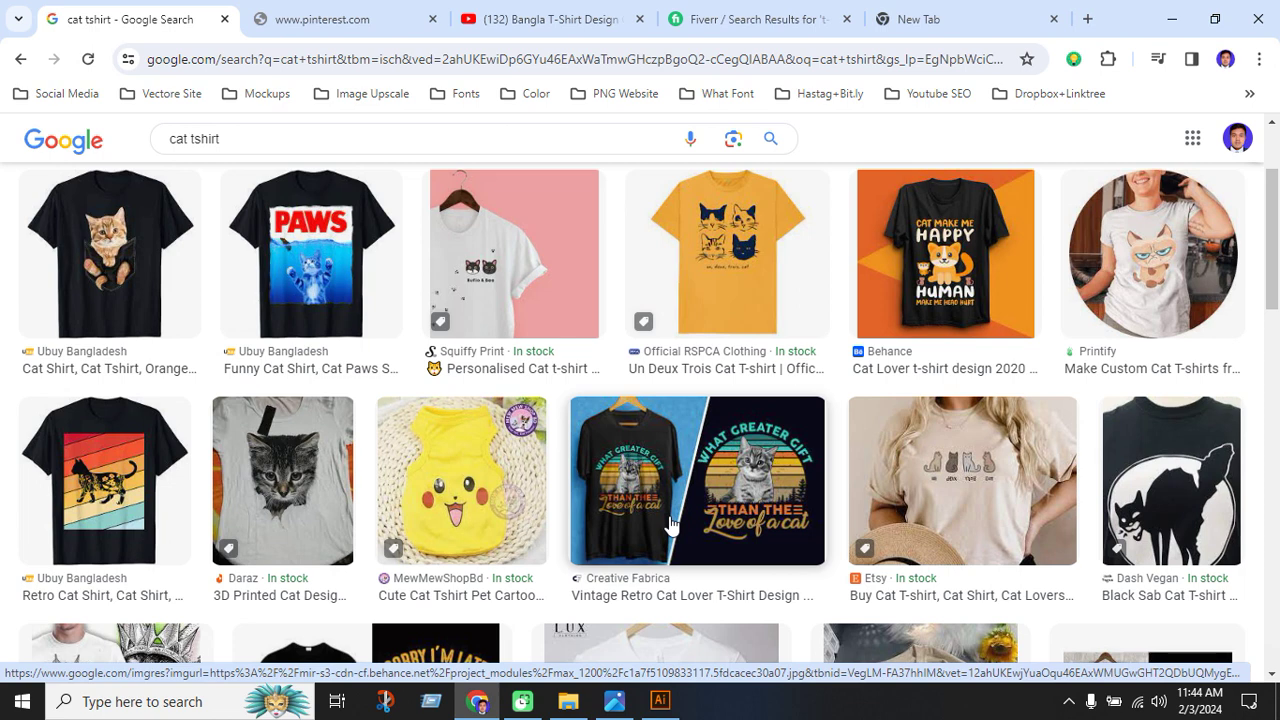
left_click(920, 24)
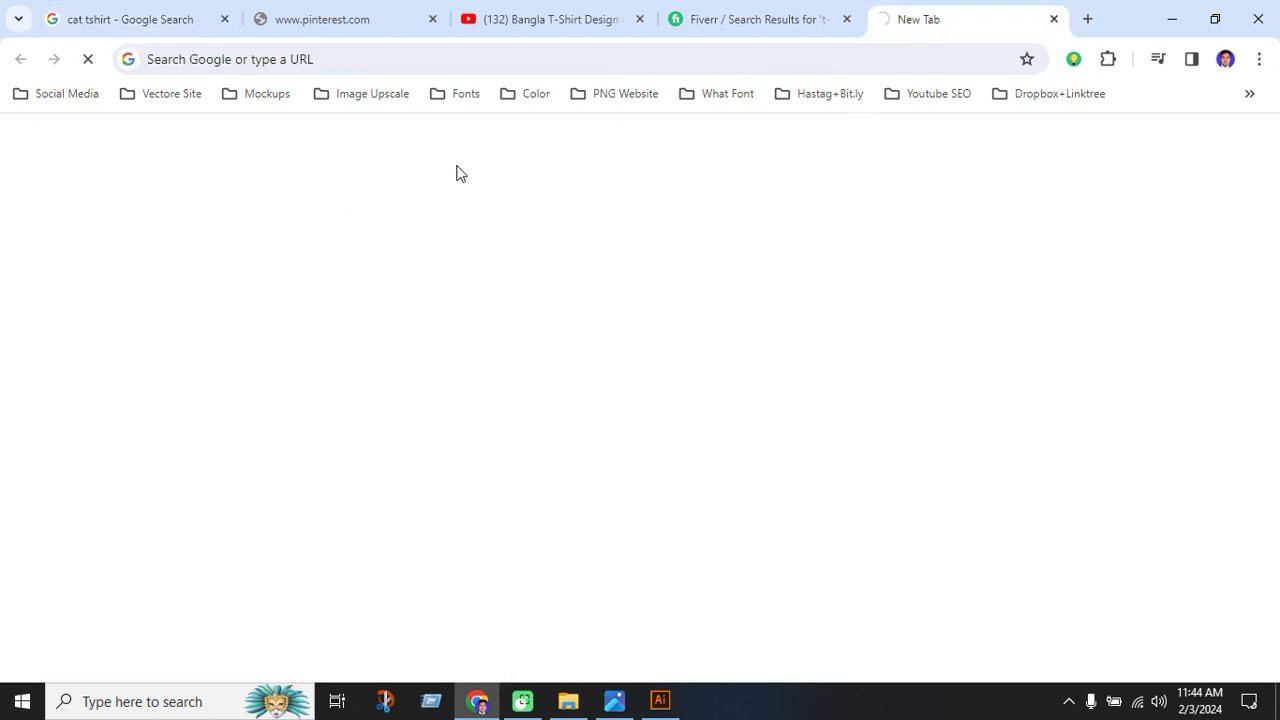
left_click(1172, 26)
left_click(1172, 16)
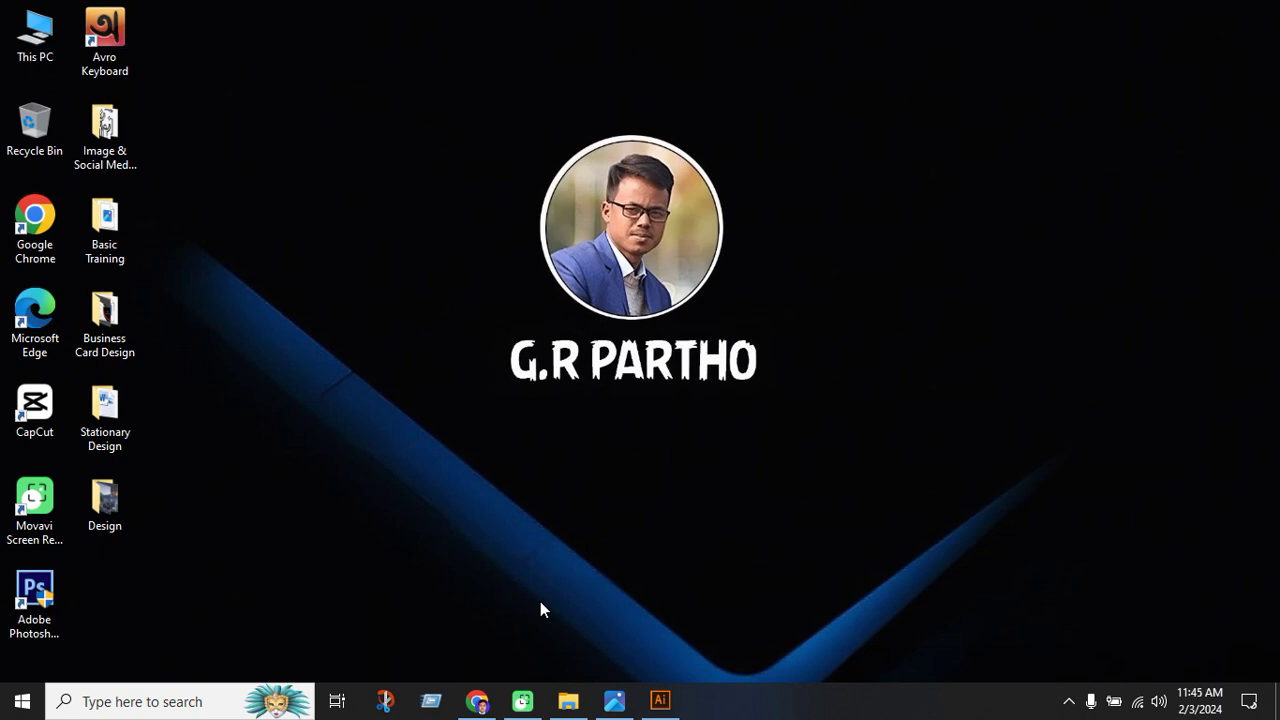
Return to the Chrome window and open a new window under the Personal browser profile.
left_click(477, 701)
left_click(1225, 59)
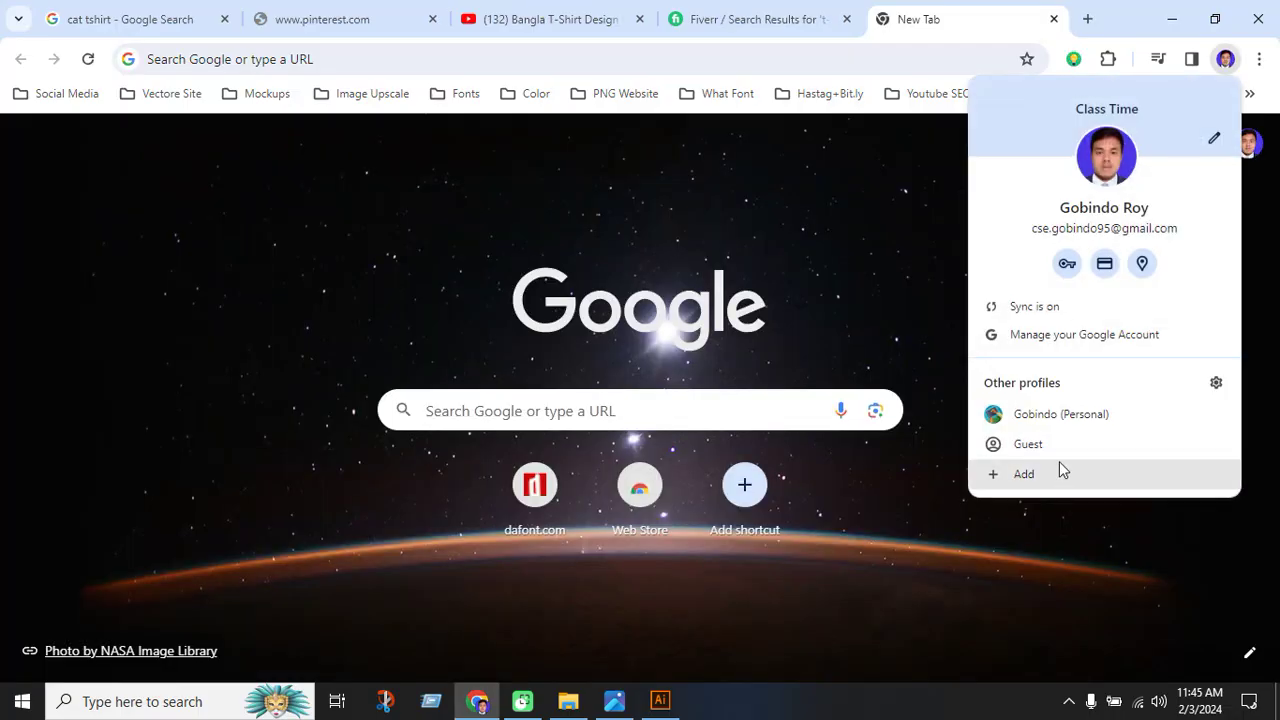
left_click(1050, 415)
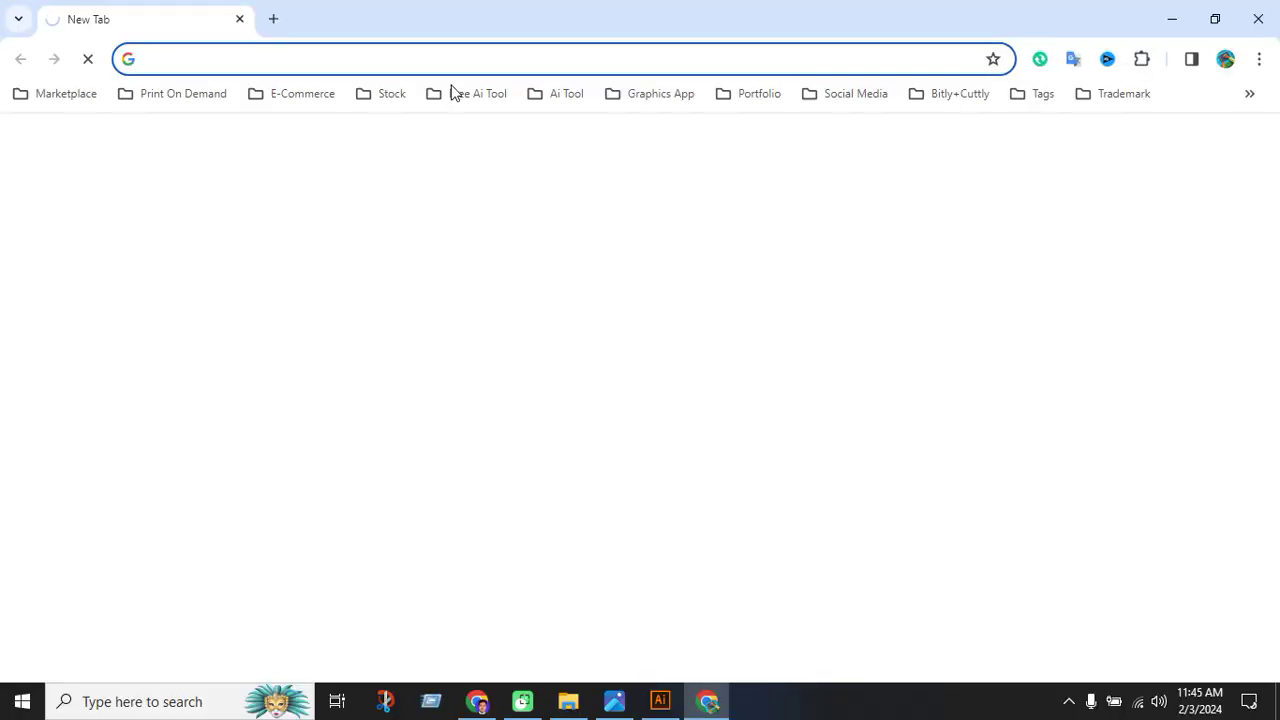
Open Kittl's "Find your perfect design" page from the Free Ai Tool bookmarks and start a new project.
left_click(471, 94)
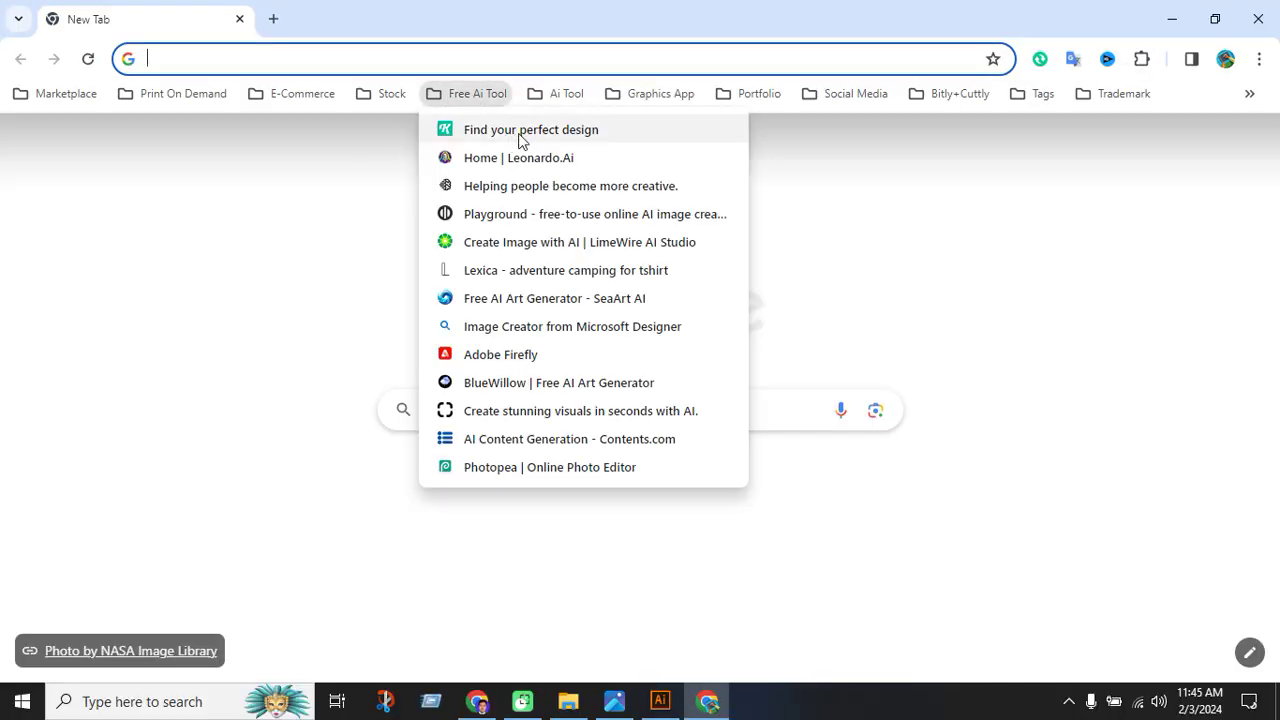
left_click(519, 133)
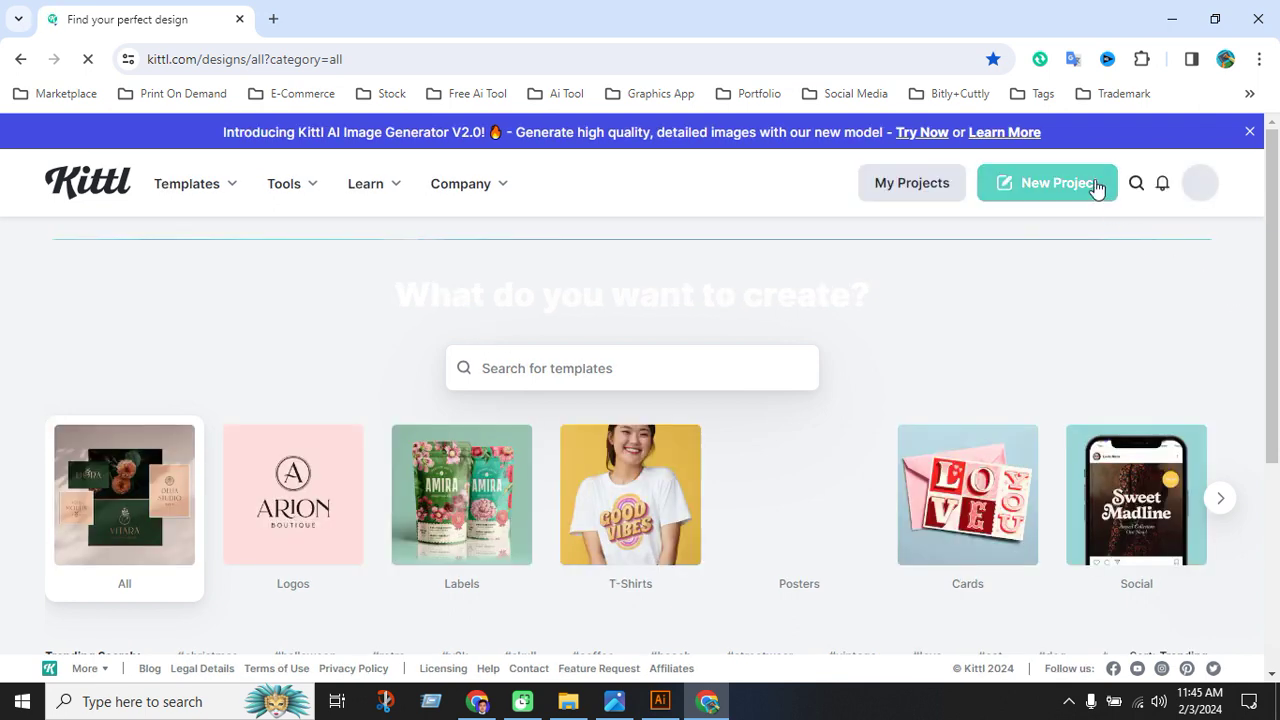
left_click(1097, 189)
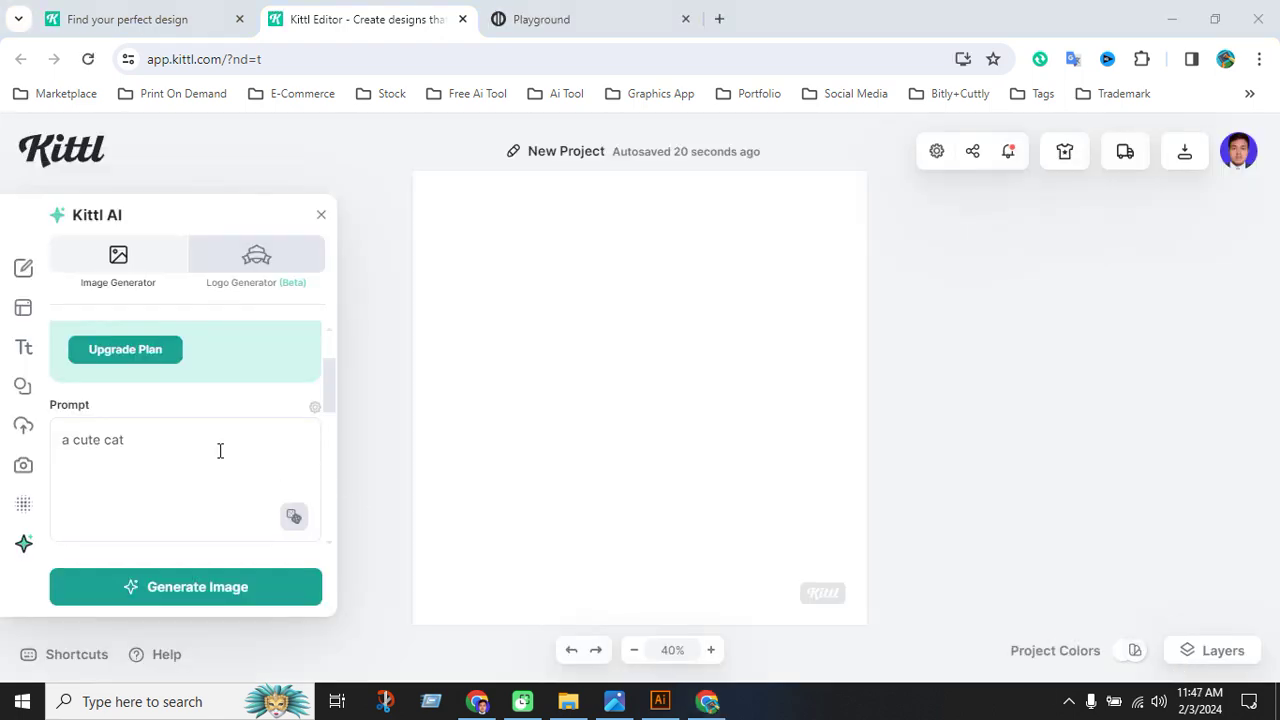
Extend the image generator prompt "a cute cat" with ",type vector ,color black".
left_click(220, 451)
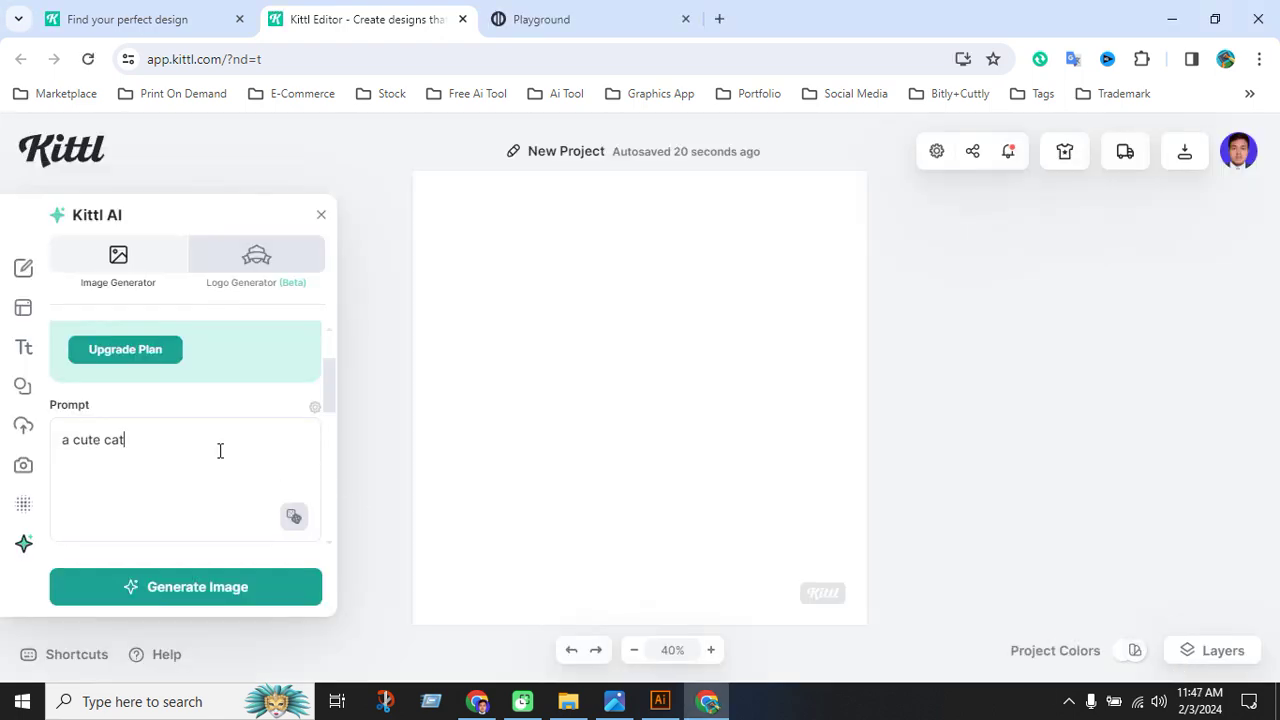
type(",type vector ")
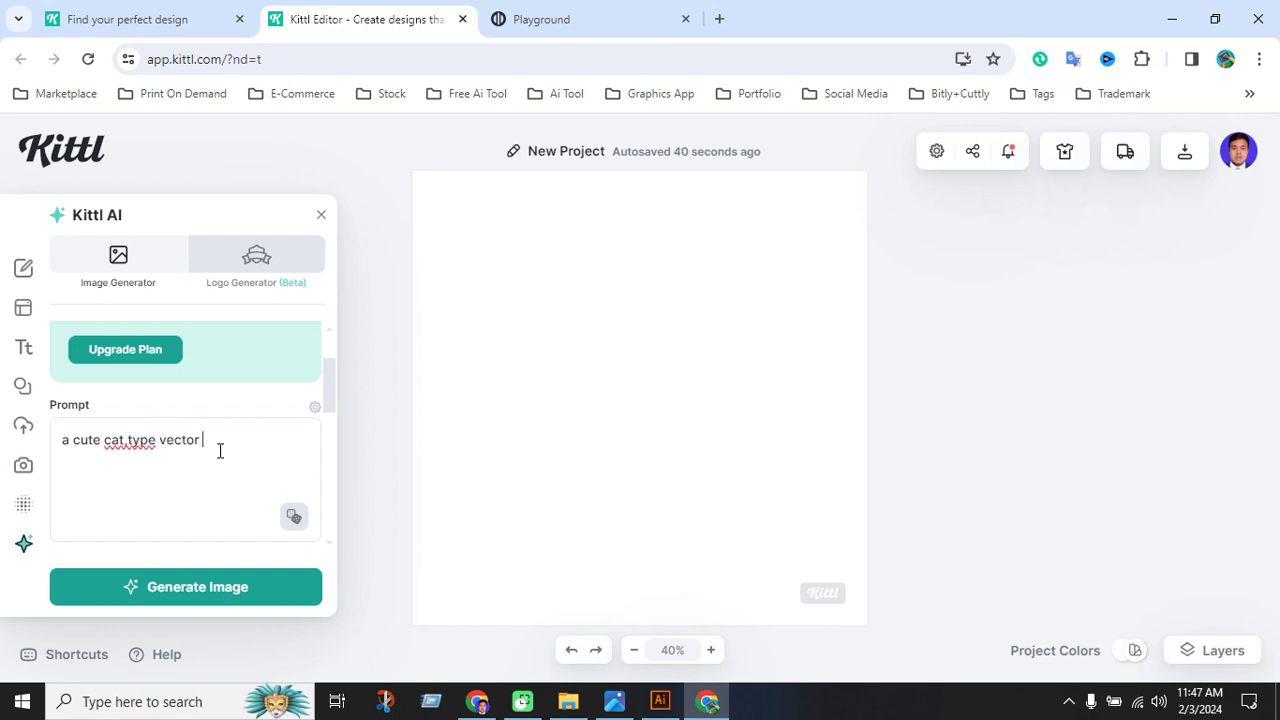
type(",color black")
Choose the Vintage Drawing vector style for the generated image.
scroll(181, 487, "down", 3)
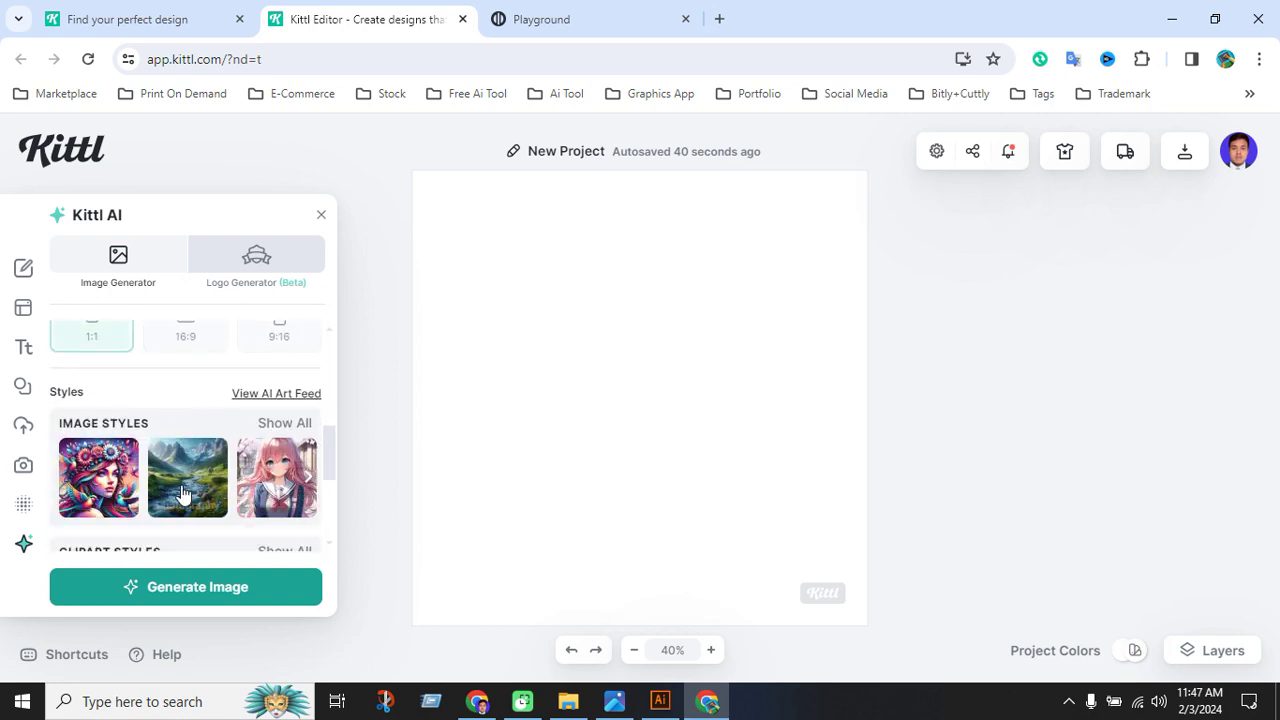
scroll(181, 490, "down", 3)
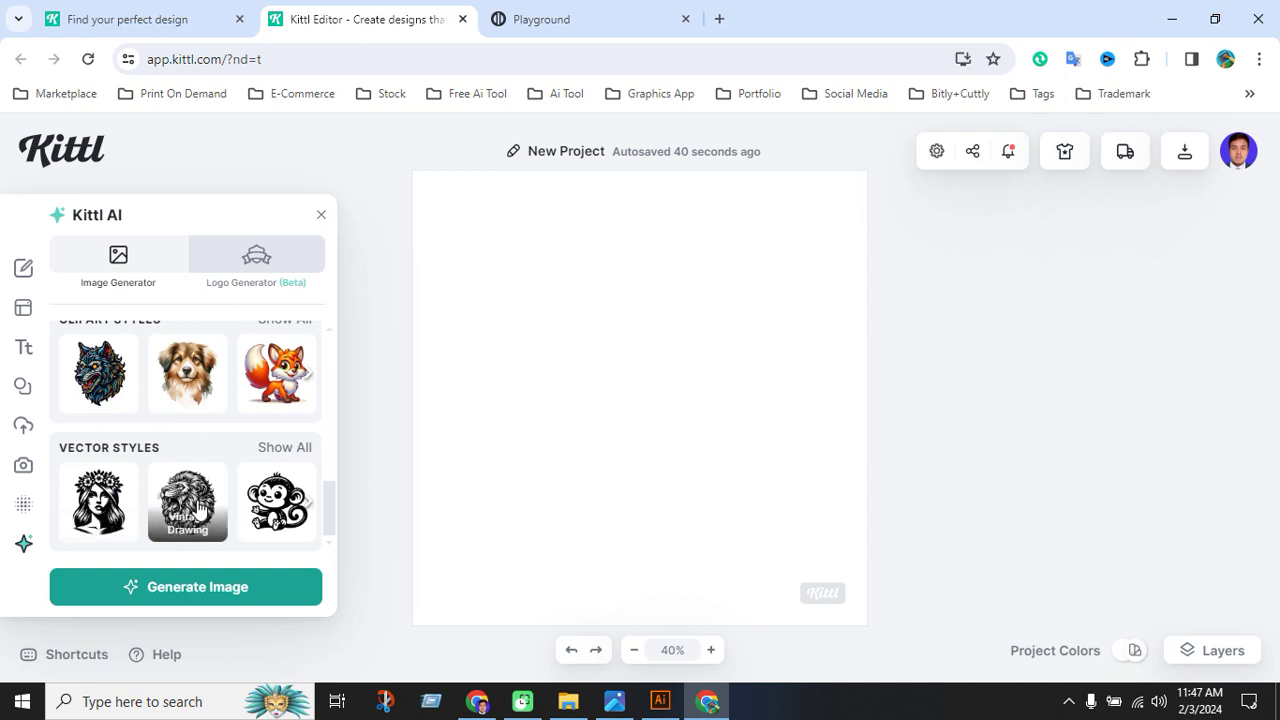
left_click(194, 500)
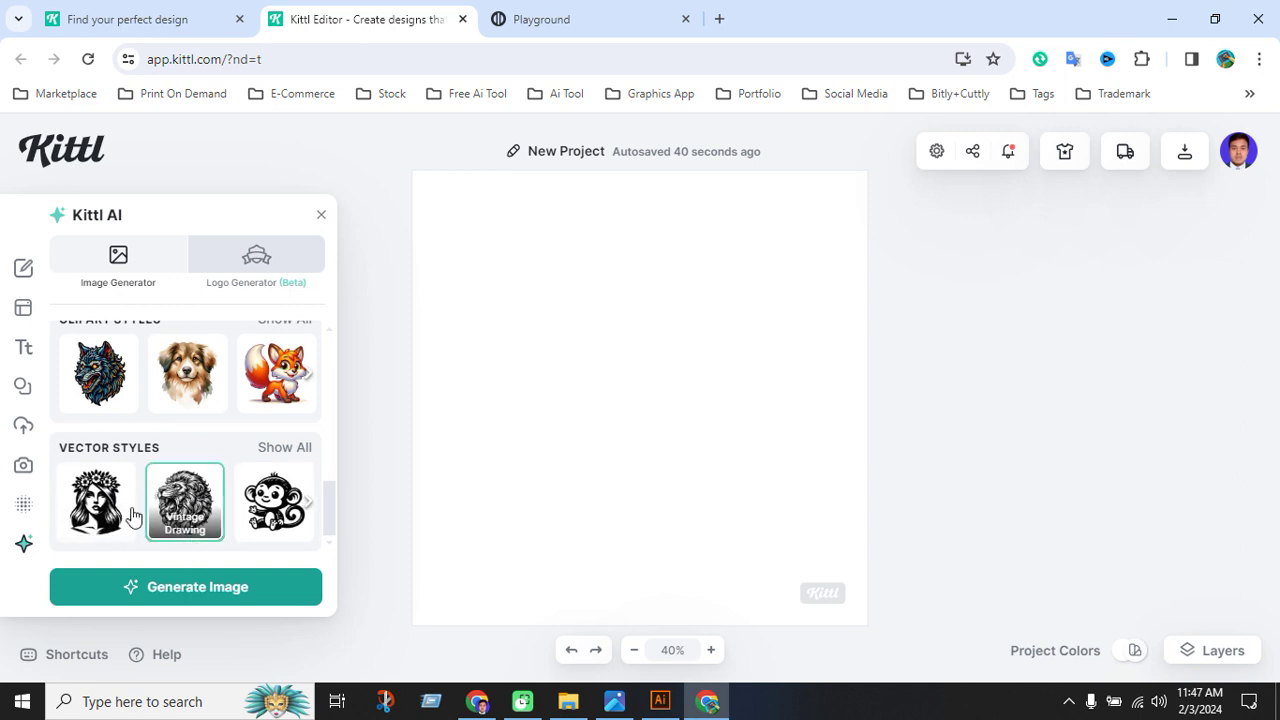
Choose the Silhouette vector style from the full style list and generate the cat image.
scroll(180, 490, "up", 3)
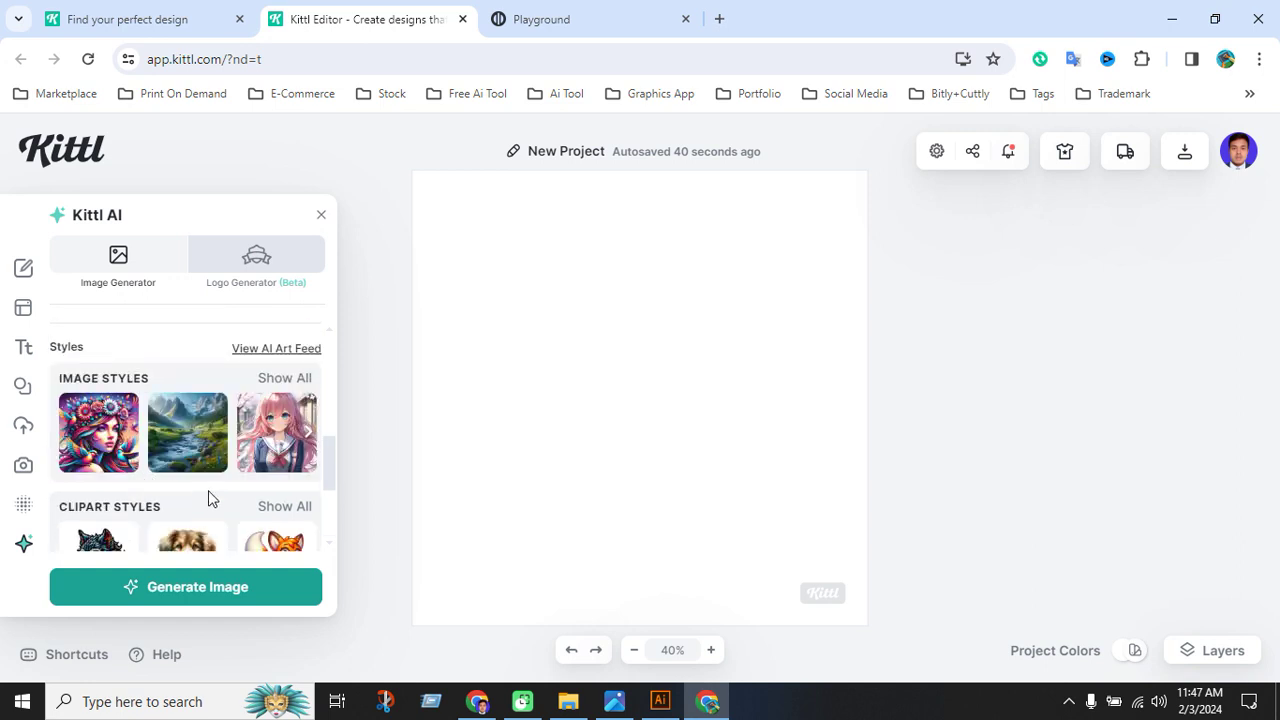
scroll(226, 514, "down", 2)
scroll(226, 514, "up", 3)
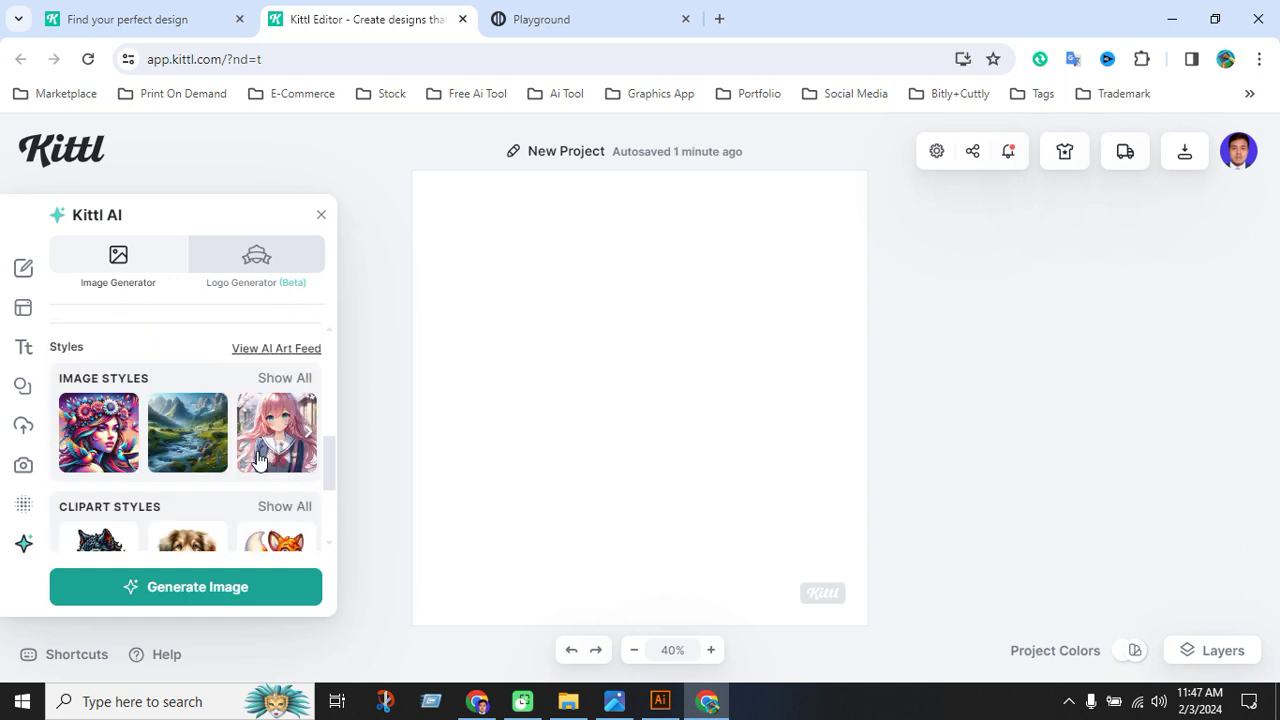
left_click(283, 379)
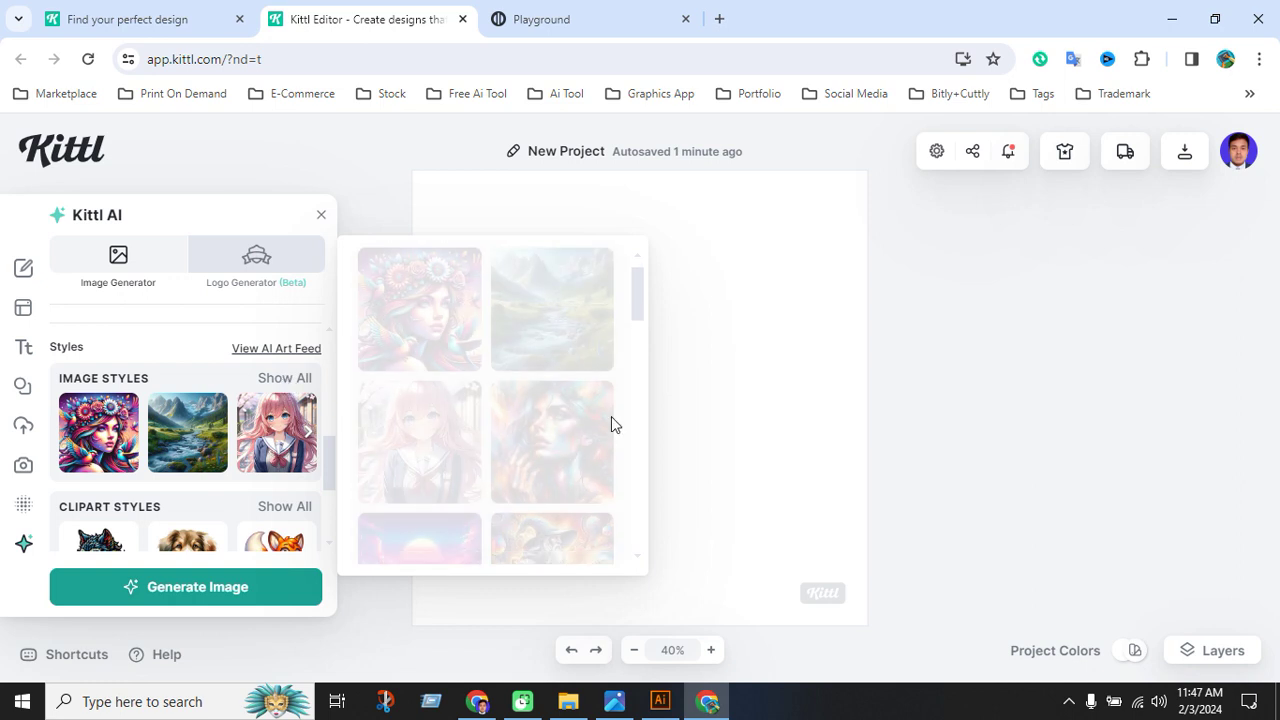
scroll(515, 428, "down", 3)
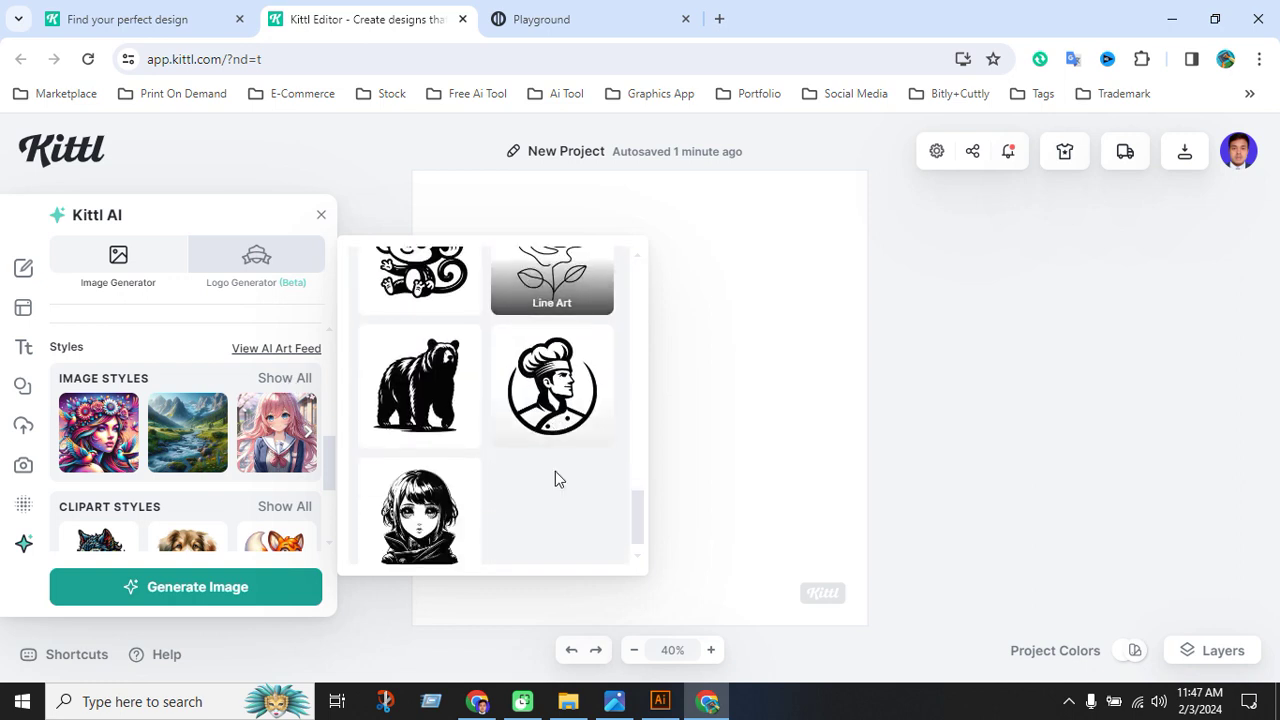
left_click(445, 412)
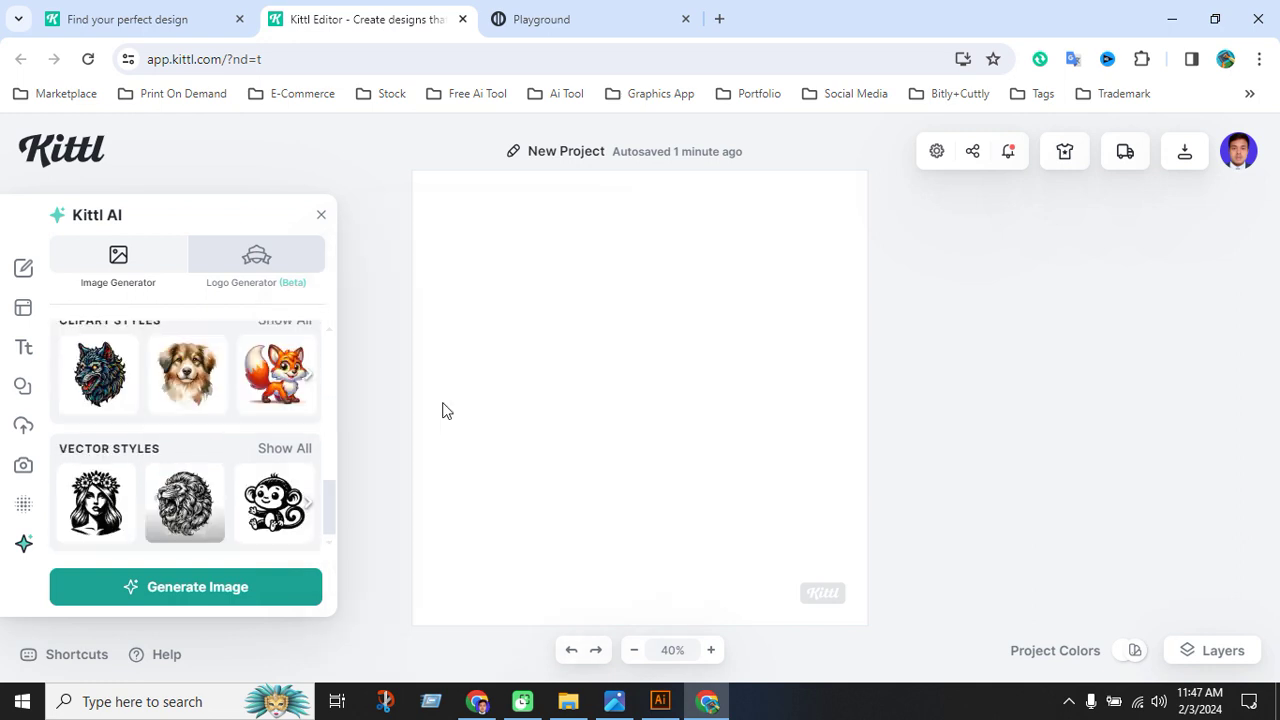
left_click(238, 597)
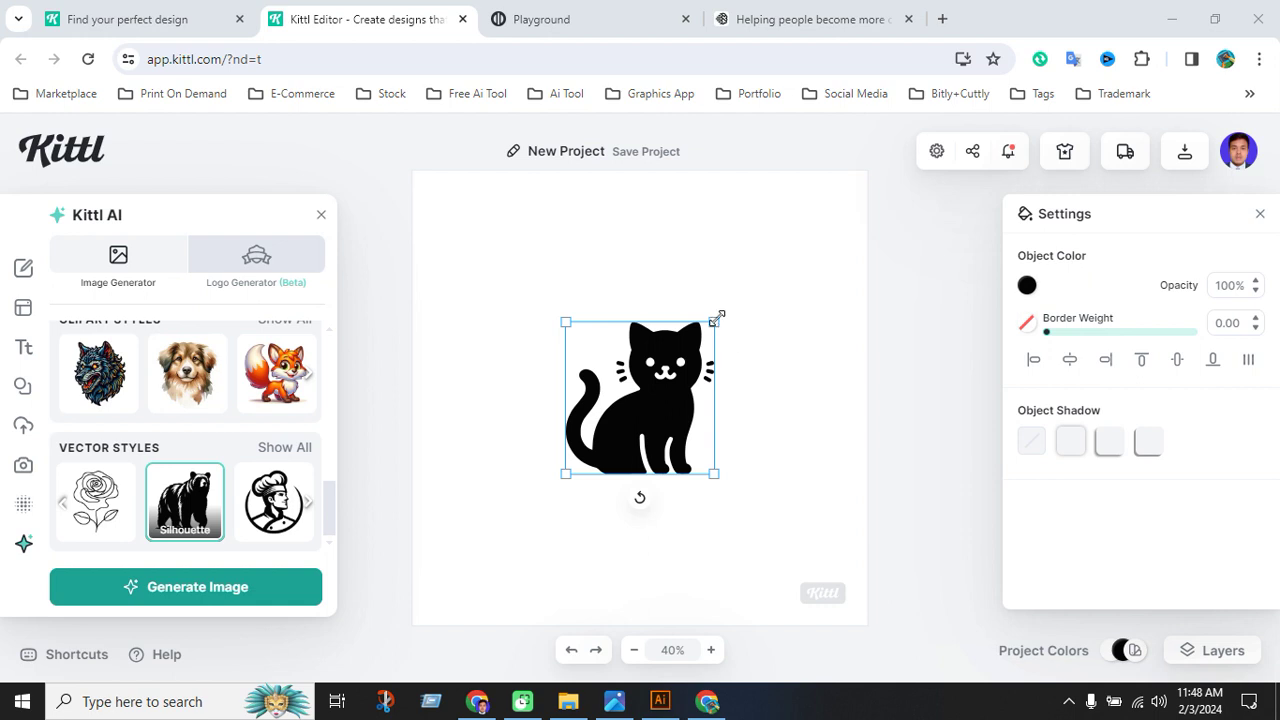
Enlarge the generated cat silhouette to fill most of the canvas and deselect it.
left_click_drag(716, 318, 797, 227)
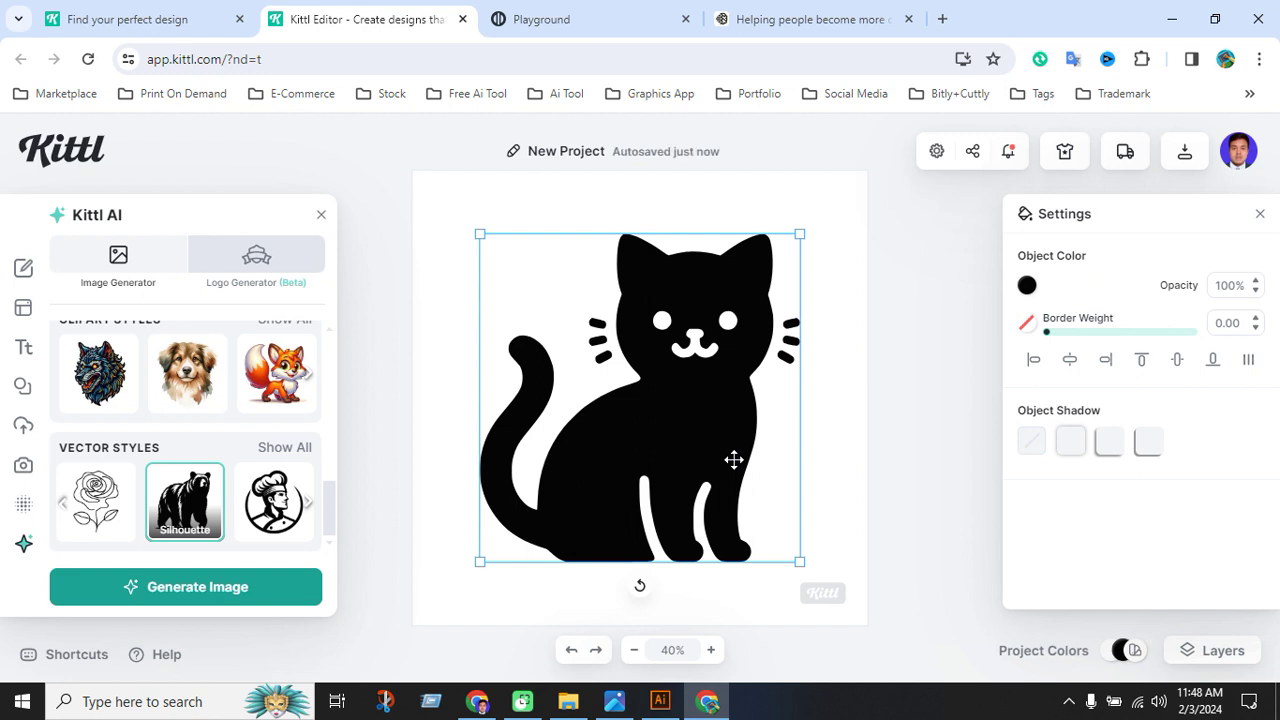
left_click(891, 482)
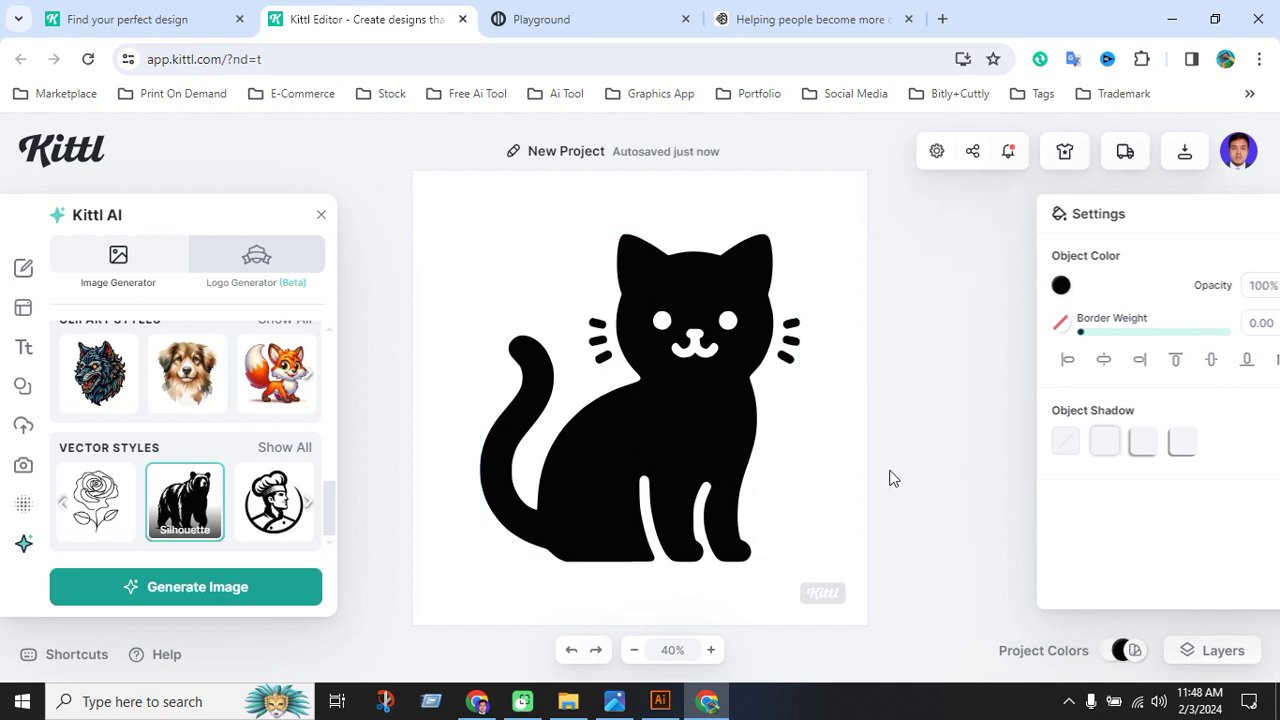
left_click(741, 420)
left_click(881, 420)
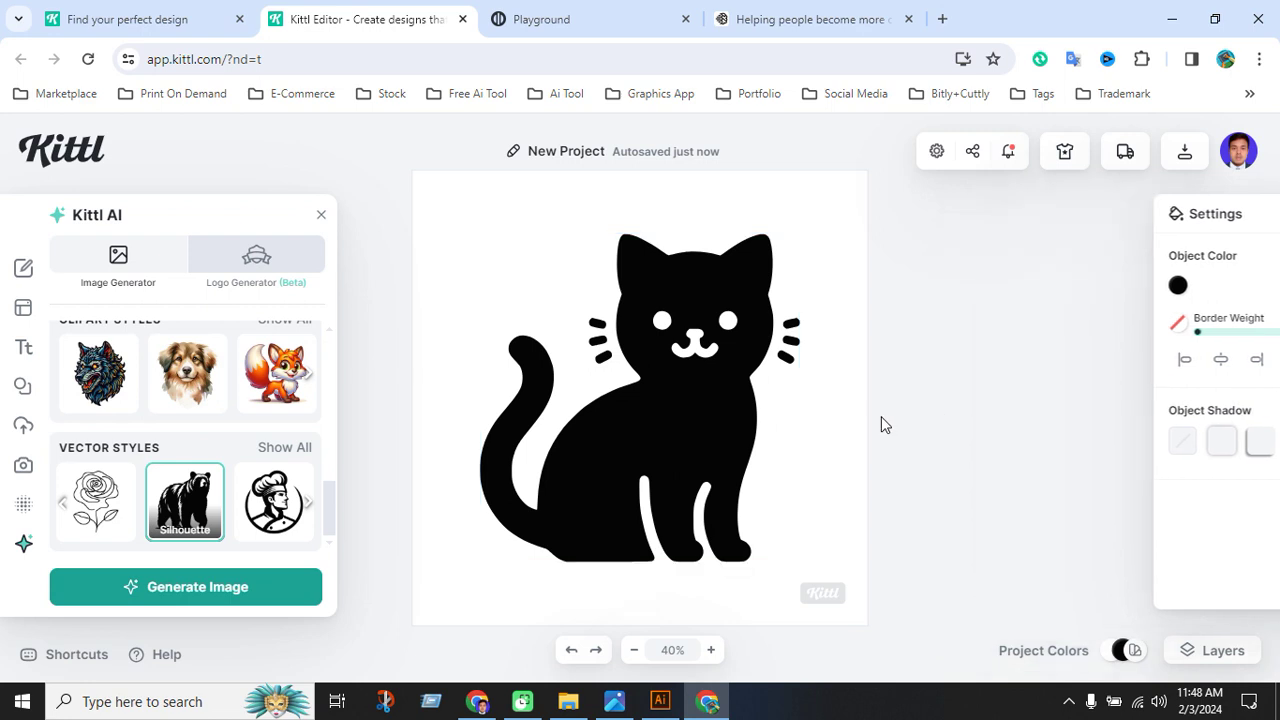
Download the cat design as a JPG at 800 x 800 px and dismiss the credit notice.
left_click(1185, 153)
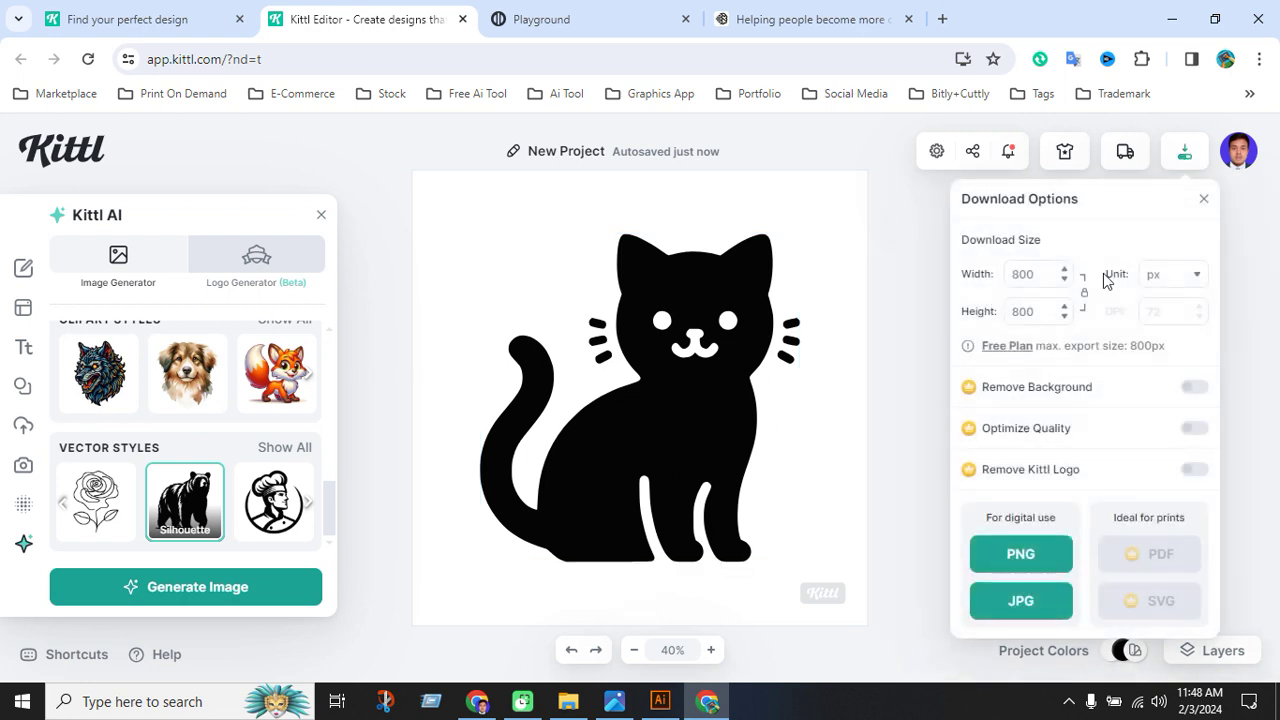
left_click(1030, 602)
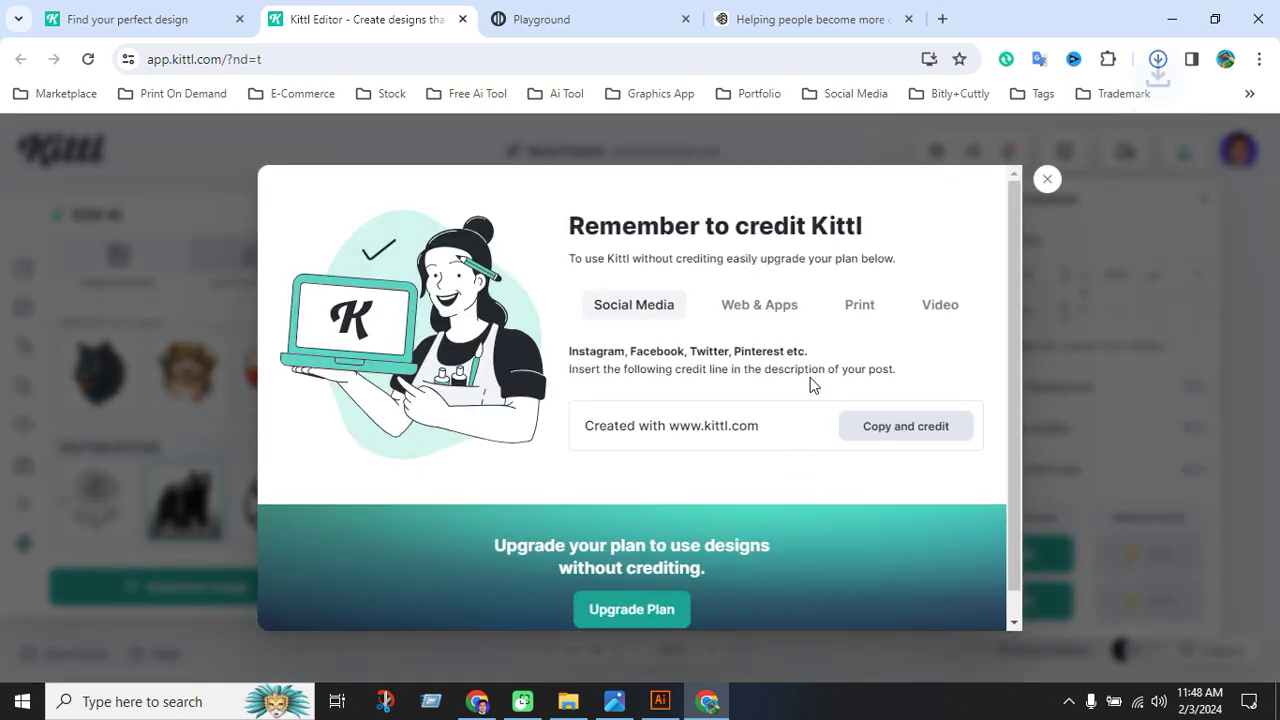
left_click(1048, 180)
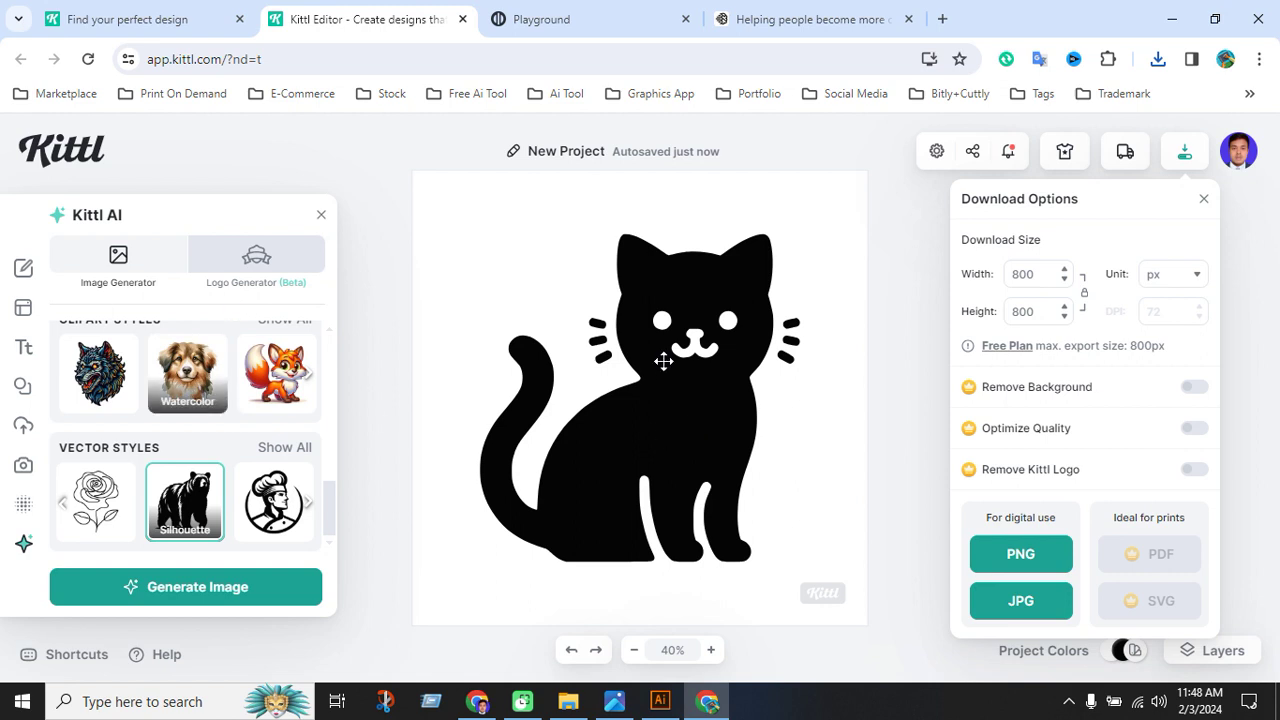
left_click(676, 703)
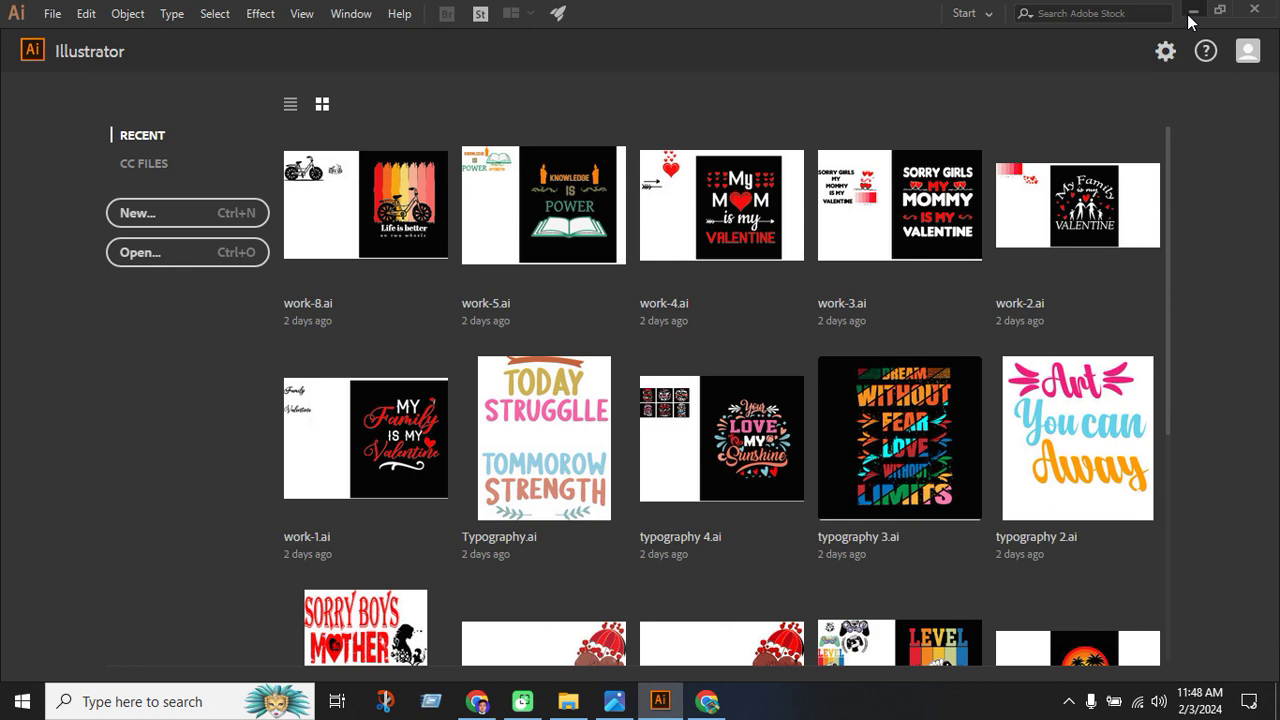
left_click(1192, 12)
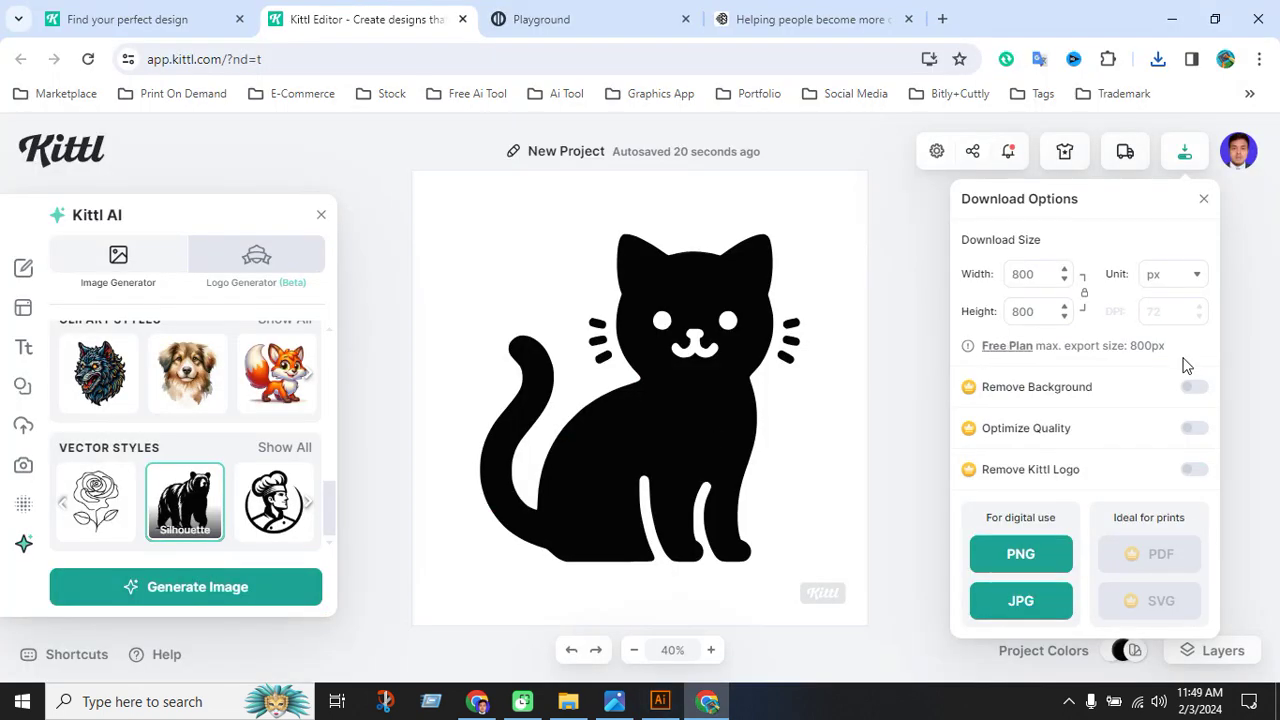
Leave the editor for the Kittl home page, dismiss its announcement, and open the AI Image Vectorizer app.
left_click(100, 156)
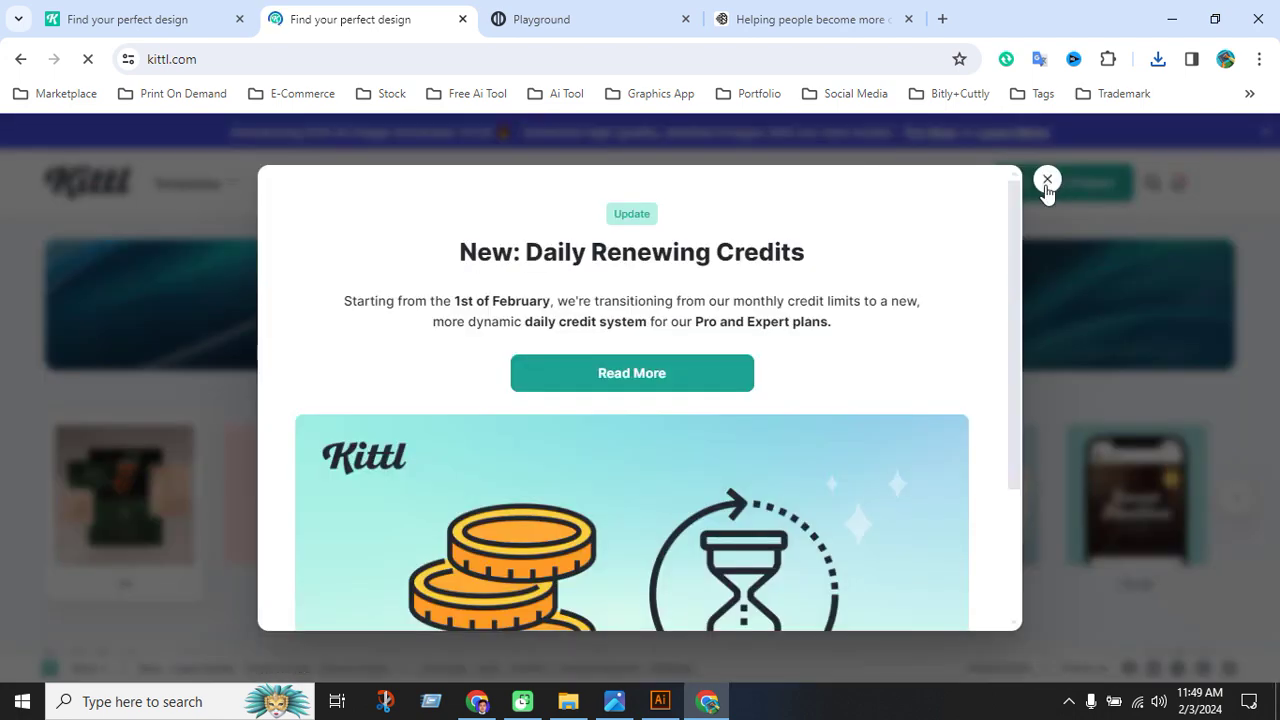
key("Escape")
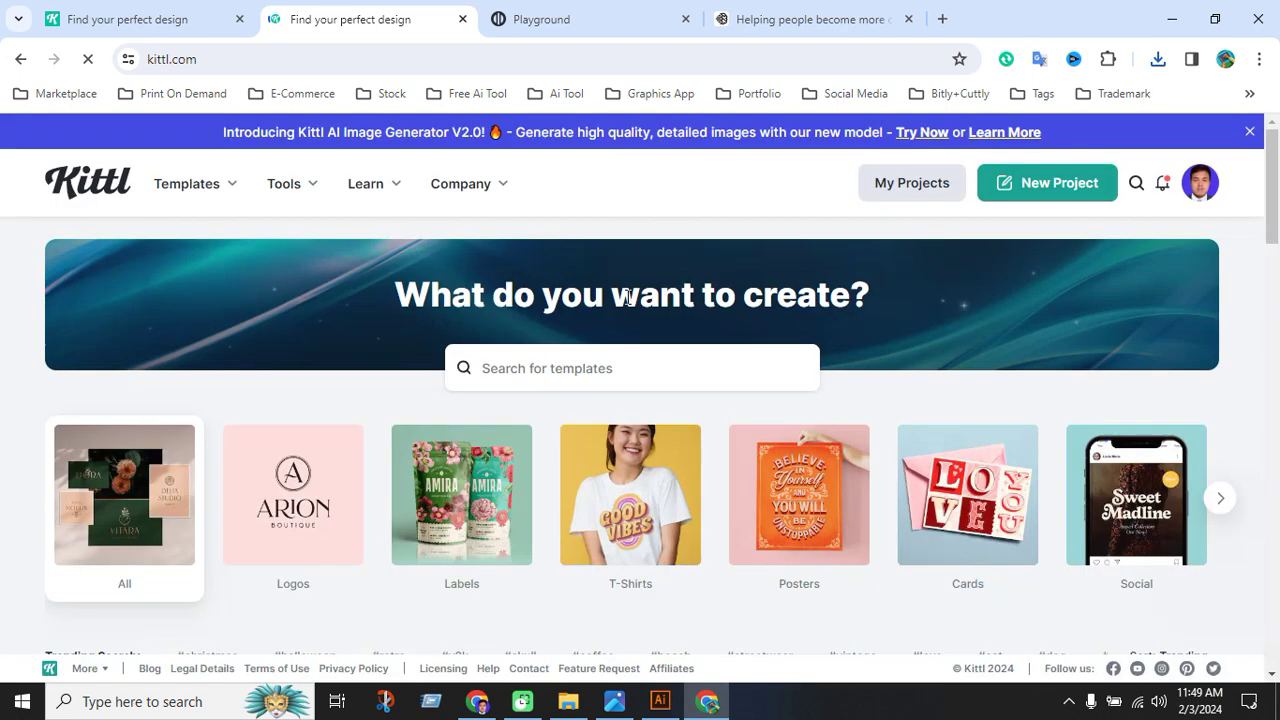
left_click(395, 186)
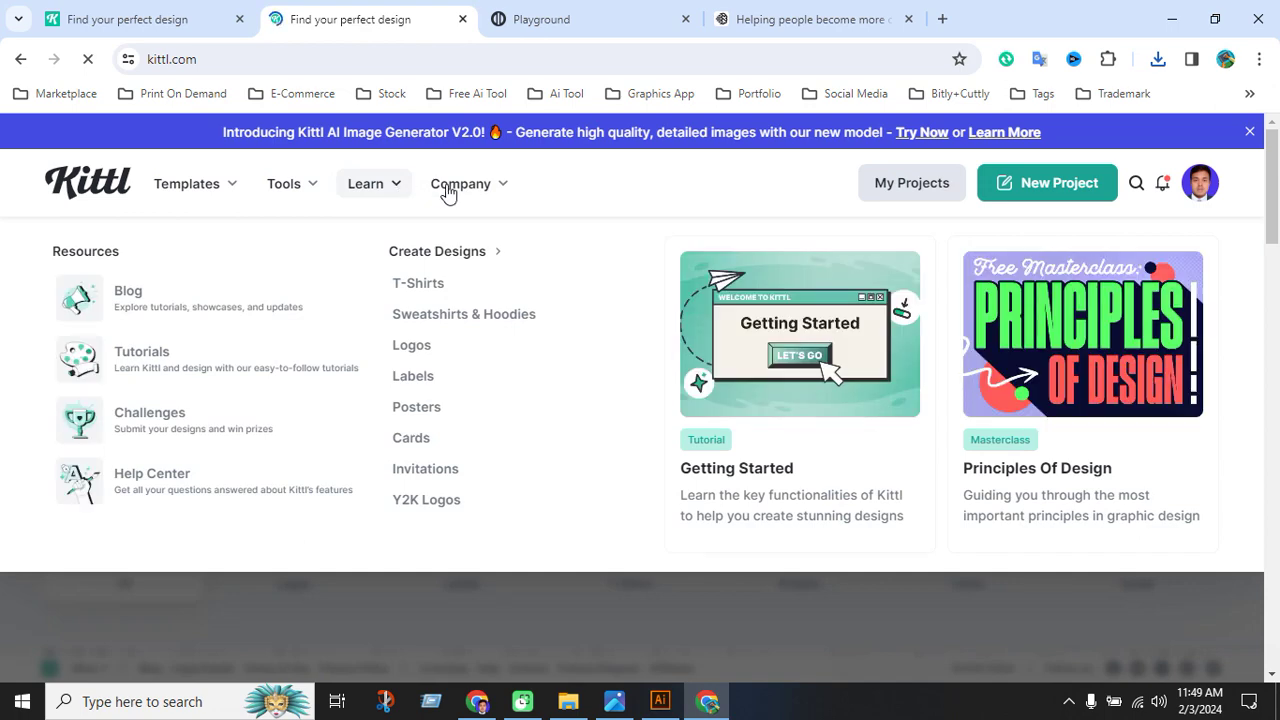
mouse_move(309, 191)
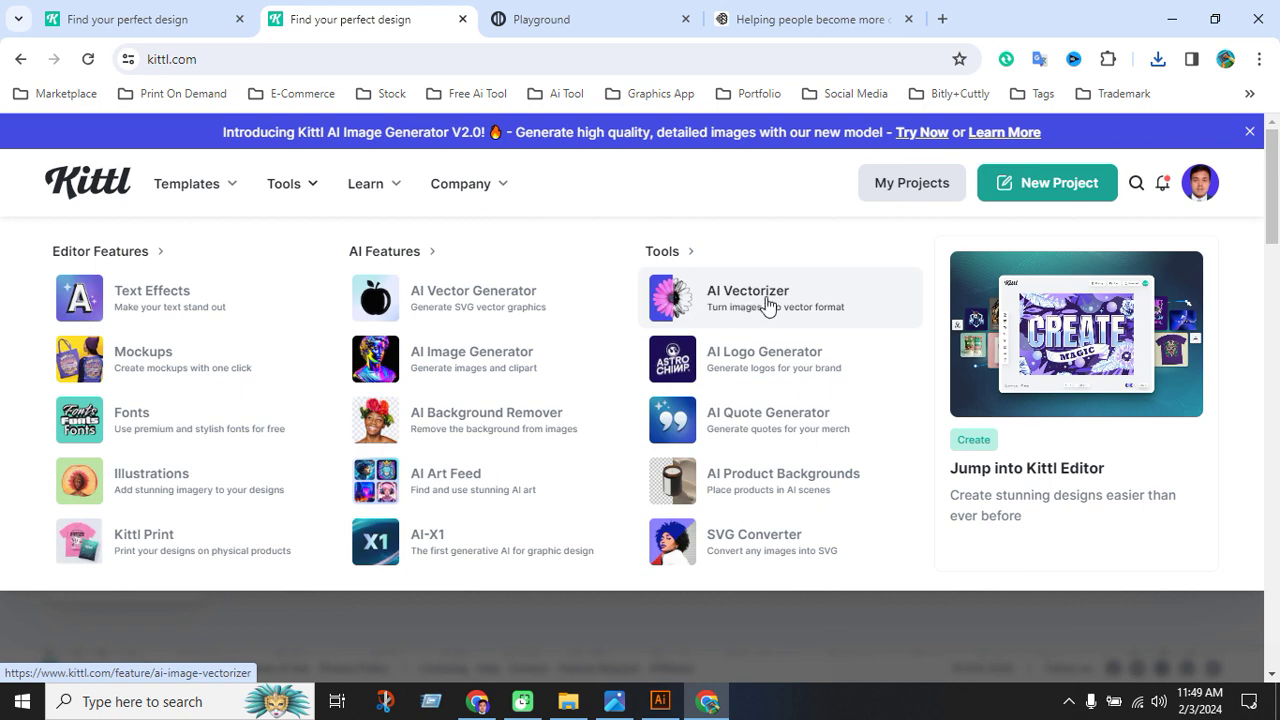
left_click(768, 303)
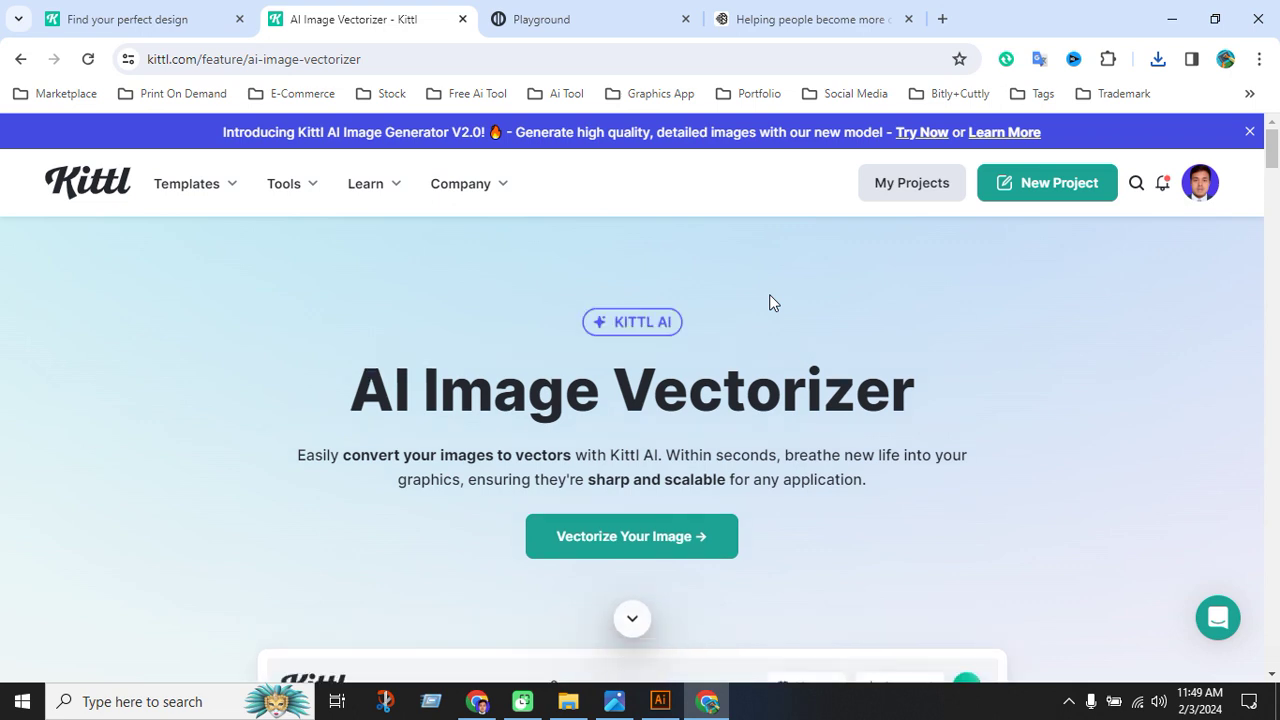
left_click(660, 540)
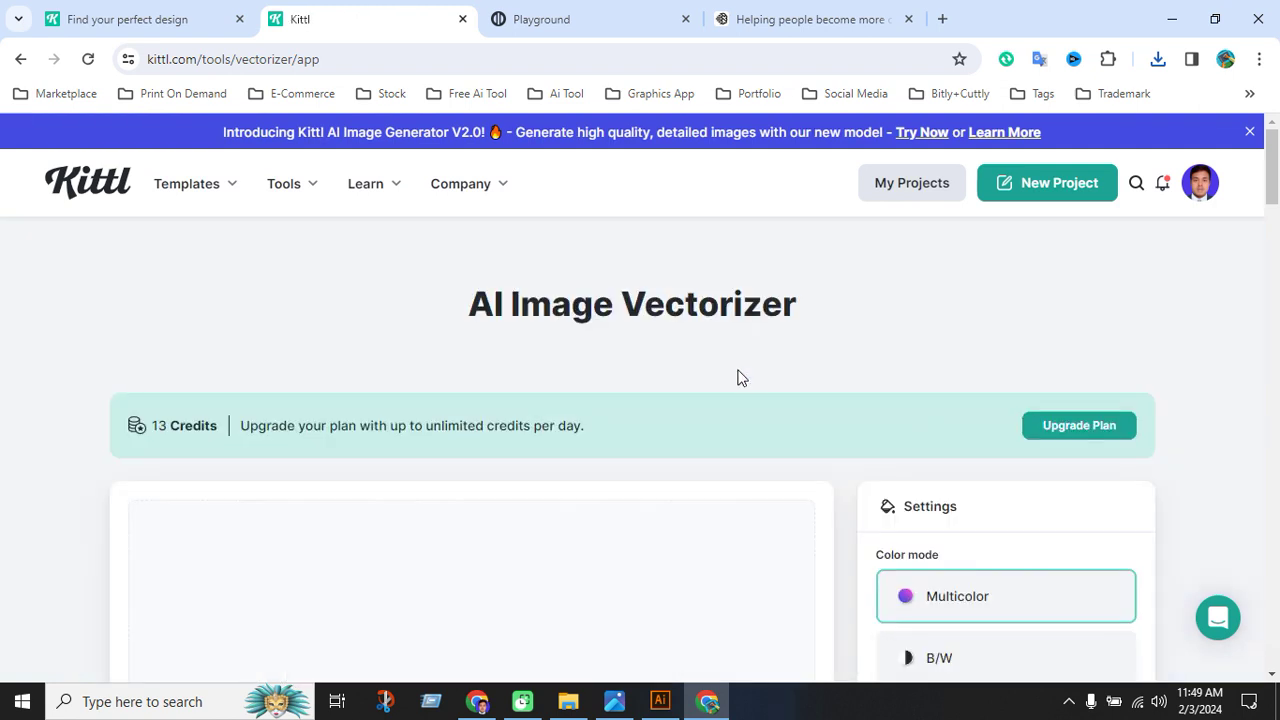
Upload New Project.jpg from the Downloads folder to the AI Image Vectorizer.
scroll(537, 460, "down", 2)
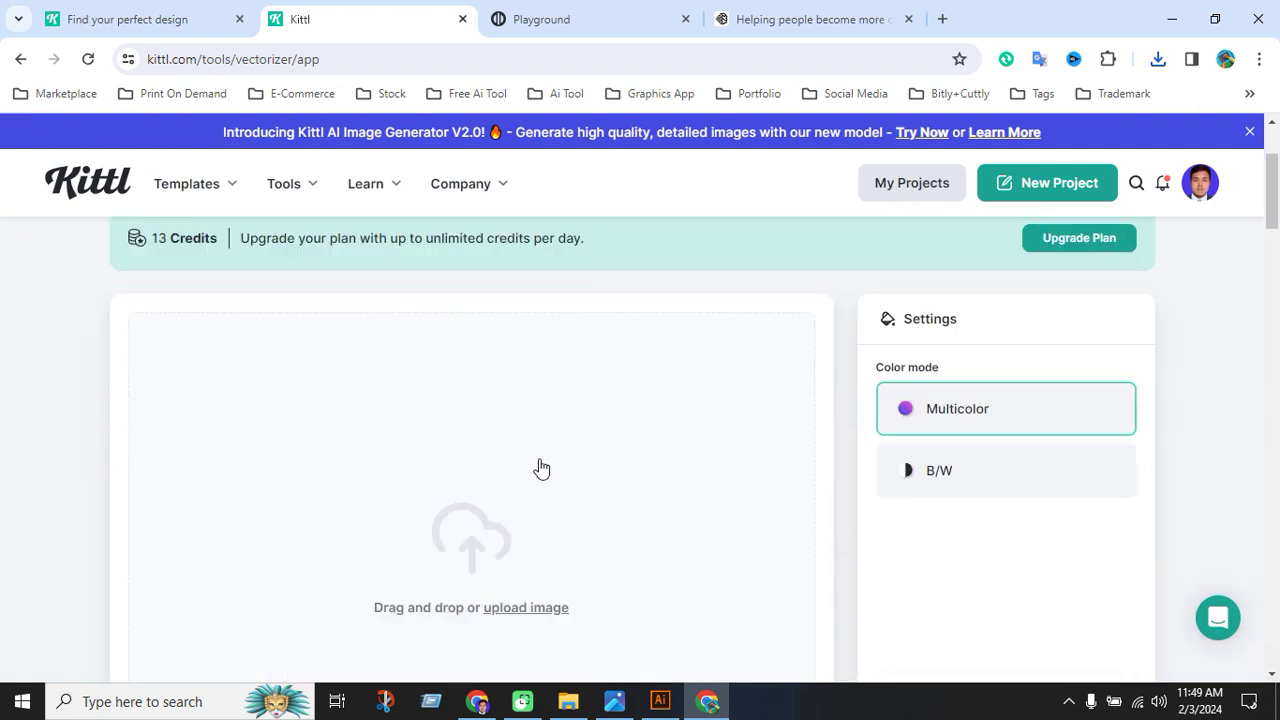
left_click(530, 610)
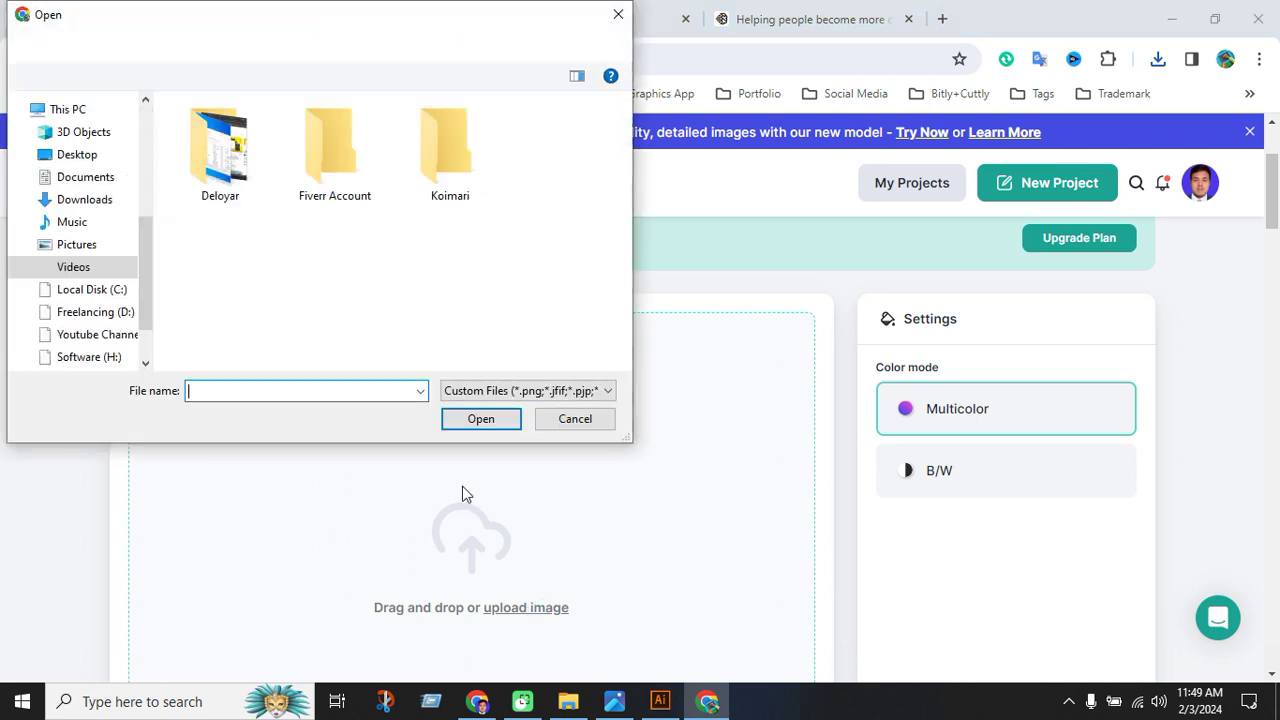
left_click(80, 200)
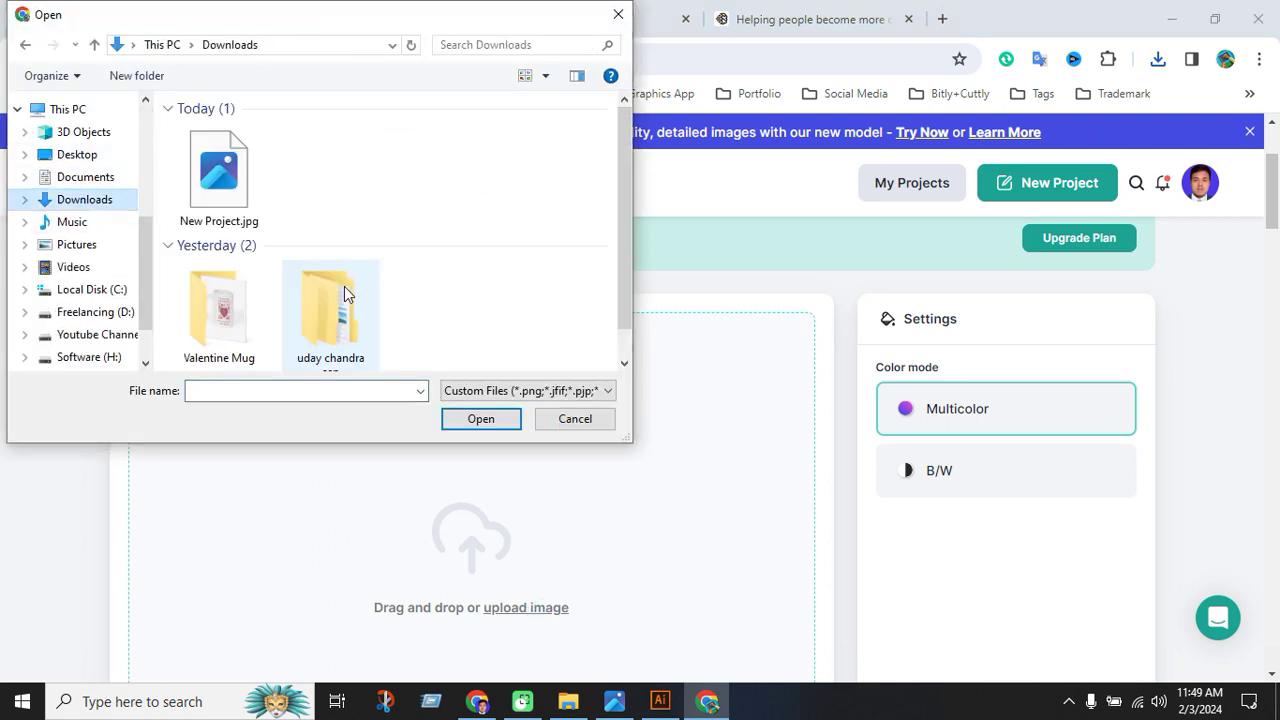
left_click(222, 212)
left_click(479, 420)
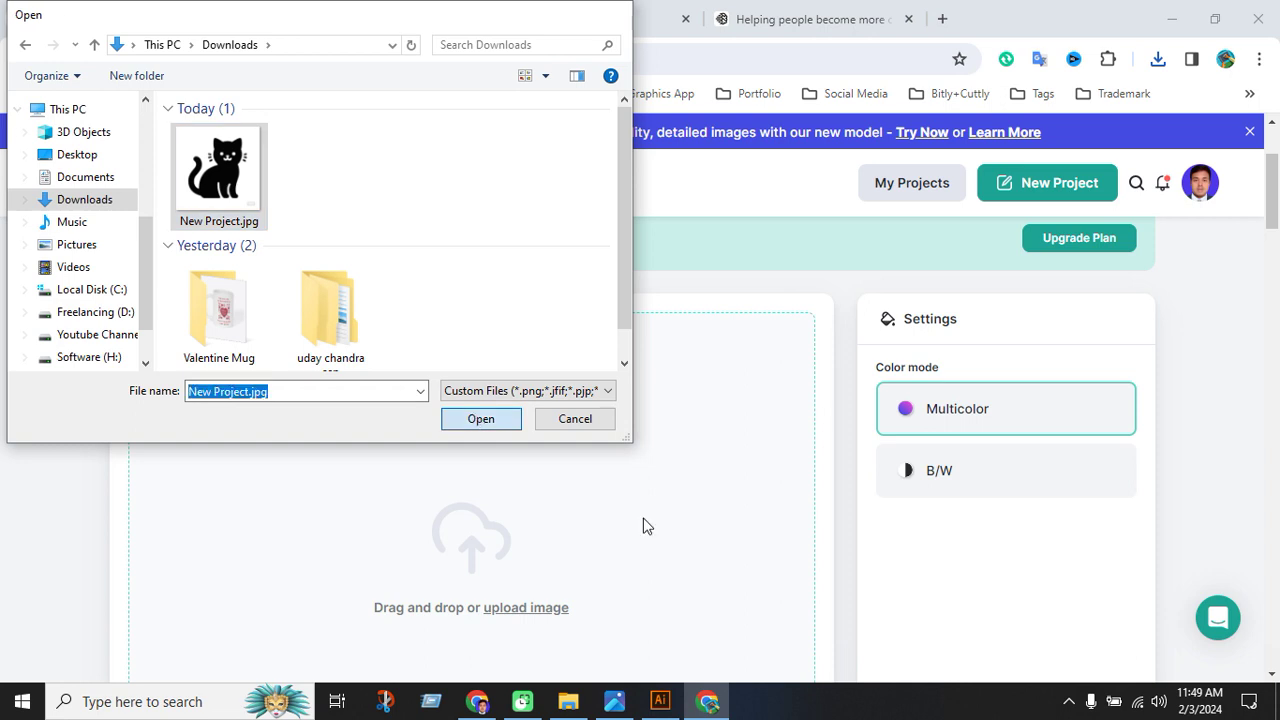
Vectorize the uploaded cat image in Multicolor mode and download the result as an SVG.
scroll(990, 470, "down", 2)
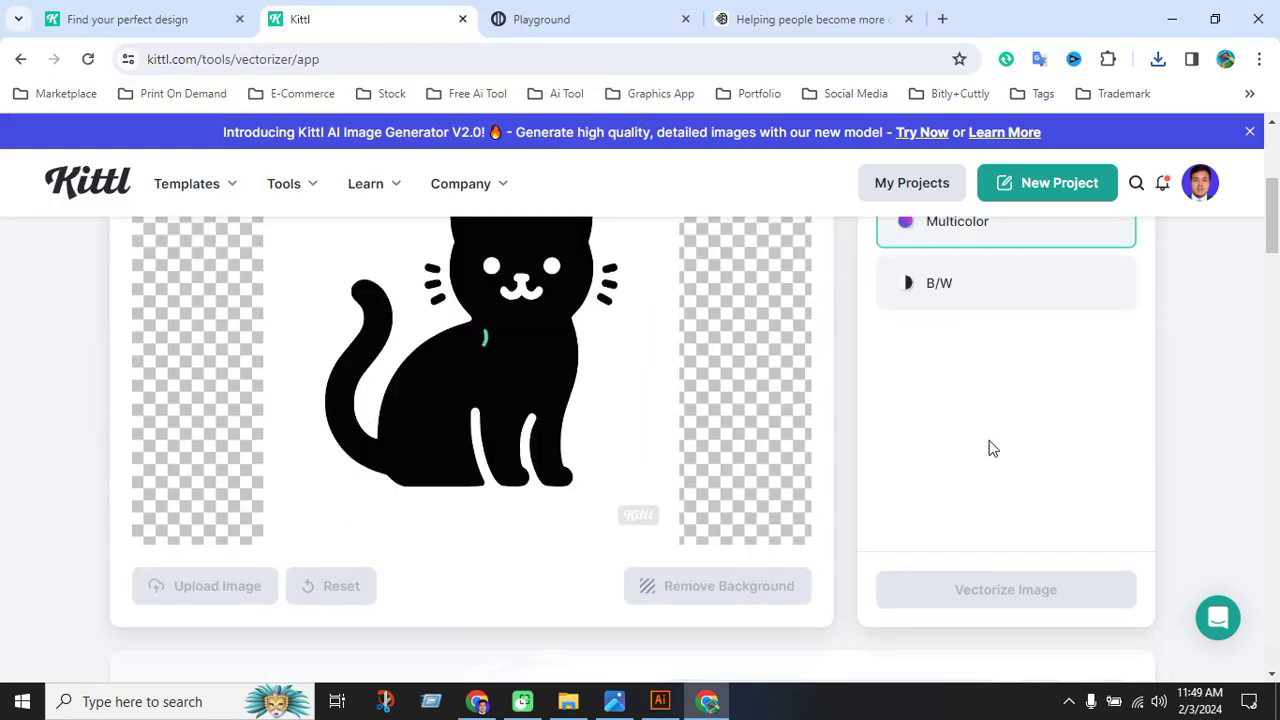
scroll(935, 495, "down", 2)
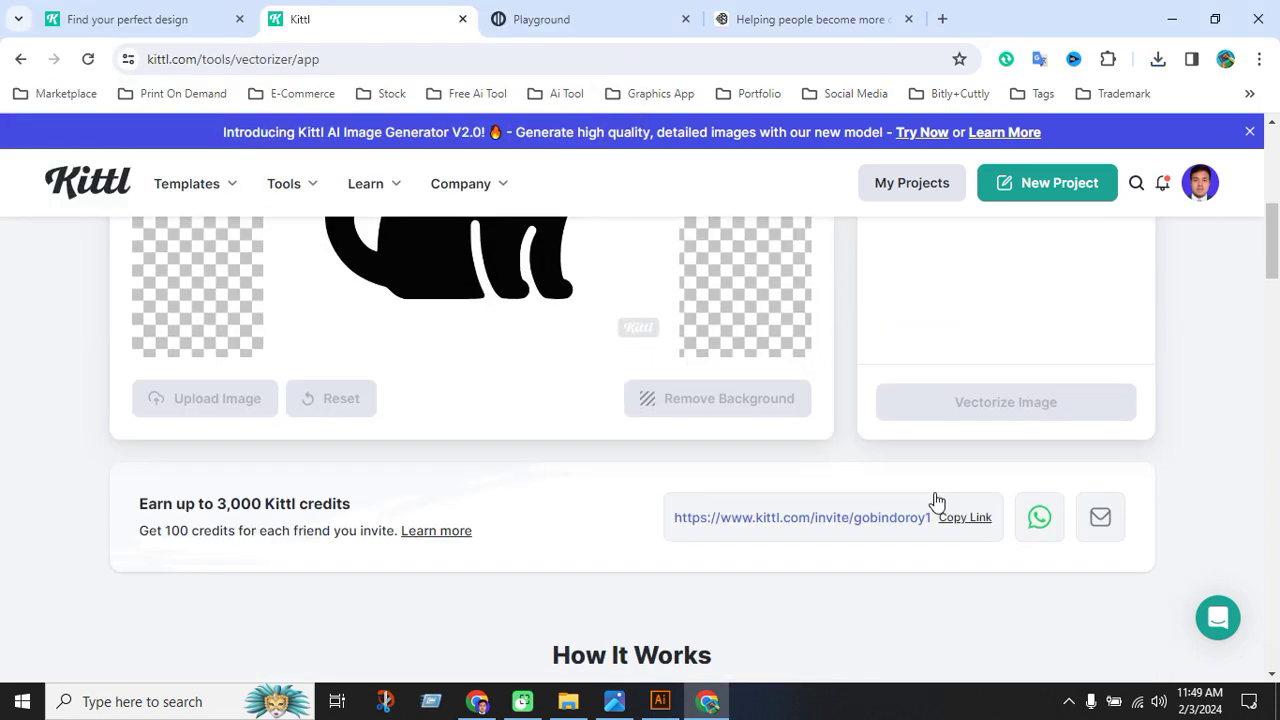
left_click(1034, 404)
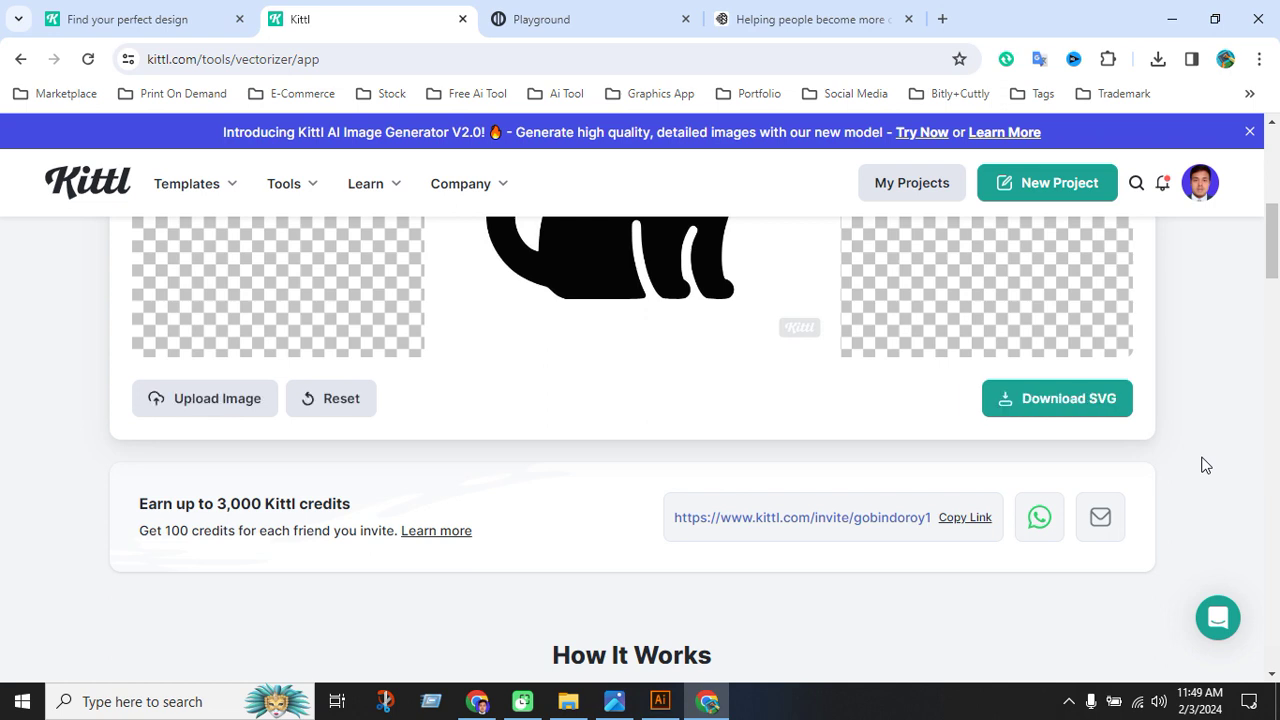
scroll(1100, 450, "up", 2)
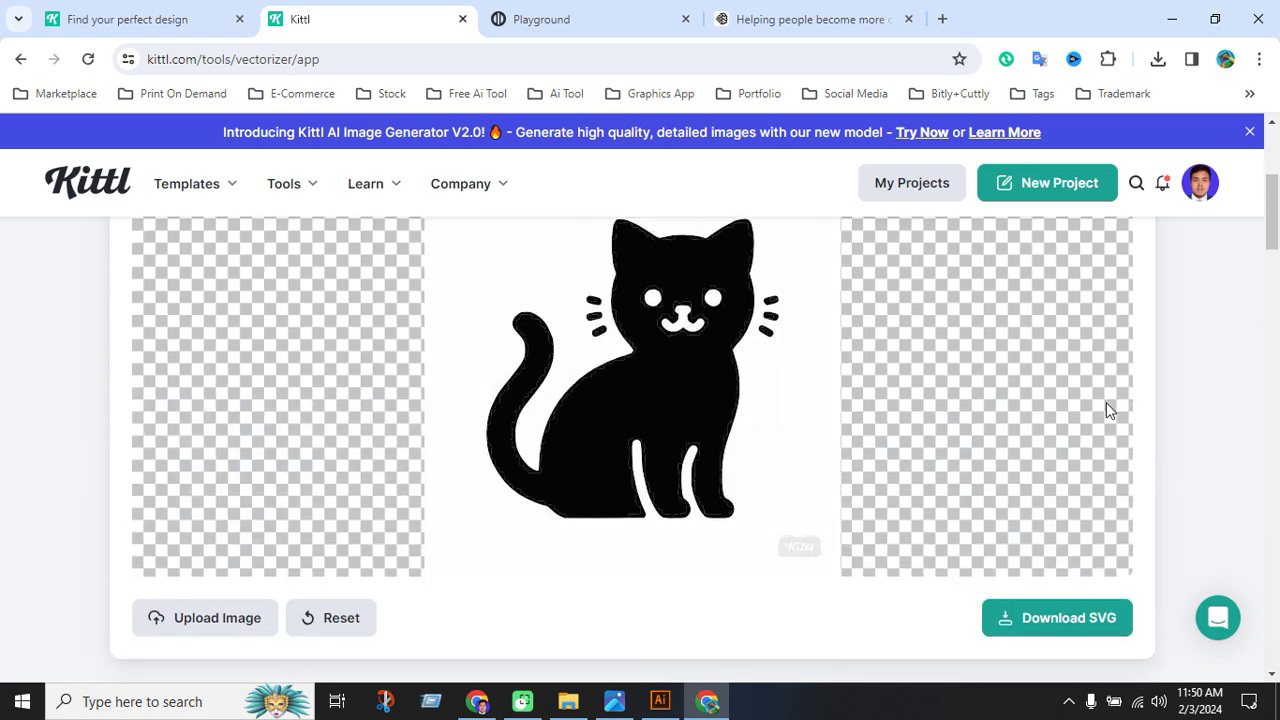
left_click(1082, 628)
Switch to Illustrator and set up a new web document 4500 px wide and 5400 px high.
left_click(660, 702)
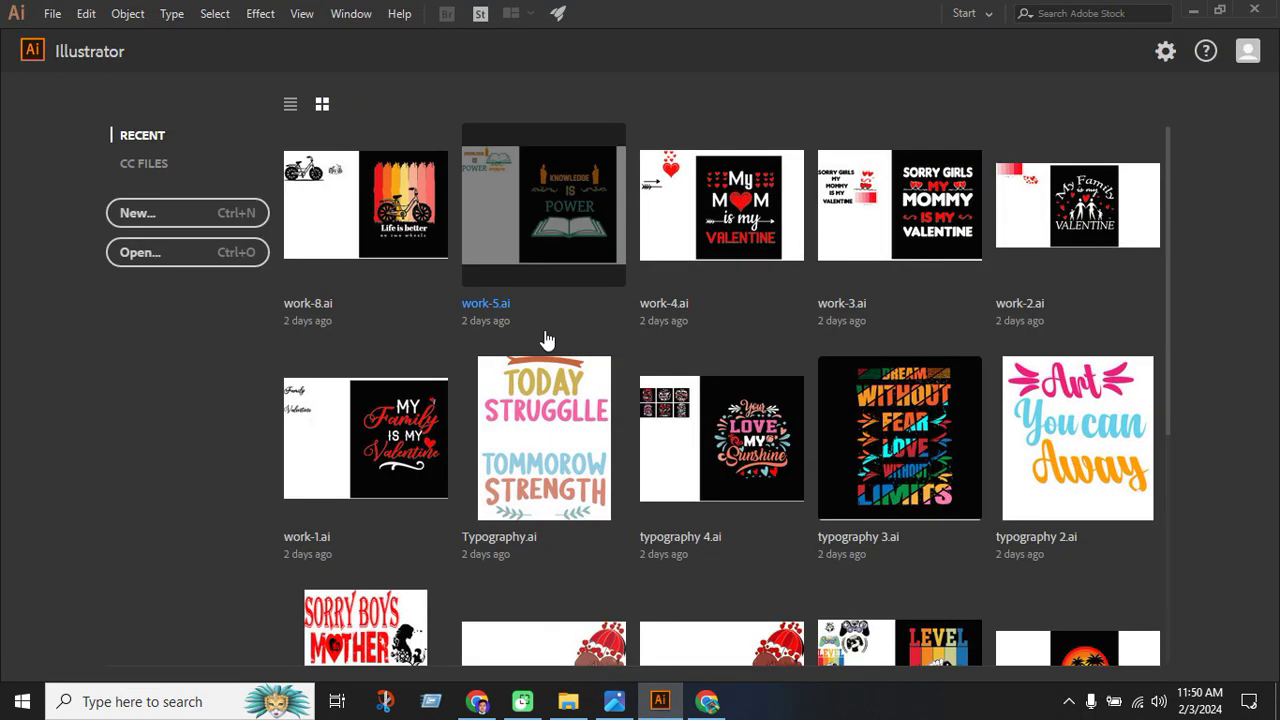
left_click(198, 214)
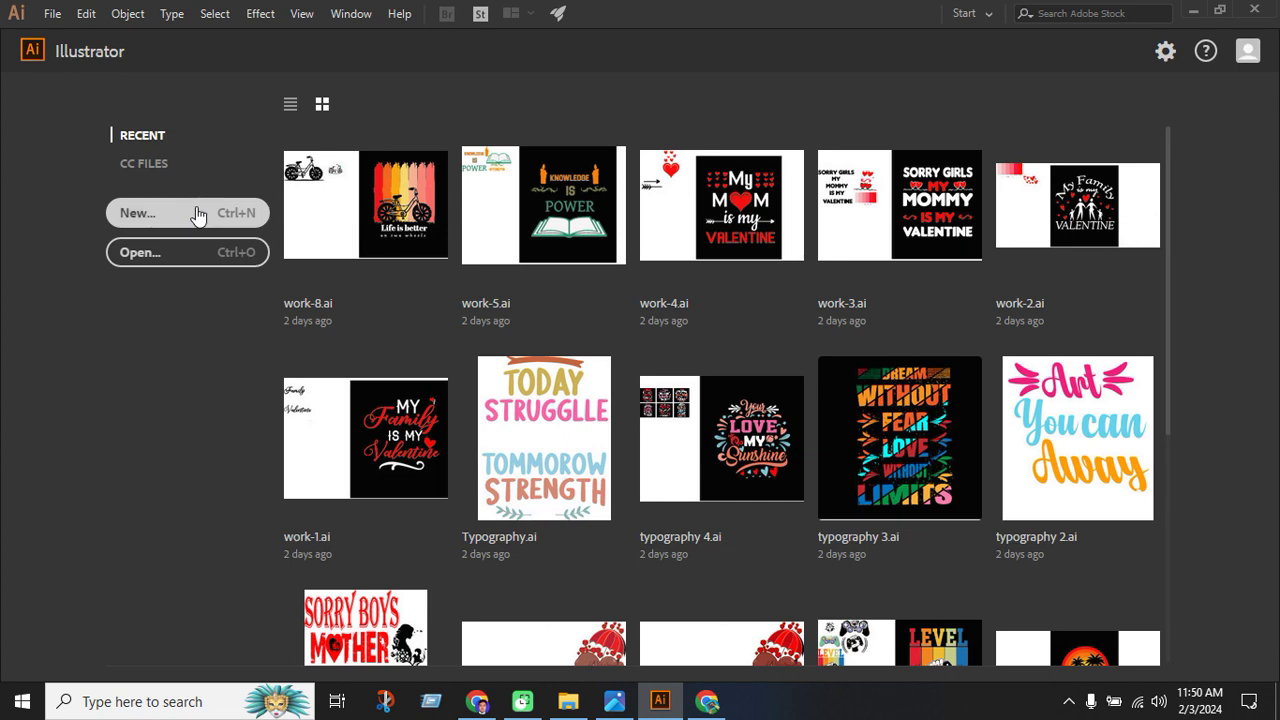
left_click(196, 214)
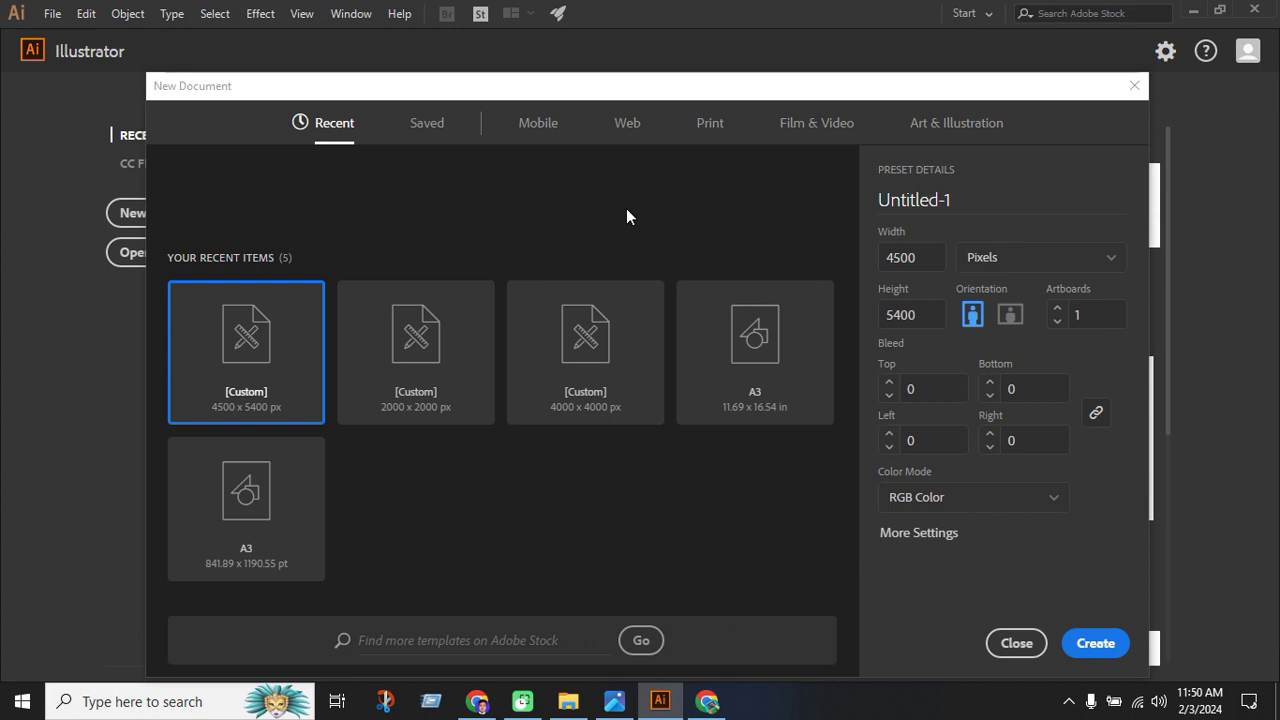
left_click(630, 123)
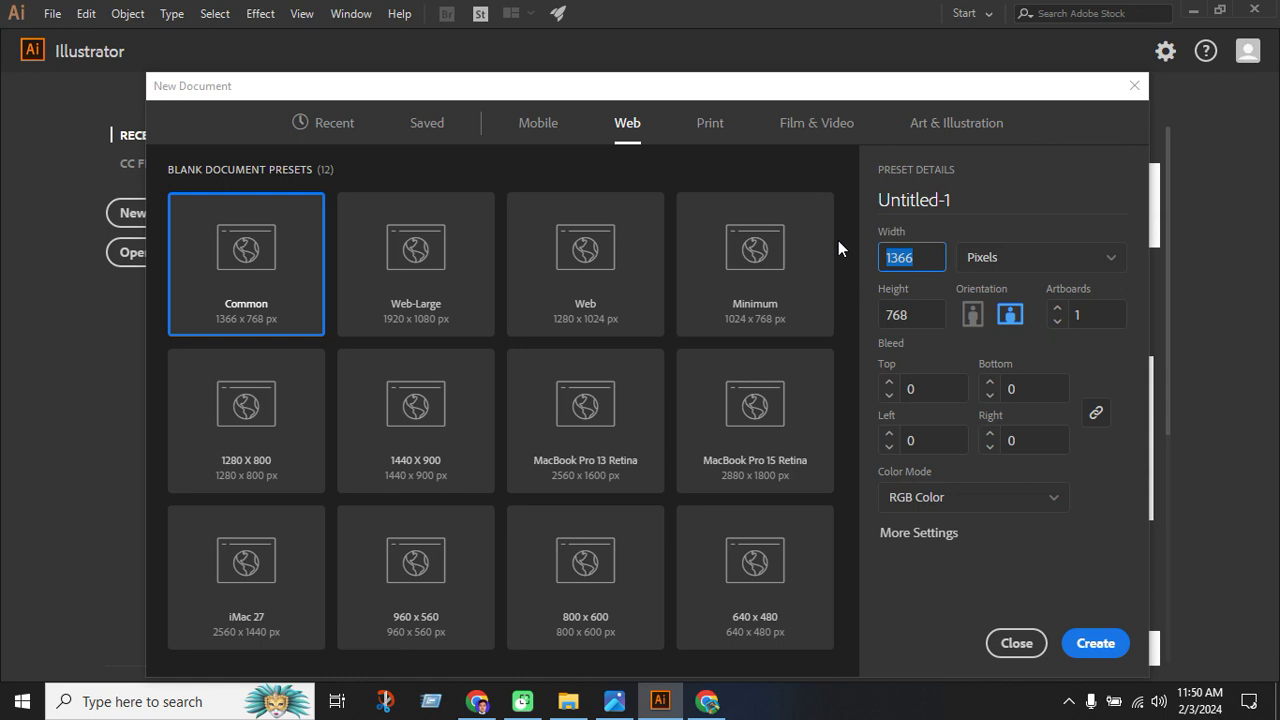
type("4500")
key("Tab")
type("54")
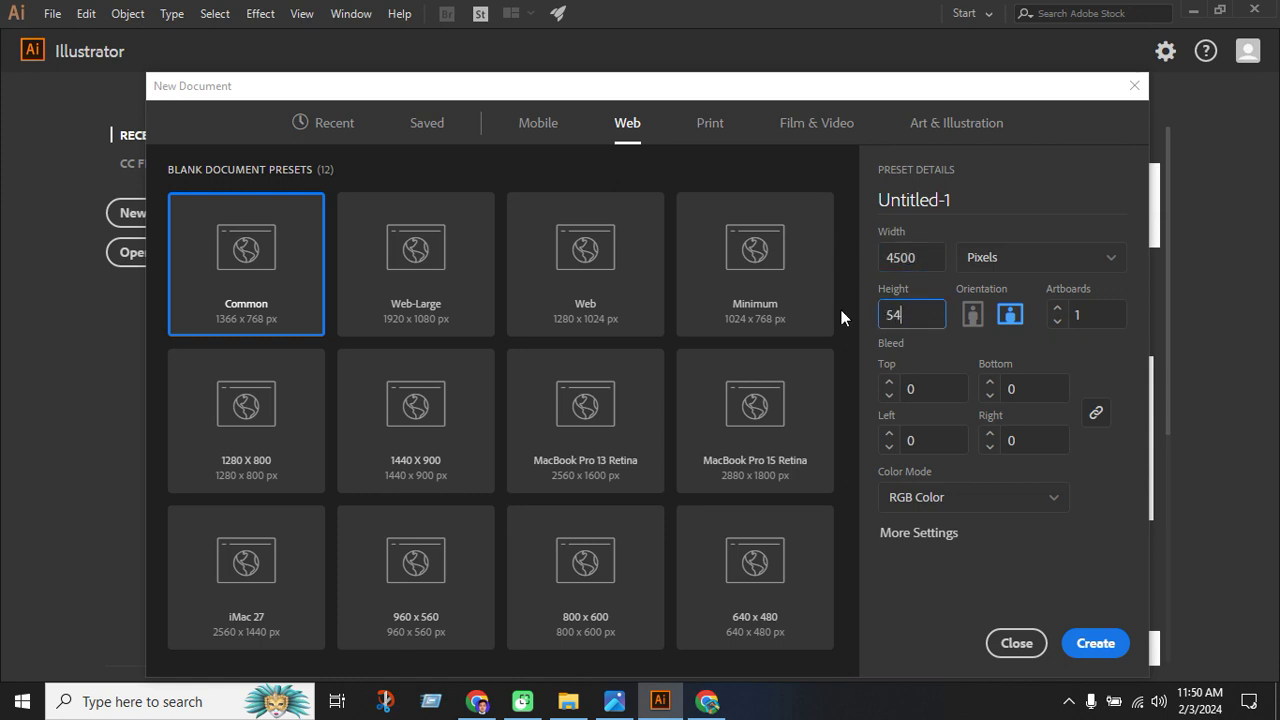
type("00")
Set the new document's raster effects to High (300 ppi) and create the document.
left_click(947, 538)
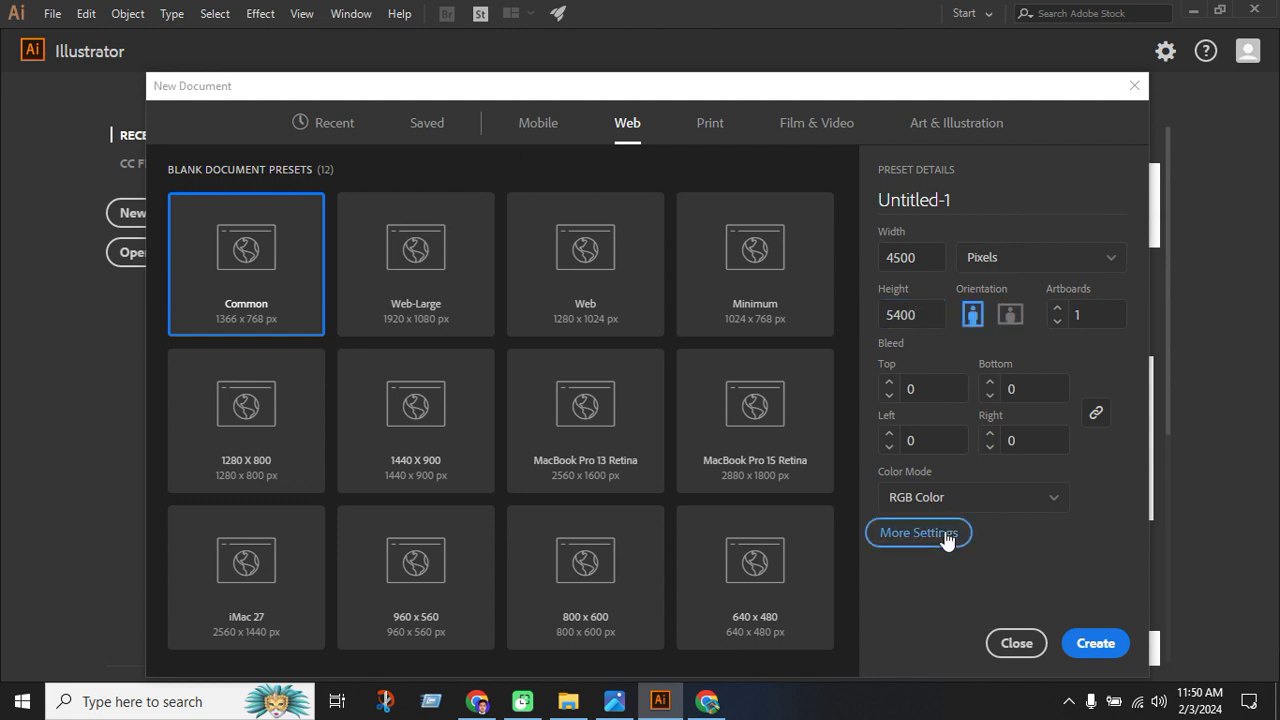
left_click(606, 465)
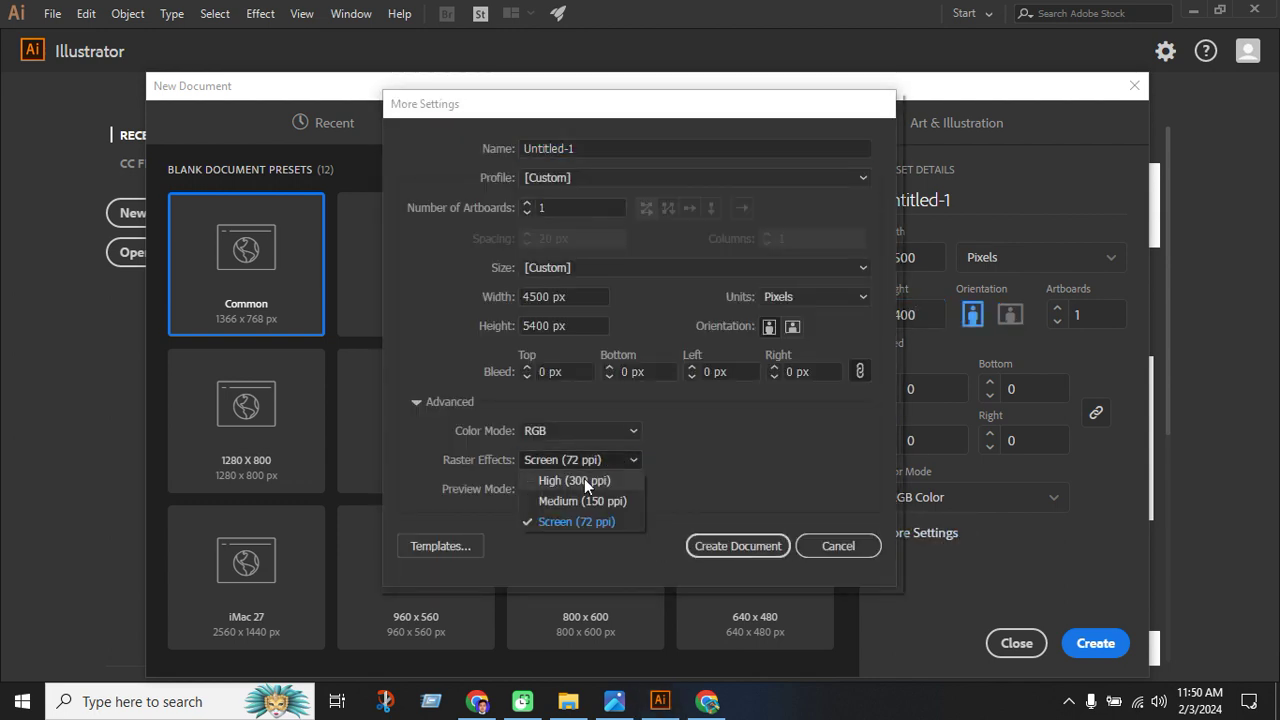
left_click(584, 480)
left_click(723, 548)
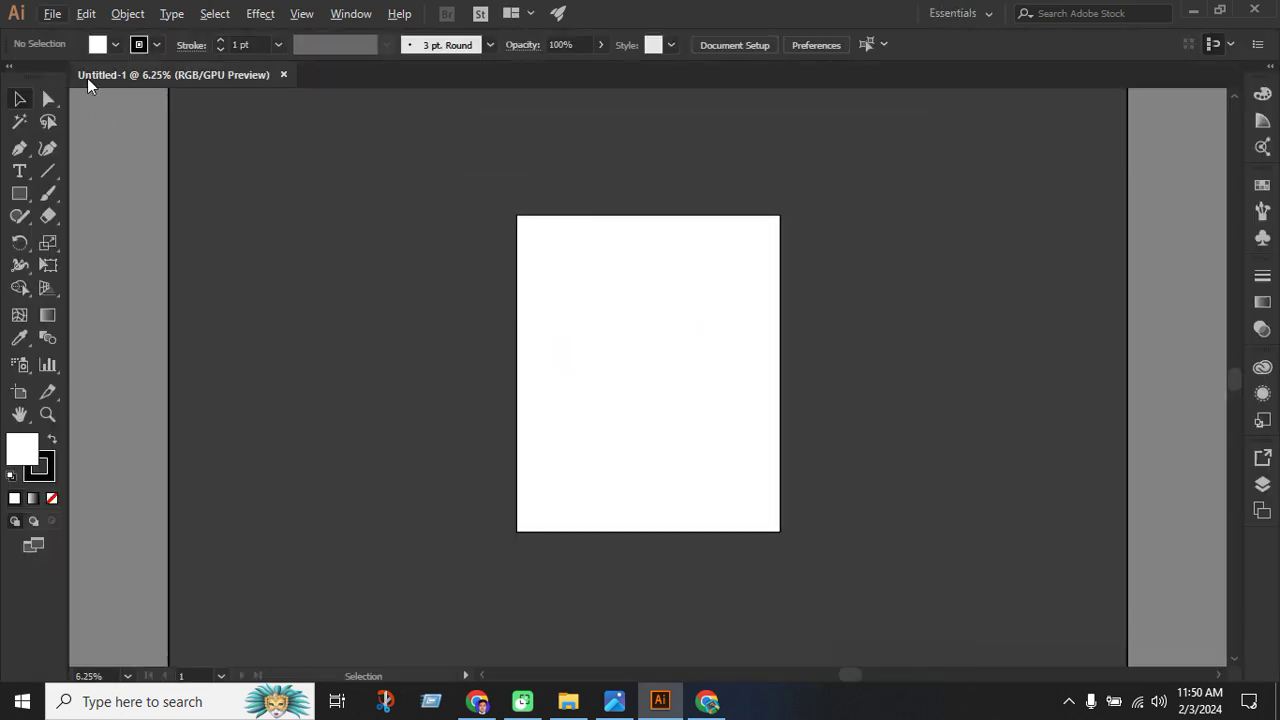
Open New Project-Kittl.svg from the Downloads folder.
left_click(52, 14)
left_click(83, 77)
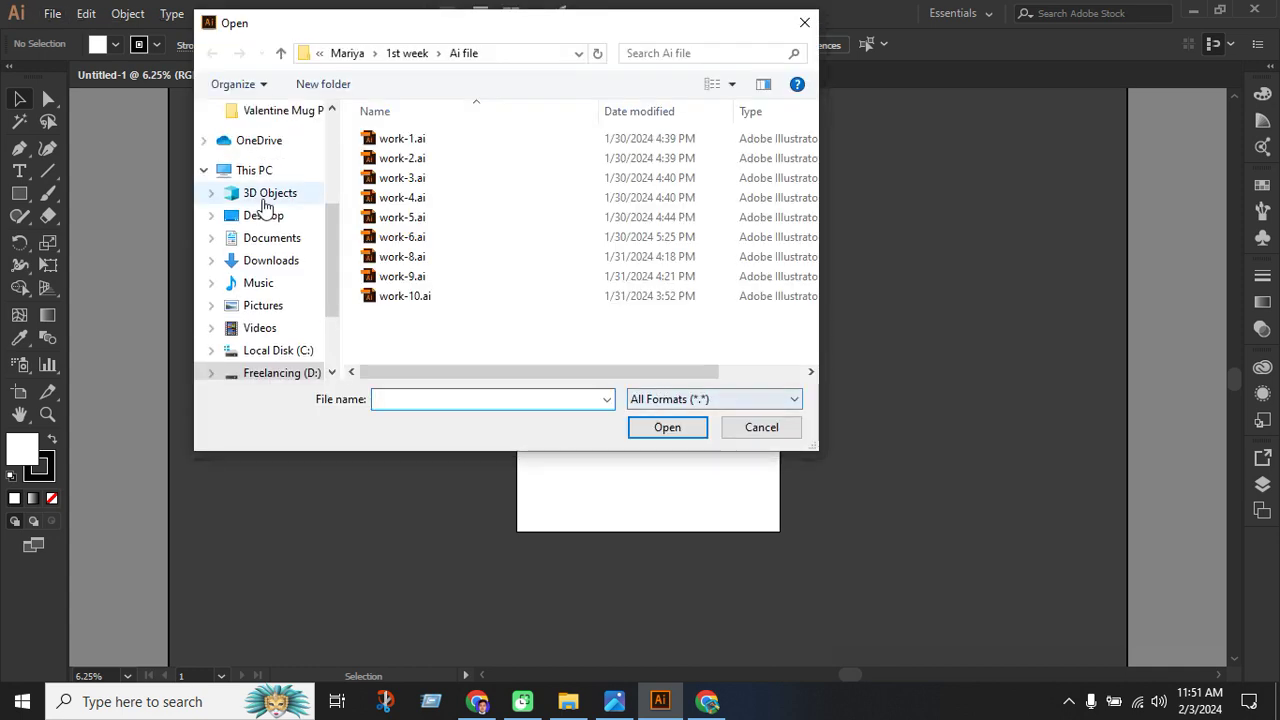
left_click(280, 264)
left_click(405, 190)
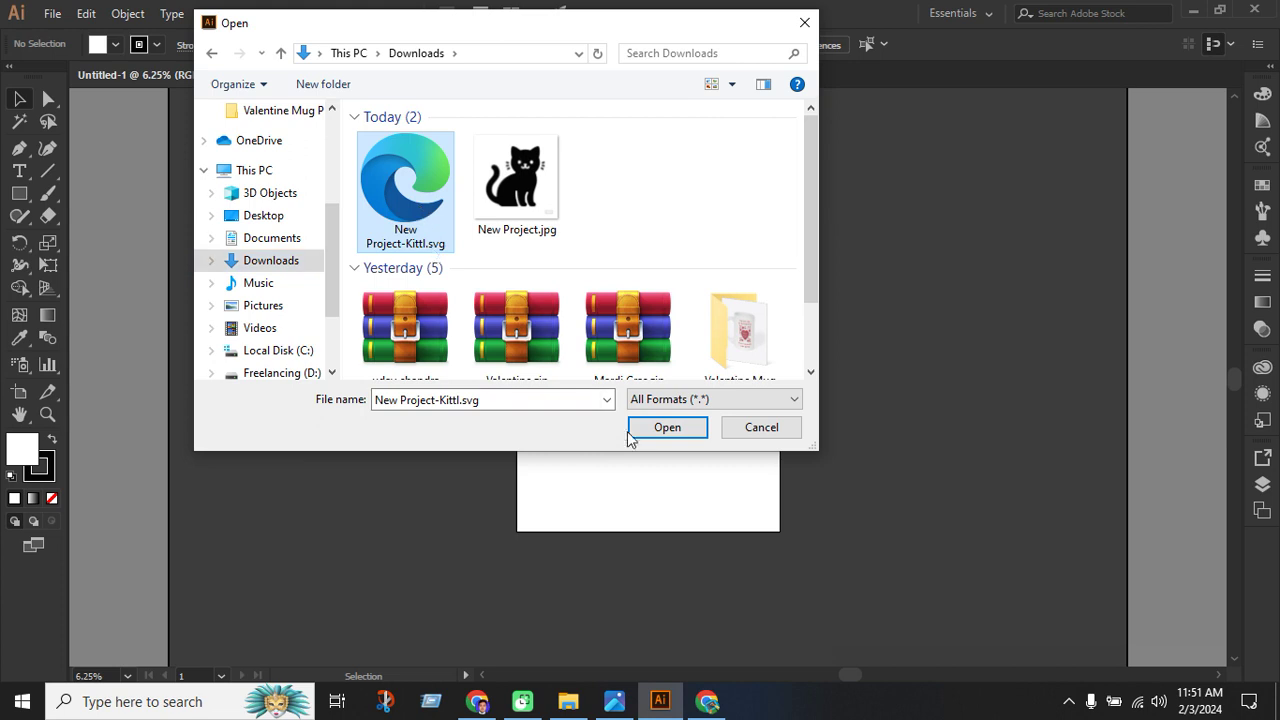
left_click(666, 428)
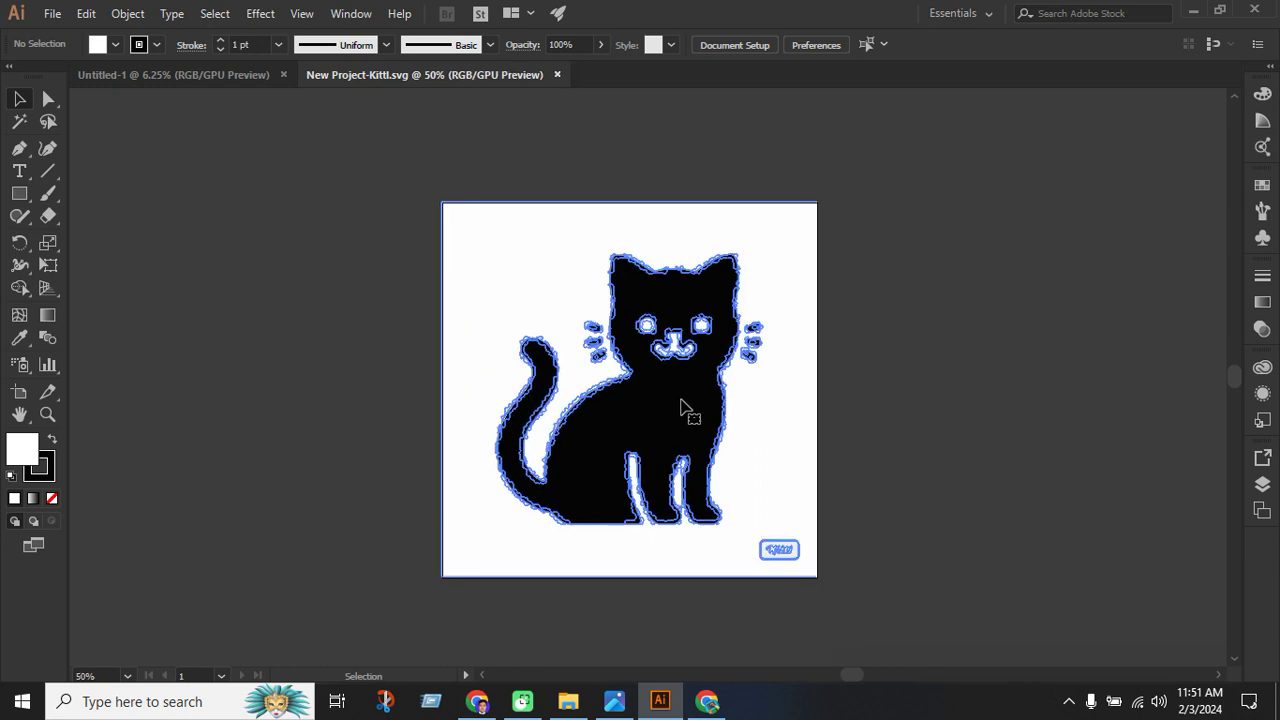
Bring the cat artwork into the Untitled-1 document, enlarge it, and place it beside the artboard.
left_click_drag(680, 408, 724, 448)
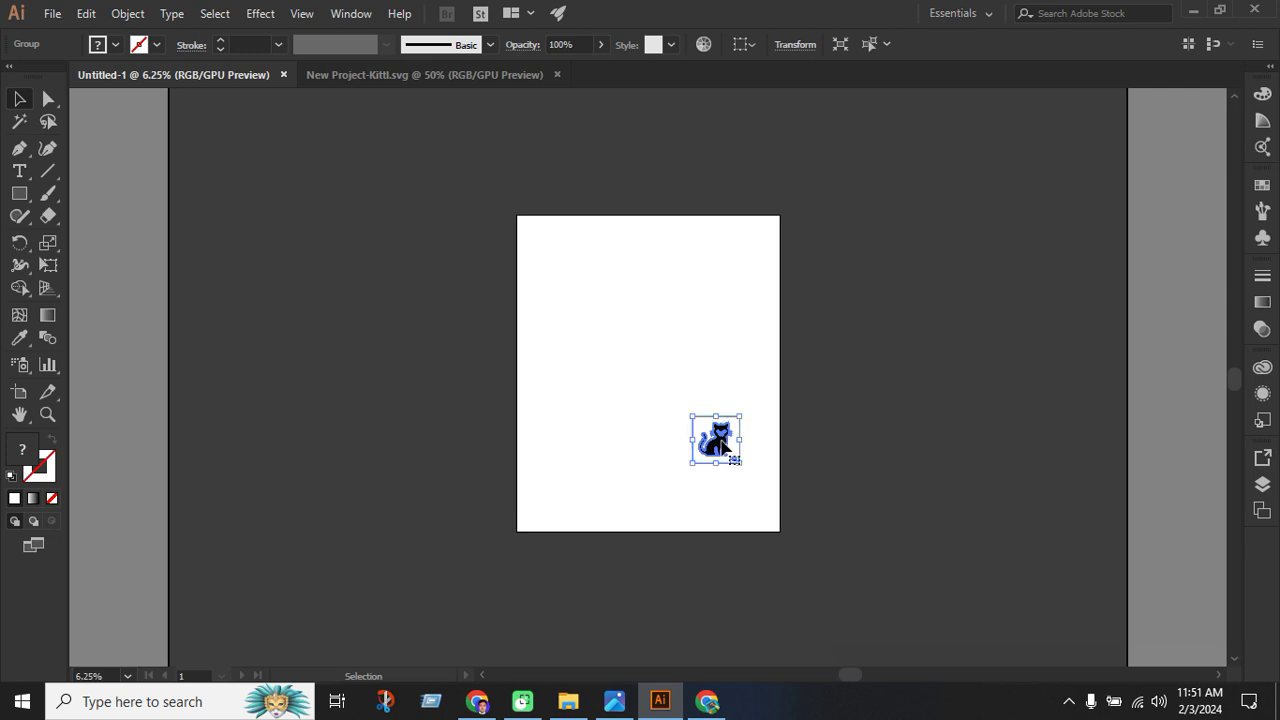
left_click_drag(740, 442, 474, 225)
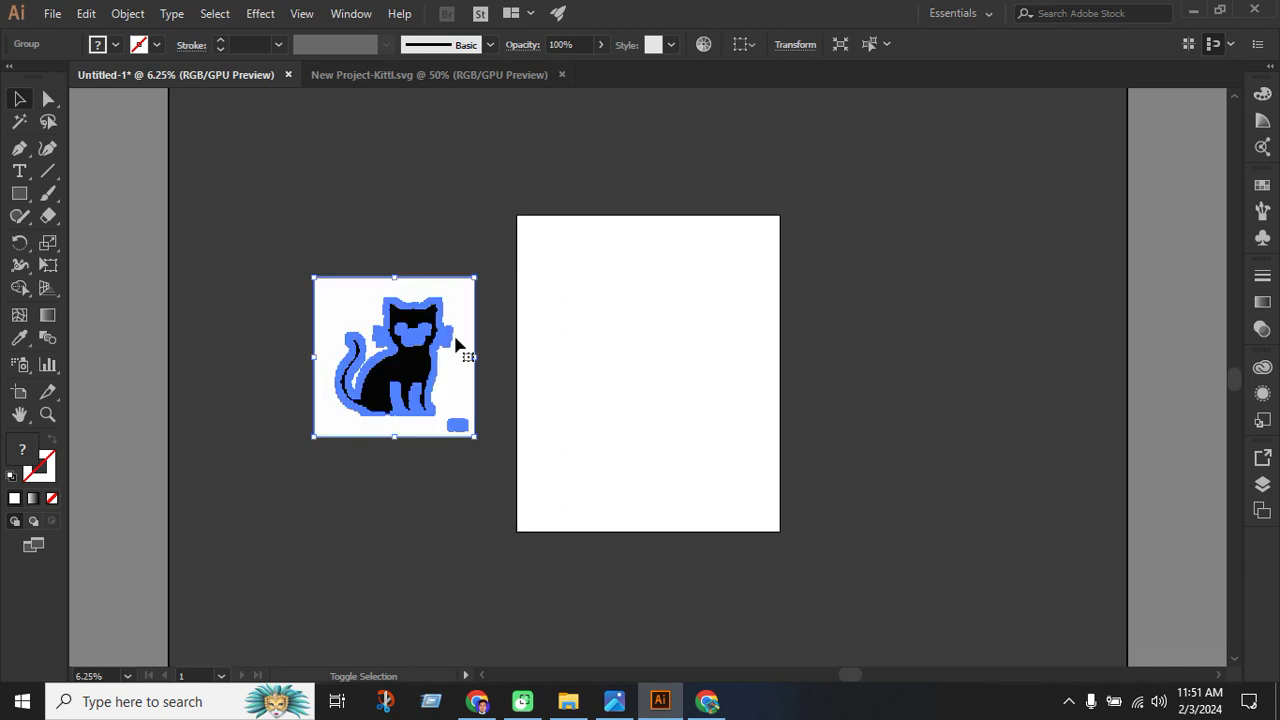
Ungroup the cat artwork and delete its white background square.
scroll(429, 374, "up", 1)
right_click(408, 360)
left_click(475, 494)
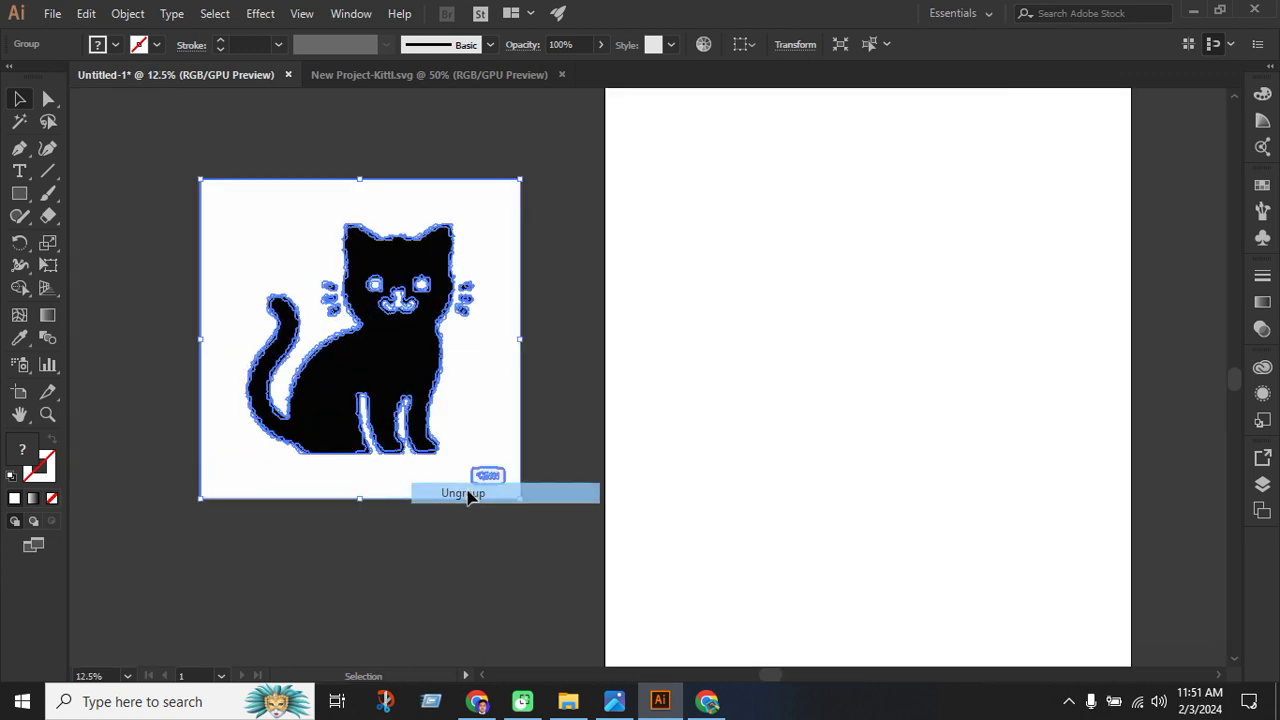
left_click(475, 594)
left_click(500, 414)
key("Delete")
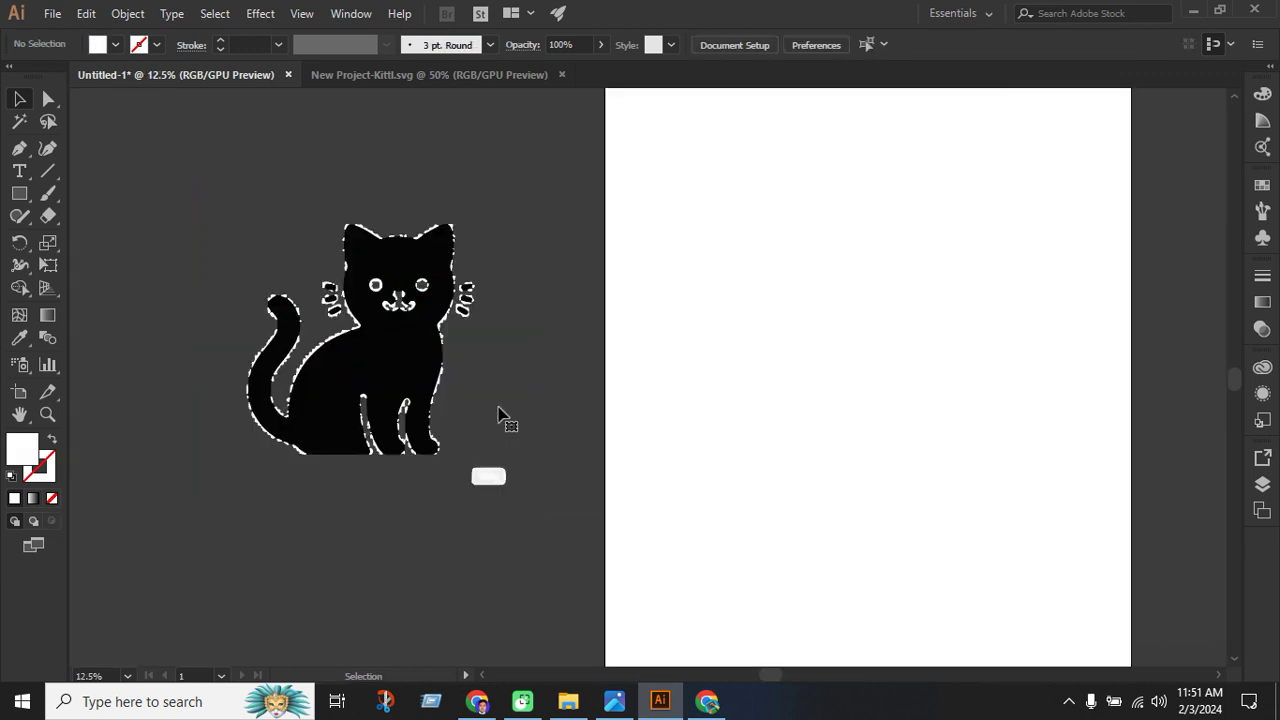
Select all the black cat shapes with the Magic Wand tool and move them onto the artboard.
scroll(316, 368, "up", 1)
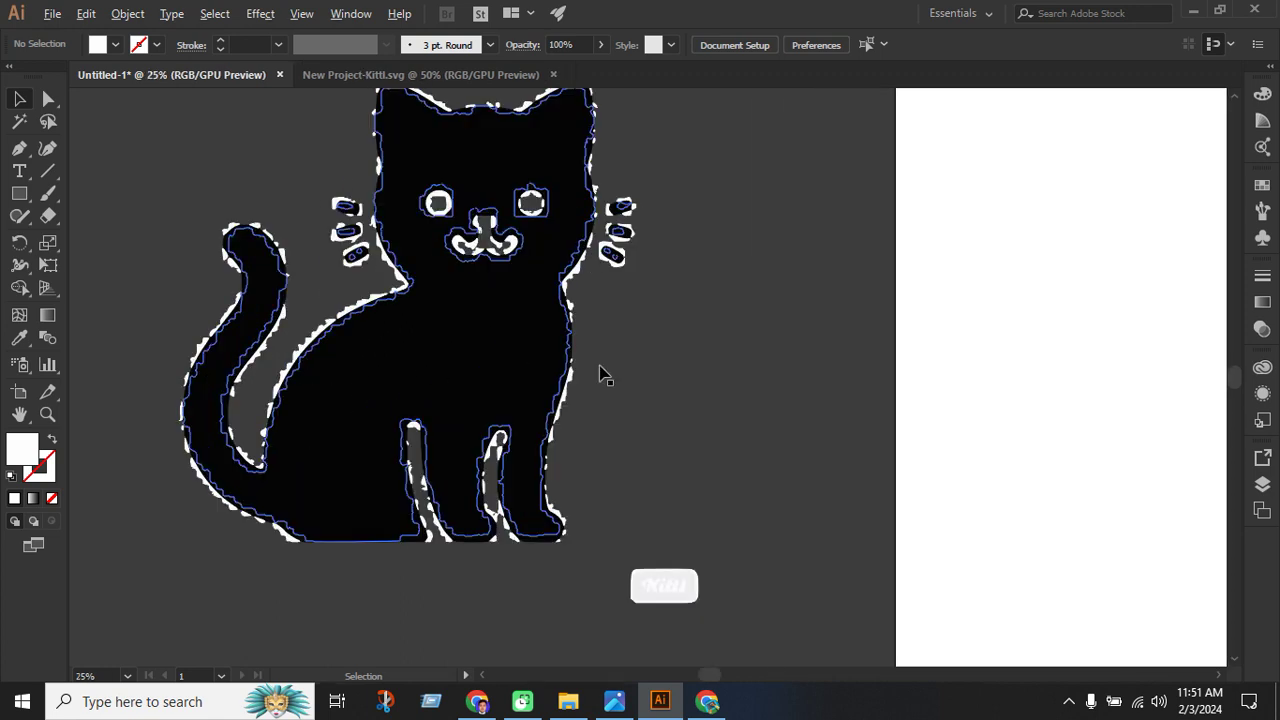
left_click(431, 350)
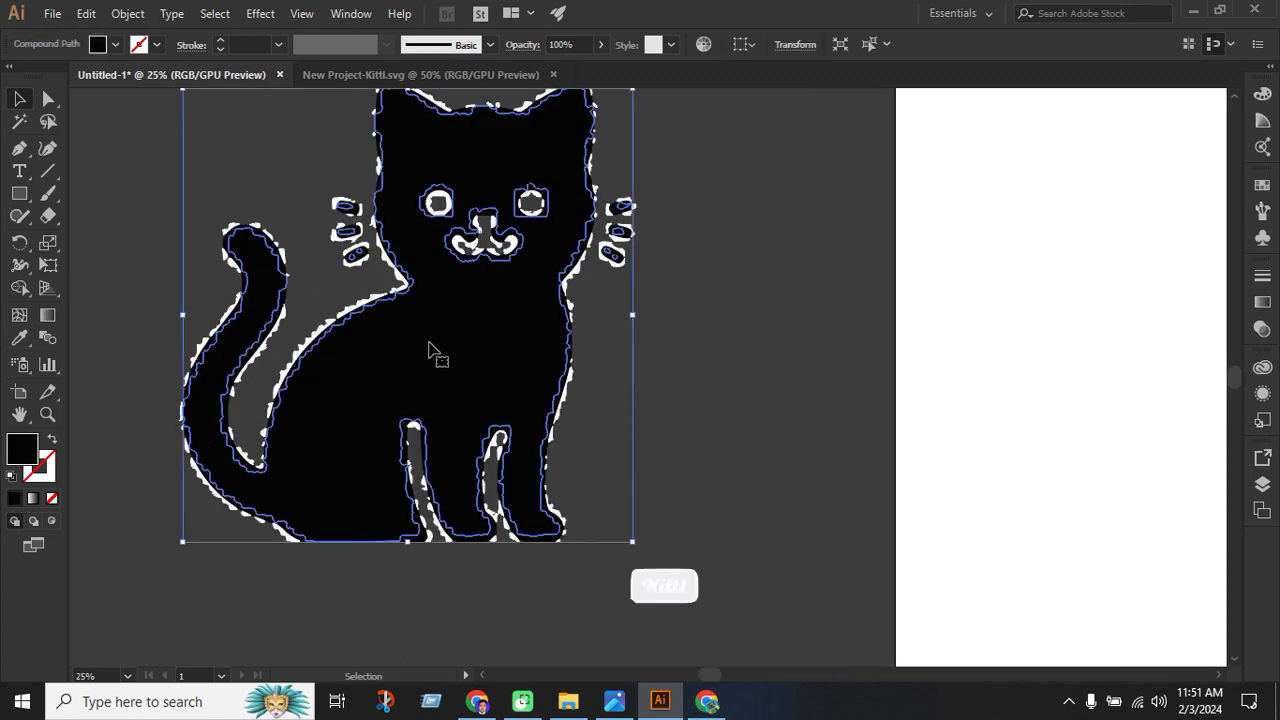
left_click(682, 398)
scroll(446, 414, "down", 1)
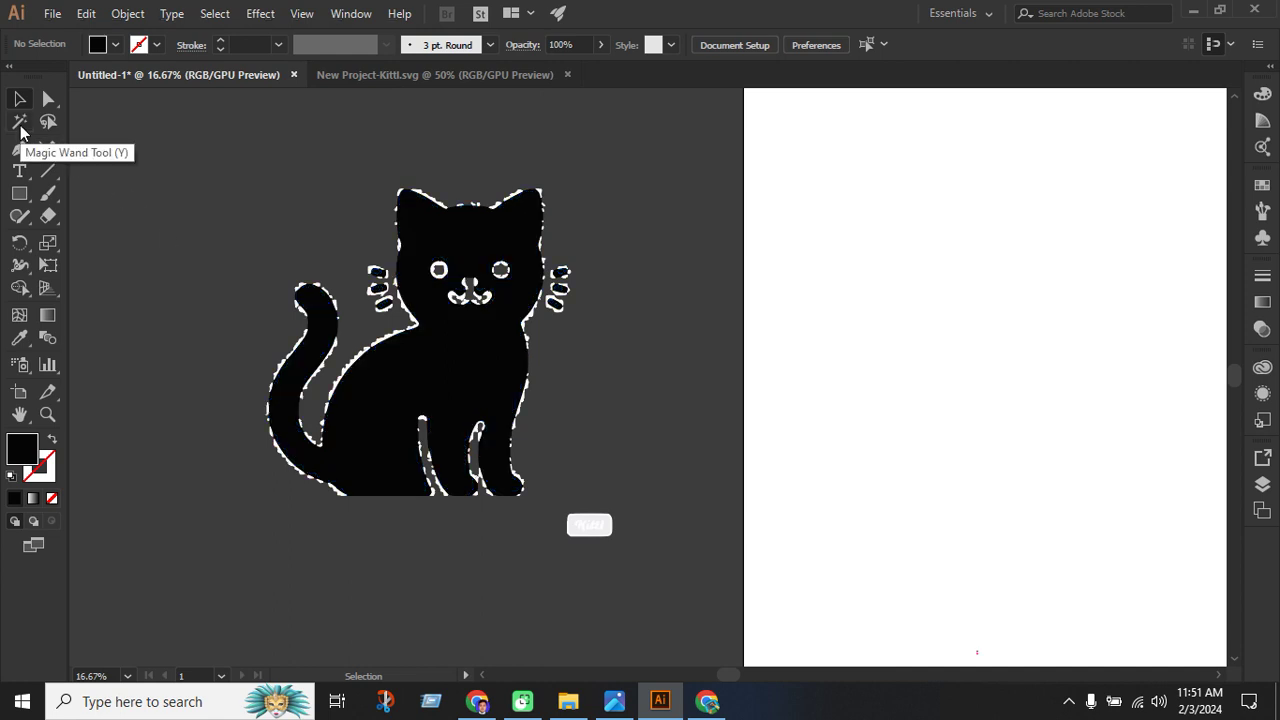
left_click(20, 124)
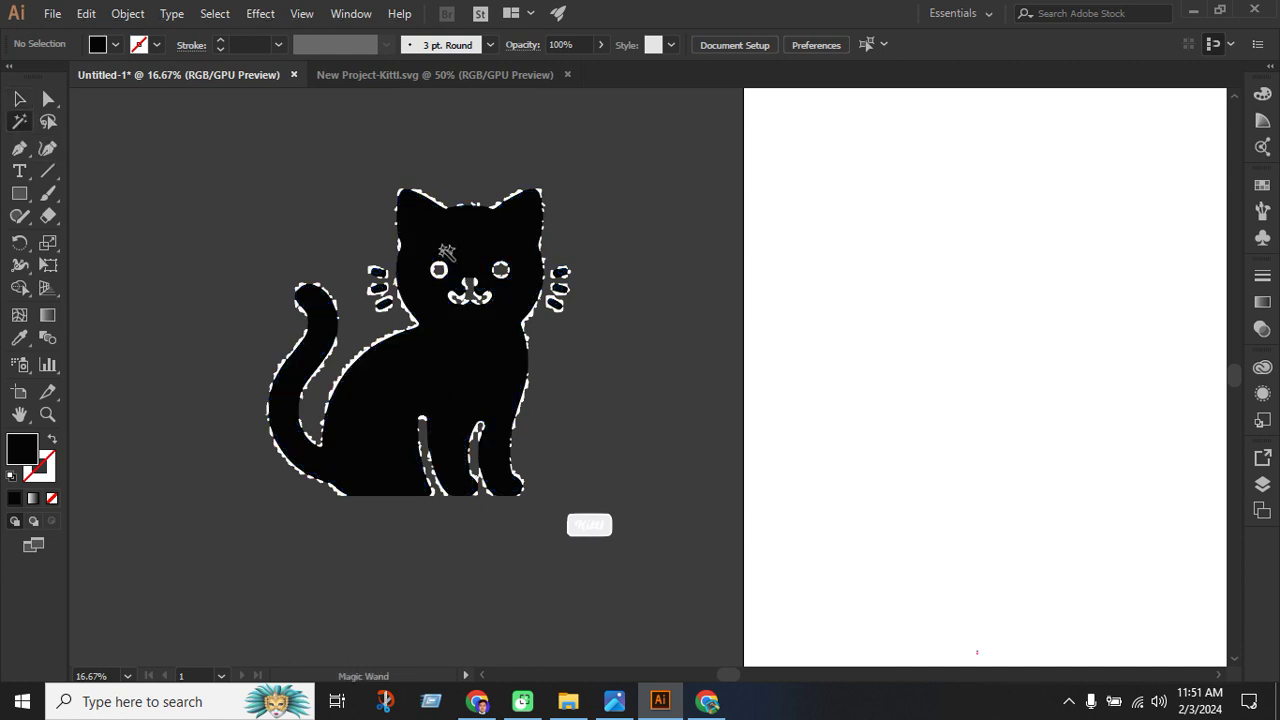
left_click(467, 241)
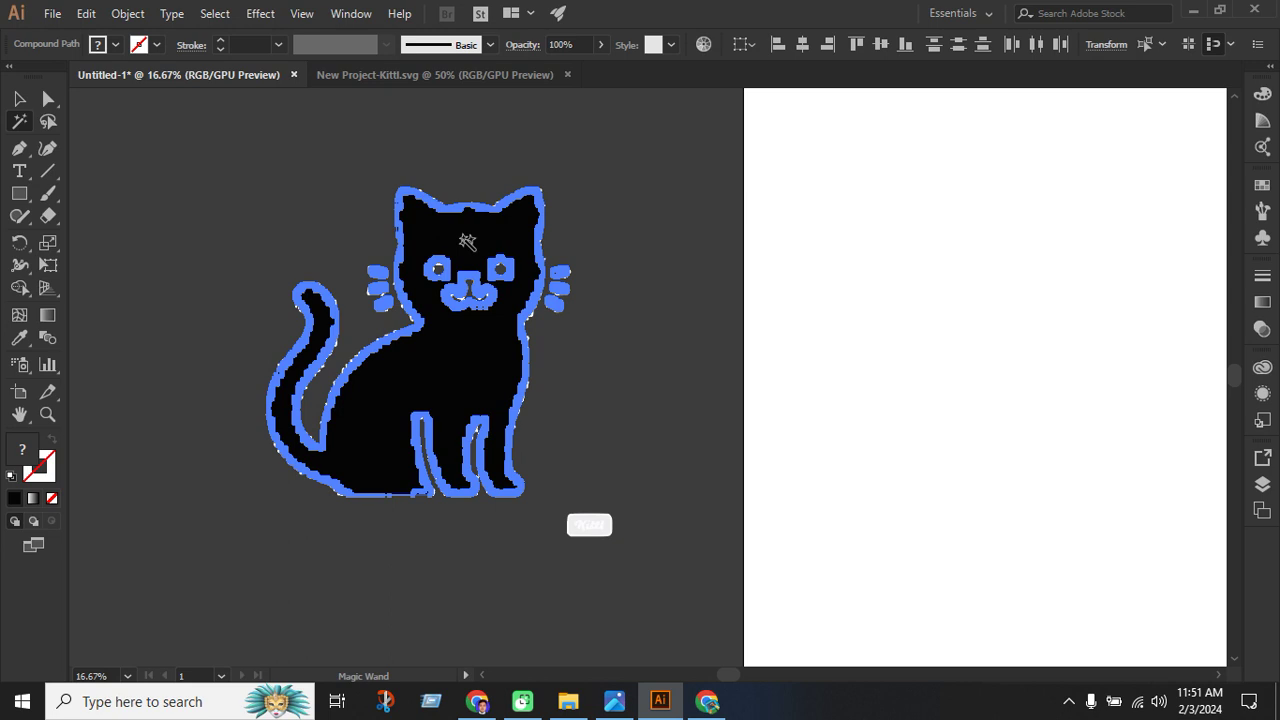
key("v")
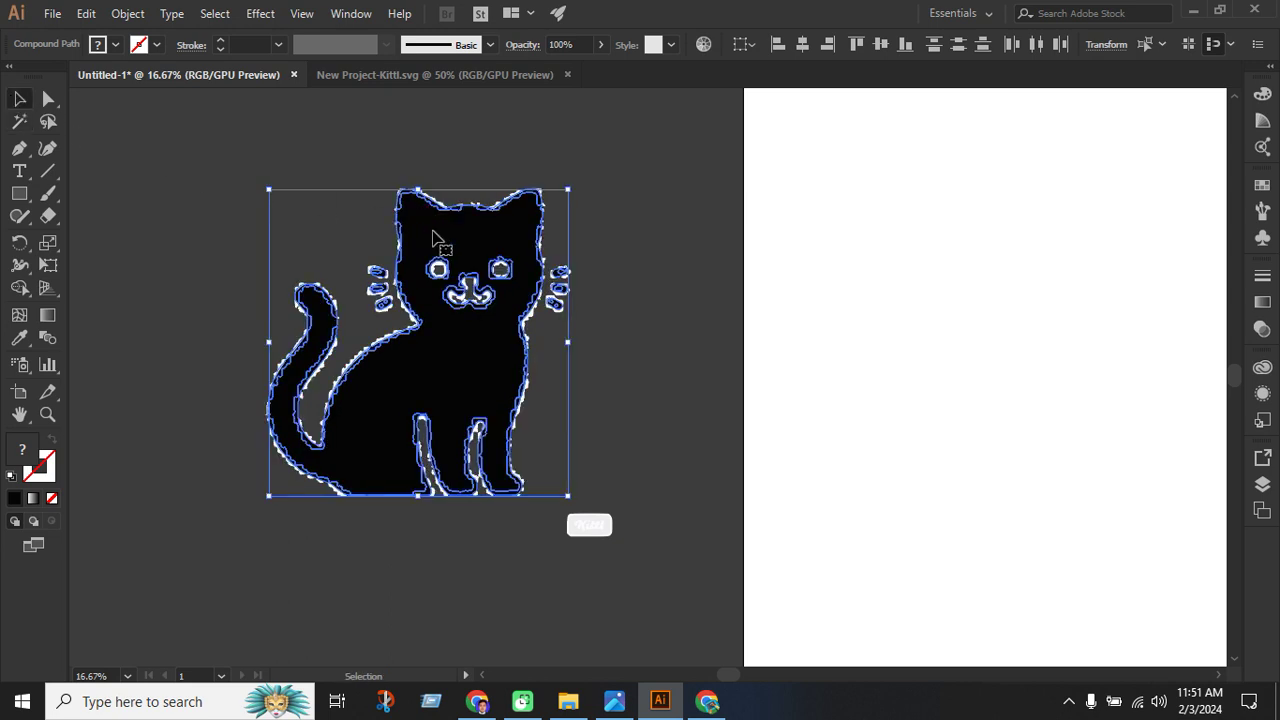
left_click_drag(432, 237, 956, 261)
left_click(1152, 476)
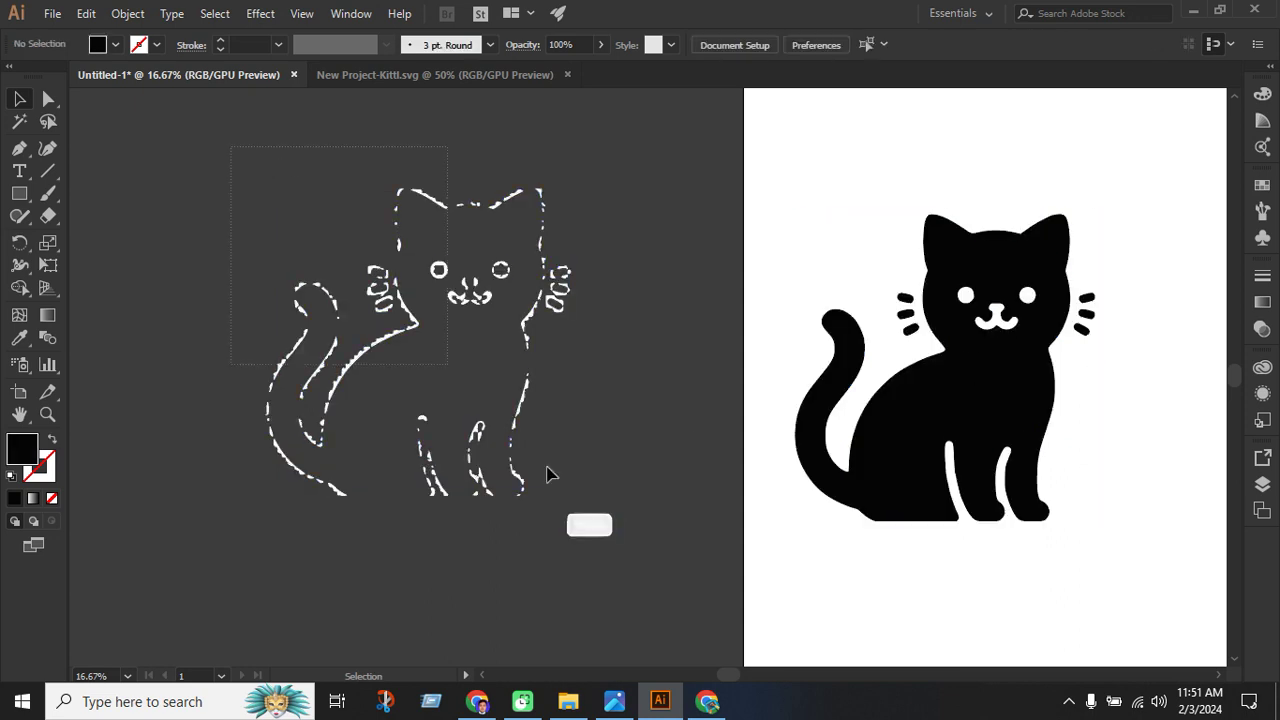
Delete the leftover white edge fragments and the Kittl watermark beside the artboard.
key("ctrl+a")
key("Delete")
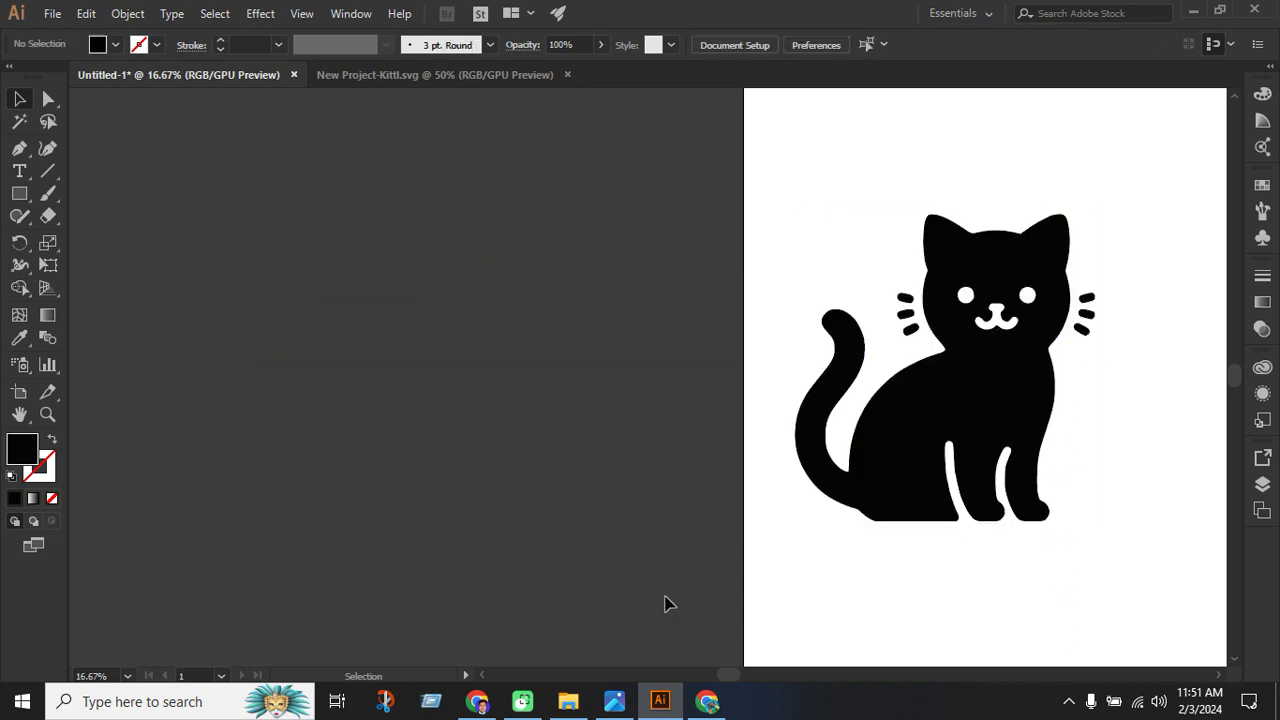
Try moving the cat's main black shape off the artboard, and undo the move.
scroll(380, 487, "down", 2)
scroll(797, 563, "right", 3)
left_click_drag(600, 433, 370, 410)
left_click(309, 514)
scroll(309, 514, "up", 2)
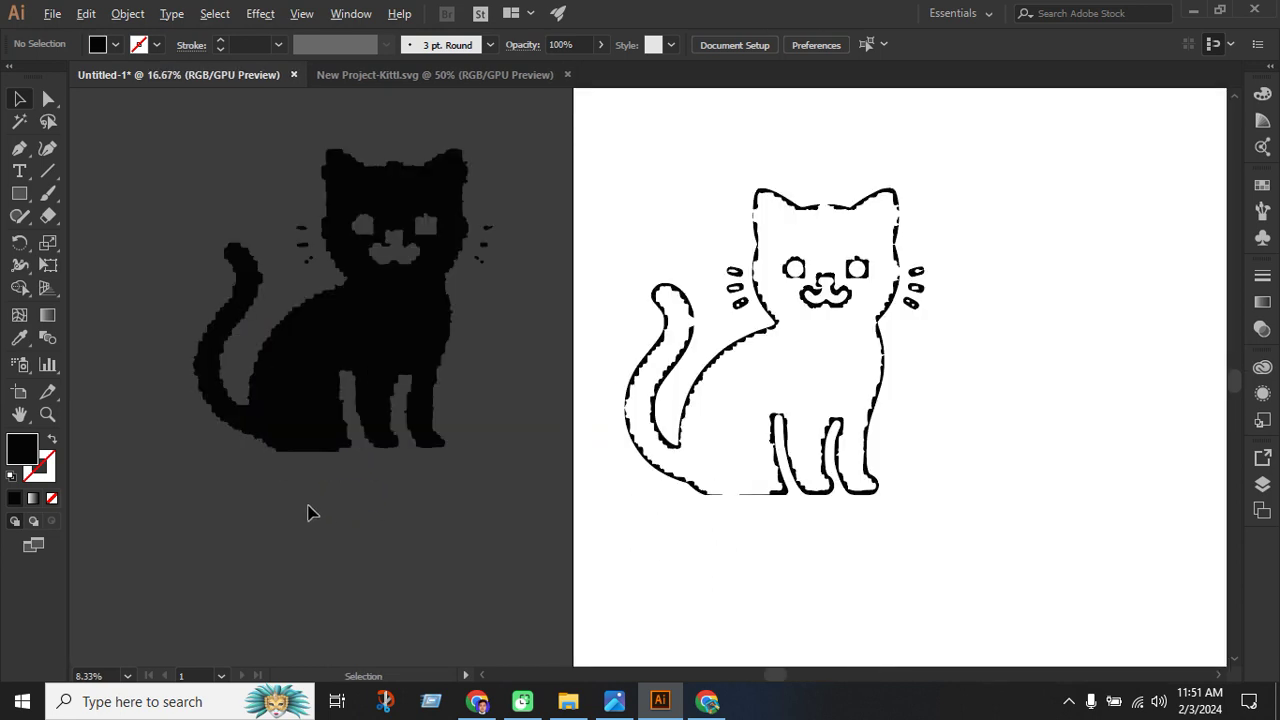
key("ctrl+z")
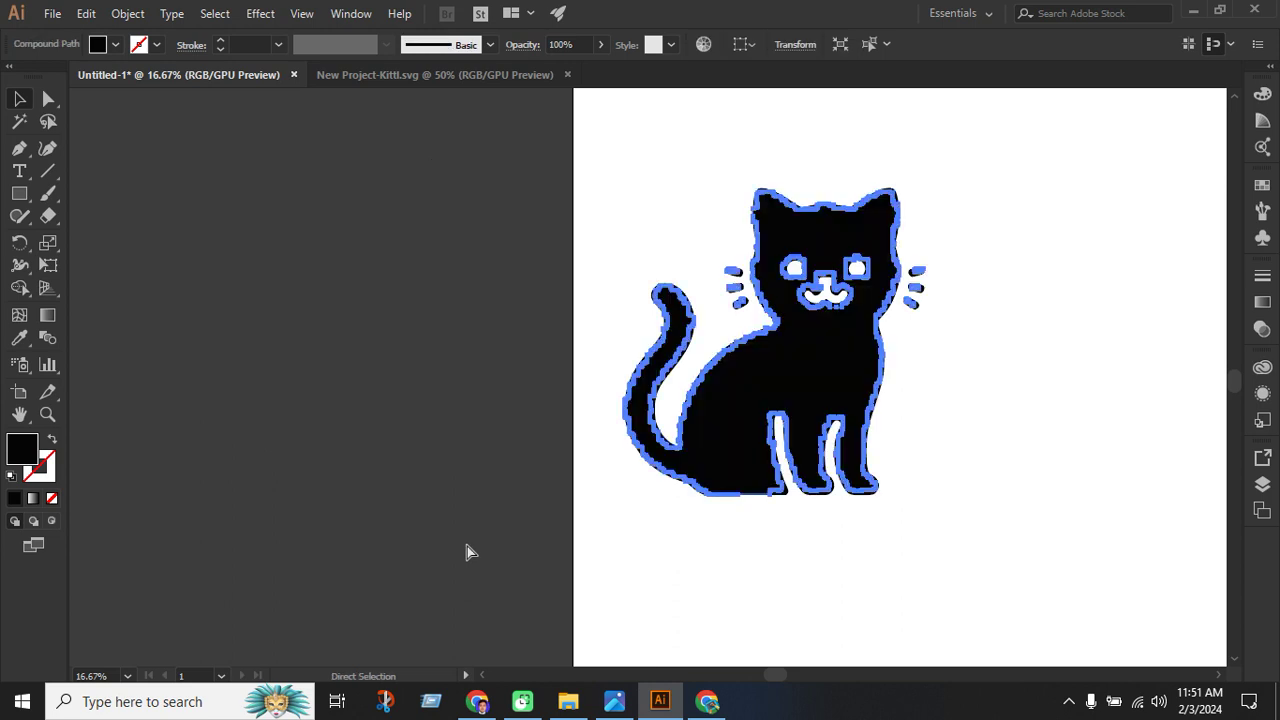
Select all the black cat pieces on the artboard and group them.
left_click(932, 340)
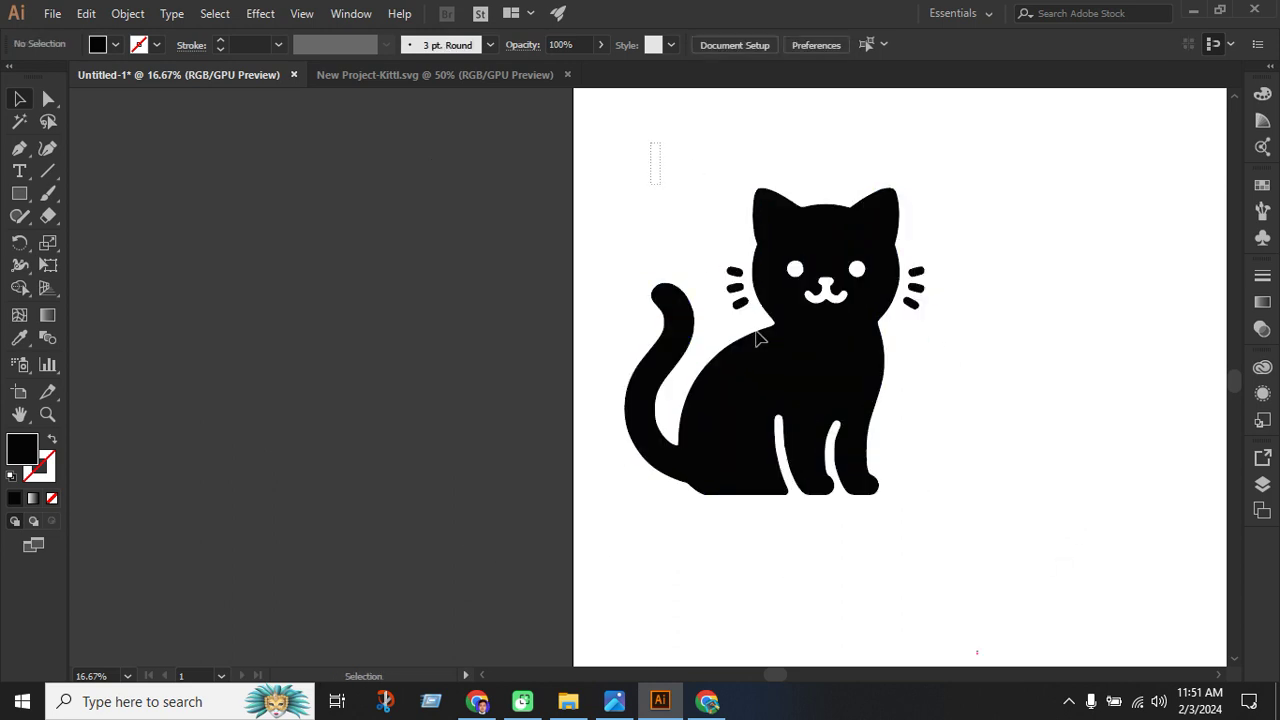
key("ctrl+a")
left_click(571, 129)
key("ctrl+a")
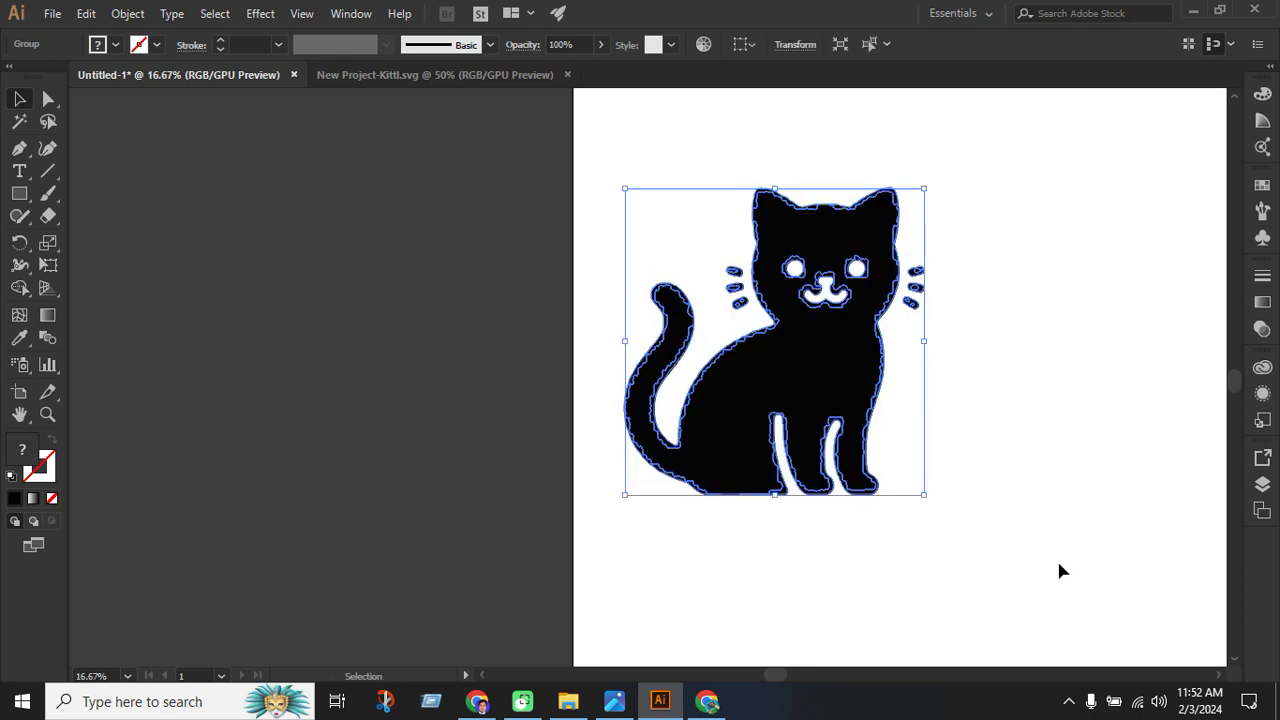
Move the grouped black cat off the artboard onto the empty canvas to its left.
scroll(877, 437, "down", 2)
left_click(877, 437)
scroll(672, 377, "up", 1)
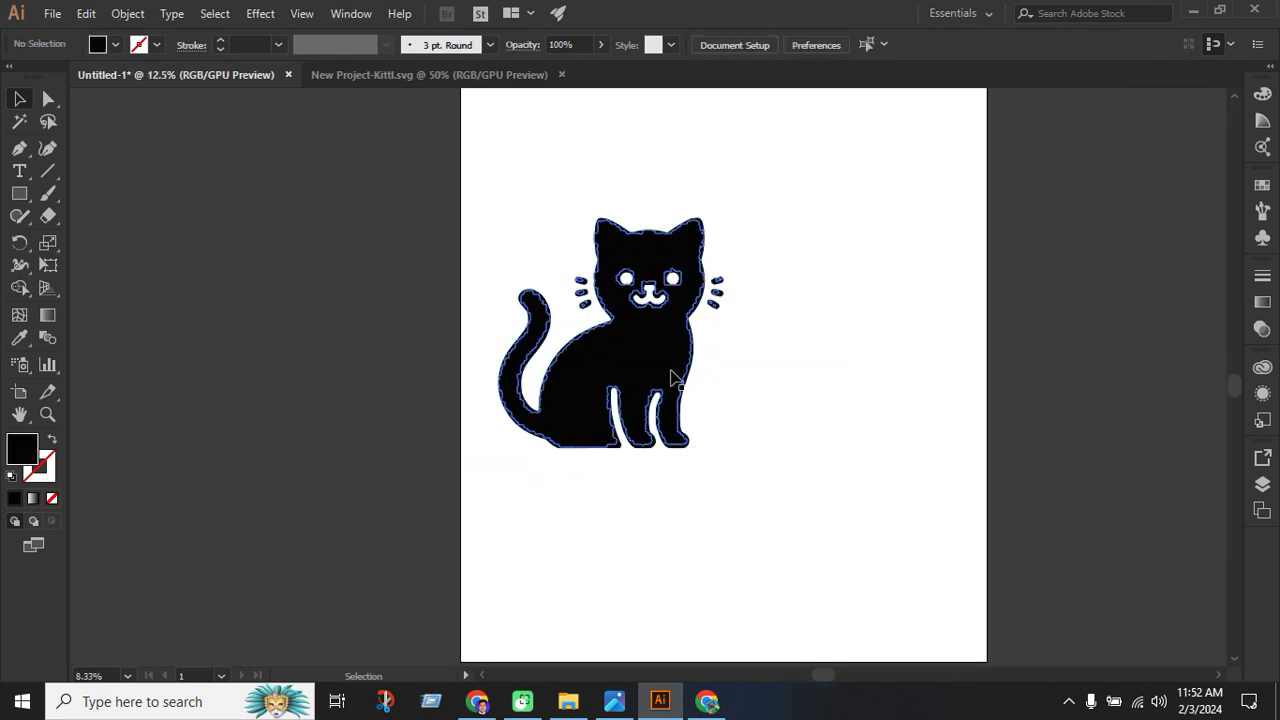
left_click_drag(672, 377, 347, 389)
left_click(222, 470)
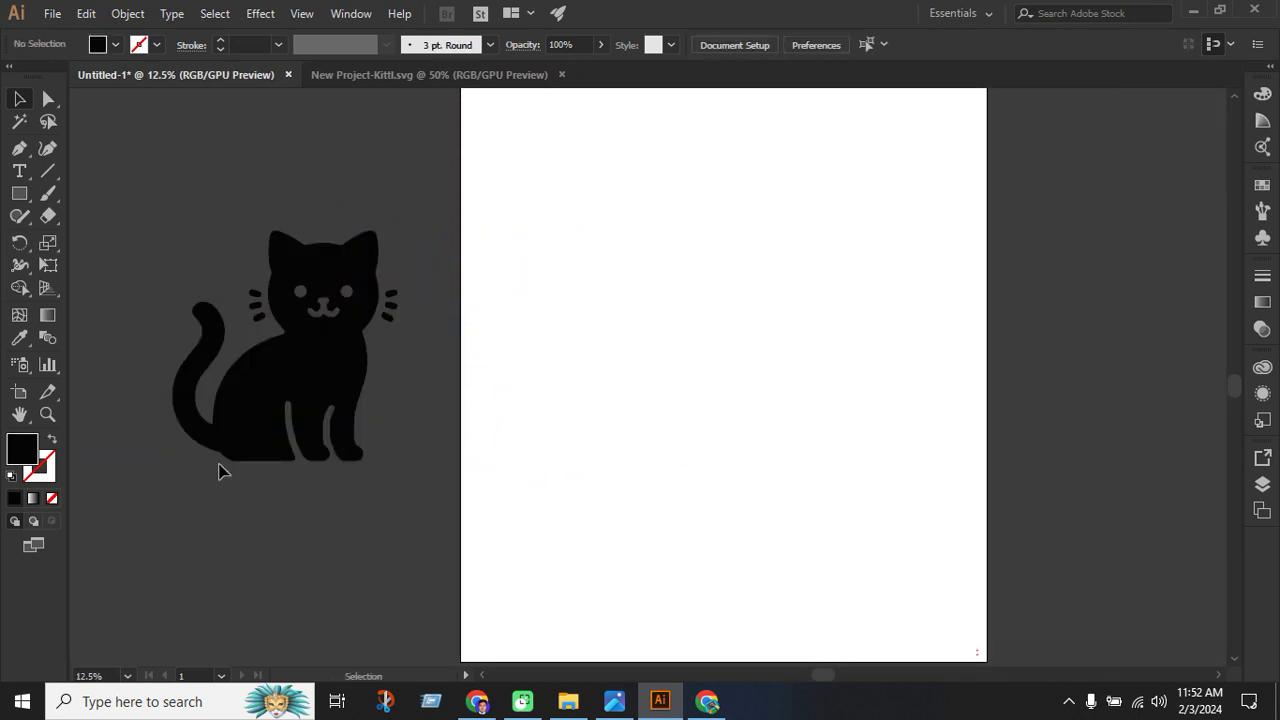
scroll(222, 470, "up", 2)
scroll(377, 449, "down", 1)
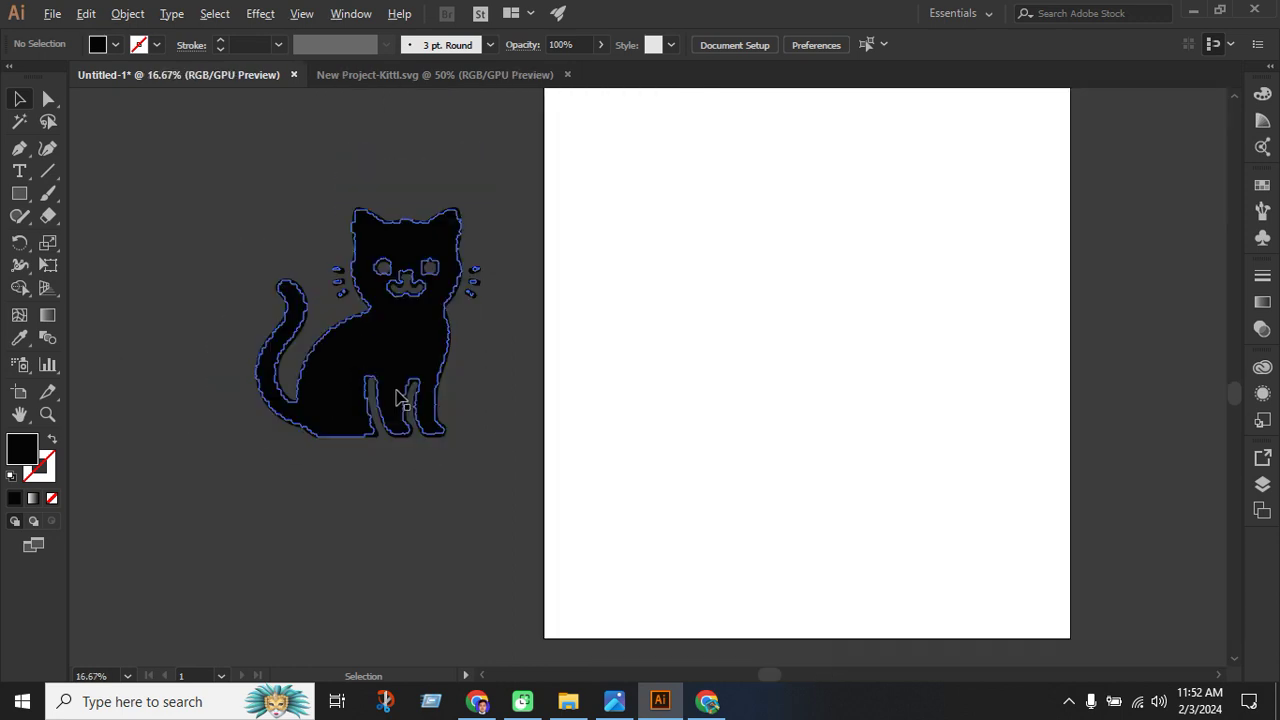
scroll(400, 398, "down", 2)
Place New Project.jpg on the canvas to the right of the artboard, about 3457 px square.
left_click(54, 16)
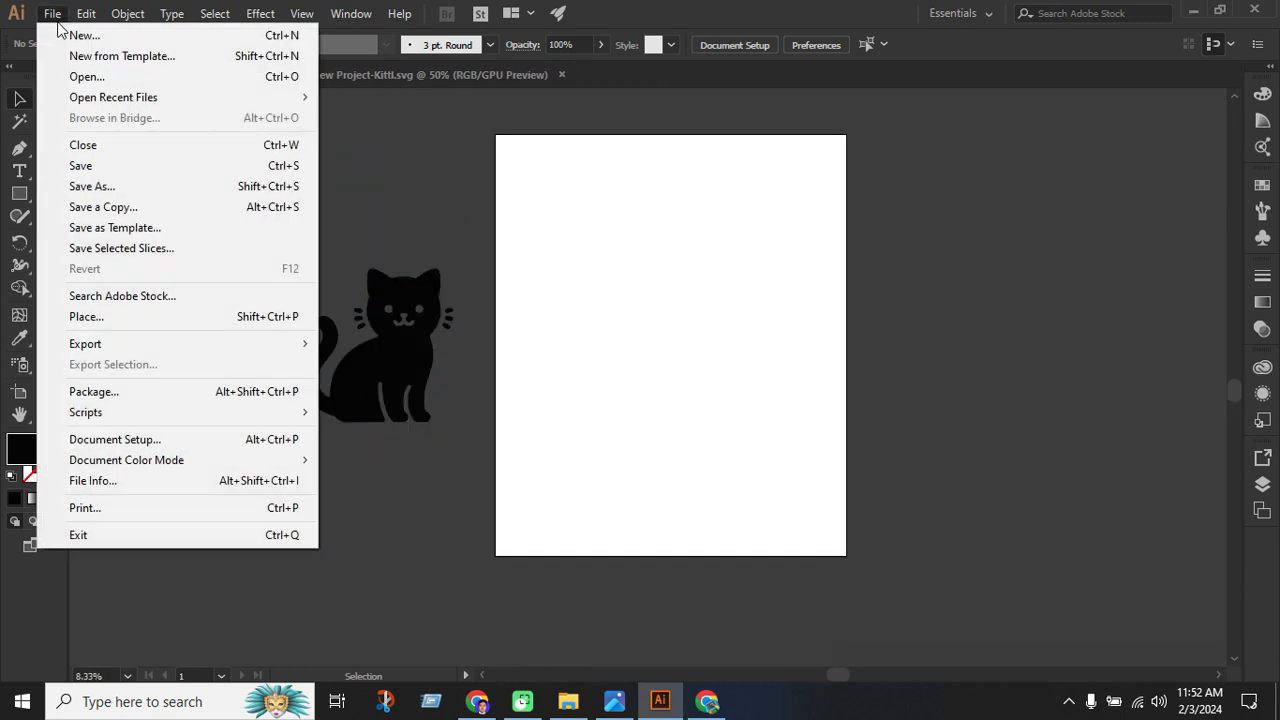
left_click(112, 316)
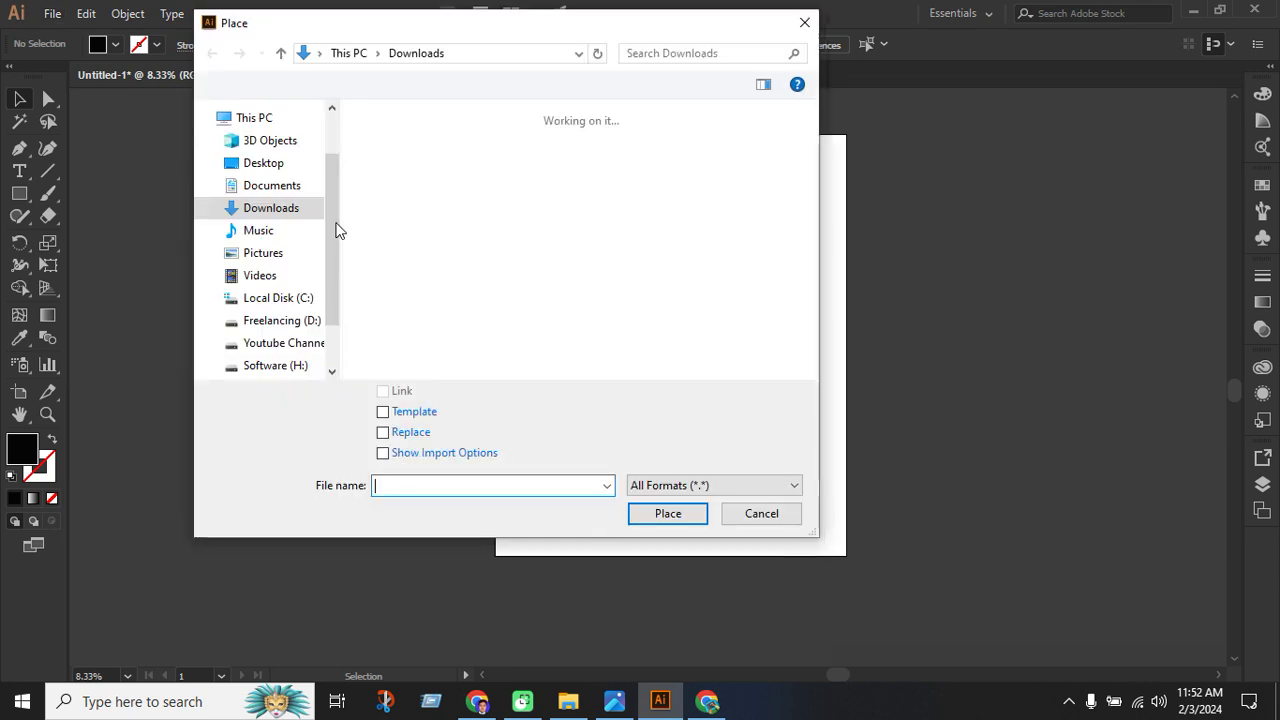
left_click(516, 180)
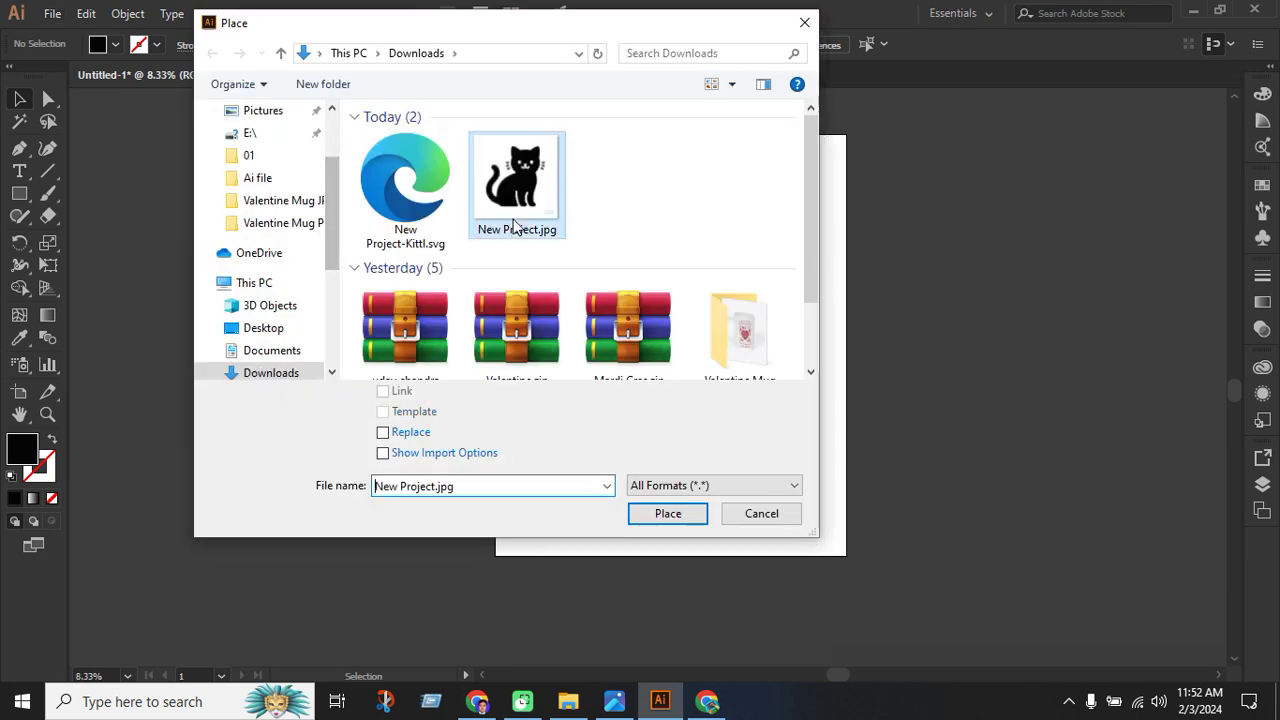
left_click(666, 513)
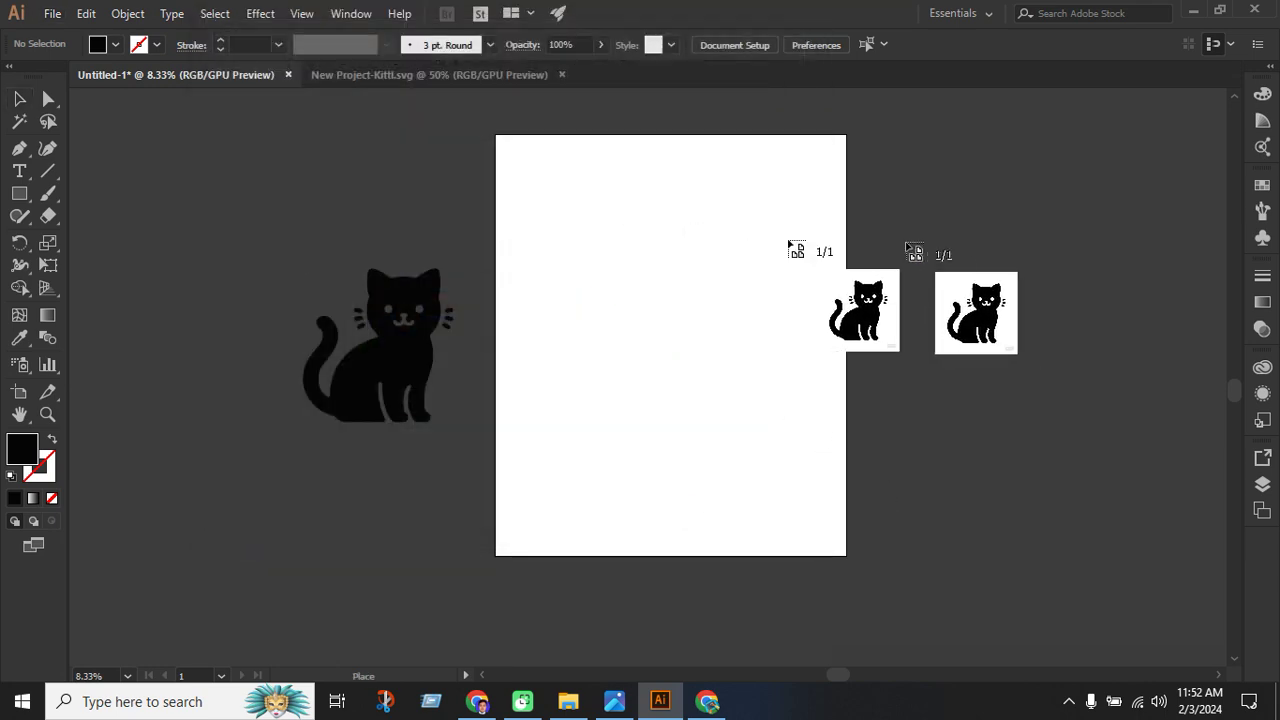
scroll(790, 250, "right", 2)
left_click_drag(854, 140, 1120, 510)
left_click_drag(1054, 308, 1040, 378)
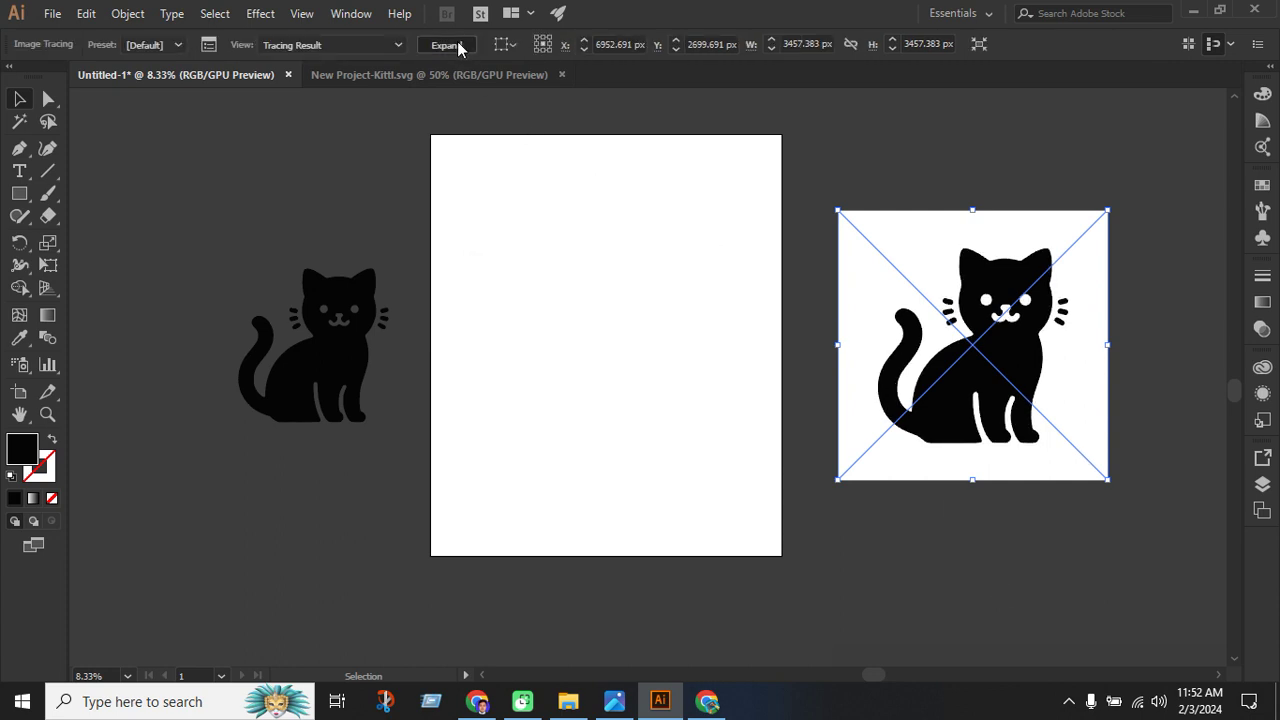
Expand and ungroup the traced cat image, and delete its white background.
left_click(457, 45)
right_click(1020, 282)
left_click(1074, 344)
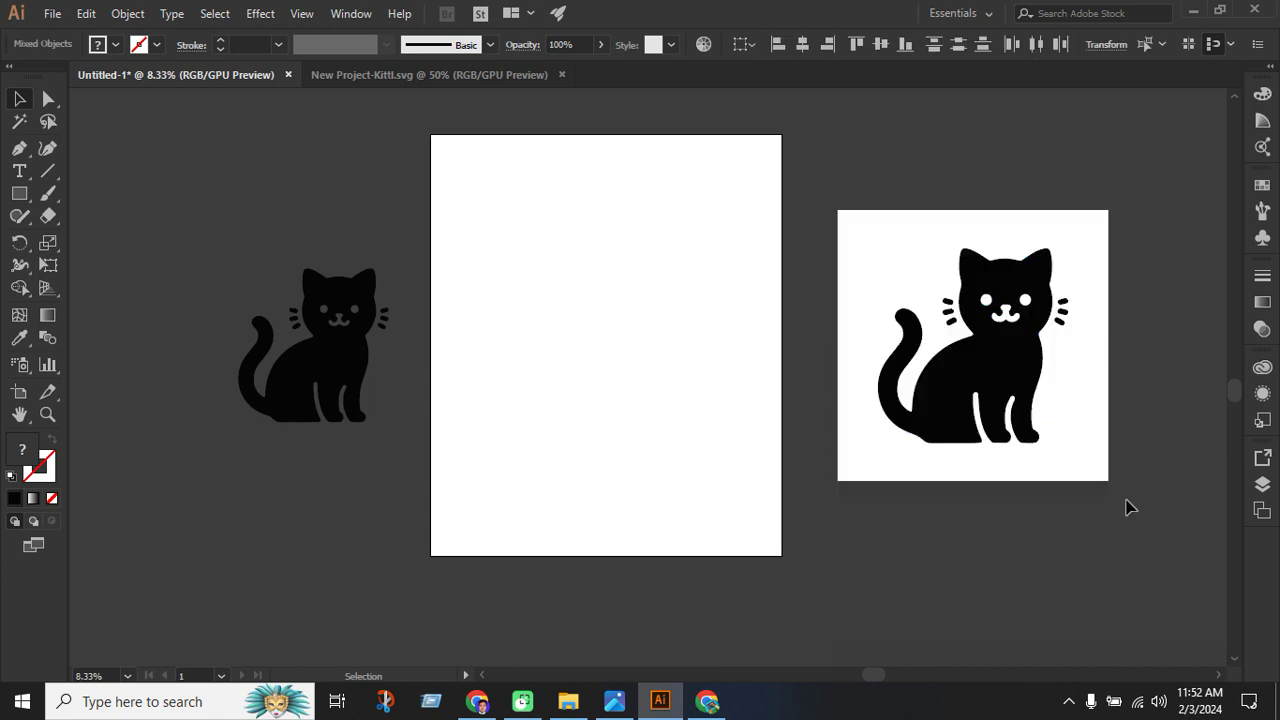
left_click(1100, 443)
key("Delete")
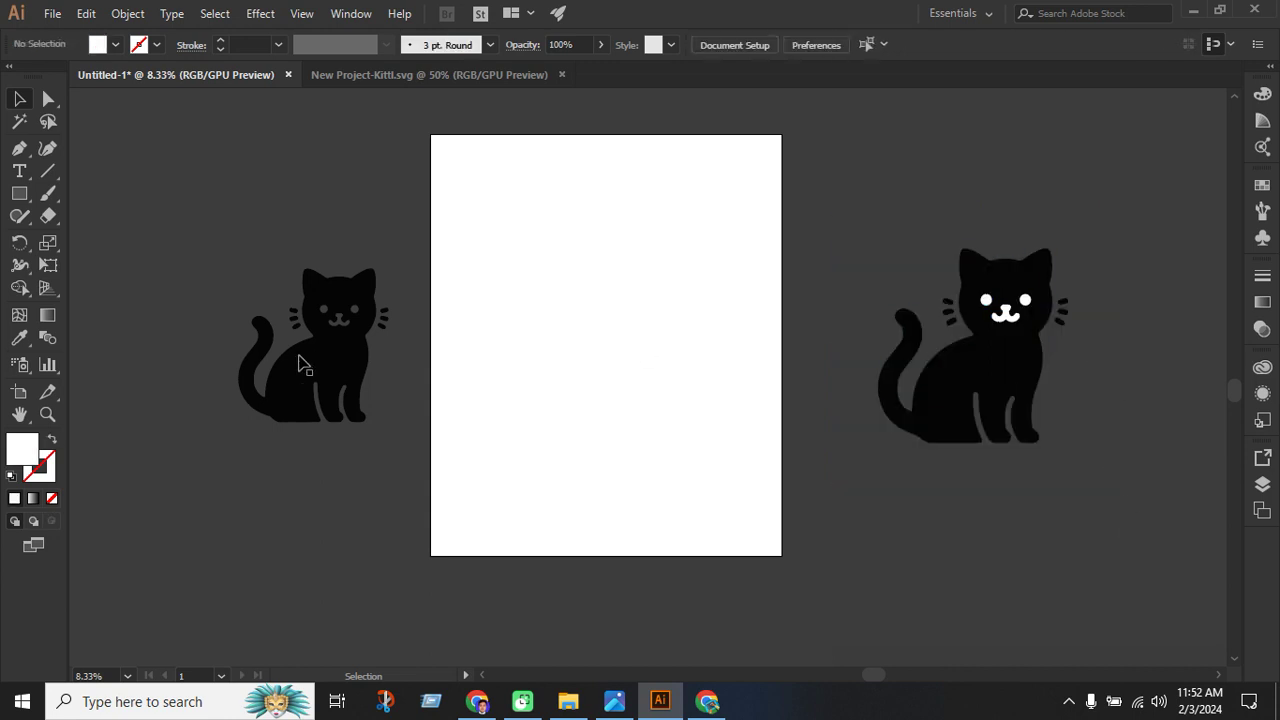
Delete the white fills of both eyes and of the nose and mouth from the newly traced cat.
scroll(1025, 300, "up", 3)
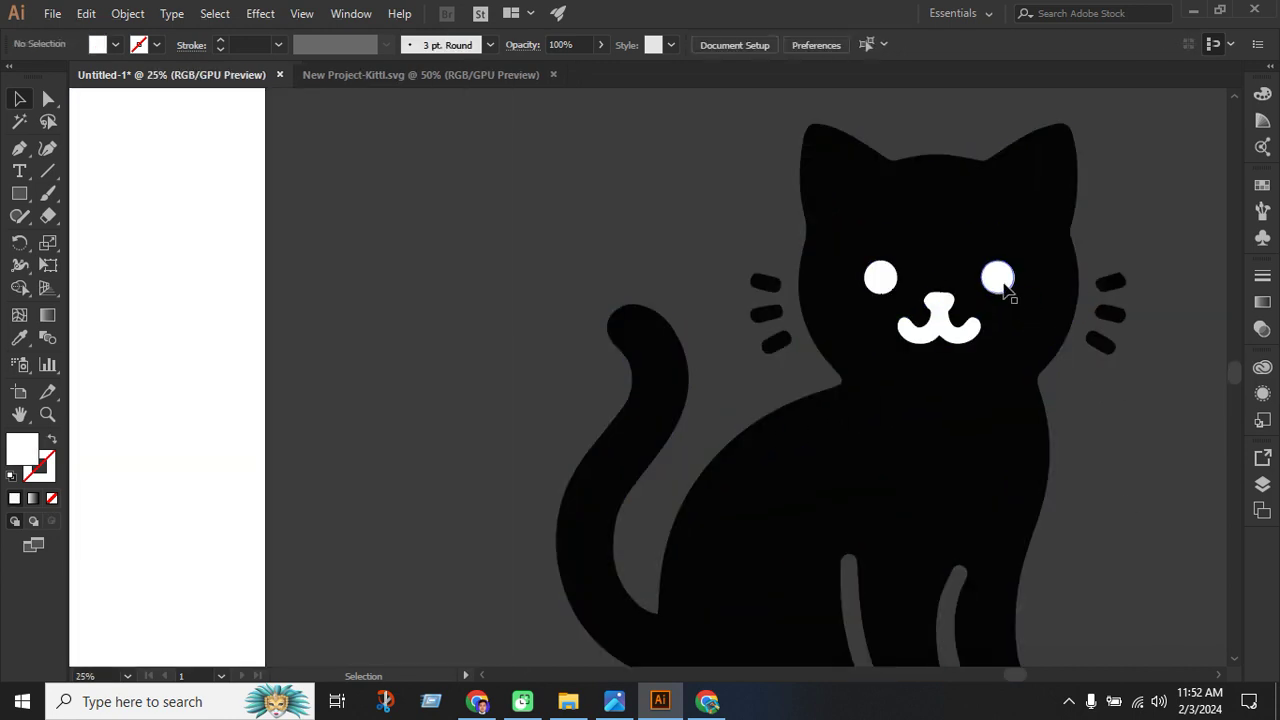
left_click(1003, 285)
key("Delete")
left_click(876, 283)
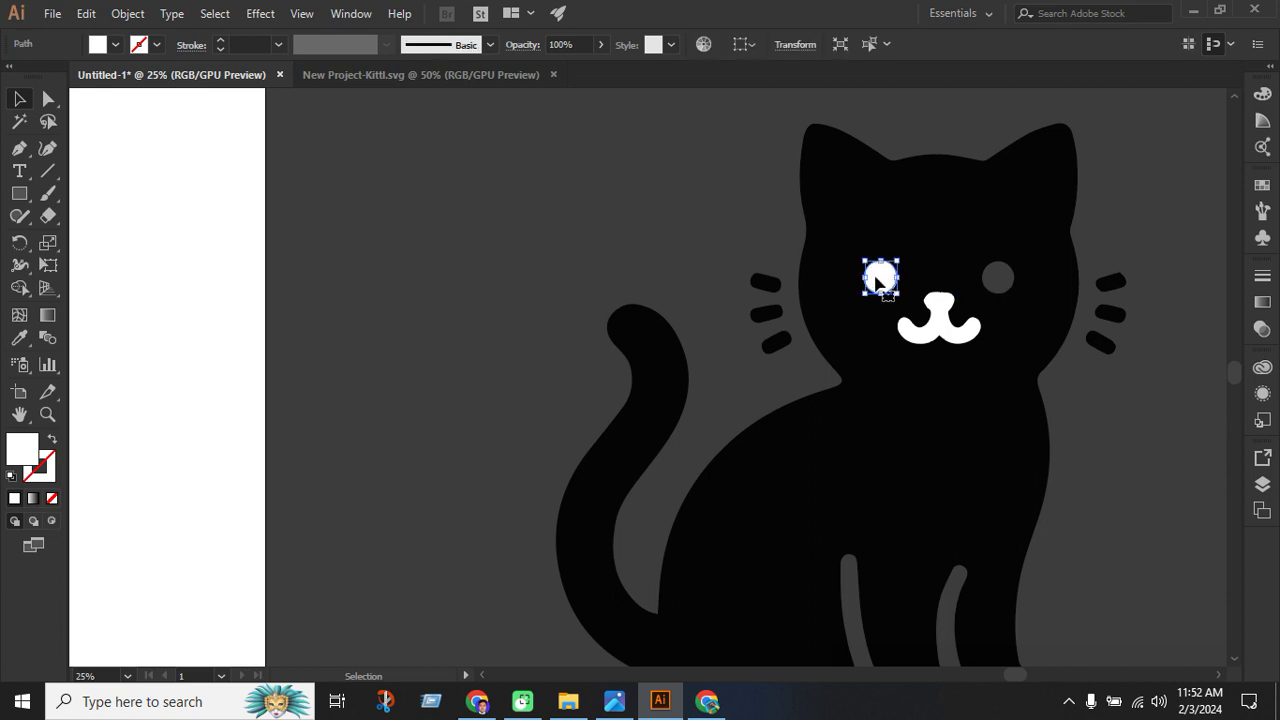
key("Delete")
left_click(940, 328)
key("Delete")
scroll(884, 380, "down", 3)
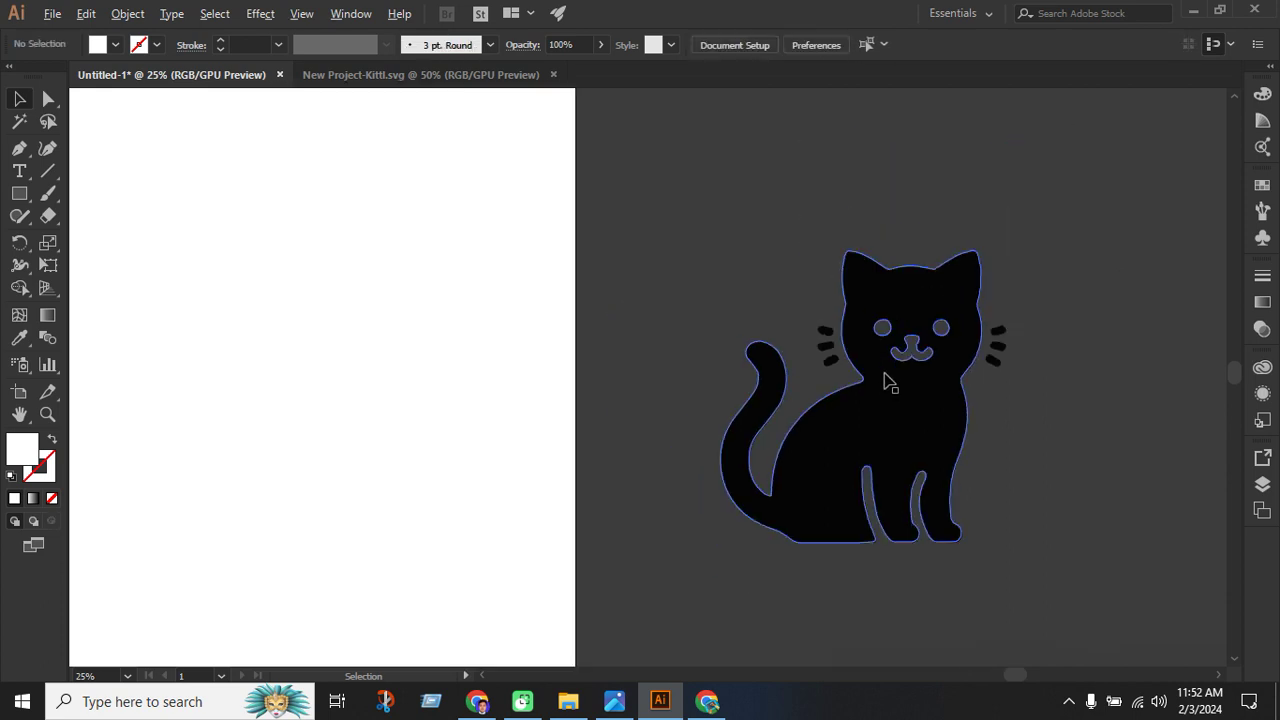
Group all pieces of the newly traced cat and move the group onto the artboard.
scroll(890, 383, "down", 3)
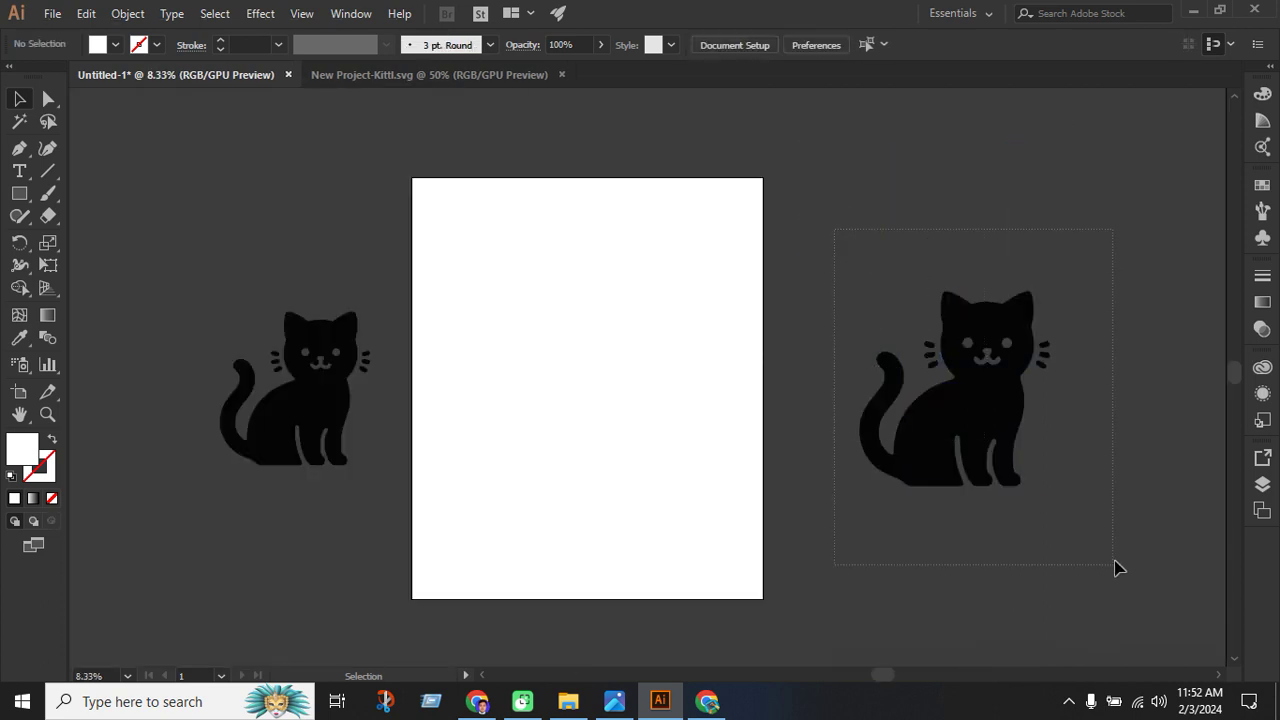
key("ctrl+a")
left_click(1097, 429)
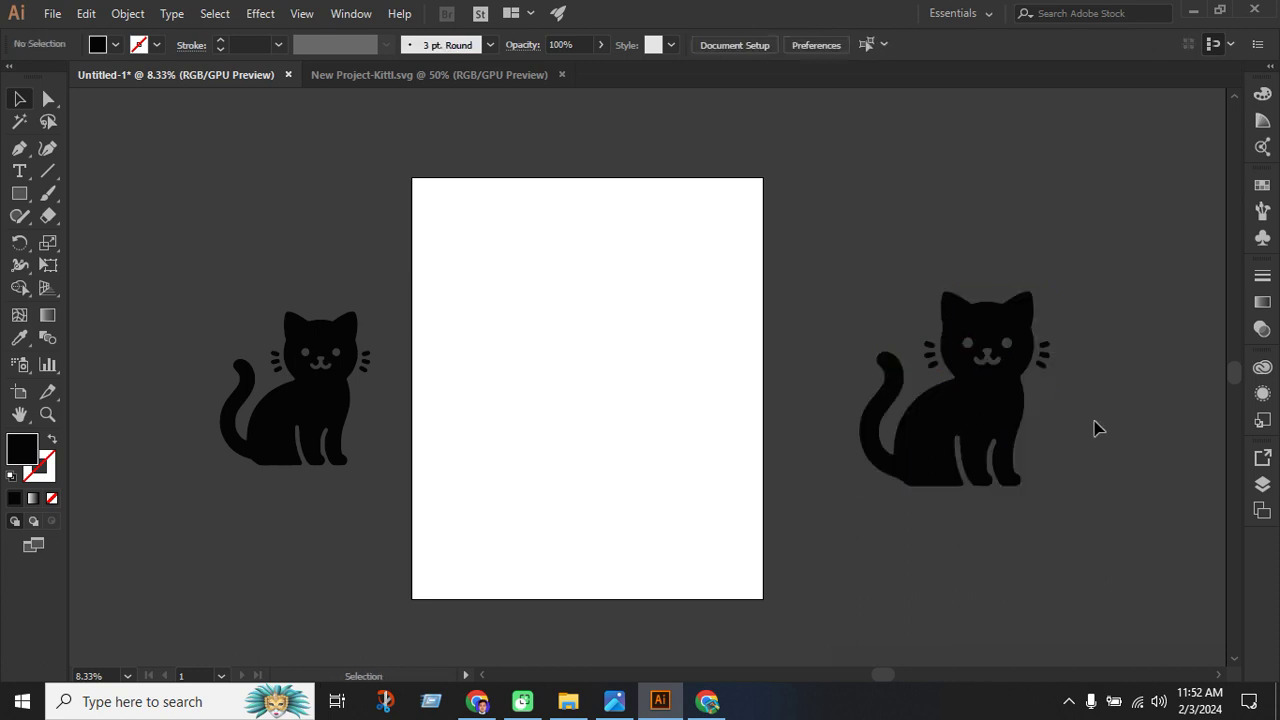
left_click_drag(995, 421, 623, 423)
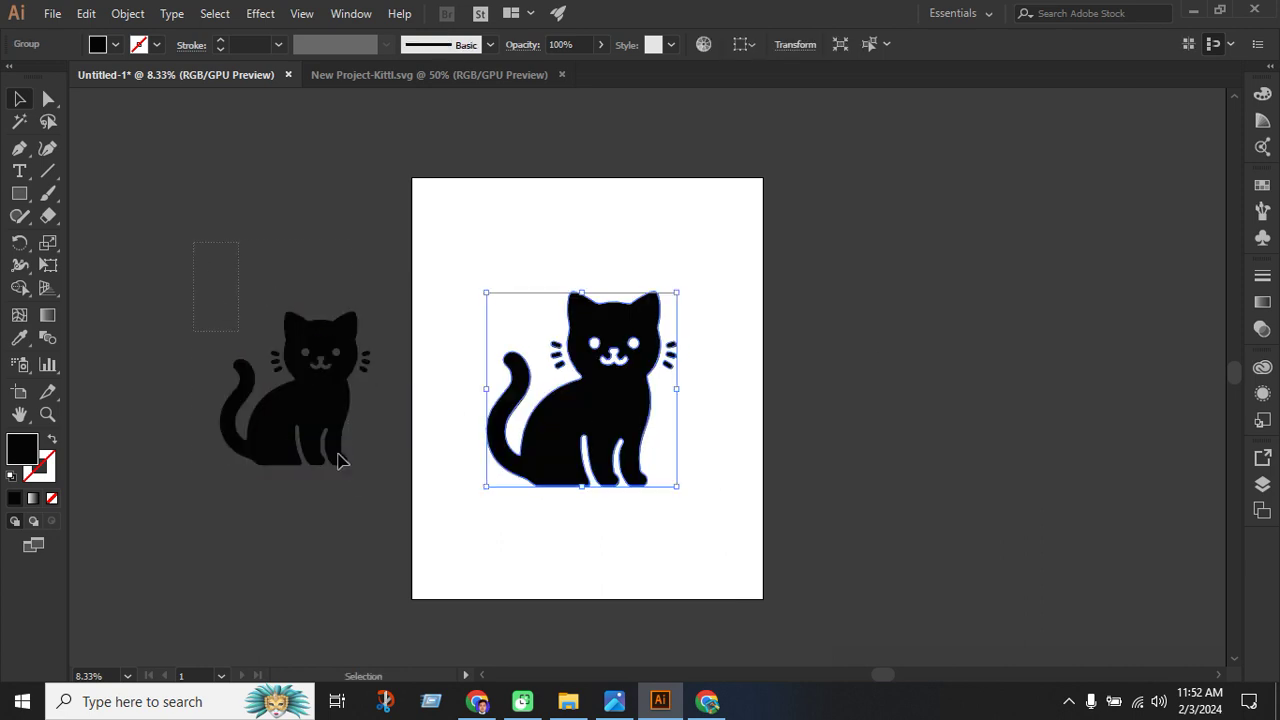
Delete the older, rough-edged cat beside the artboard.
key("ctrl+shift+a")
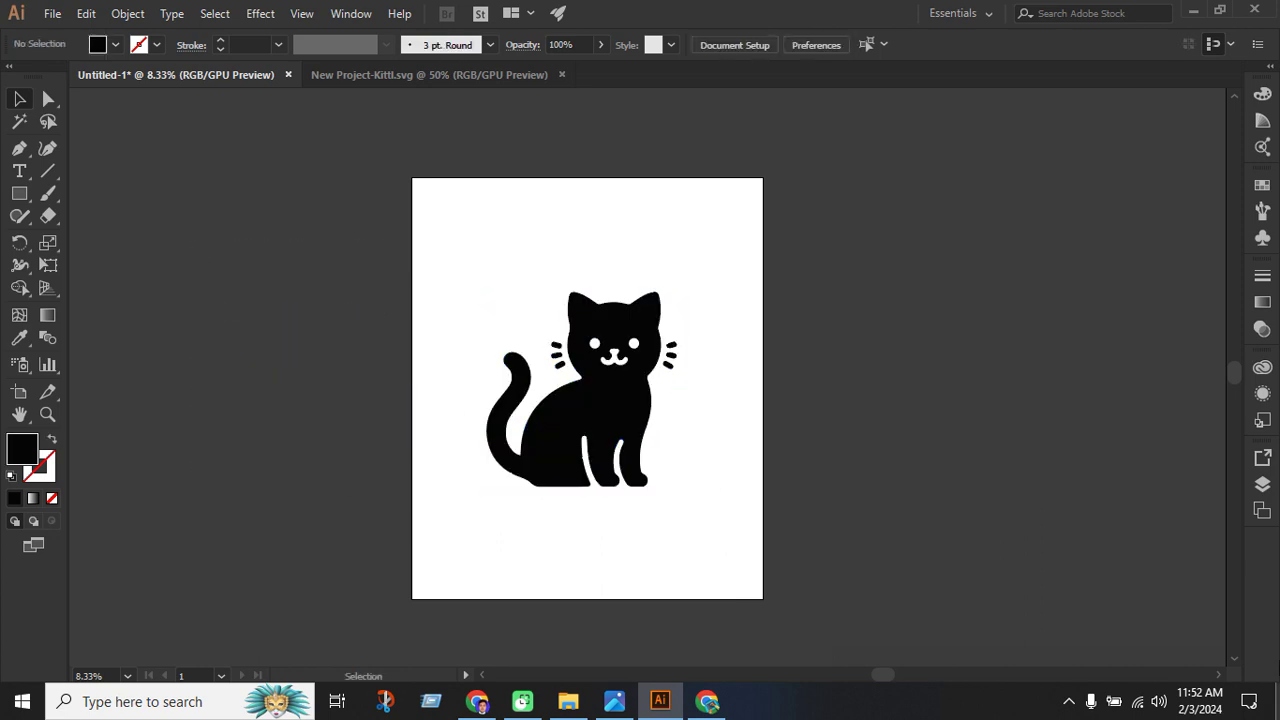
scroll(634, 414, "up", 1)
scroll(734, 397, "down", 1)
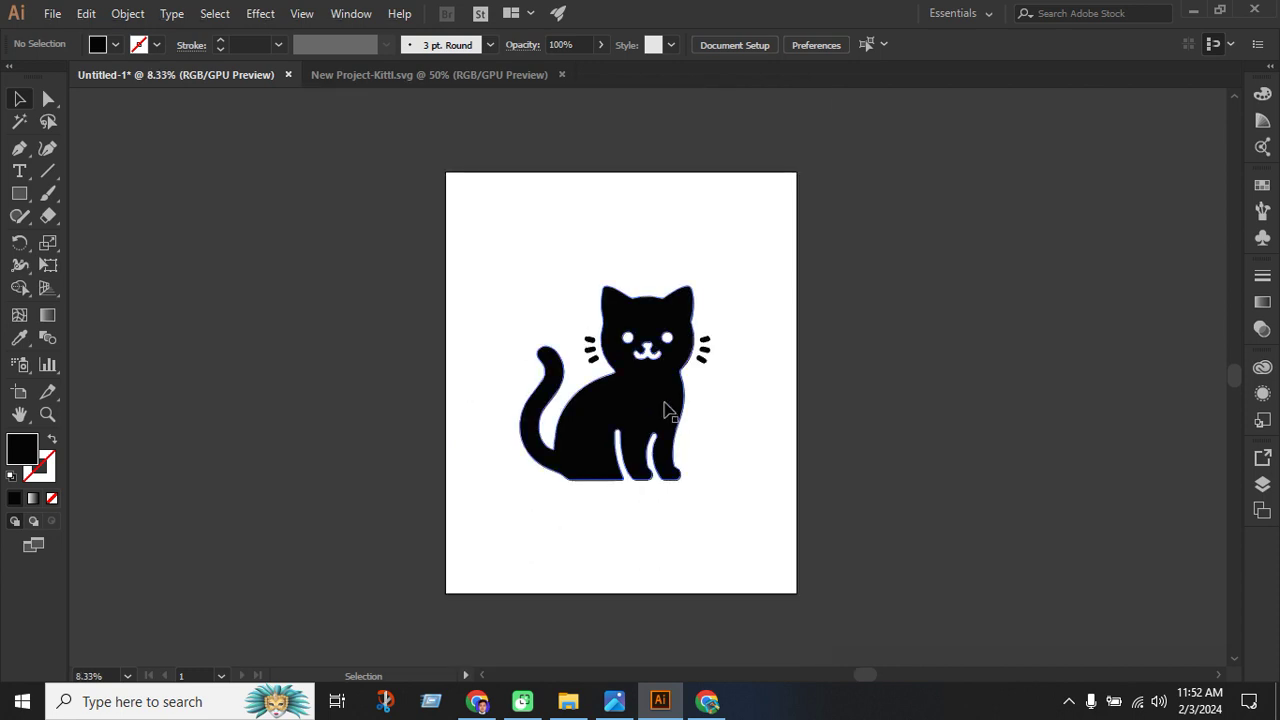
Nudge the cat group on the artboard and scale it down slightly.
left_click_drag(666, 409, 672, 409)
mouse_move(718, 287)
left_mouse_down()
mouse_move(737, 286)
mouse_move(712, 291)
left_mouse_up()
left_click(771, 409)
left_click(680, 410)
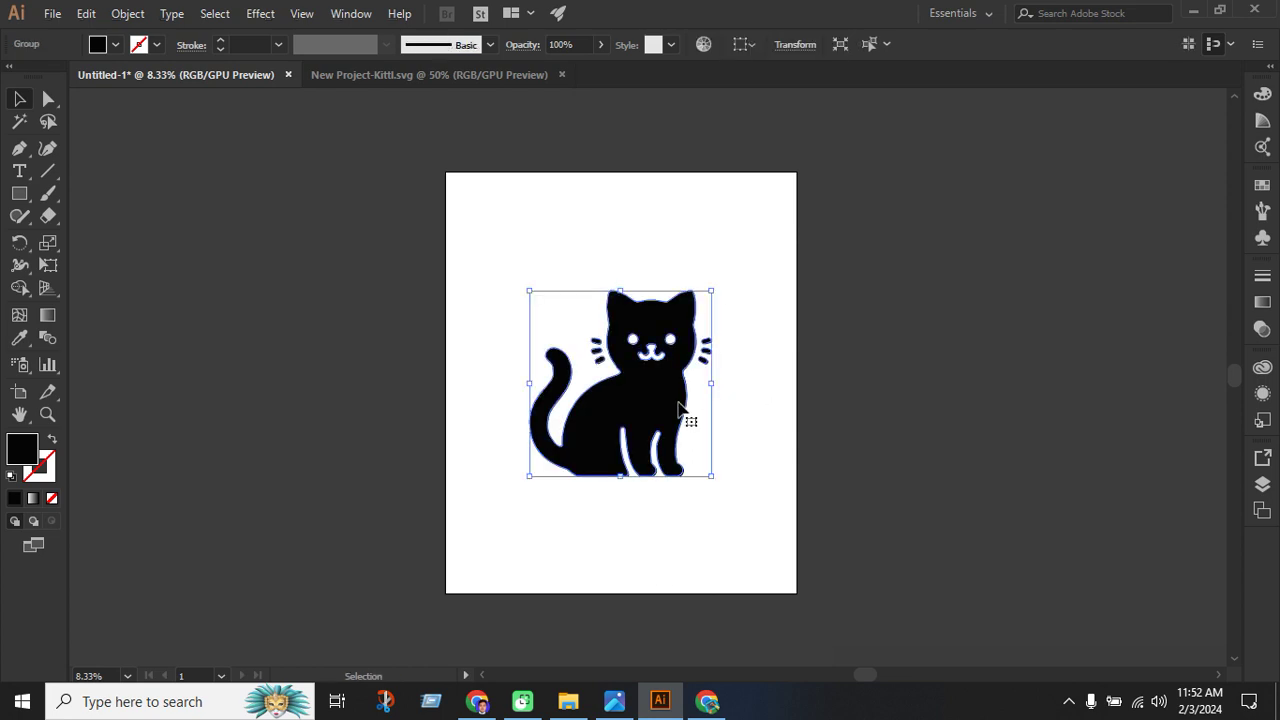
left_click(772, 415)
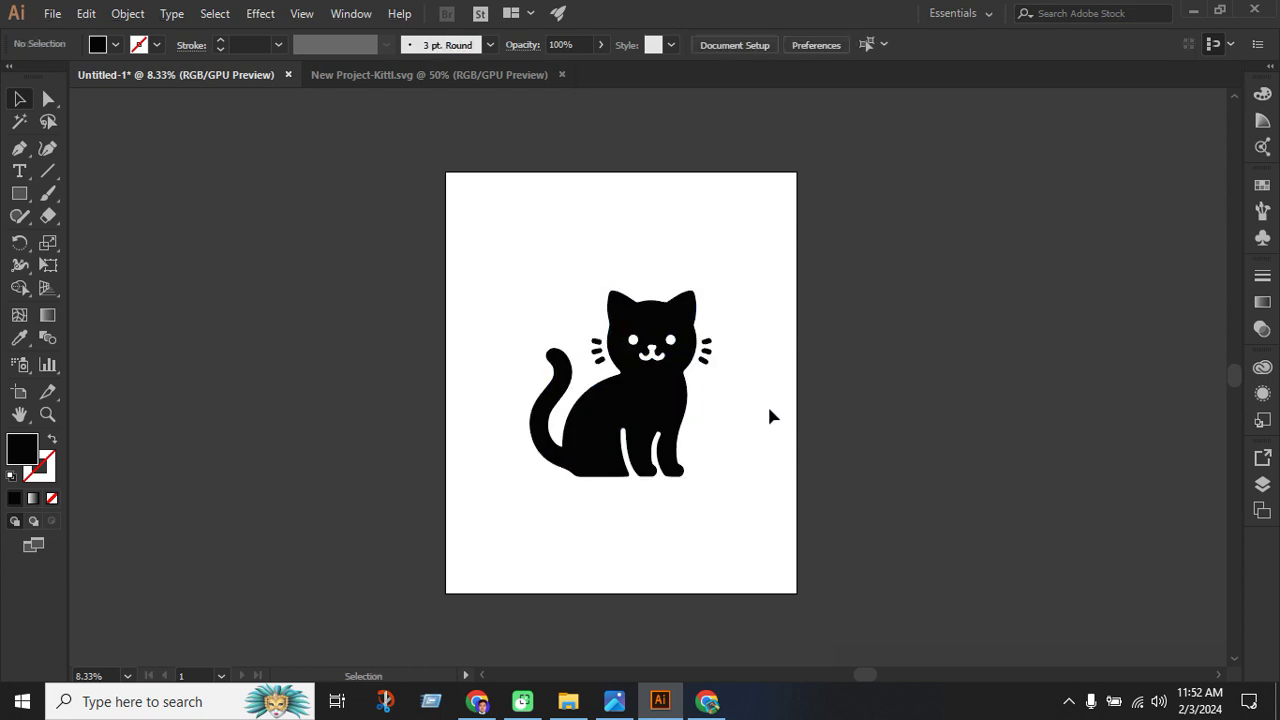
left_click(677, 408)
right_click(677, 406)
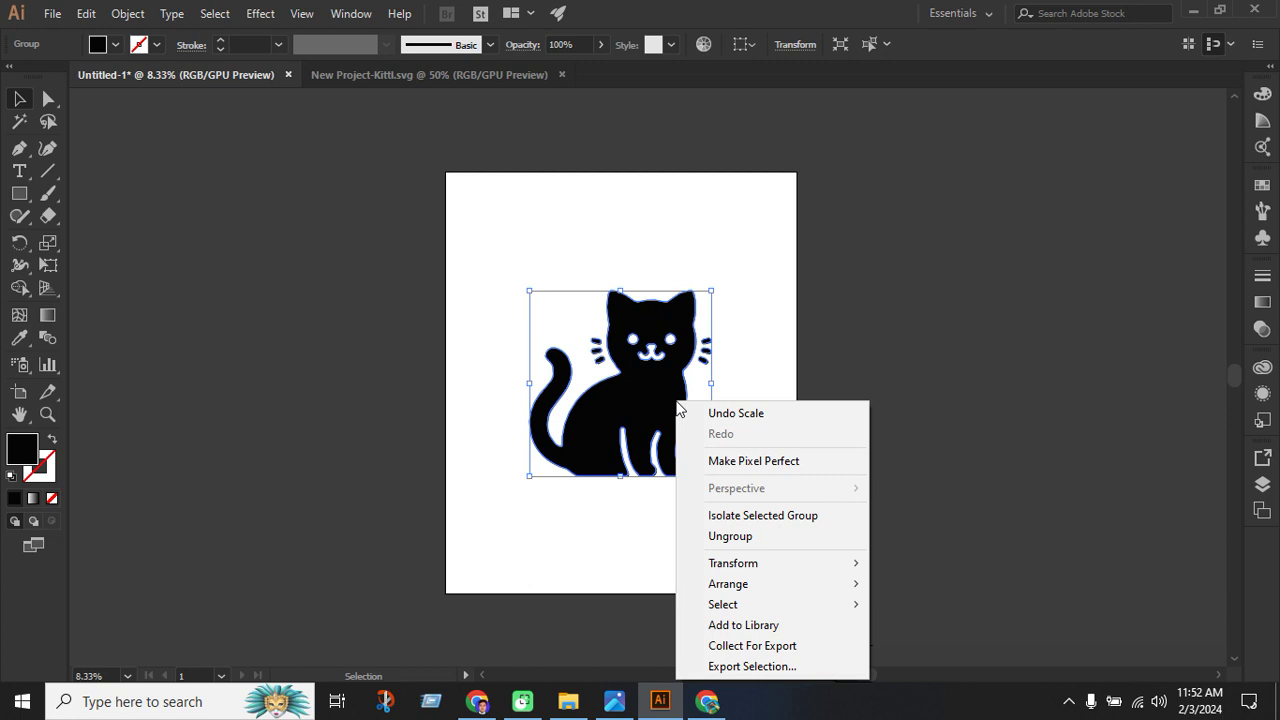
left_click(1131, 423)
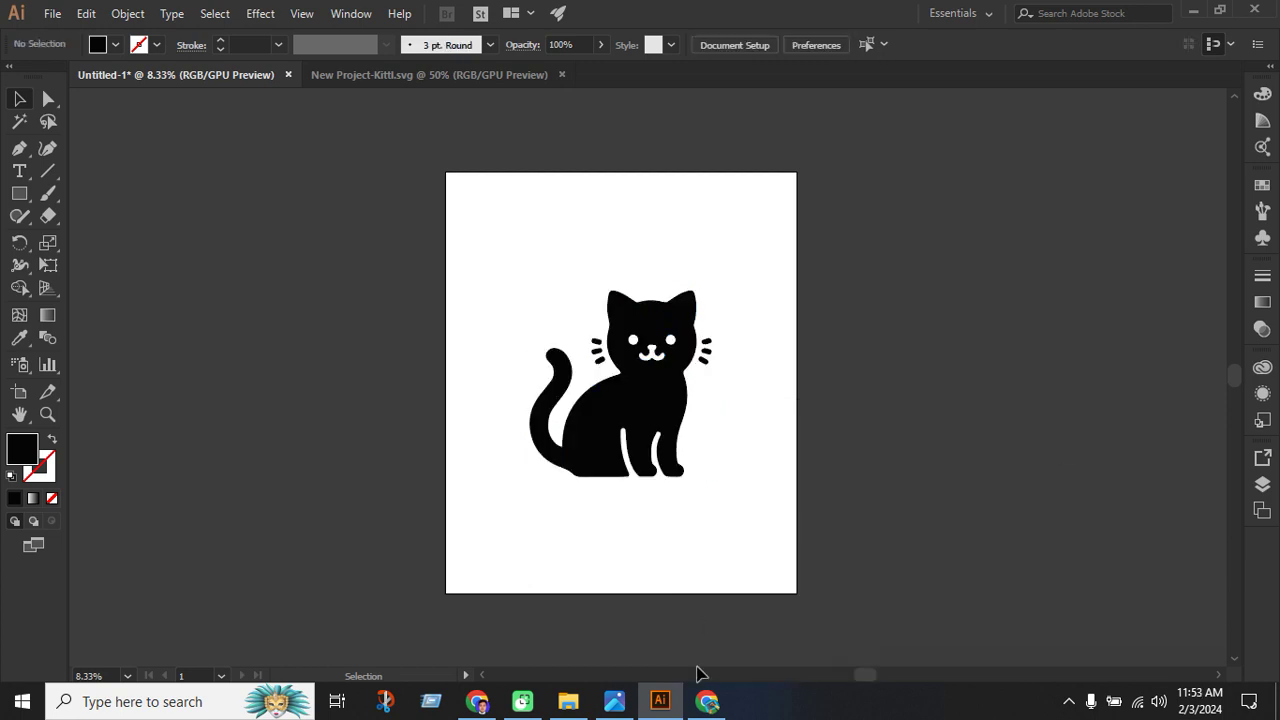
Switch to Chrome and search Google for "cat tshirt" in a new tab.
left_click(707, 701)
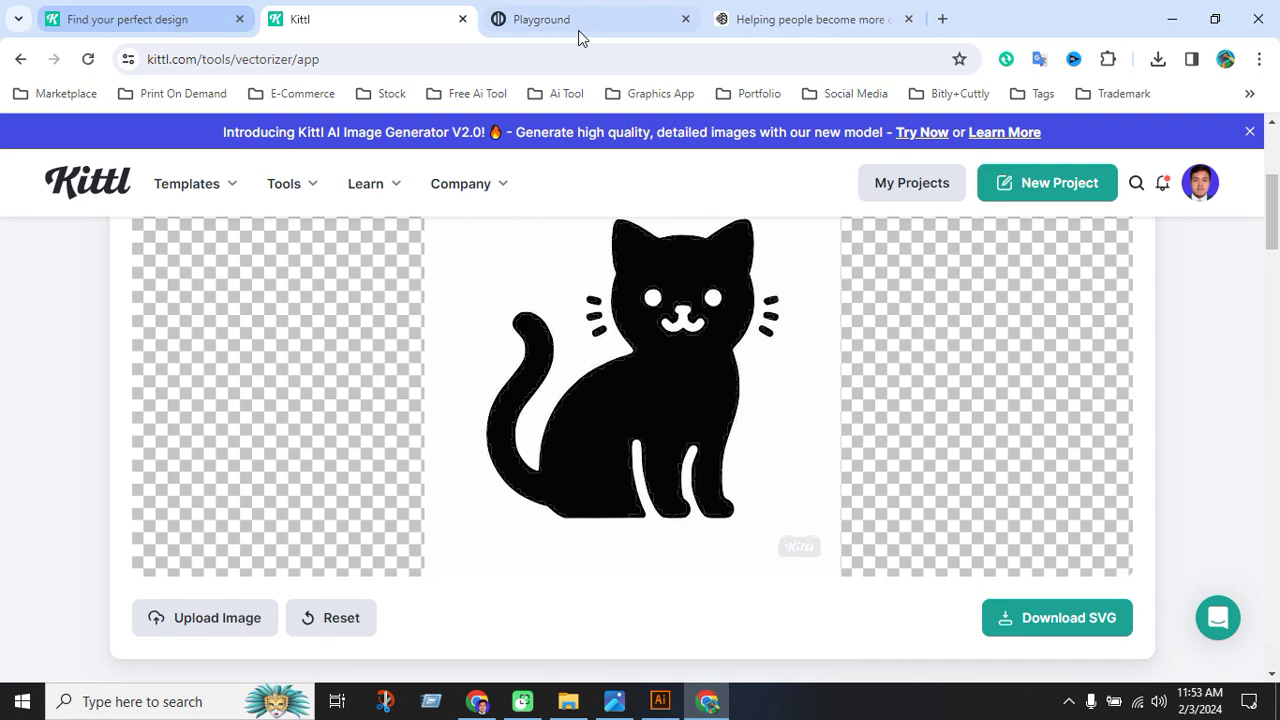
left_click(942, 19)
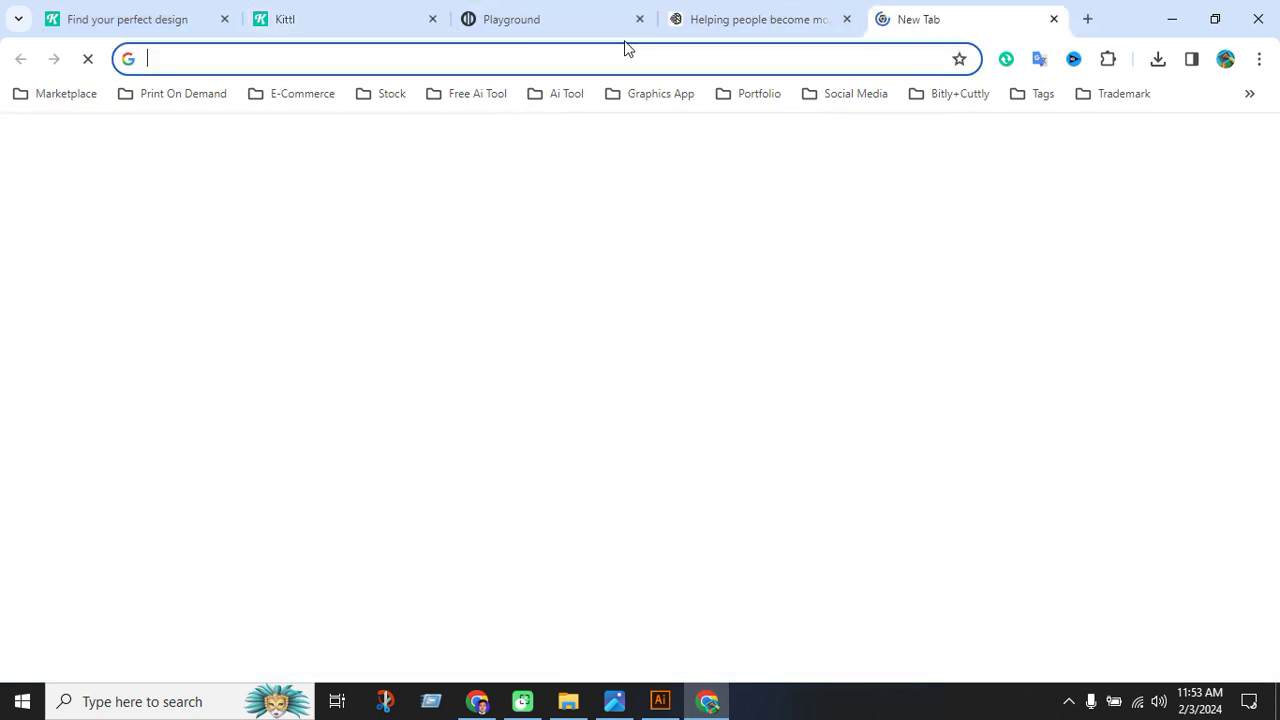
type("cat ")
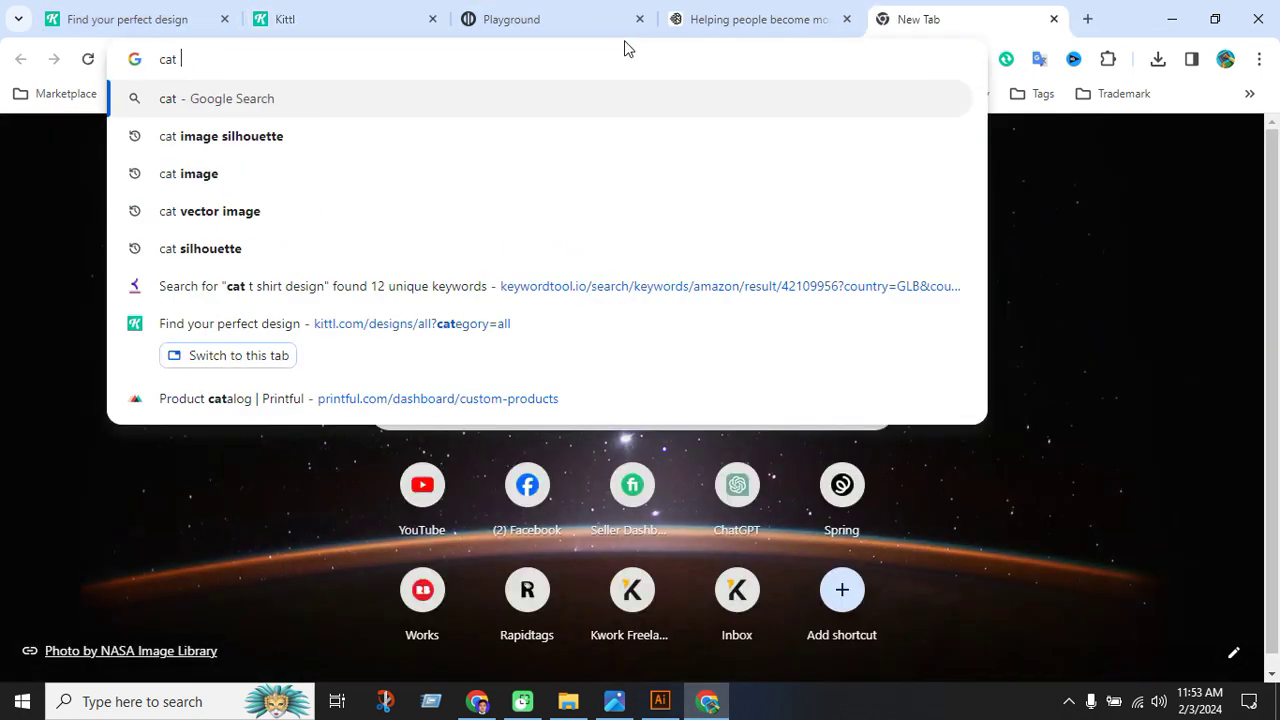
type("tshirt")
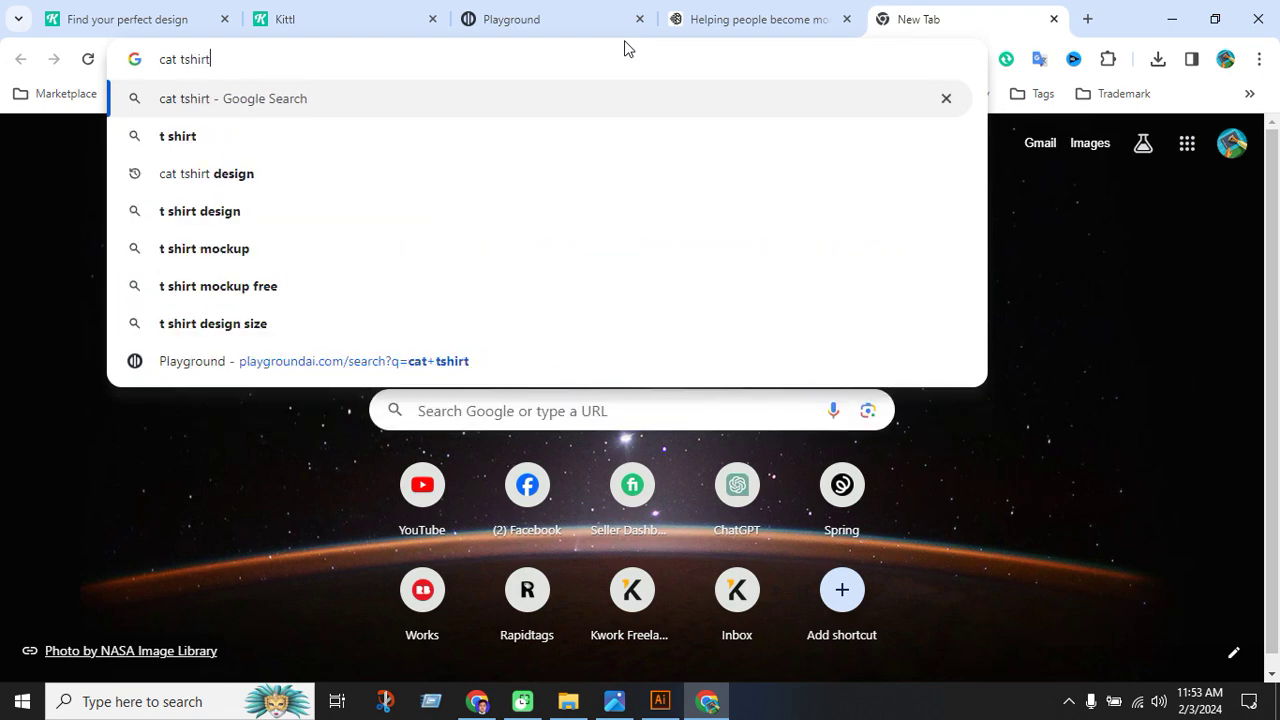
key("Return")
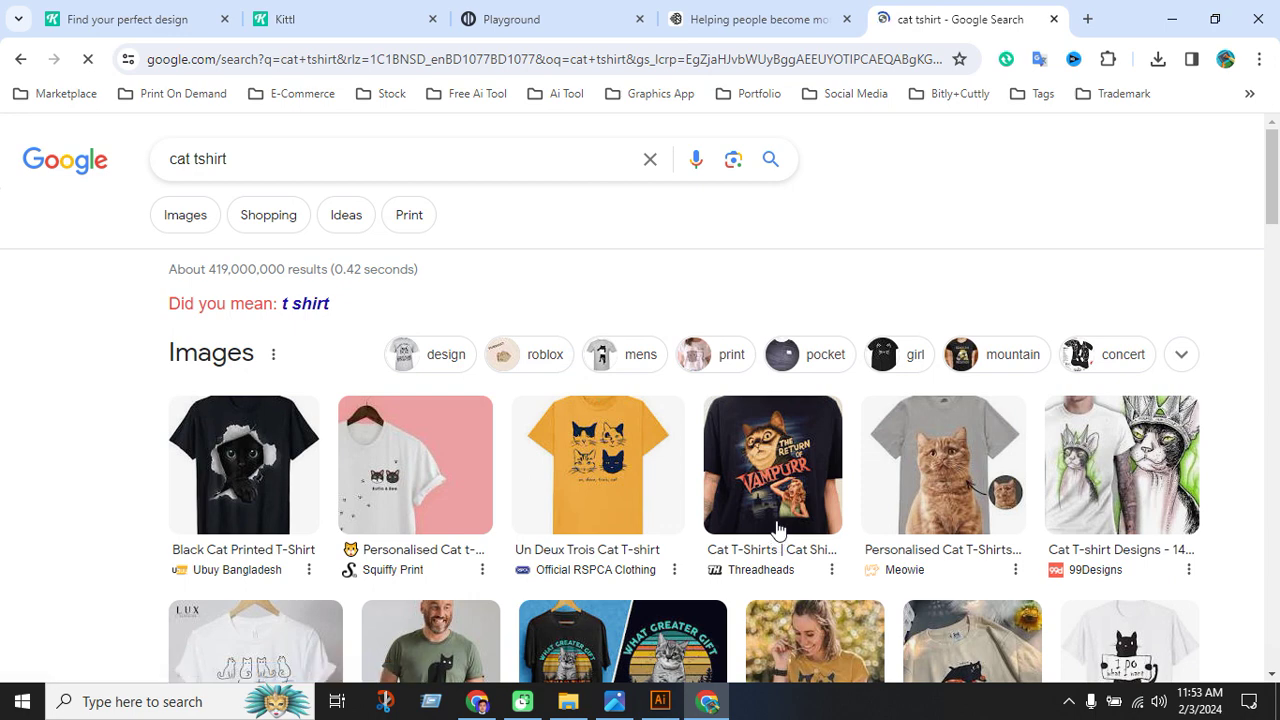
Open the Creative Fabrica vintage retro cat lover T-shirt result and copy its preview image.
scroll(722, 548, "down", 1)
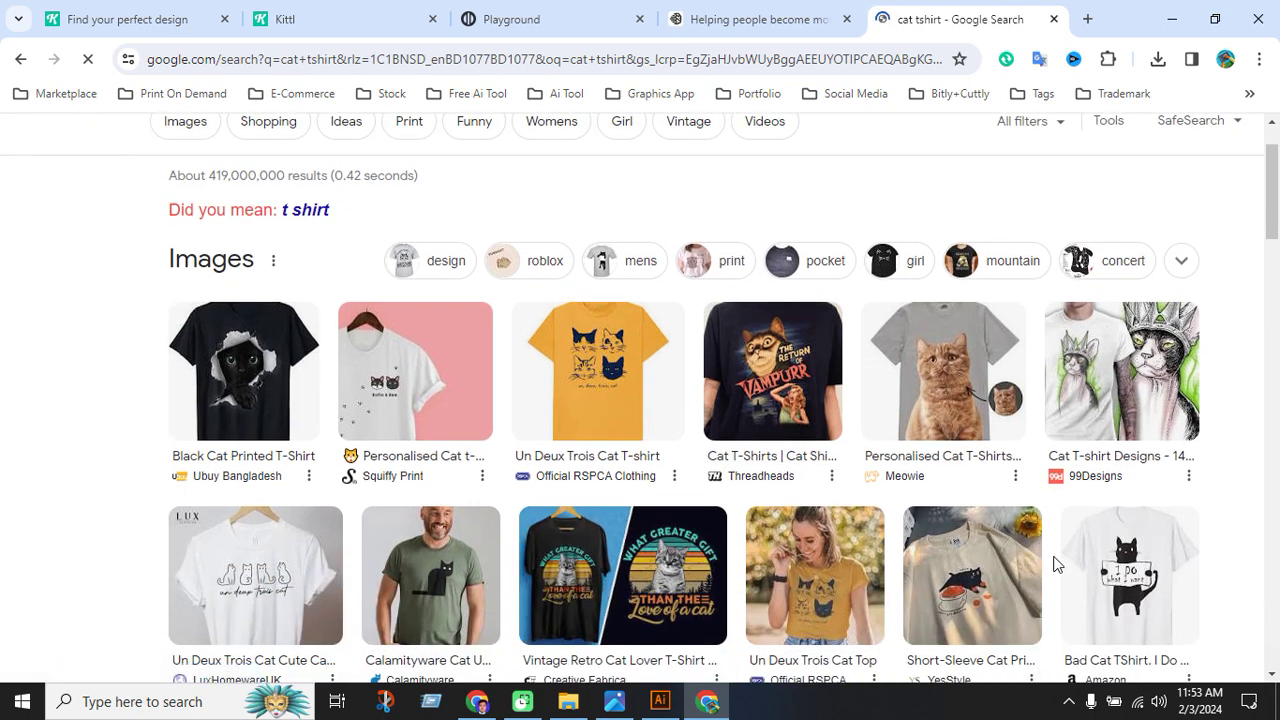
left_click(660, 575)
right_click(1054, 333)
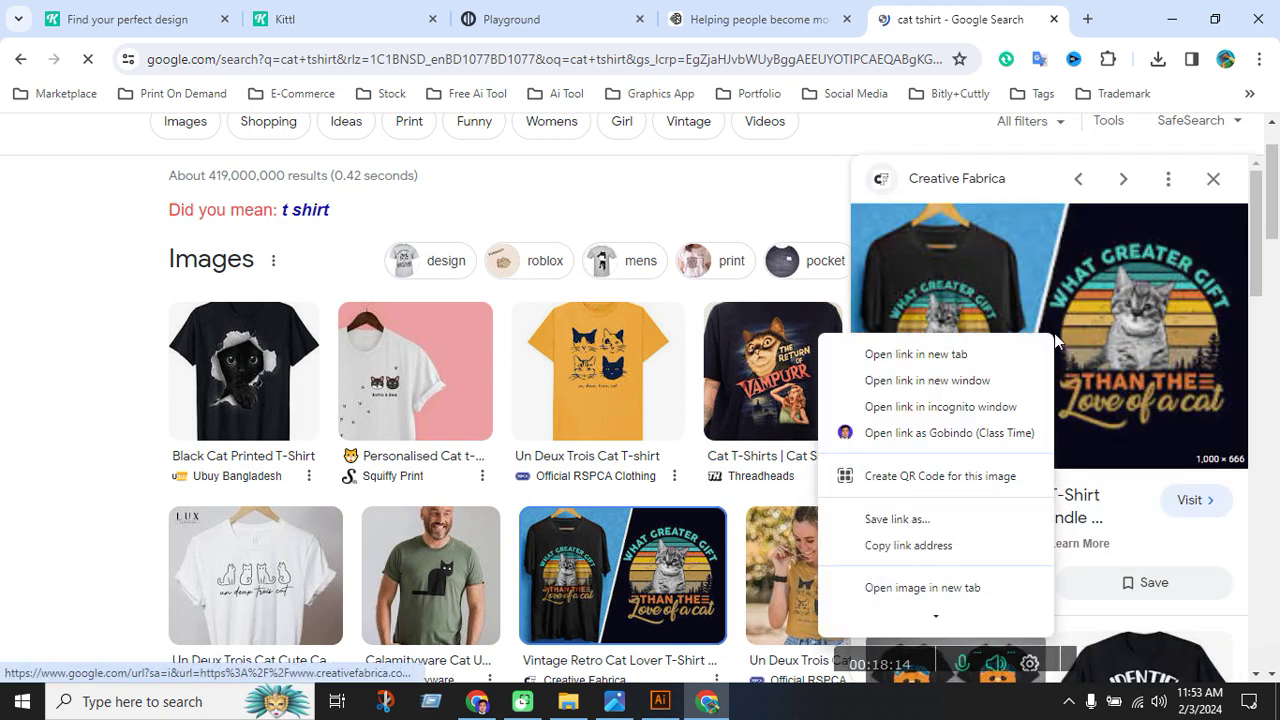
scroll(950, 540, "down", 1)
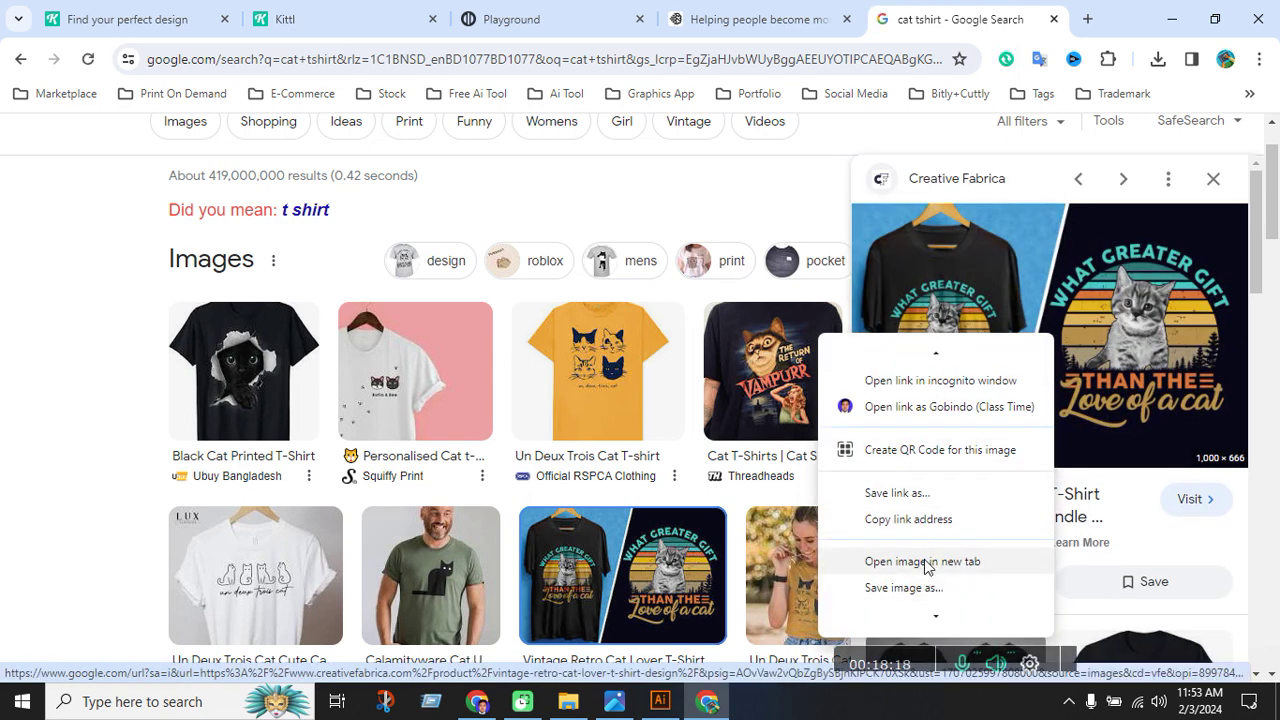
scroll(922, 532, "down", 2)
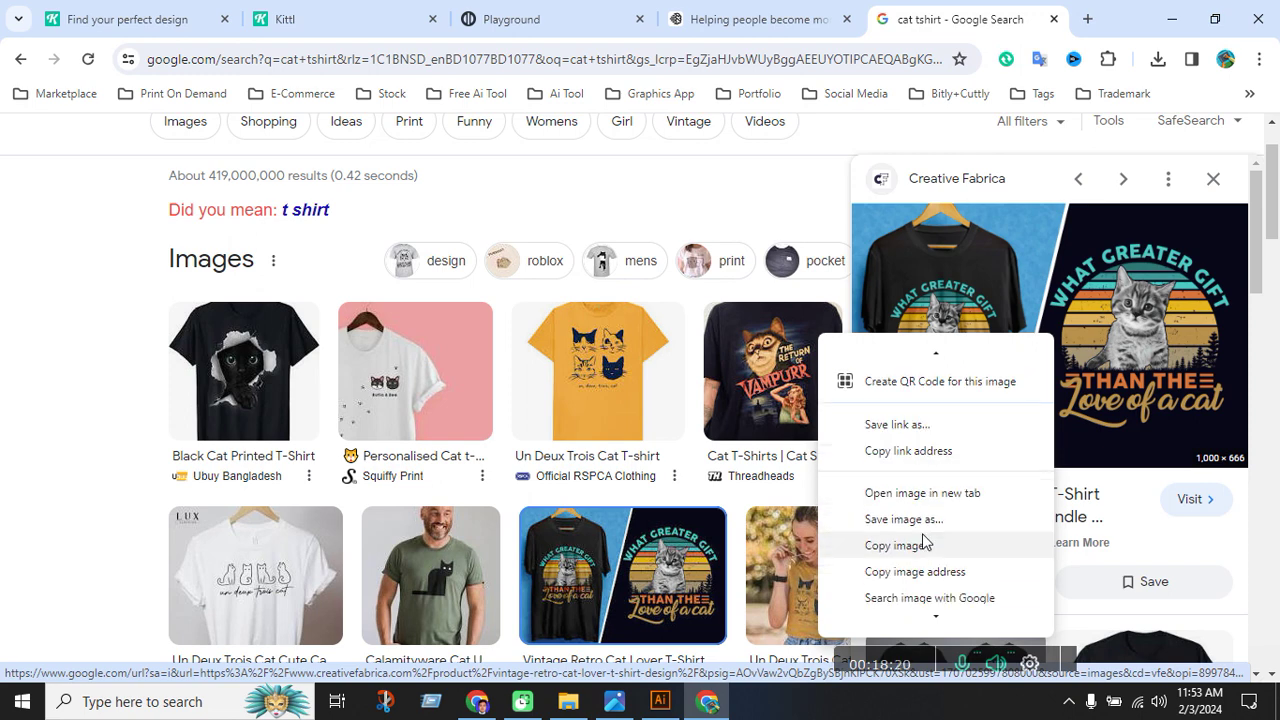
left_click(920, 549)
Switch to Illustrator, paste the copied T-shirt image, and place it enlarged to the right of the artboard.
left_click(659, 701)
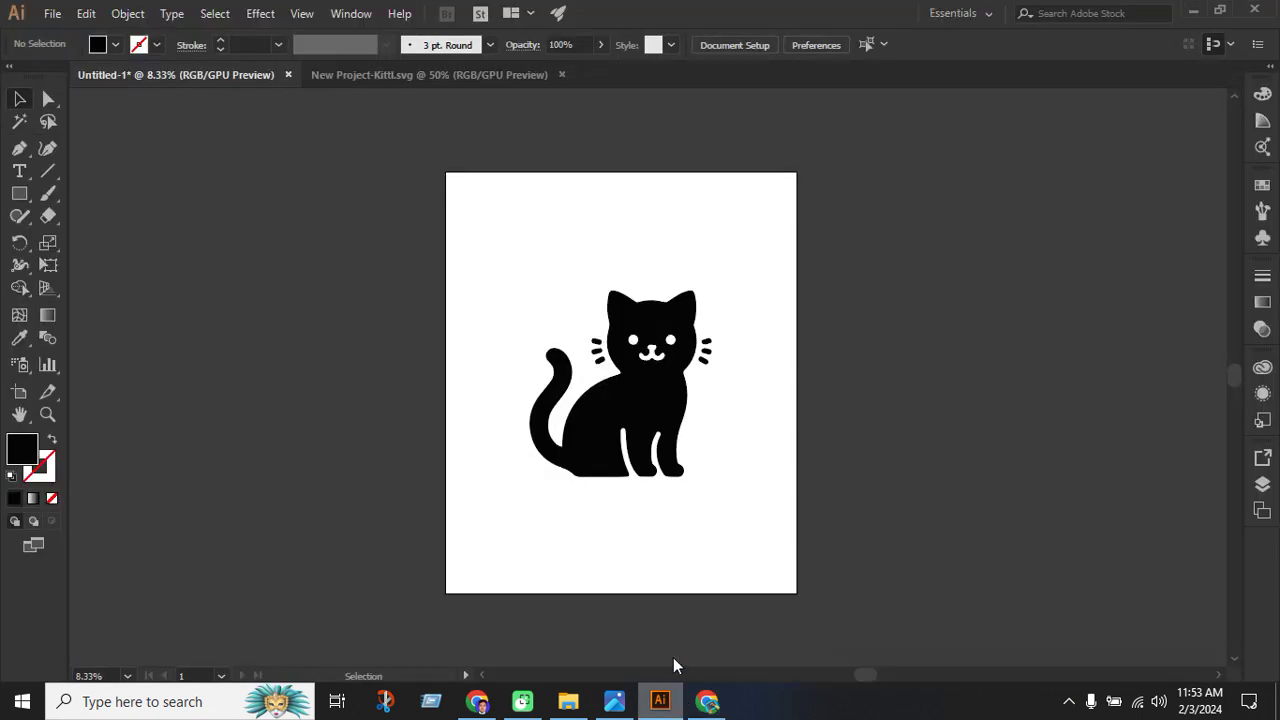
key("ctrl")
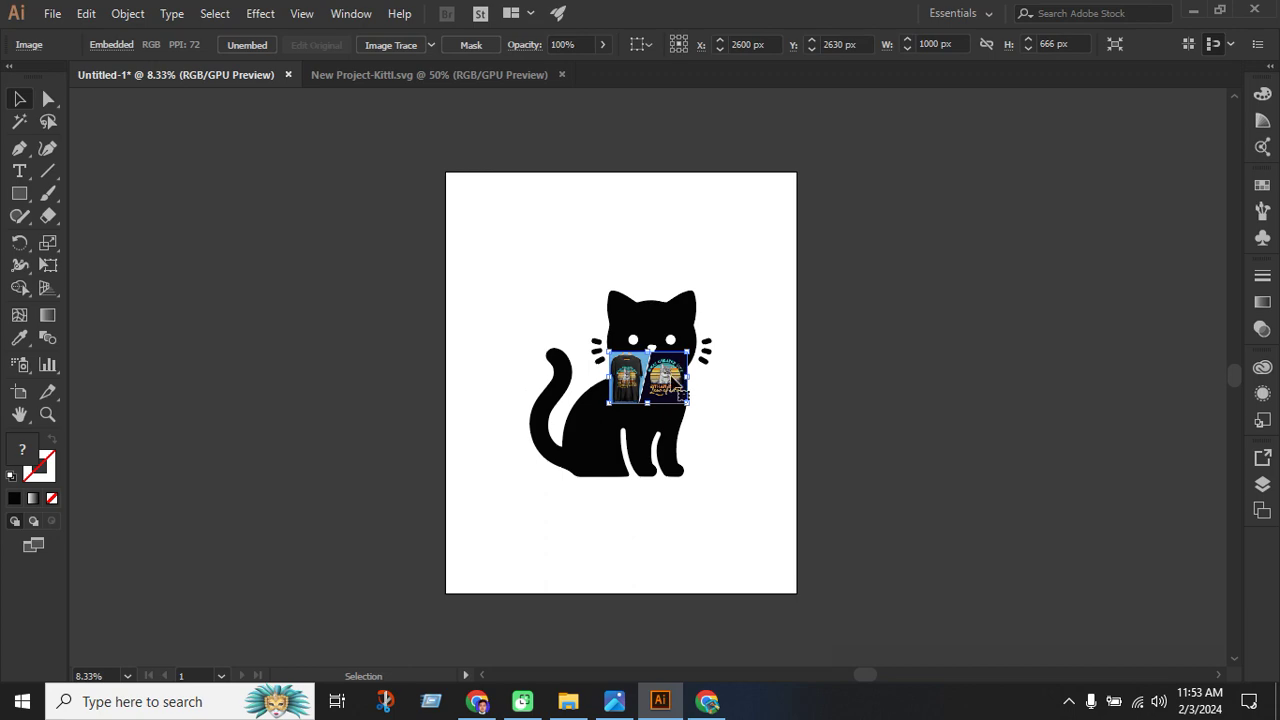
left_click_drag(678, 372, 962, 238)
left_click(694, 535)
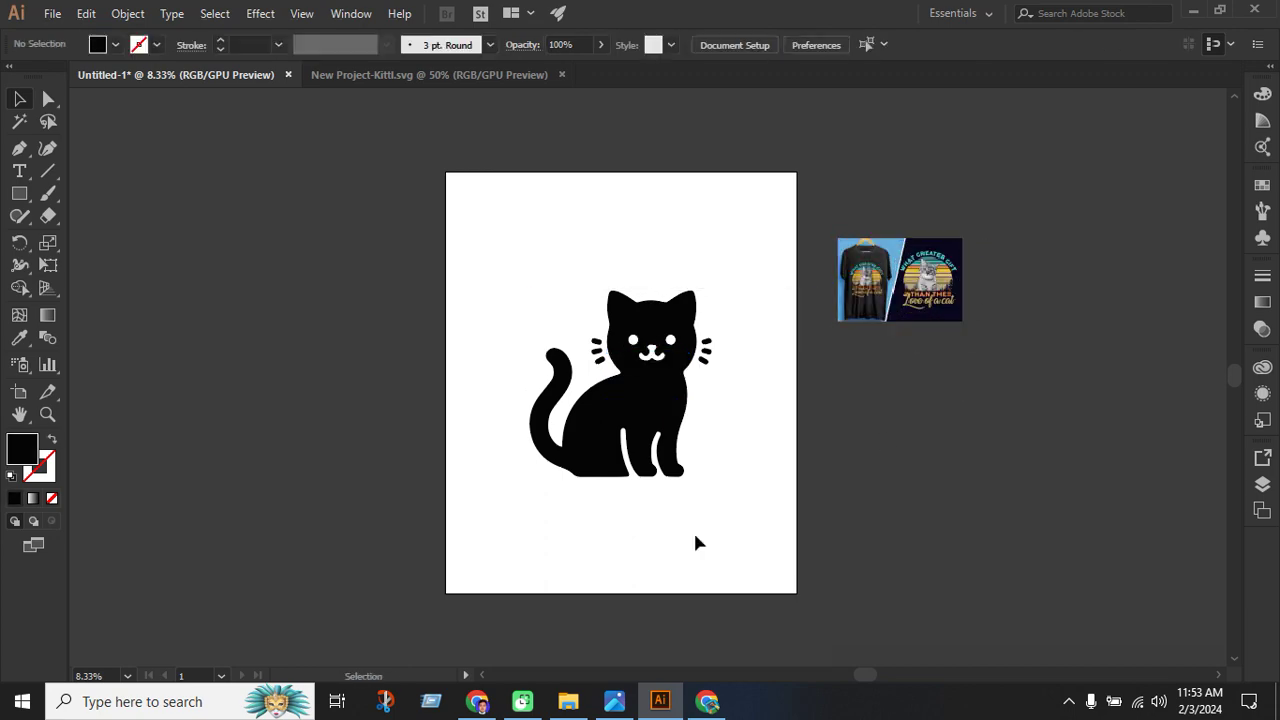
Switch to Chrome, open the related "I Identify As A Cat Lover" T-shirt result, and copy its preview image.
left_click(707, 701)
scroll(634, 500, "down", 2)
scroll(1092, 507, "down", 2)
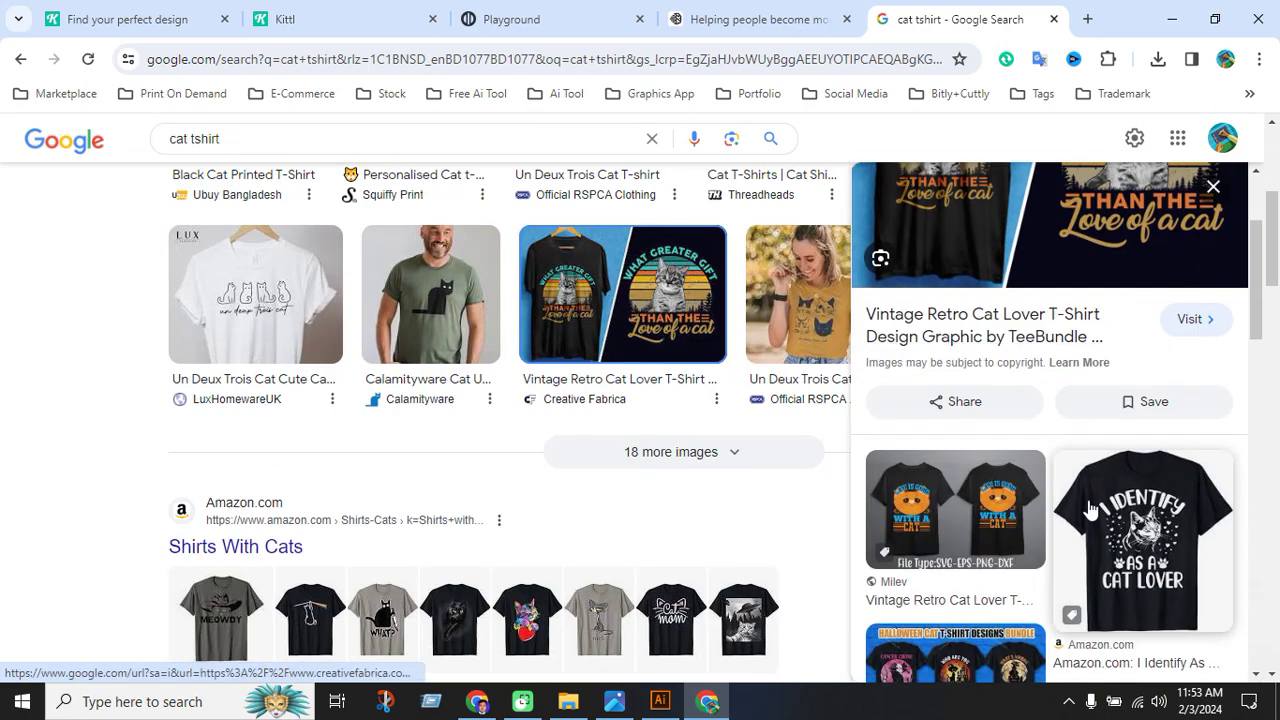
left_click(1178, 548)
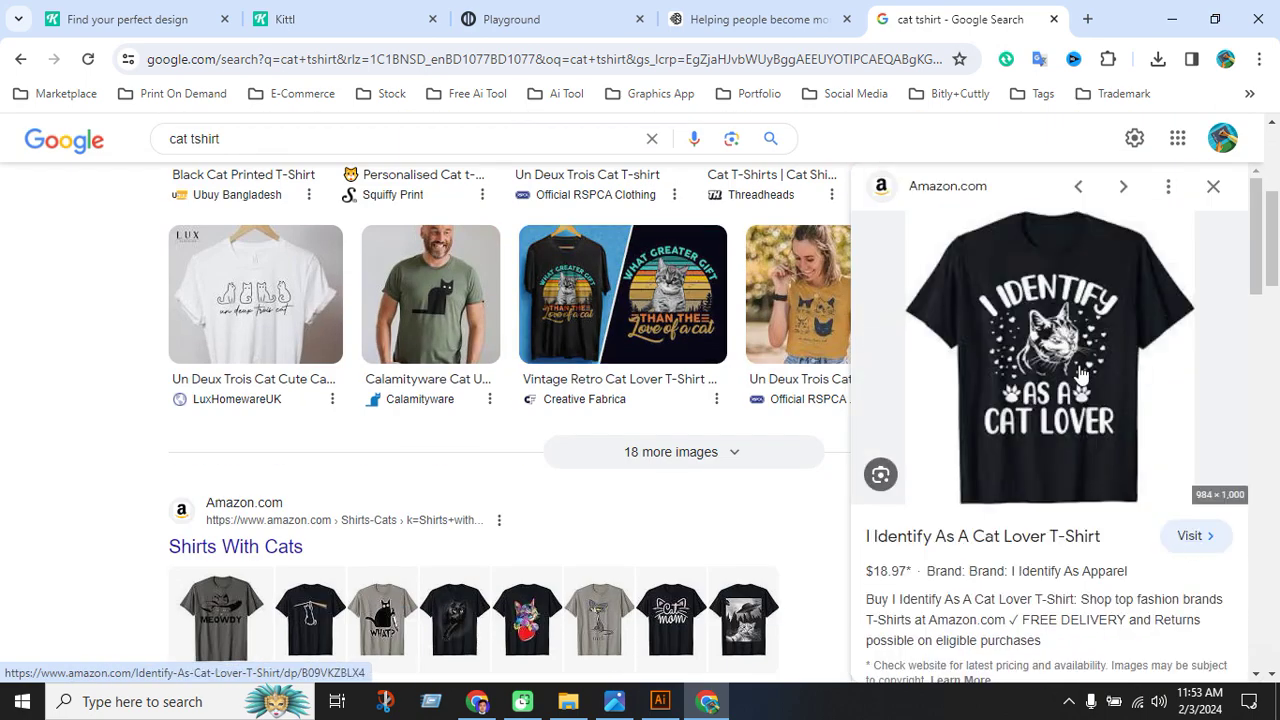
right_click(1040, 378)
scroll(900, 290, "down", 2)
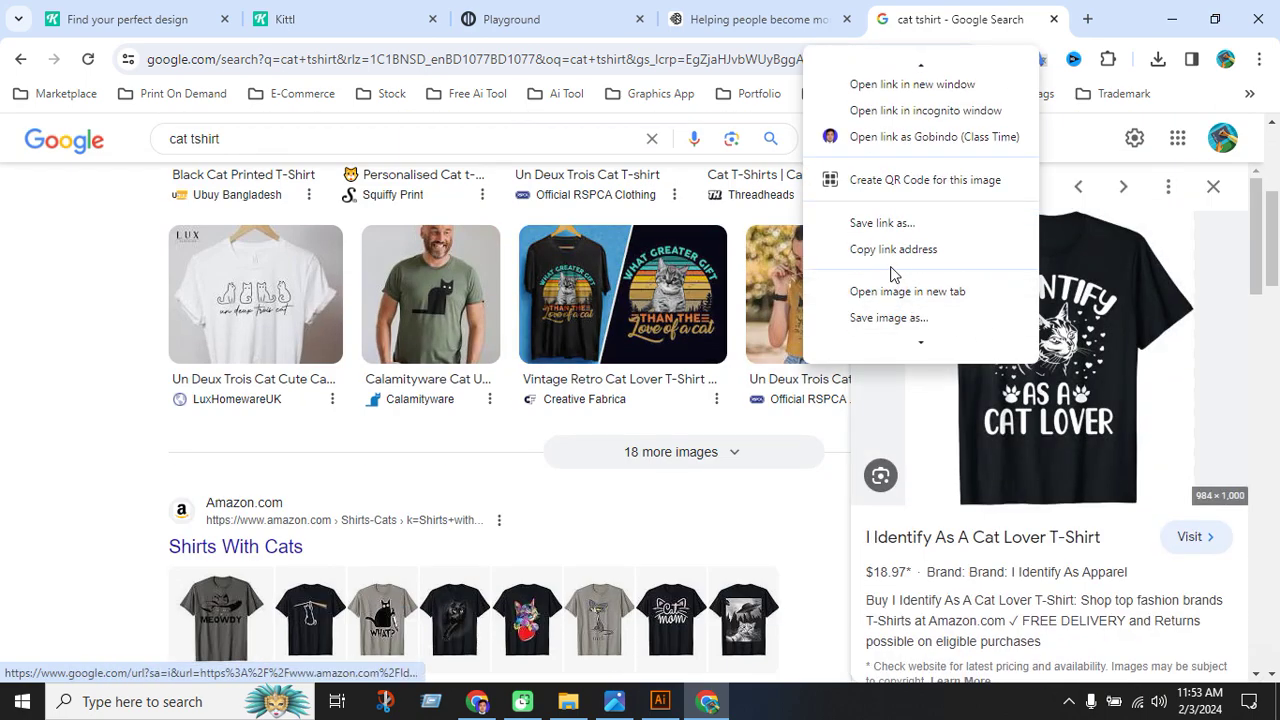
left_click(882, 298)
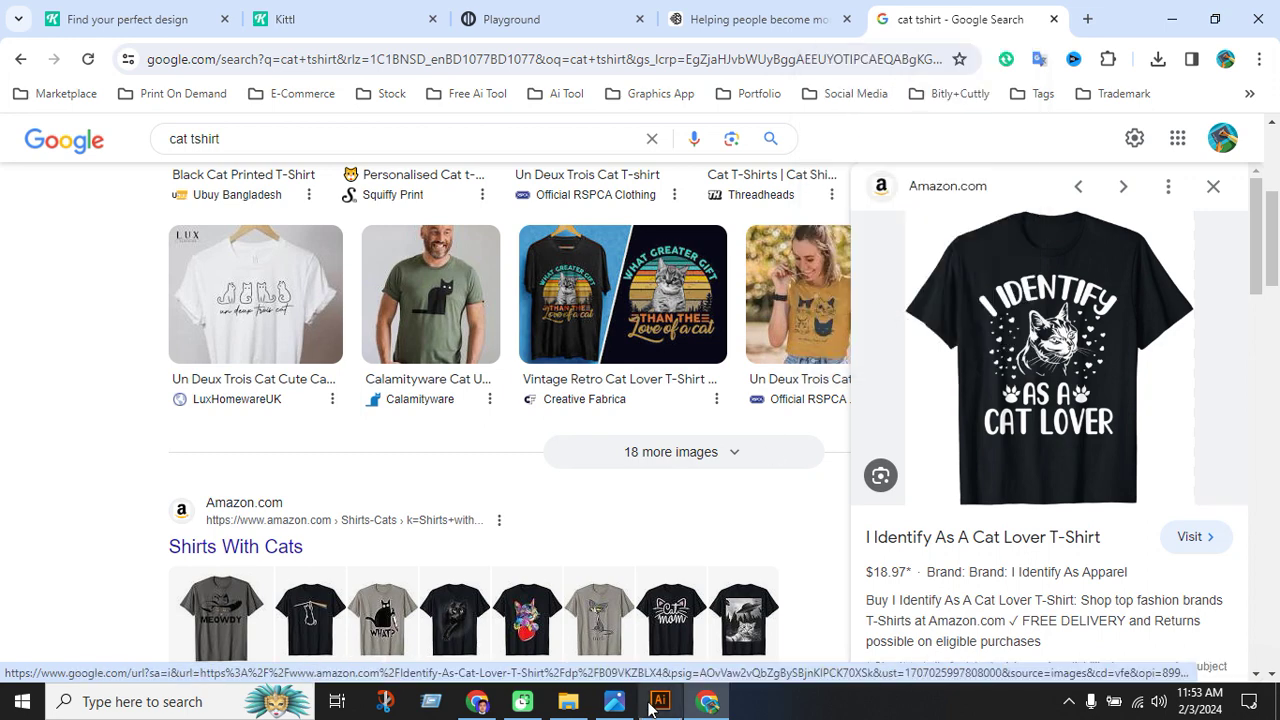
Switch to Illustrator, paste the copied shirt image, and place it beneath the vintage cat reference, enlarged to the same width.
key("alt+Tab")
key("ctrl+v")
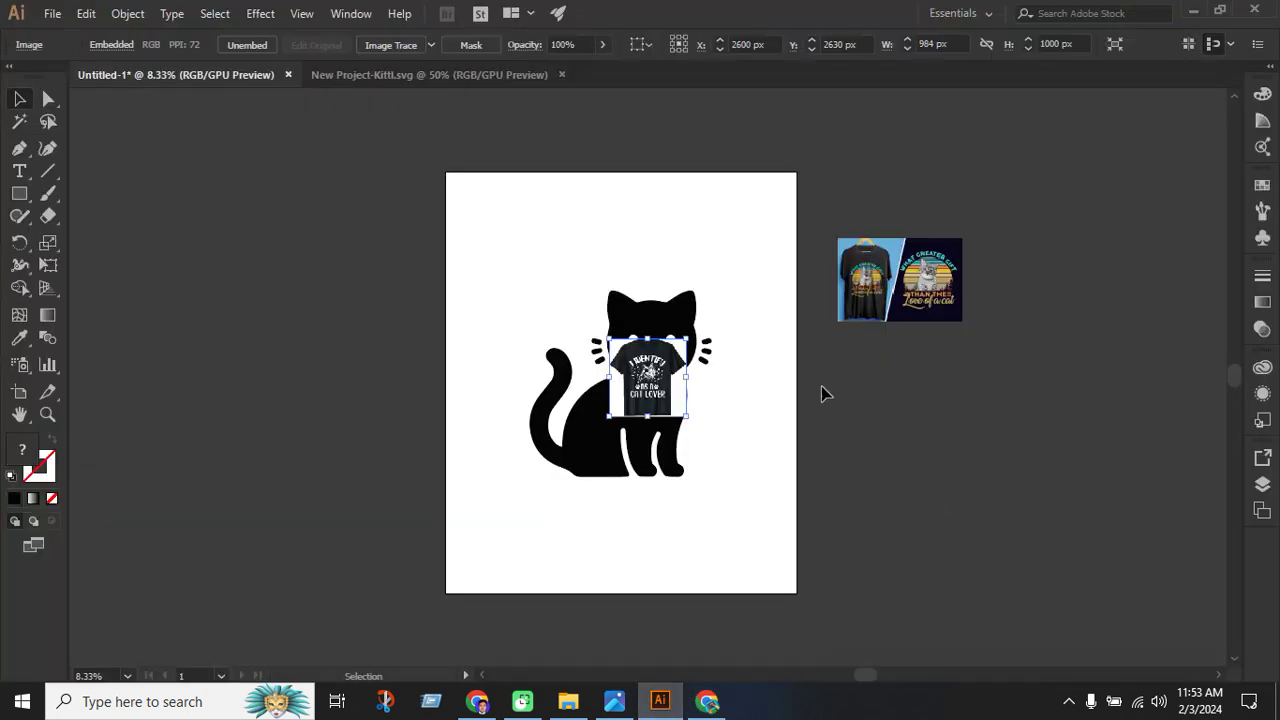
left_click_drag(676, 384, 925, 409)
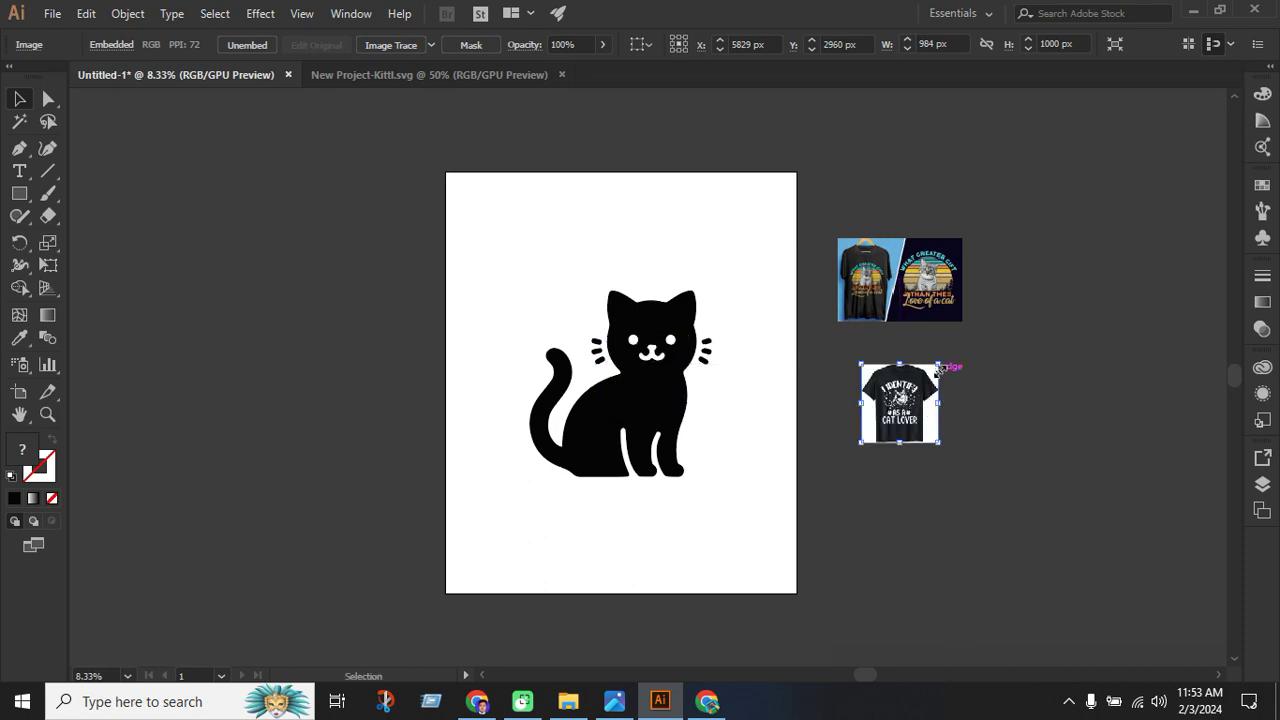
left_click_drag(943, 366, 966, 337)
left_click(977, 443)
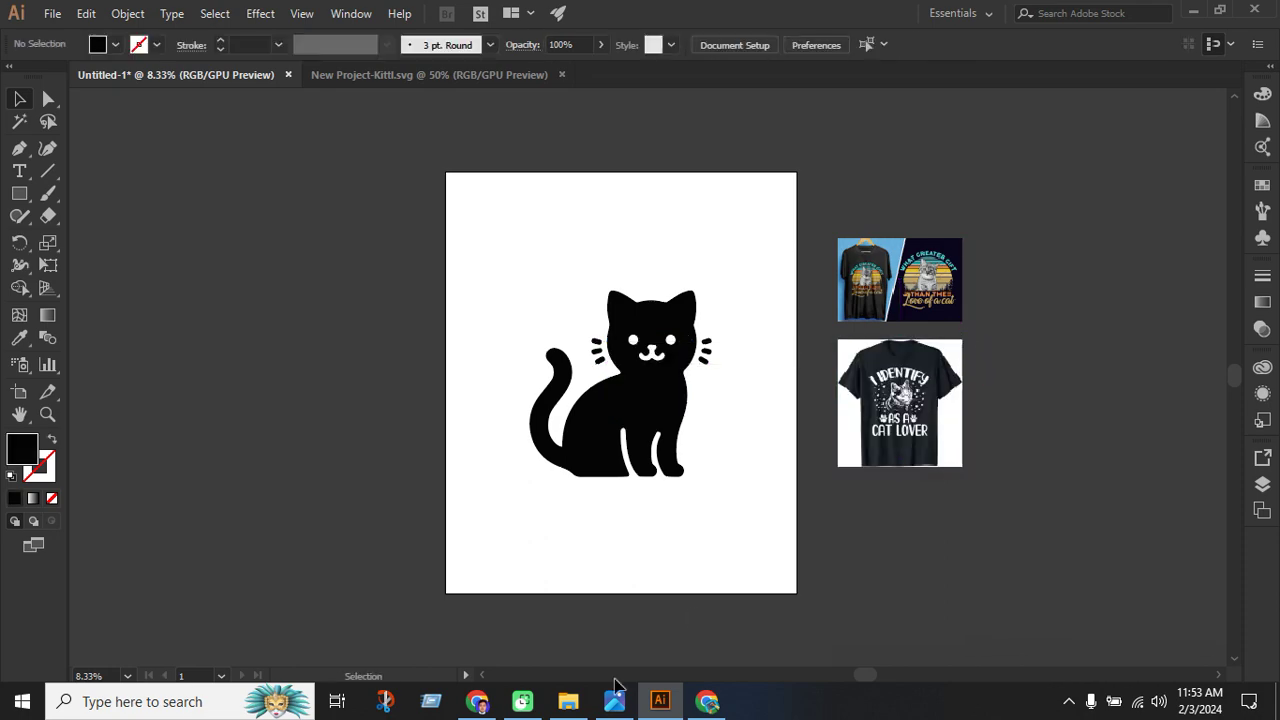
Return to Chrome, open the related "I Just Really Love Cats Okay?" T-shirt result, and copy its preview image.
left_click(707, 701)
scroll(1091, 512, "down", 1)
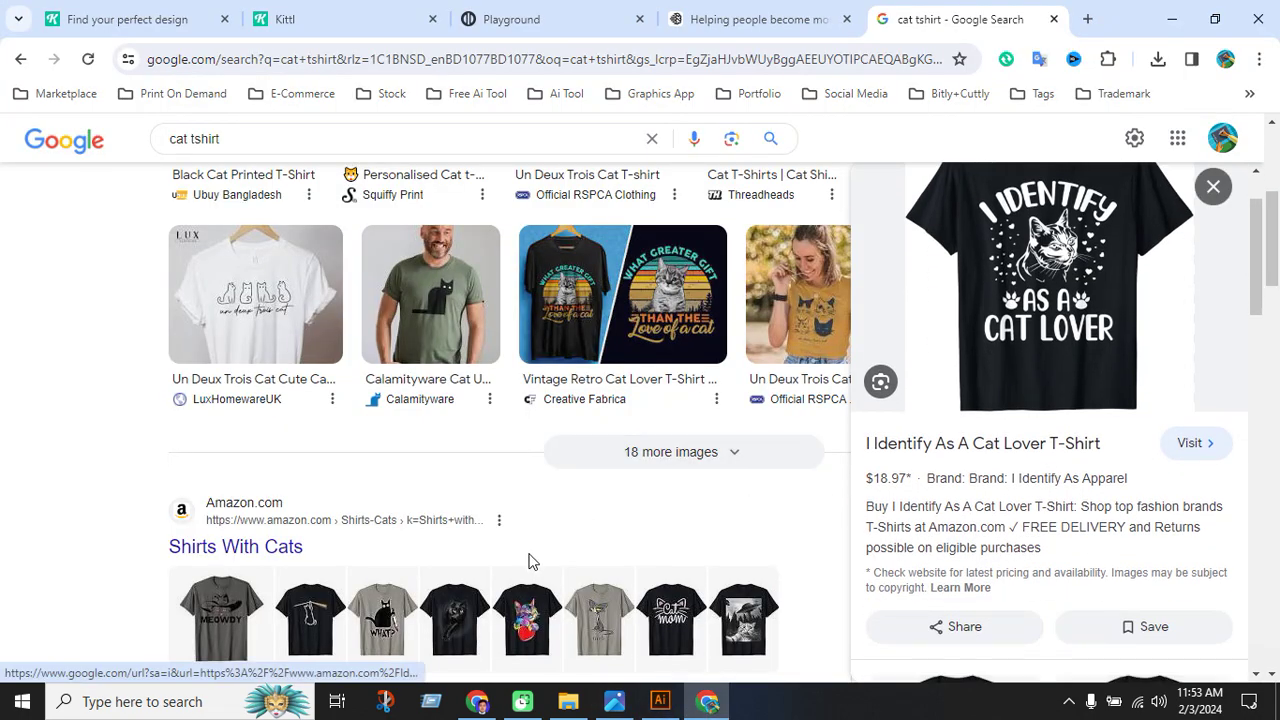
scroll(932, 482, "down", 4)
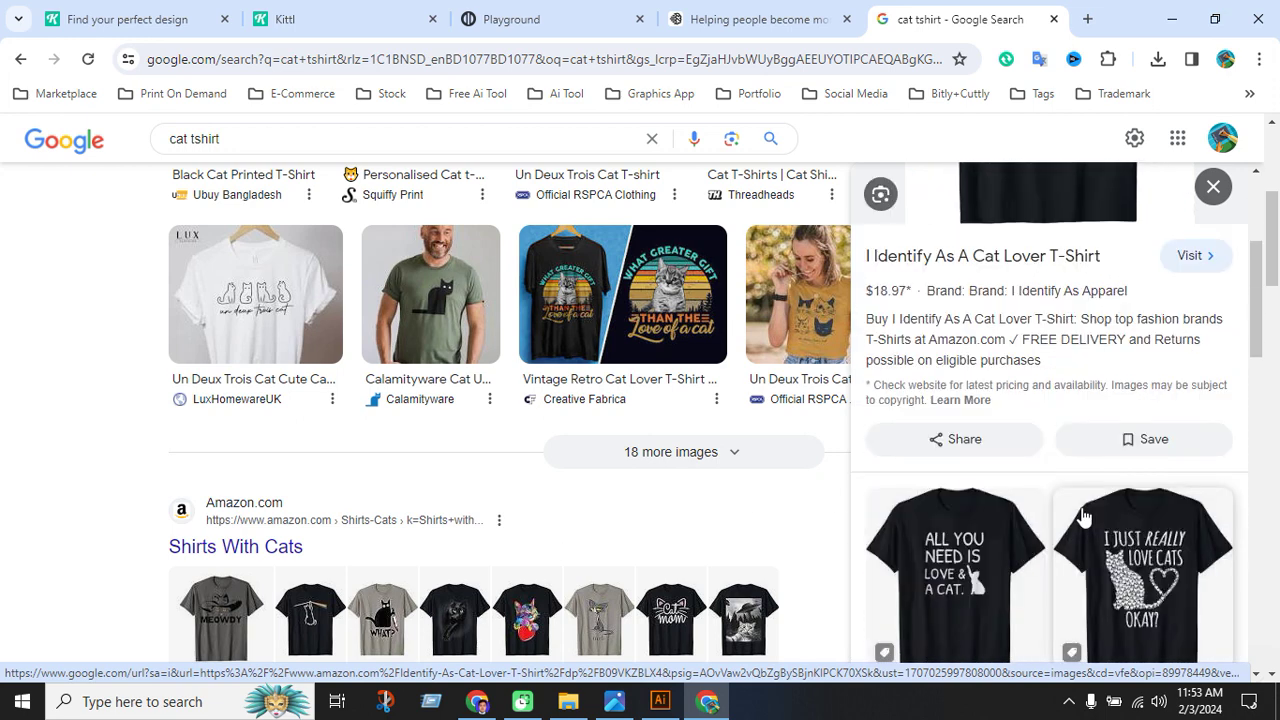
left_click(1244, 491)
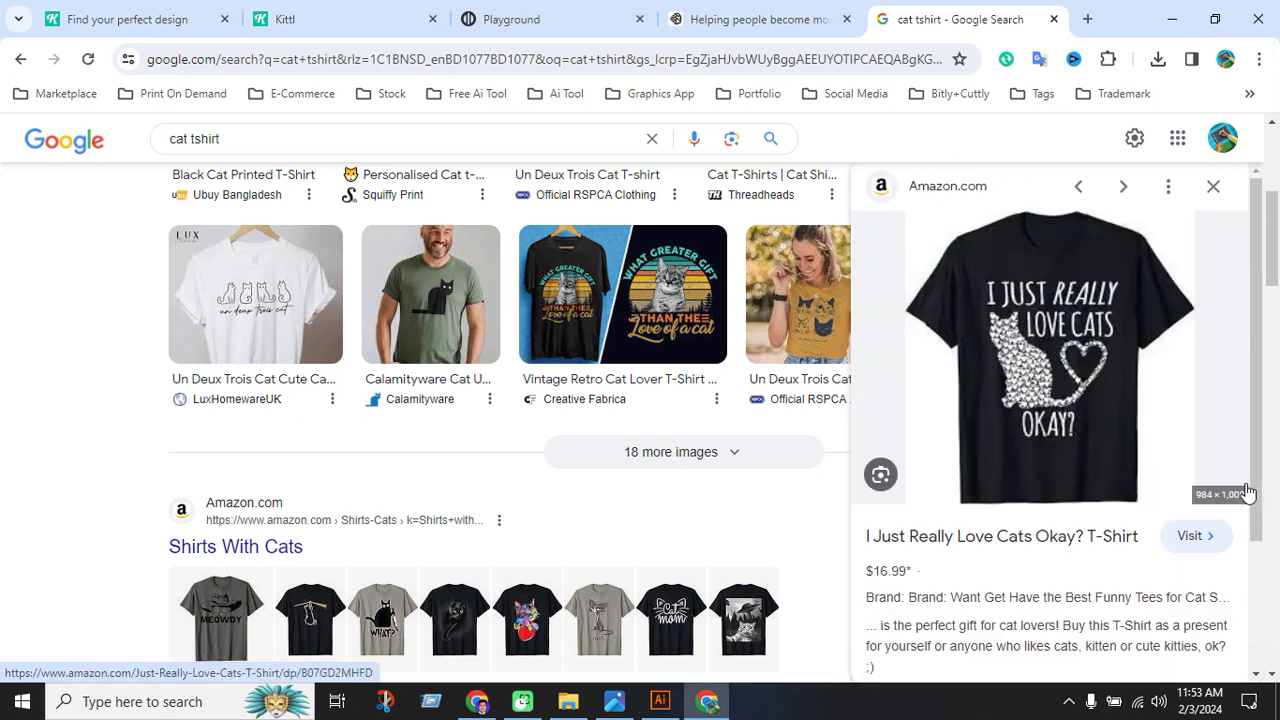
right_click(1045, 347)
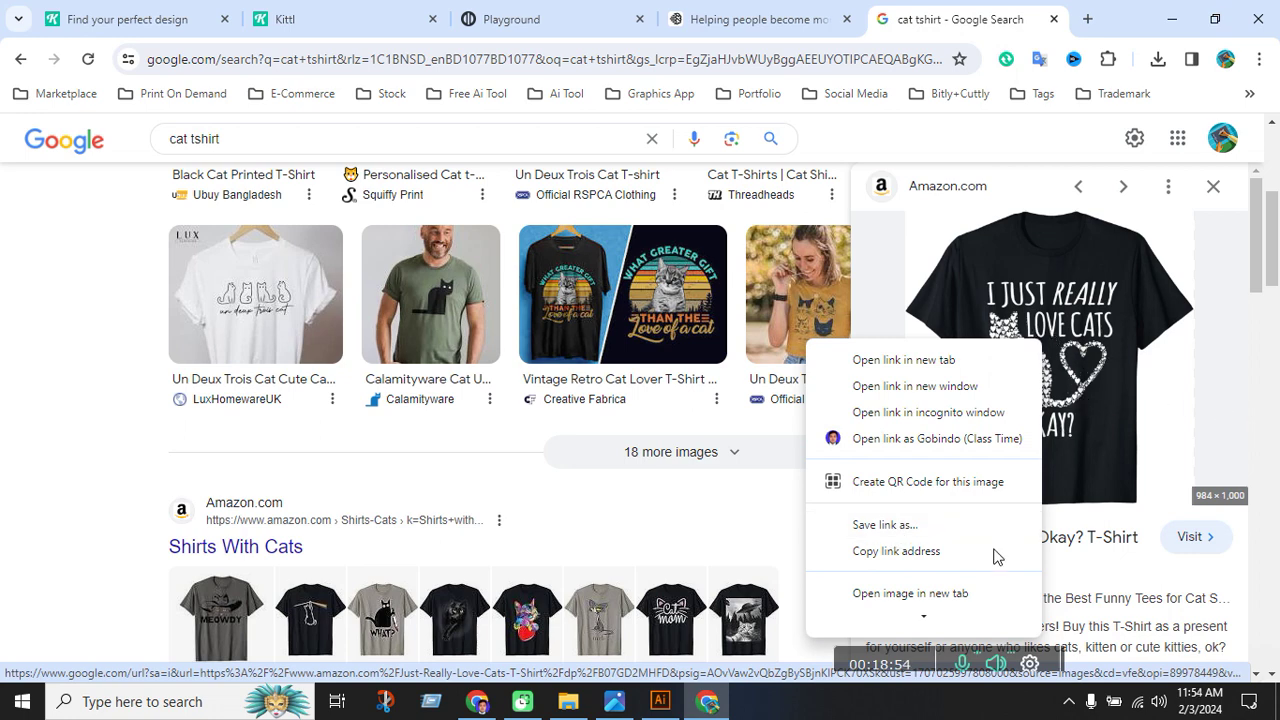
scroll(900, 560, "down", 1)
scroll(898, 578, "down", 1)
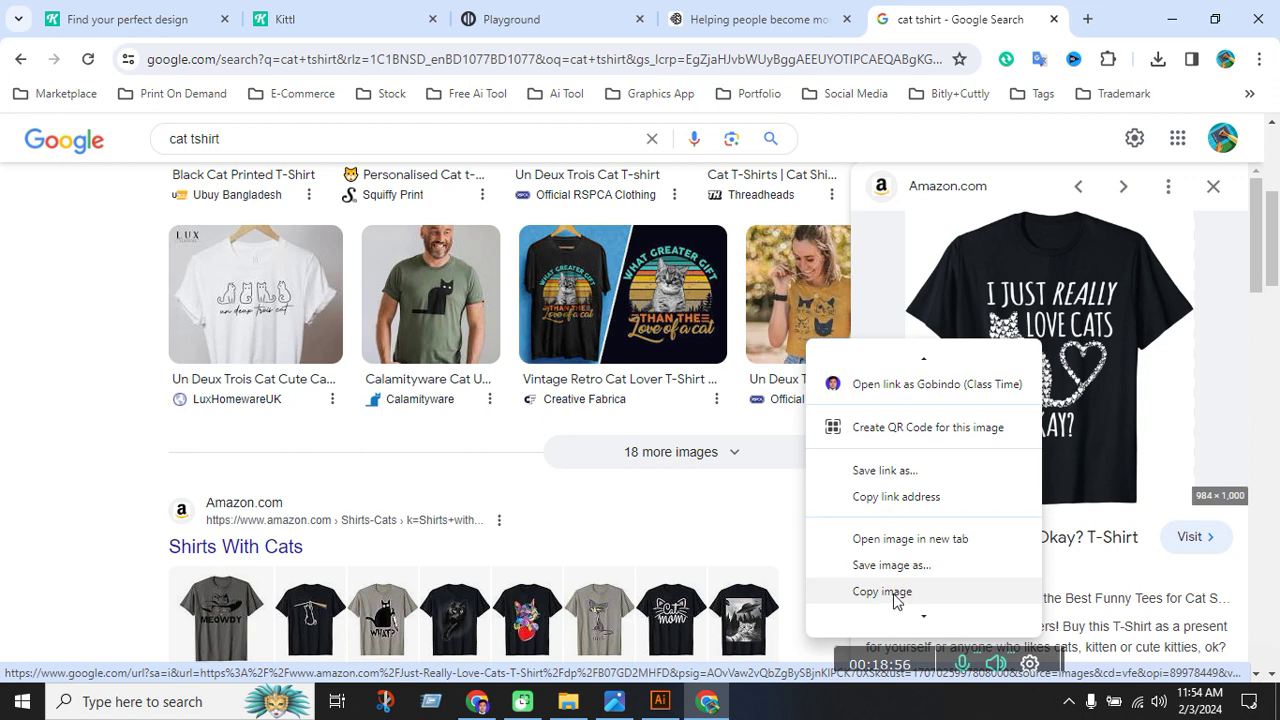
left_click(894, 594)
Switch to Illustrator, paste the "I Just Really Love Cats Okay?" image, enlarge it, and place it beneath the other two references.
left_click(678, 710)
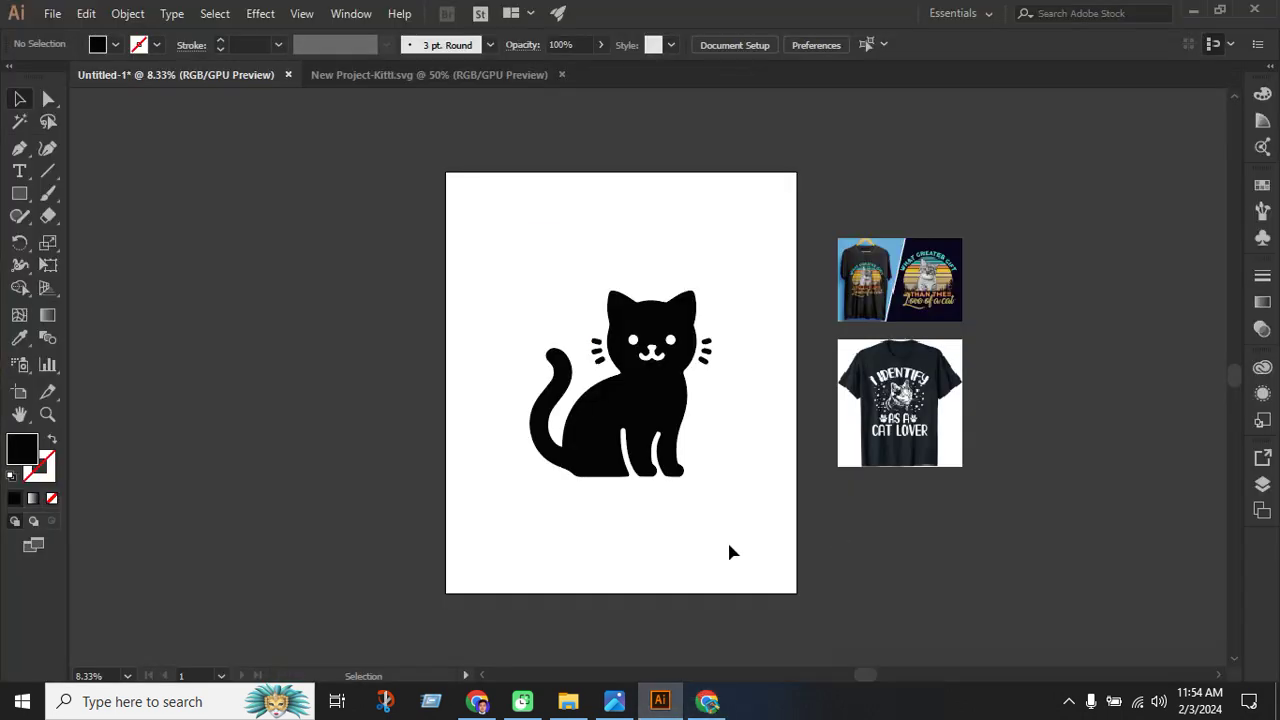
key("ctrl+v")
left_click_drag(700, 335, 714, 309)
left_click_drag(680, 385, 928, 548)
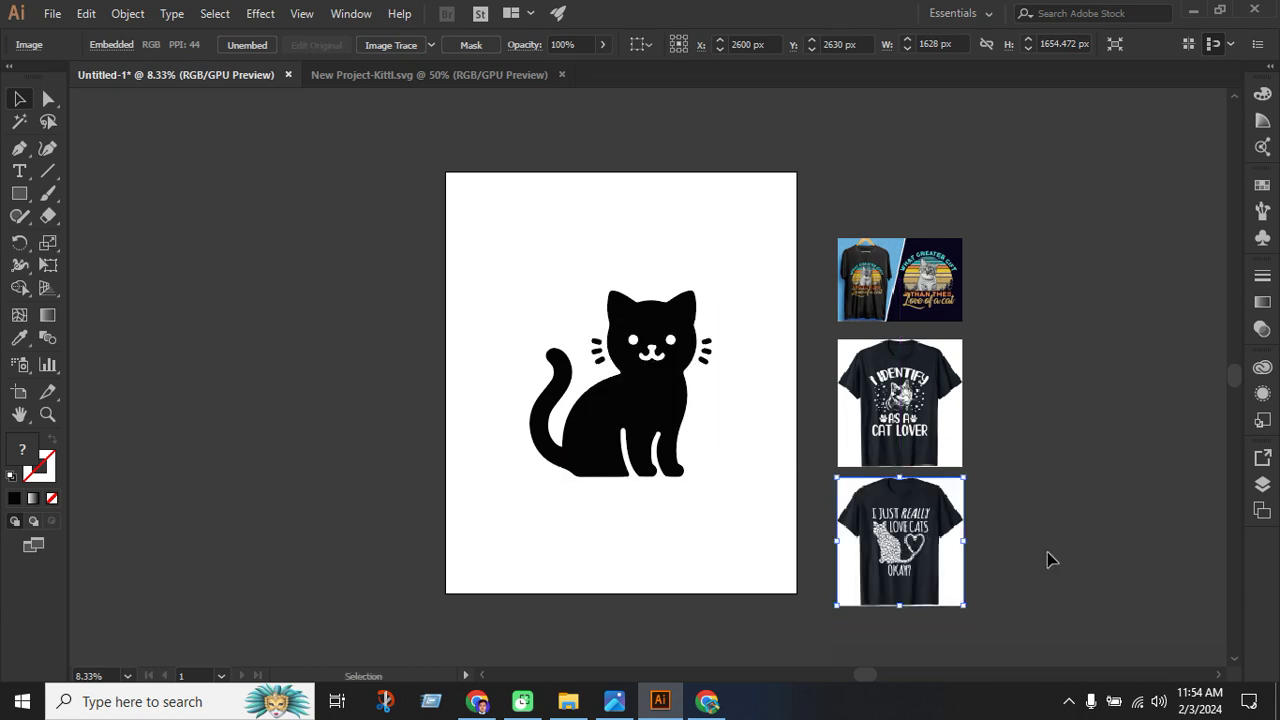
left_click(1049, 557)
Return to Chrome, open the brown Etsy "I Love Cats, but I Can't Eat a Whole One" shirt result, and copy its image.
left_click(707, 701)
scroll(1110, 488, "down", 5)
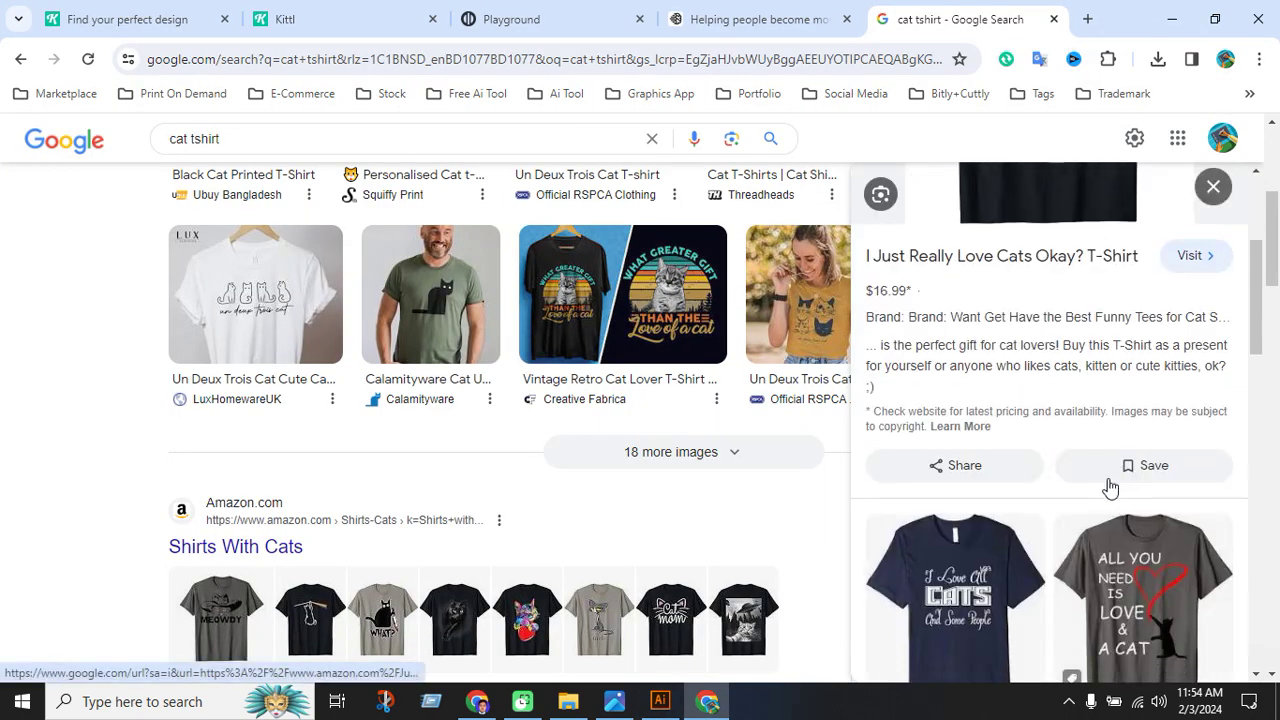
scroll(1110, 490, "down", 2)
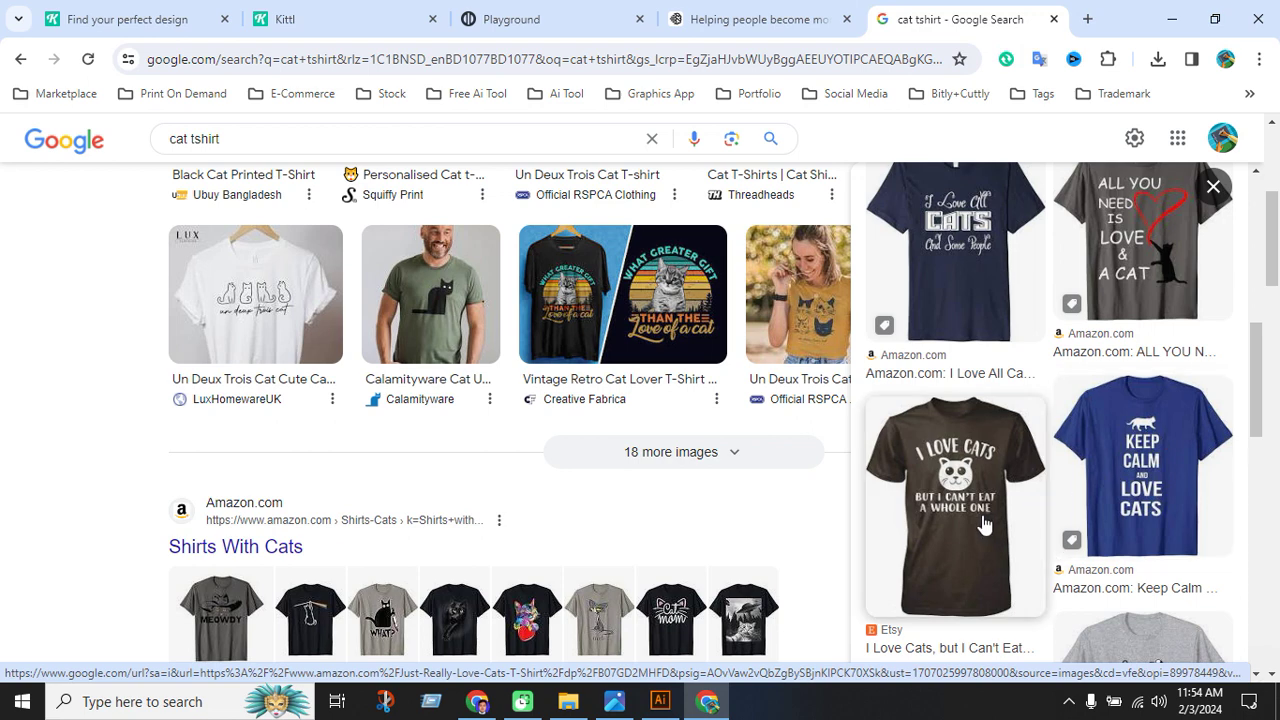
scroll(985, 524, "down", 1)
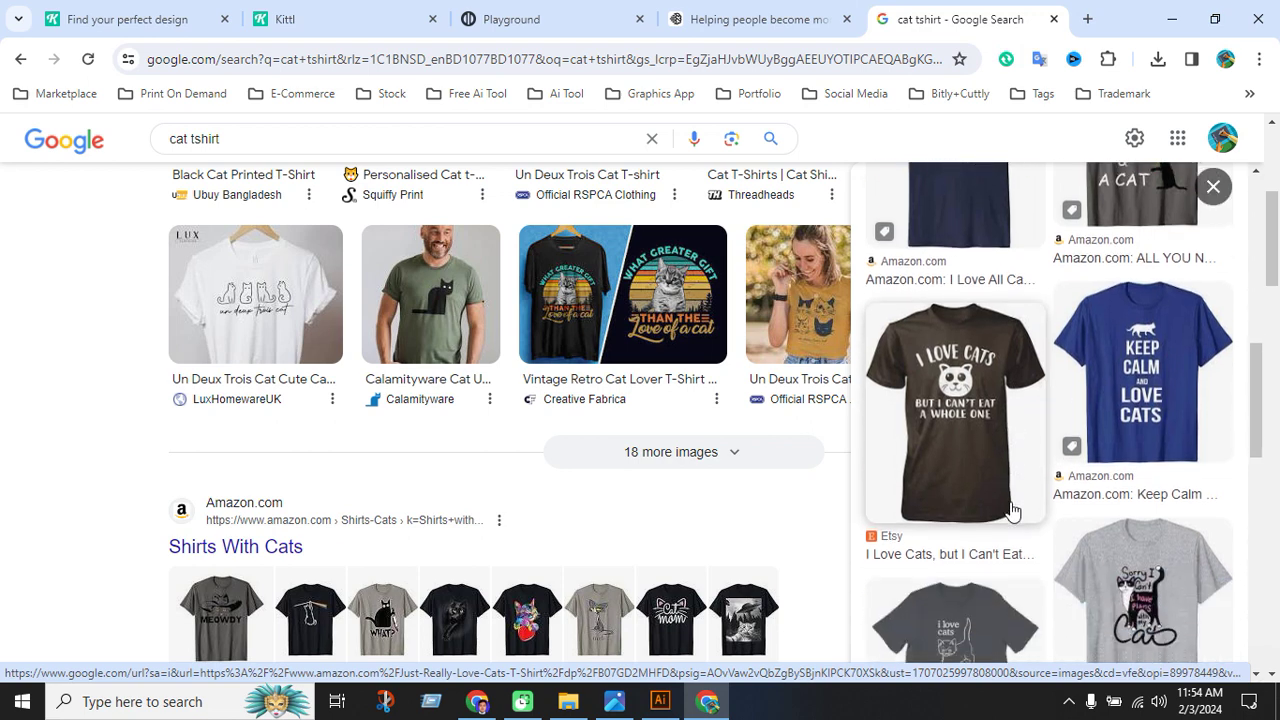
left_click(1012, 510)
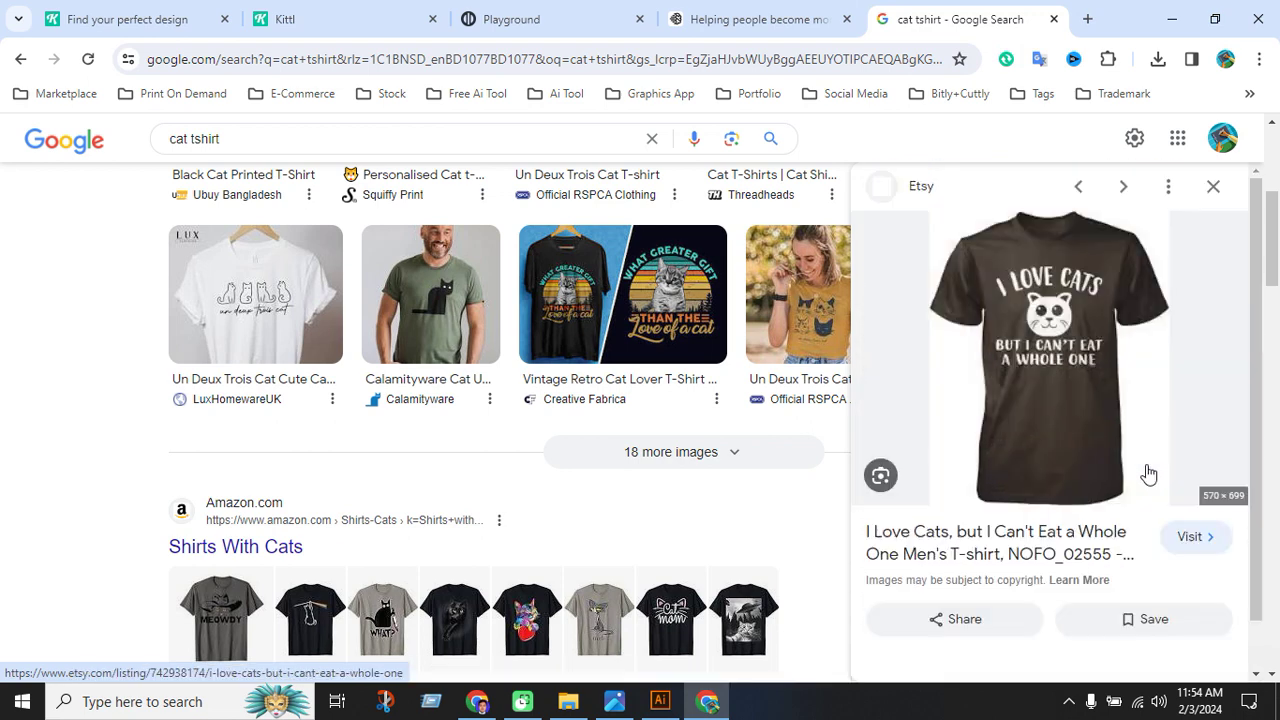
right_click(1062, 318)
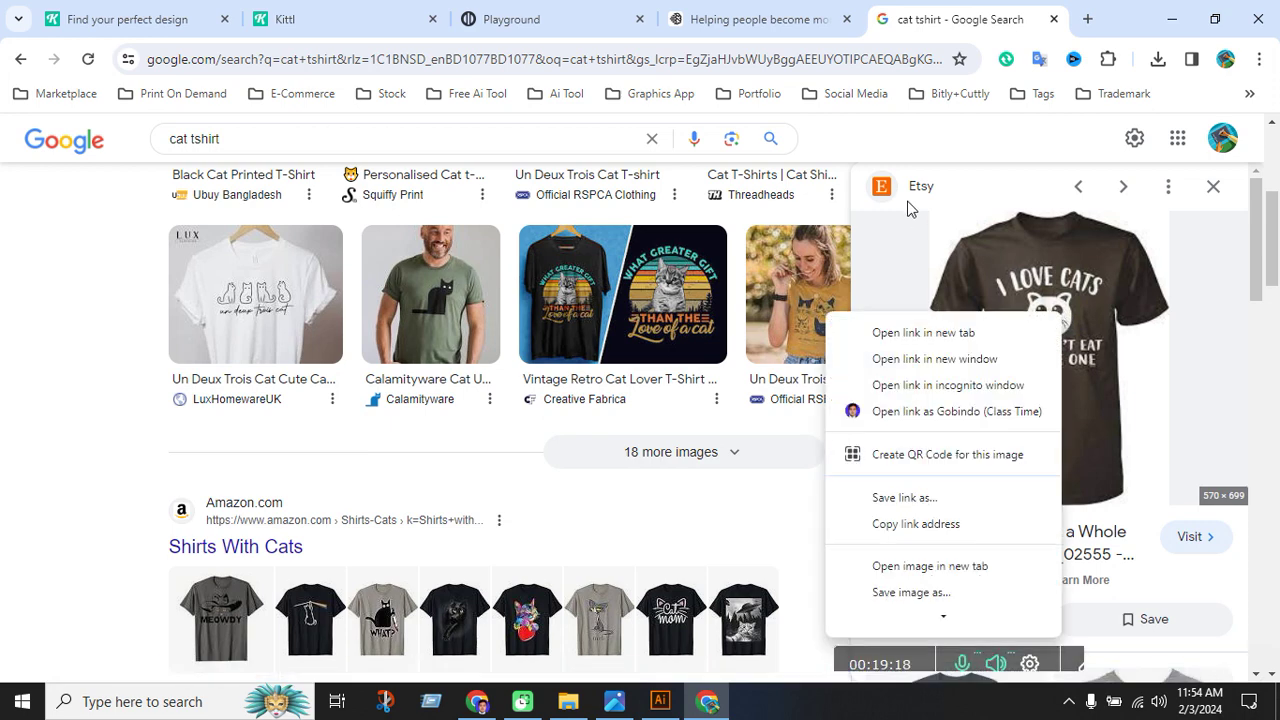
scroll(910, 568, "down", 2)
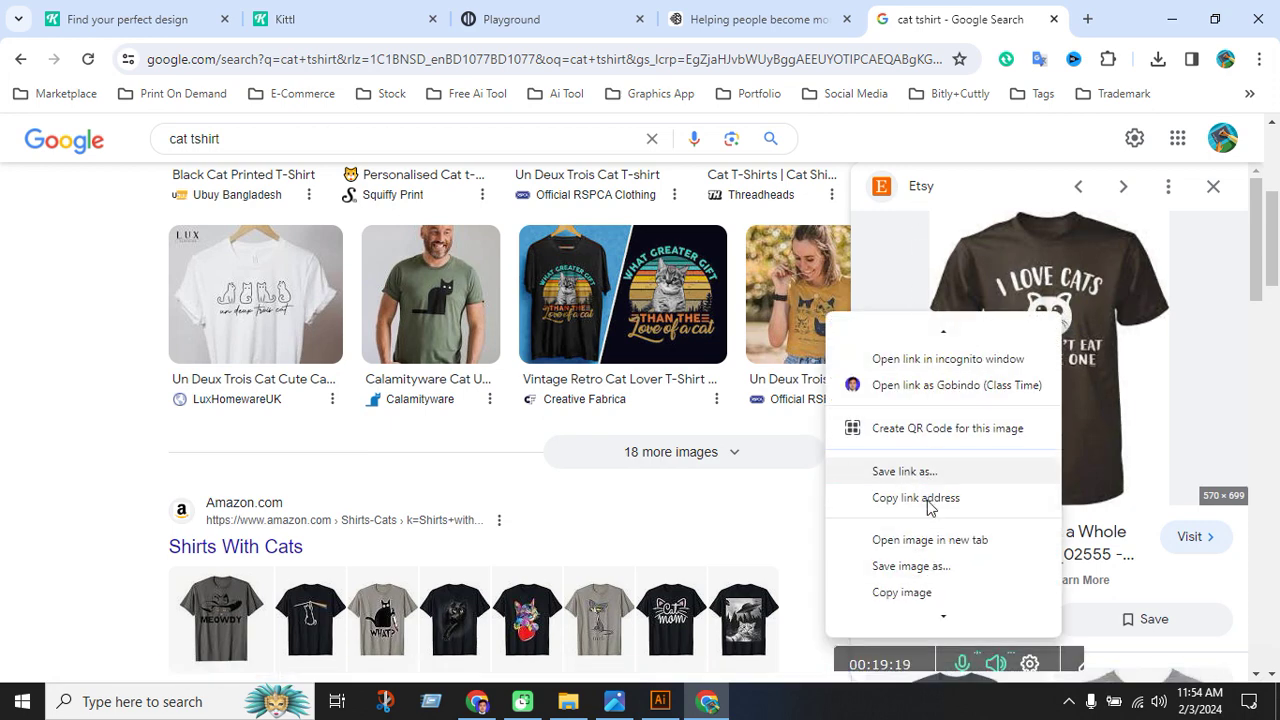
left_click(915, 592)
Switch to Illustrator, paste the brown shirt image, and place it enlarged to the left of the artboard near its upper edge.
left_click(660, 702)
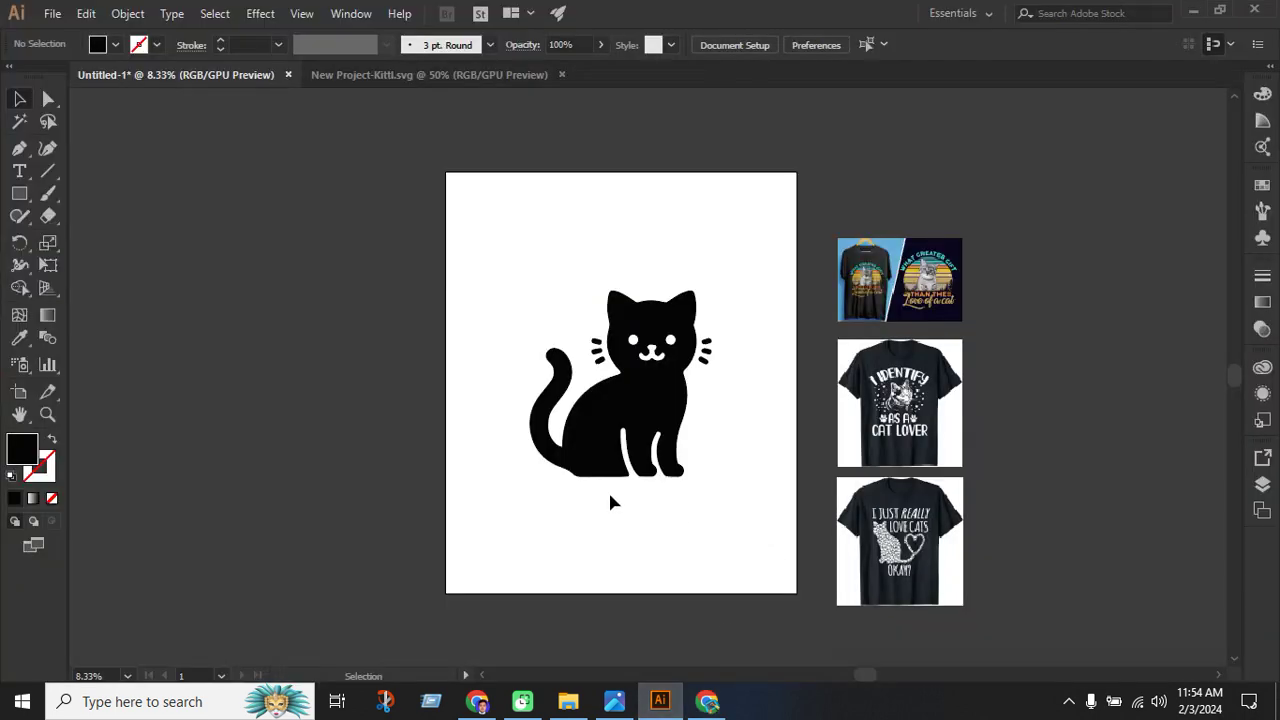
key("ctrl+v")
left_click_drag(662, 379, 421, 195)
left_click(473, 485)
Return to Chrome, open the grey Etsy "I Love Cats but I Can't Eat A Whole One" shirt with the line-drawn cat, and copy its image.
left_click(707, 701)
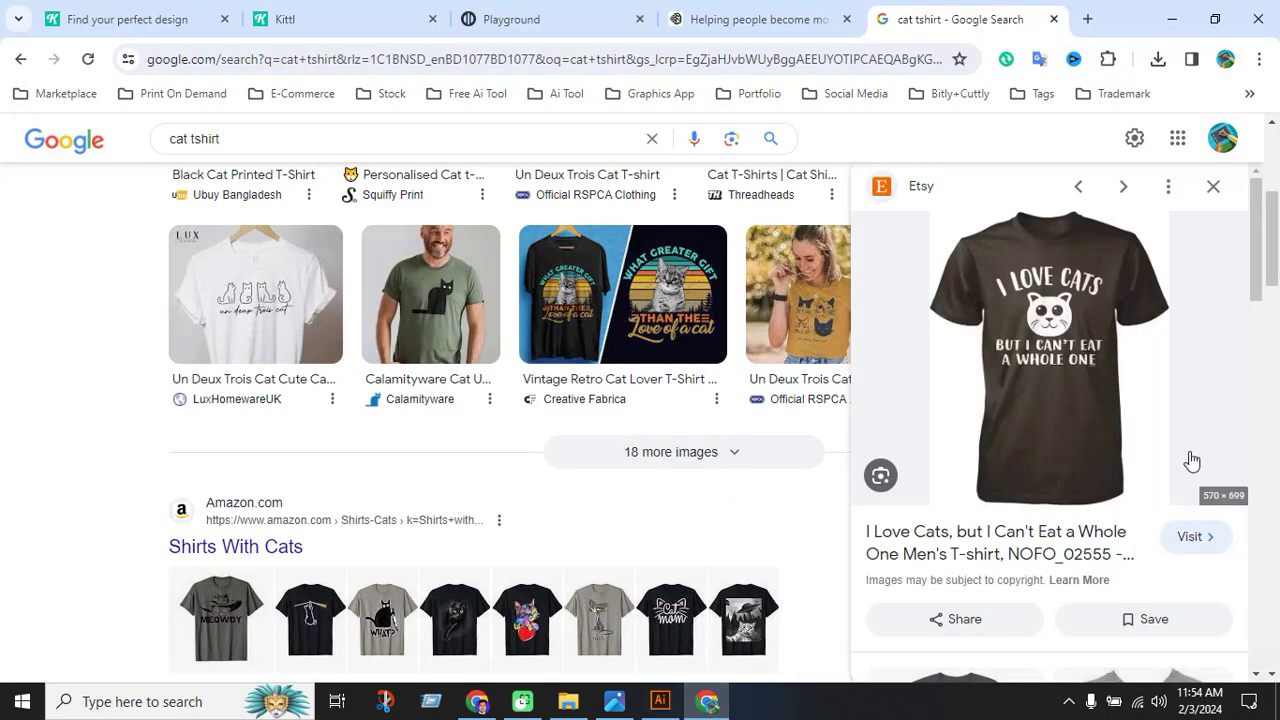
scroll(1174, 470, "down", 3)
scroll(1174, 470, "down", 2)
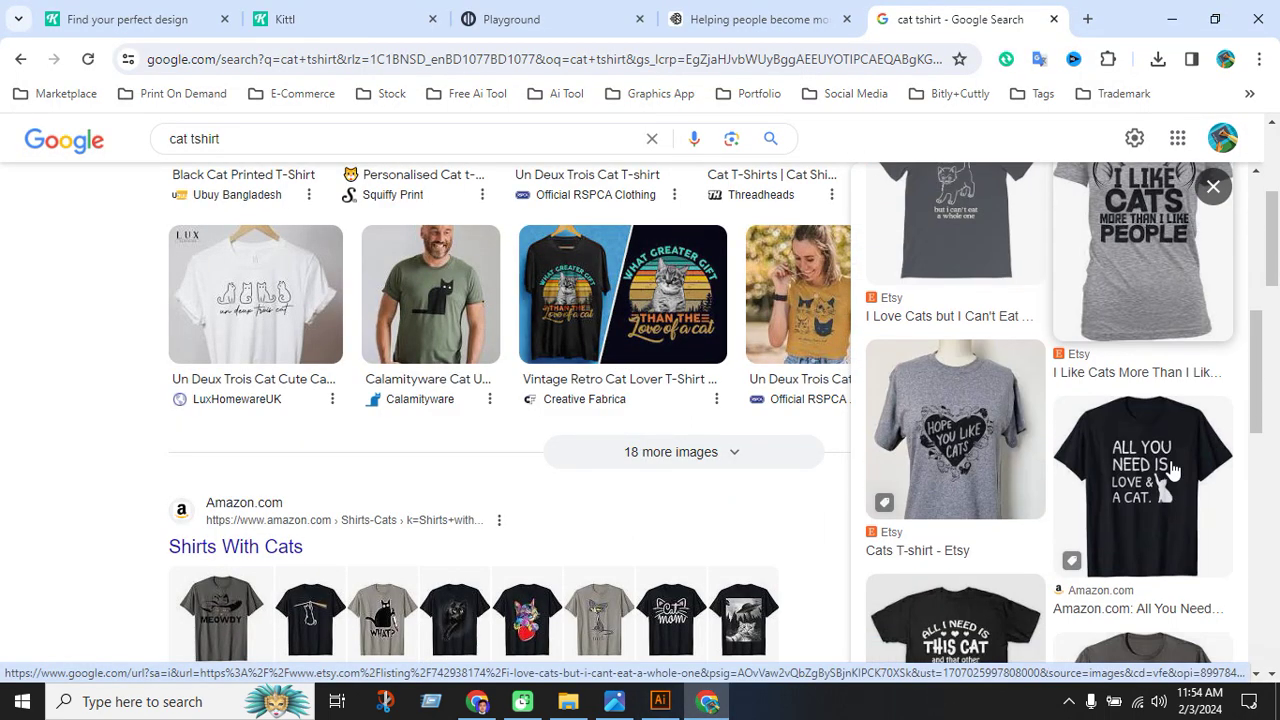
scroll(1133, 565, "down", 2)
scroll(1135, 563, "up", 5)
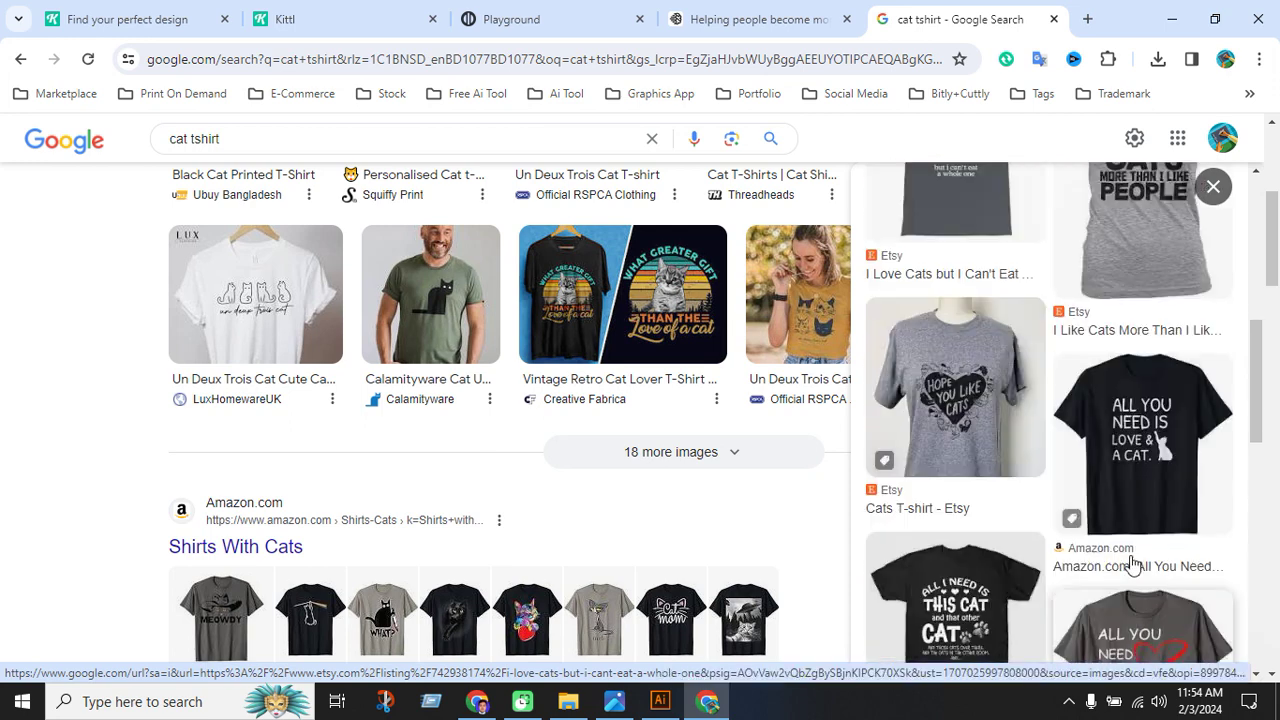
left_click(1097, 470)
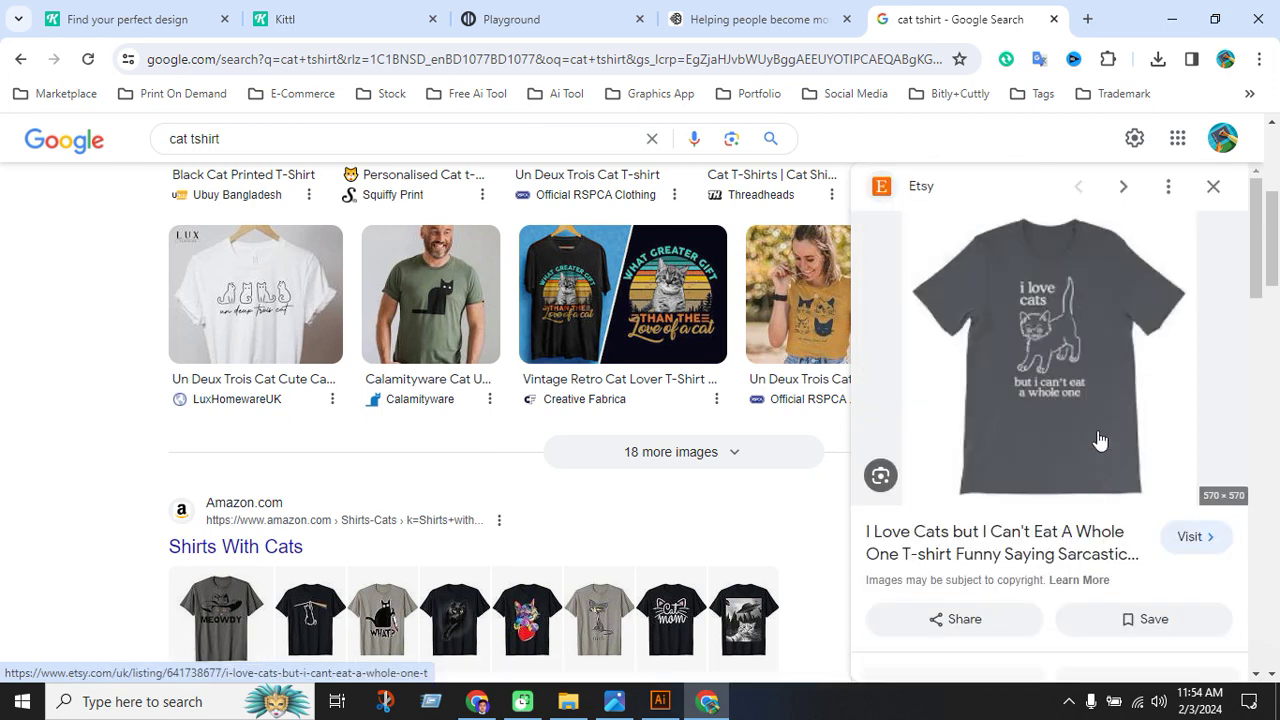
right_click(1062, 362)
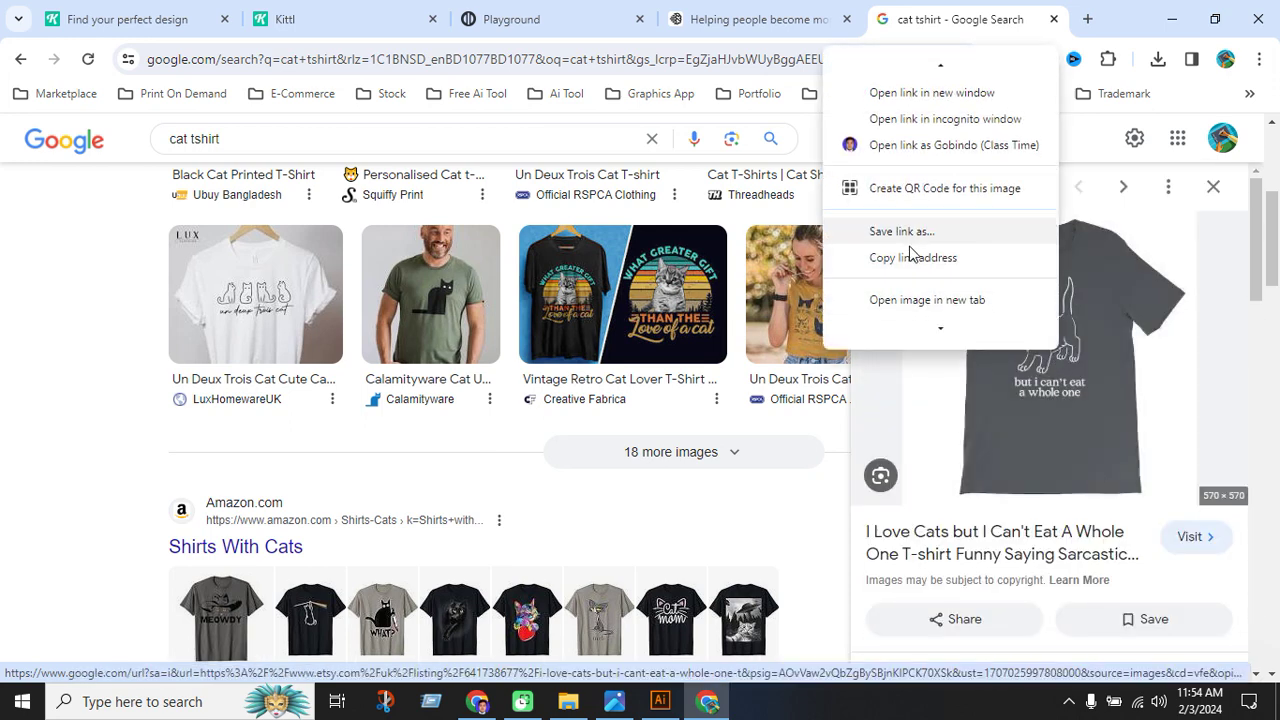
scroll(908, 253, "down", 1)
left_click(908, 296)
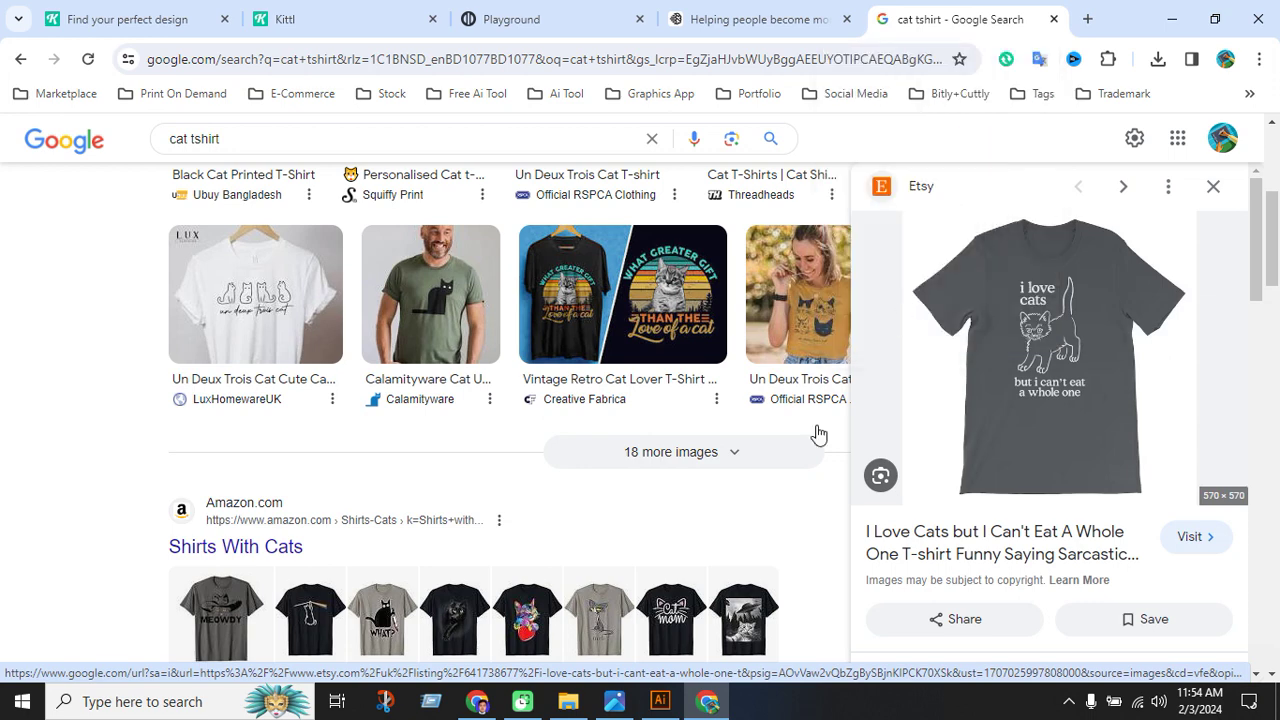
Switch to Illustrator, paste the grey shirt image, and place it enlarged beneath the brown shirt reference.
left_click(659, 701)
key("ctrl+v")
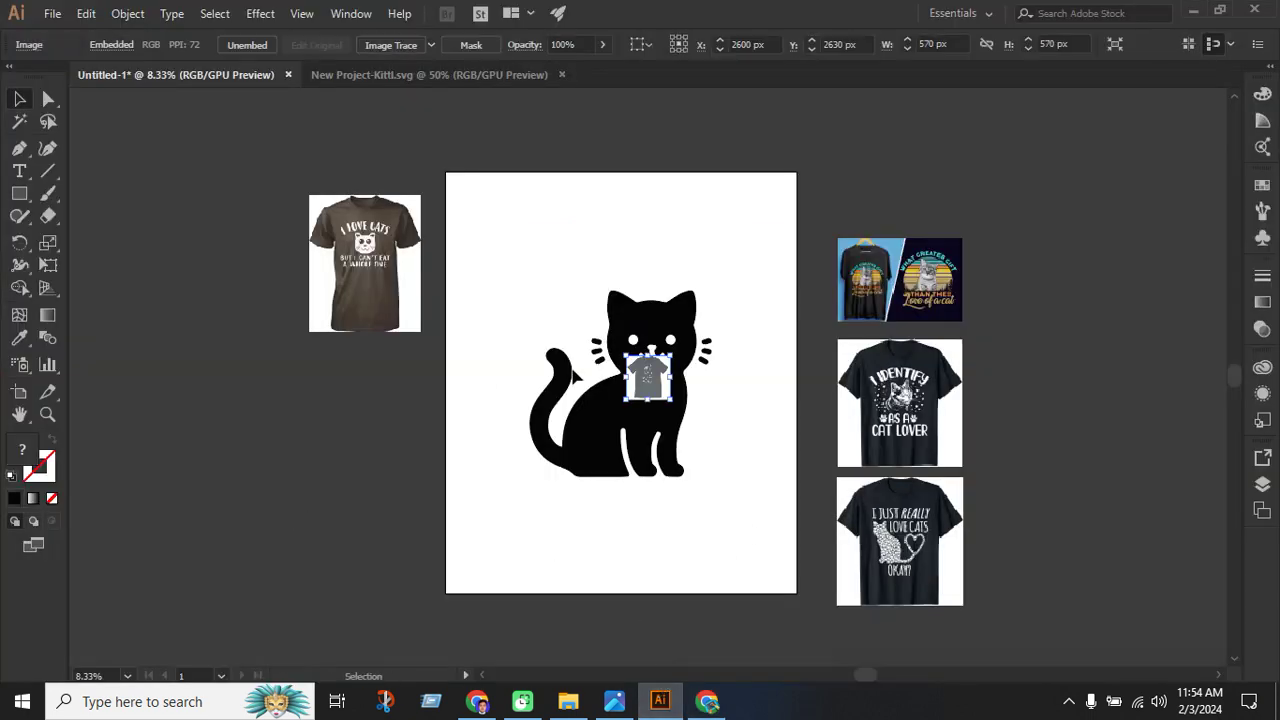
left_click_drag(697, 372, 675, 378)
left_click_drag(405, 388, 375, 403)
left_click(423, 494)
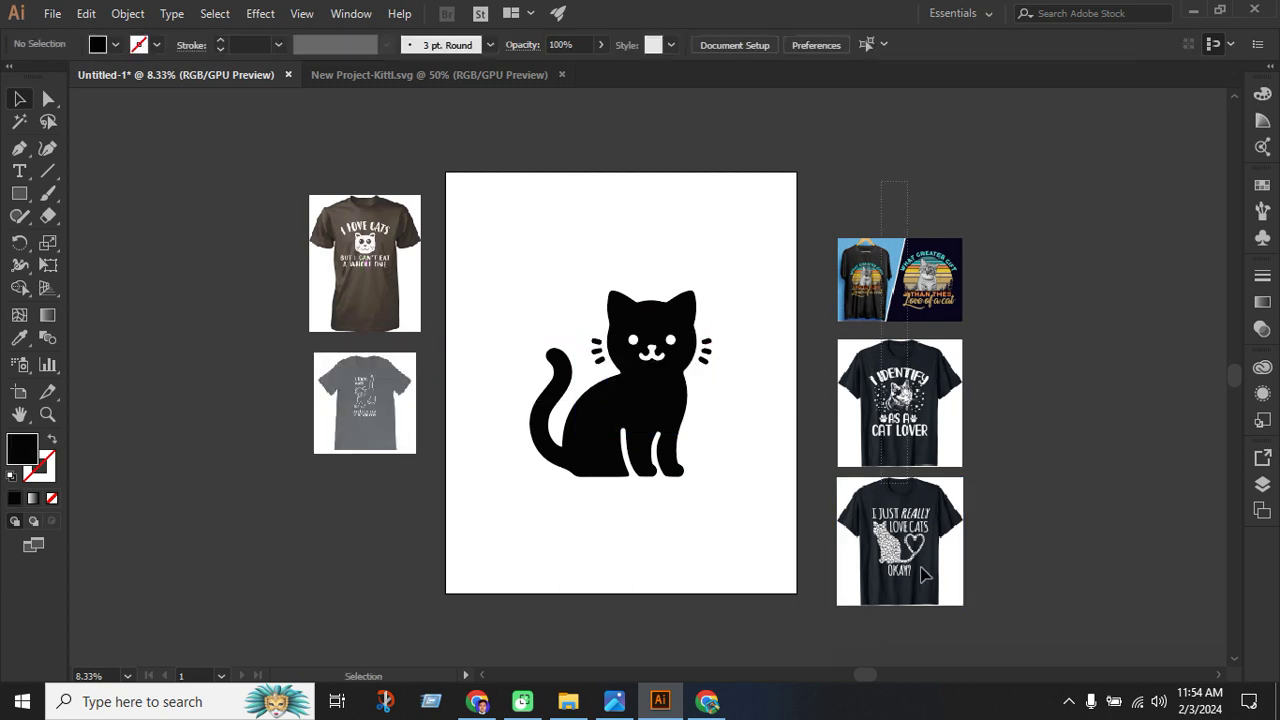
Move the three stacked reference images right of the artboard upward together, slightly closer to the artboard.
left_click_drag(924, 573, 930, 600)
left_click_drag(955, 540, 946, 490)
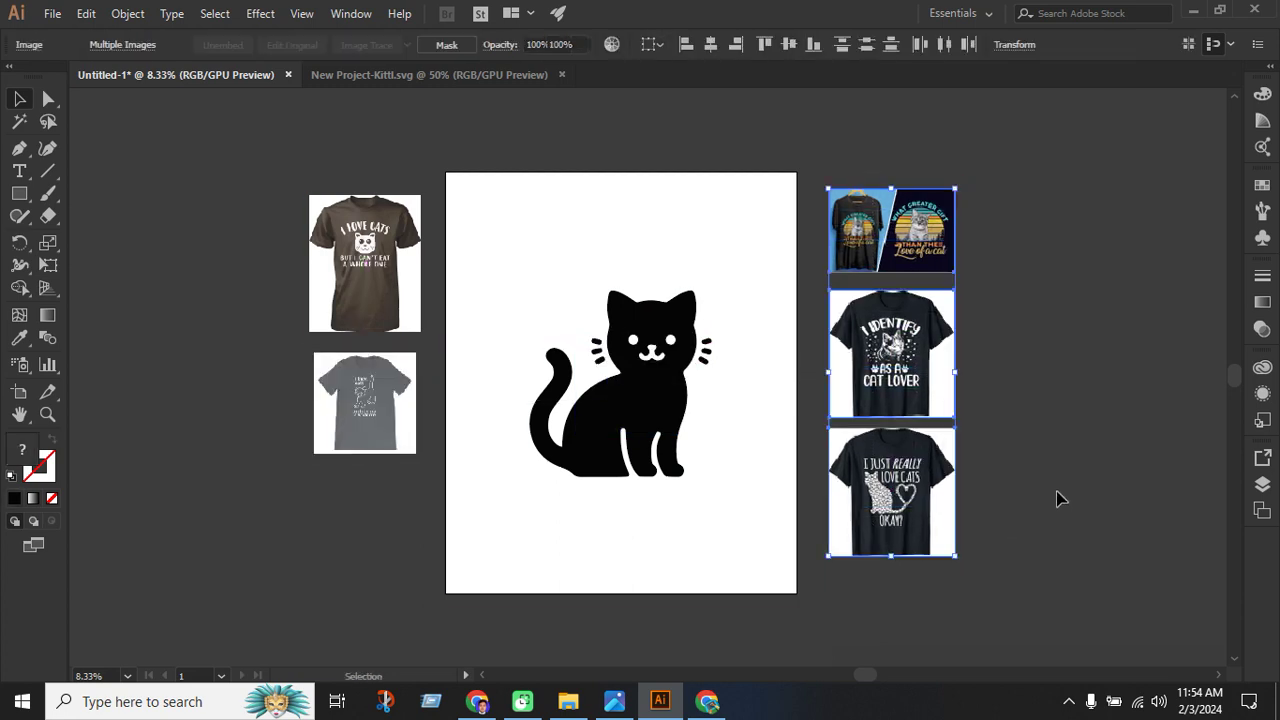
left_click(1061, 498)
Scale the black cat group down slightly about its center on the artboard, keeping its proportions.
scroll(529, 394, "up", 1)
scroll(555, 400, "down", 1)
left_click(653, 414)
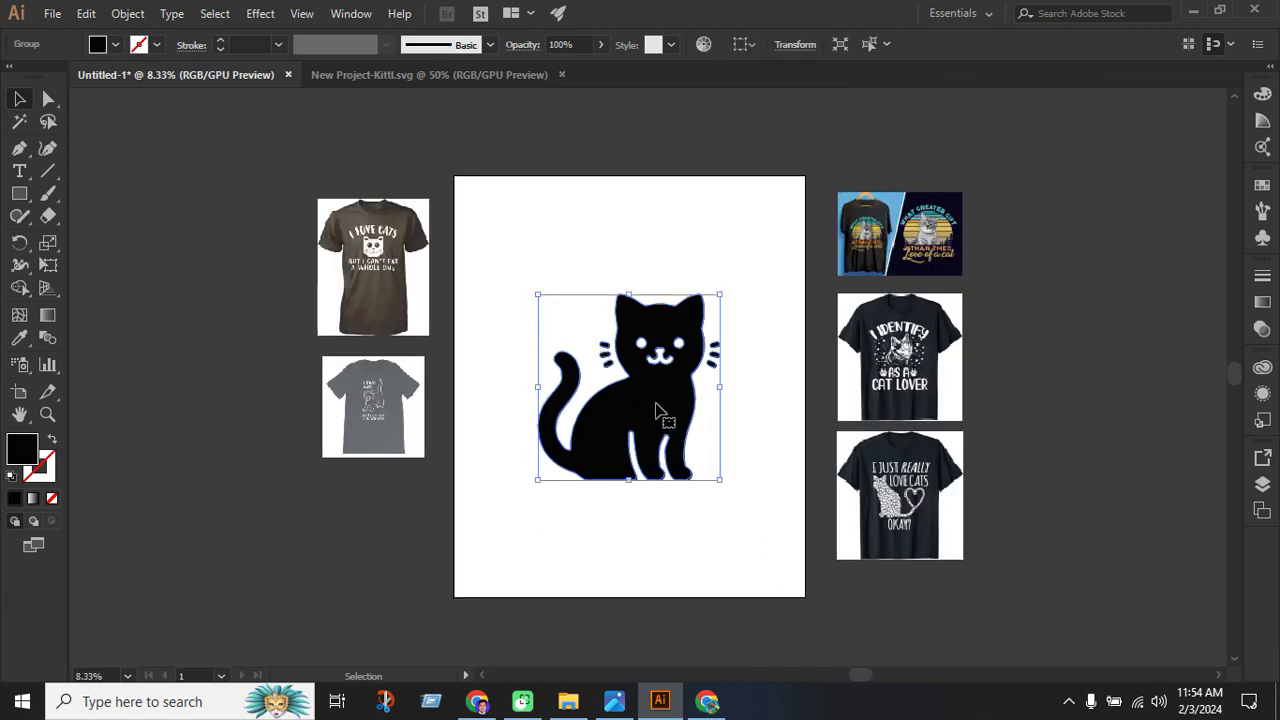
left_click_drag(723, 297, 716, 302)
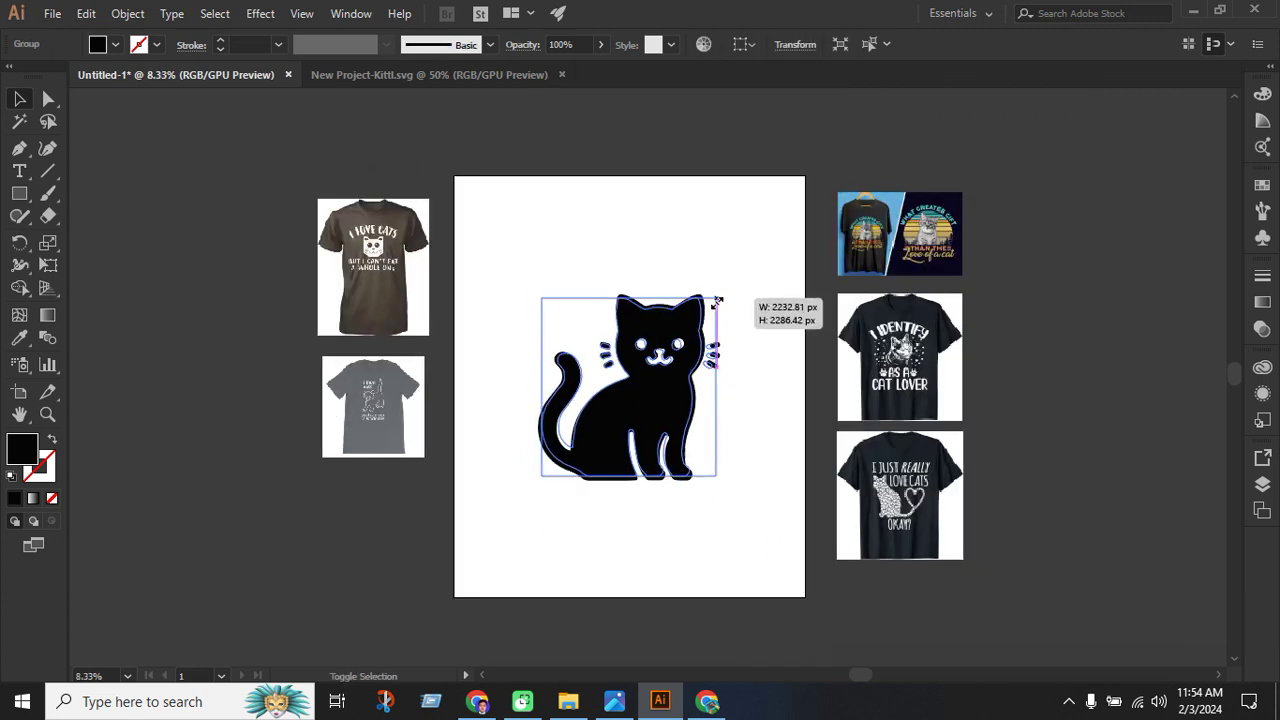
left_click(741, 410)
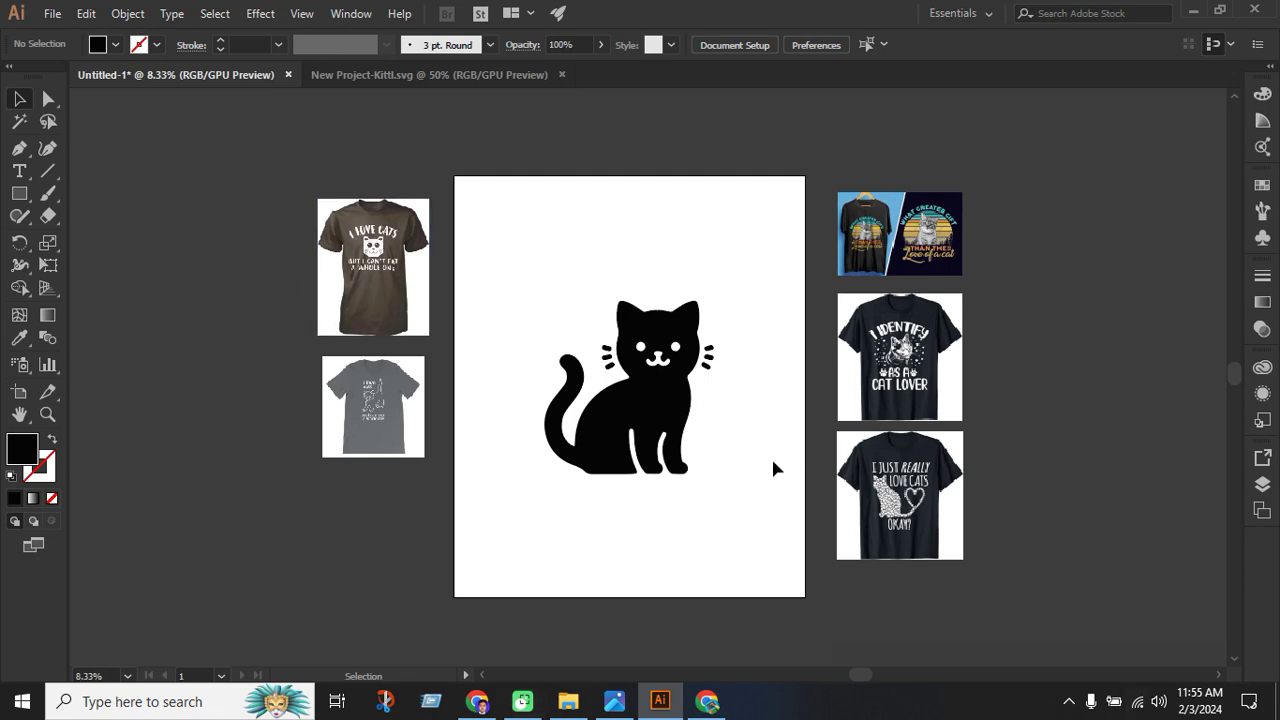
Bring Illustrator back up and look over the cat T-shirt references around the artboard, especially the "I Identify as a Cat Lover" shirt.
scroll(920, 309, "up", 3)
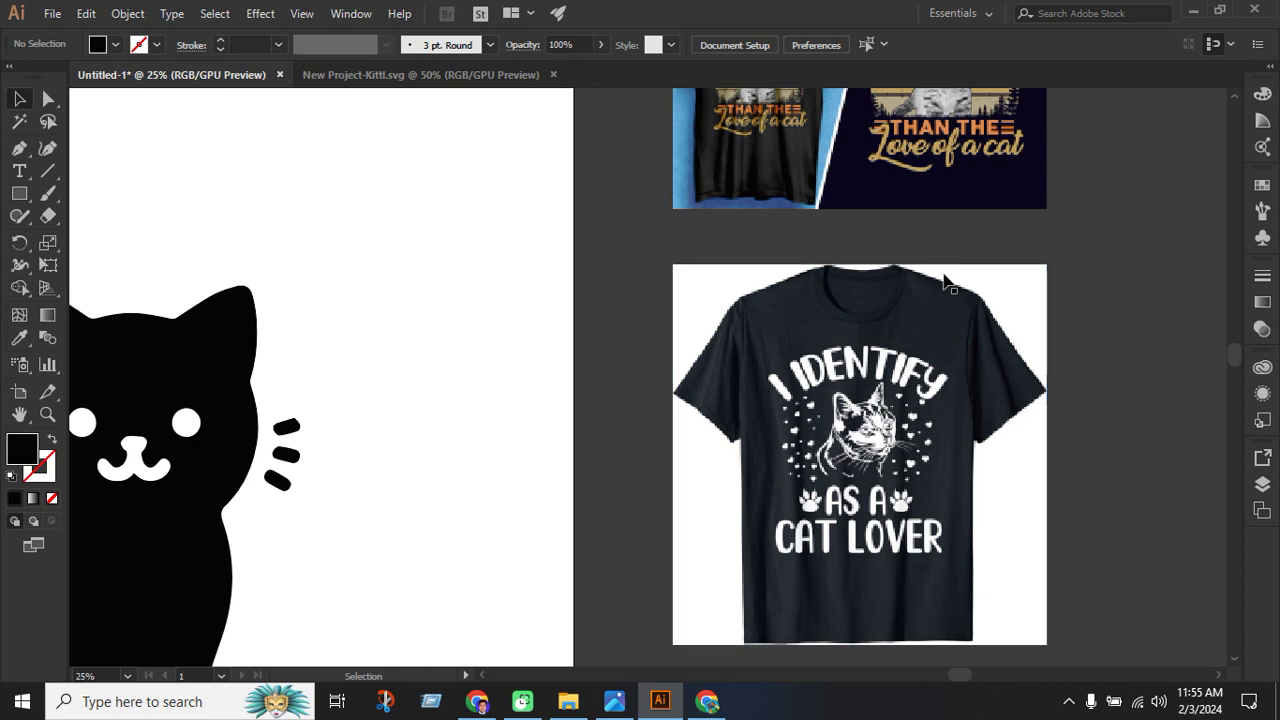
scroll(945, 283, "down", 1)
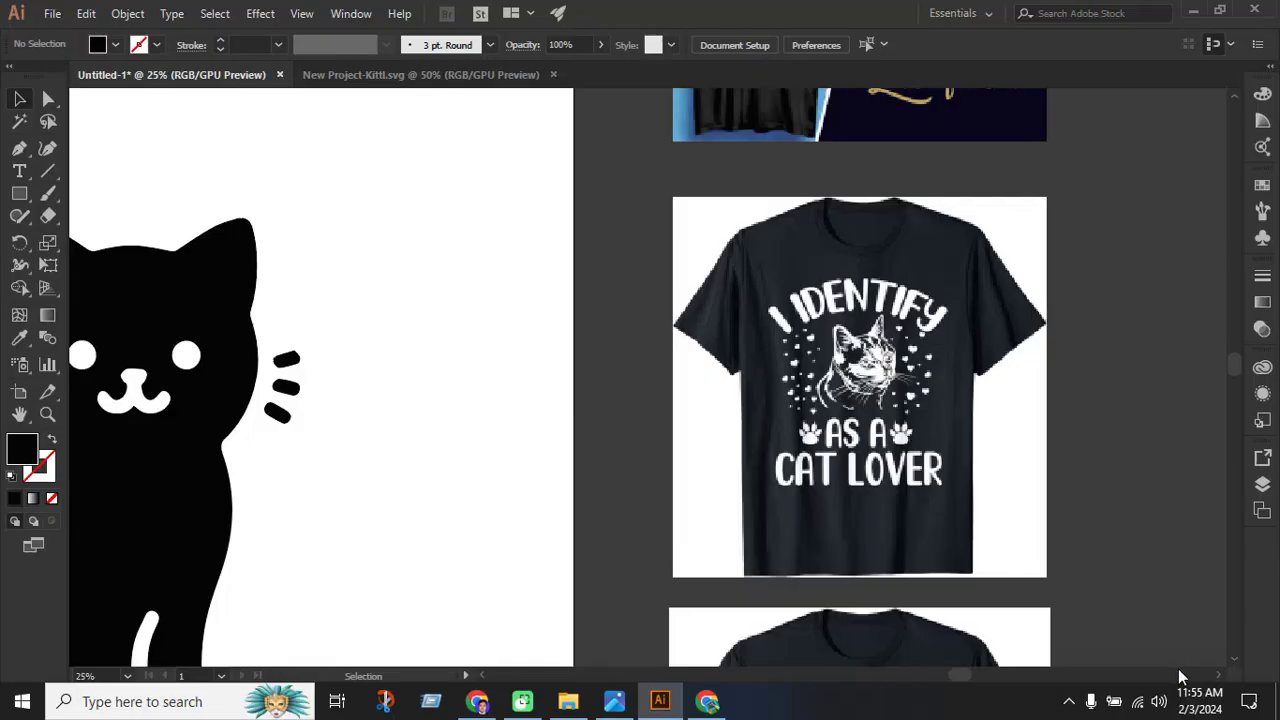
scroll(1178, 668, "right", 5)
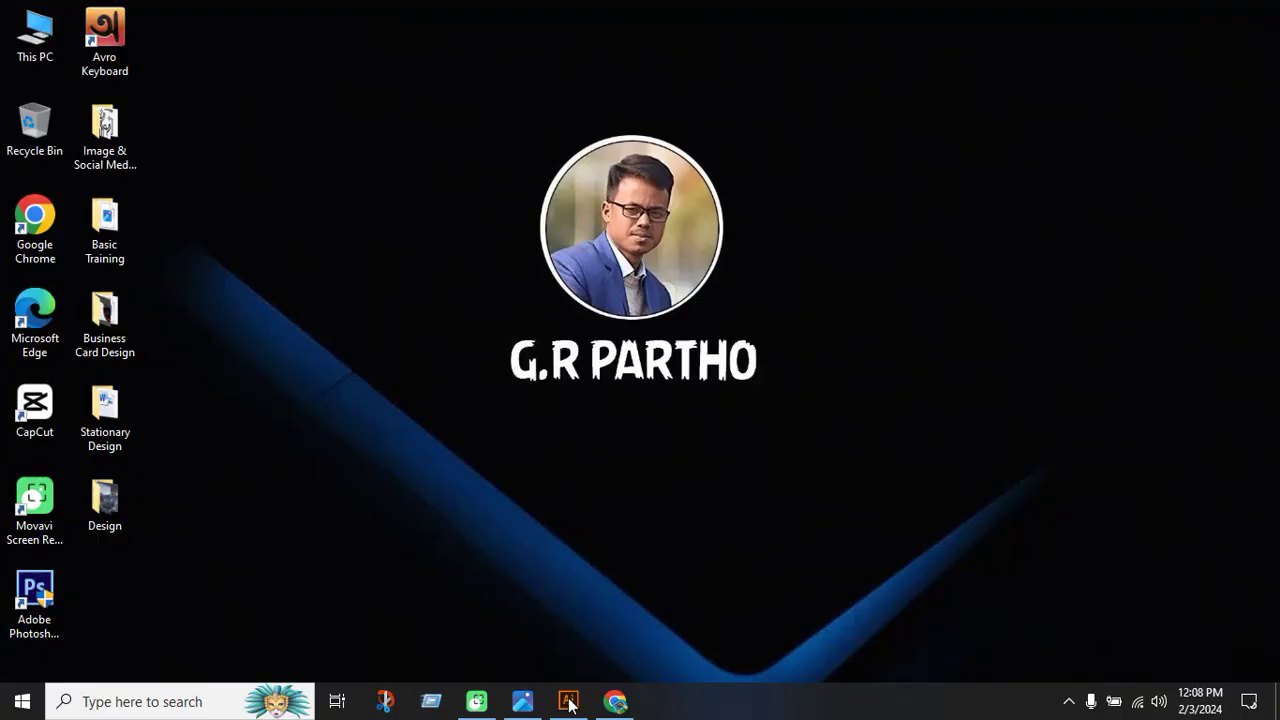
left_click(568, 702)
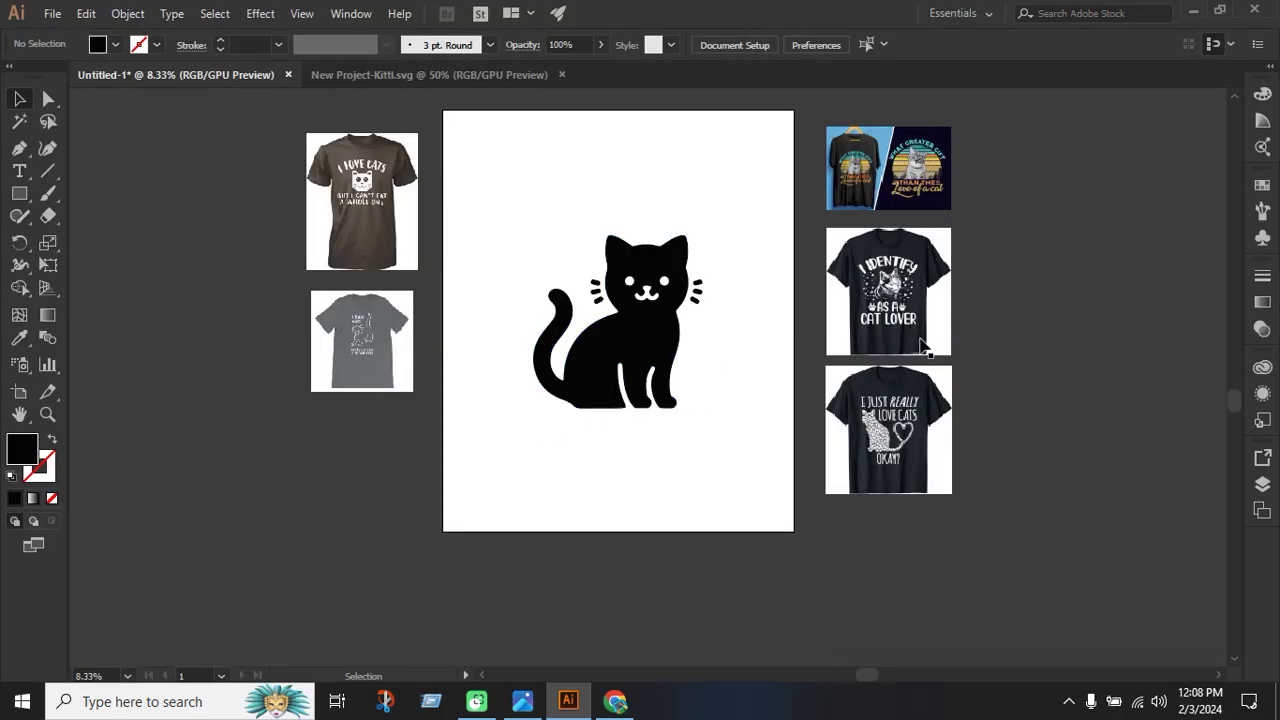
scroll(793, 205, "up", 2)
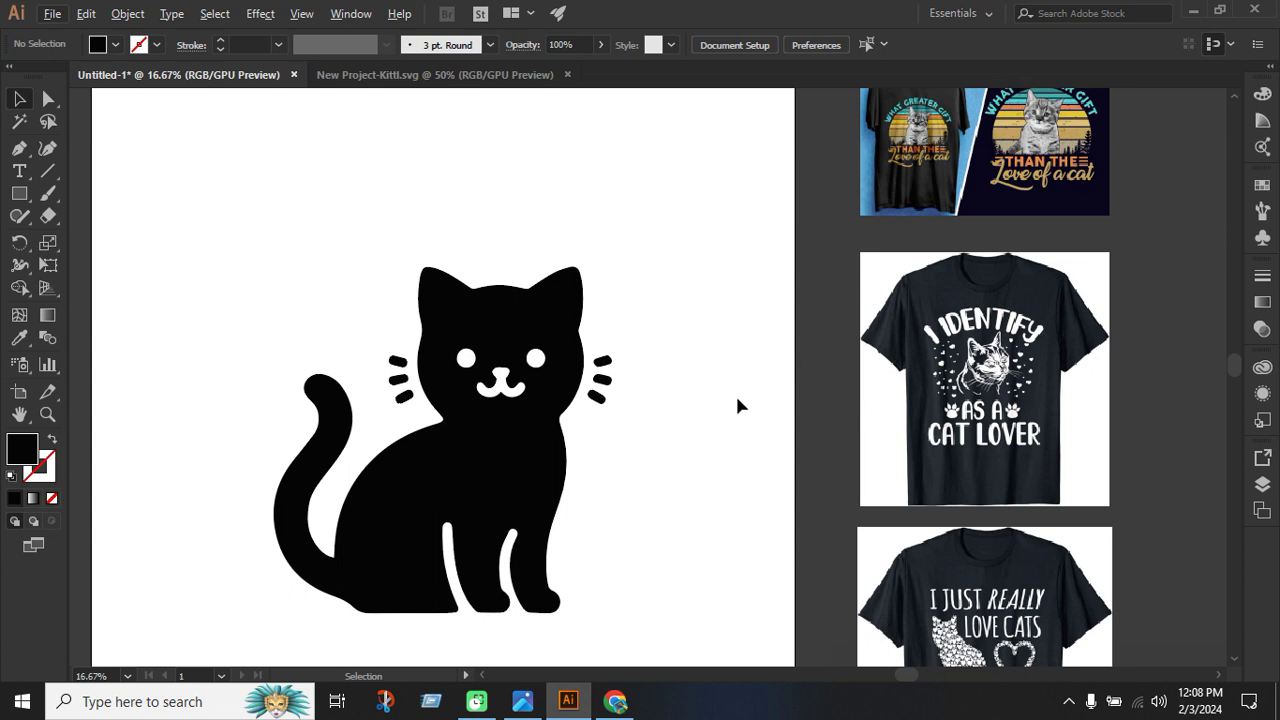
scroll(852, 458, "down", 1)
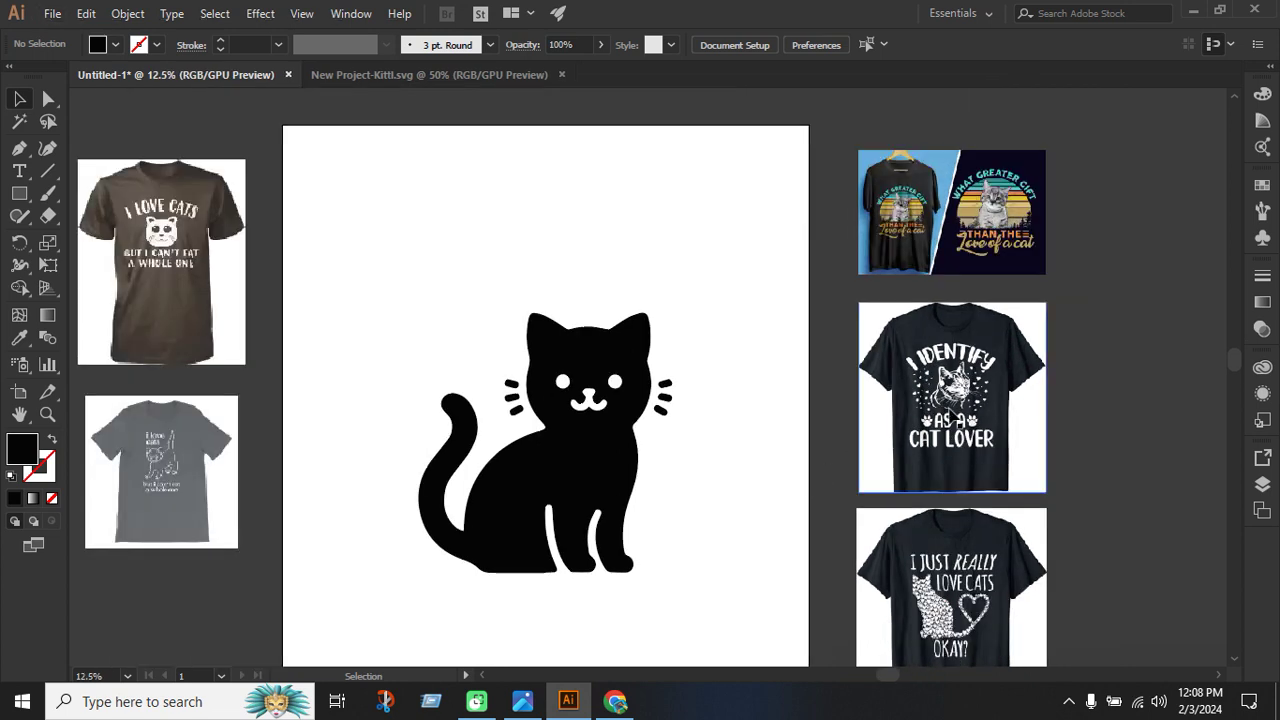
scroll(928, 452, "down", 1)
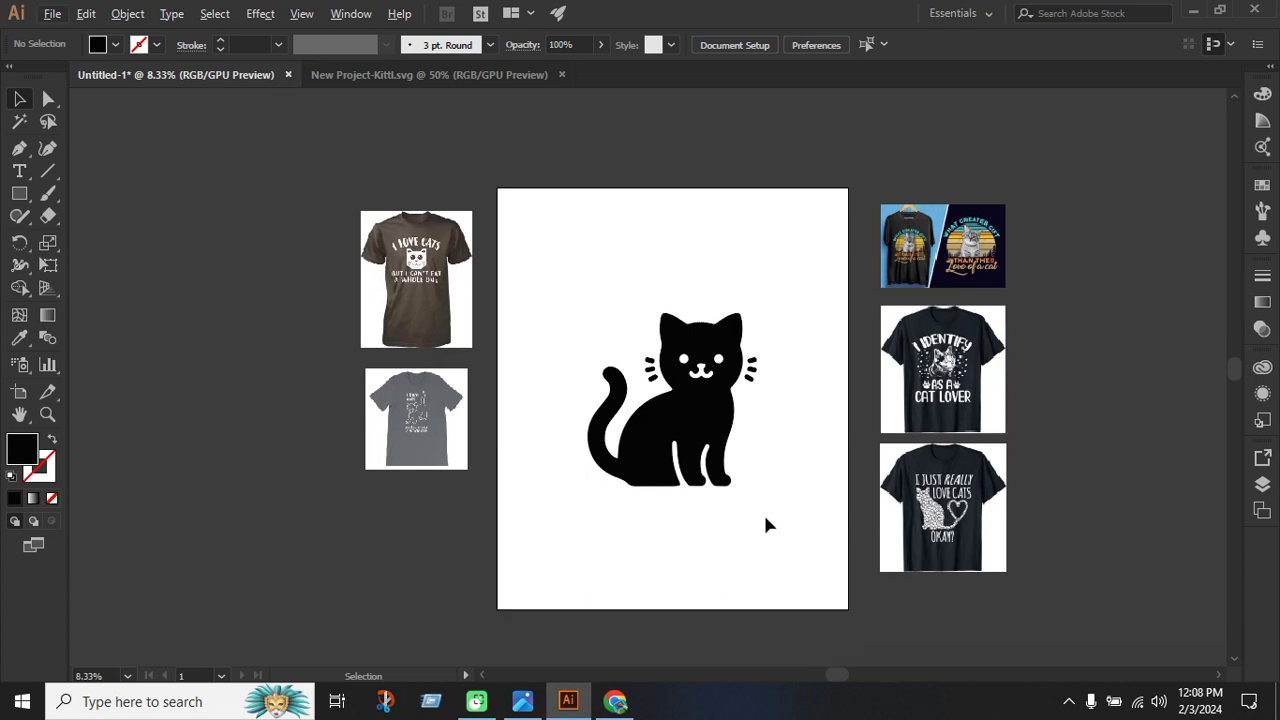
Cover the whole artboard with a black rectangle, placed behind all other artwork and locked as the background.
left_click_drag(25, 196, 84, 194)
left_click_drag(496, 186, 848, 608)
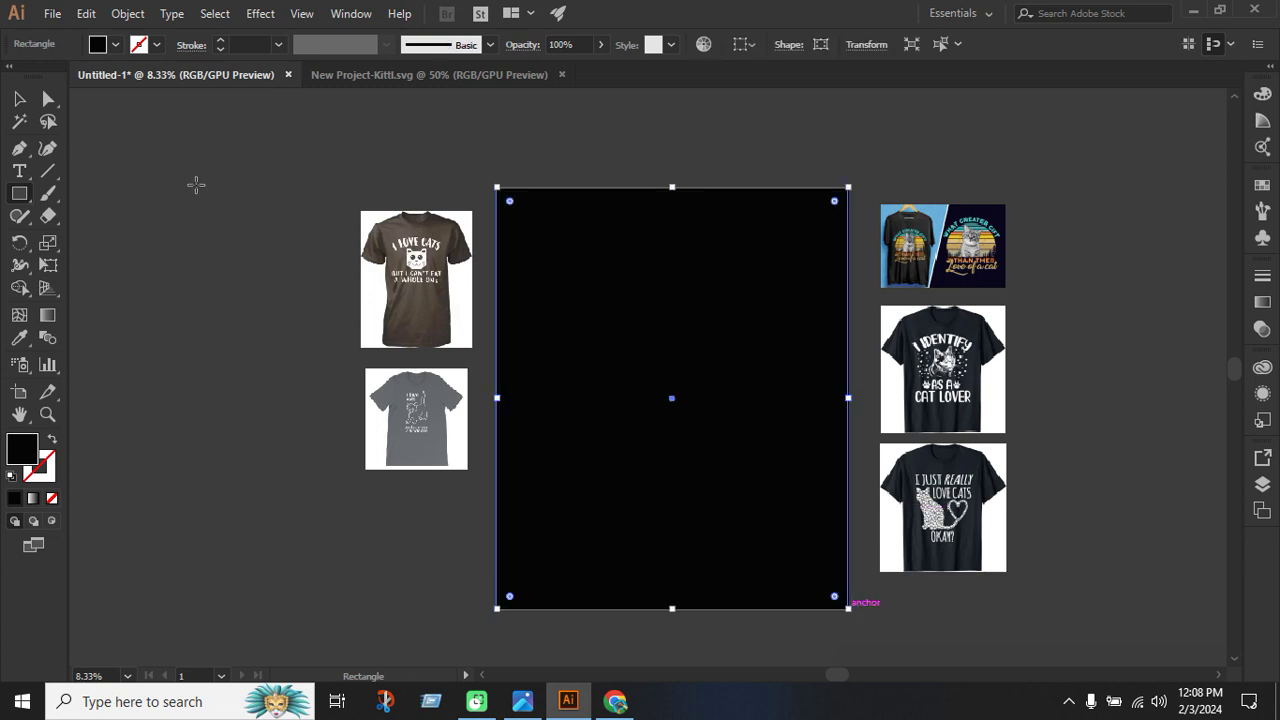
left_click(21, 102)
right_click(618, 268)
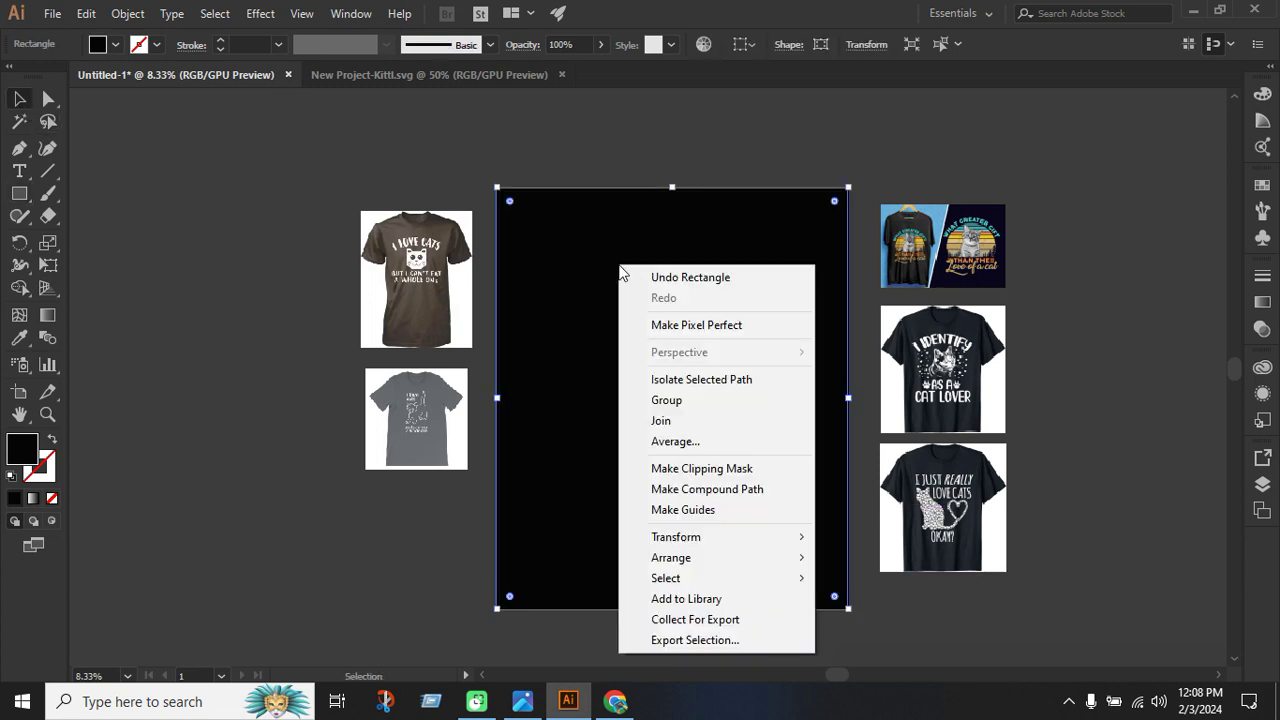
mouse_move(802, 576)
left_click(870, 620)
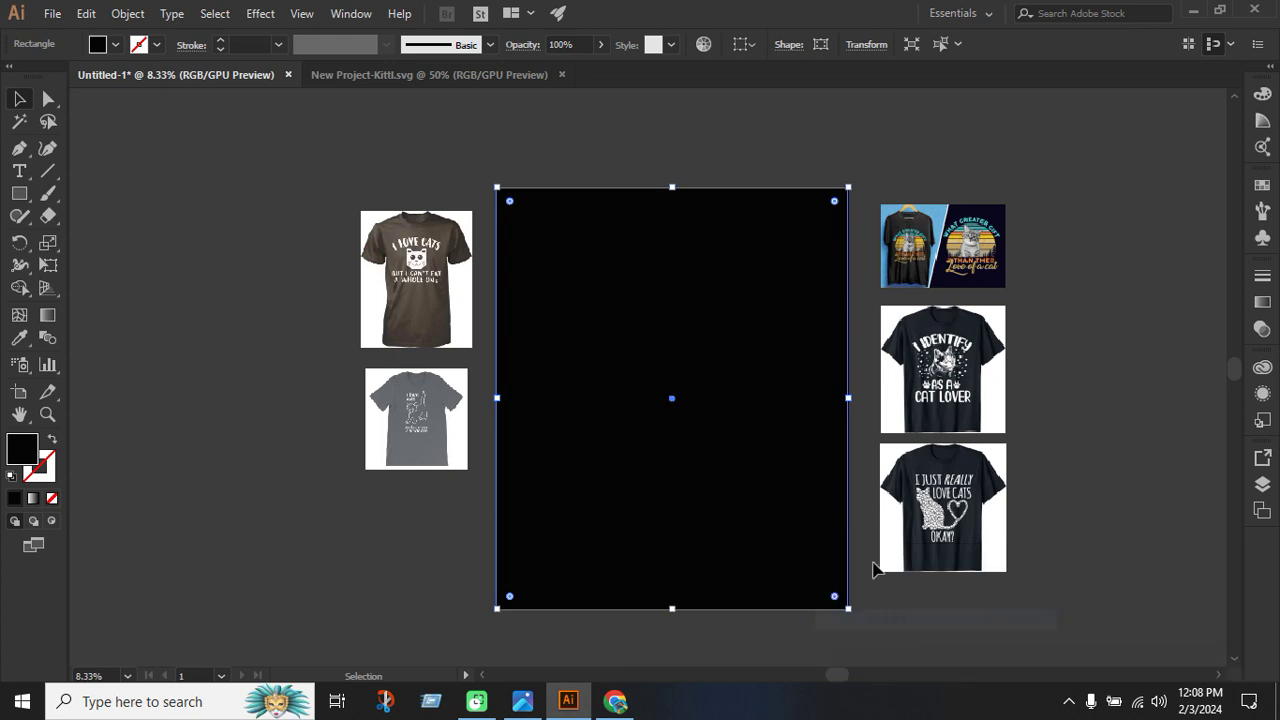
key("ctrl+2")
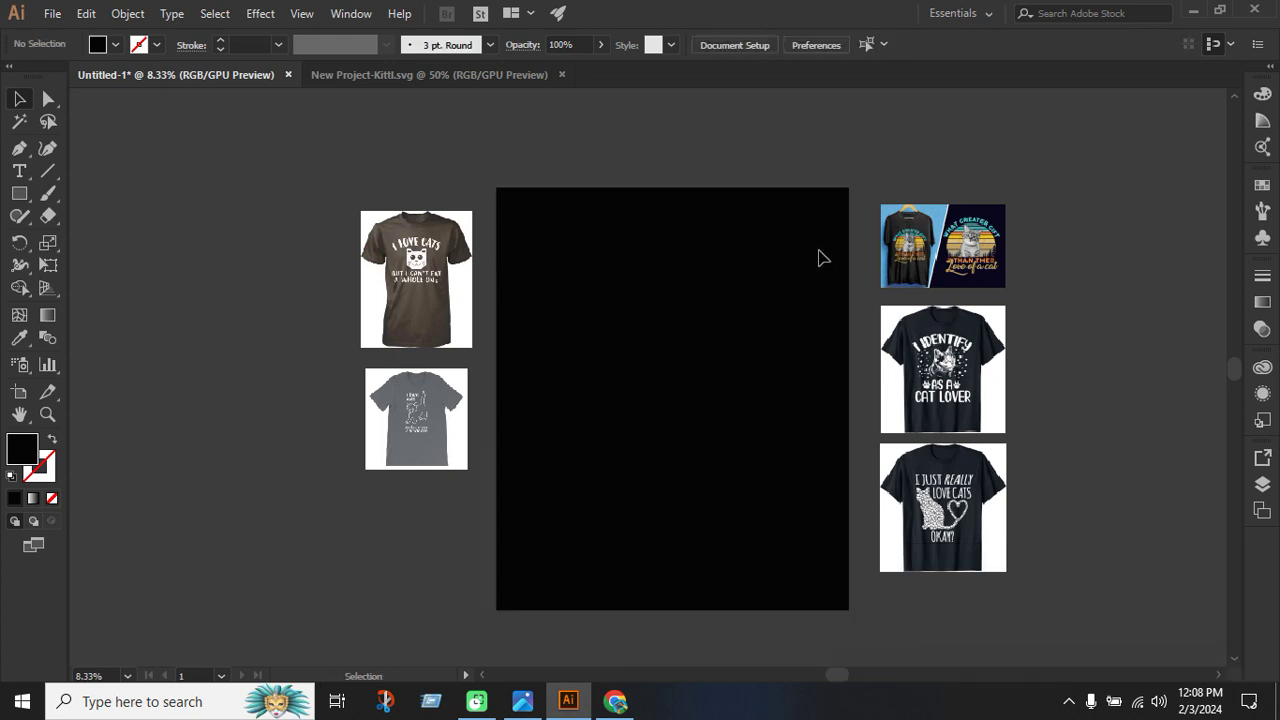
Change the fill of the cat group on the black background to red.
key("ctrl+v")
left_click(116, 44)
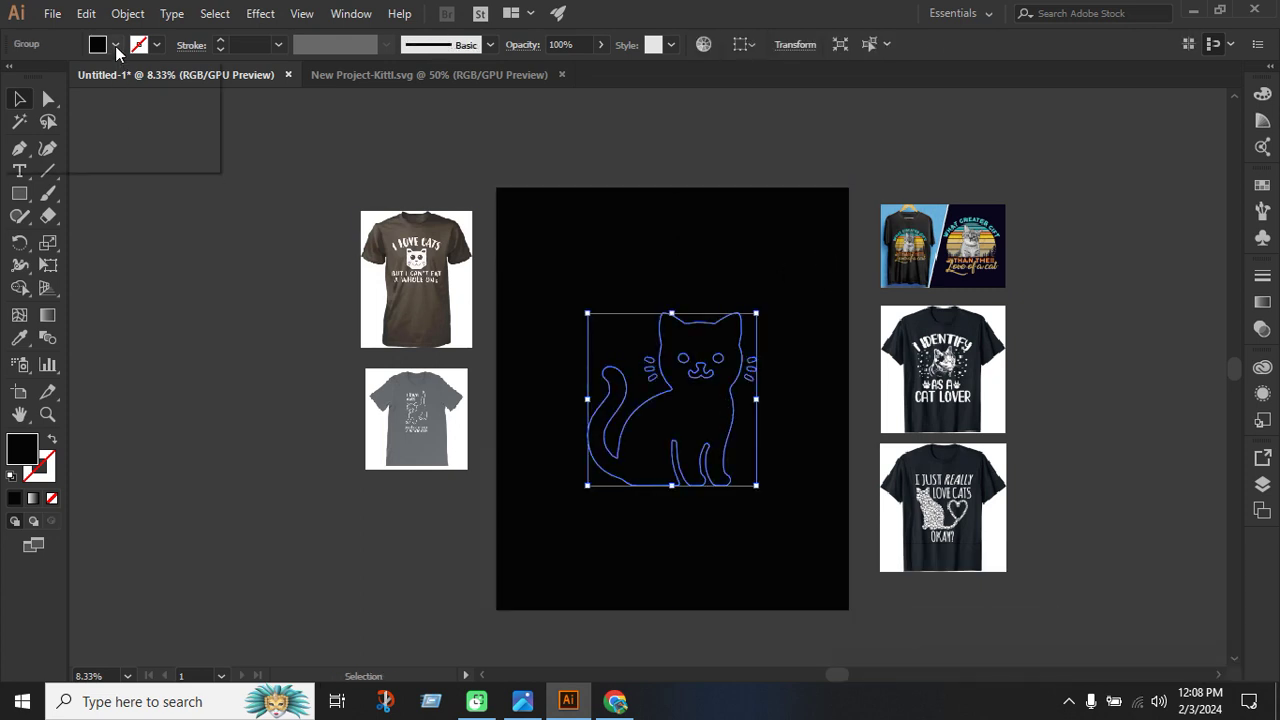
left_click(63, 77)
left_click(854, 506)
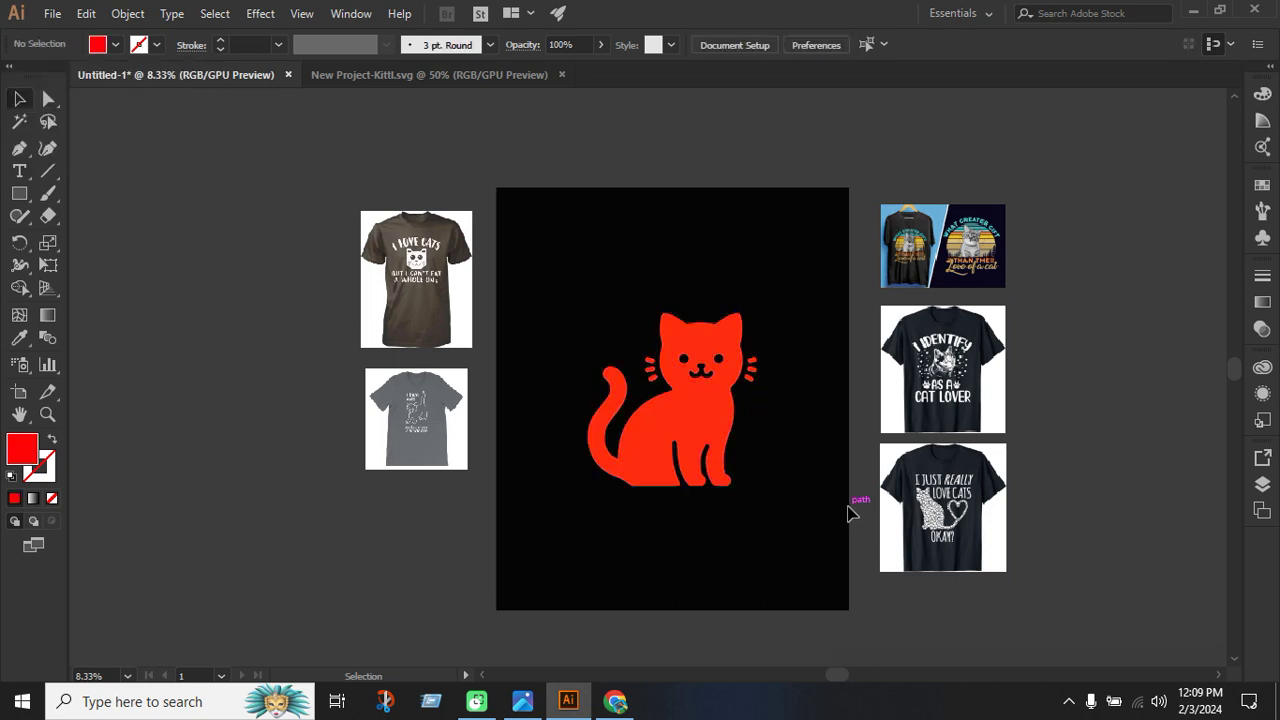
Scale the red cat down slightly about its center, keeping its proportions.
scroll(730, 480, "up", 1)
scroll(626, 355, "down", 1)
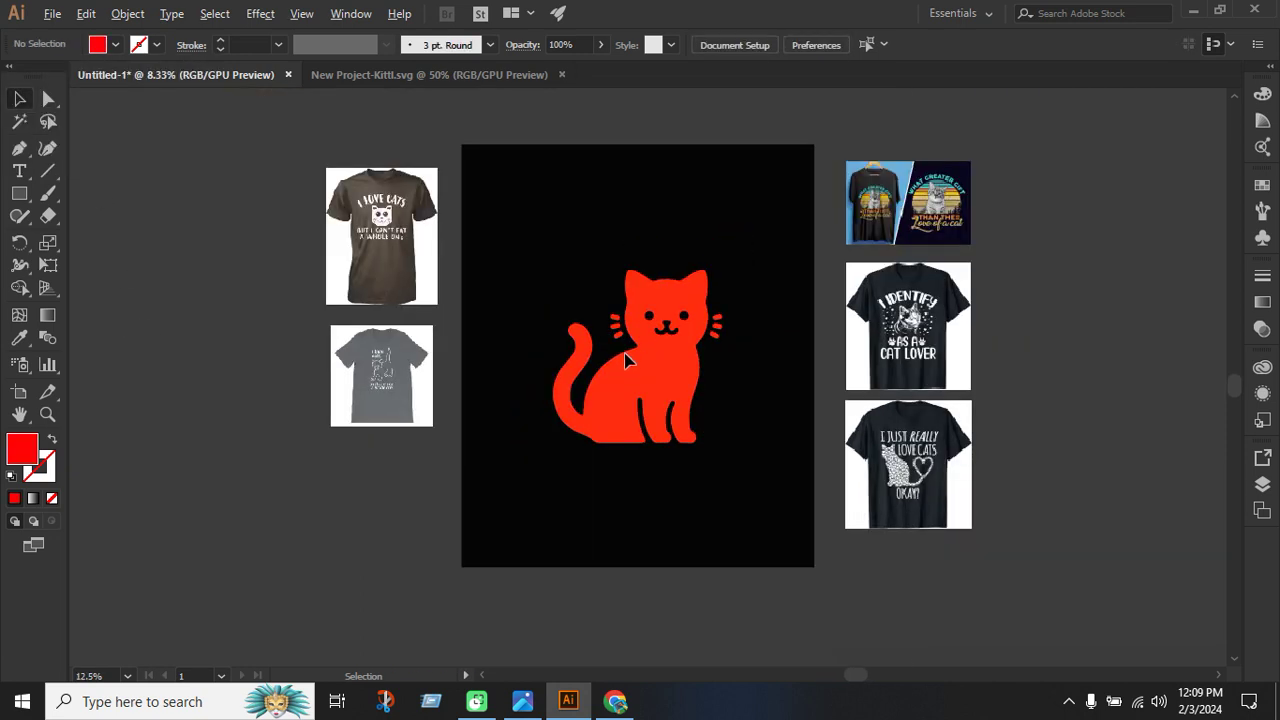
left_click(695, 365)
left_click_drag(724, 270, 715, 277)
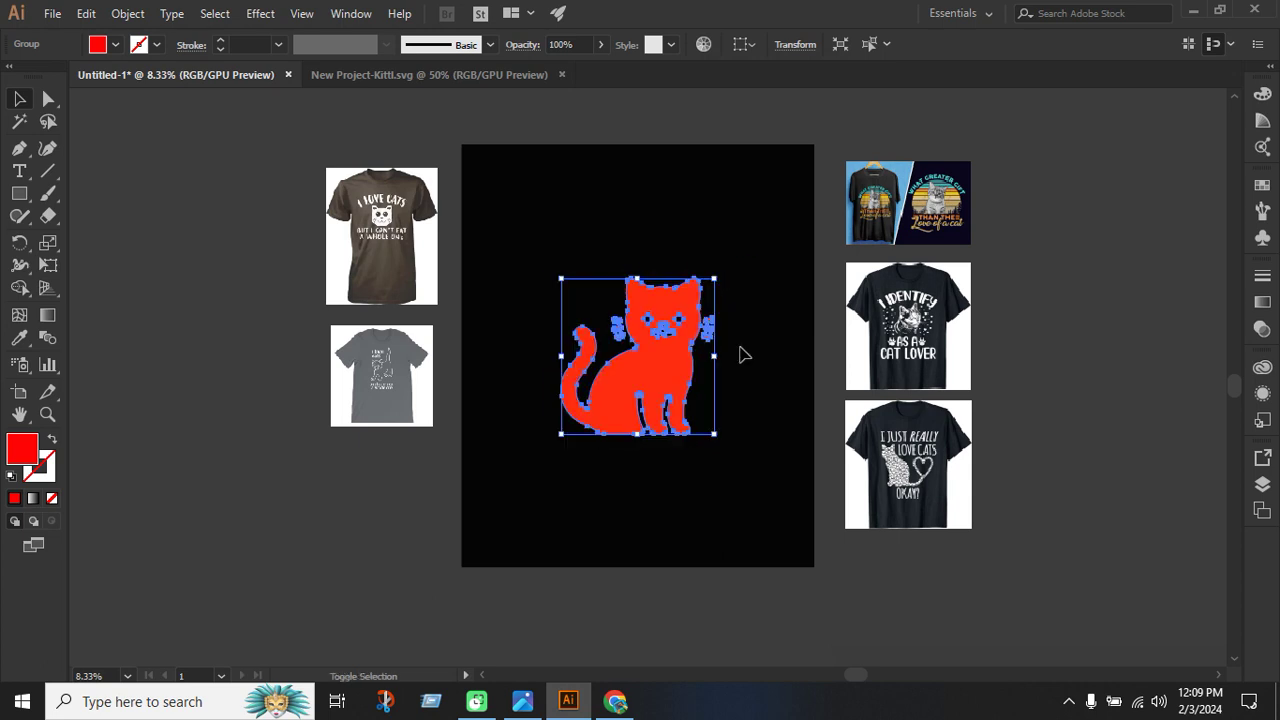
left_click(760, 426)
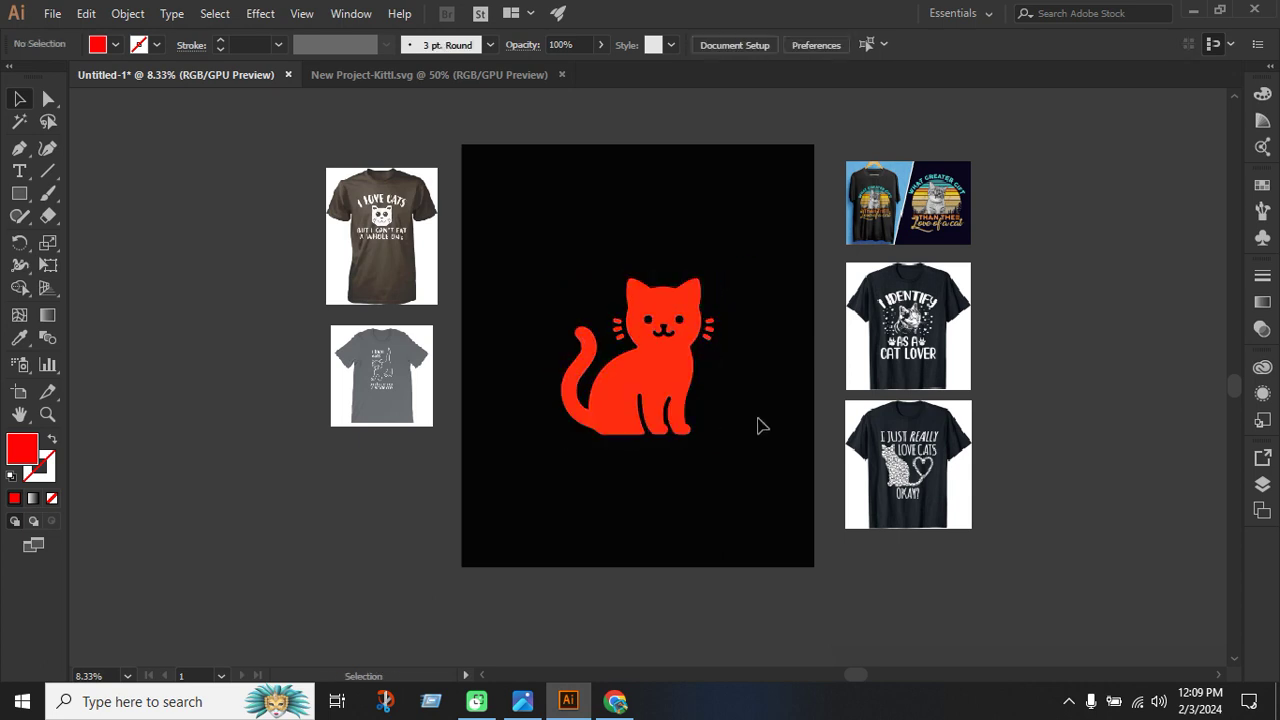
Check the brown shirt reference, switch to Chrome, and open the two bookmarked trademark search sites in new tabs, bringing up Trademarkia.
scroll(331, 225, "up", 3)
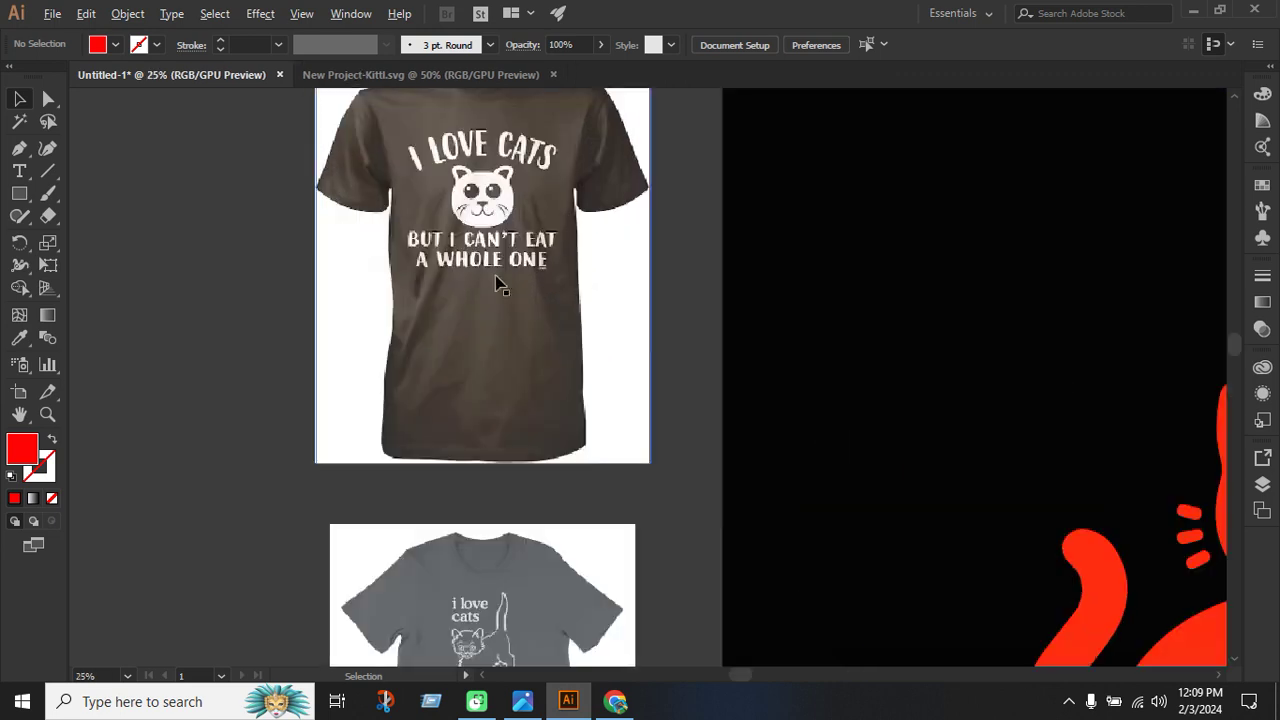
scroll(545, 255, "up", 1)
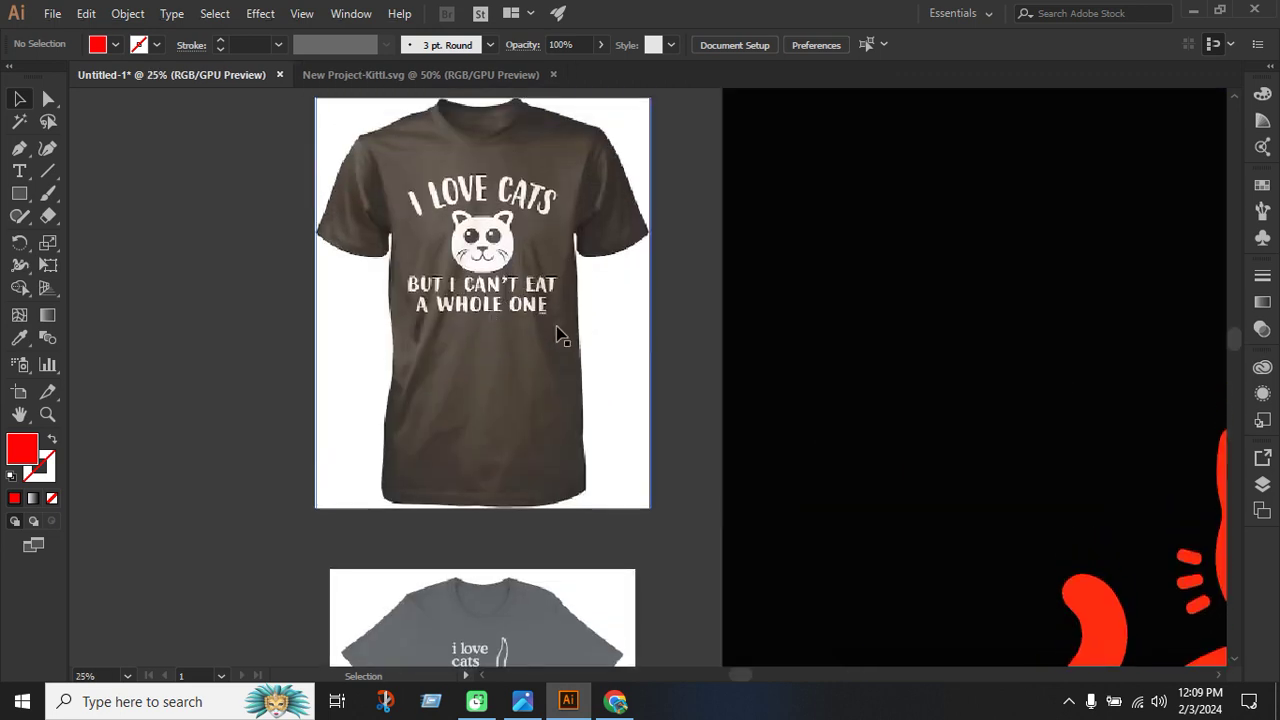
scroll(395, 298, "down", 3)
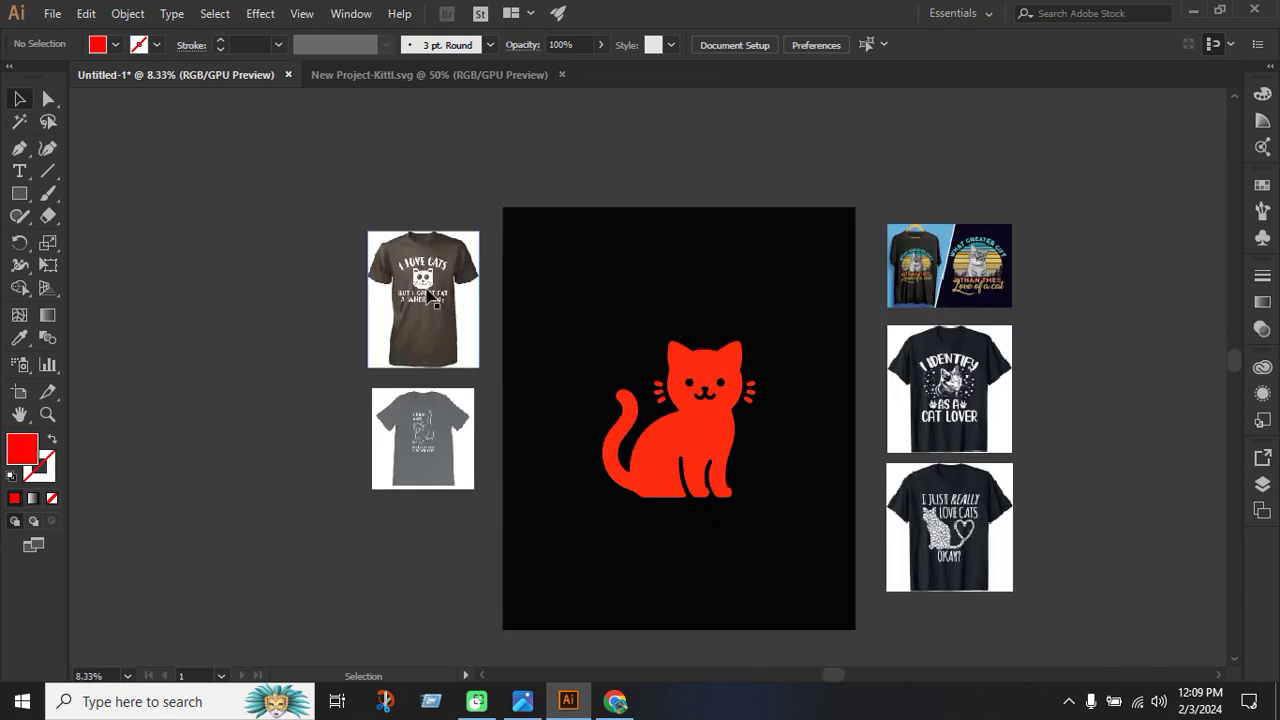
scroll(428, 291, "up", 1)
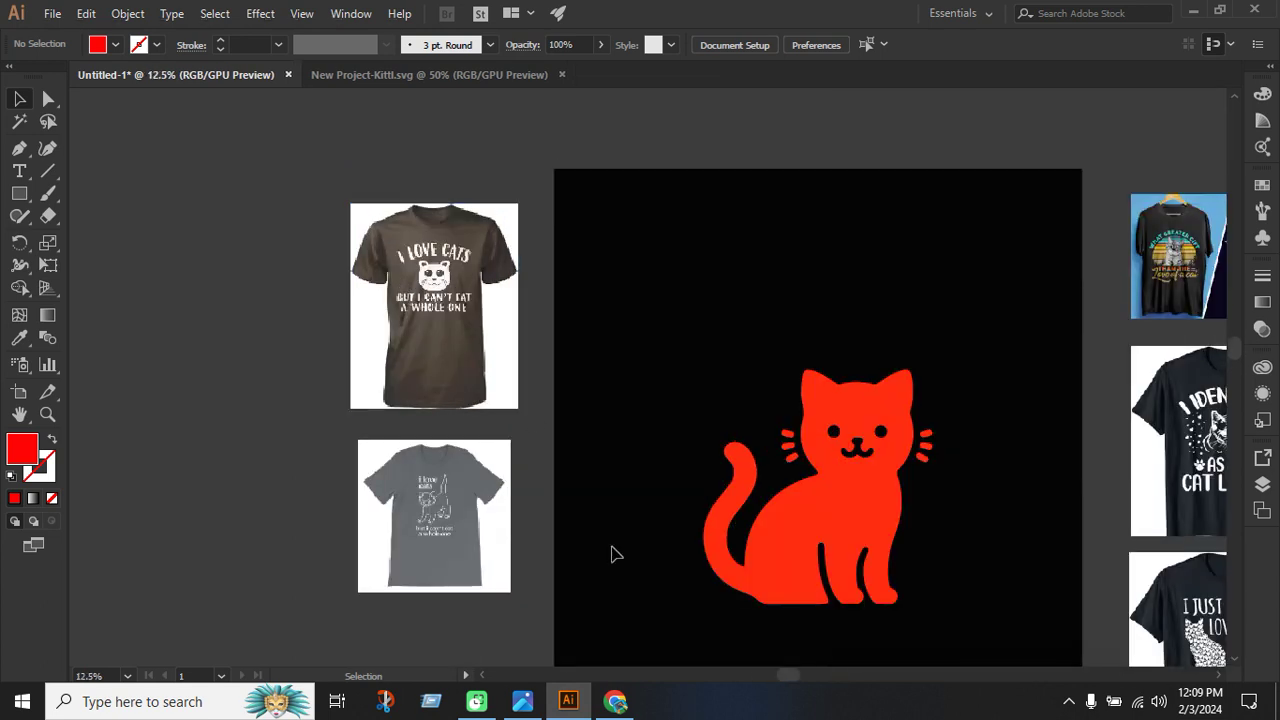
left_click(615, 701)
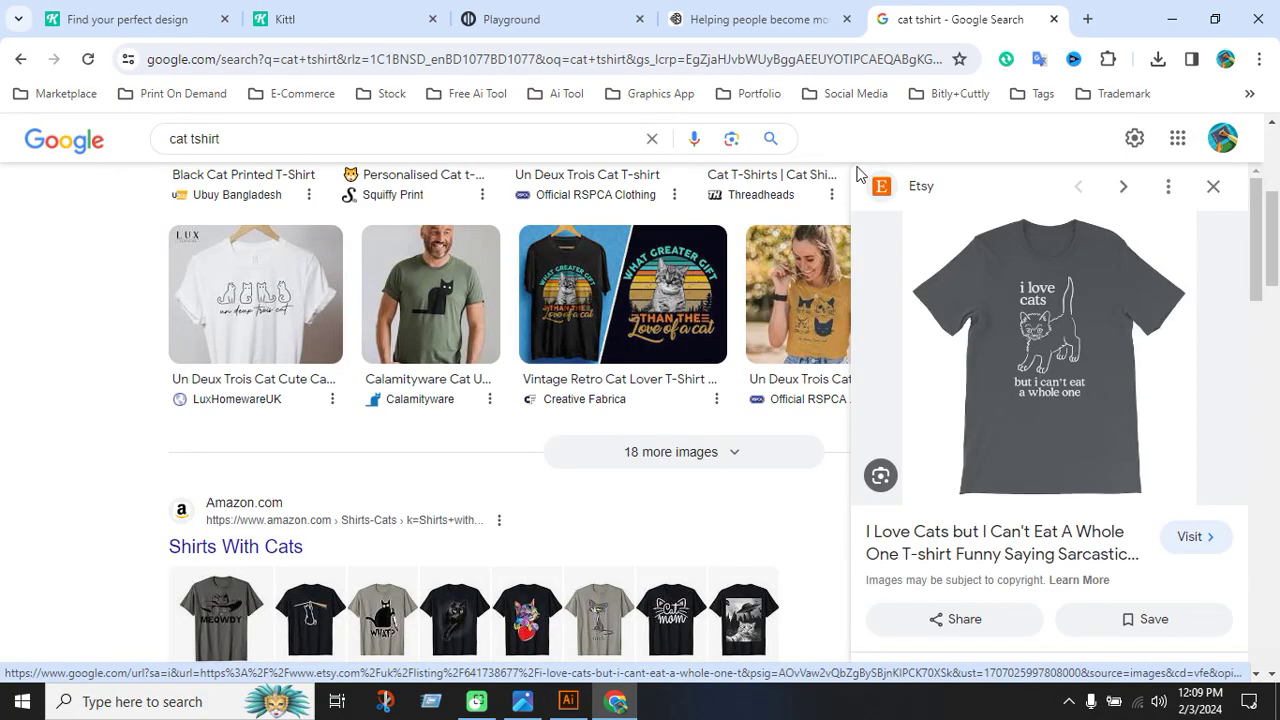
left_click(1087, 19)
left_click(1111, 94)
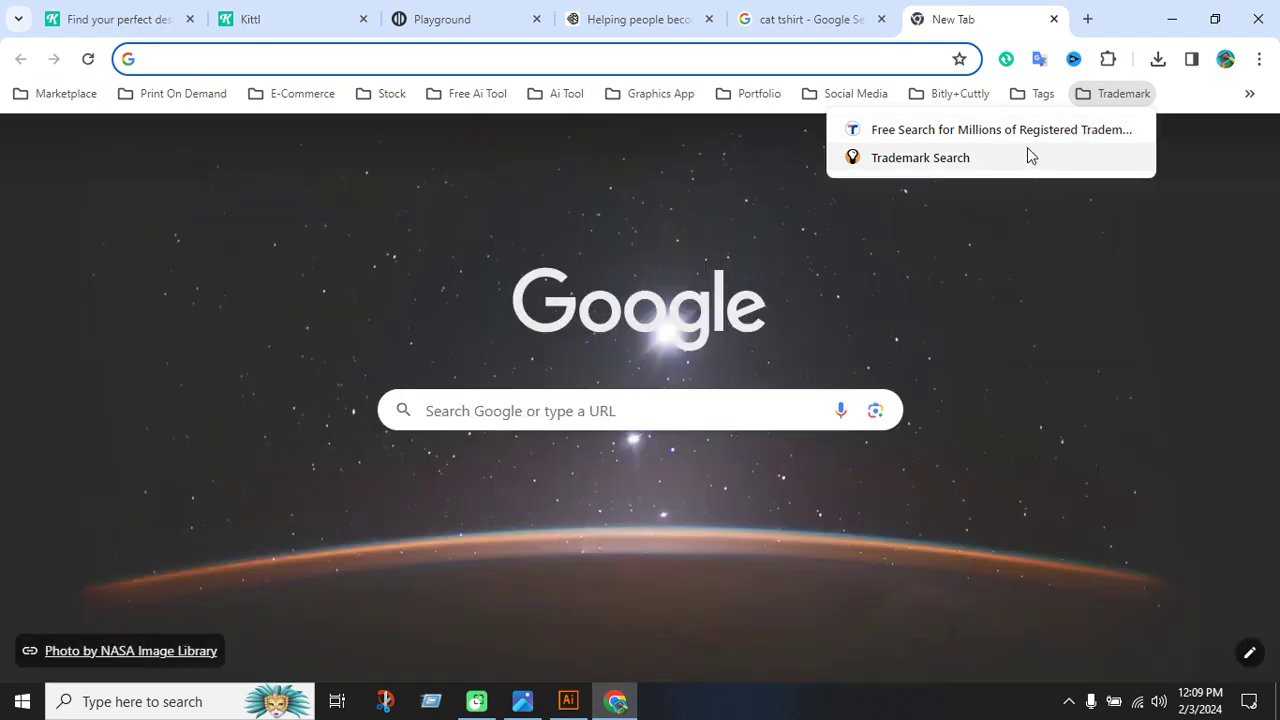
middle_click(1025, 145)
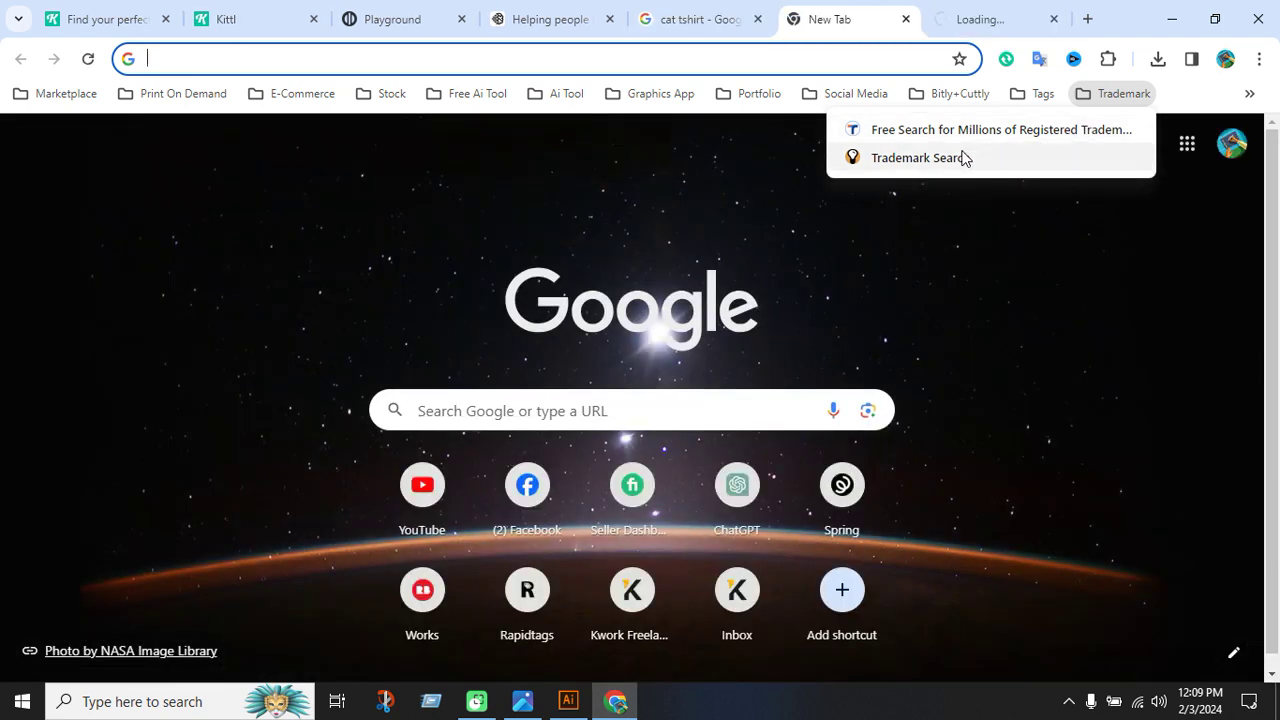
middle_click(962, 160)
left_click(877, 20)
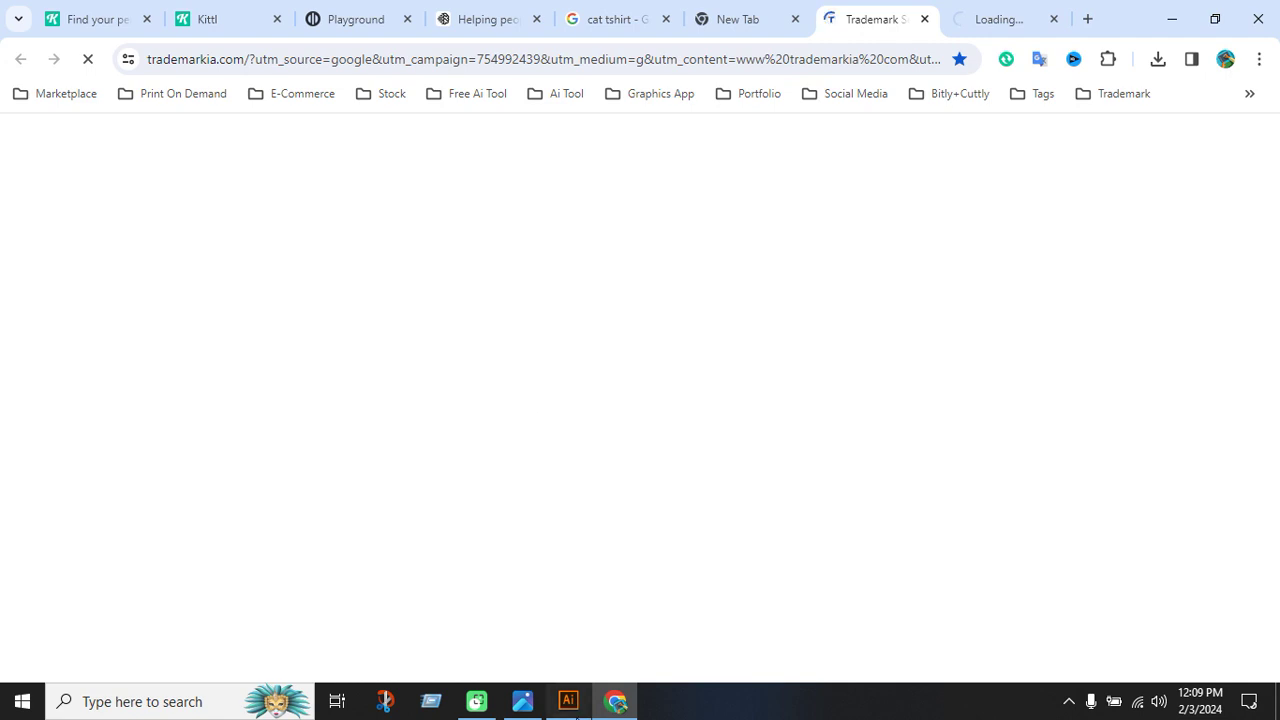
Return to Illustrator and read the slogan on the brown "I Love Cats" shirt reference, checking that Trademarkia has loaded in Chrome.
left_click(568, 700)
scroll(475, 268, "up", 2)
scroll(527, 275, "up", 2)
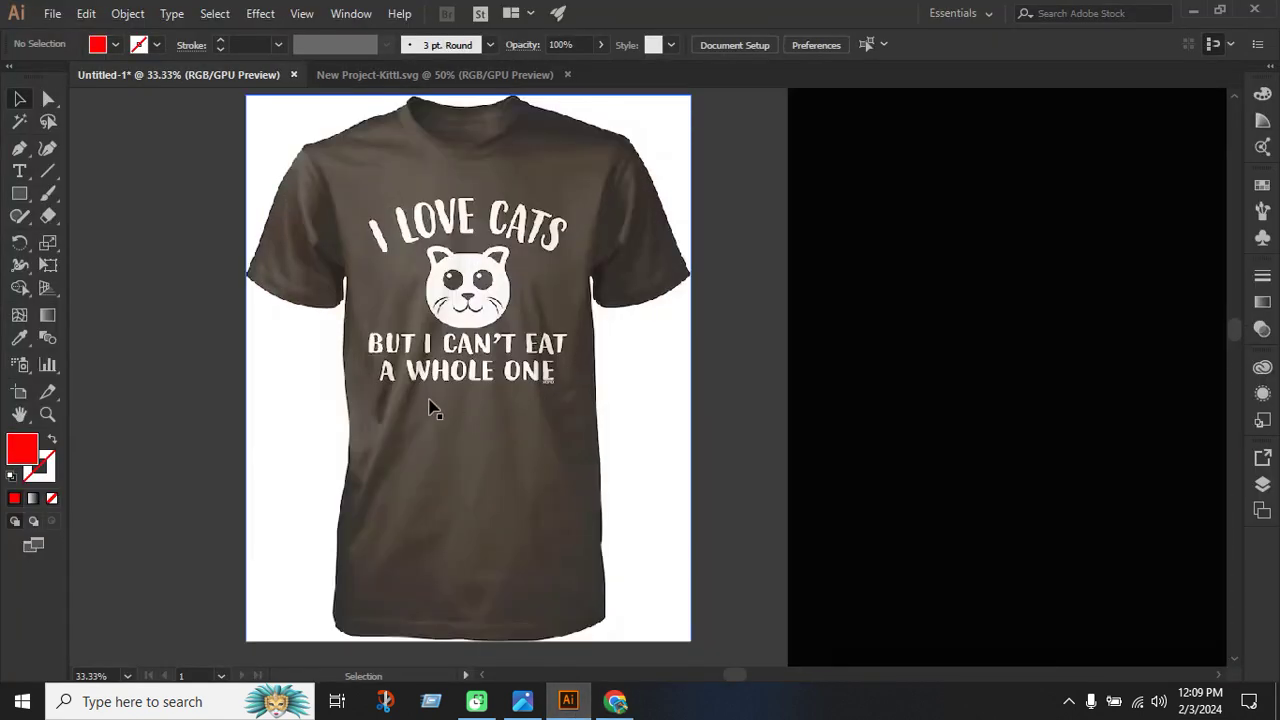
scroll(432, 397, "down", 3)
left_click(615, 701)
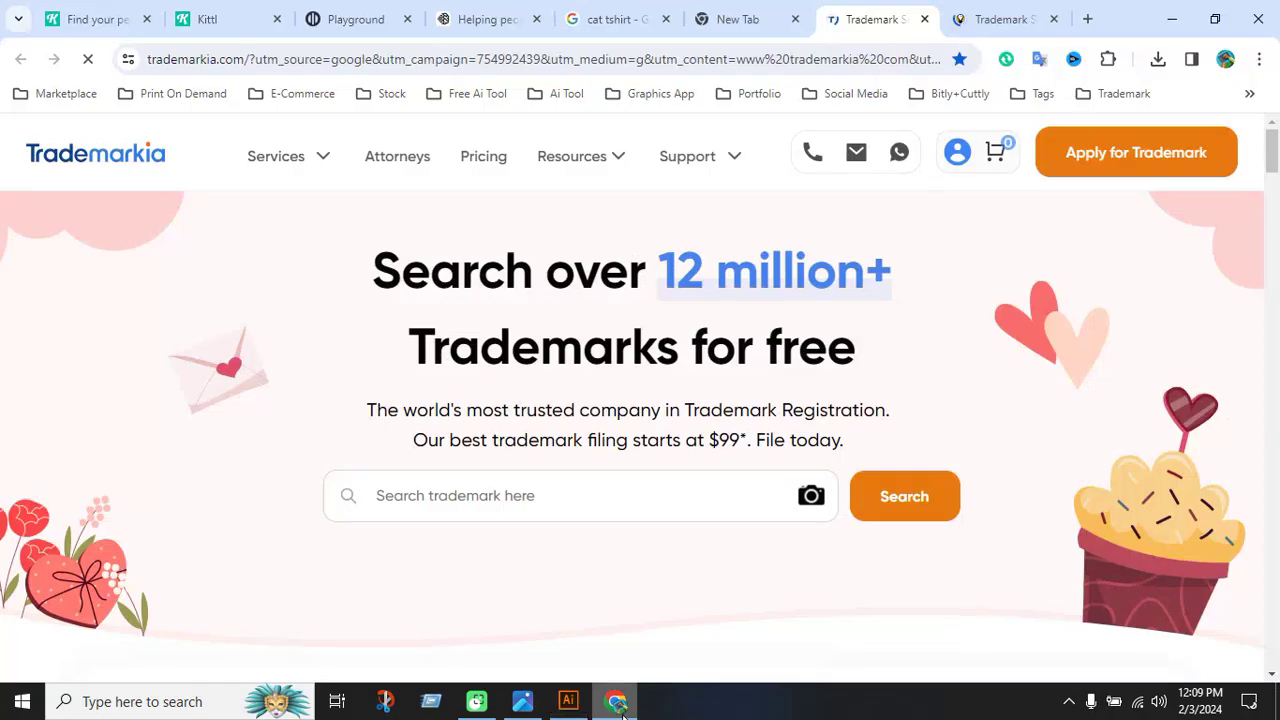
left_click(568, 700)
scroll(334, 480, "up", 2)
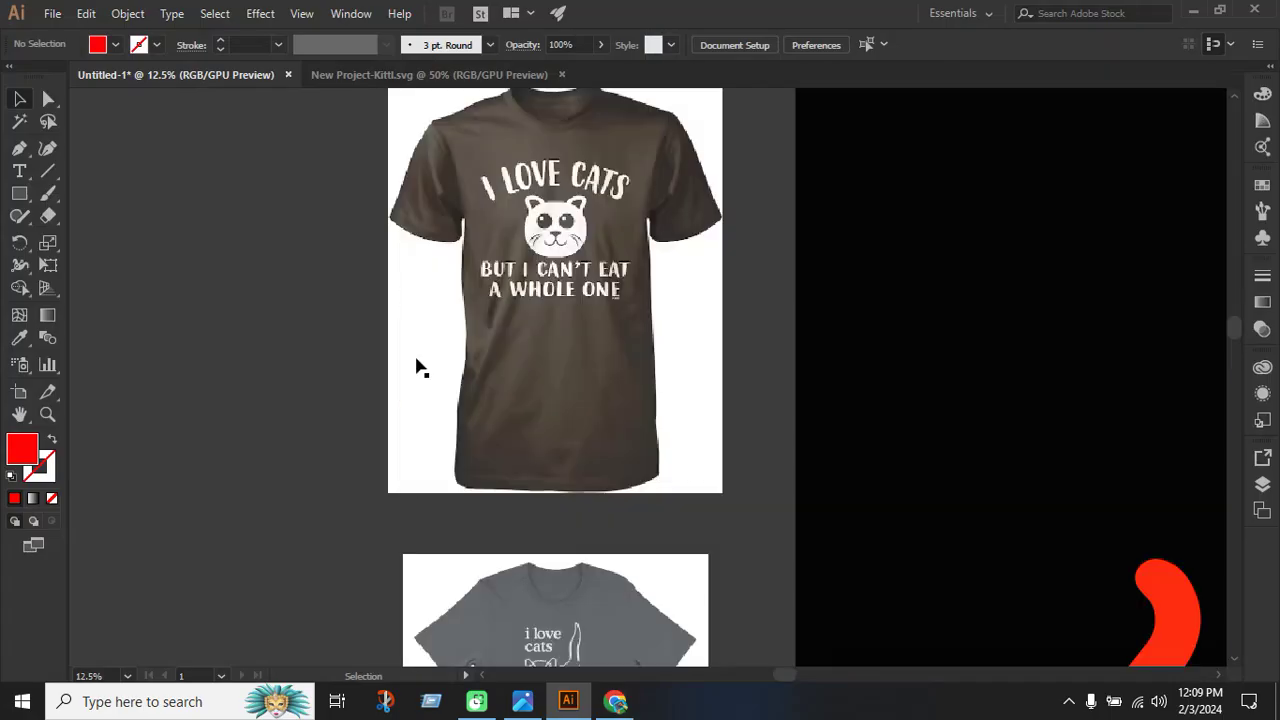
Add a line of placeholder point text in the empty area left of the brown shirt reference and fill it yellow.
left_click(20, 173)
left_click(88, 171)
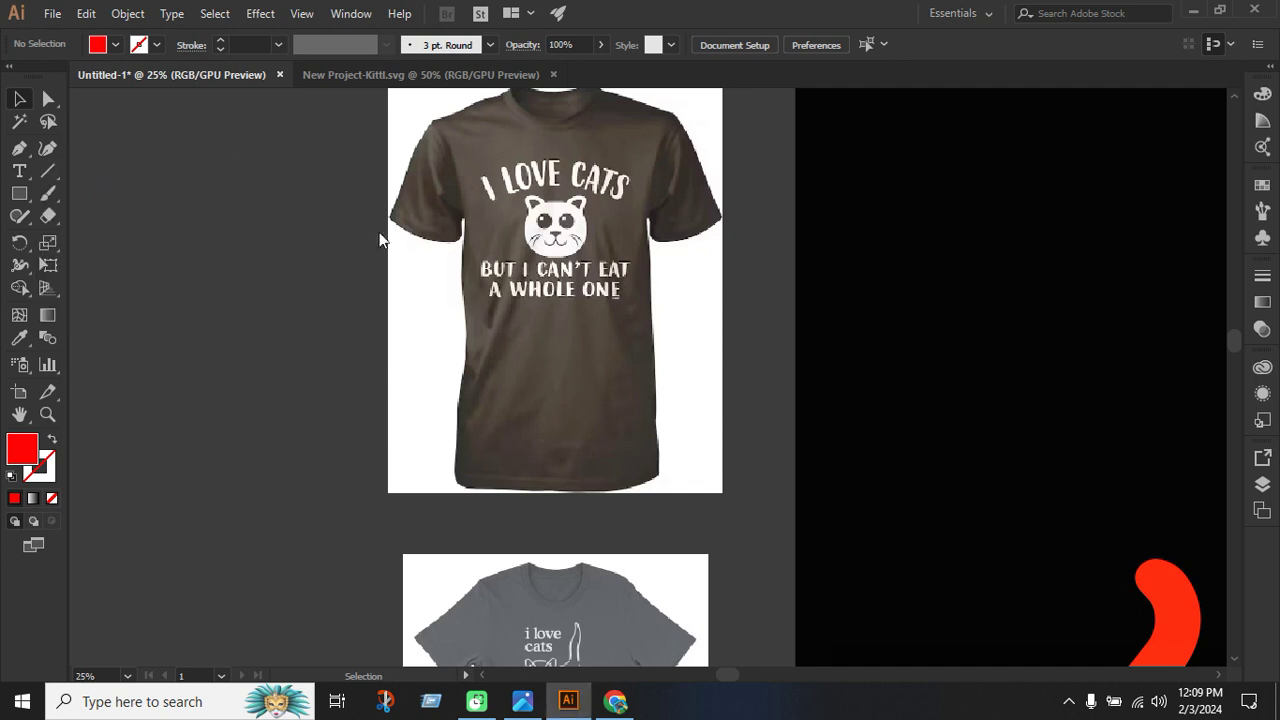
scroll(300, 394, "down", 2)
scroll(289, 314, "up", 2)
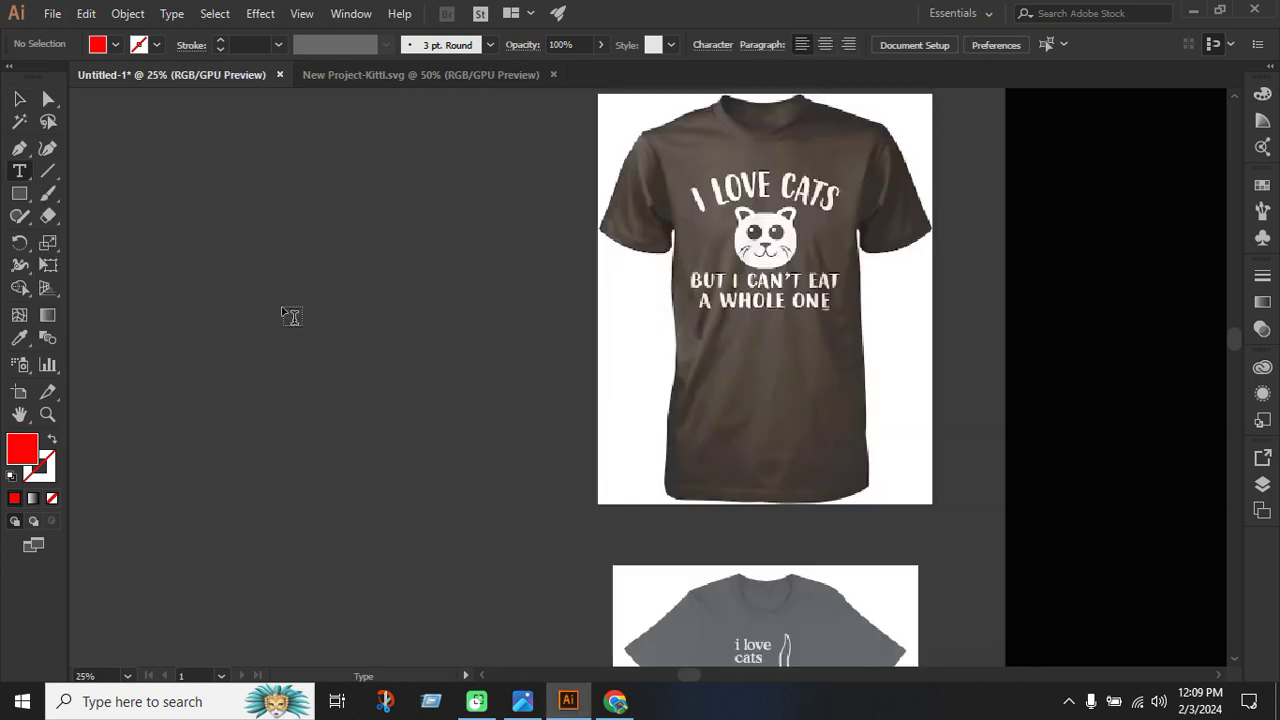
left_click(289, 310)
left_click(117, 47)
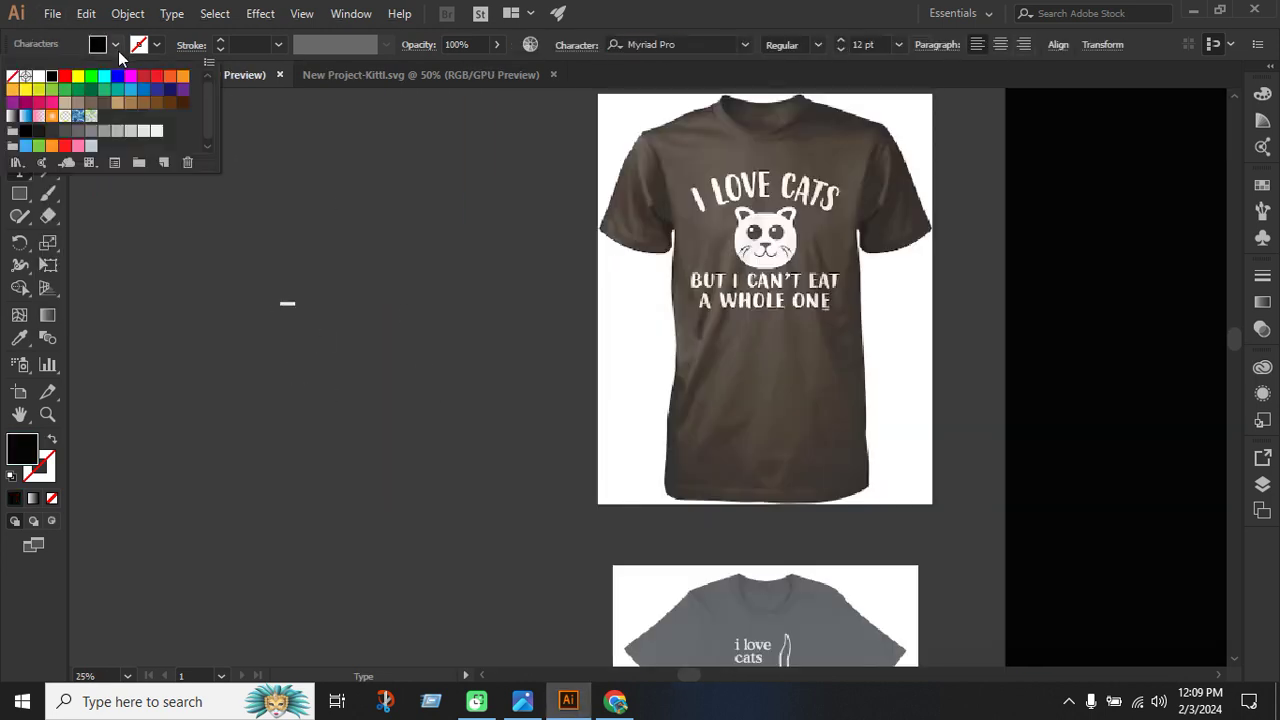
left_click(65, 77)
left_click(77, 77)
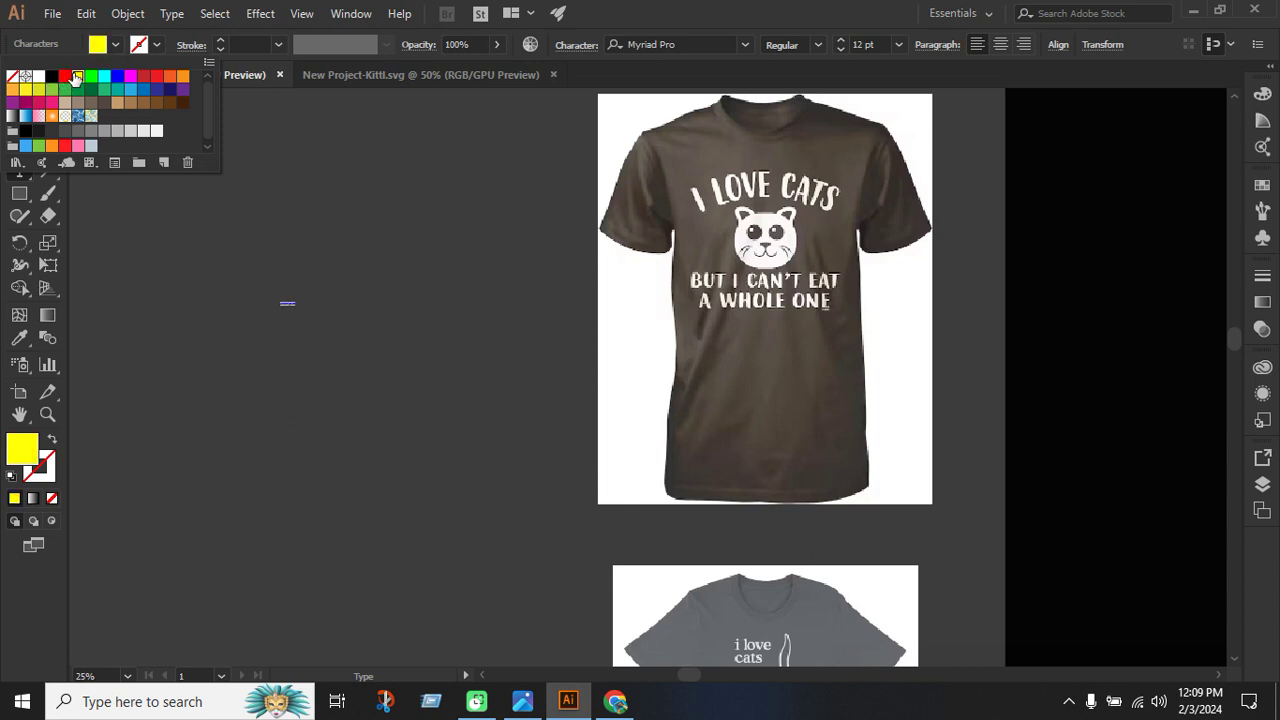
Enlarge the yellow placeholder text to about 185 pt, keeping it left of the brown shirt reference.
key("Escape")
key("Escape")
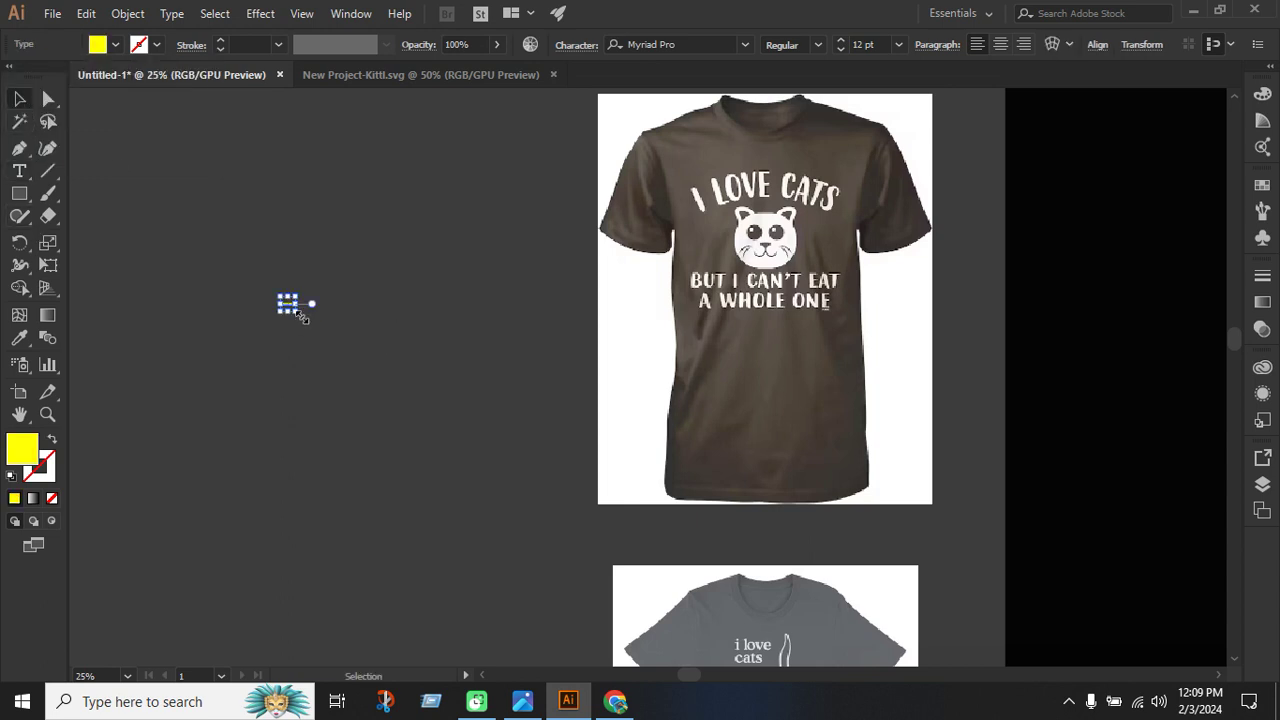
left_click_drag(298, 313, 432, 280)
left_click(430, 372)
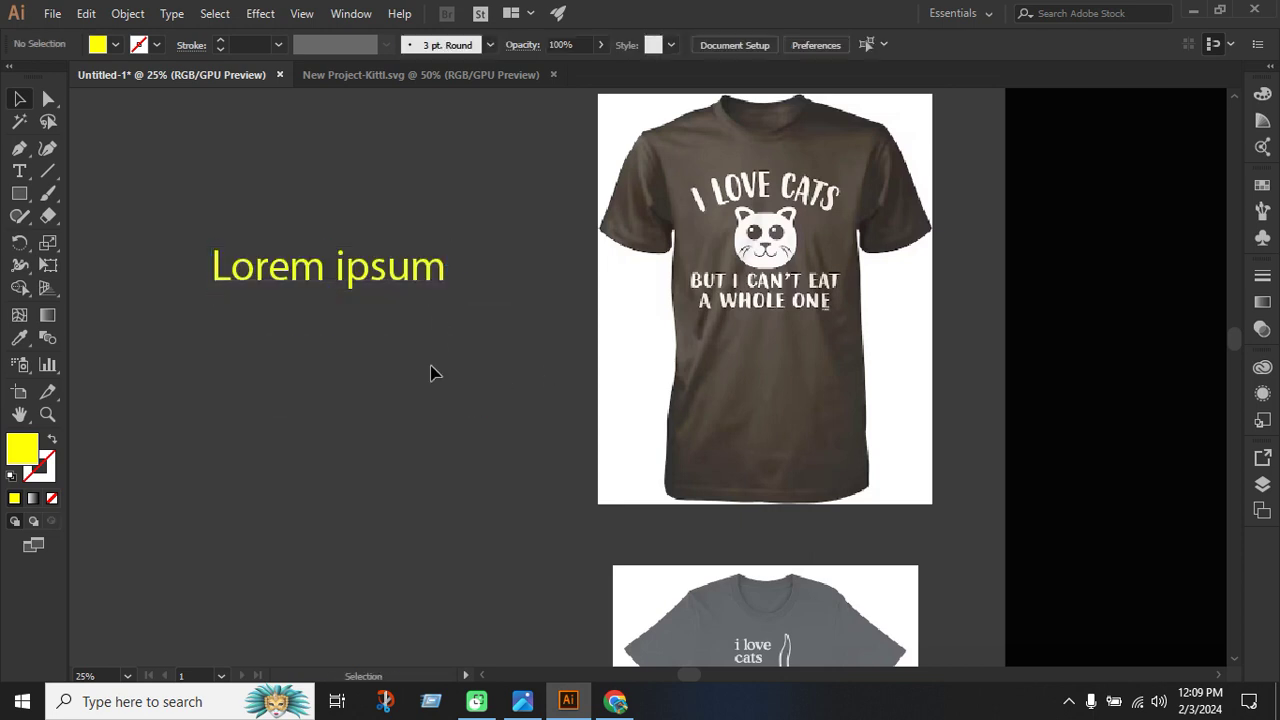
Replace the yellow placeholder text with the slogan "I love cat but i can't eat a whole one".
left_click_drag(19, 171, 103, 175)
left_click_drag(212, 267, 507, 277)
key("BackSpace")
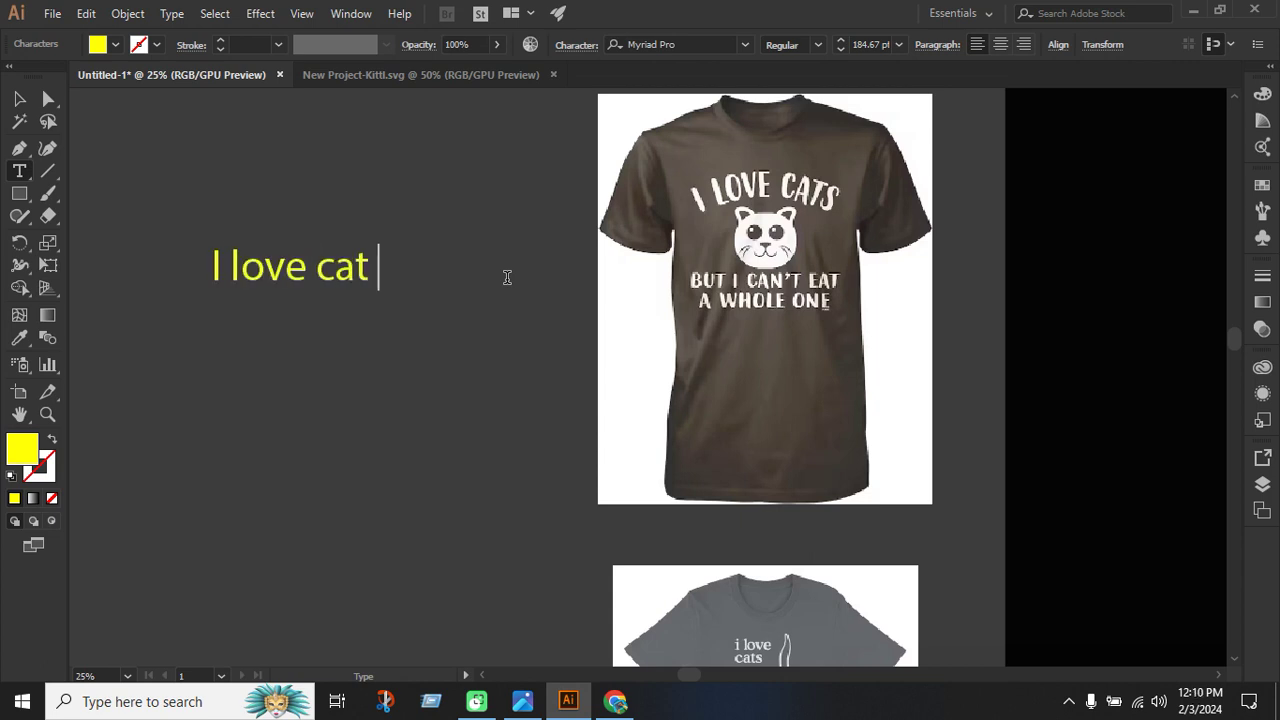
type("I love cat but")
type("i can")
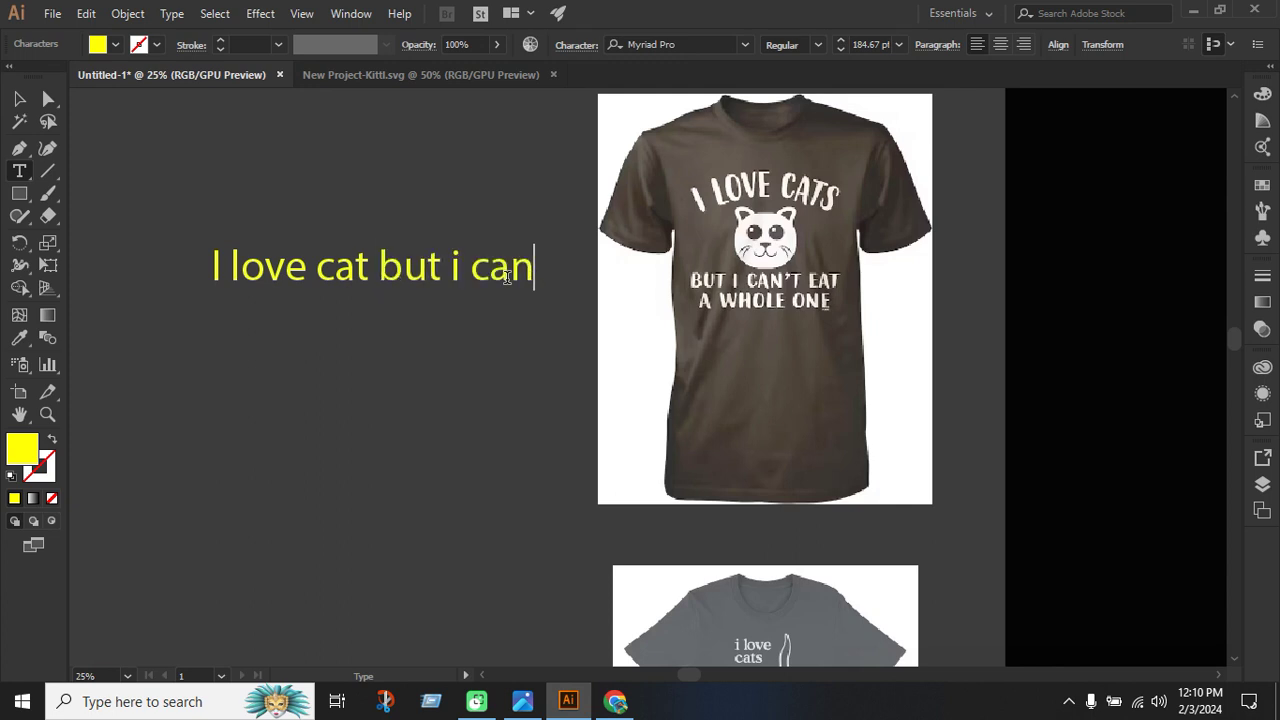
type("'t e")
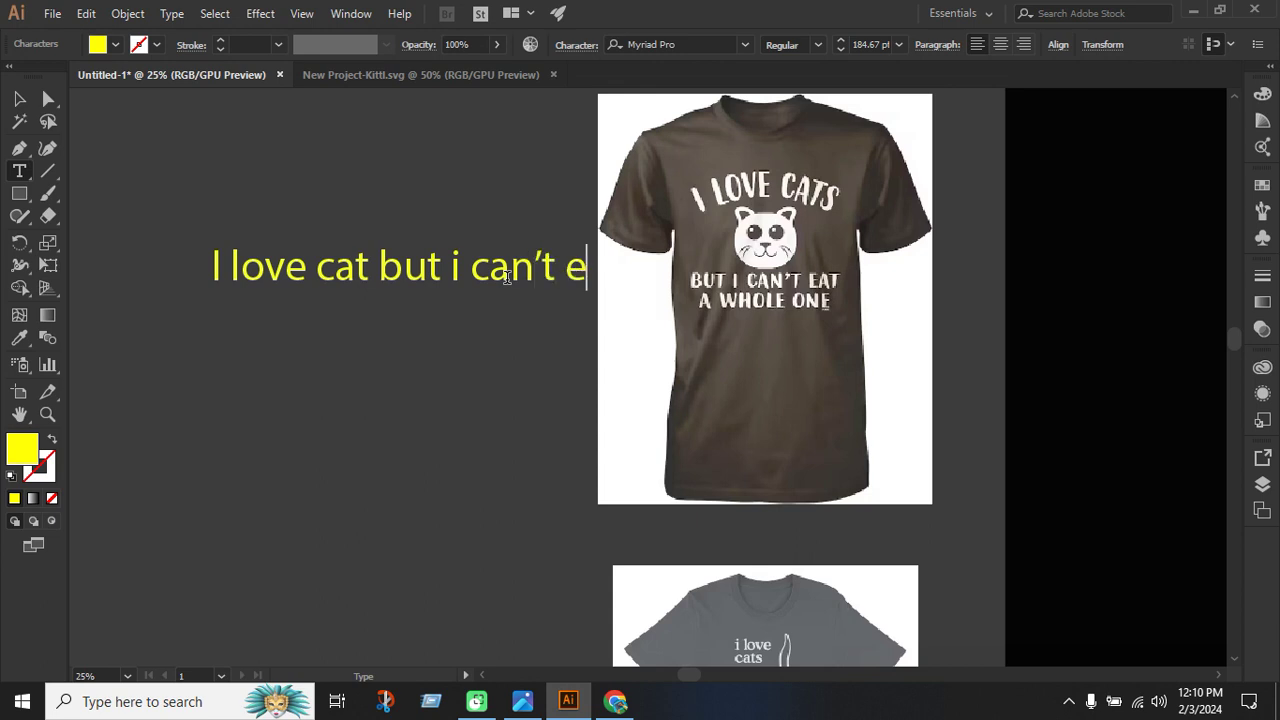
type("at a wh")
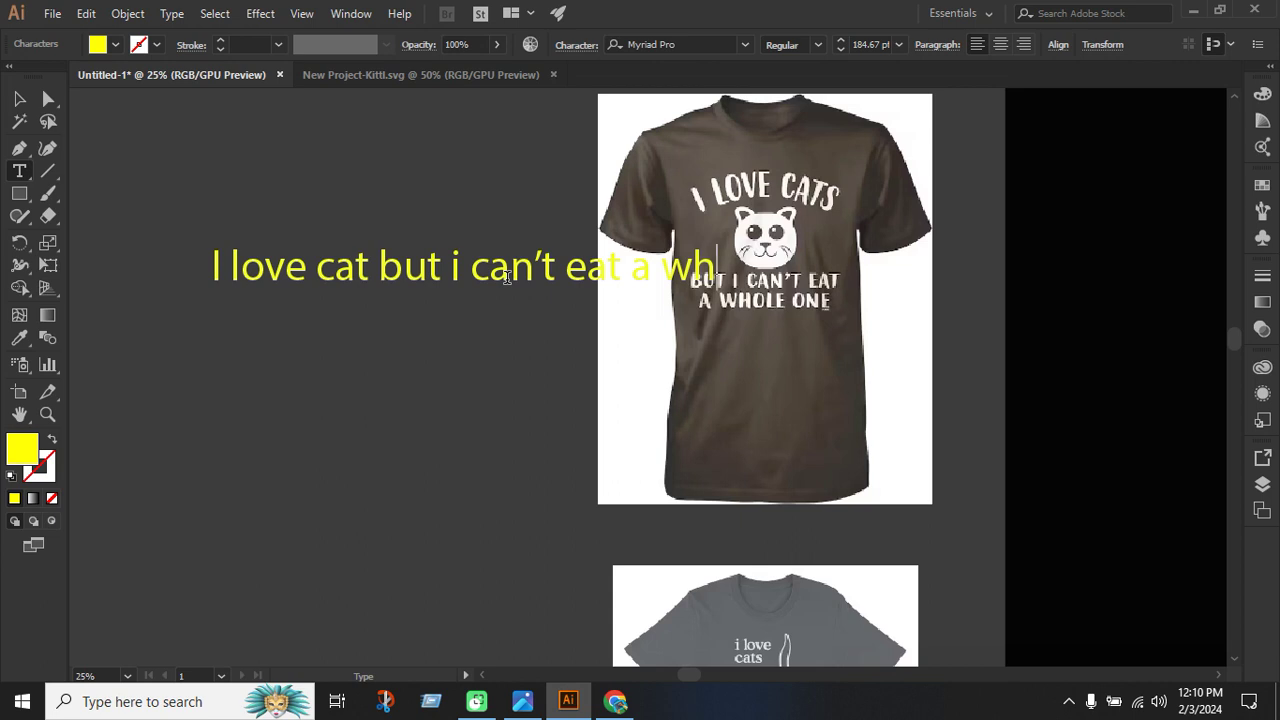
type("ole one")
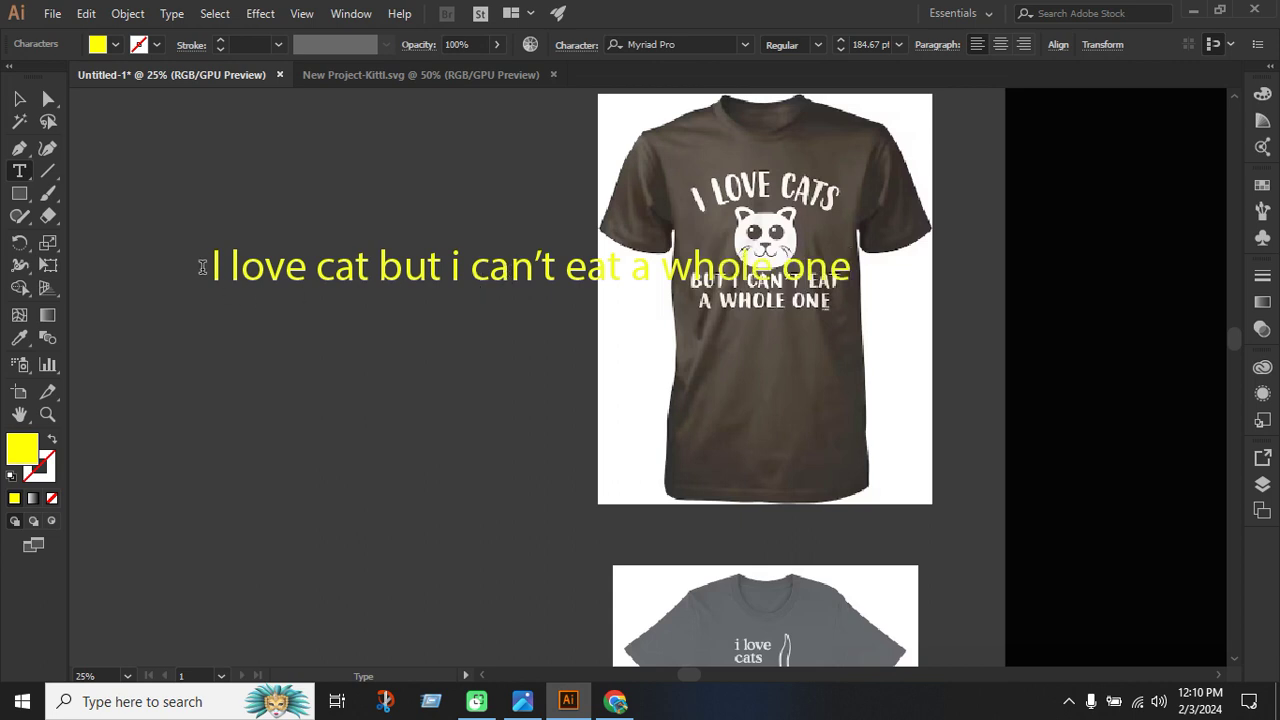
Copy the whole slogan, switch to Chrome, and paste it into Trademarkia's trademark search.
left_click_drag(202, 268, 871, 285)
key("ctrl+c")
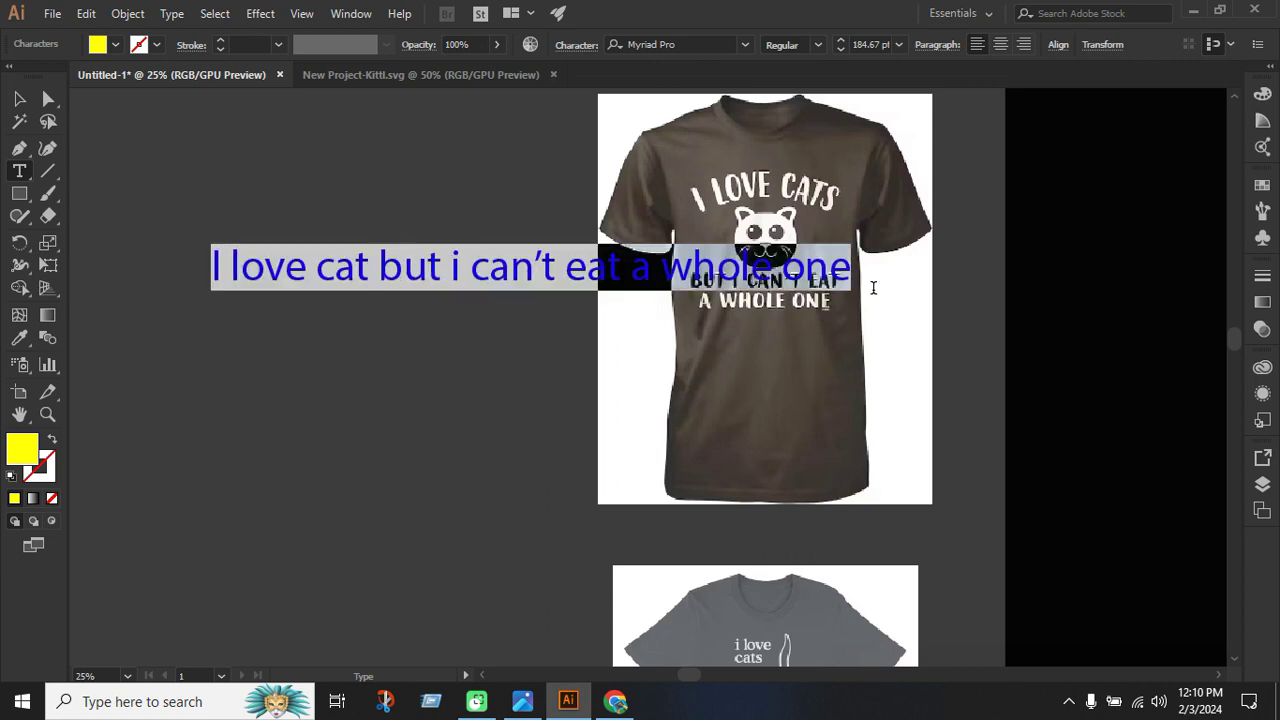
key("alt+Tab")
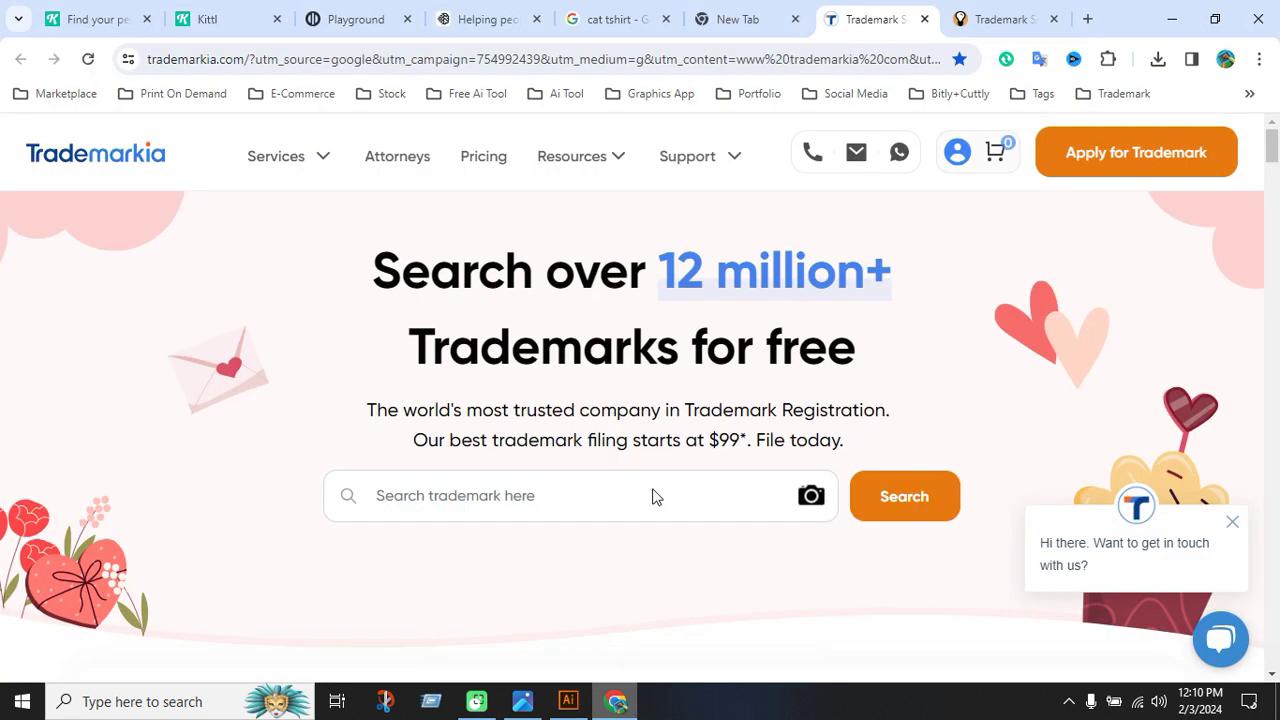
left_click(544, 497)
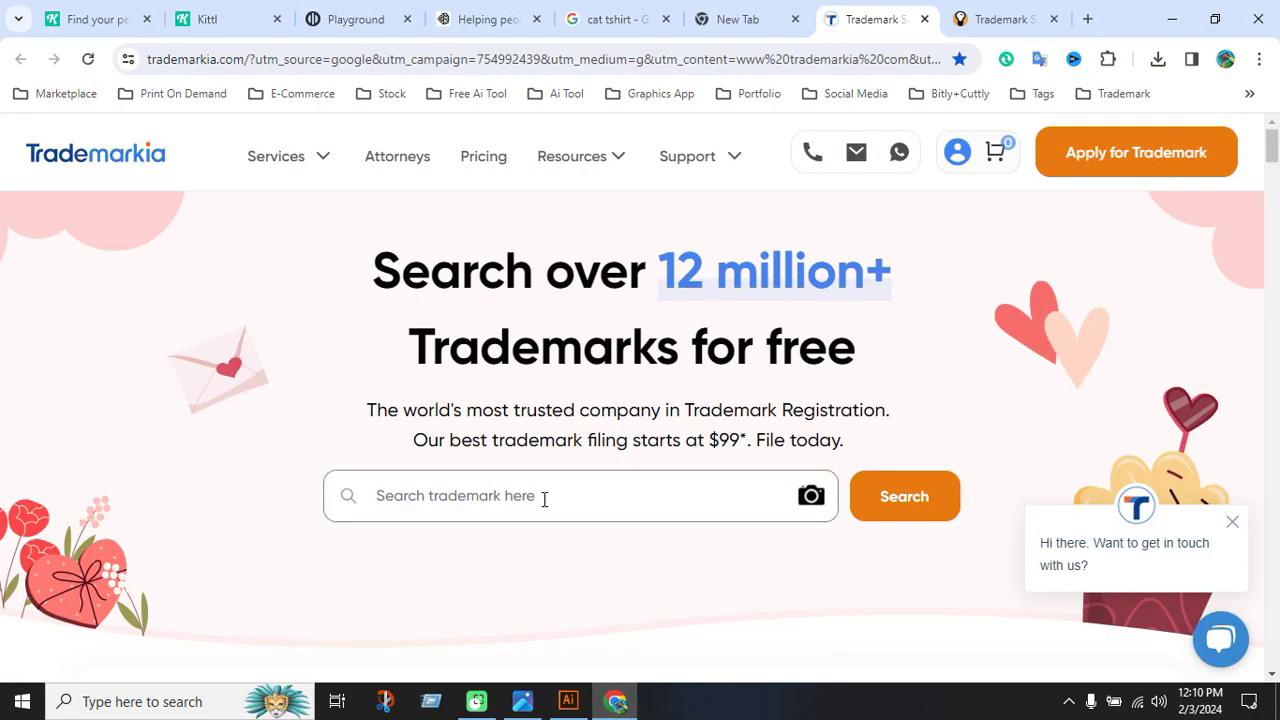
key("ctrl+v")
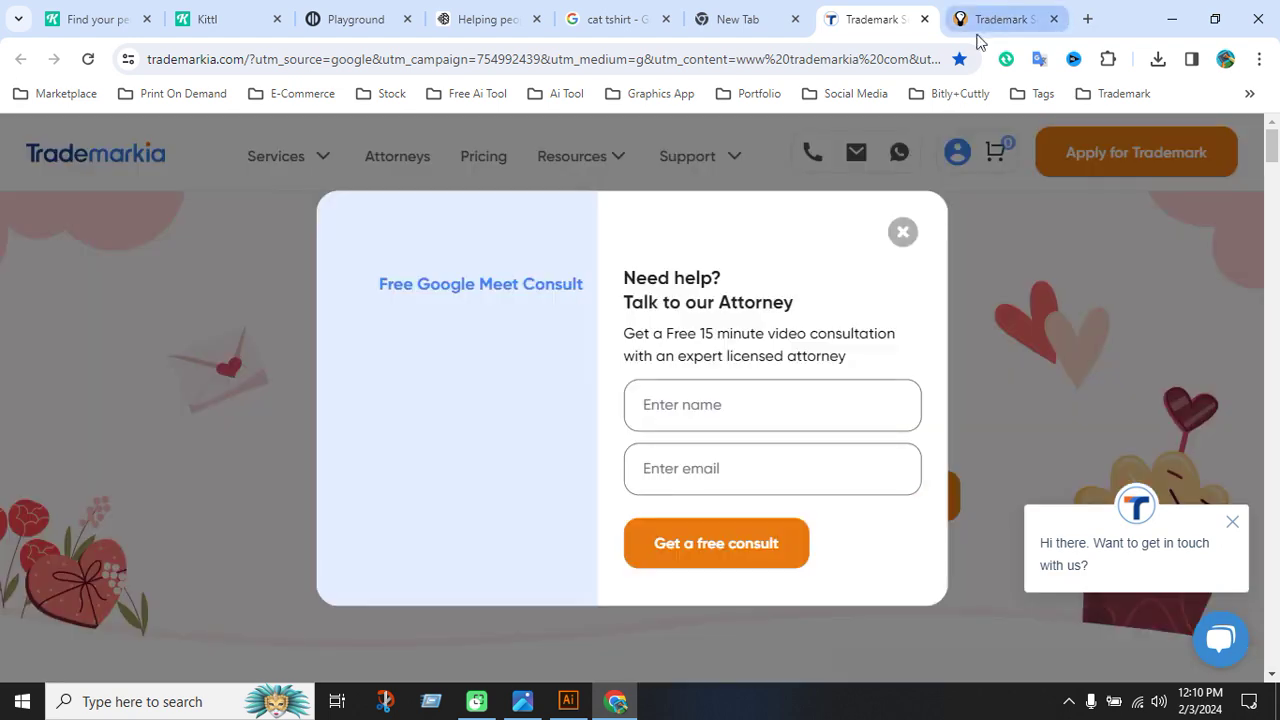
Search the USPTO trademark database for the copied slogan "I love cat but i can't eat a whole one".
left_click(990, 19)
left_click(604, 309)
key("ctrl+v")
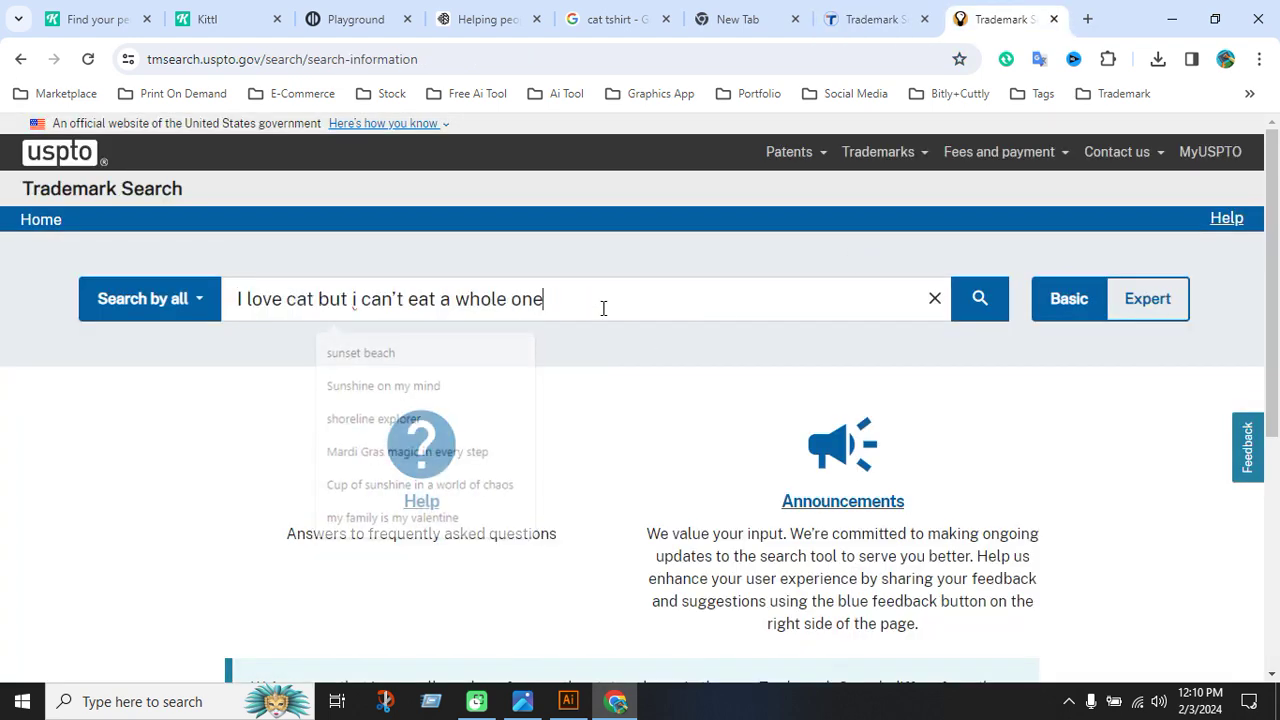
left_click(980, 302)
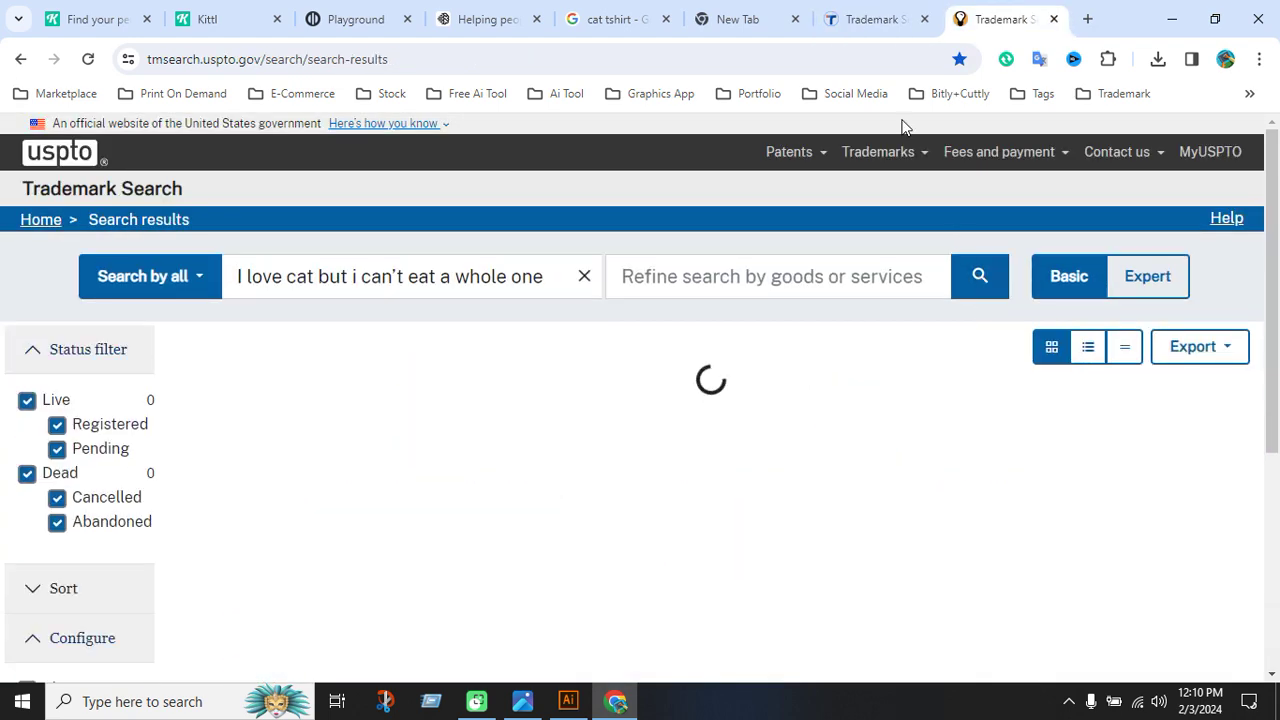
Back on Trademarkia, close the attorney consultation popup, run the slogan search, and examine the status and class of the listed marks.
left_click(885, 19)
left_click(903, 234)
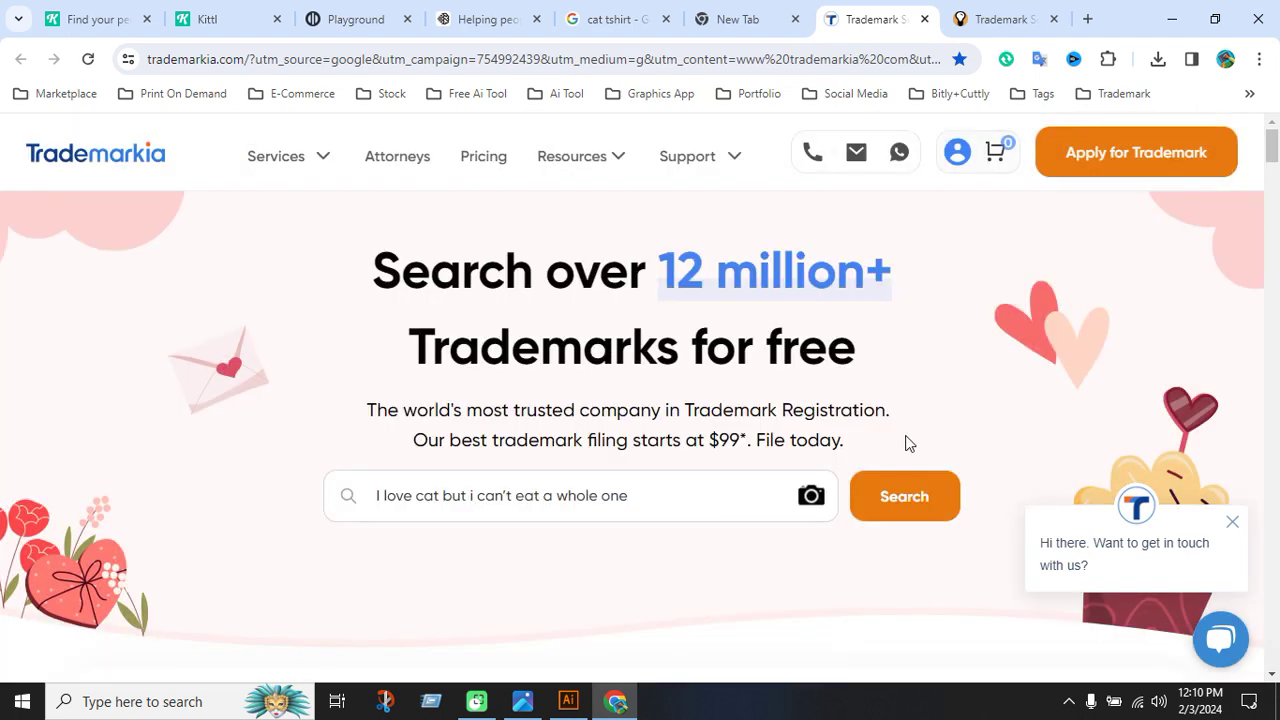
left_click(903, 496)
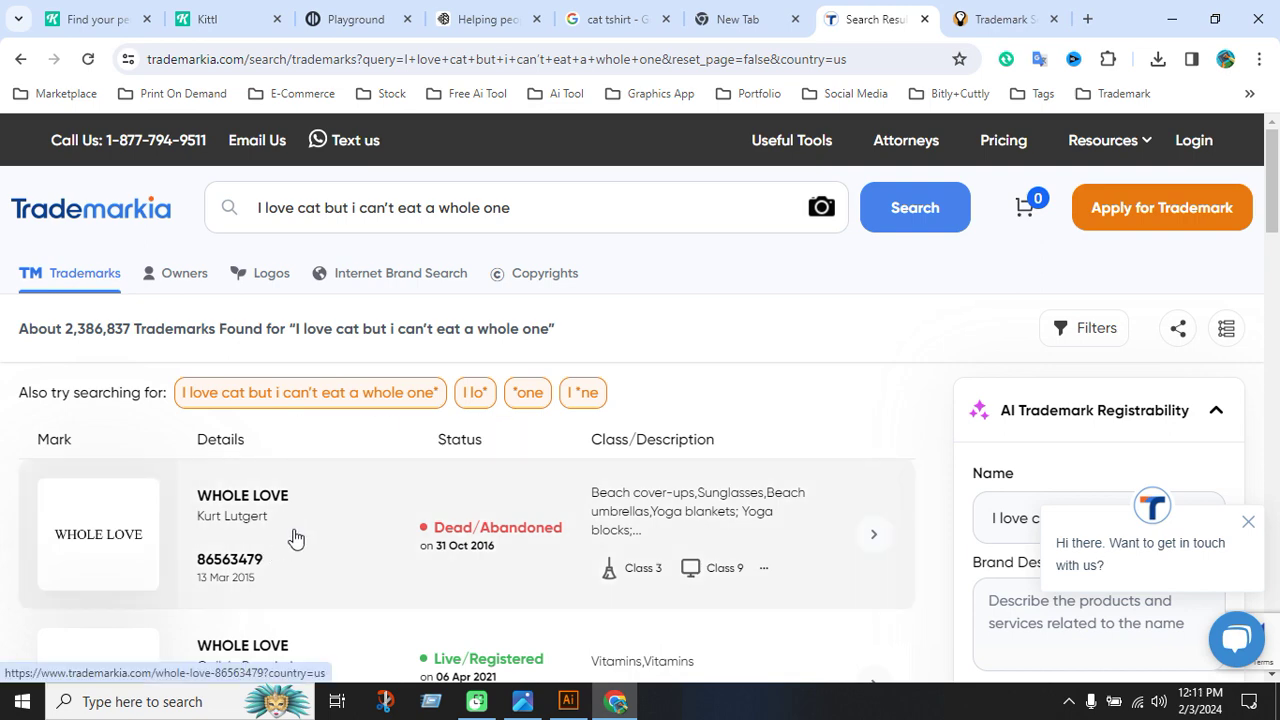
scroll(420, 550, "down", 1)
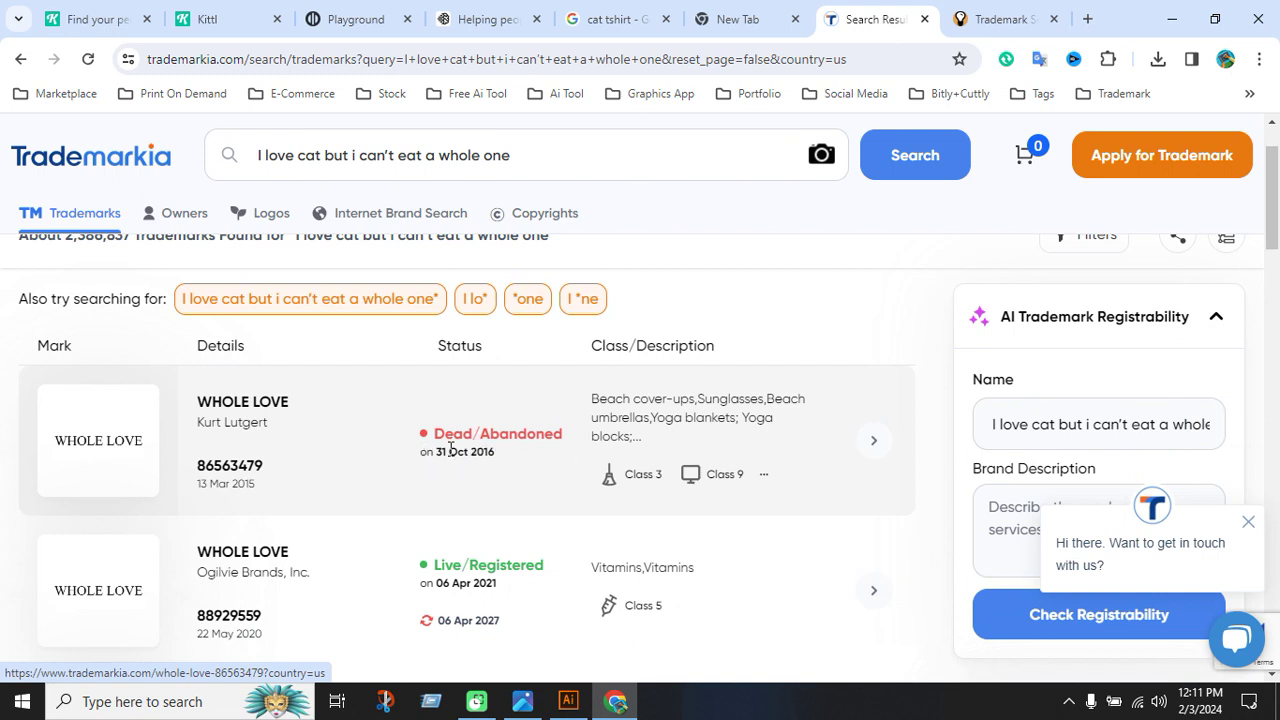
scroll(280, 505, "down", 2)
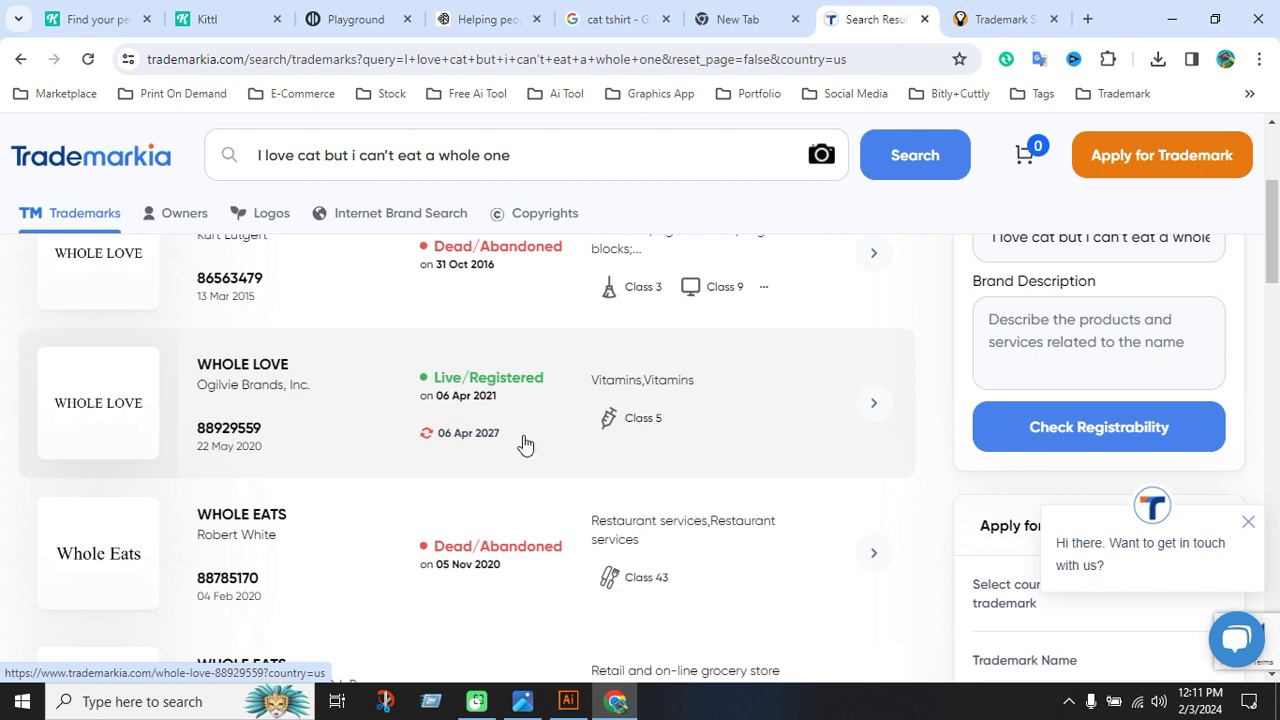
scroll(524, 444, "down", 2)
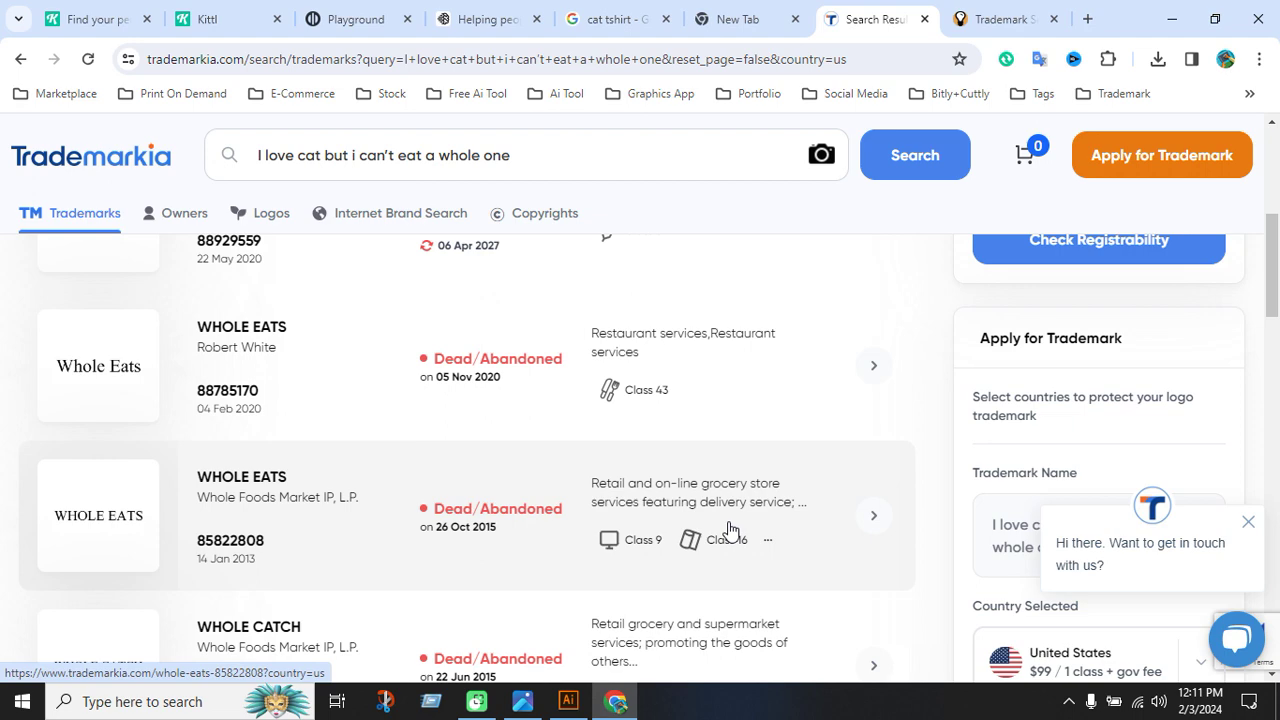
scroll(737, 480, "up", 5)
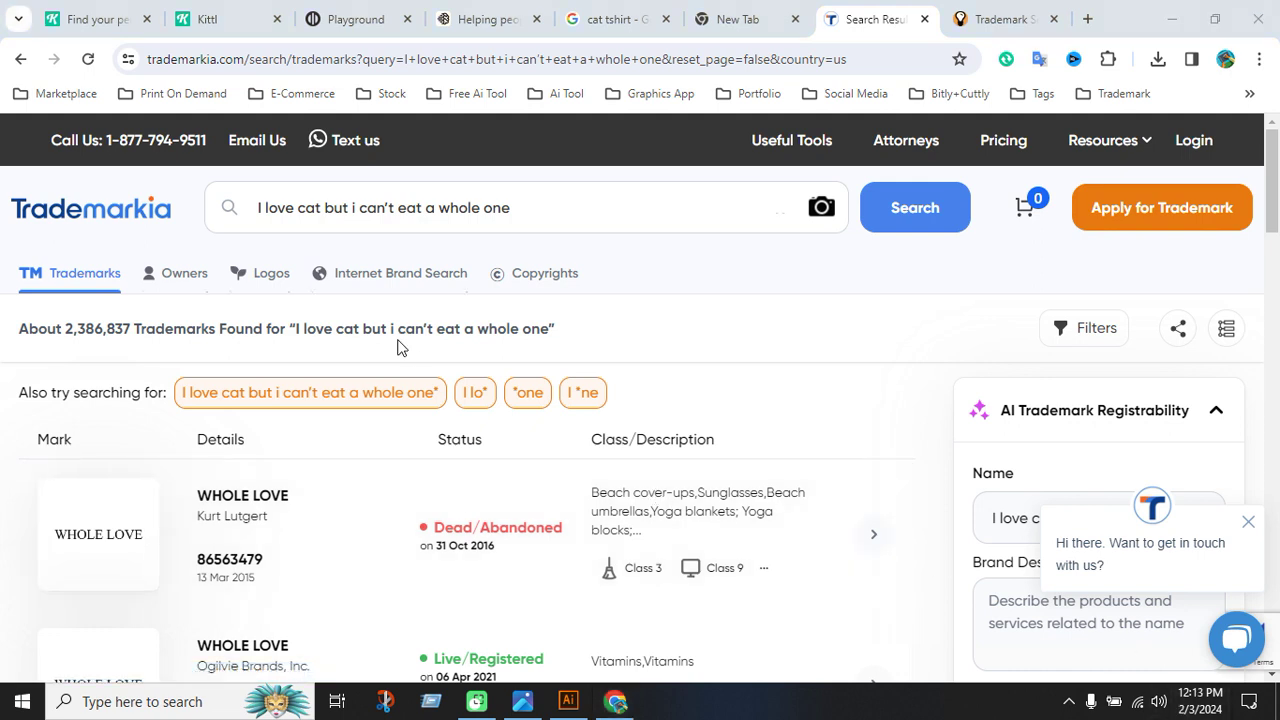
Return to Illustrator, break the yellow slogan into three lines before "can't" and before "one", and shift the text slightly up and left.
left_click(576, 703)
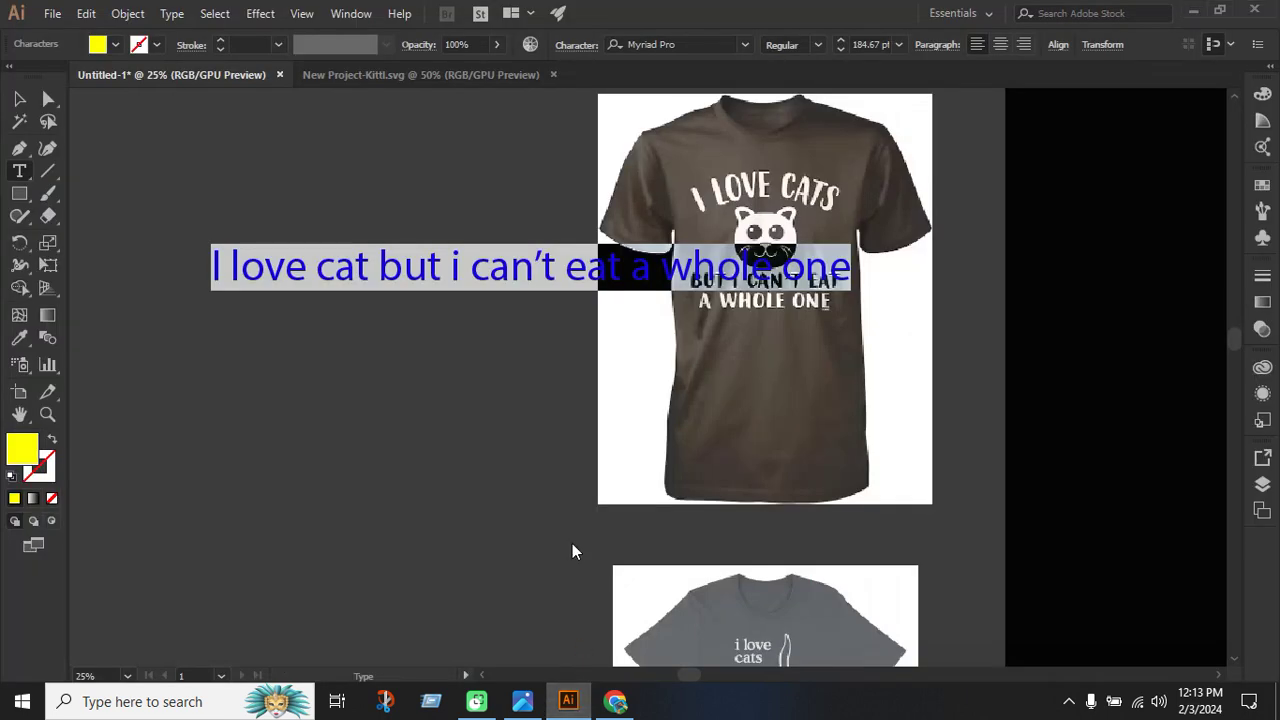
left_click(470, 267)
key("Return")
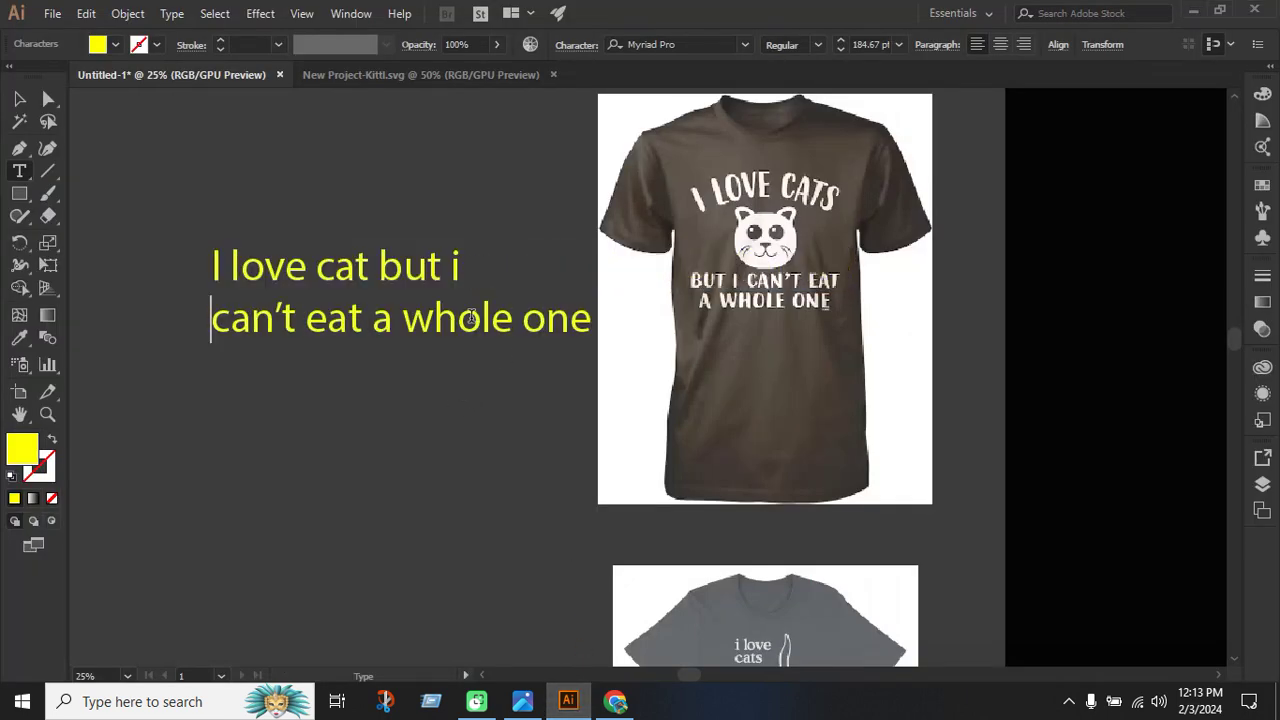
left_click(518, 318)
key("Return")
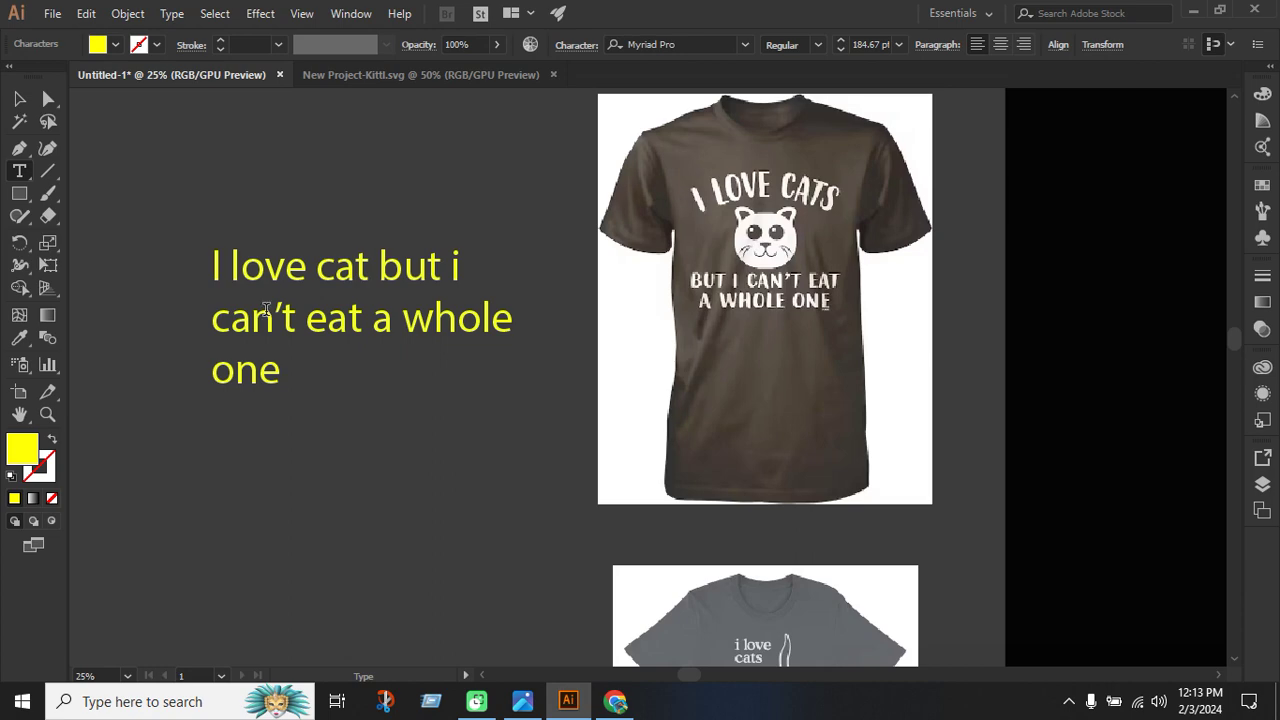
key("Escape")
left_click_drag(345, 292, 317, 247)
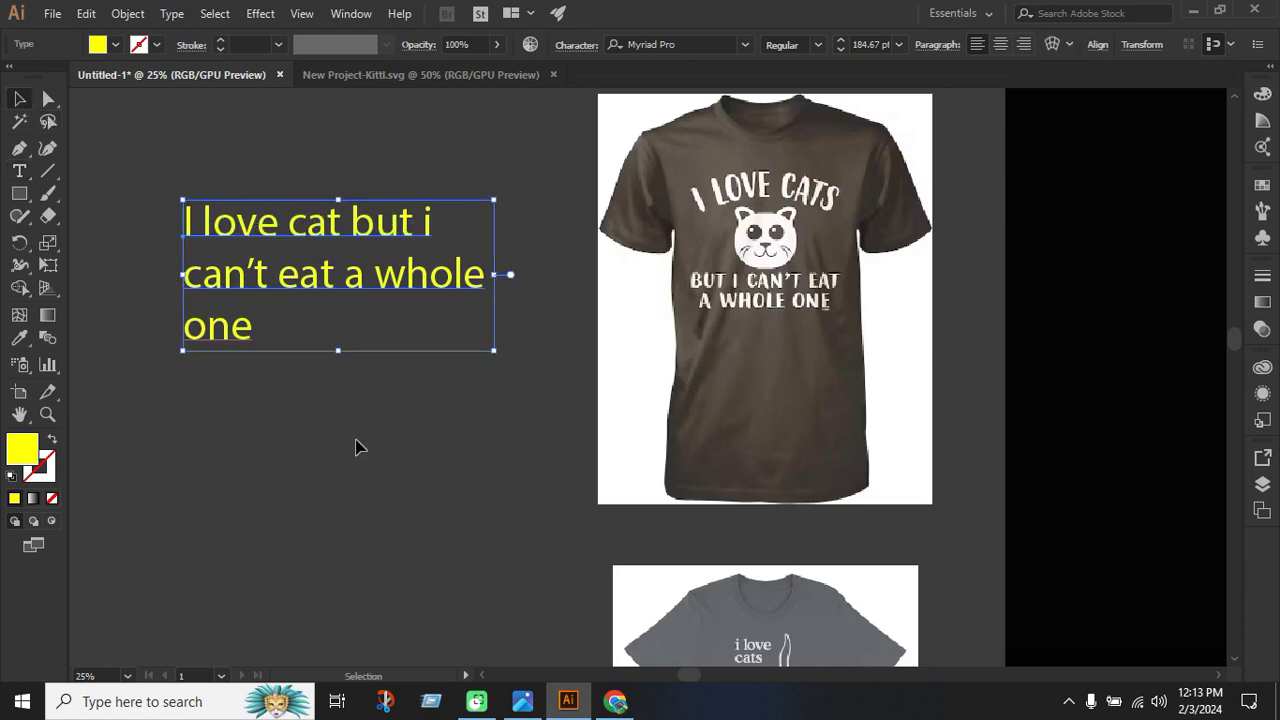
left_click(357, 447)
Switch to Chrome and open the bookmarked ChatGPT site in a new tab.
left_click(615, 701)
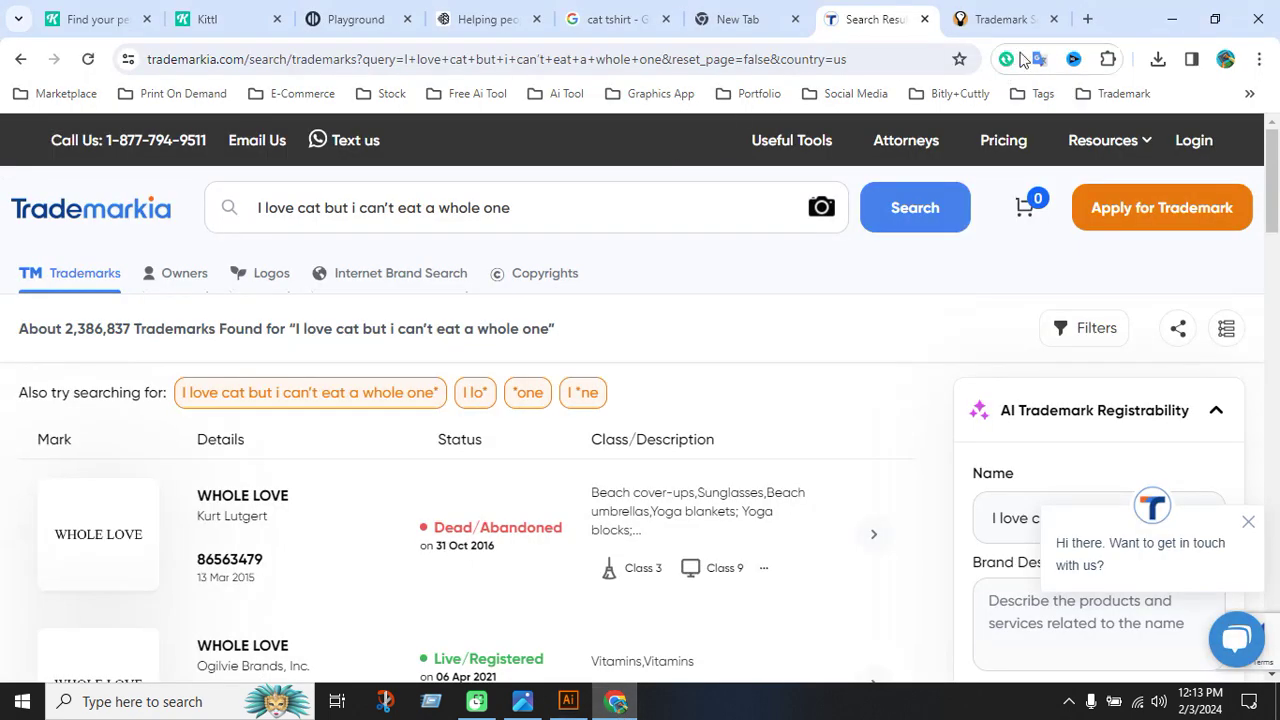
left_click(1088, 19)
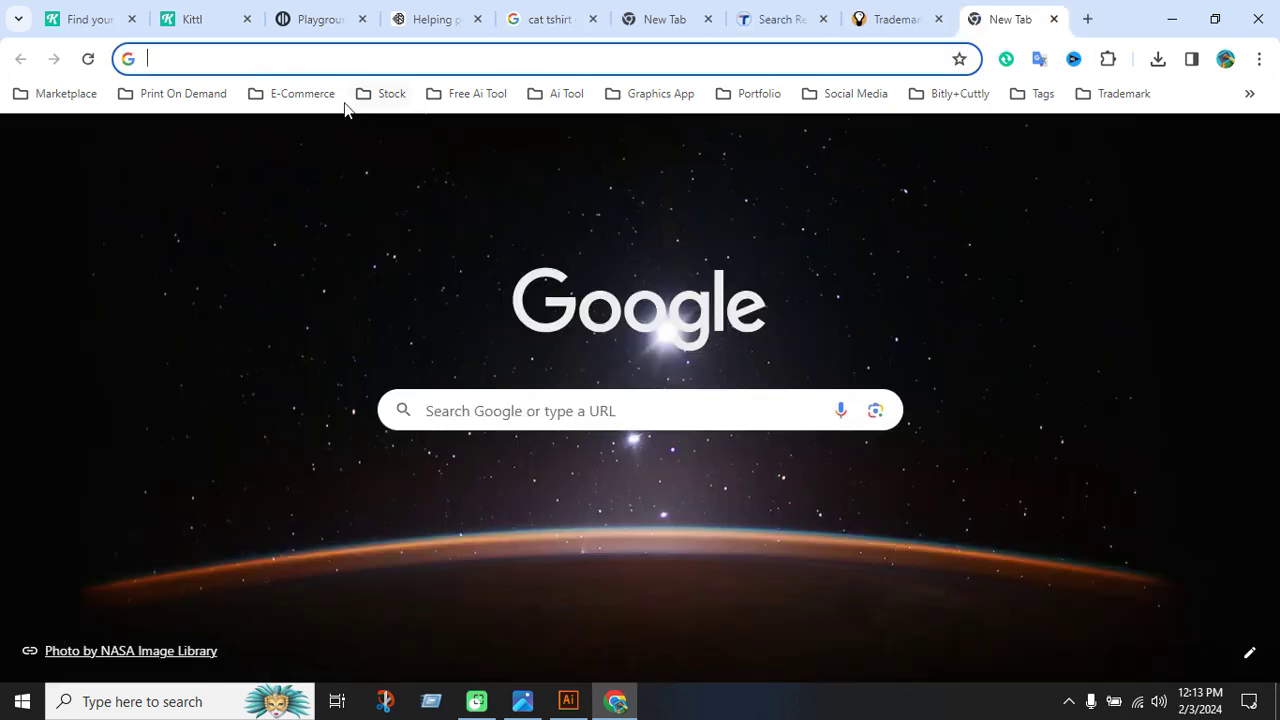
left_click(566, 95)
mouse_move(786, 131)
left_click(898, 135)
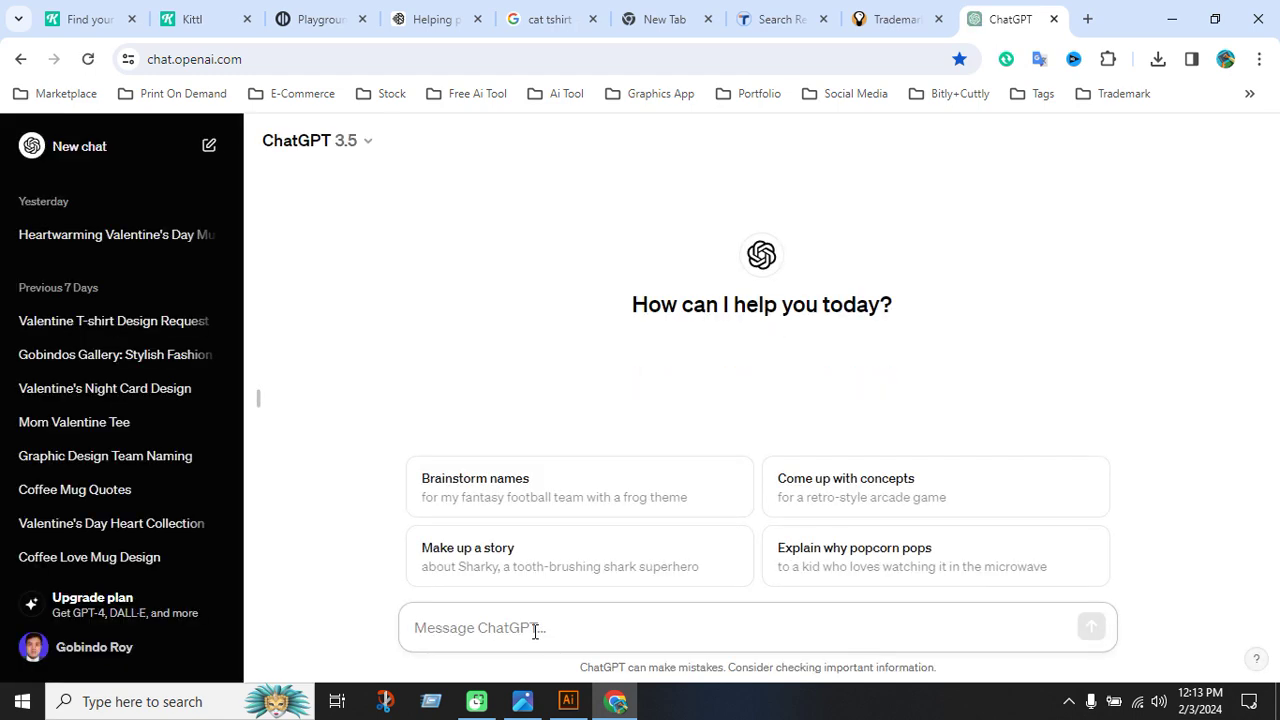
Send ChatGPT the prompt "please type some cat tshirt design quotes".
type("plea")
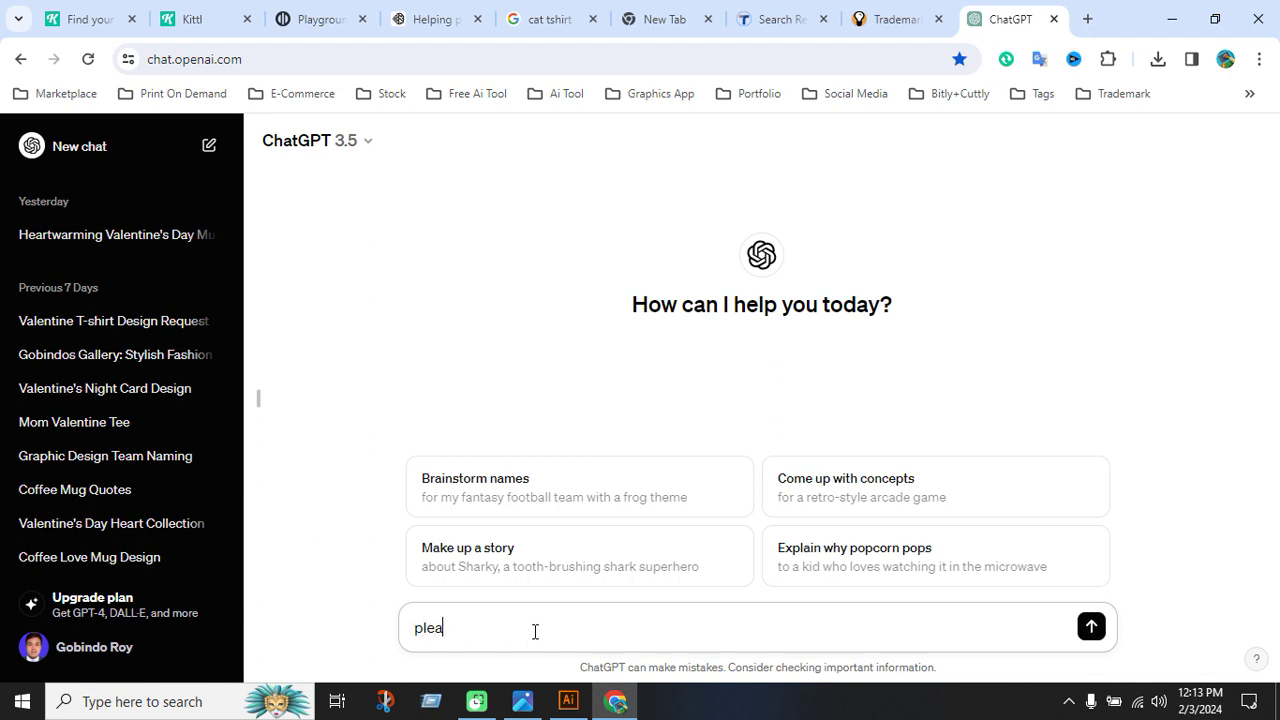
type("se type some cat ")
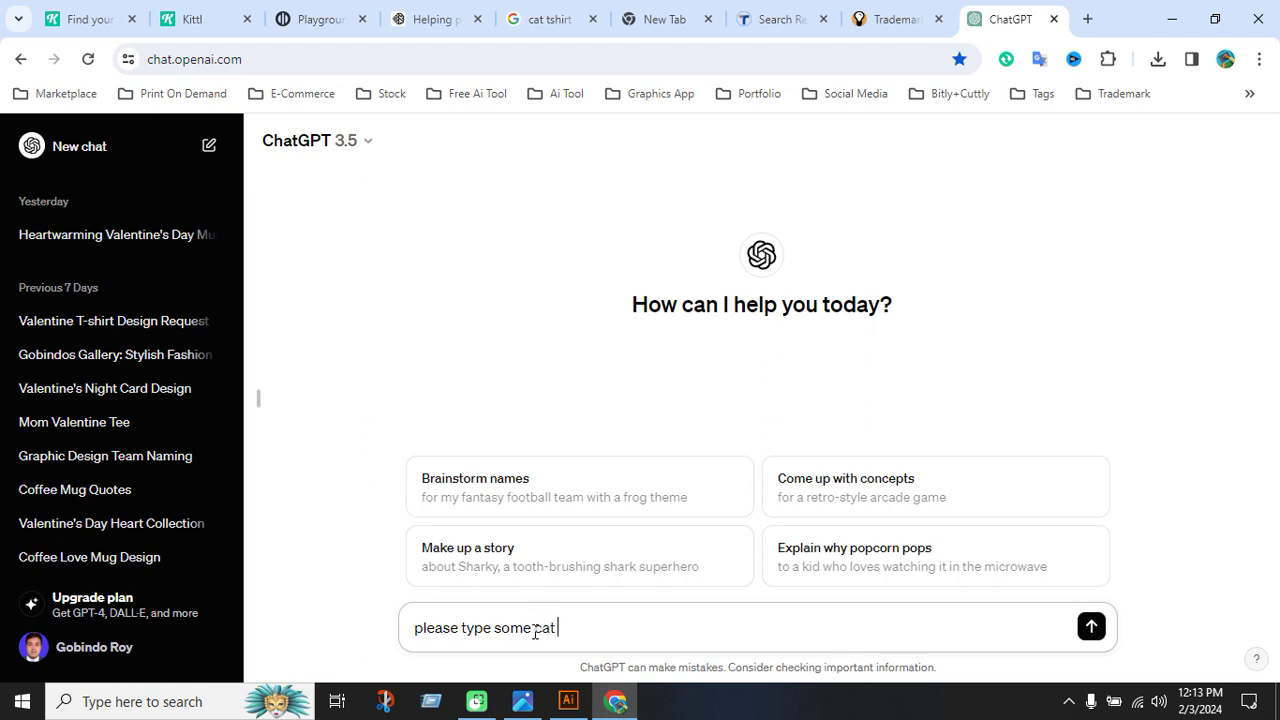
type("tshirt design quo")
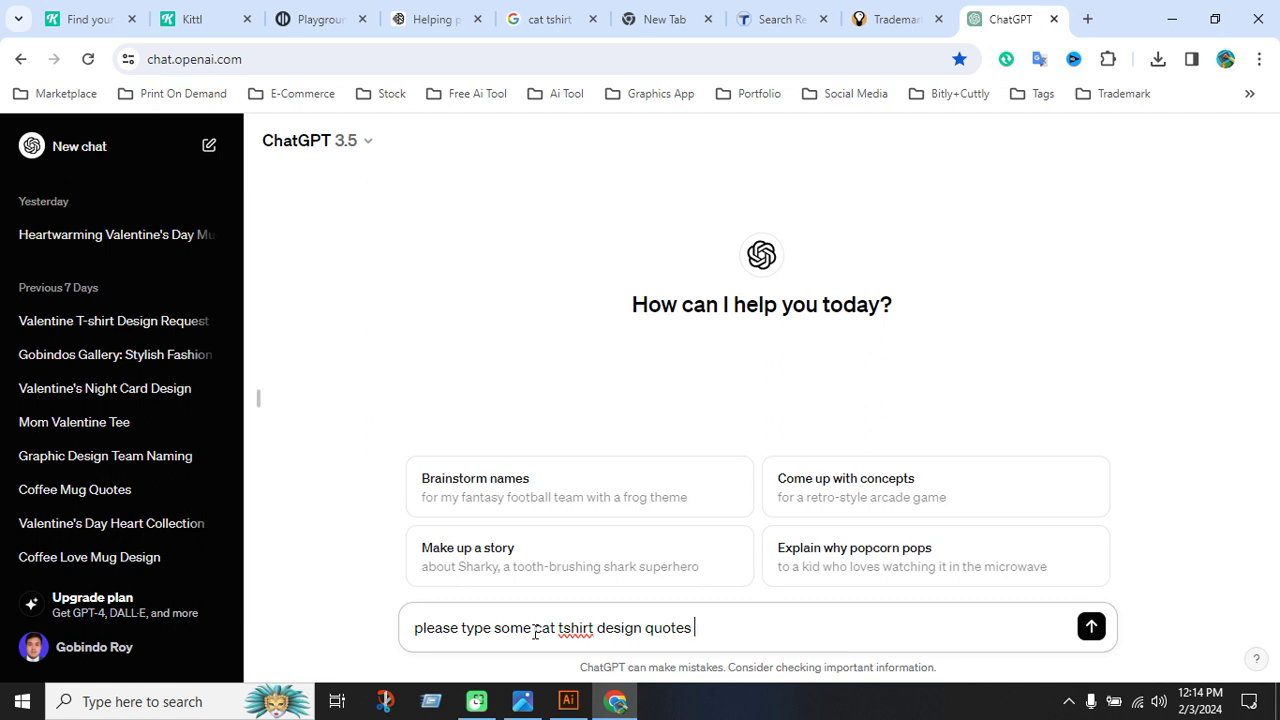
type("tes")
key("Return")
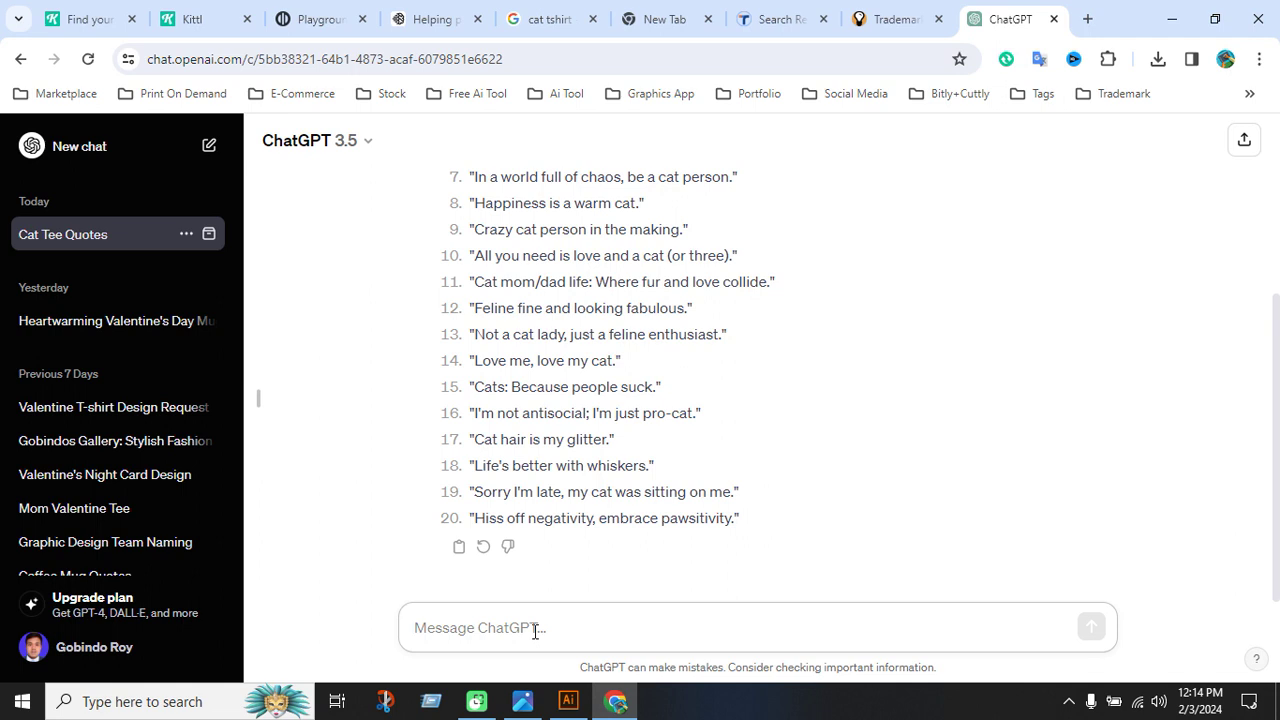
Request a further set of cat quotes from ChatGPT with the message "please another".
type("please an")
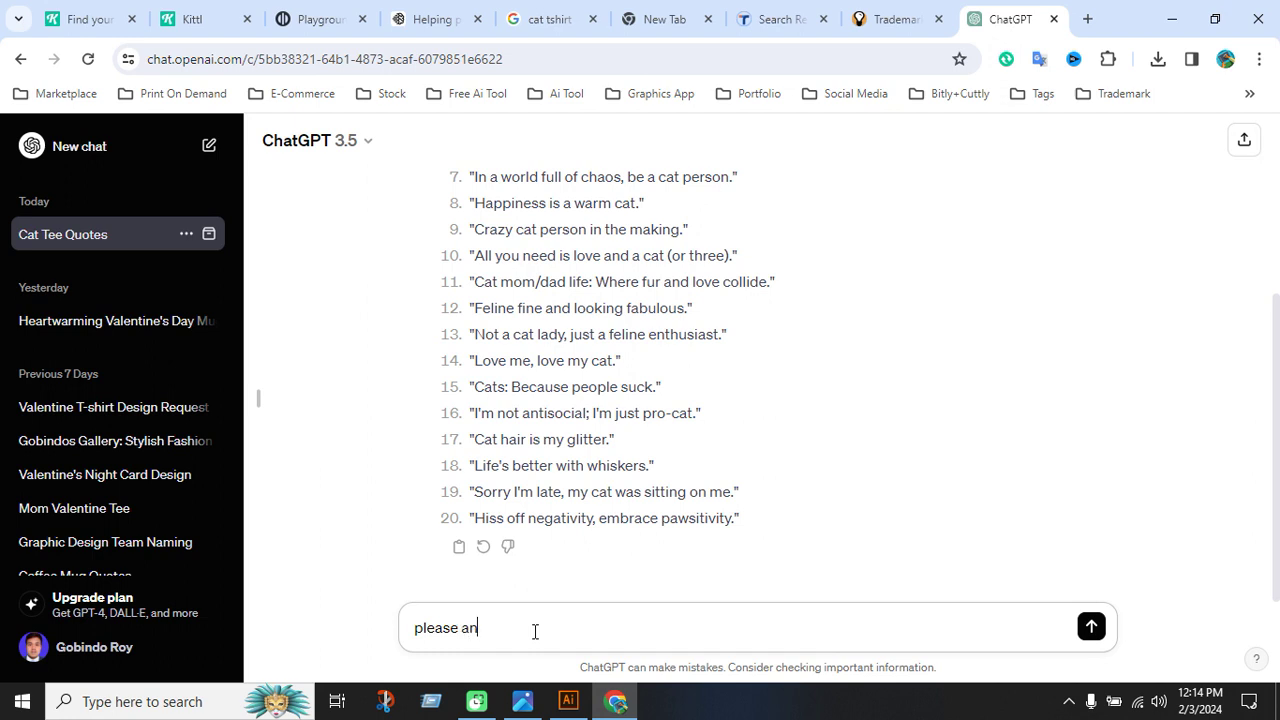
type("other")
key("Return")
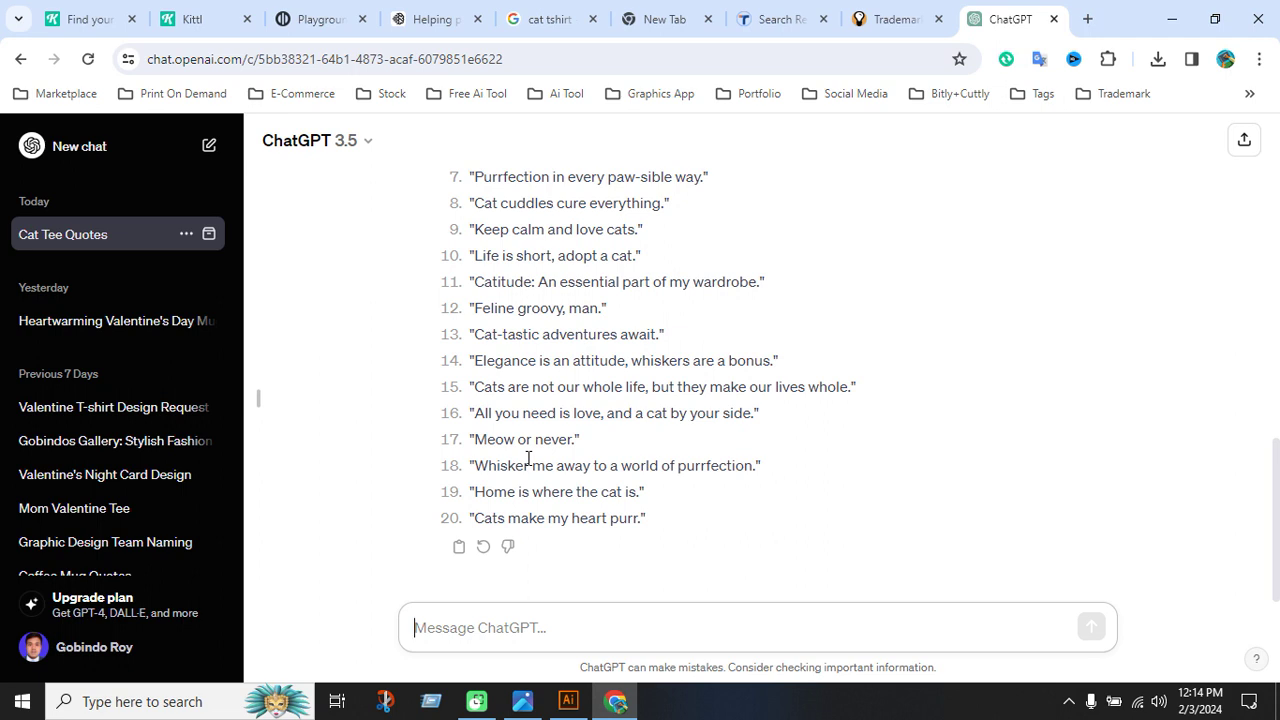
Copy the quote "Meow or never" from the ChatGPT list and search for it on Trademarkia in place of the previous slogan.
left_click_drag(478, 443, 577, 441)
key("ctrl+c")
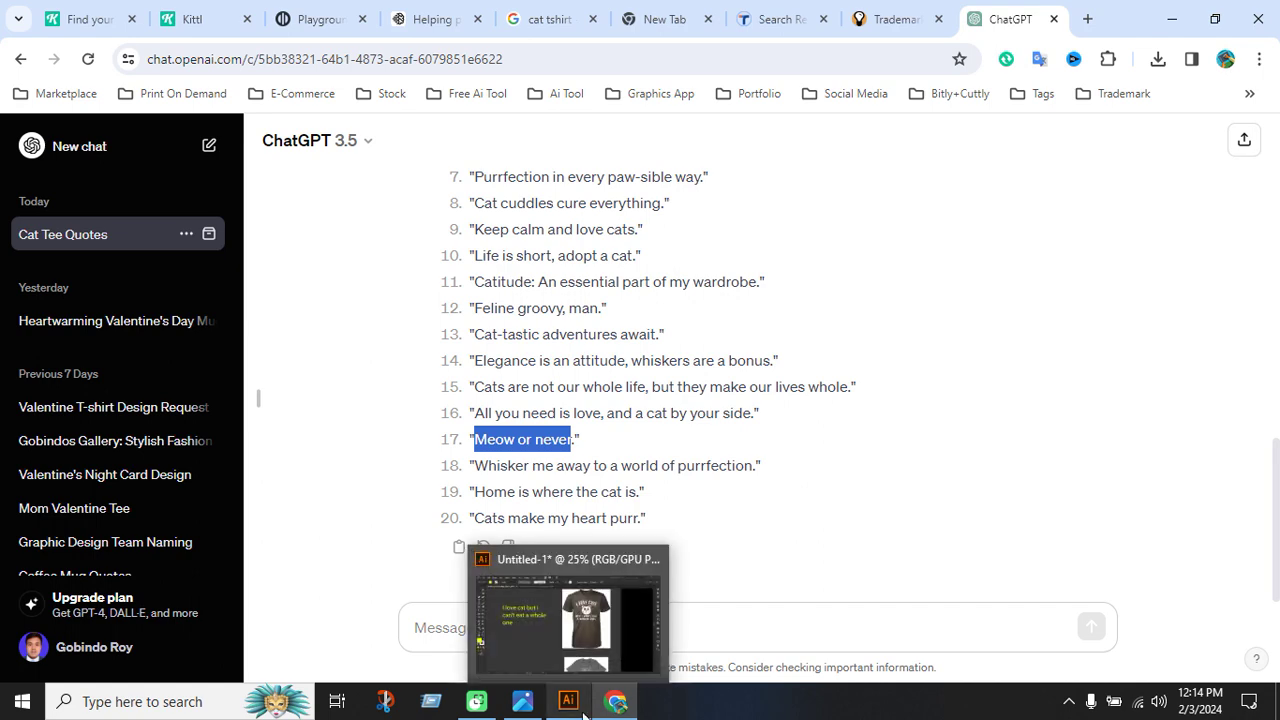
left_click(853, 22)
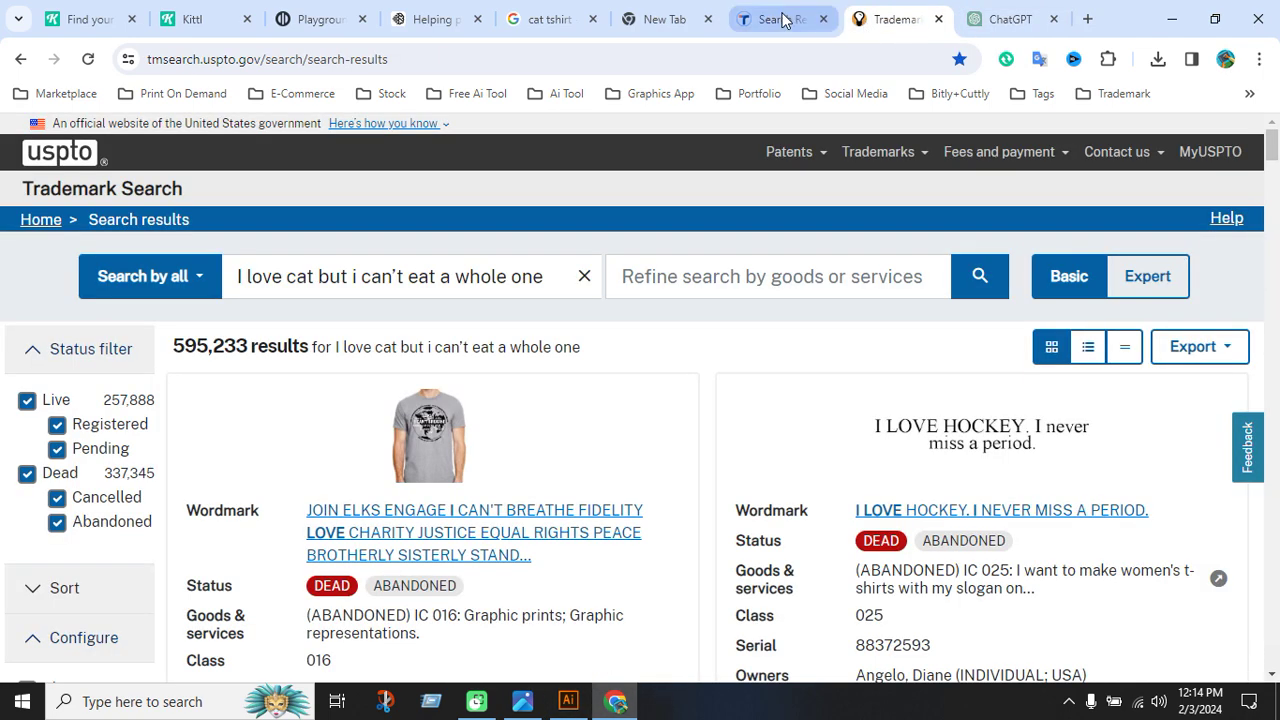
left_click(766, 20)
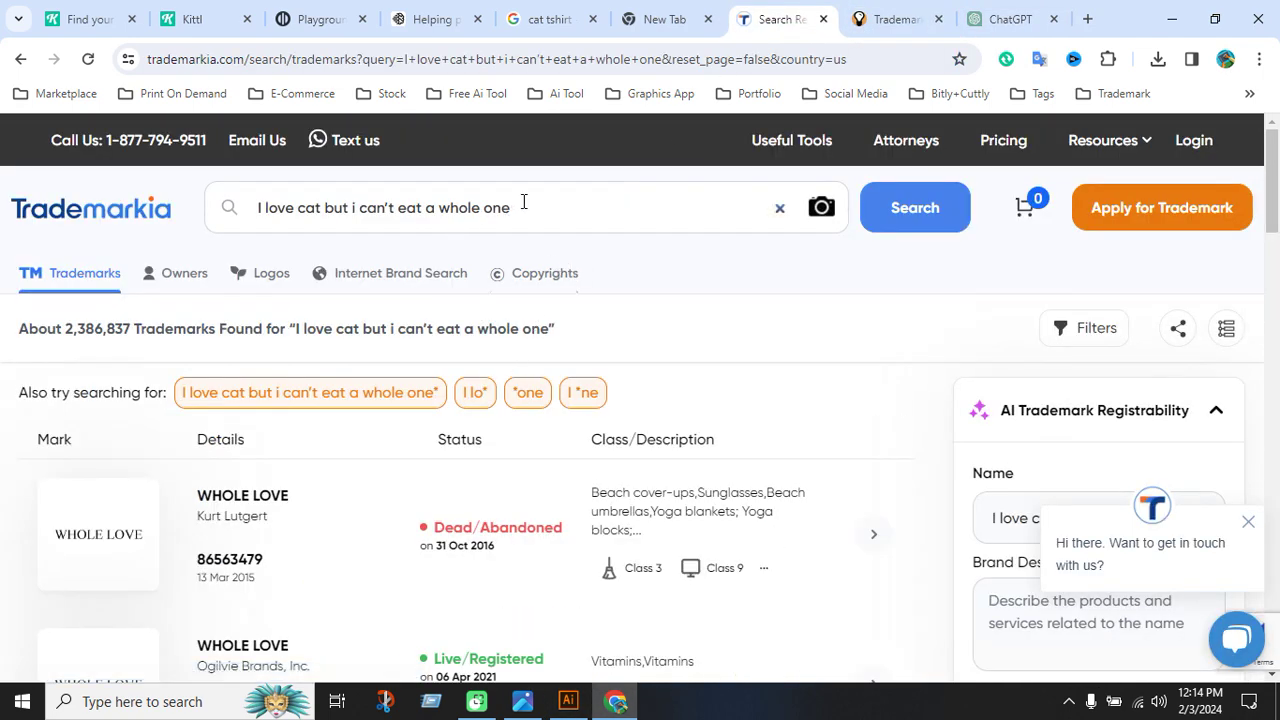
left_click_drag(523, 205, 181, 200)
key("ctrl+v")
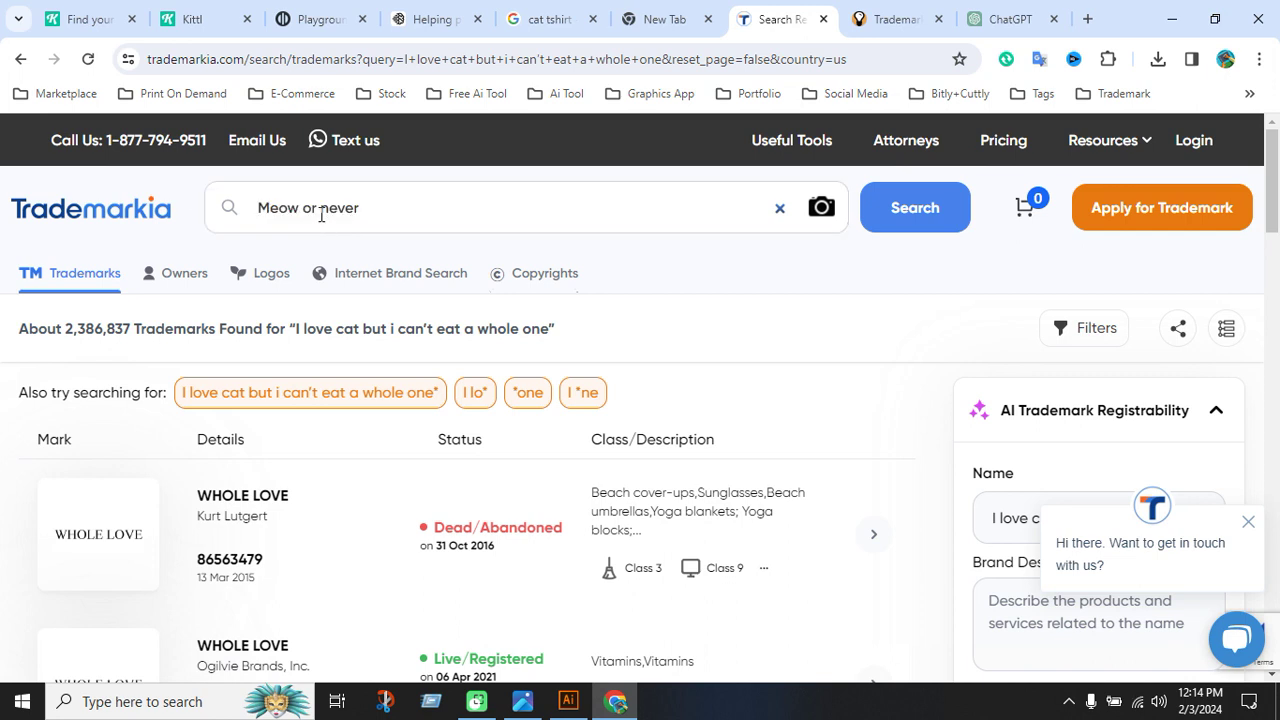
key("Return")
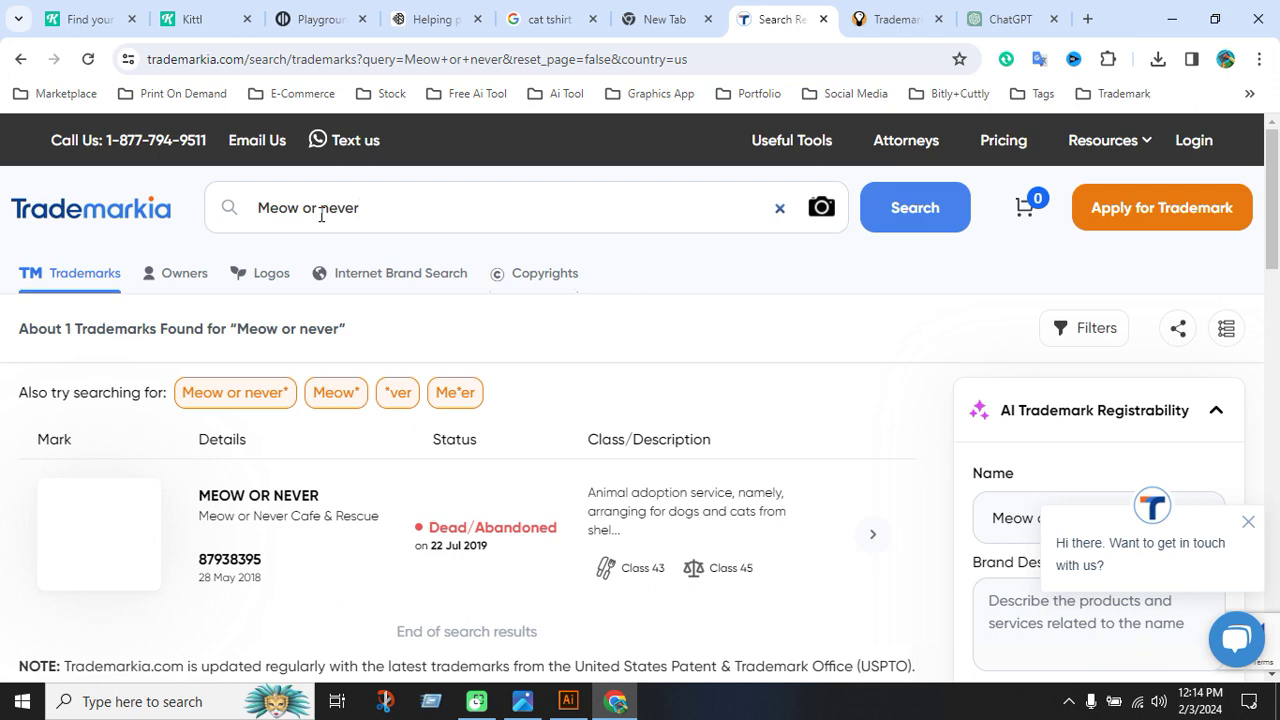
Check the trademark status and classes of the "Meow or never" listing on Trademarkia.
scroll(489, 540, "down", 1)
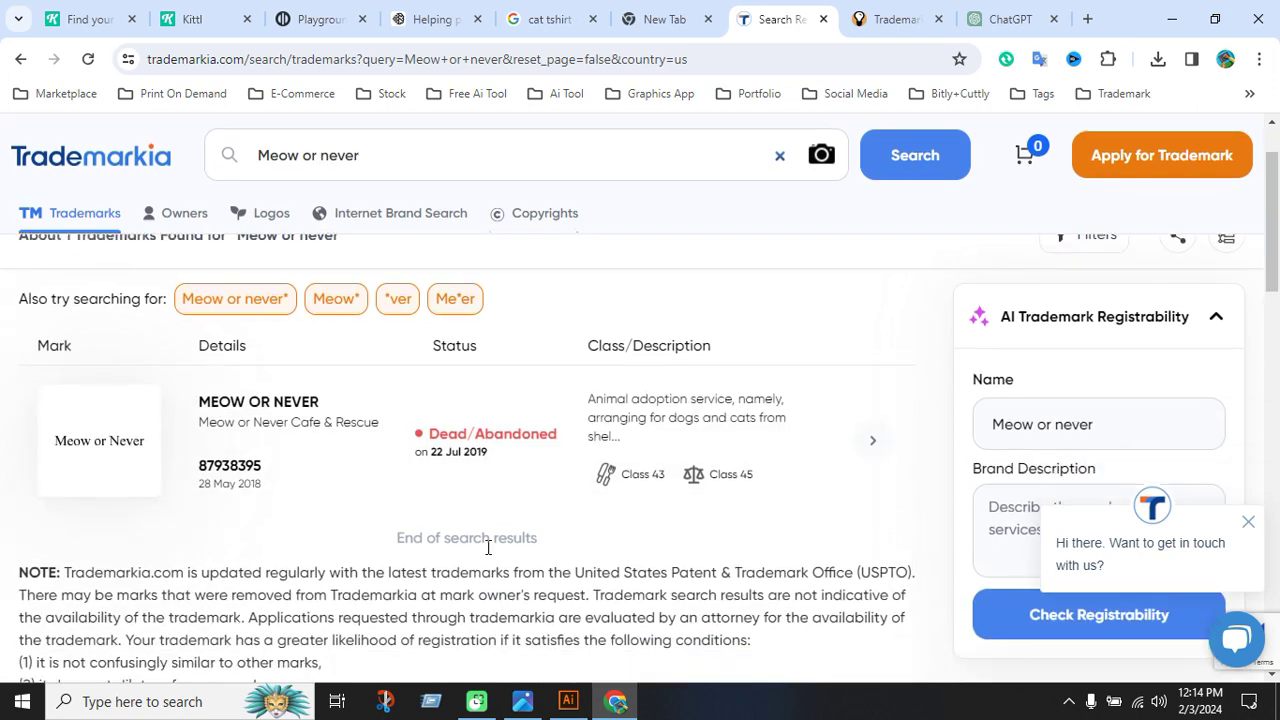
scroll(409, 474, "down", 2)
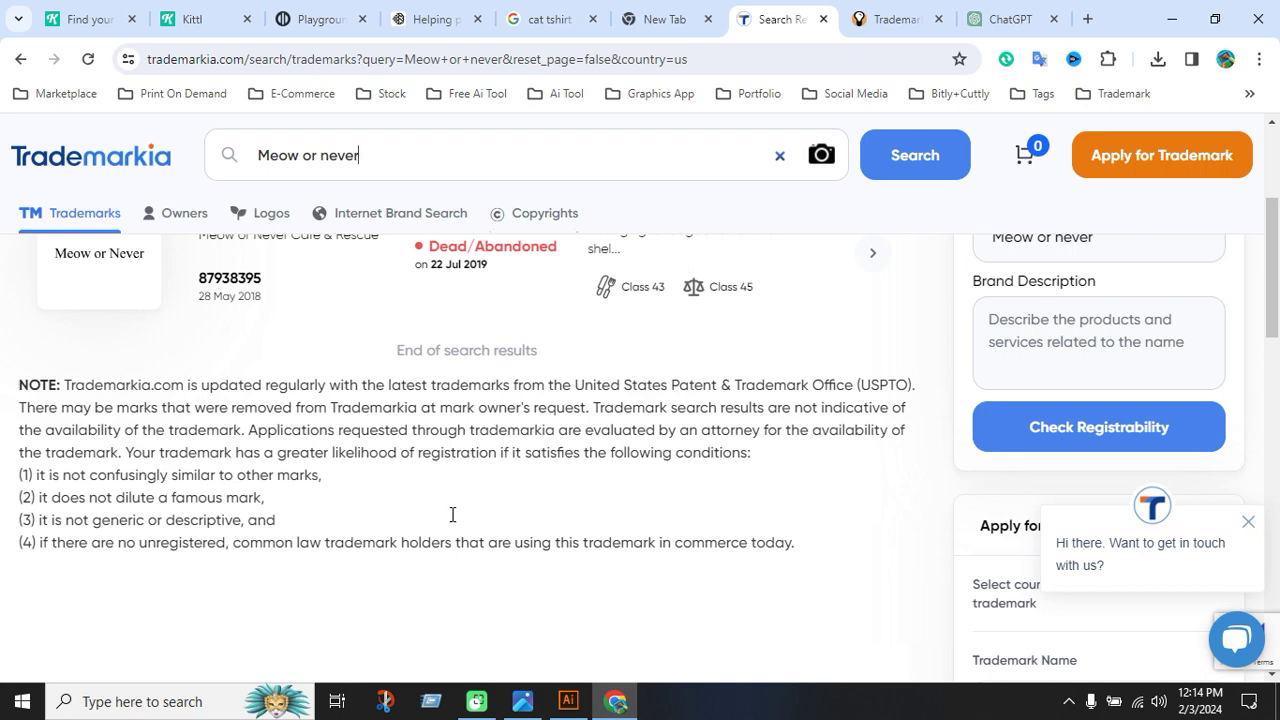
scroll(452, 514, "up", 3)
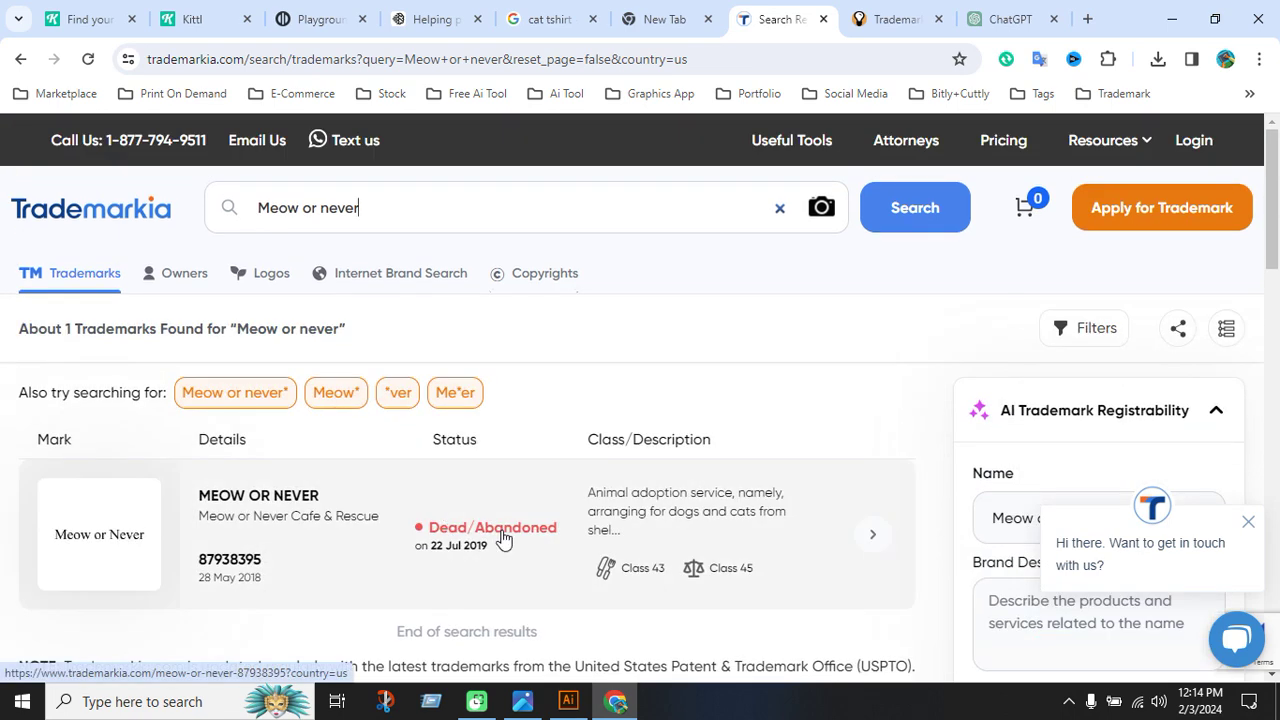
mouse_move(597, 566)
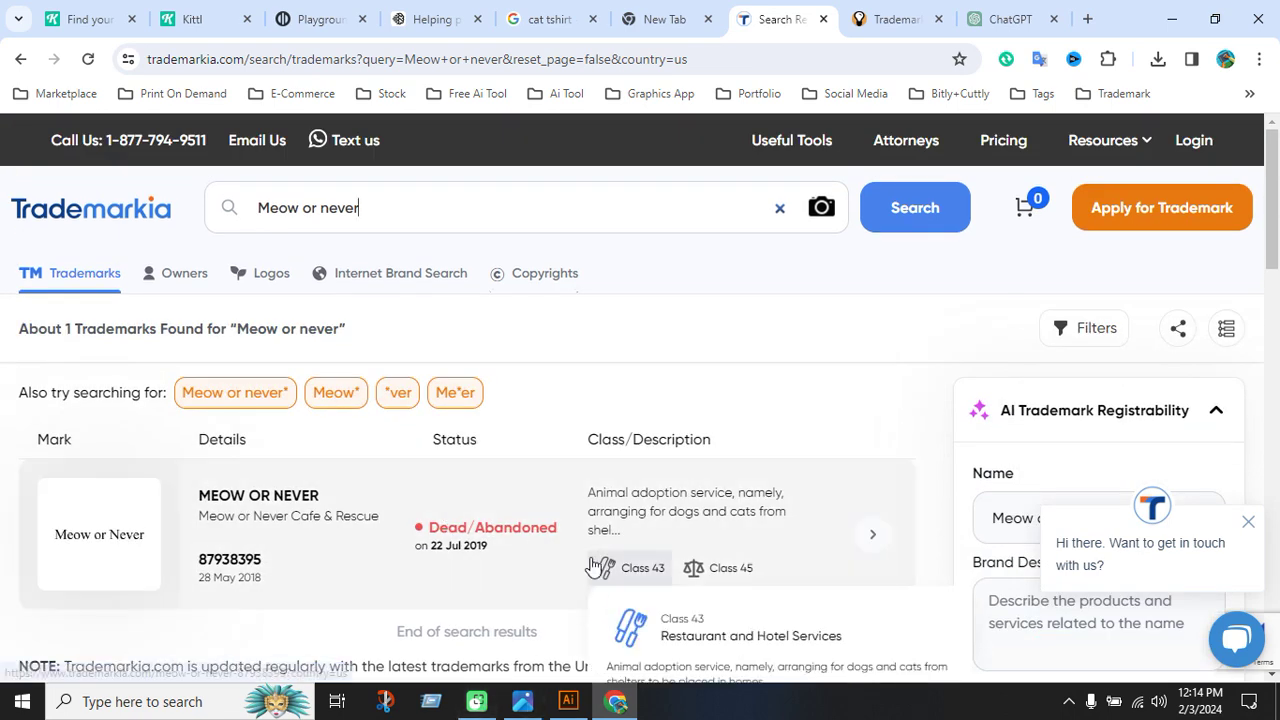
left_click(886, 22)
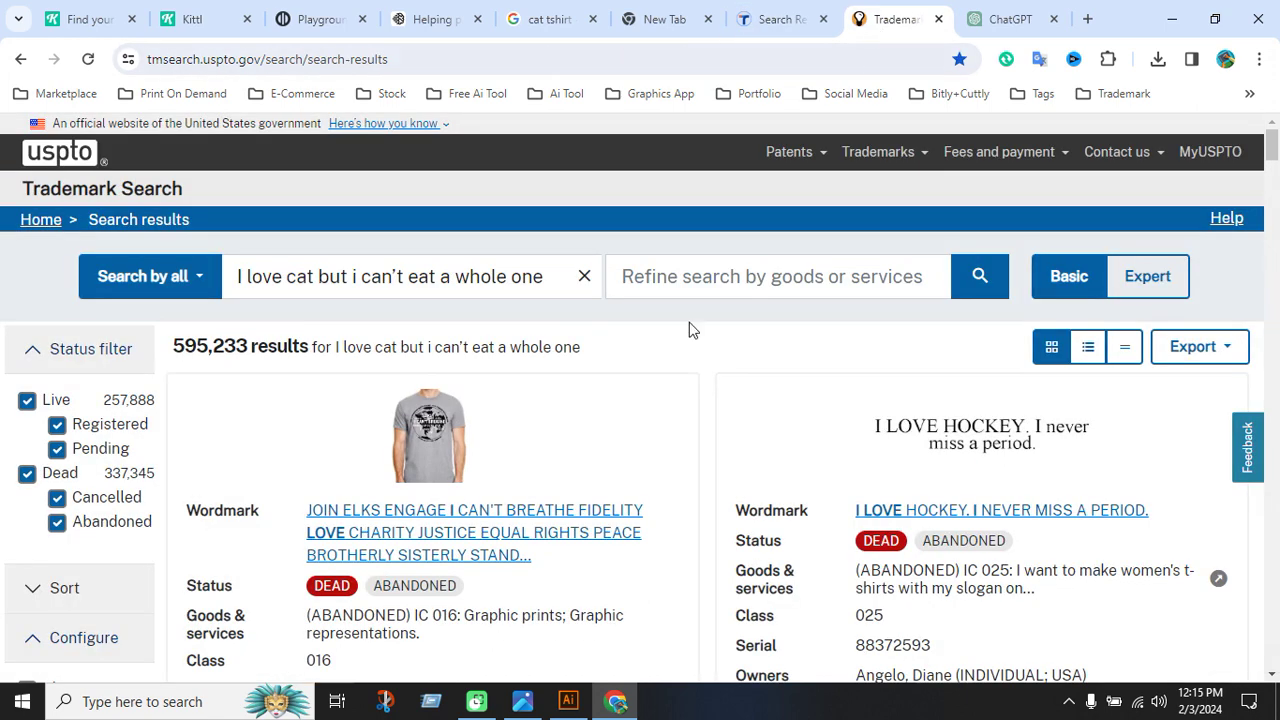
Return to the ChatGPT conversation and copy the quote "Love me, love my cat" from the first list of quotes.
left_click(993, 19)
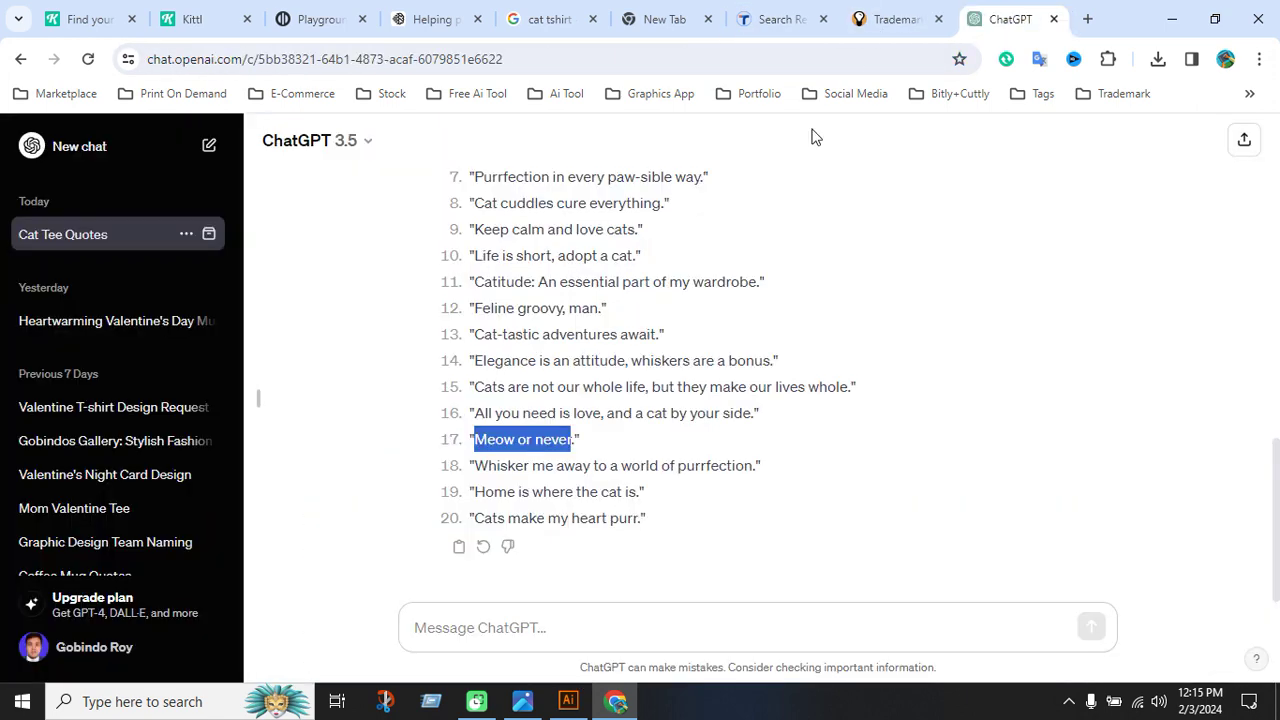
left_click(802, 458)
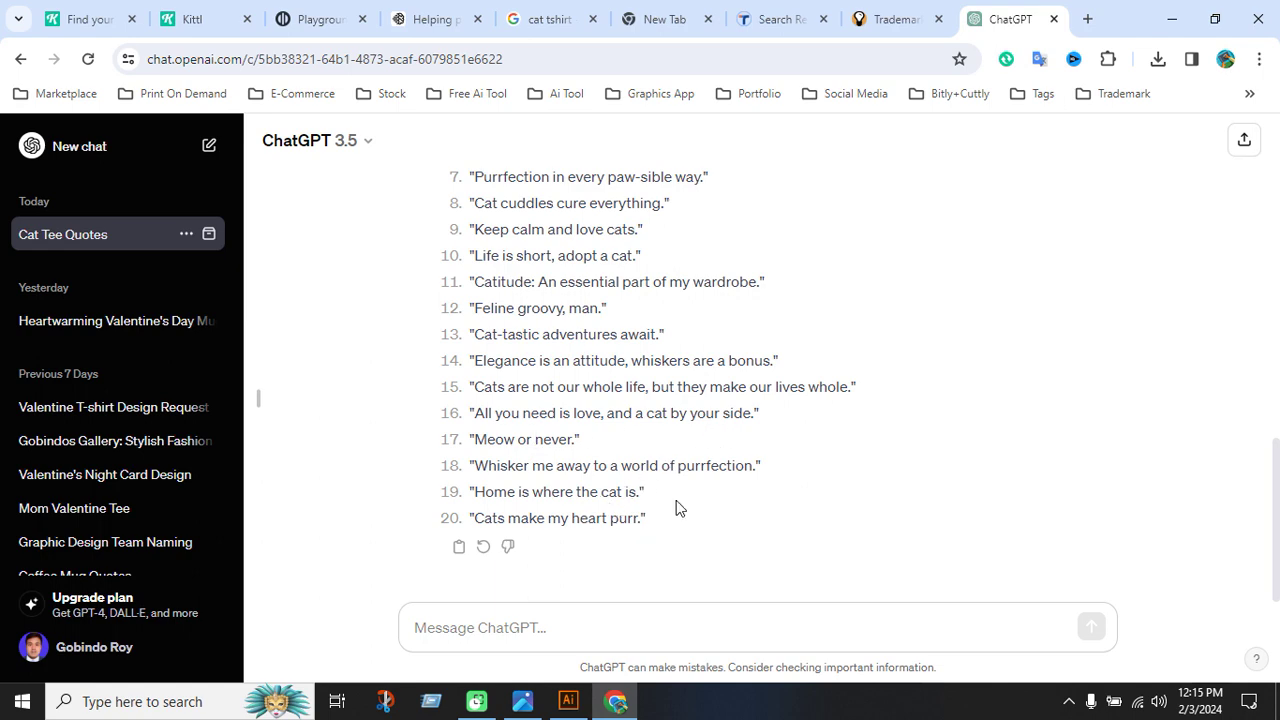
scroll(671, 496, "up", 5)
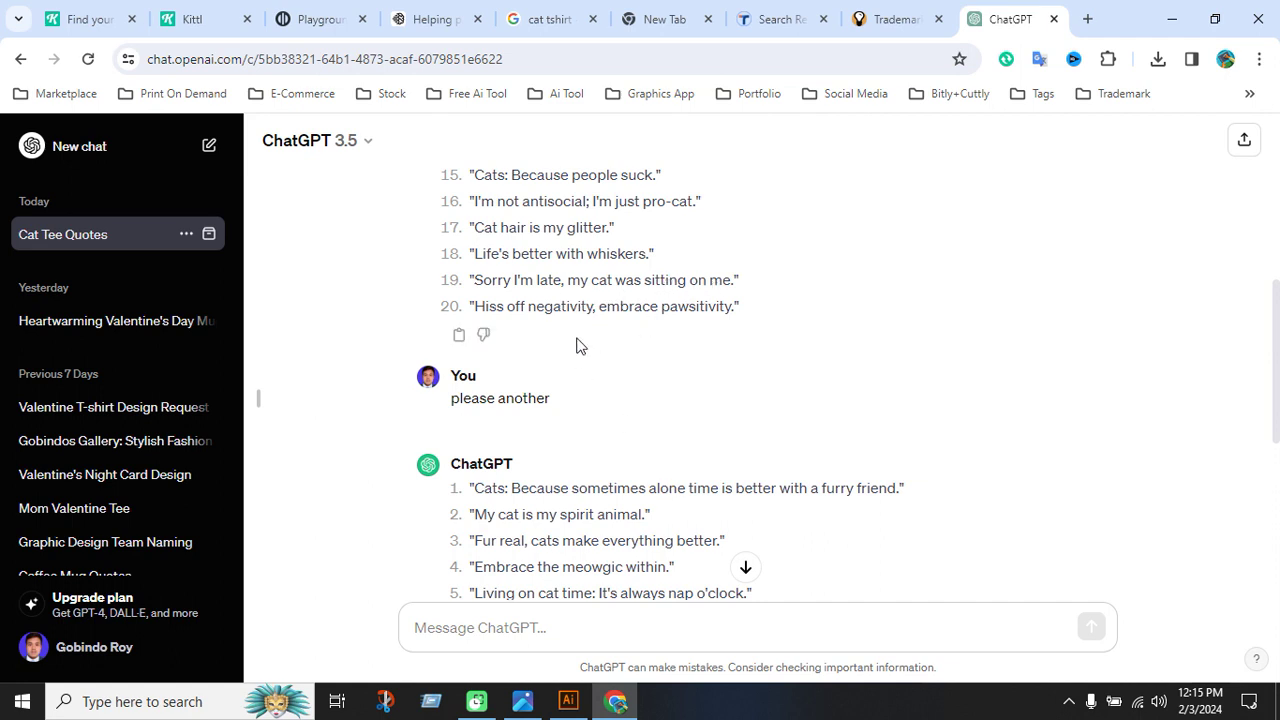
scroll(570, 344, "up", 2)
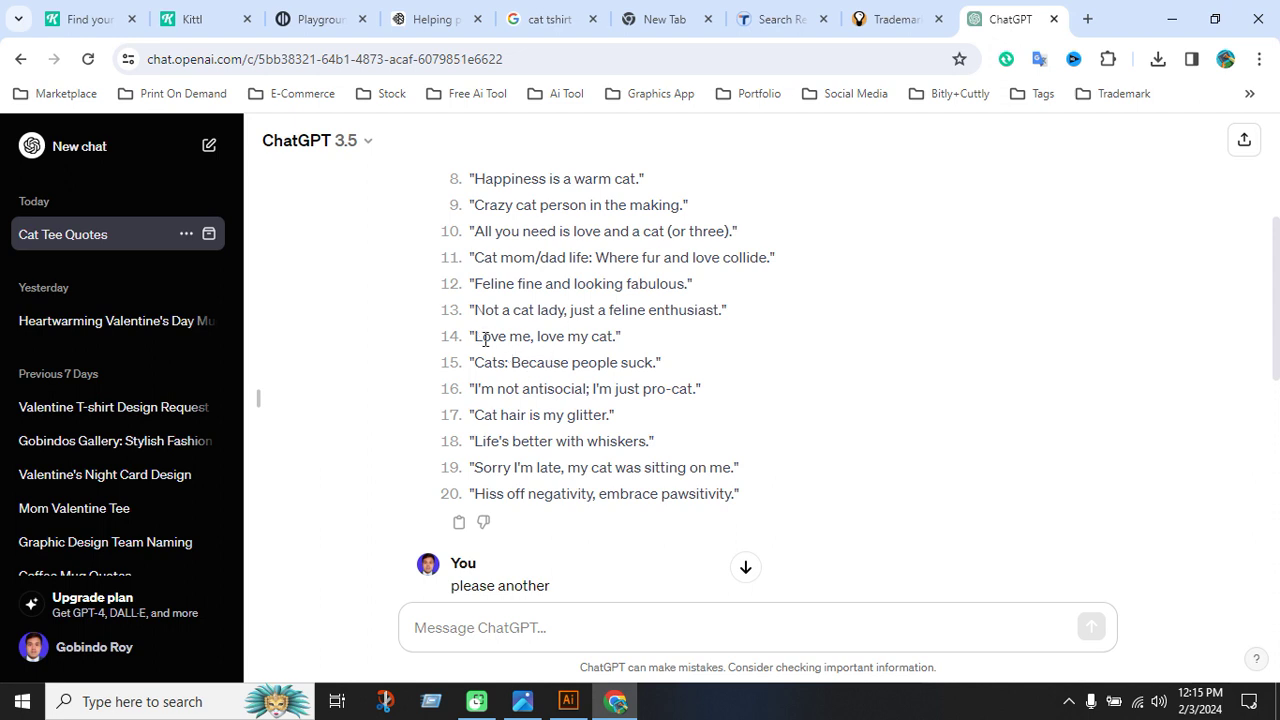
left_click_drag(485, 339, 609, 335)
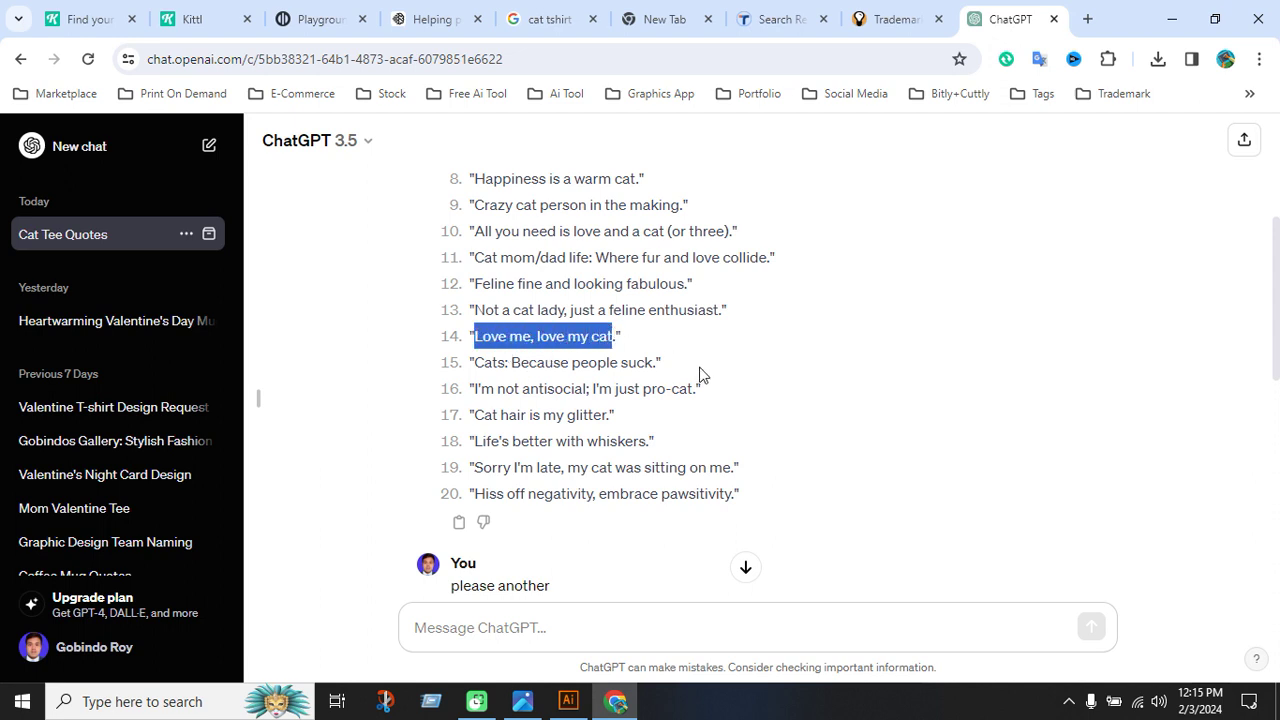
Search Trademarkia for "Love me, love my cat" in place of the previous slogan.
left_click(882, 28)
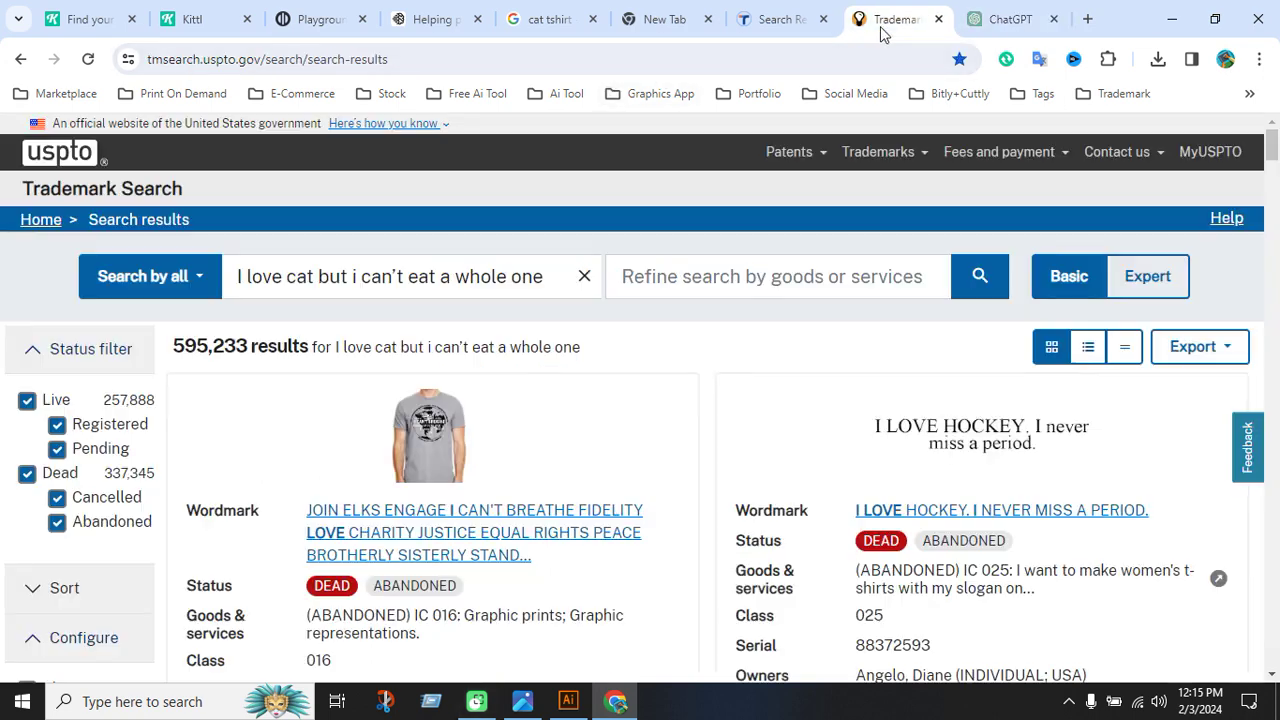
left_click(762, 19)
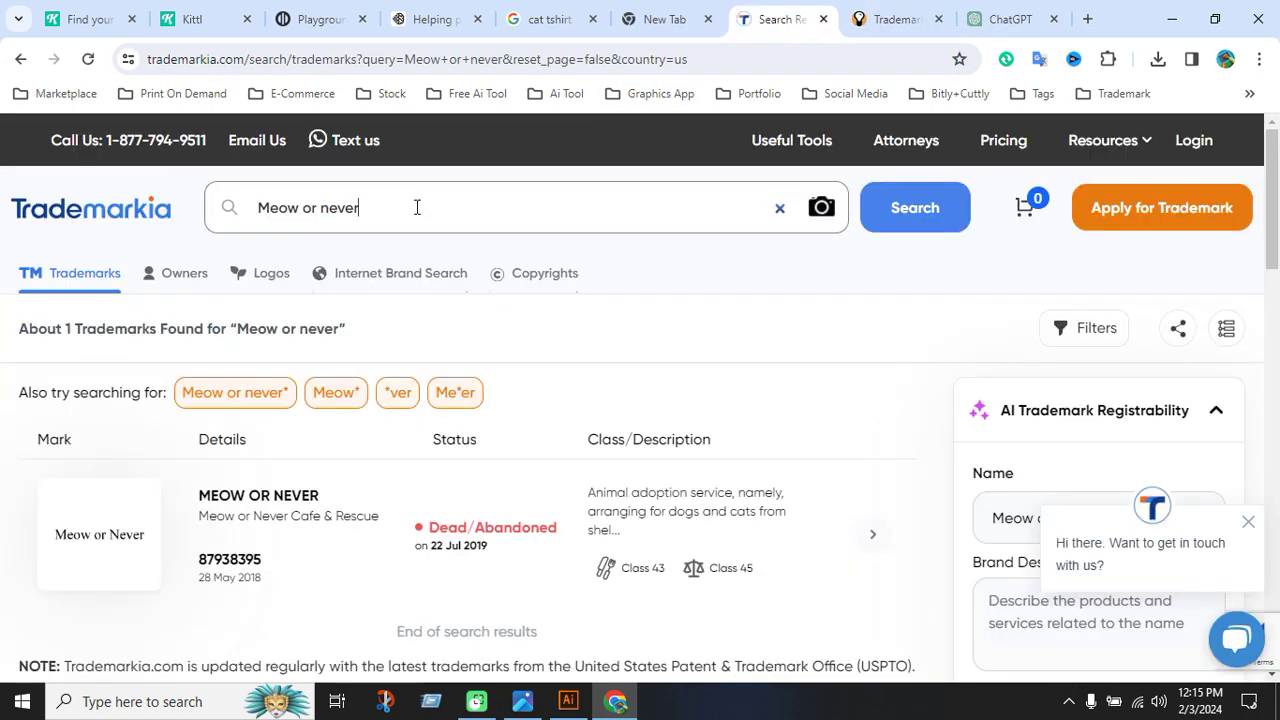
key("ctrl+a")
type("Love me, love my cat")
key("Return")
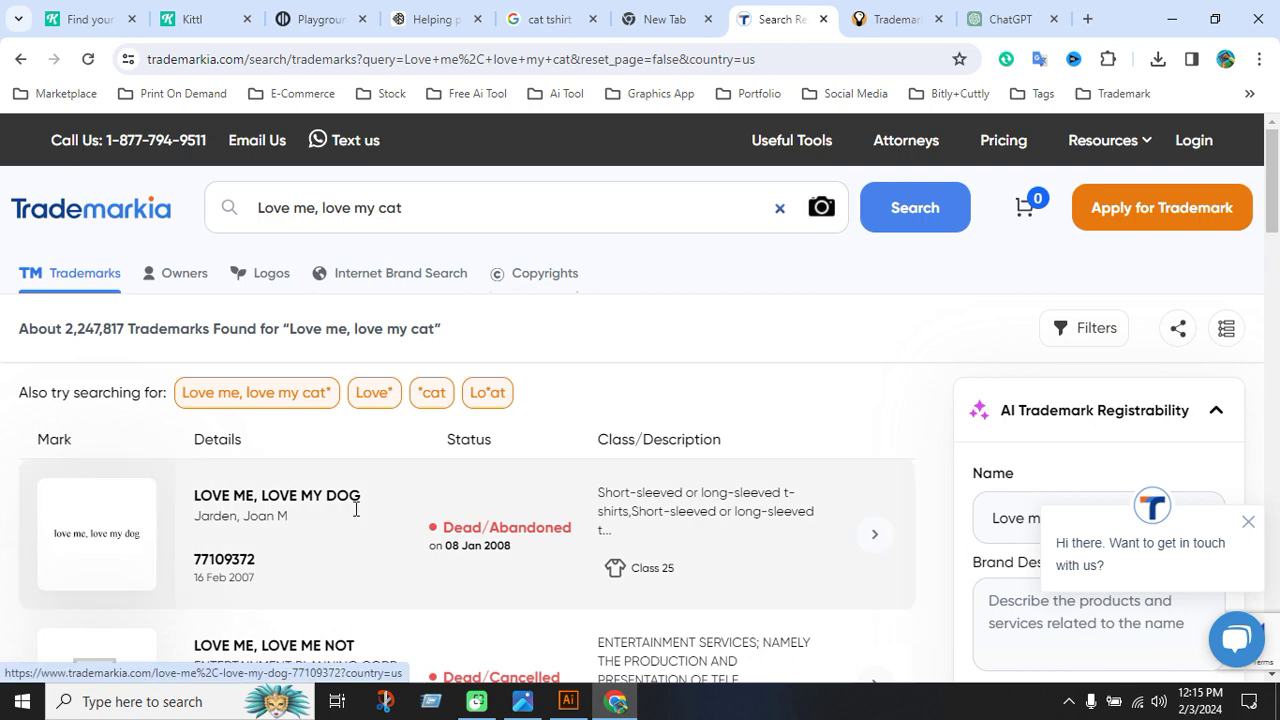
Look through the Trademarkia listings for marks that match or resemble the slogan, checking their statuses and classes.
scroll(480, 534, "down", 4)
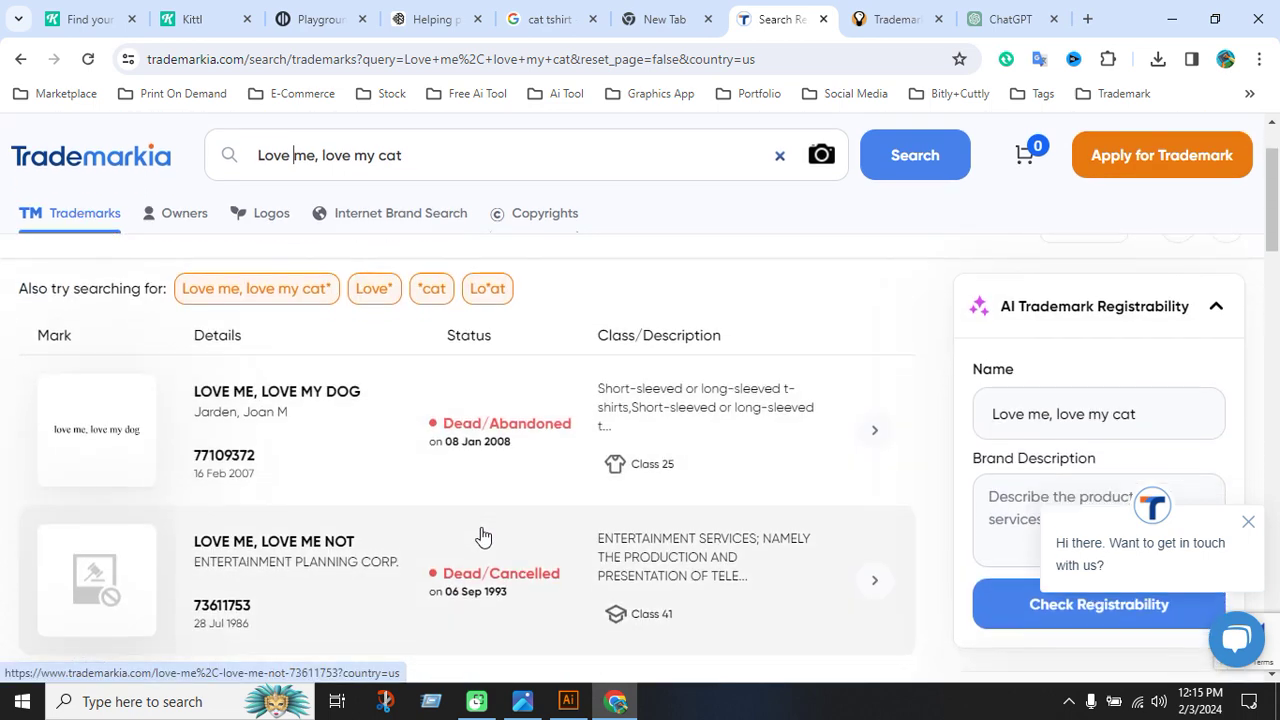
scroll(466, 531, "down", 3)
scroll(466, 531, "down", 3)
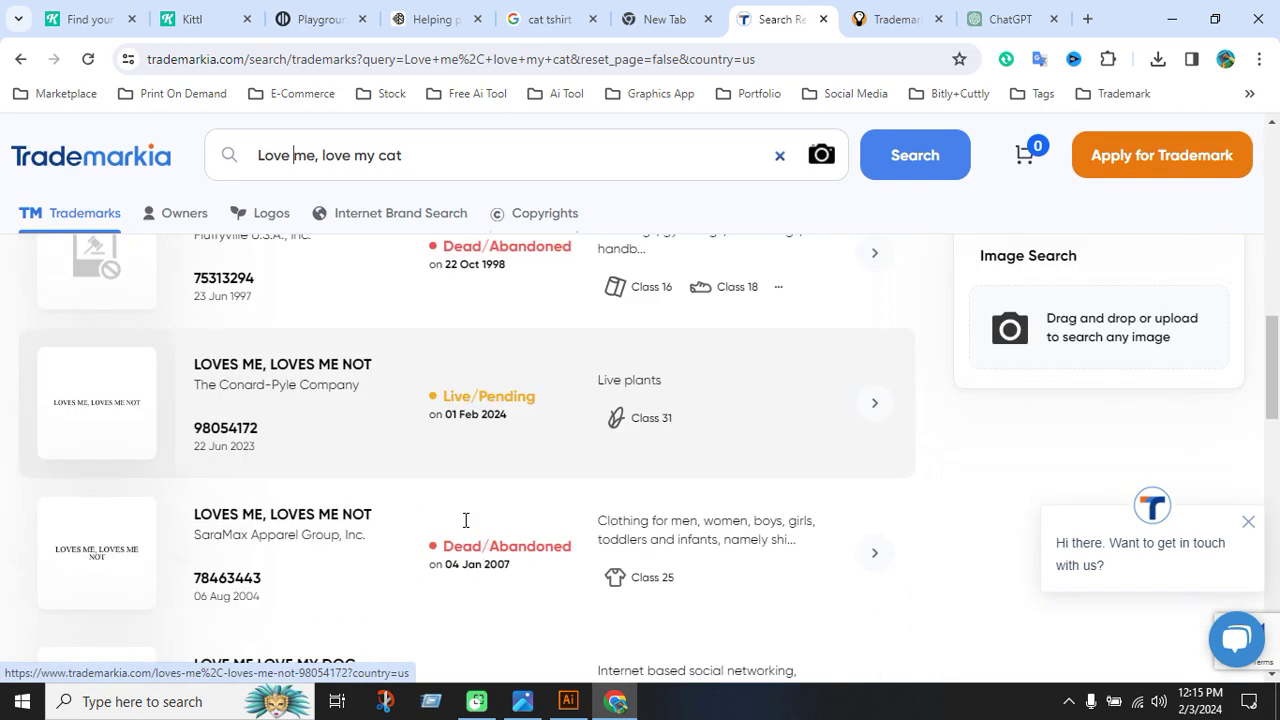
scroll(474, 530, "down", 3)
scroll(474, 530, "up", 1)
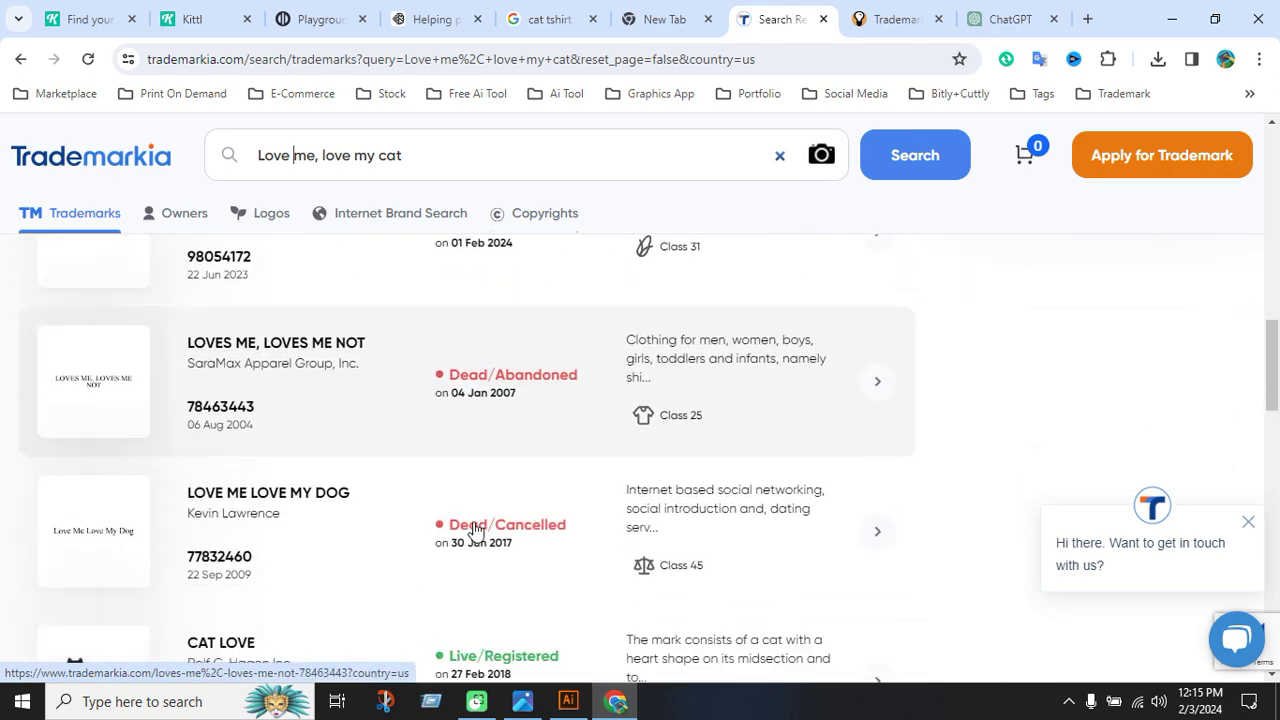
scroll(466, 520, "down", 2)
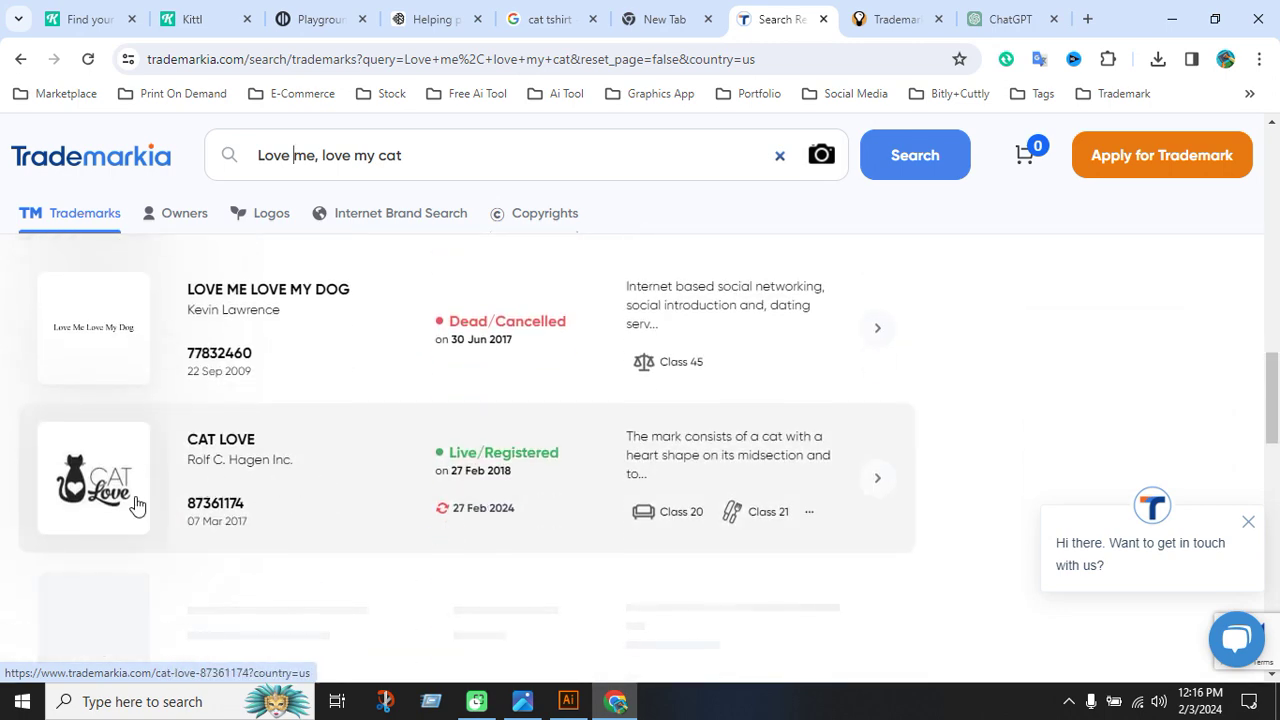
scroll(462, 498, "down", 1)
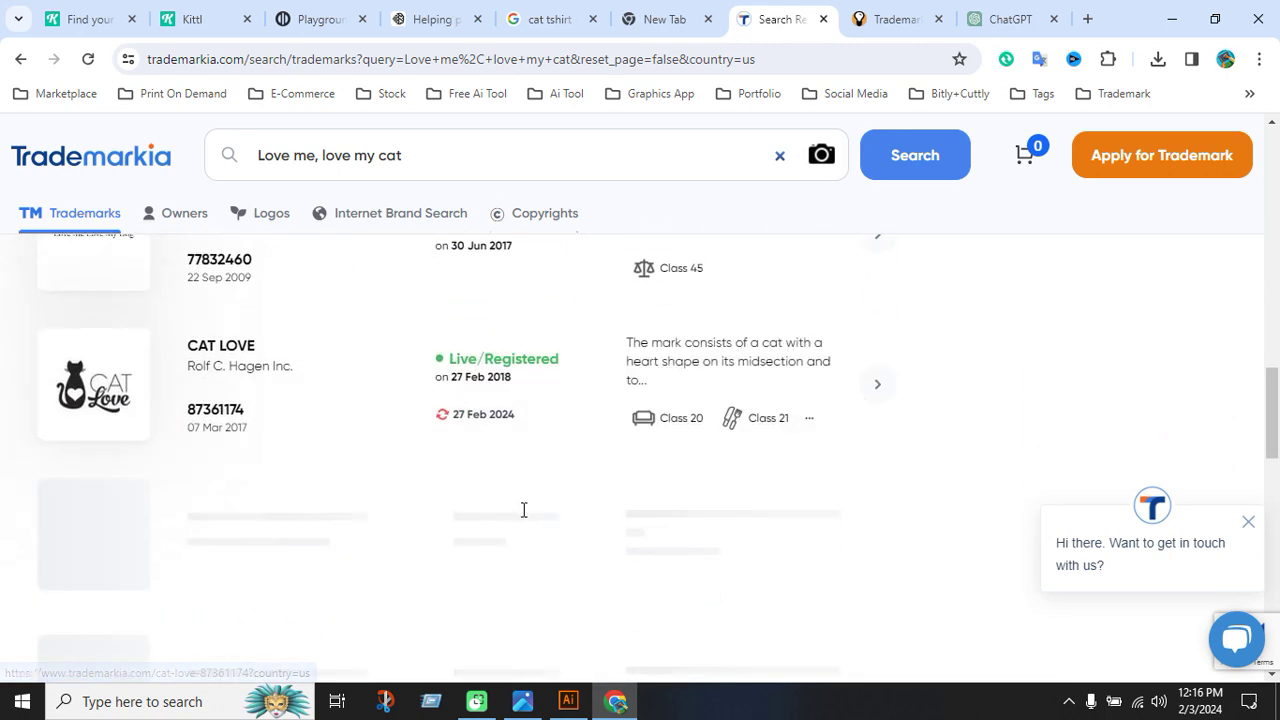
scroll(518, 502, "up", 10)
Copy "Love me, love my cat" from the Trademarkia search, switch to Illustrator and replace the yellow slogan text with it.
left_click_drag(403, 208, 257, 206)
key("ctrl+c")
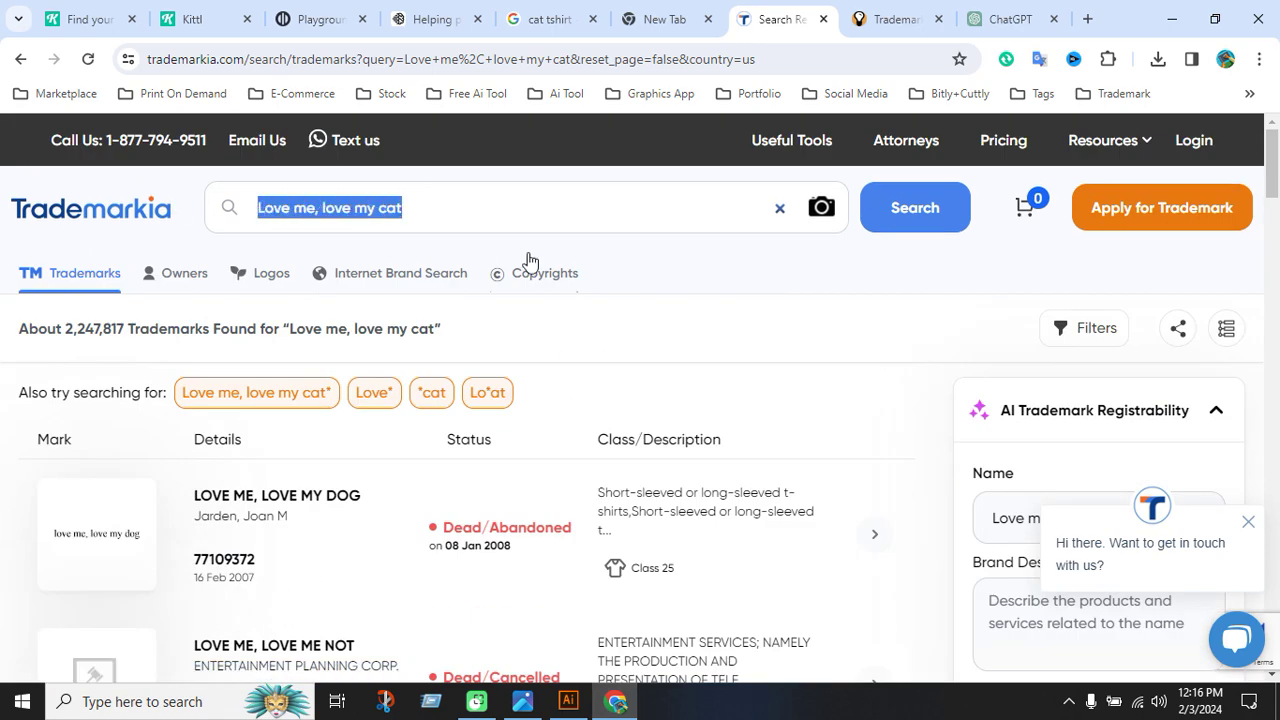
left_click(568, 701)
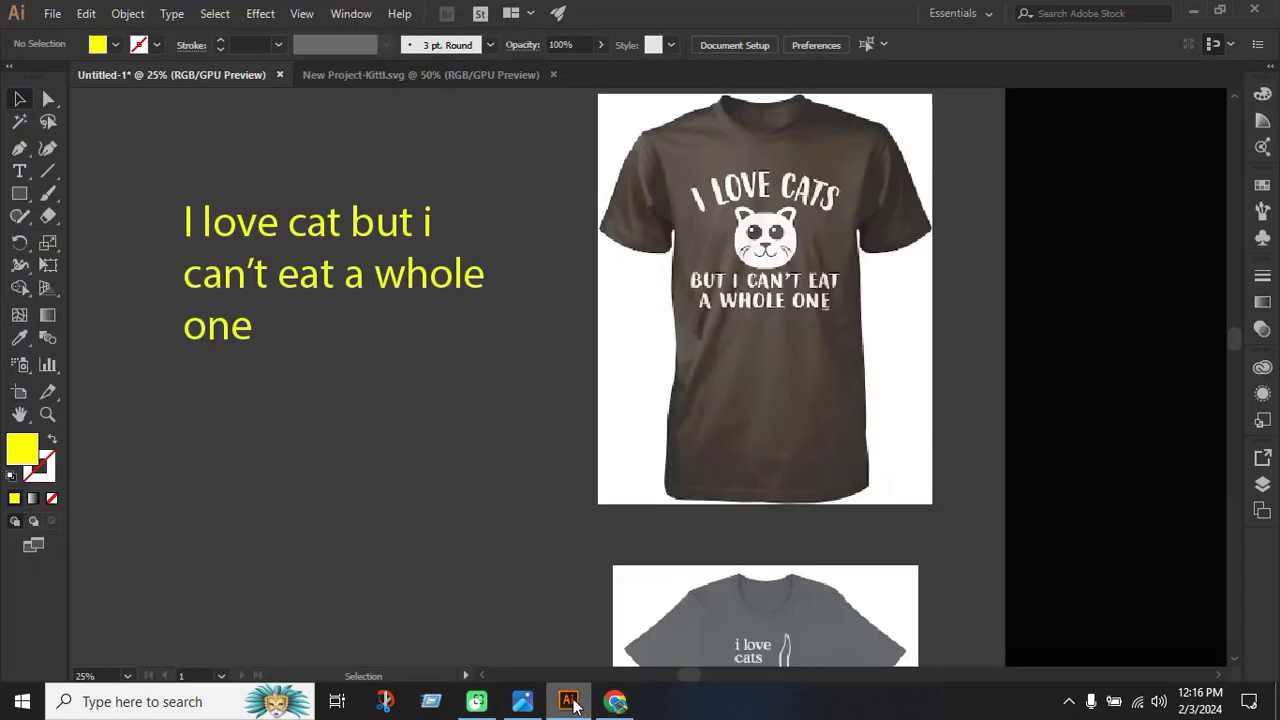
left_click(19, 171)
left_click(102, 179)
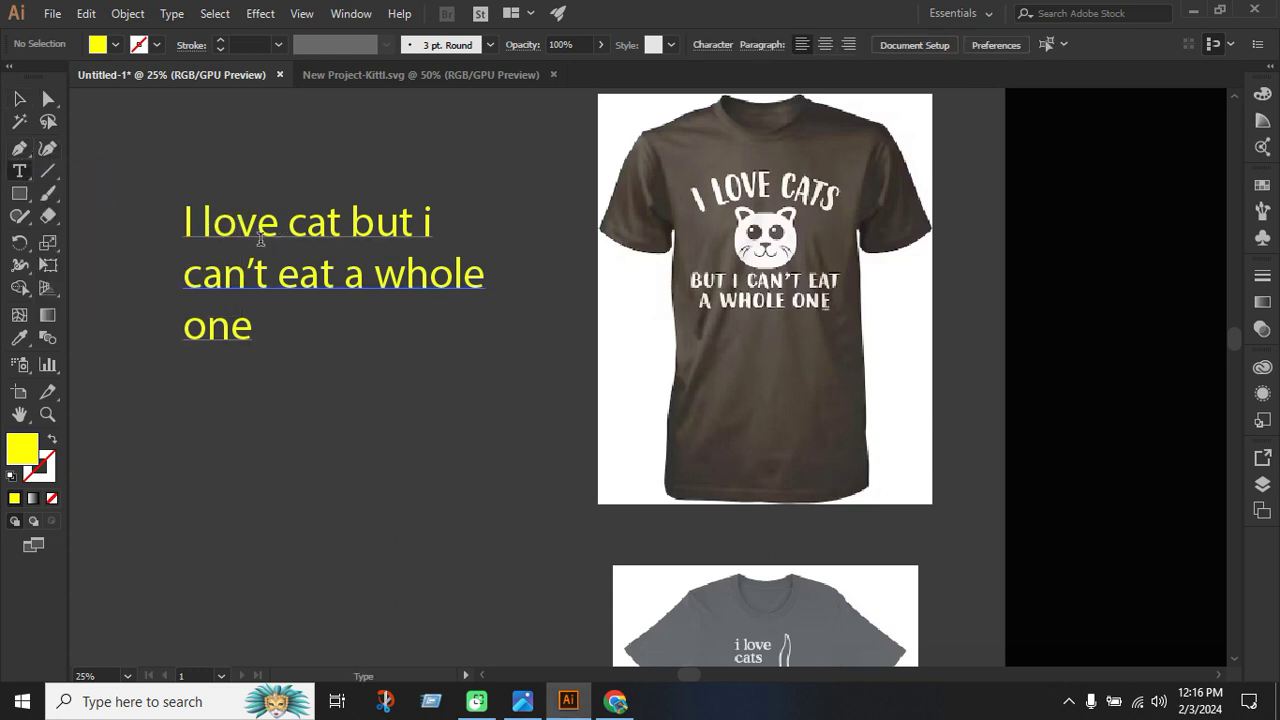
left_click_drag(185, 215, 261, 337)
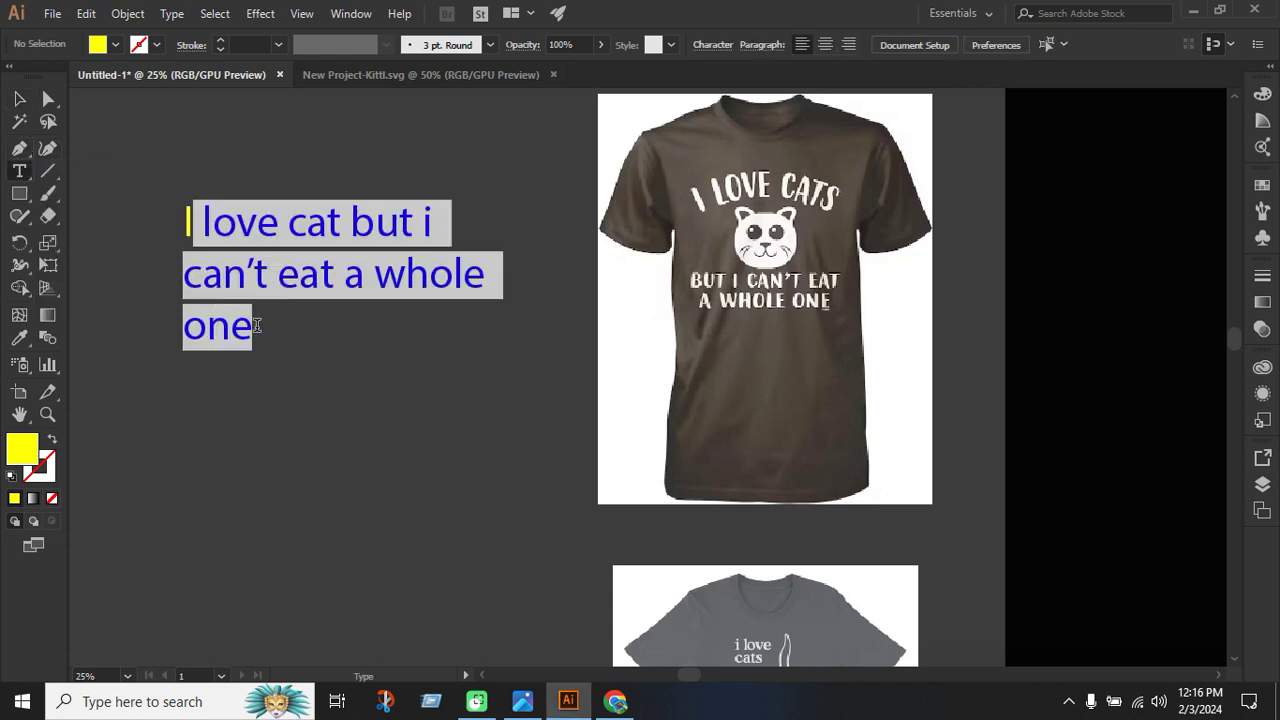
left_click_drag(185, 215, 261, 337)
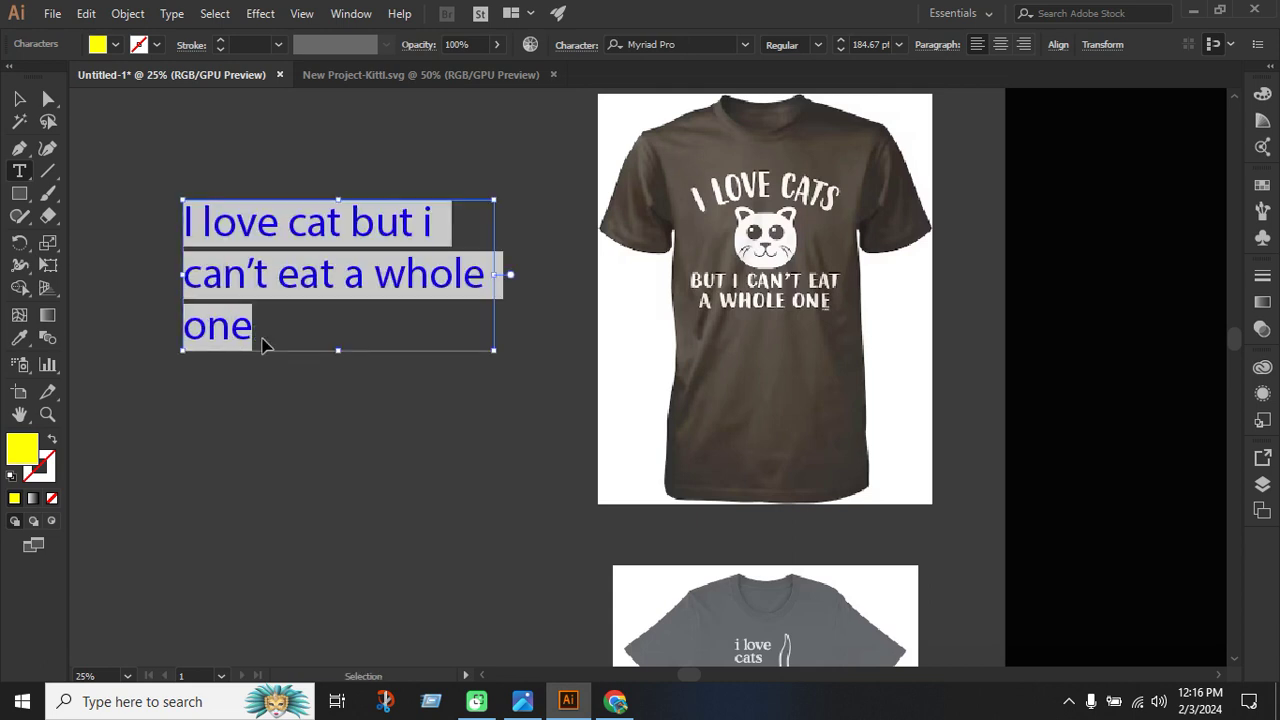
key("ctrl+v")
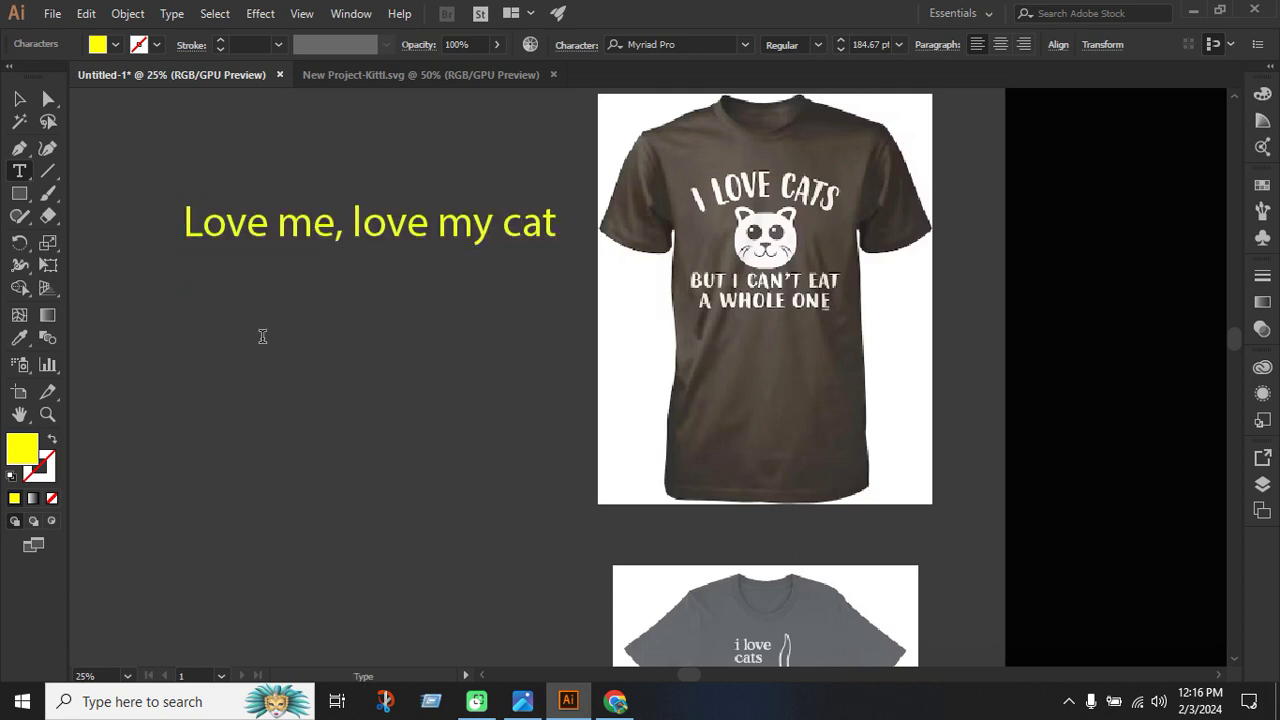
Break the slogan into two lines, "Love me" and "love my cat", and remove the comma.
left_click(353, 232)
key("Return")
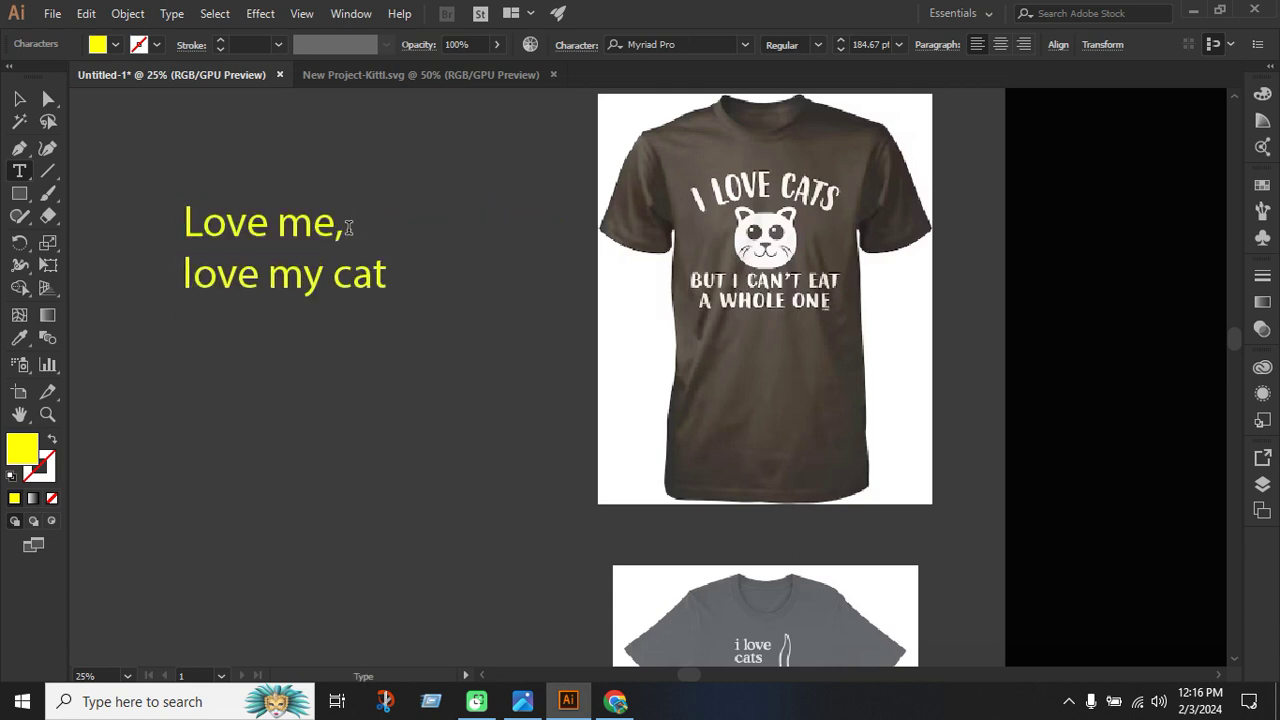
key("BackSpace")
key("ctrl+minus")
key("Escape")
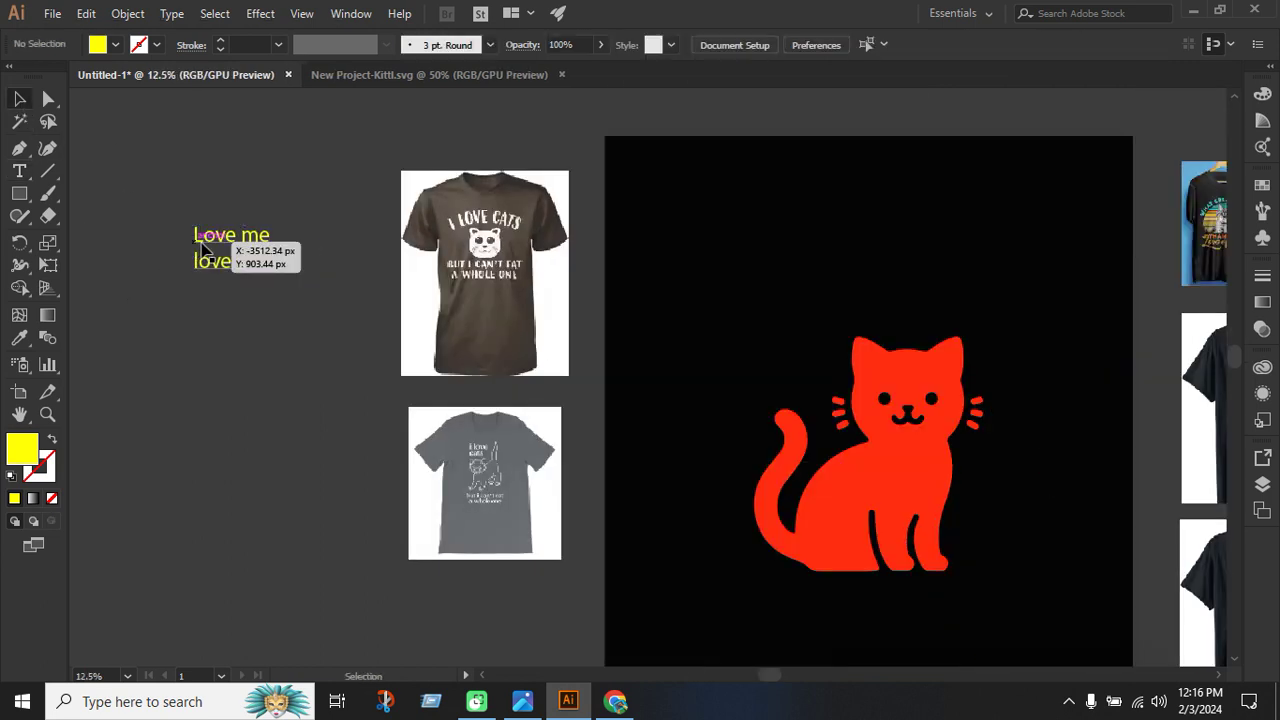
Place the two-line slogan on the black artboard just above the red cat and enlarge it to about 436 pt.
left_click_drag(203, 248, 793, 233)
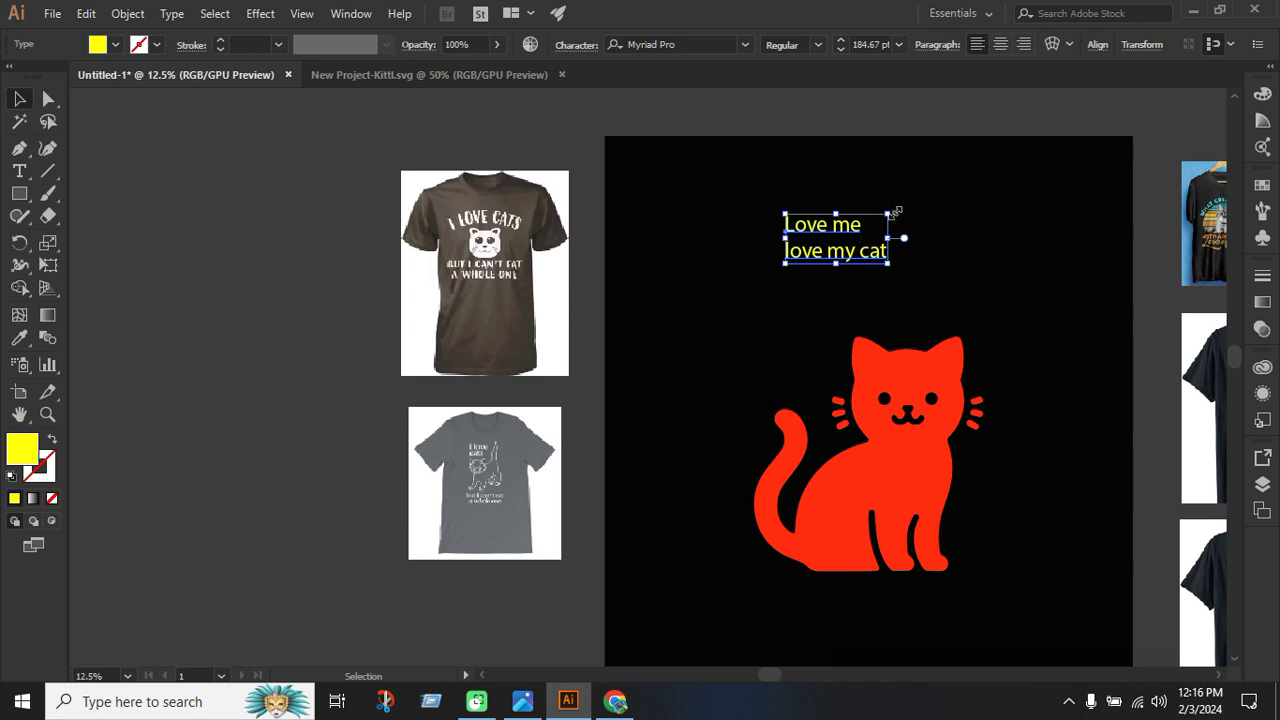
left_click_drag(895, 212, 984, 190)
left_click(980, 289)
scroll(431, 348, "down", 2)
scroll(730, 328, "up", 1)
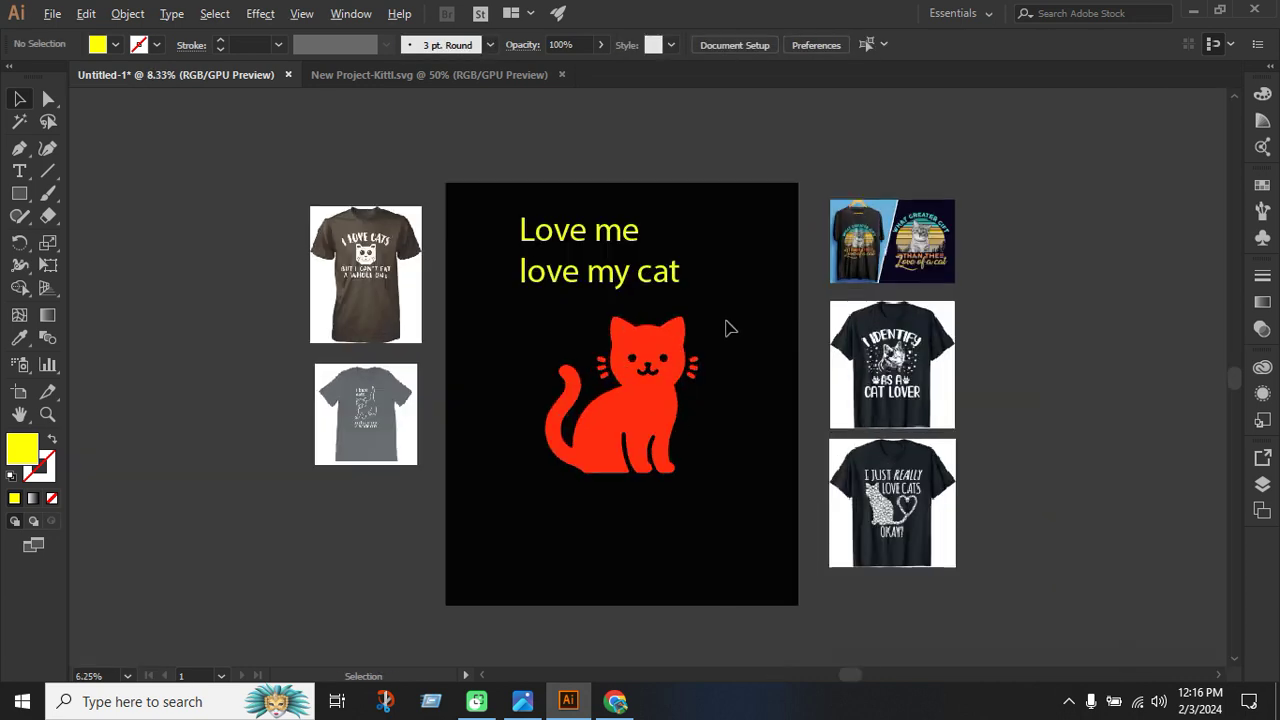
left_click_drag(674, 282, 724, 316)
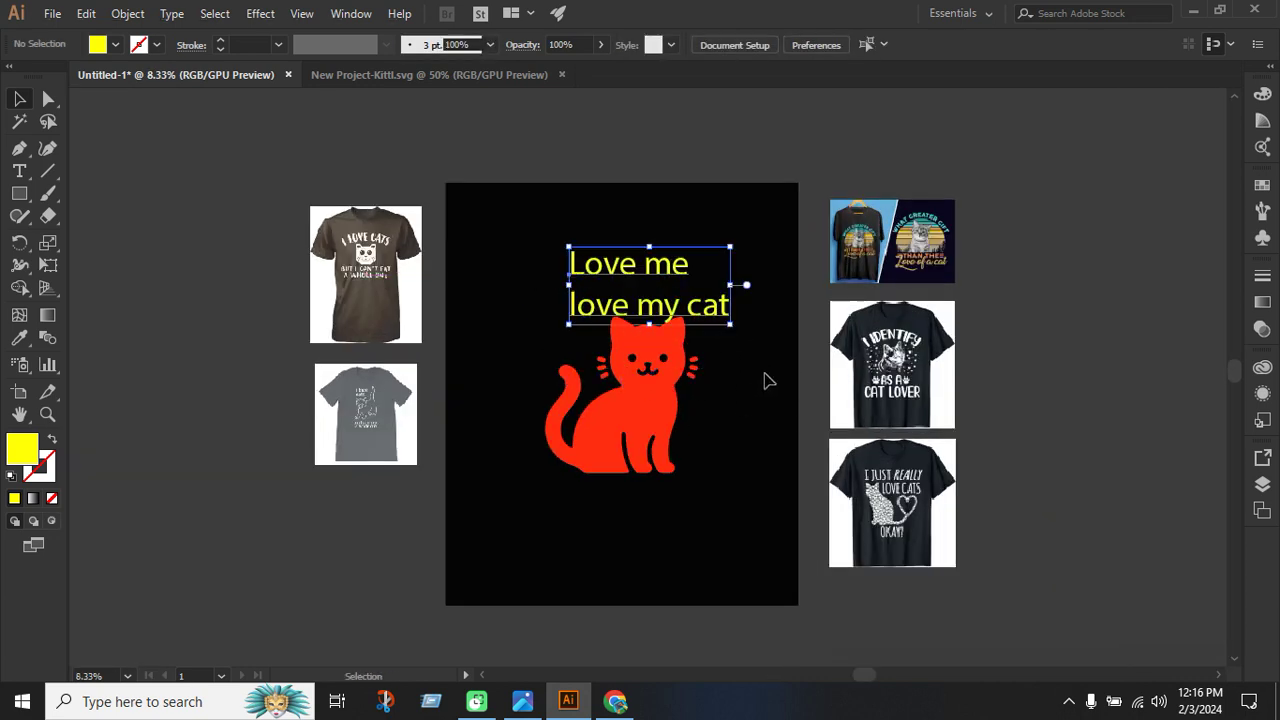
left_click(767, 380)
Copy the "love my cat" line and delete it from the slogan, leaving only "Love me" above the cat.
left_click(19, 172)
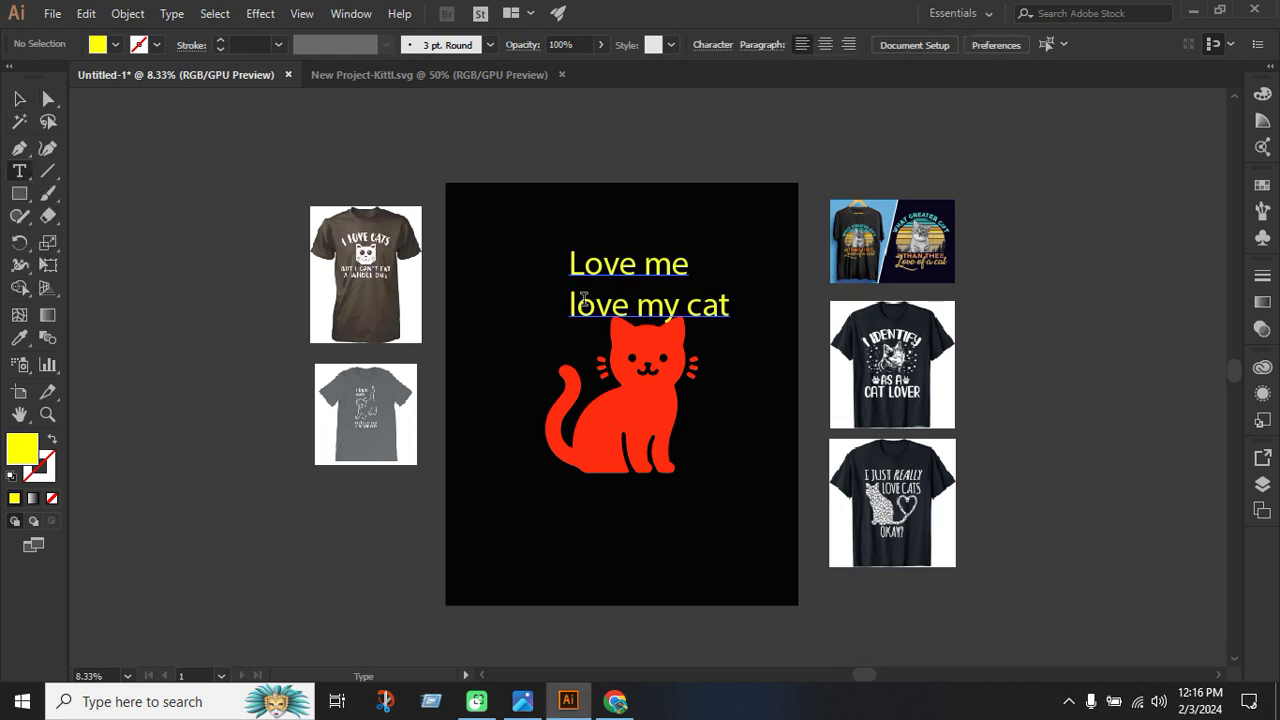
left_click_drag(571, 304, 809, 305)
key("ctrl+c")
key("BackSpace")
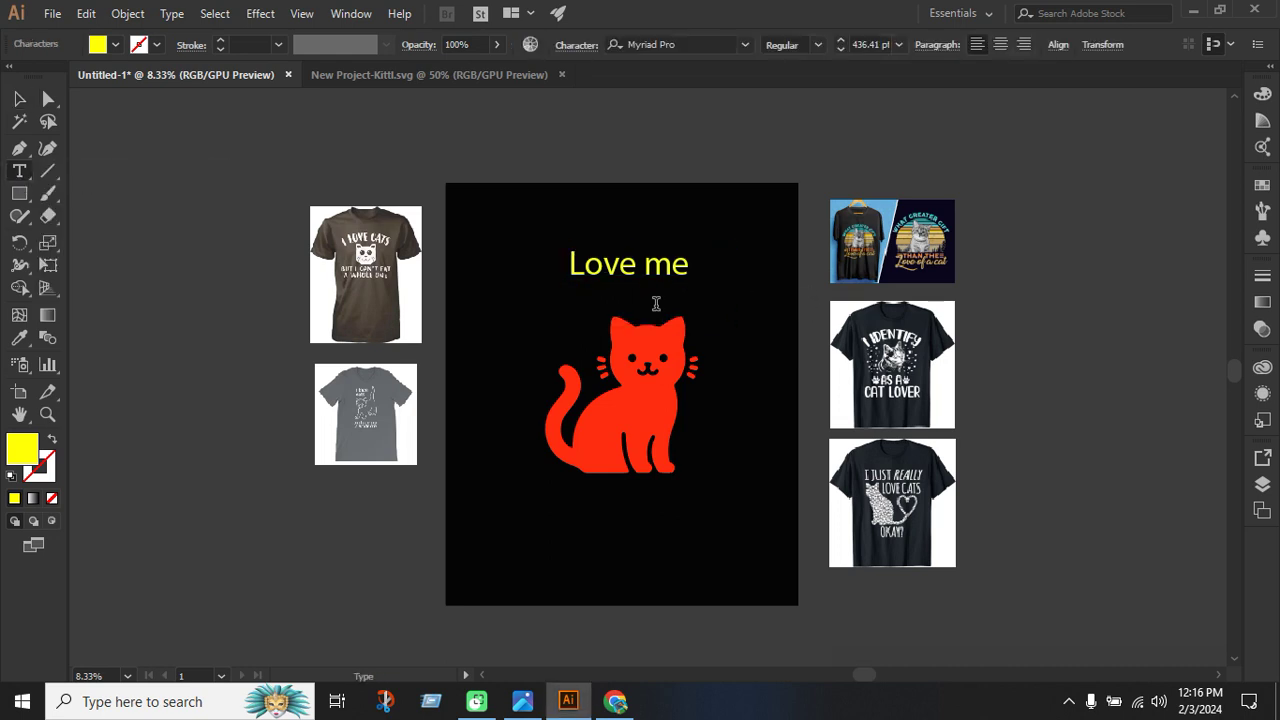
key("Escape")
left_click(191, 331)
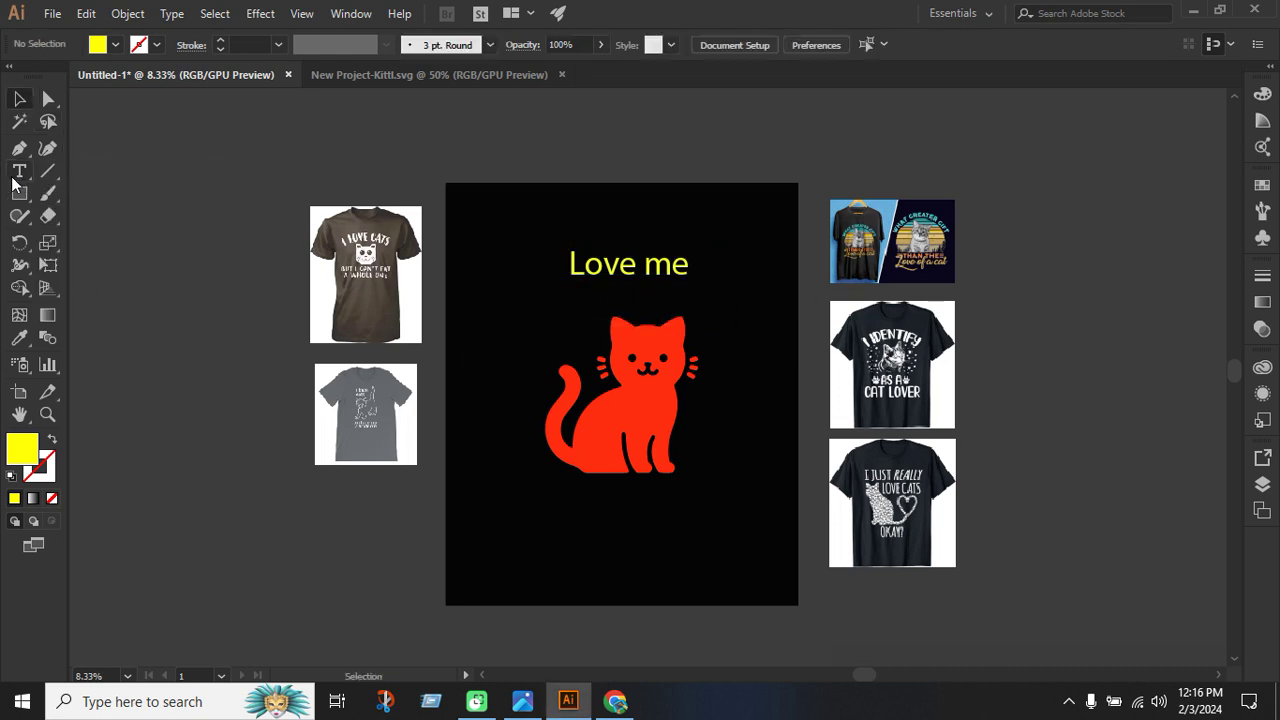
Paste "love my cat" as a separate text object below the cat on the black artboard.
left_click_drag(19, 172, 166, 184)
left_click(571, 555)
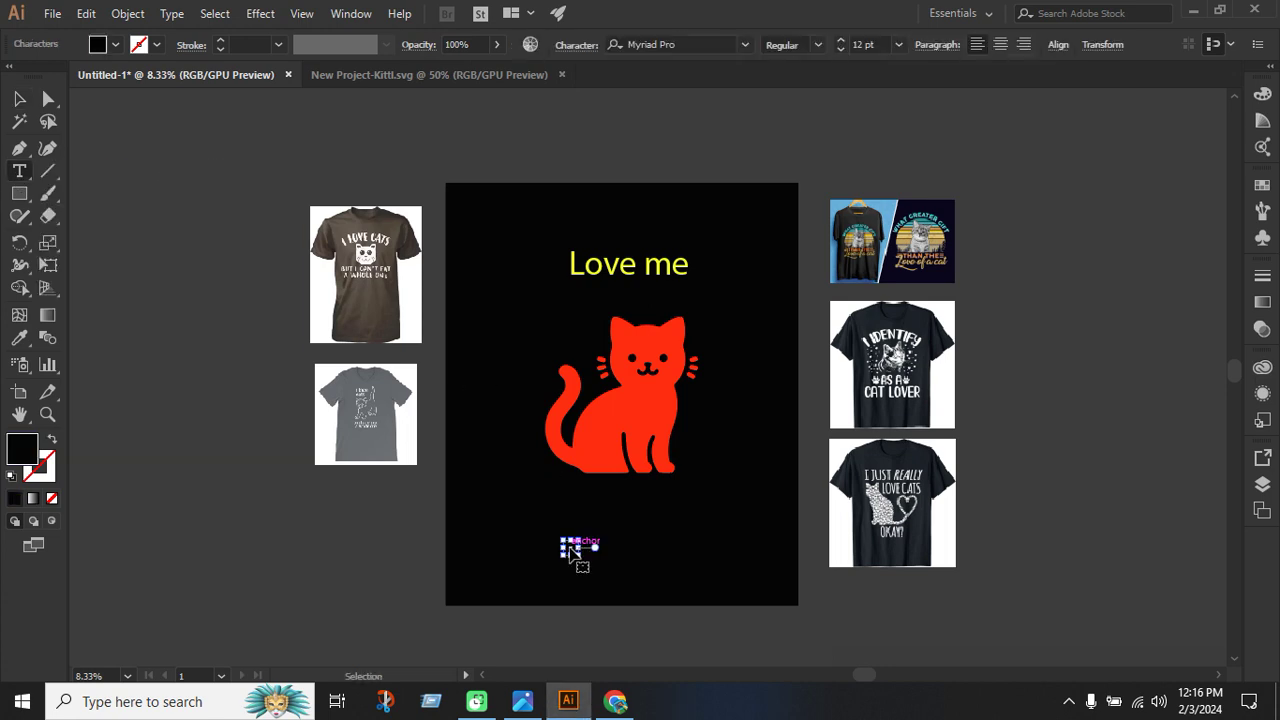
key("ctrl+v")
key("Escape")
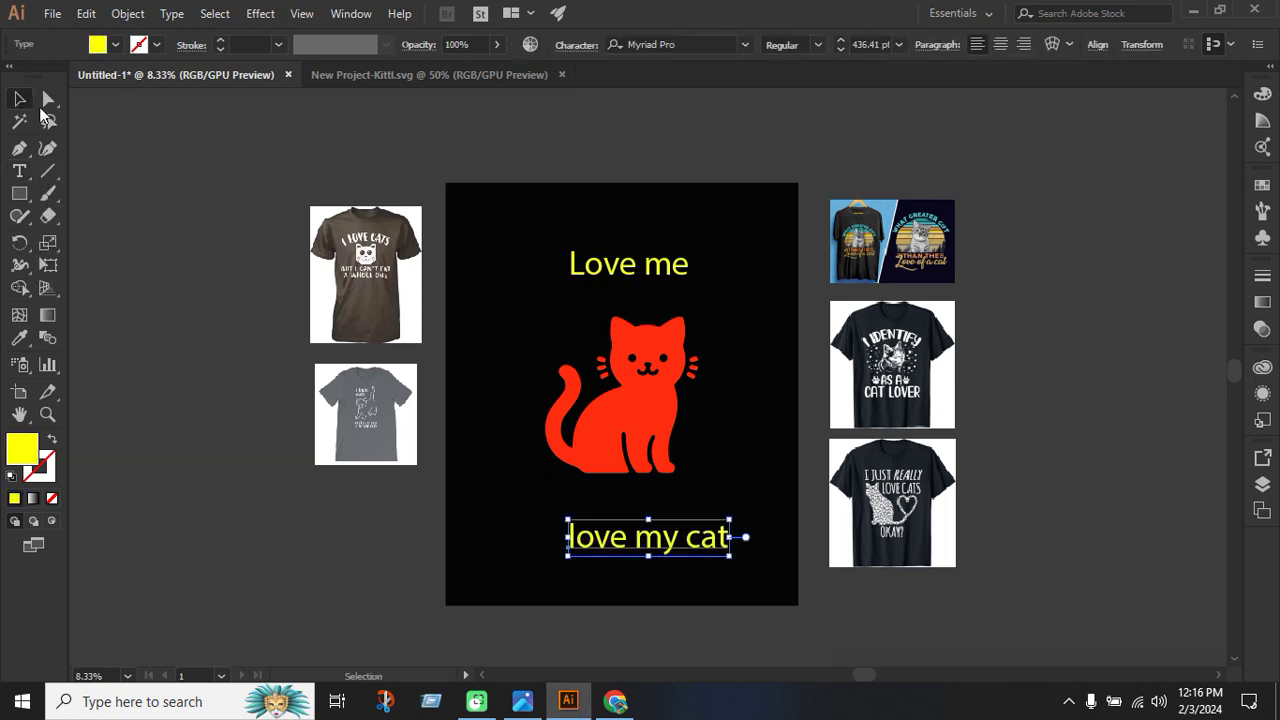
Move "love my cat" up to just beneath the cat and shift "Love me" down closer to its head.
scroll(755, 490, "down", 1)
left_click_drag(722, 524, 705, 501)
left_click_drag(688, 330, 688, 347)
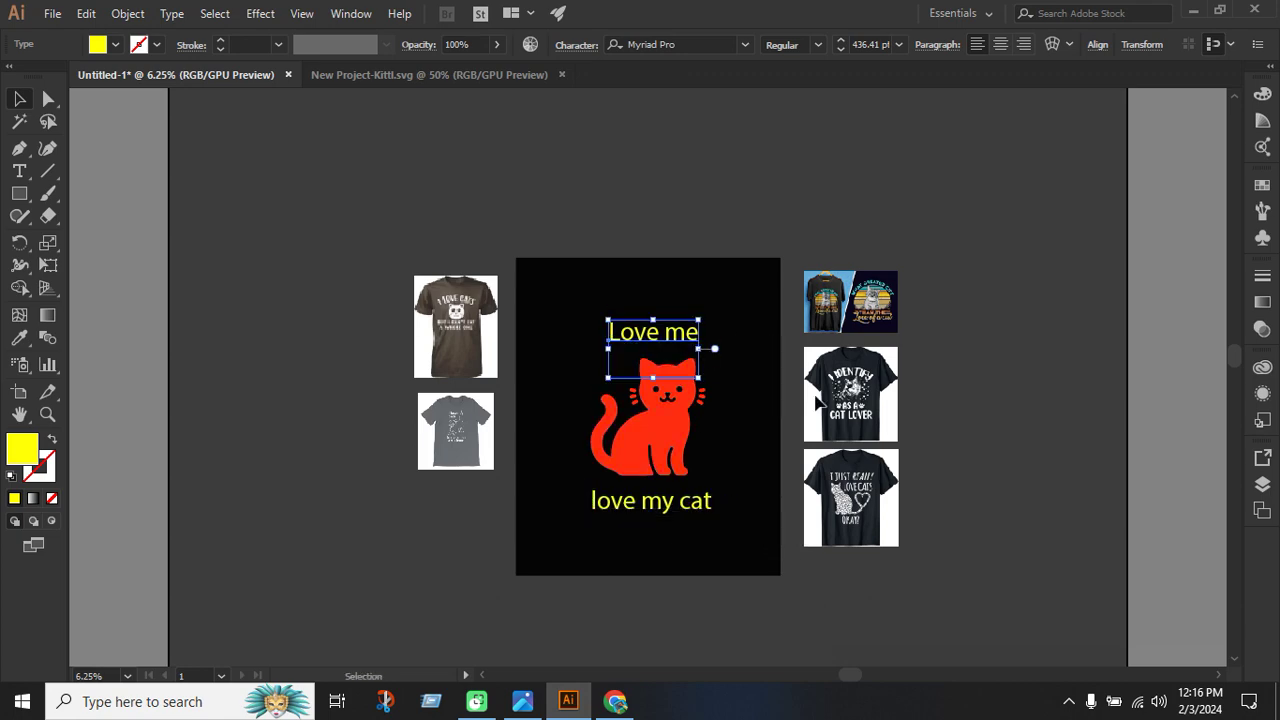
Convert the "Love me" text above the cat to uppercase.
scroll(800, 445, "up", 2)
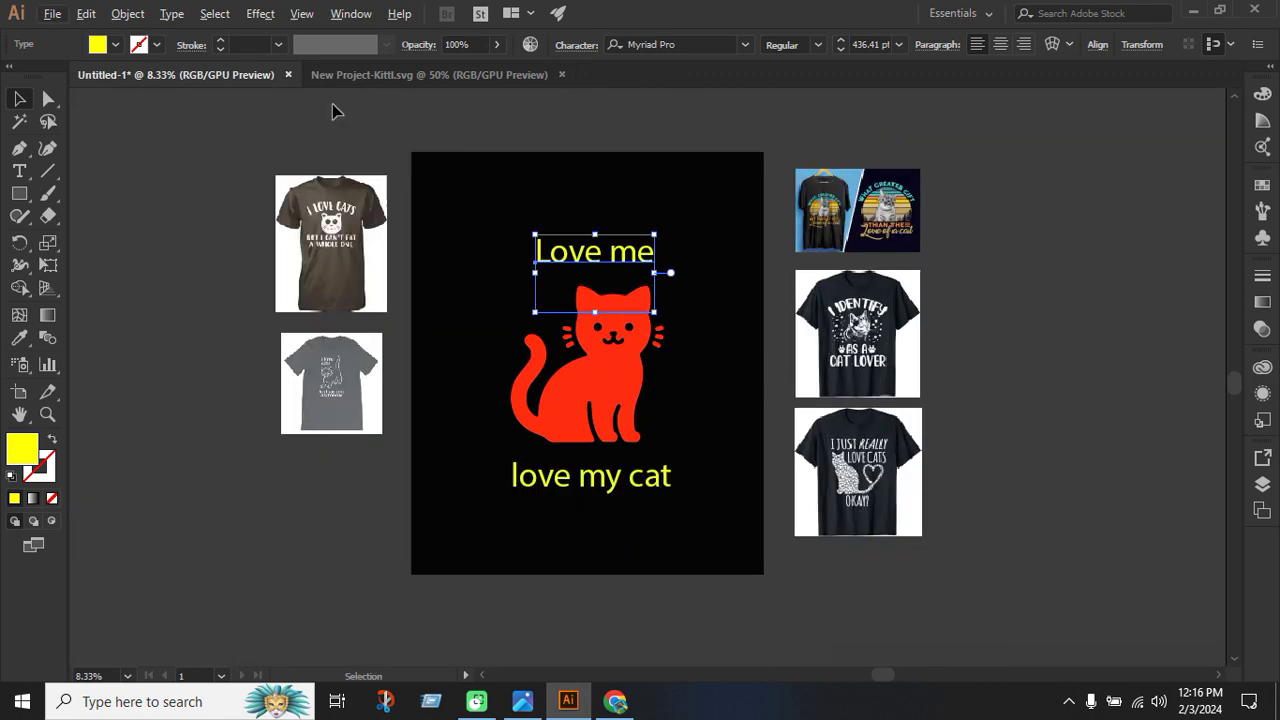
left_click(175, 14)
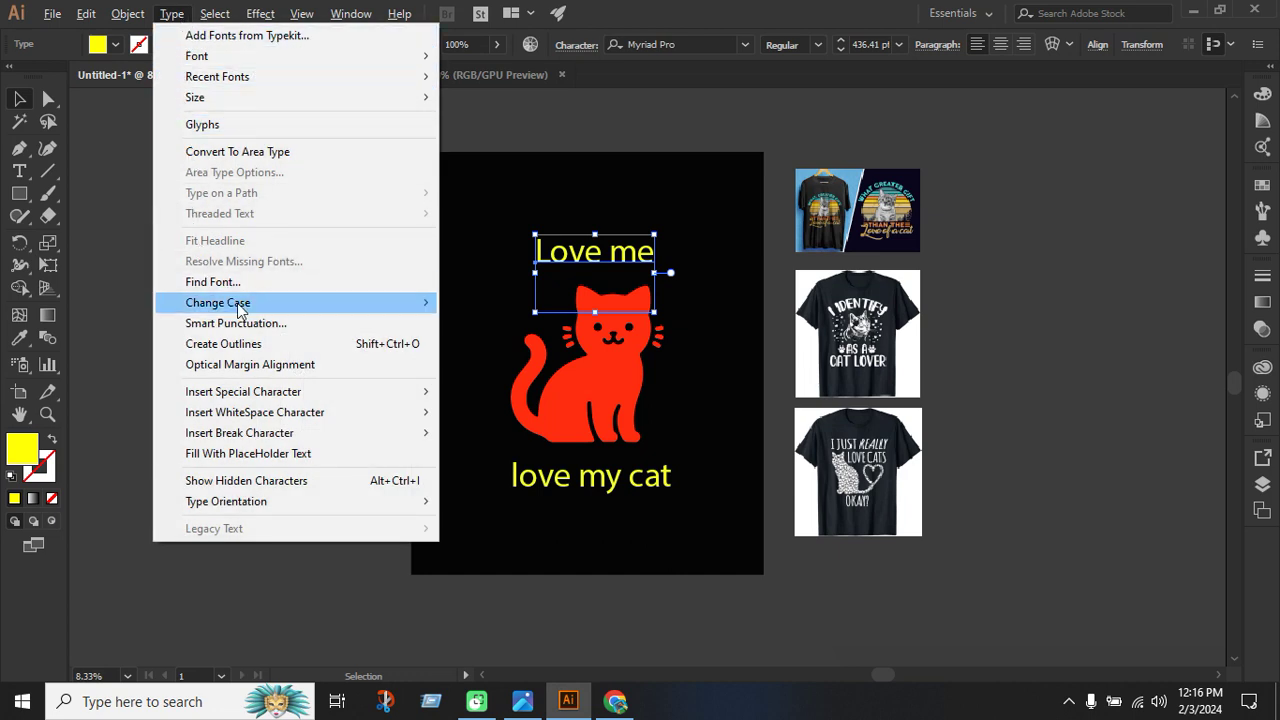
mouse_move(250, 310)
left_click(495, 302)
left_click(726, 406)
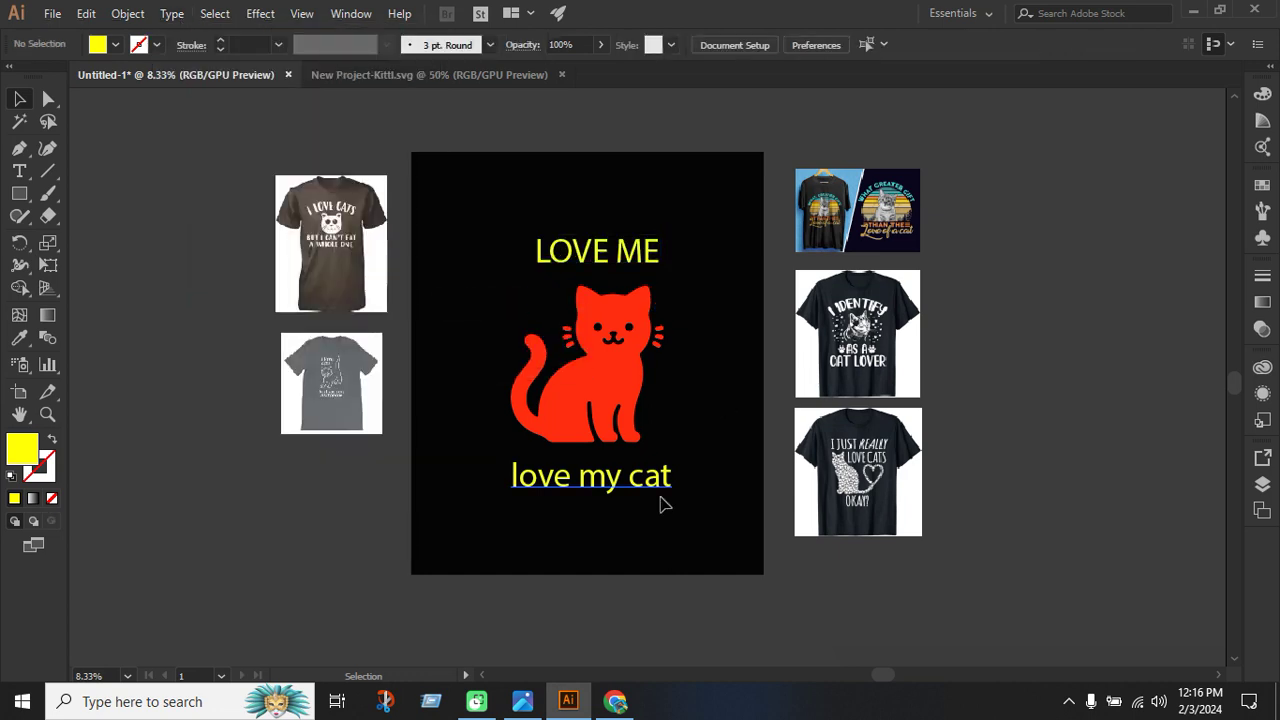
Convert the "love my cat" text below the cat to uppercase.
left_click(660, 485)
left_click(172, 14)
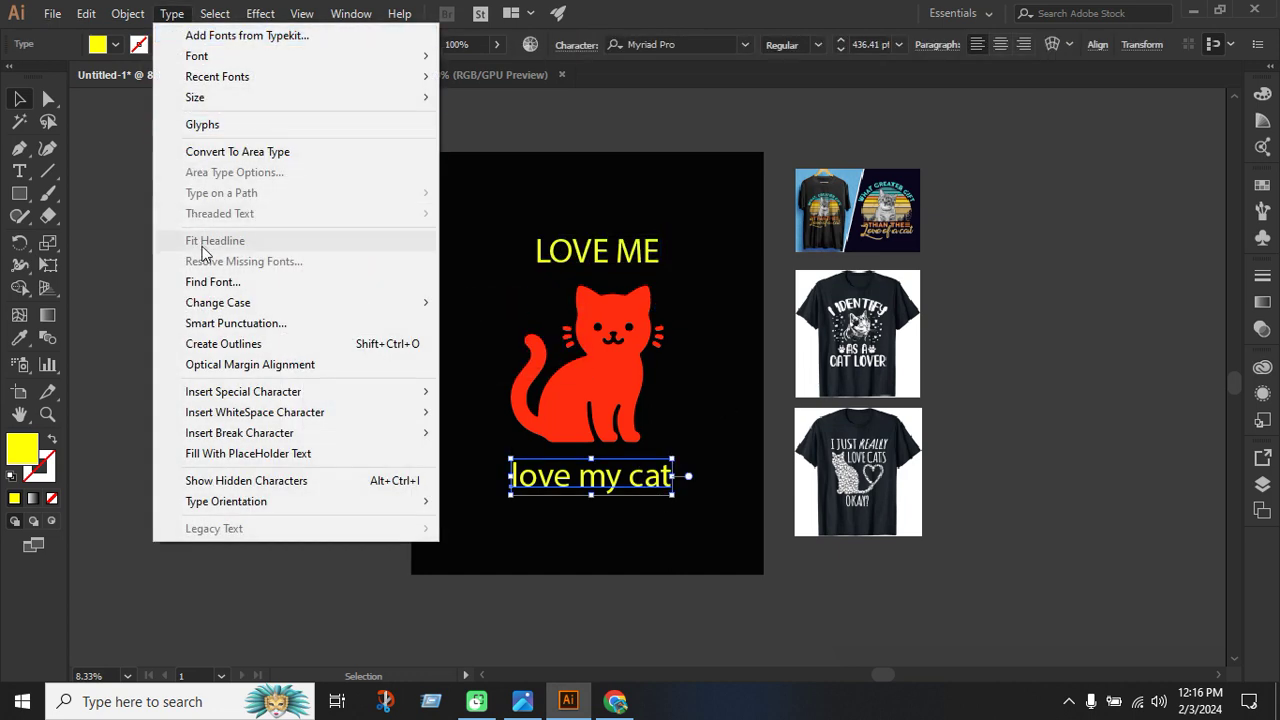
mouse_move(233, 307)
left_click(495, 302)
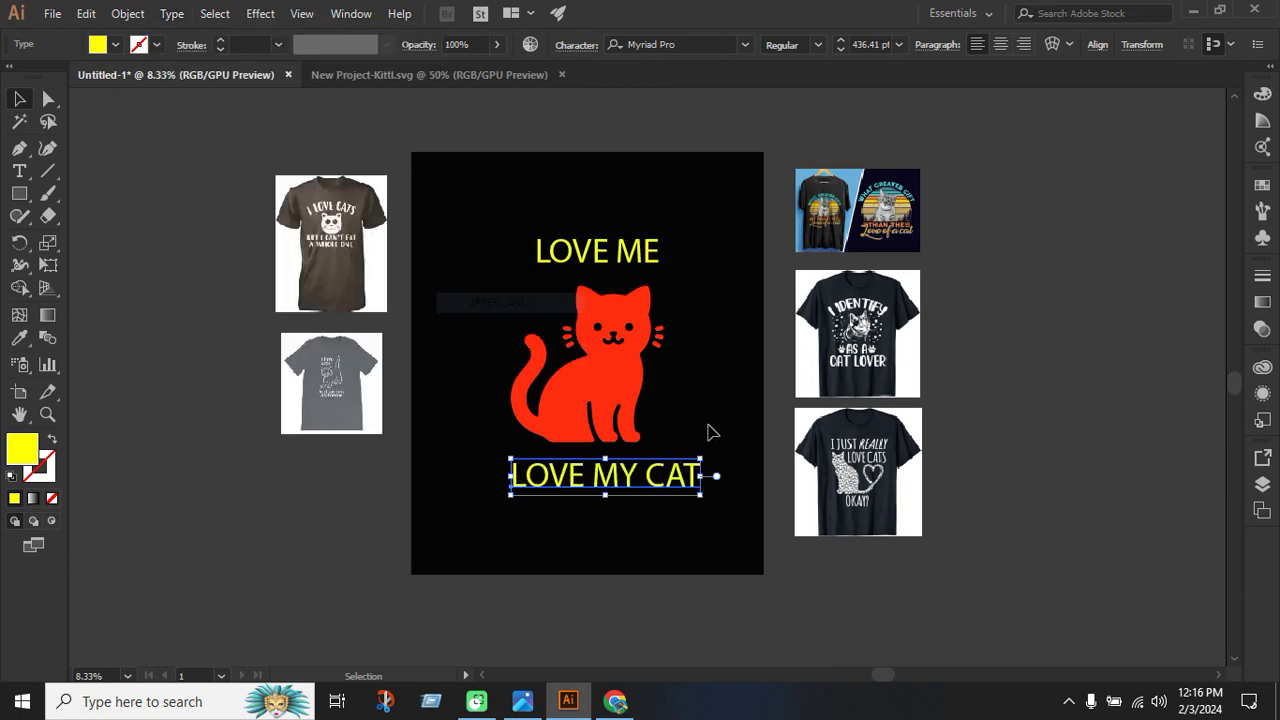
left_click(740, 412)
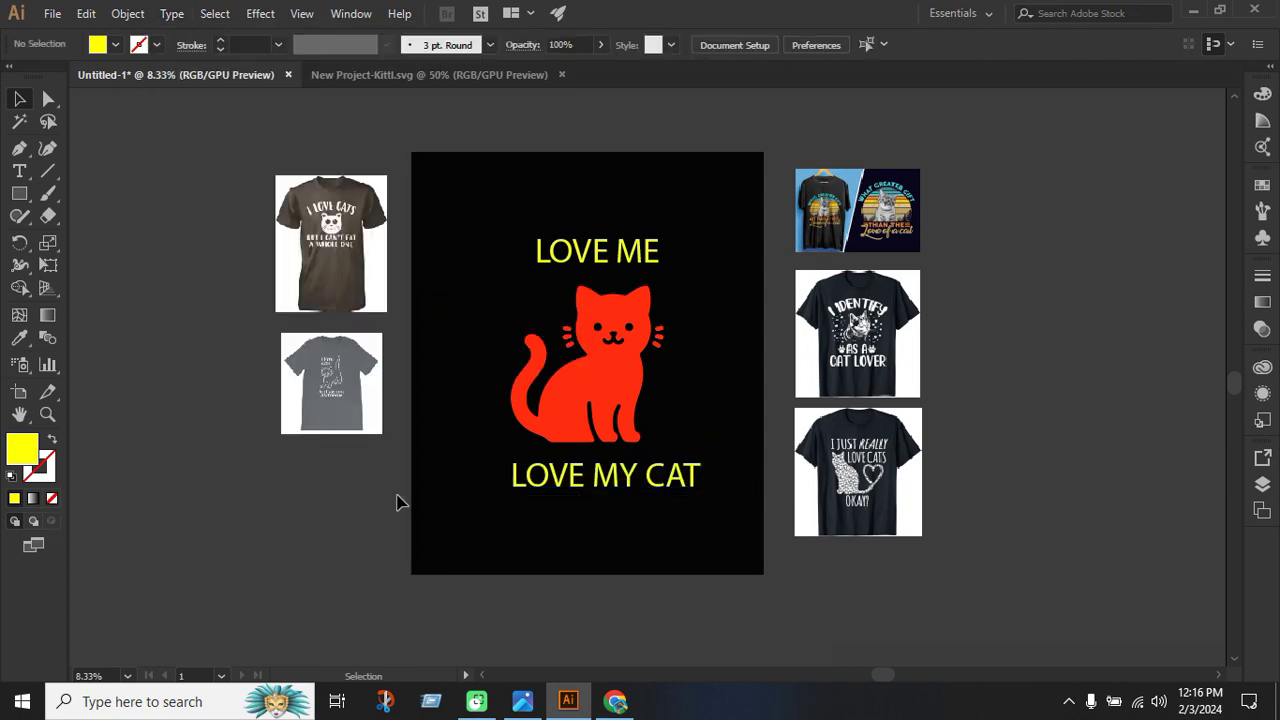
scroll(1160, 557, "down", 1)
scroll(1100, 508, "up", 2)
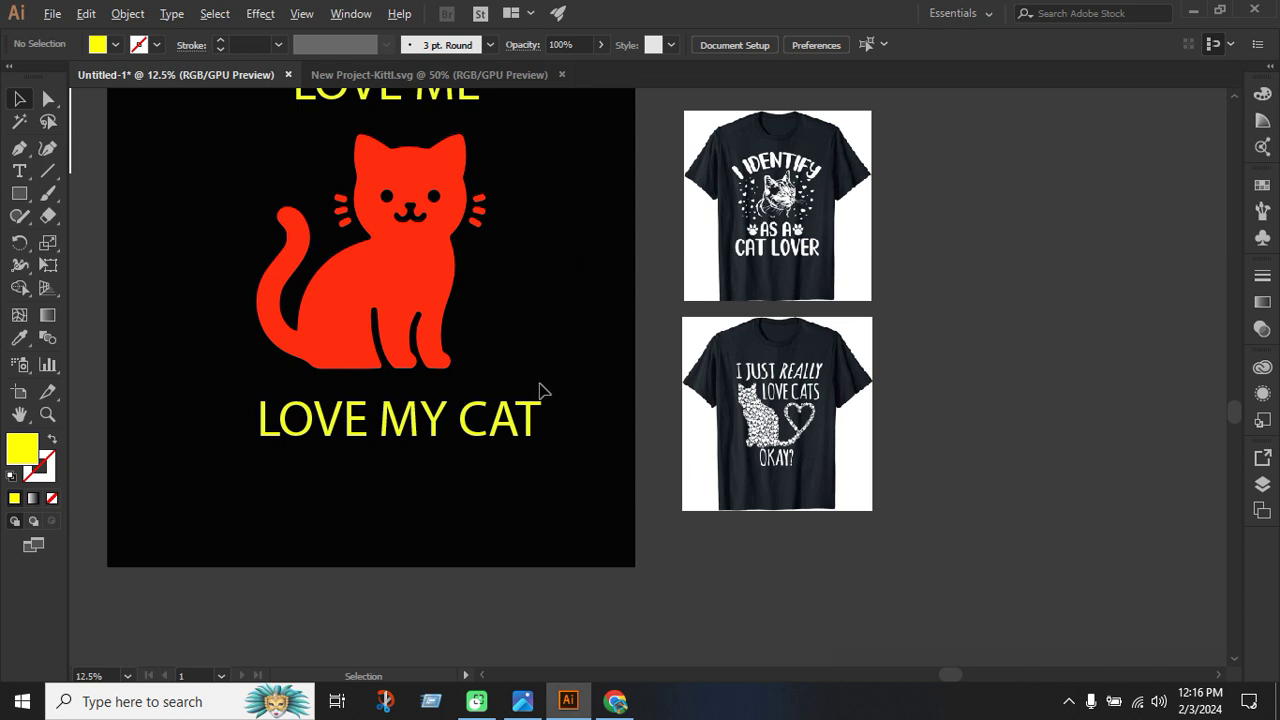
scroll(540, 392, "down", 1)
scroll(705, 388, "up", 2)
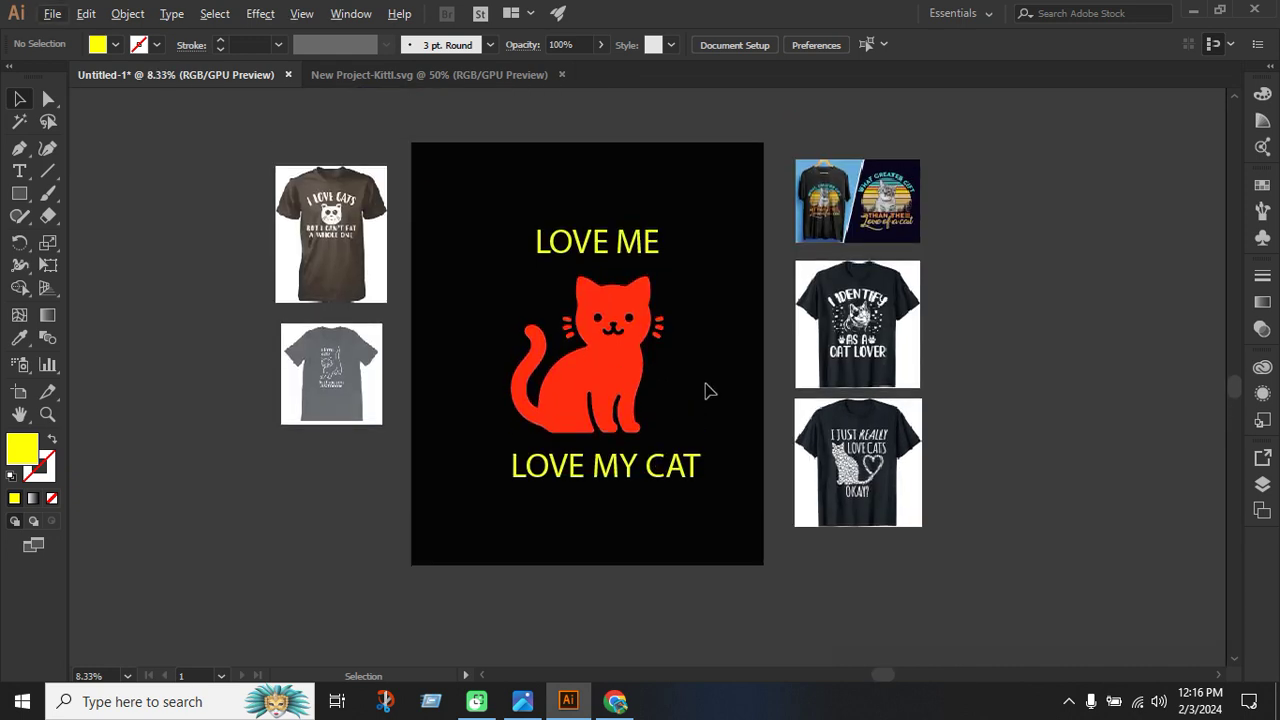
Set the font of the "LOVE ME" text to Norton.
left_click(659, 287)
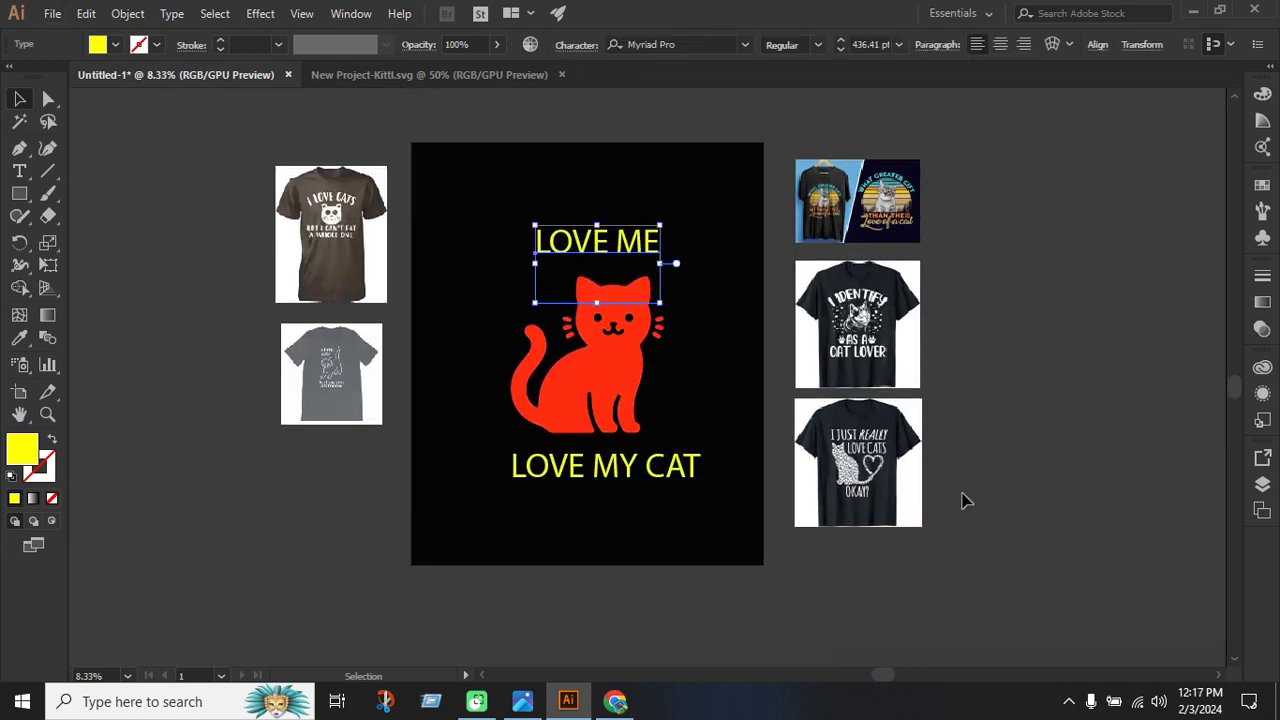
scroll(760, 611, "right", 3)
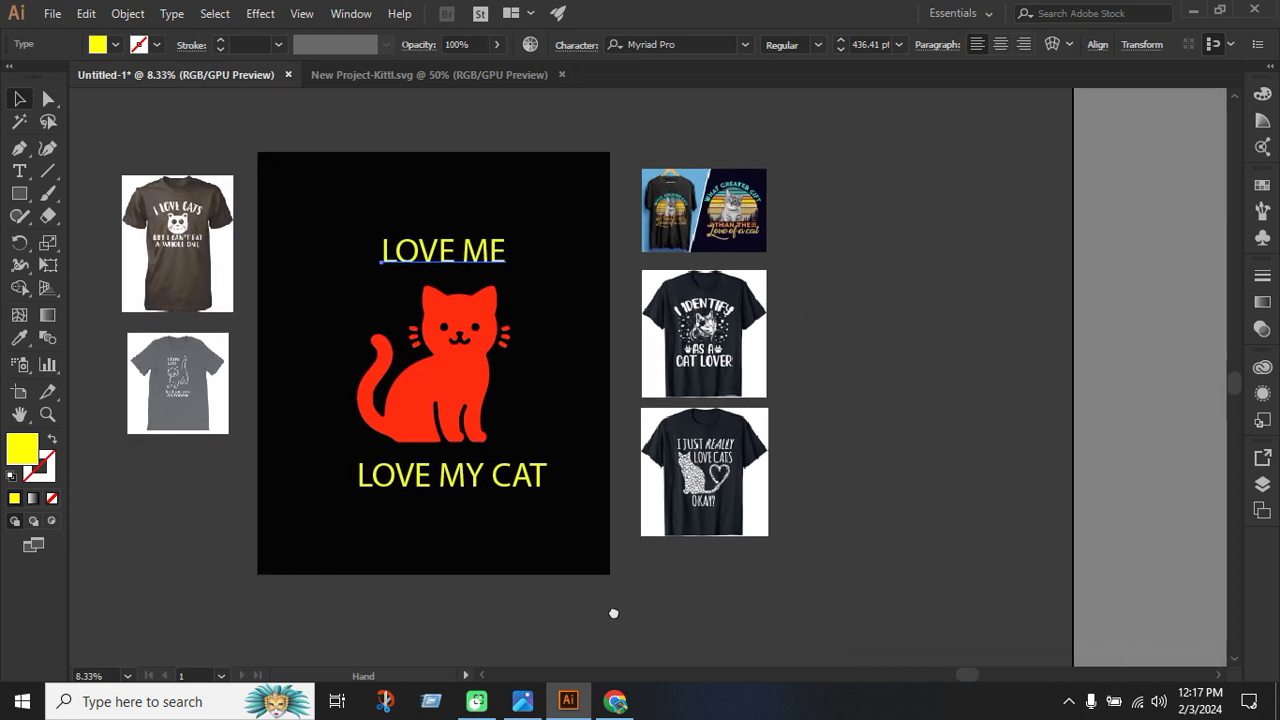
left_click(745, 45)
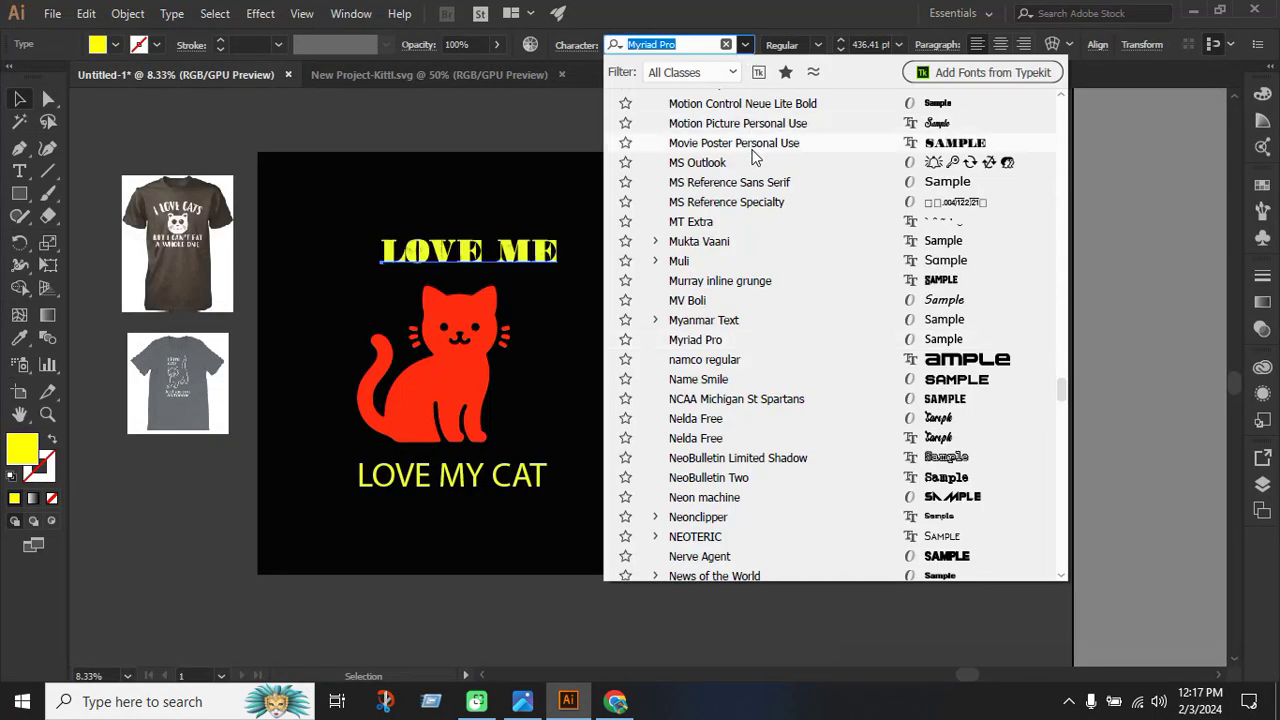
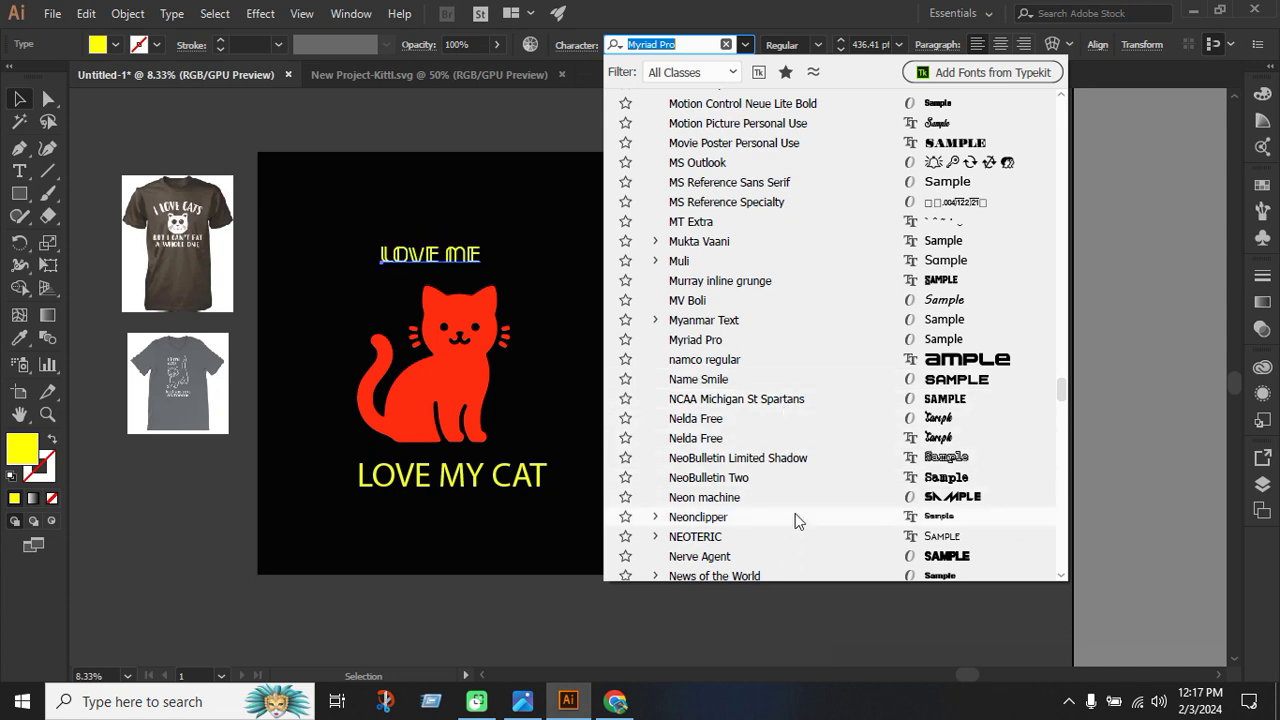
scroll(800, 490, "down", 2)
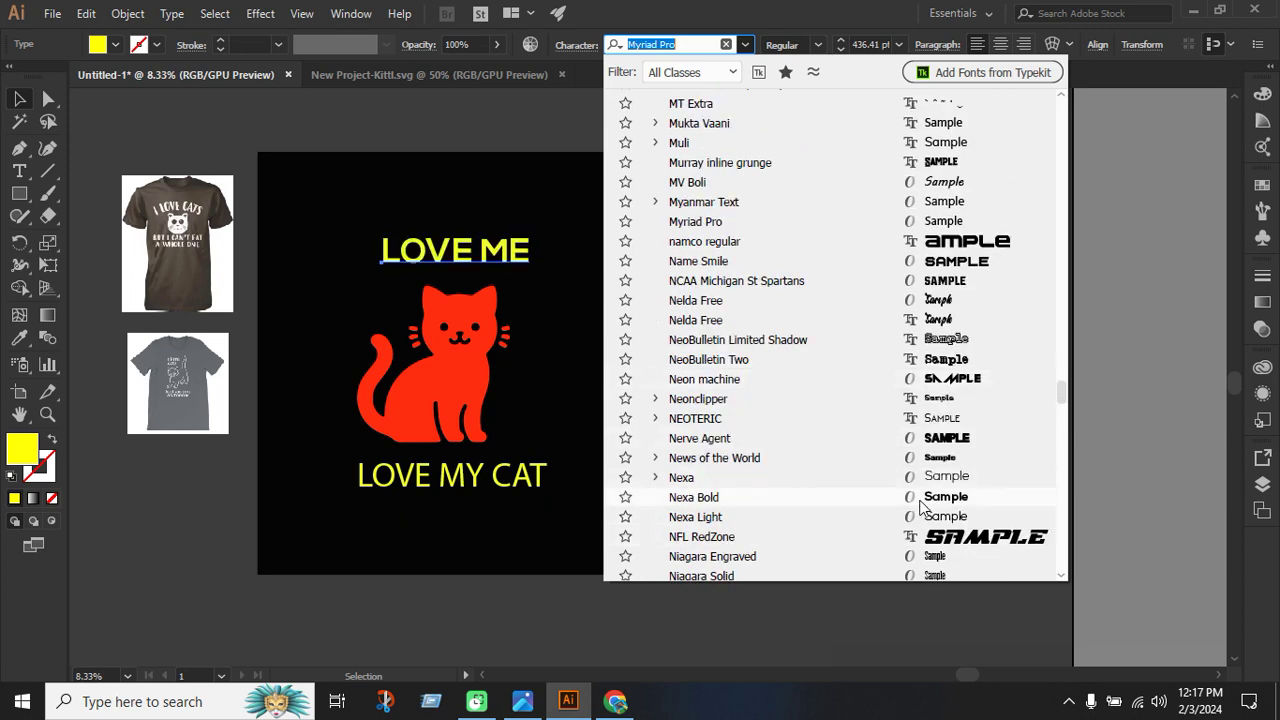
scroll(935, 510, "down", 1)
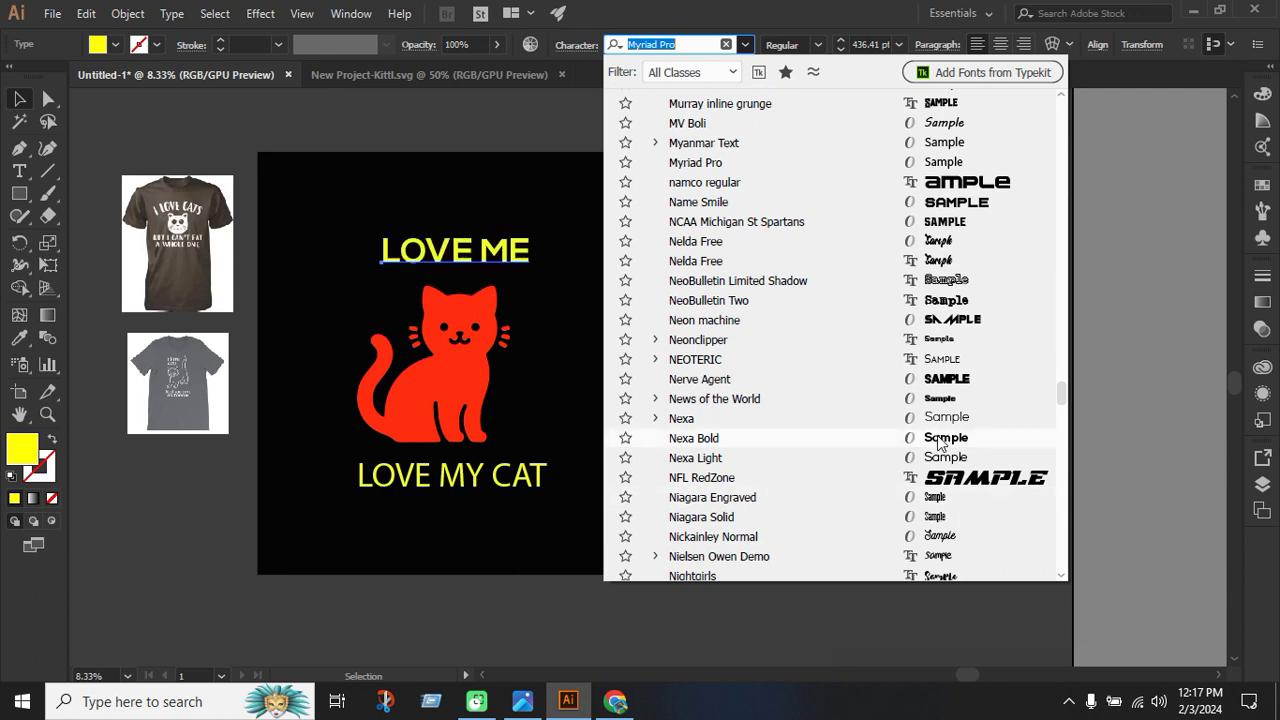
scroll(940, 443, "down", 2)
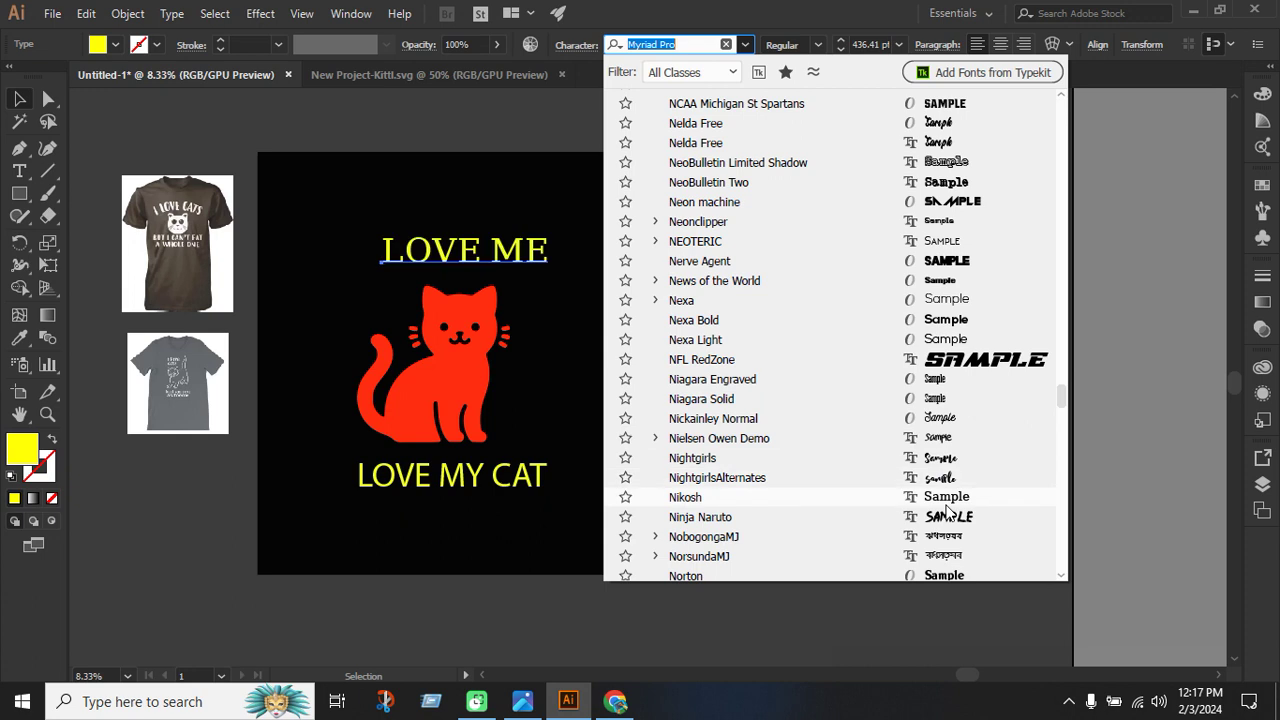
left_click(945, 577)
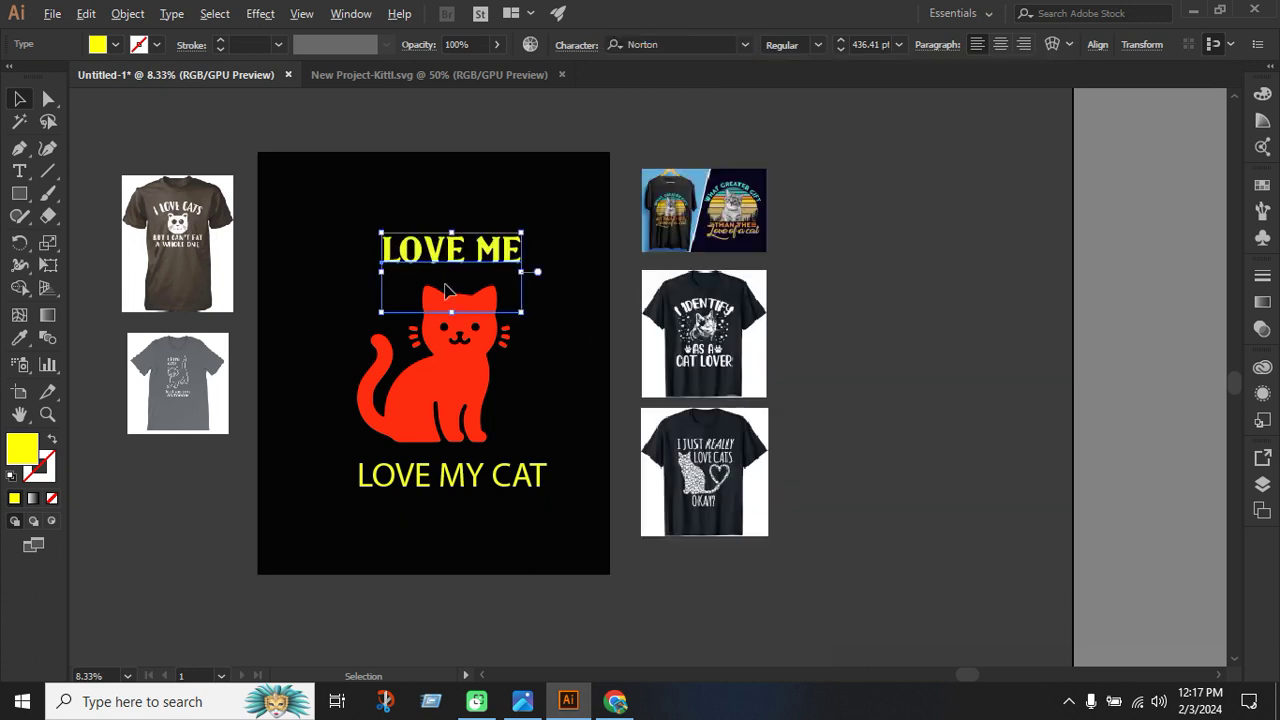
Convert the "LOVE ME" text above the cat to outlines.
key("ctrl+plus")
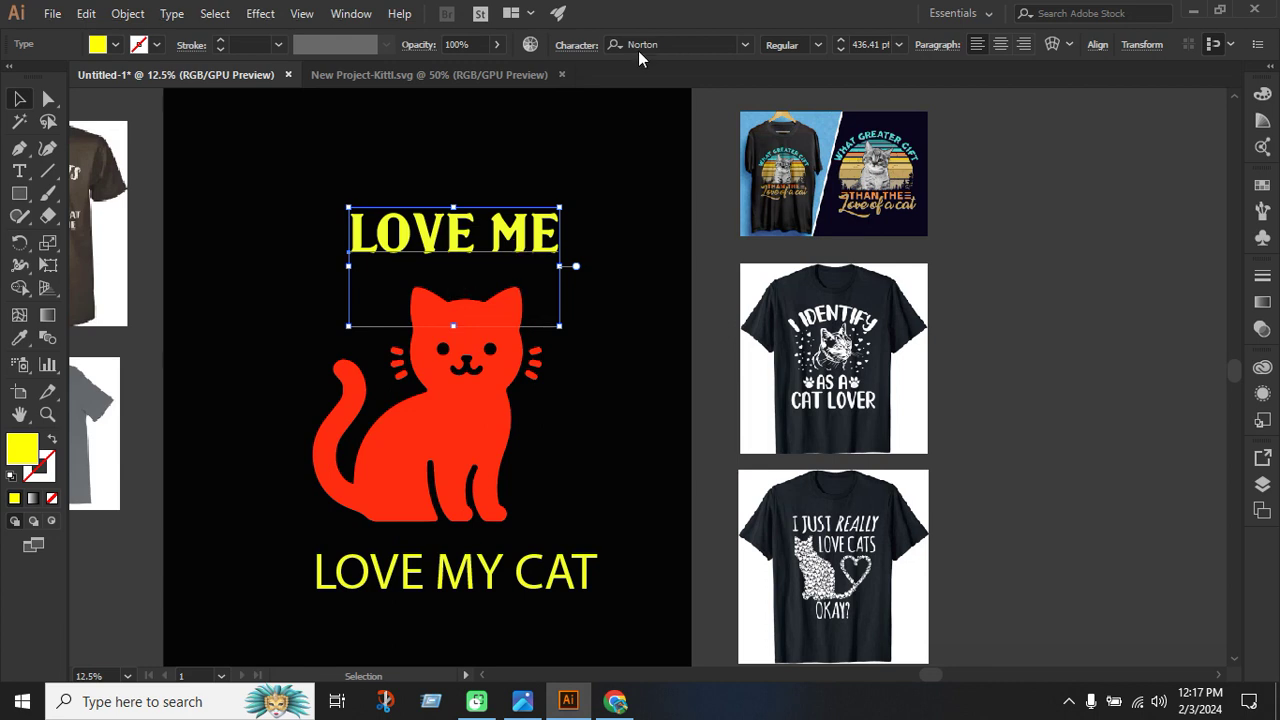
right_click(529, 239)
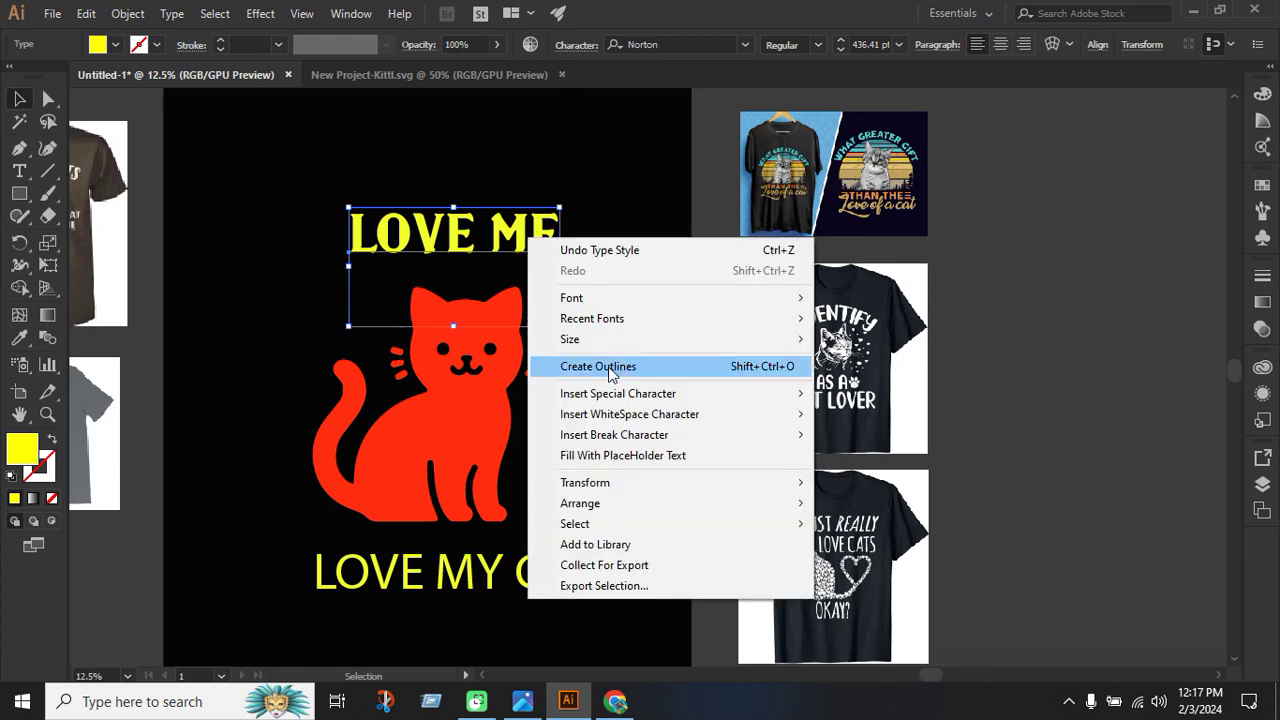
left_click(608, 367)
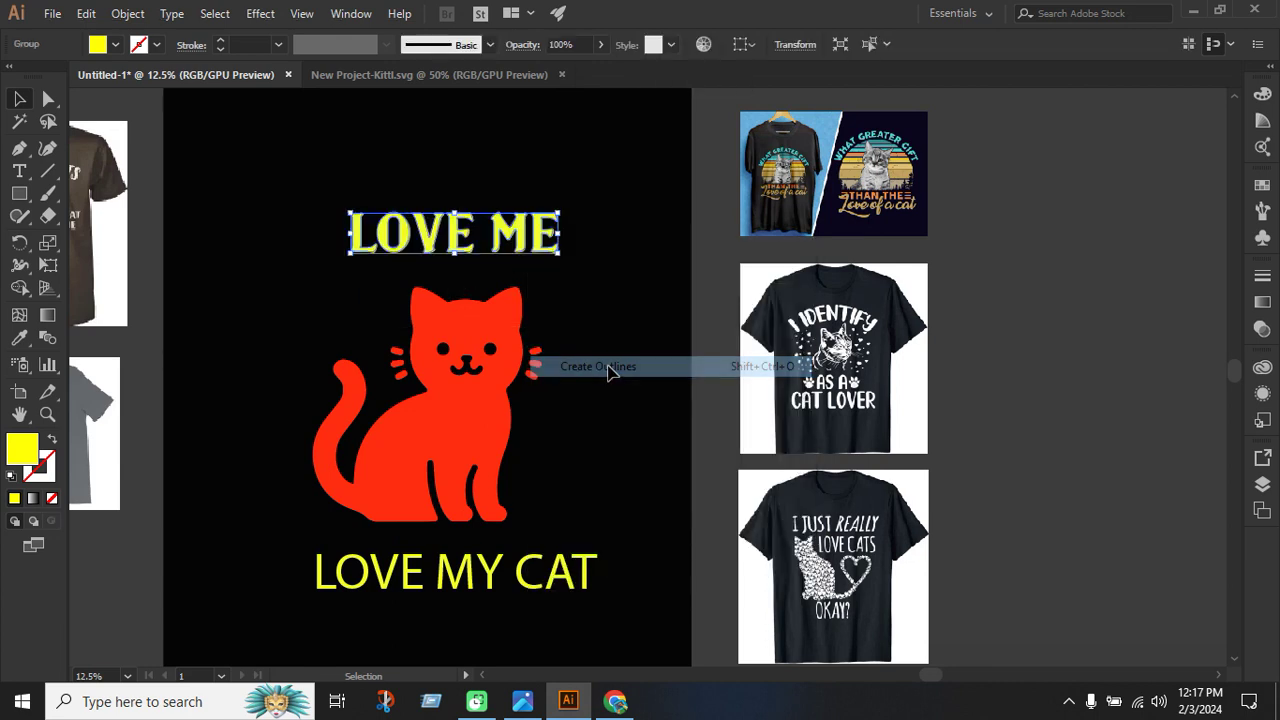
Set the font of the "LOVE MY CAT" text below the cat to Nightgirls.
left_click(565, 565)
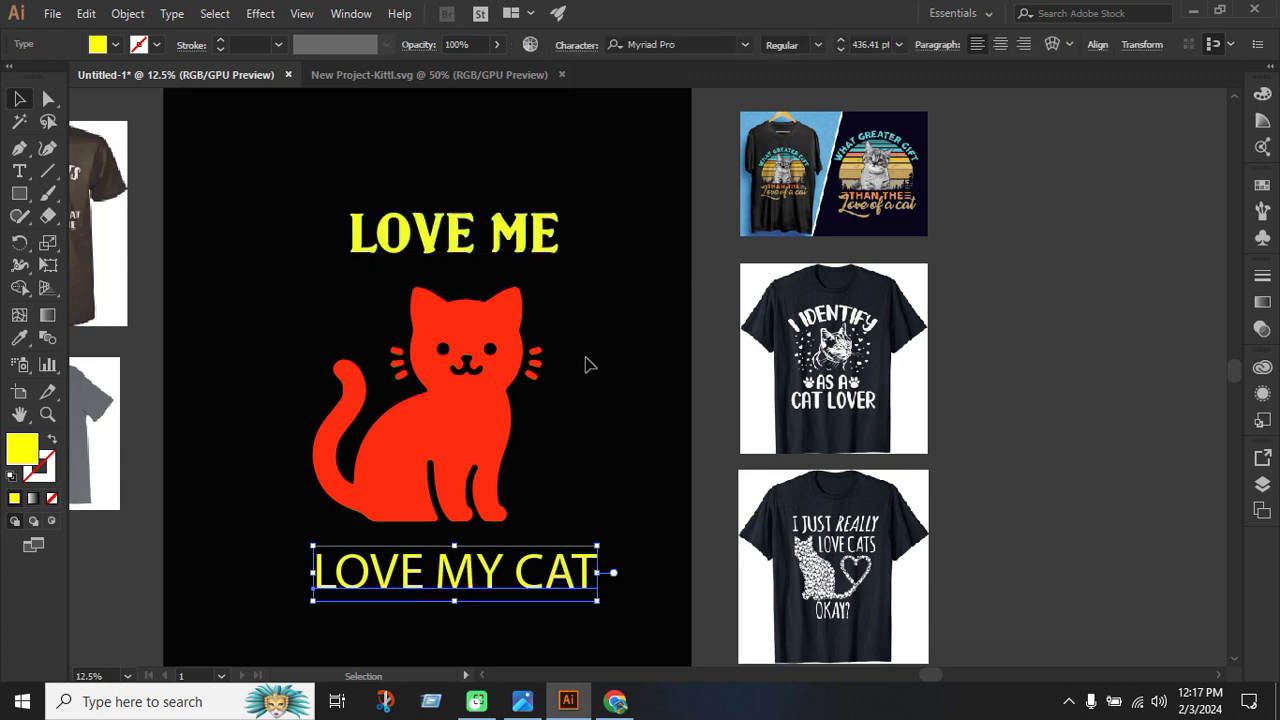
left_click(745, 44)
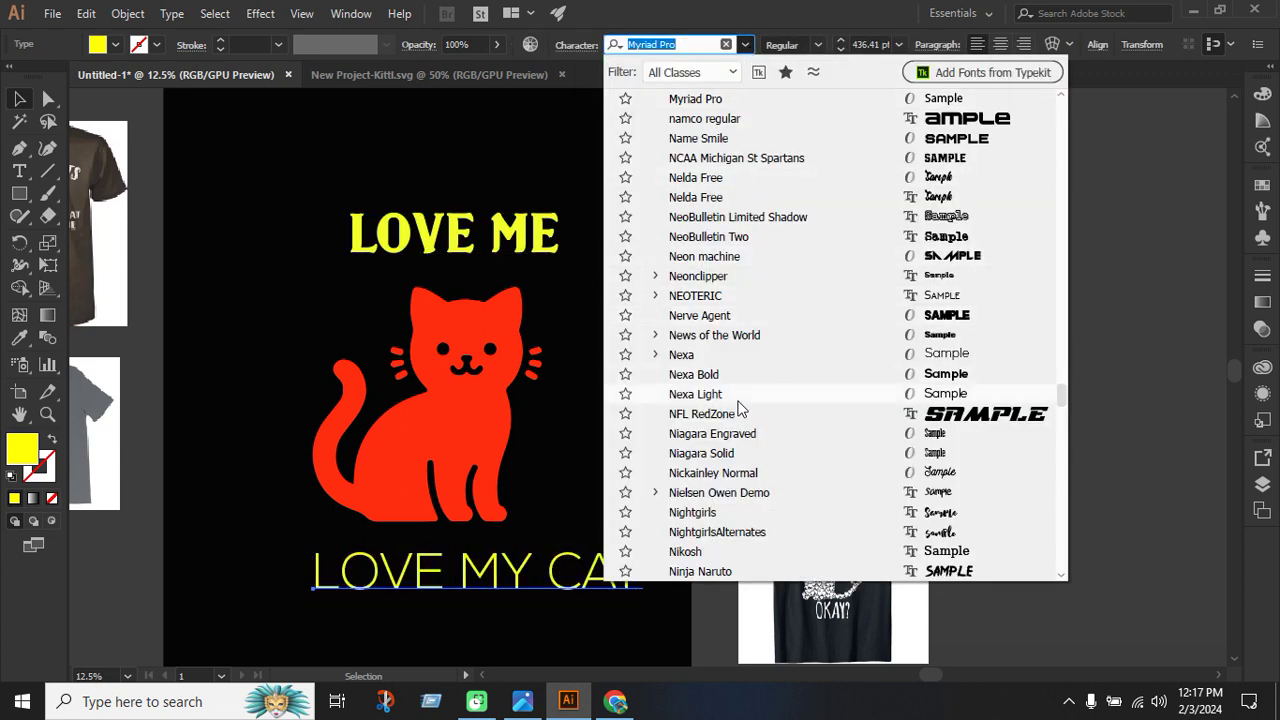
left_click(727, 513)
scroll(700, 560, "down", 2)
scroll(694, 603, "up", 3)
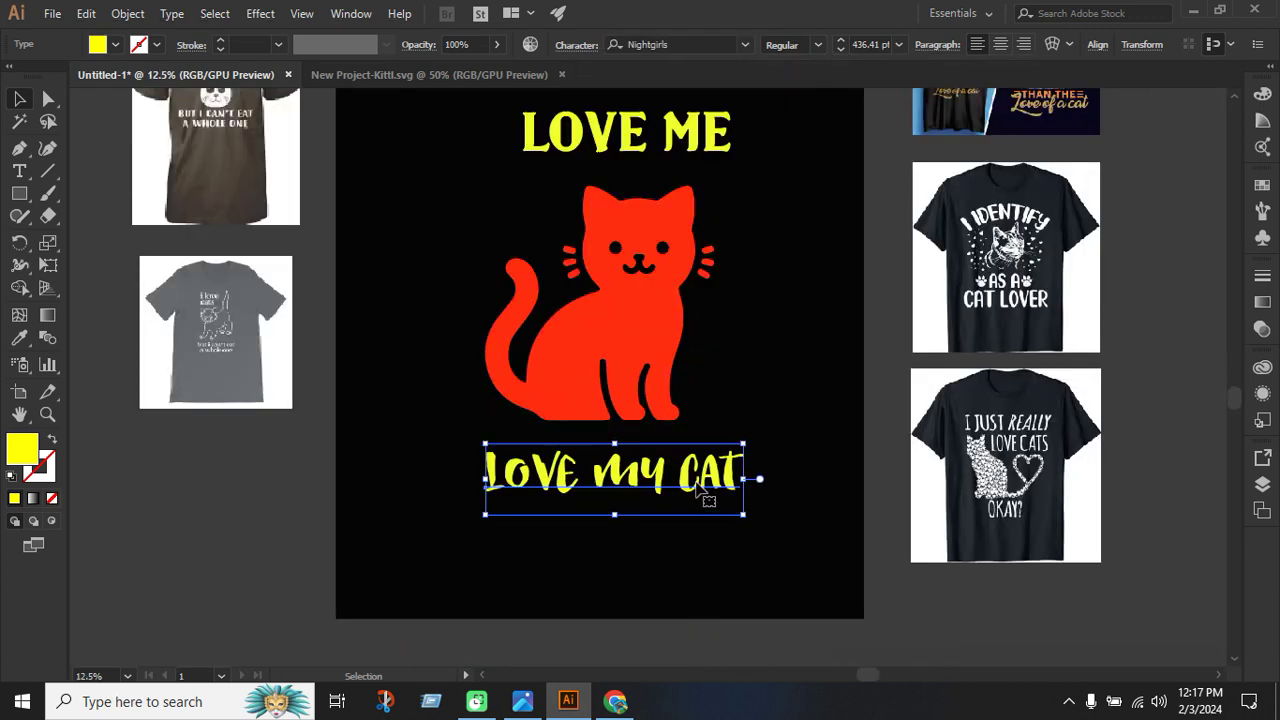
left_click(831, 489)
scroll(831, 489, "up", 1)
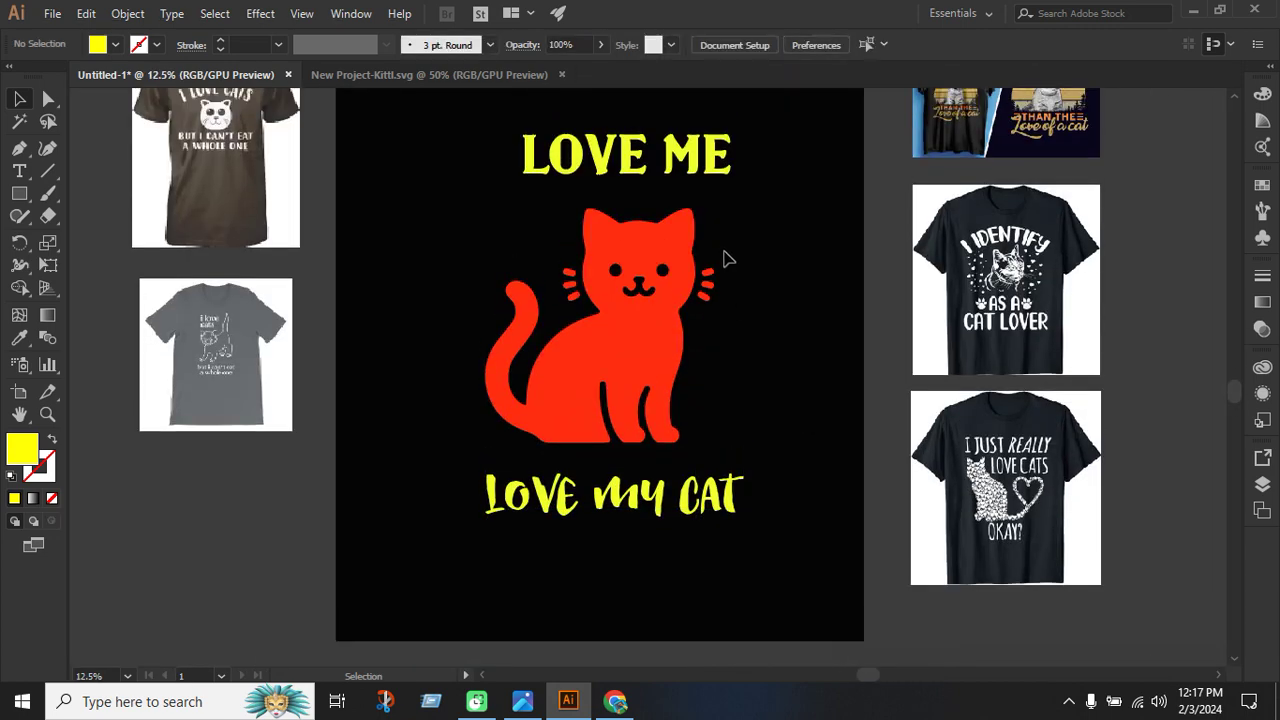
Move "LOVE MY CAT" slightly up toward the cat and shift "LOVE ME" a little to the left.
left_click_drag(740, 505, 741, 494)
left_click(732, 398)
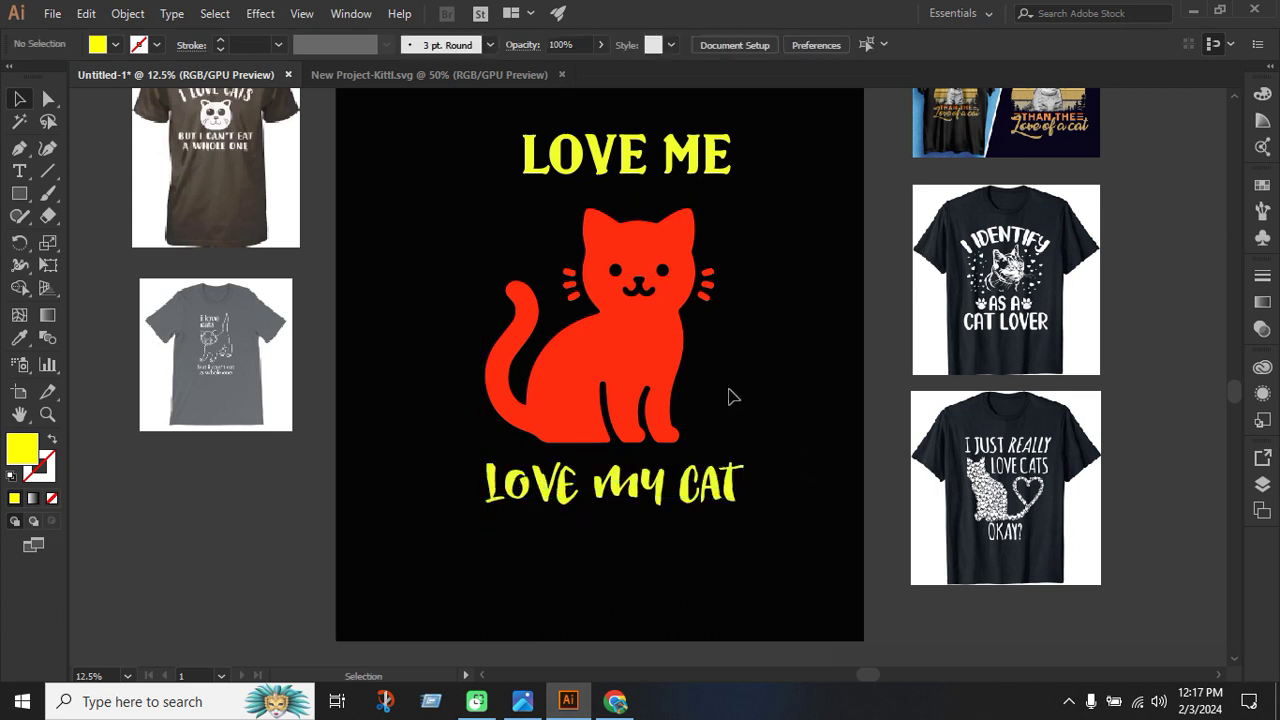
left_click_drag(640, 163, 618, 162)
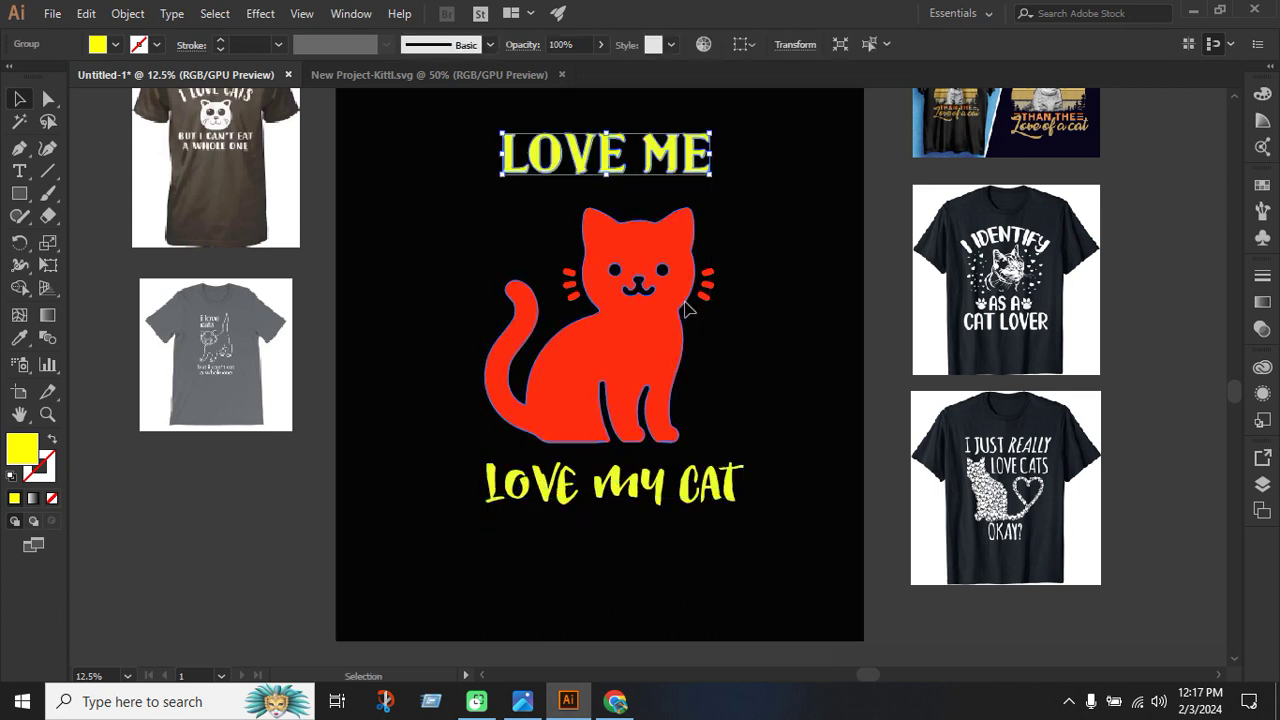
Select the cat with both slogan lines and align their horizontal centres relative to the selection.
left_click(675, 330)
scroll(752, 380, "up", 2)
left_click_drag(471, 191, 793, 634)
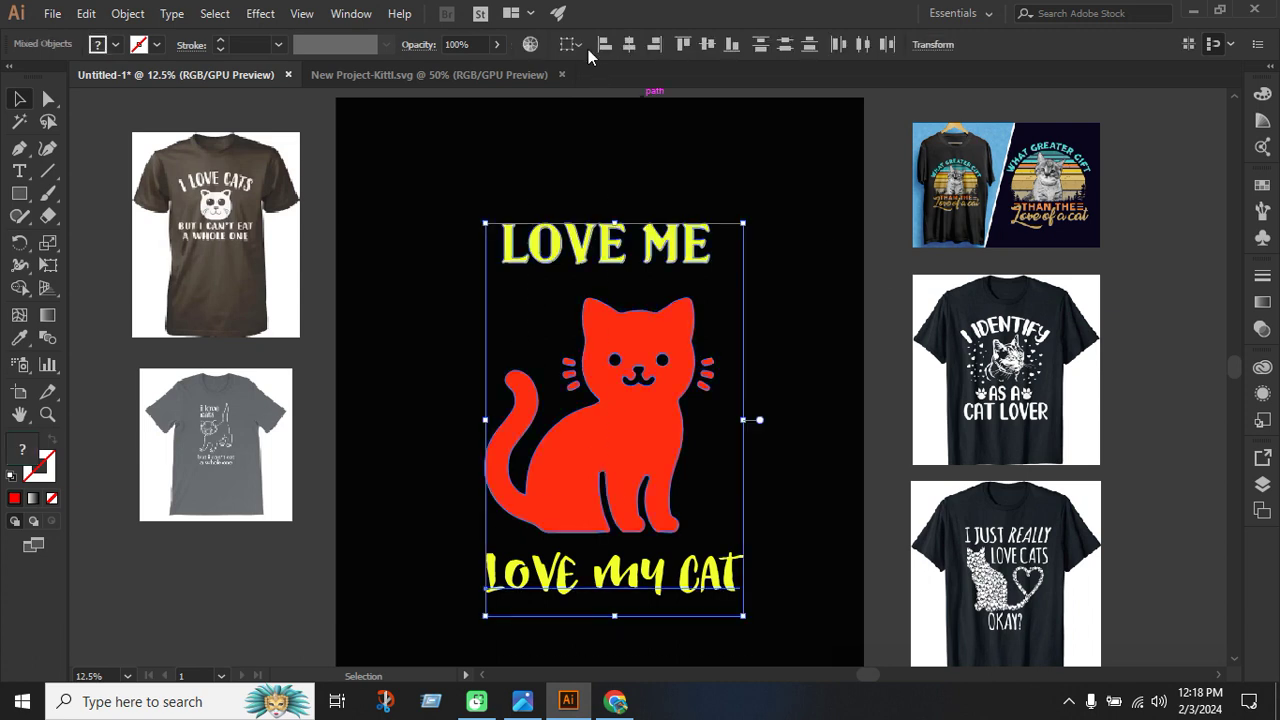
left_click(584, 45)
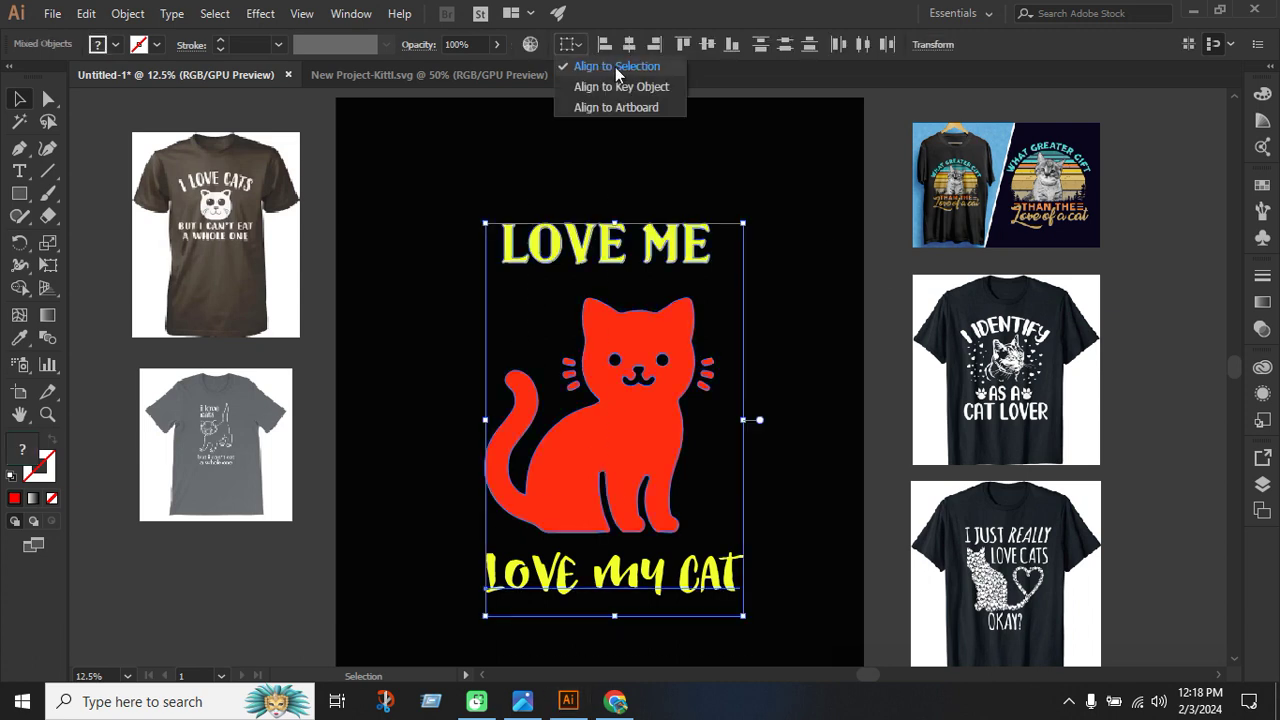
left_click(615, 67)
left_click(630, 44)
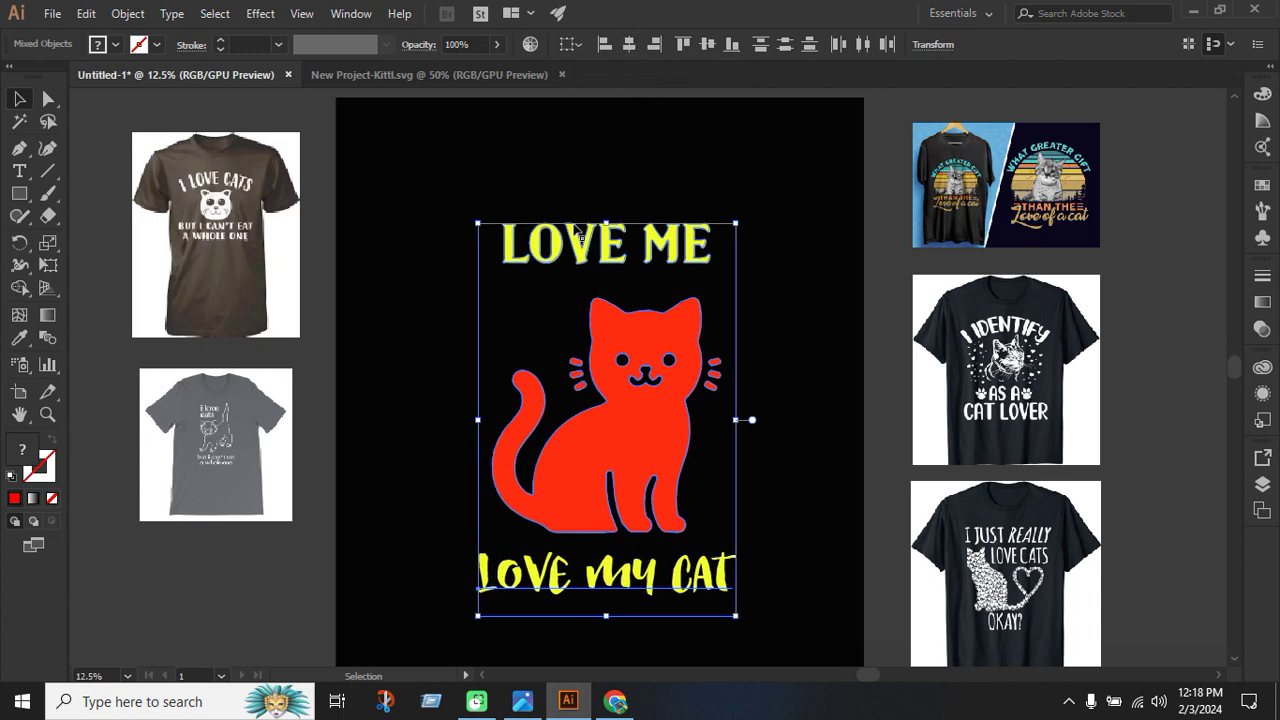
Try to align the cat and both slogan lines on their vertical centres.
left_click(707, 44)
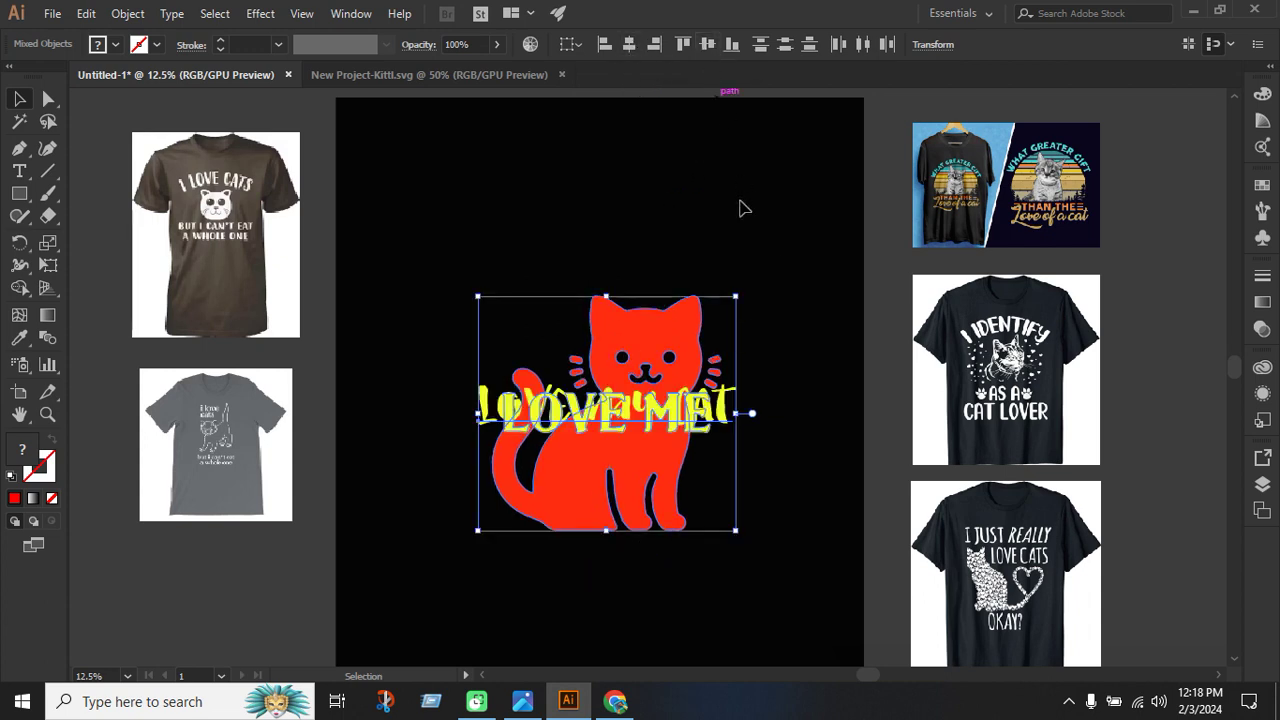
key("ctrl+z")
left_click(812, 448)
Apply a horizontal Arc warp with a bend of about 38% to the outlined "LOVE ME" above the cat.
scroll(812, 448, "down", 1)
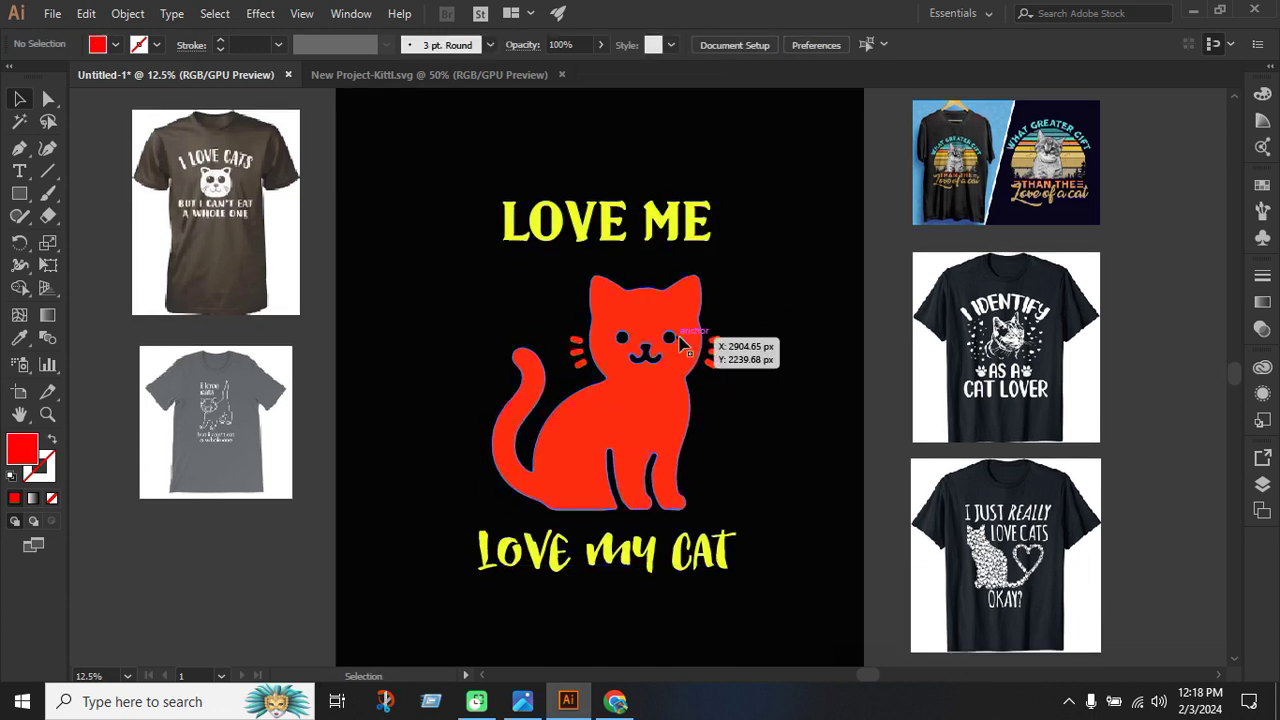
left_click(702, 236)
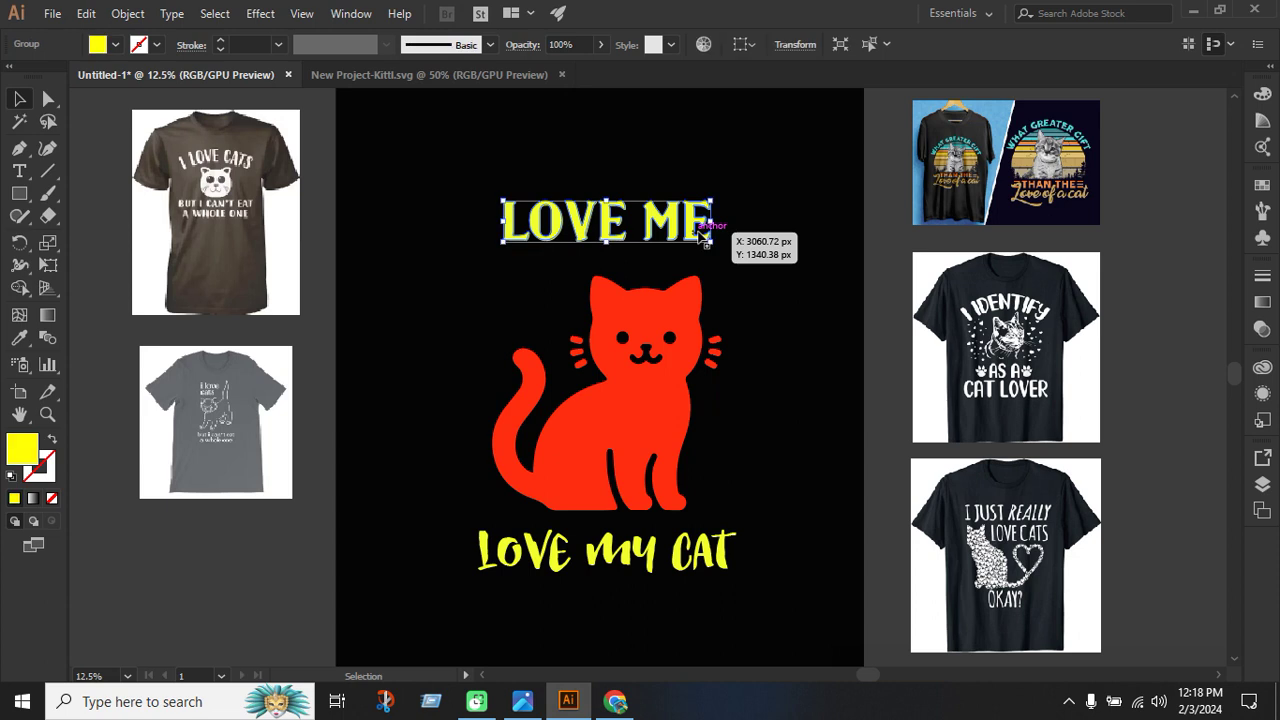
left_click(260, 13)
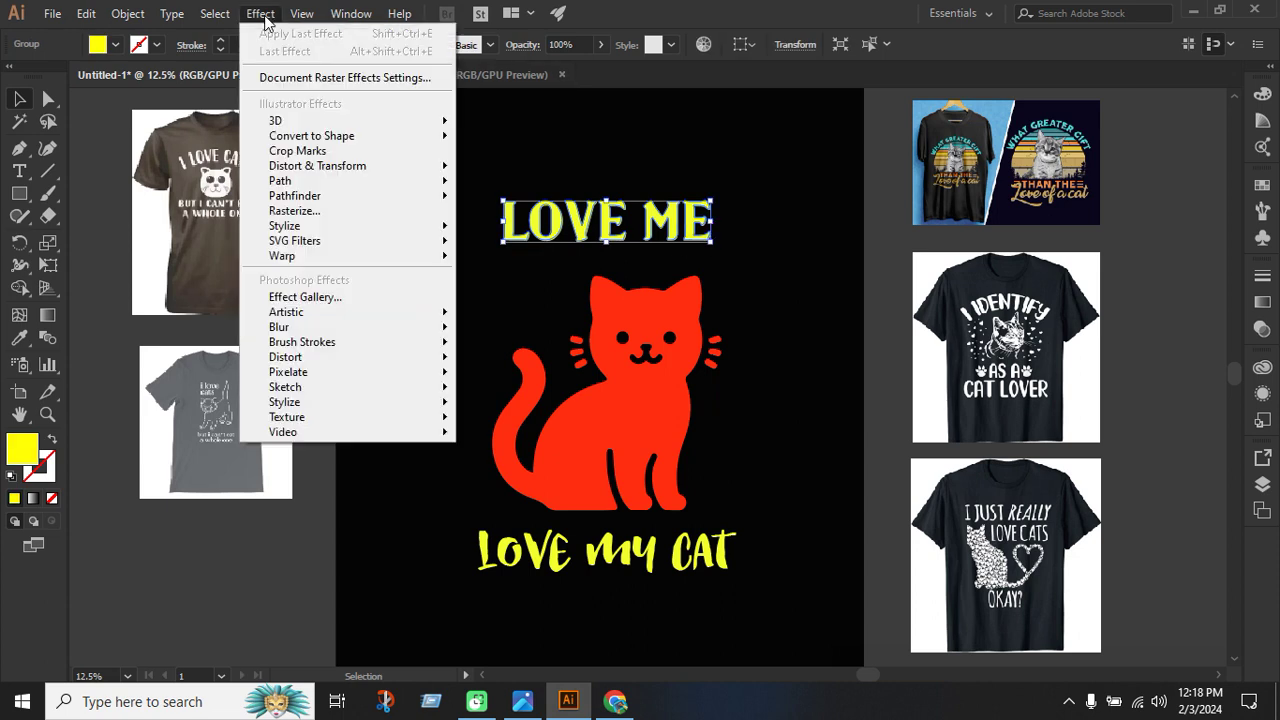
mouse_move(287, 258)
left_click(510, 259)
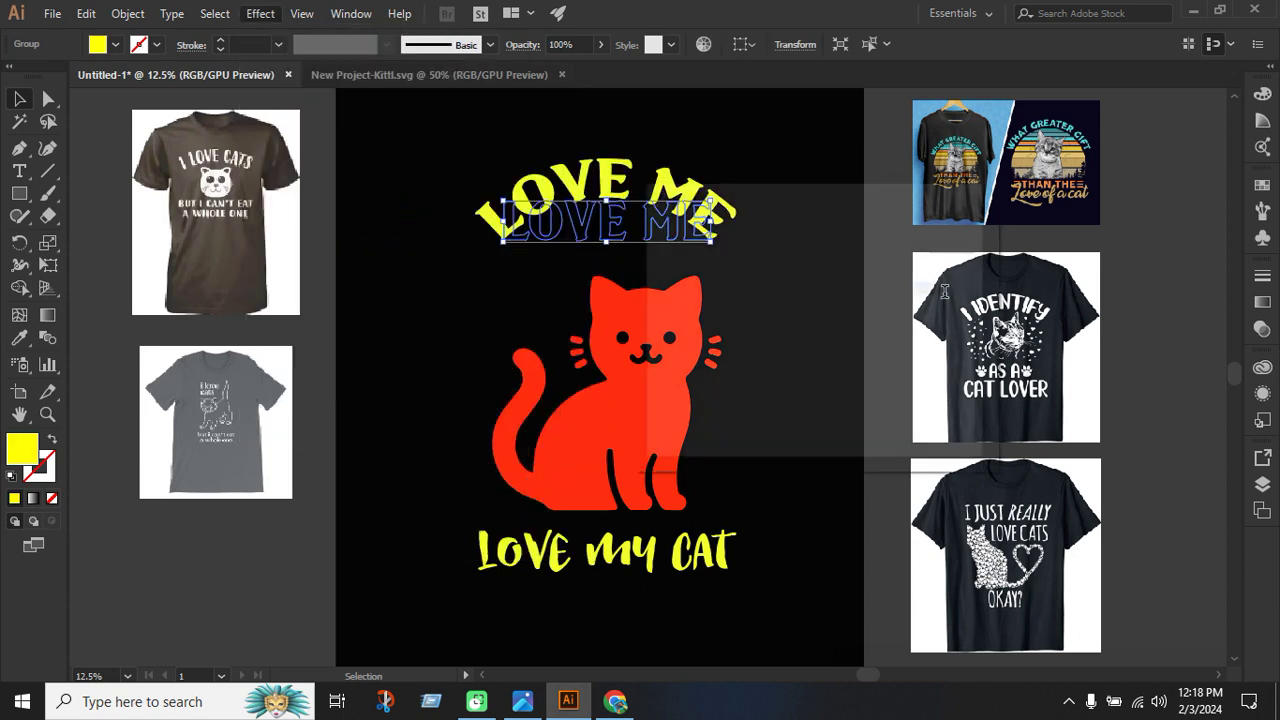
left_click_drag(880, 195, 1024, 177)
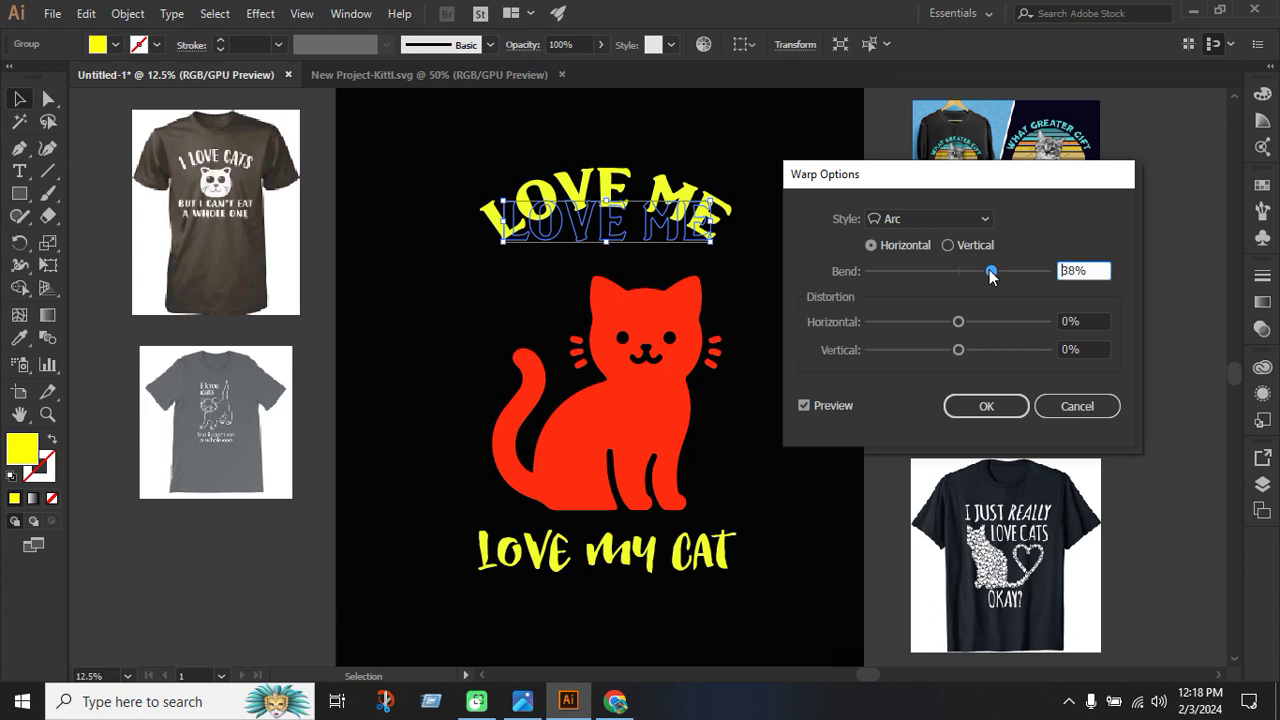
left_click(987, 405)
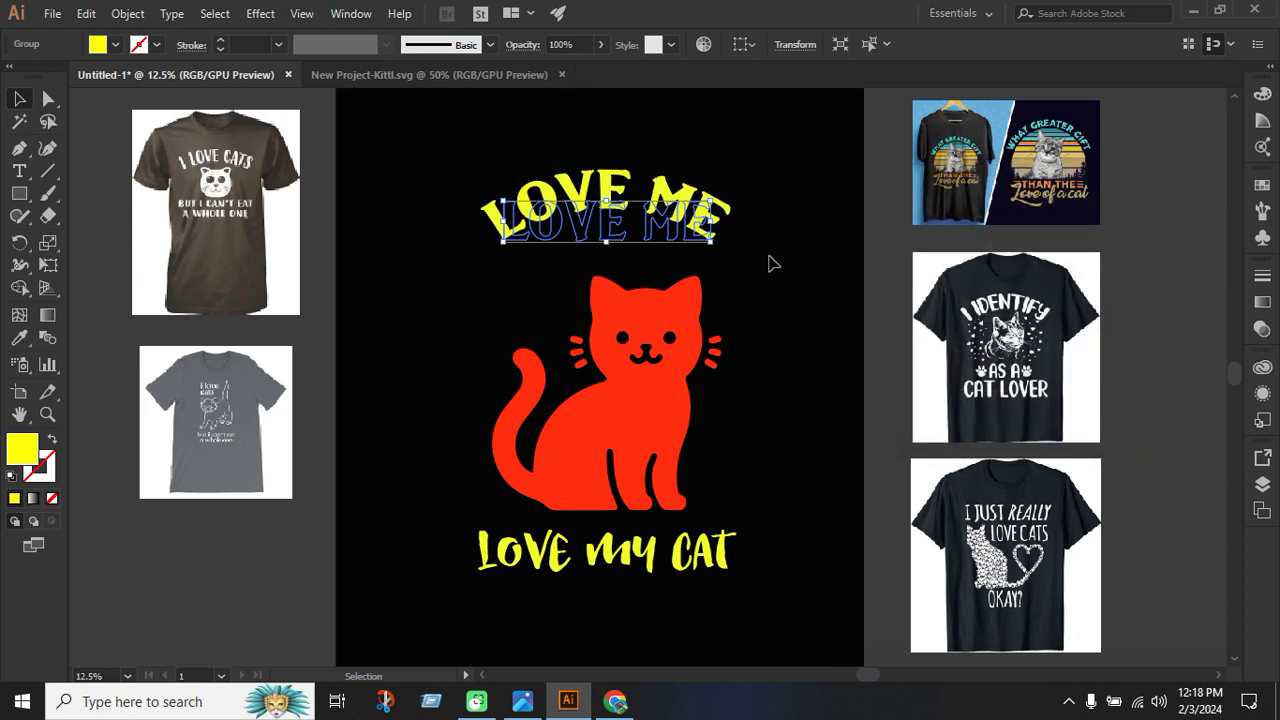
Scale the arched "LOVE ME" about its centre until it is about as wide as the cat.
left_click_drag(713, 202, 750, 192)
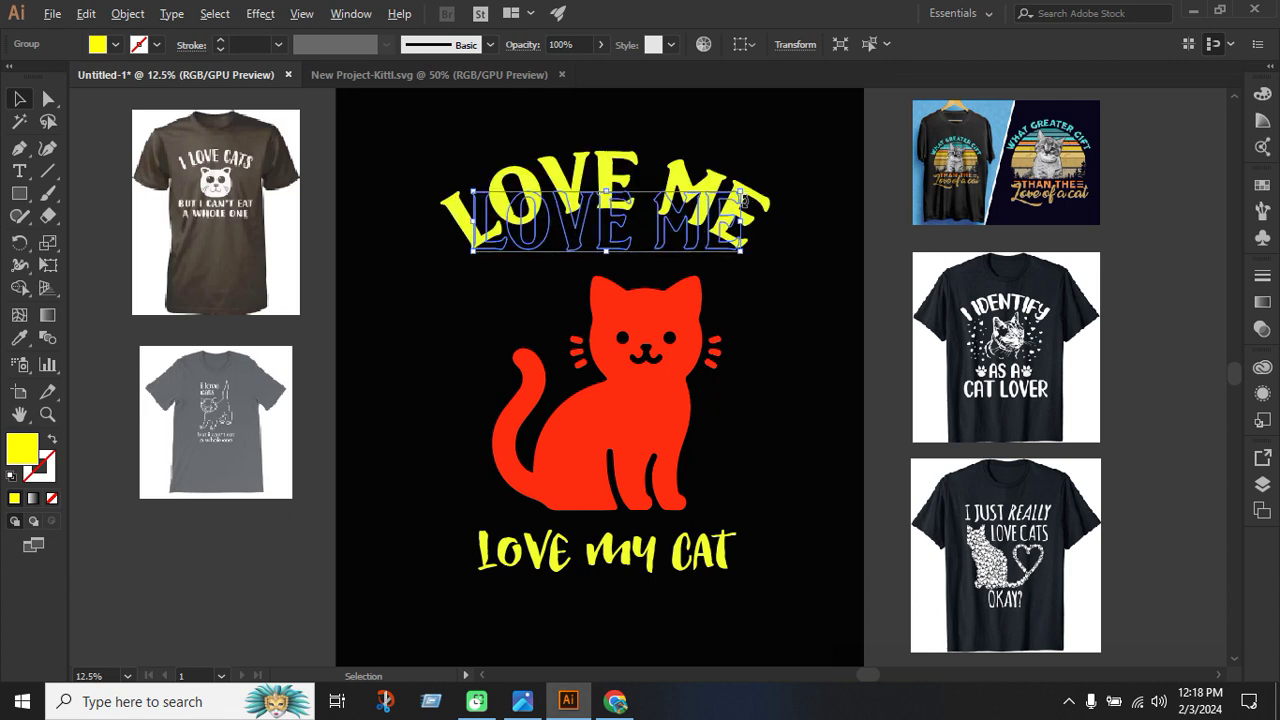
left_click(790, 300)
left_click(762, 245)
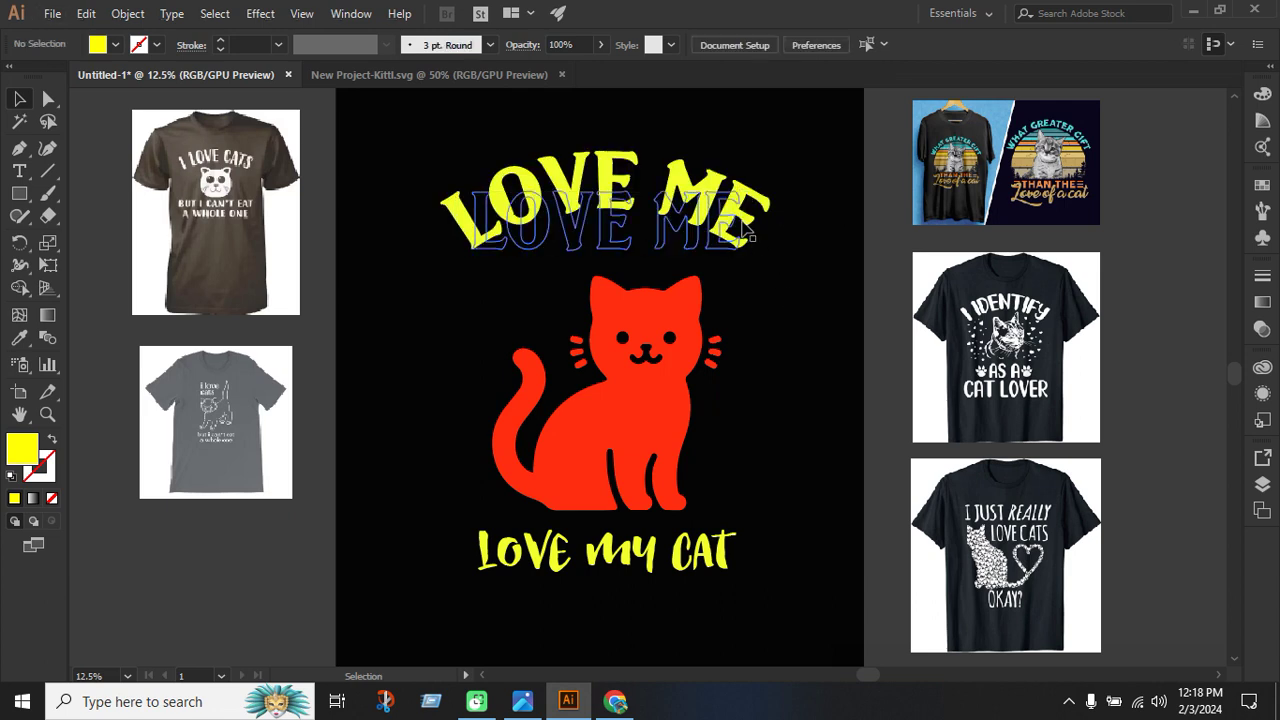
left_click_drag(745, 190, 742, 205)
left_click(790, 288)
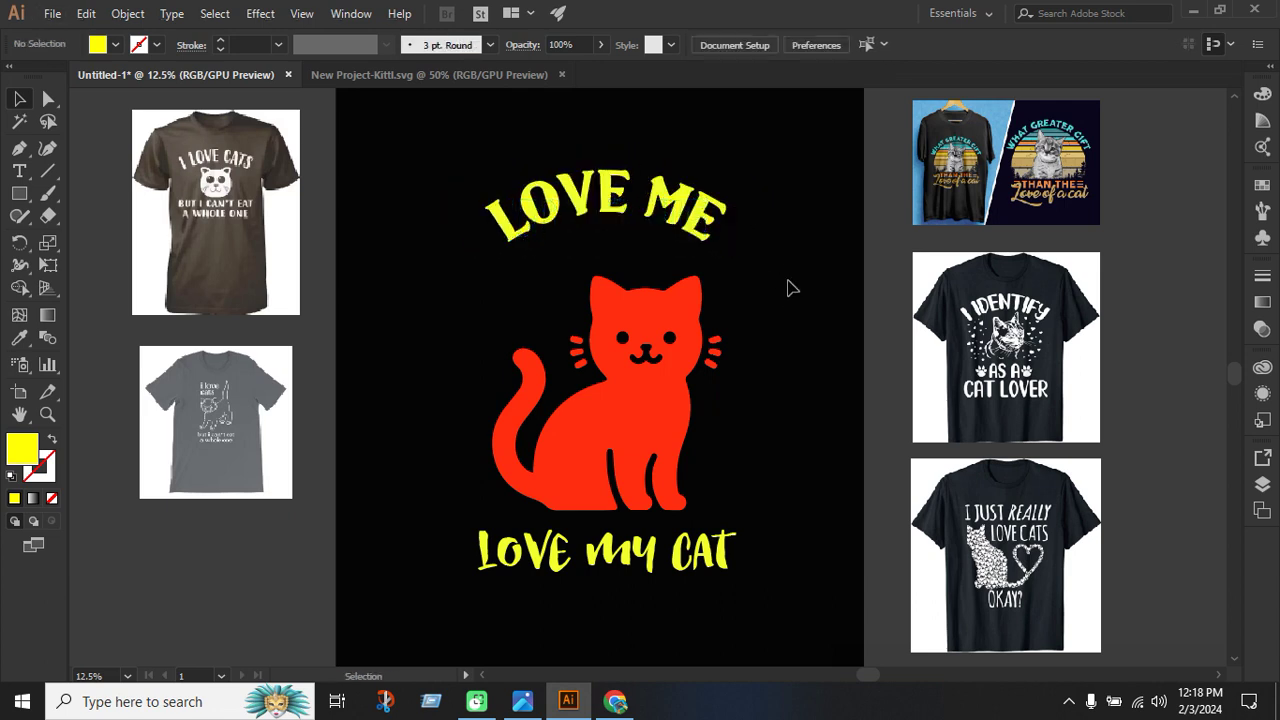
Move the cat up and left closer beneath "LOVE ME" and scale it down slightly.
mouse_move(669, 407)
left_mouse_down()
mouse_move(648, 386)
mouse_move(667, 406)
left_mouse_up()
left_click(740, 428)
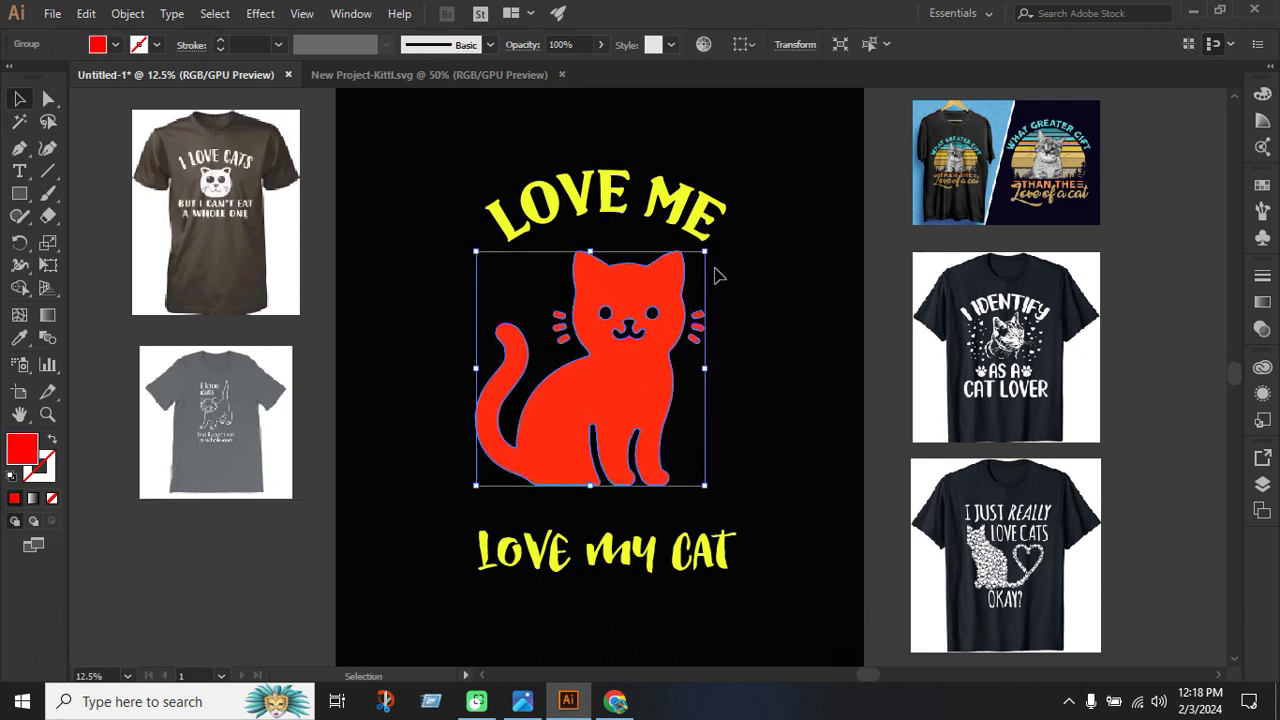
left_click_drag(707, 259, 712, 266)
left_click(735, 380)
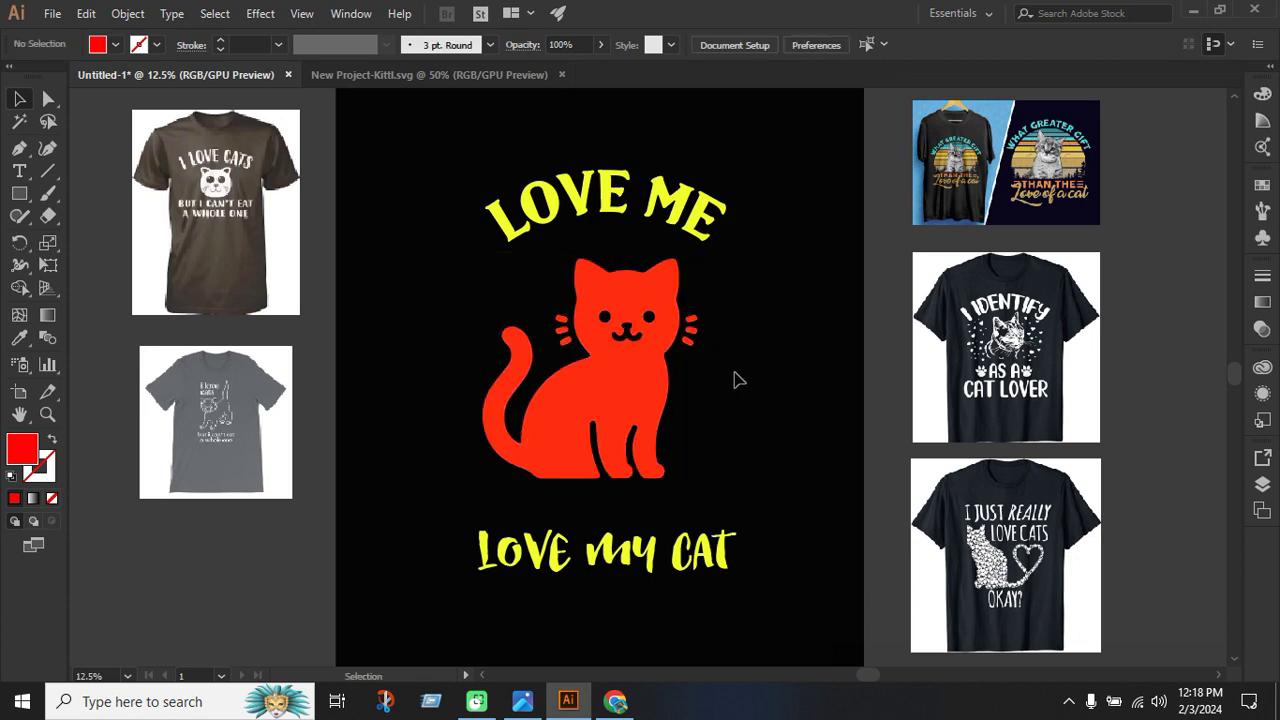
Expand the appearance of the arched "LOVE ME" and fill it with red.
left_click(680, 358)
left_click(720, 229)
left_click_drag(720, 229, 668, 228)
left_click(128, 13)
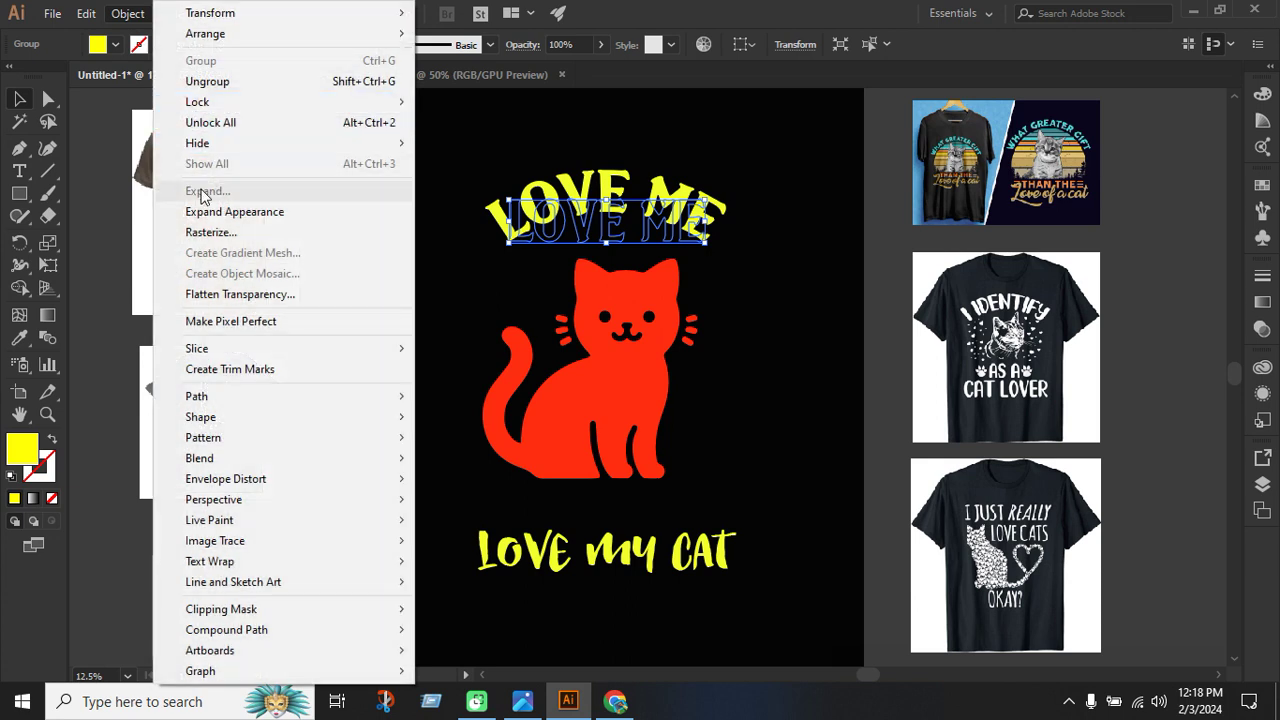
left_click(208, 212)
left_click(116, 44)
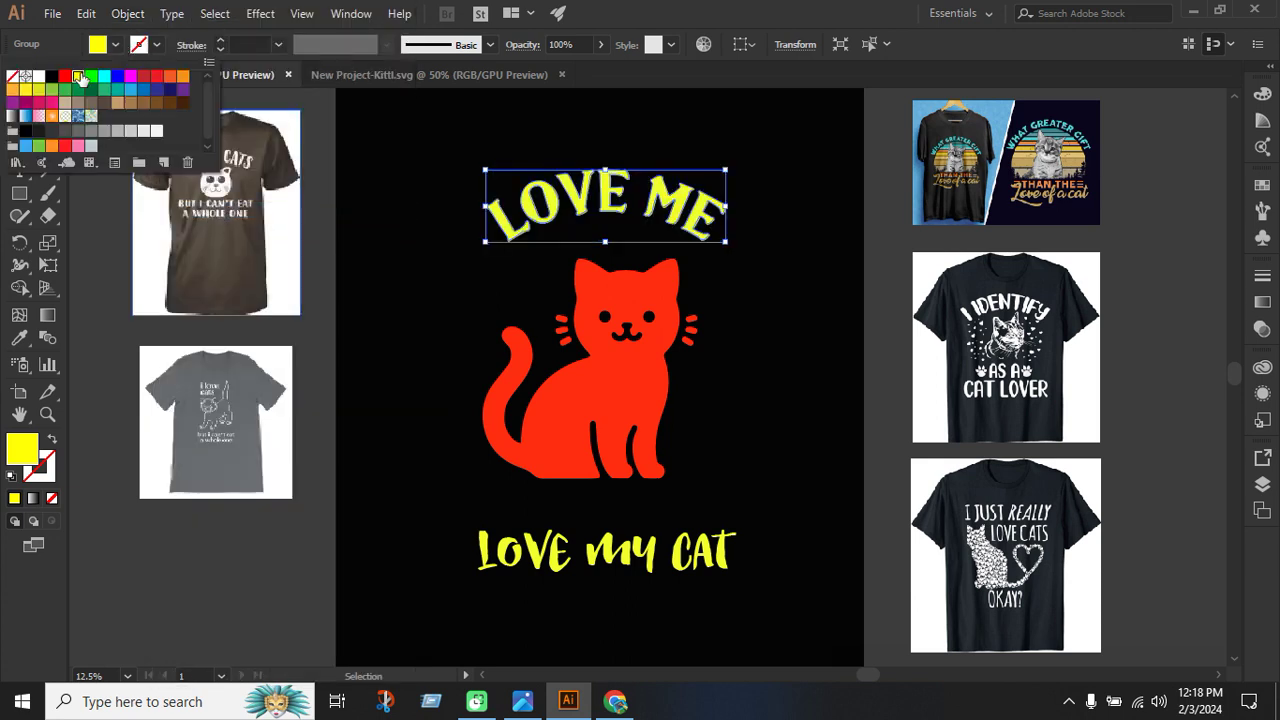
left_click(64, 76)
left_click(780, 400)
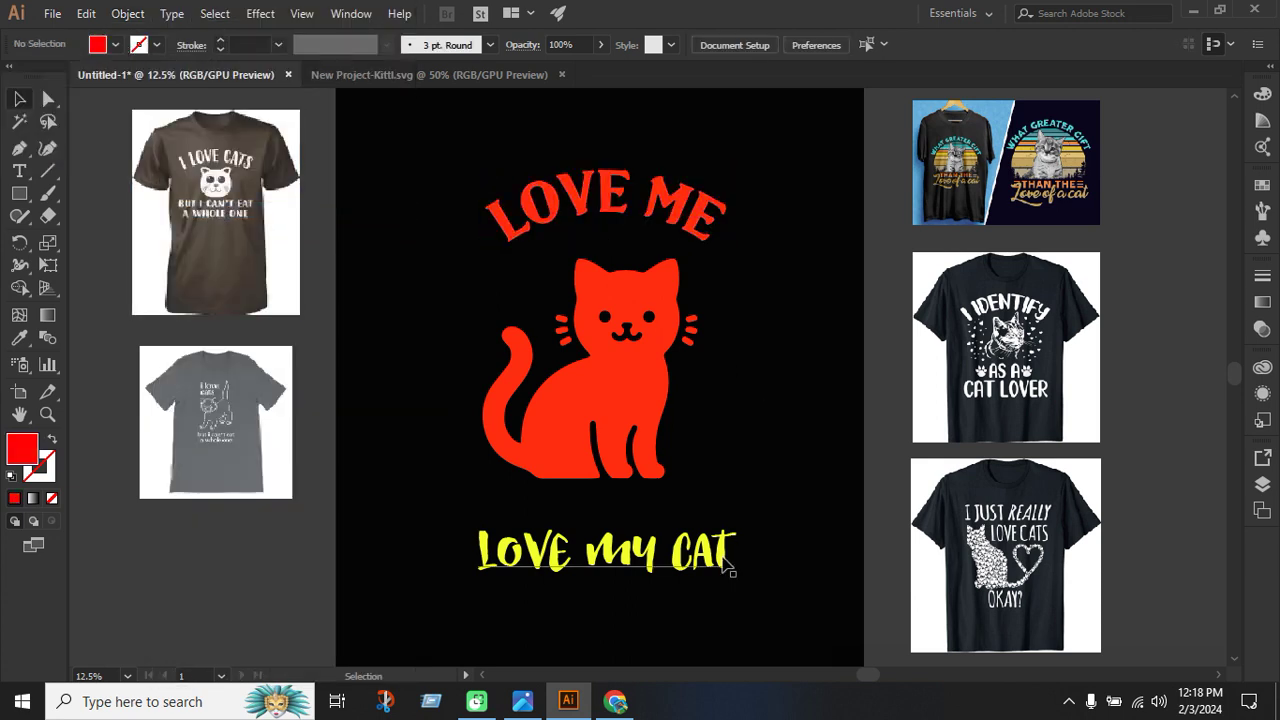
Move "LOVE MY CAT" up closer to the cat and shift it slightly to the right.
left_click(725, 566)
left_click_drag(725, 566, 735, 549)
left_click(814, 563)
left_click(752, 503)
scroll(478, 396, "down", 1, "alt")
scroll(352, 310, "up", 2, "alt")
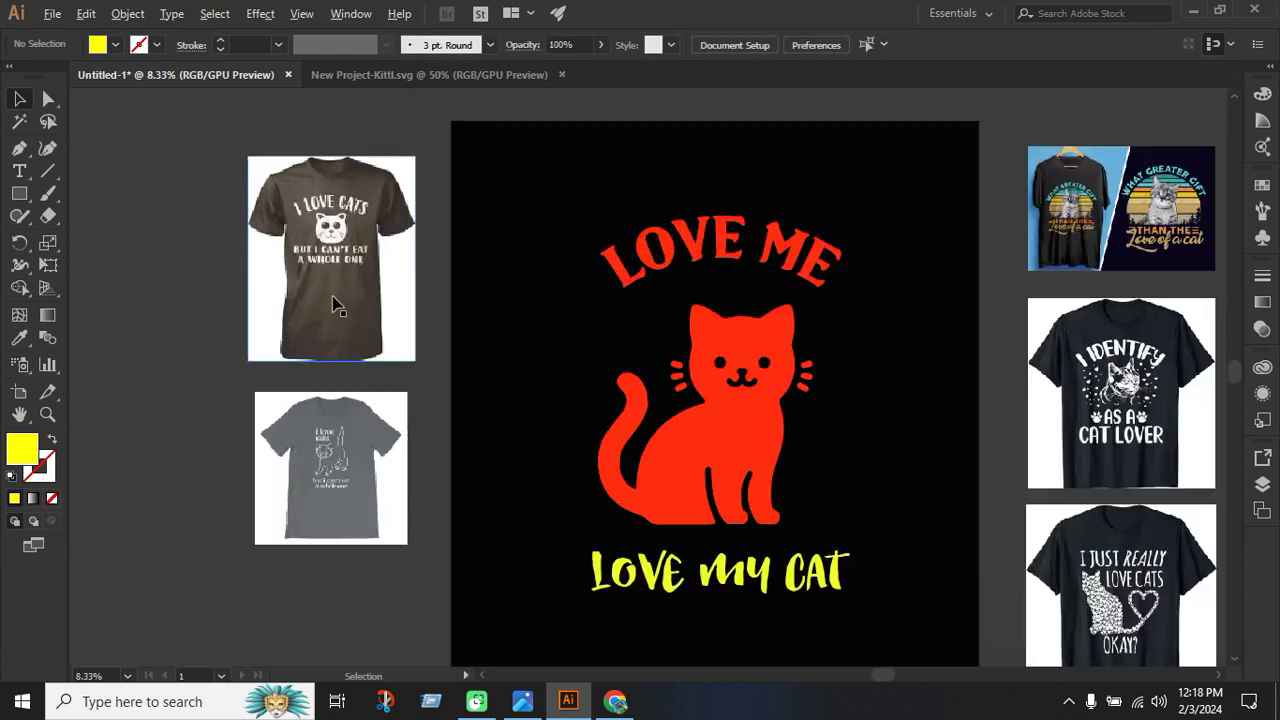
scroll(294, 366, "down", 1, "alt")
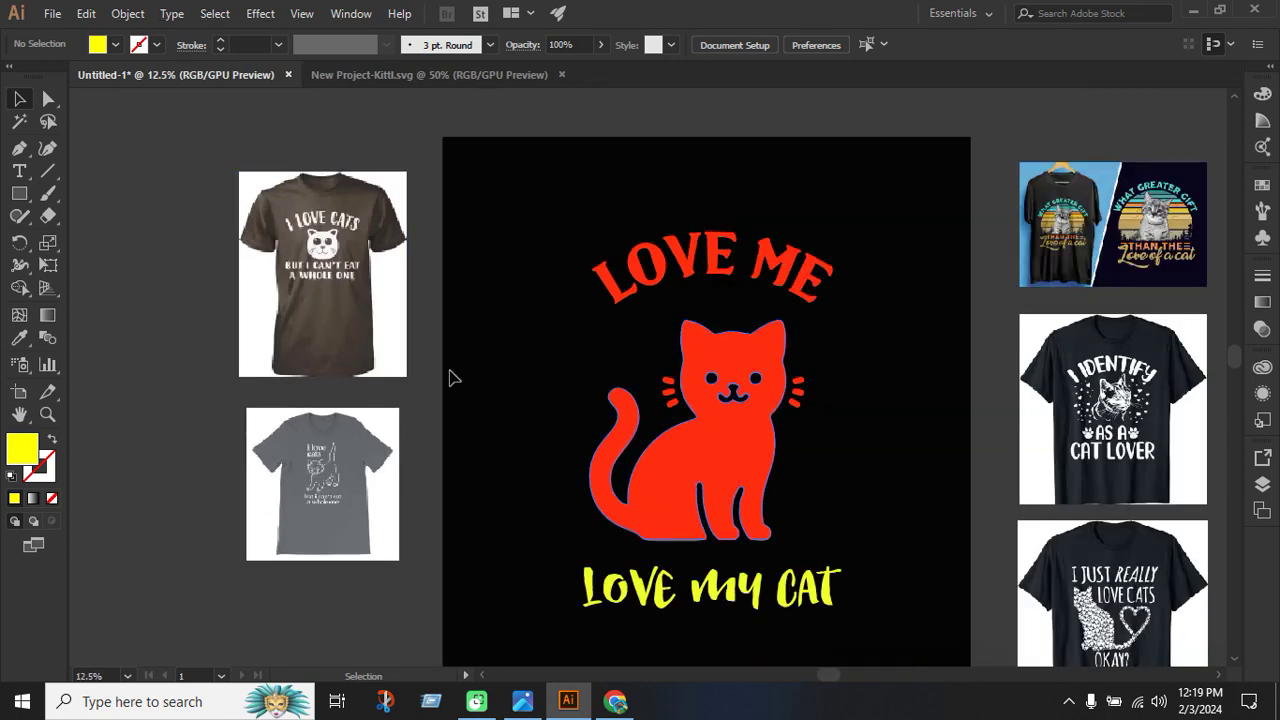
scroll(452, 378, "down", 1, "alt")
scroll(720, 450, "up", 1, "alt")
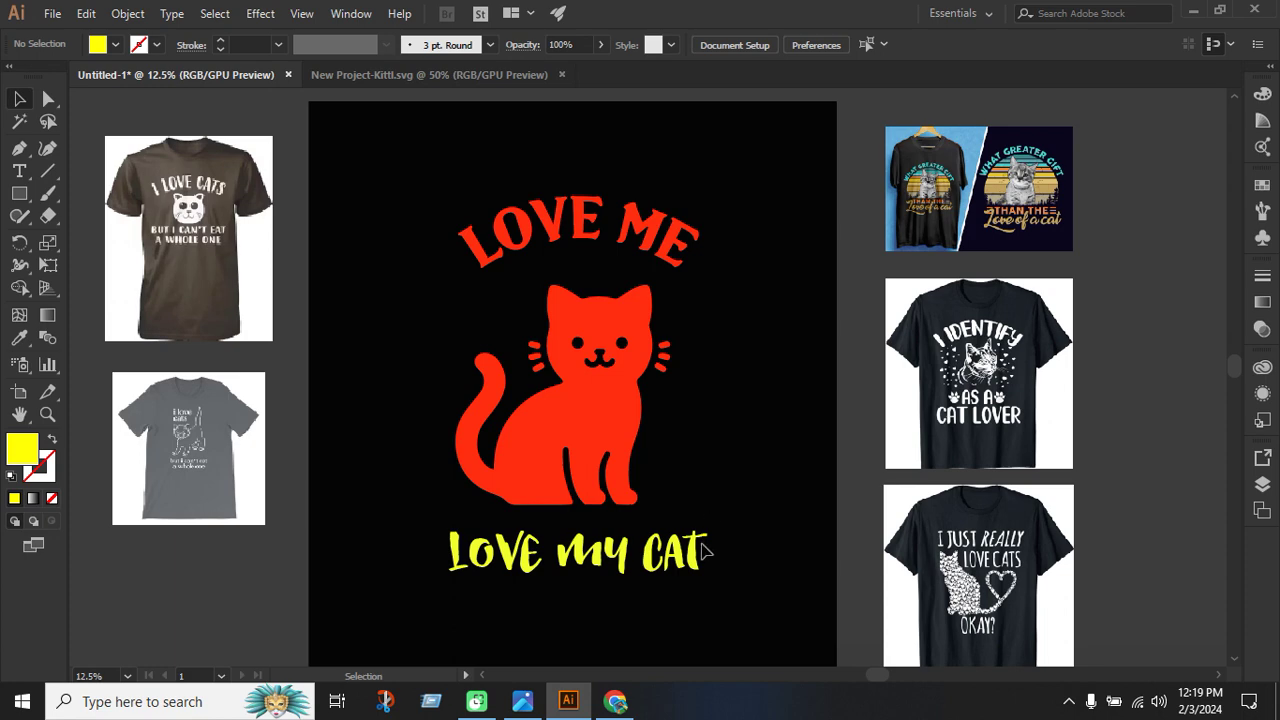
left_click_drag(702, 548, 709, 552)
left_click(783, 457)
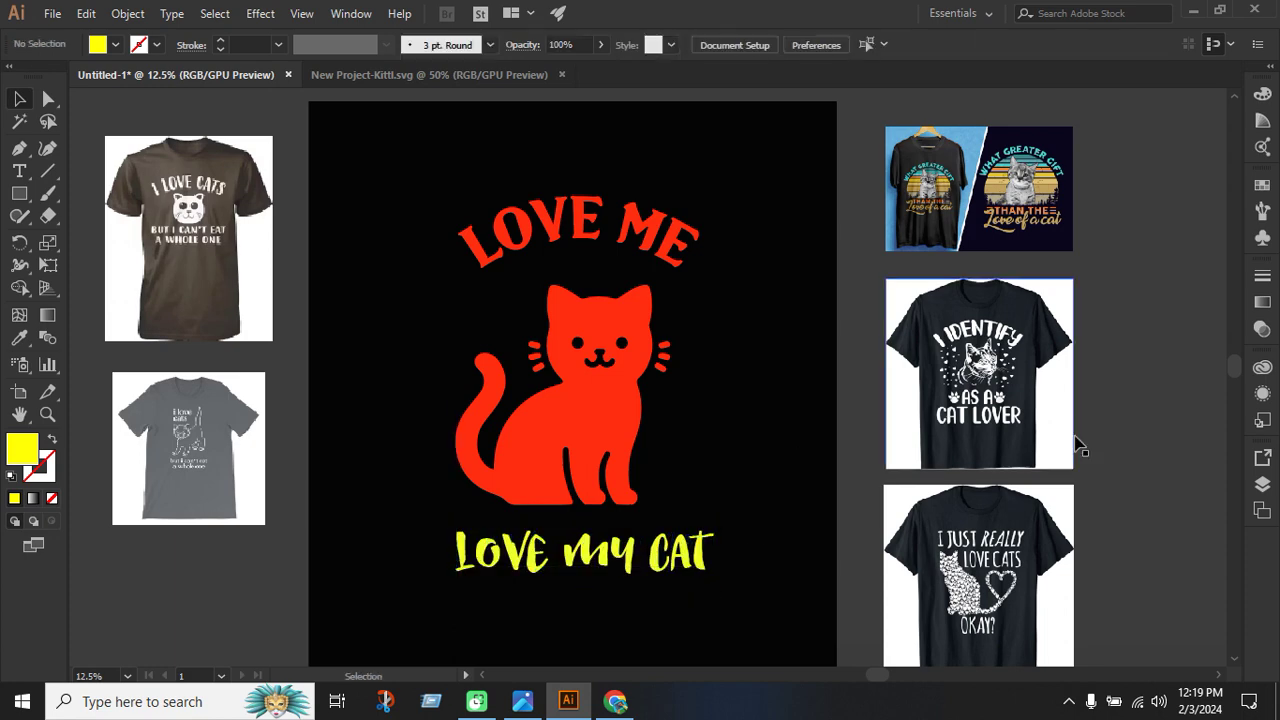
Examine the three reference T-shirts beside the artboard for ideas on colour, text and decoration.
scroll(1046, 400, "up", 2, "alt")
scroll(975, 462, "down", 1, "alt")
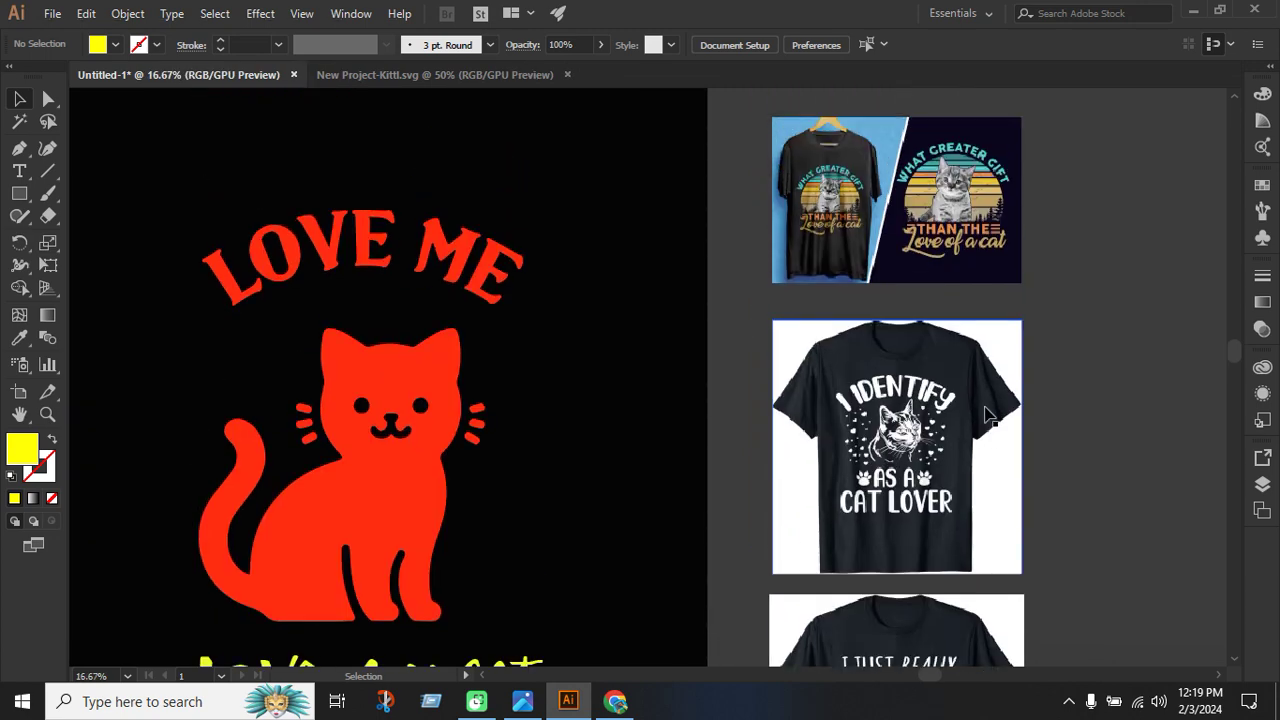
scroll(840, 190, "up", 3, "alt")
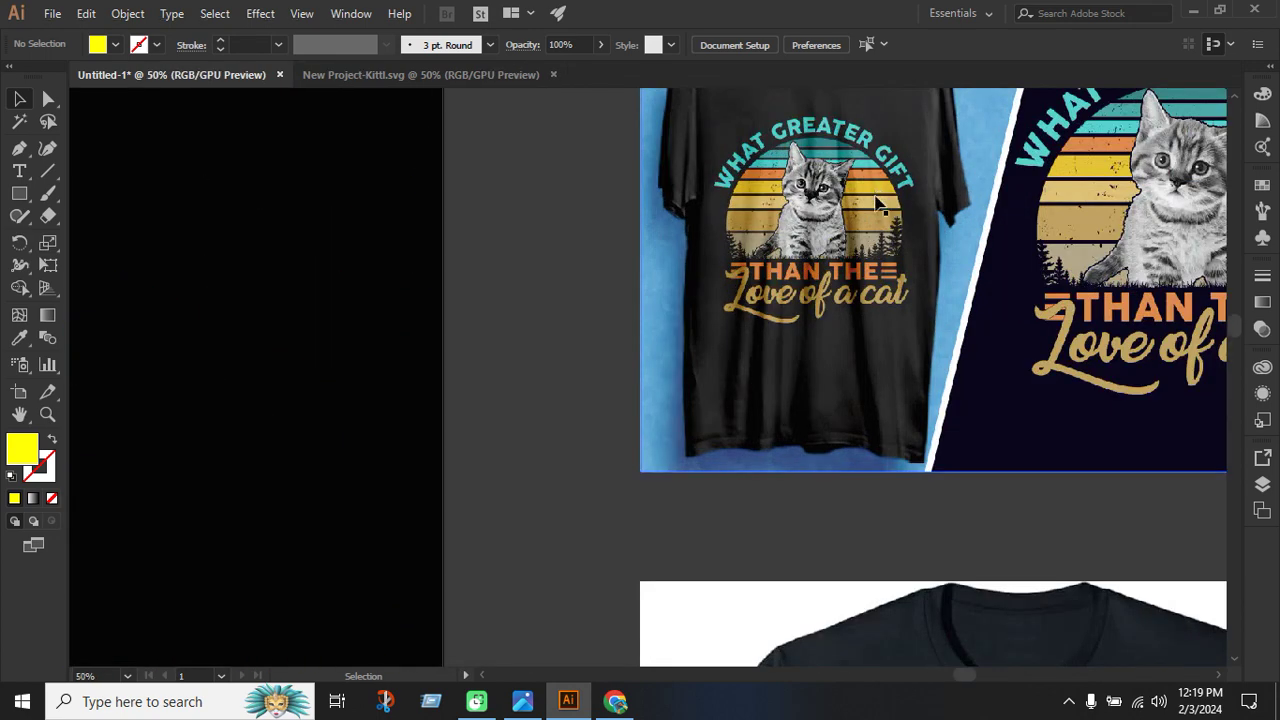
scroll(884, 213, "down", 3, "alt")
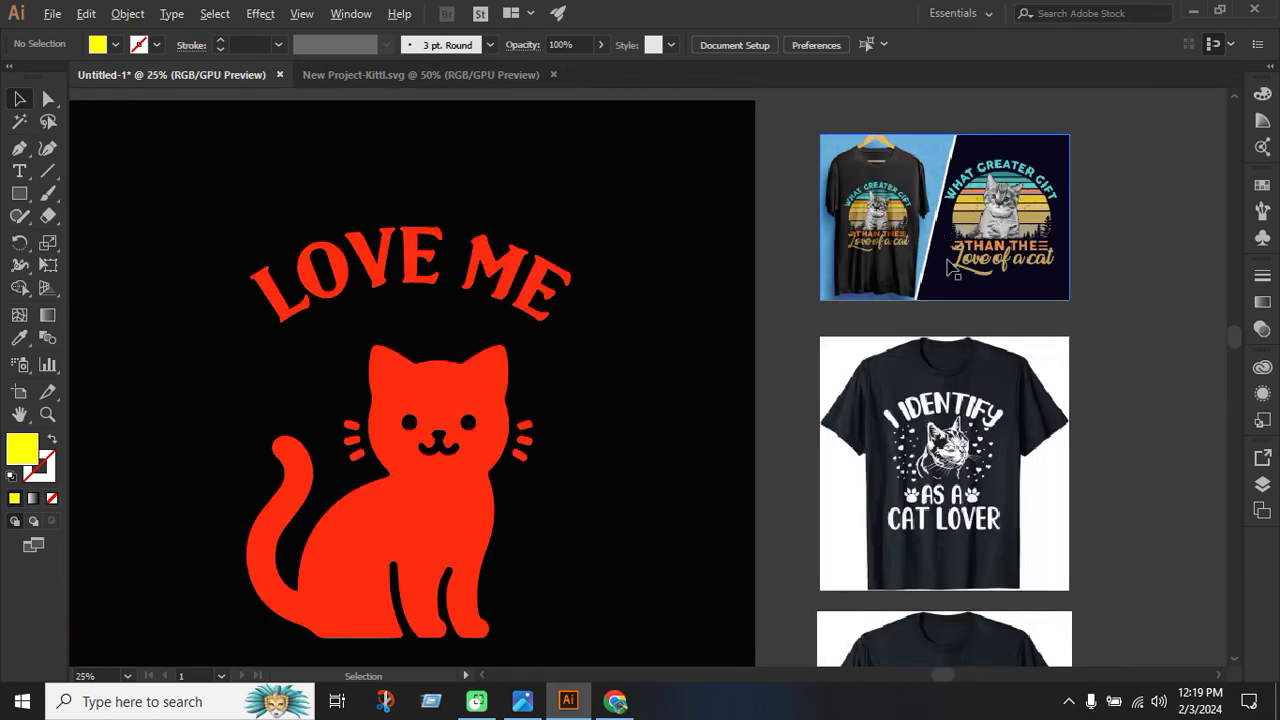
scroll(1010, 540, "down", 5)
scroll(1010, 540, "down", 3)
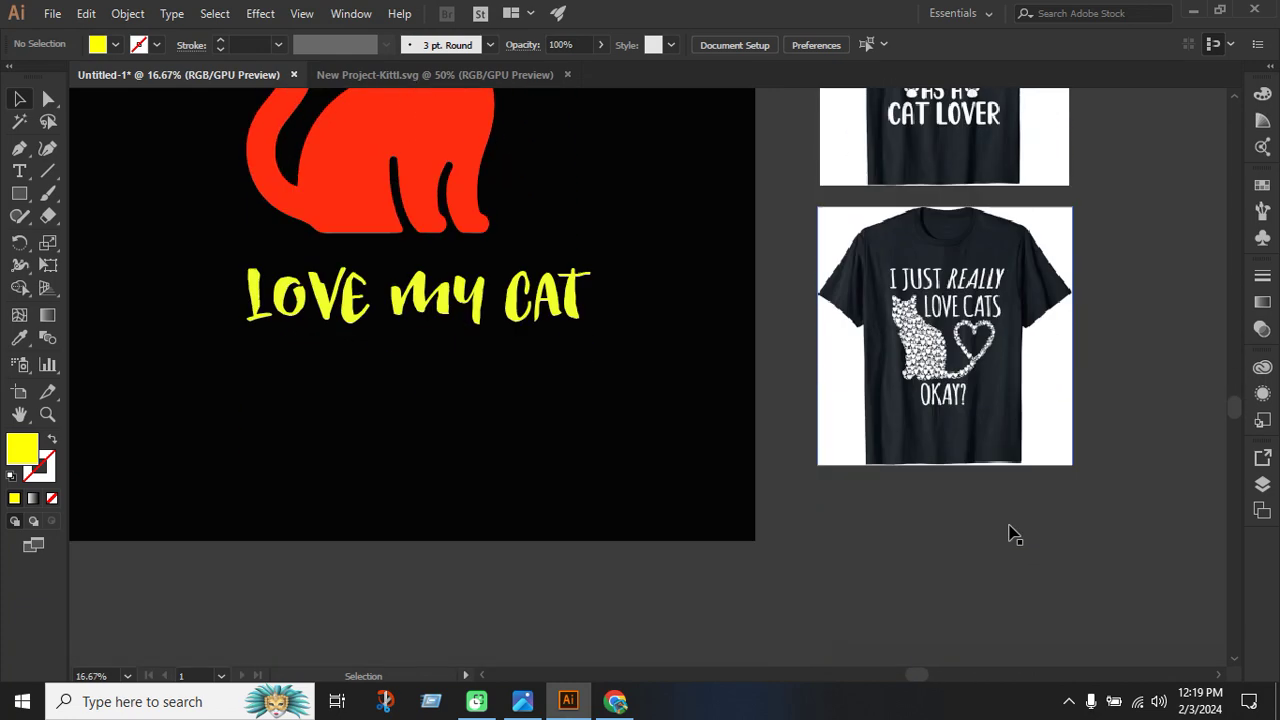
scroll(1040, 517, "up", 1)
scroll(749, 434, "down", 2, "alt")
scroll(829, 428, "up", 1, "alt")
scroll(874, 467, "up", 3)
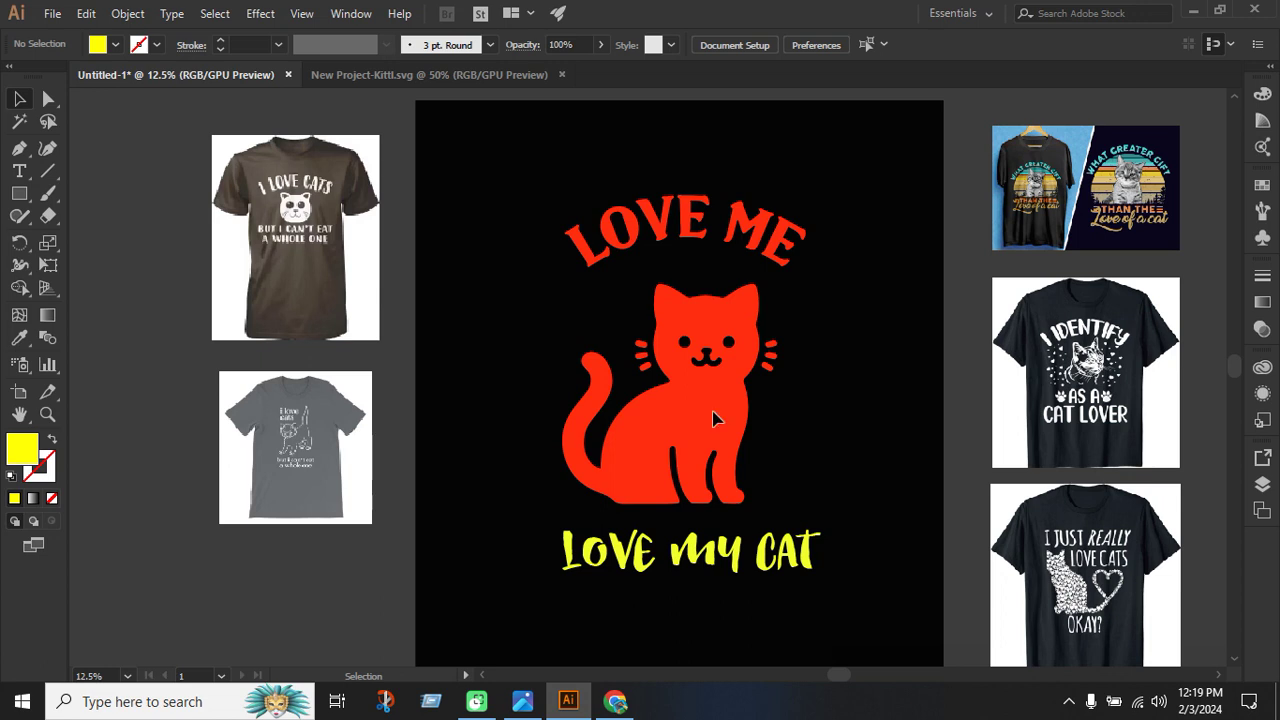
Draw a short diagonal line above the cat's tail with the Line Segment tool and give it a red stroke.
left_click(47, 170)
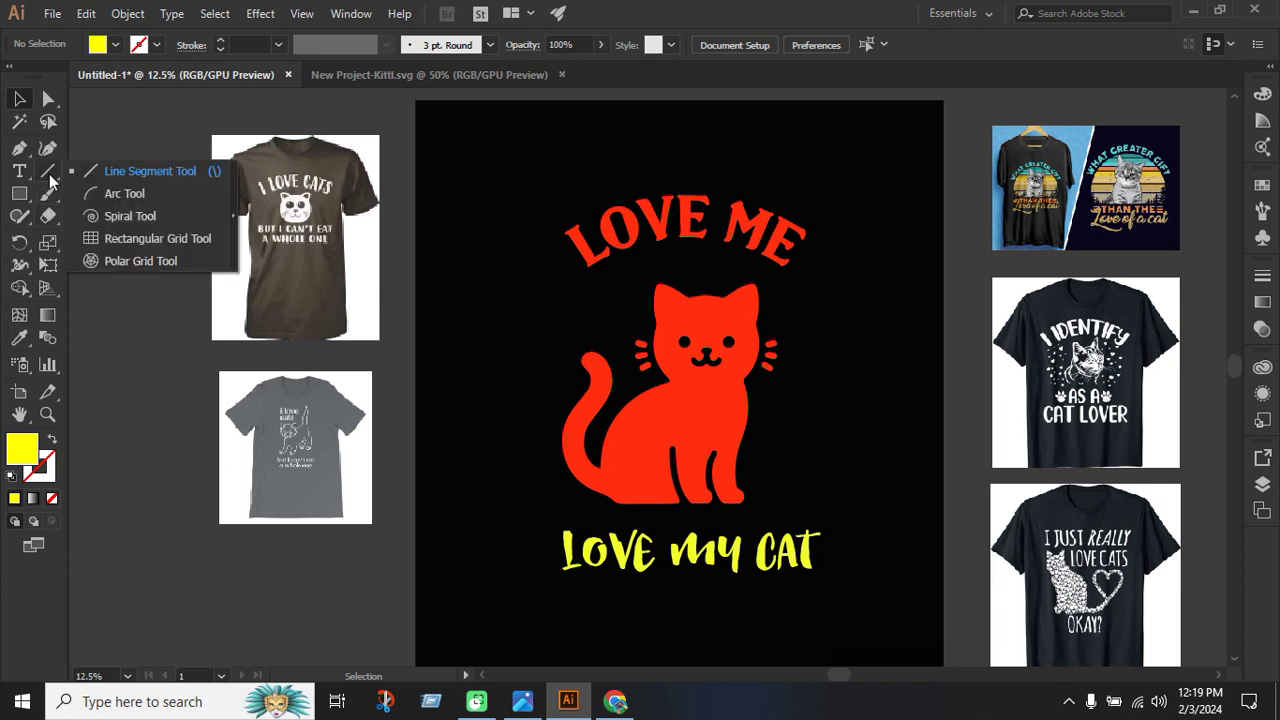
left_click(115, 178)
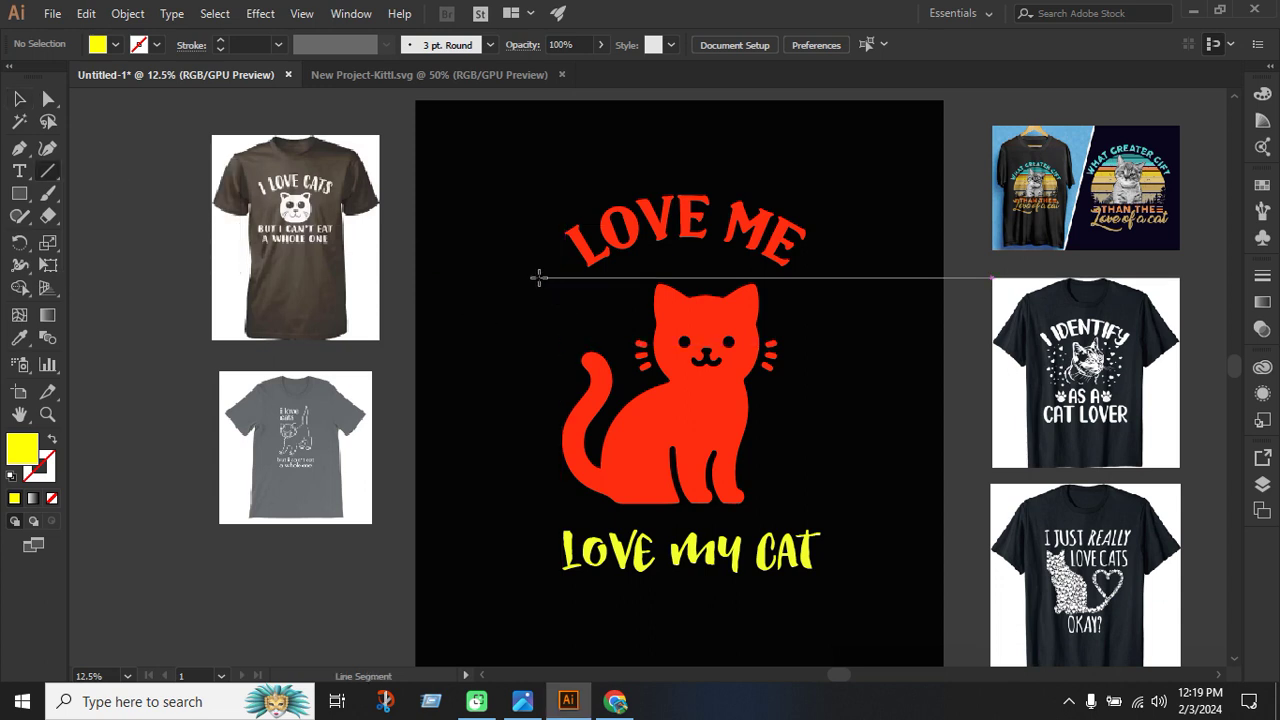
left_click_drag(535, 272, 580, 316)
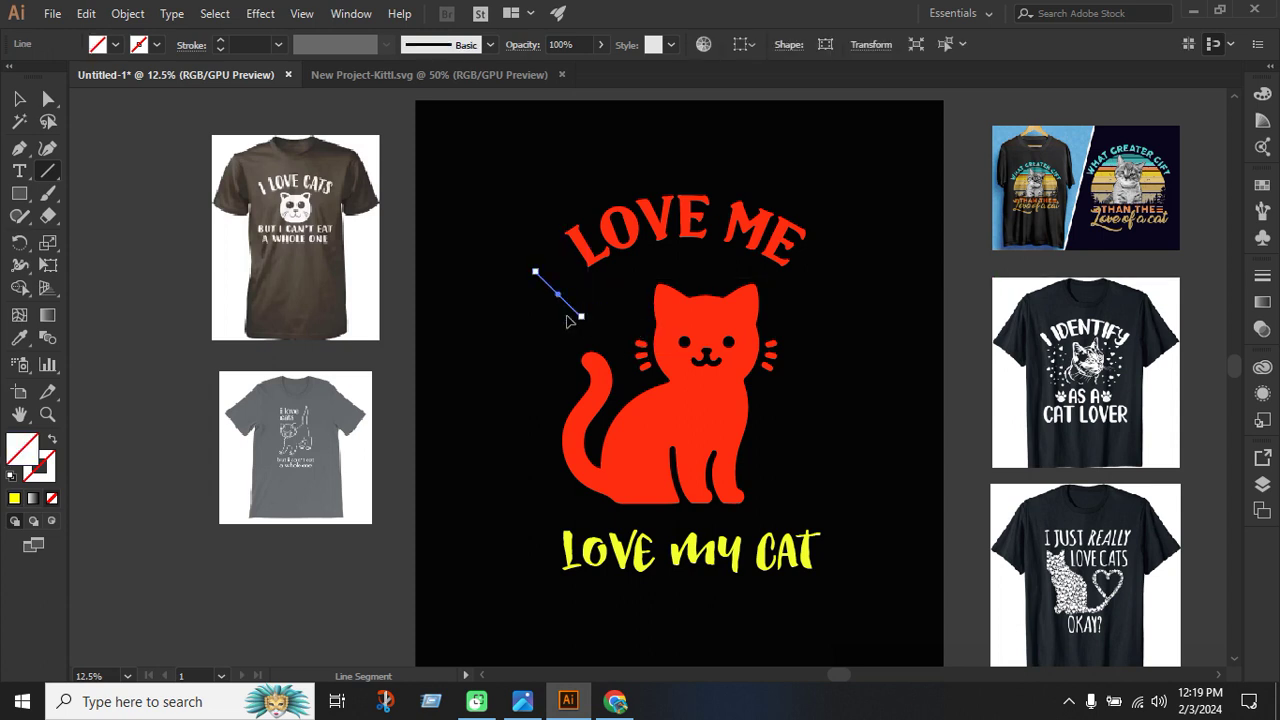
left_click(115, 45)
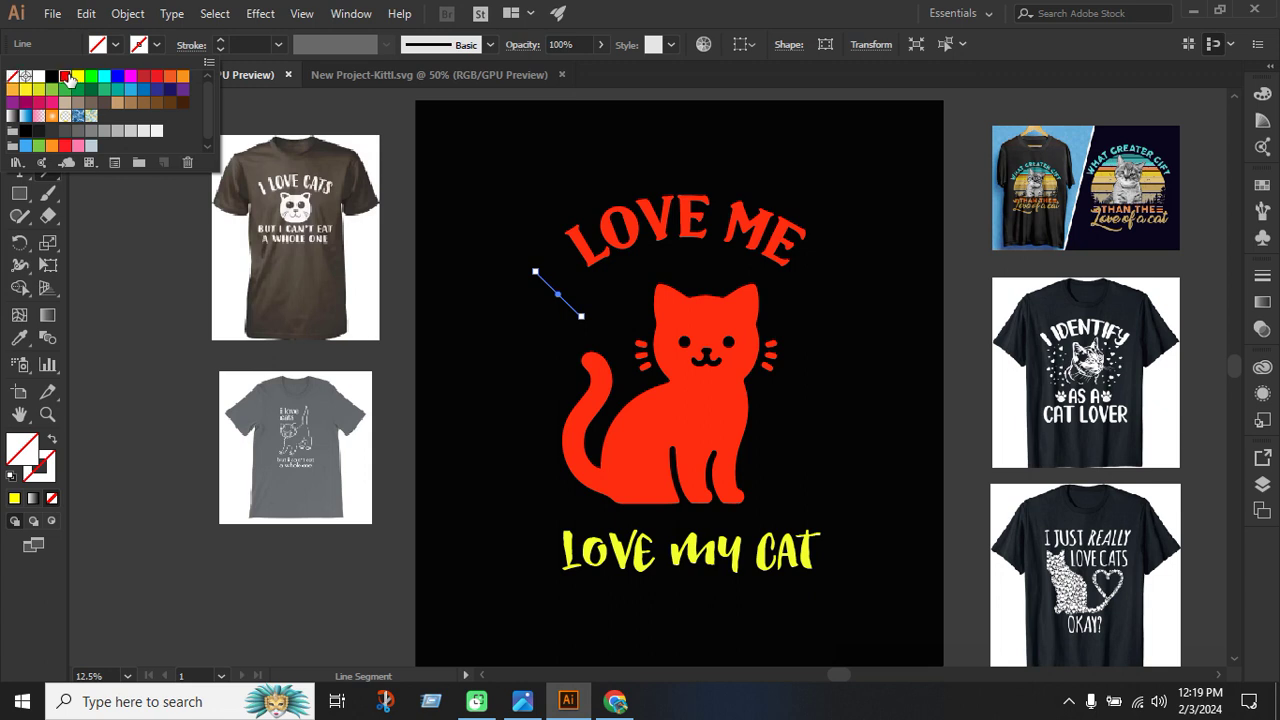
left_click(66, 77)
Set the diagonal line's stroke weight to 11 pt.
left_click(222, 45)
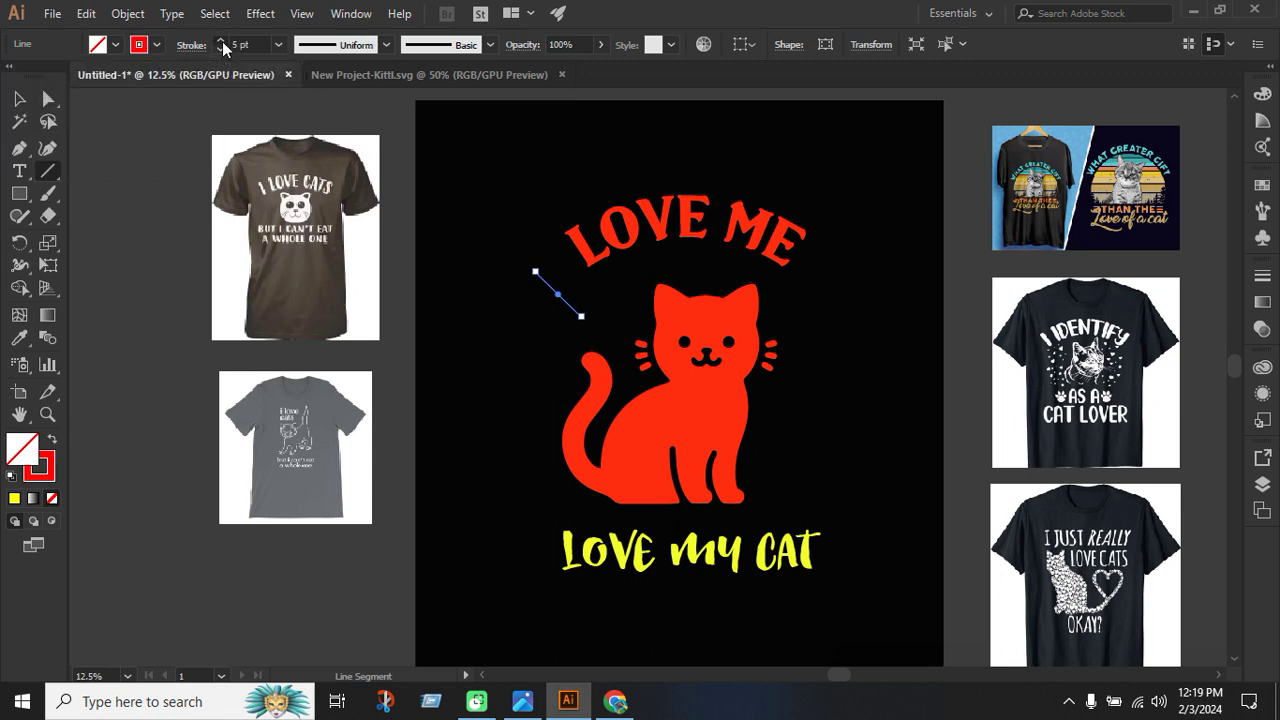
left_click(221, 40)
left_click(221, 40)
left_click(221, 40)
left_click(20, 100)
left_click(533, 430)
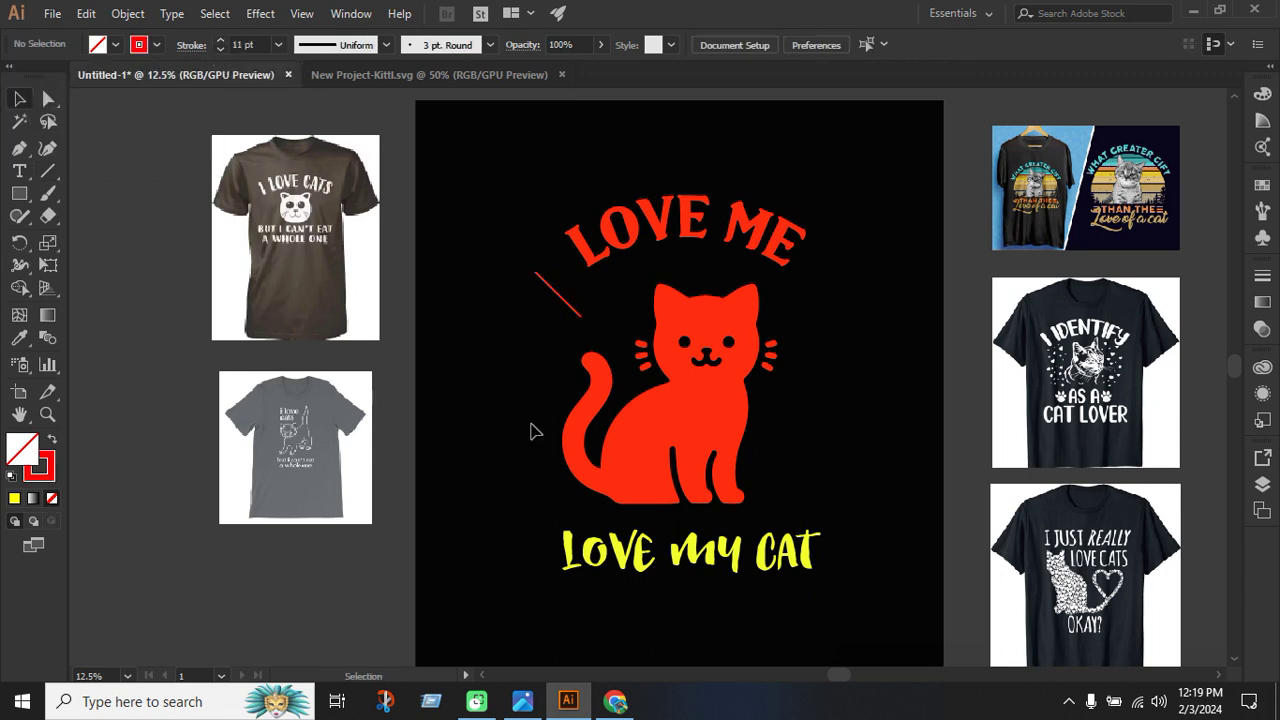
Apply the triangular width profile to the red line so it tapers from one end to the other.
scroll(570, 330, "up", 1)
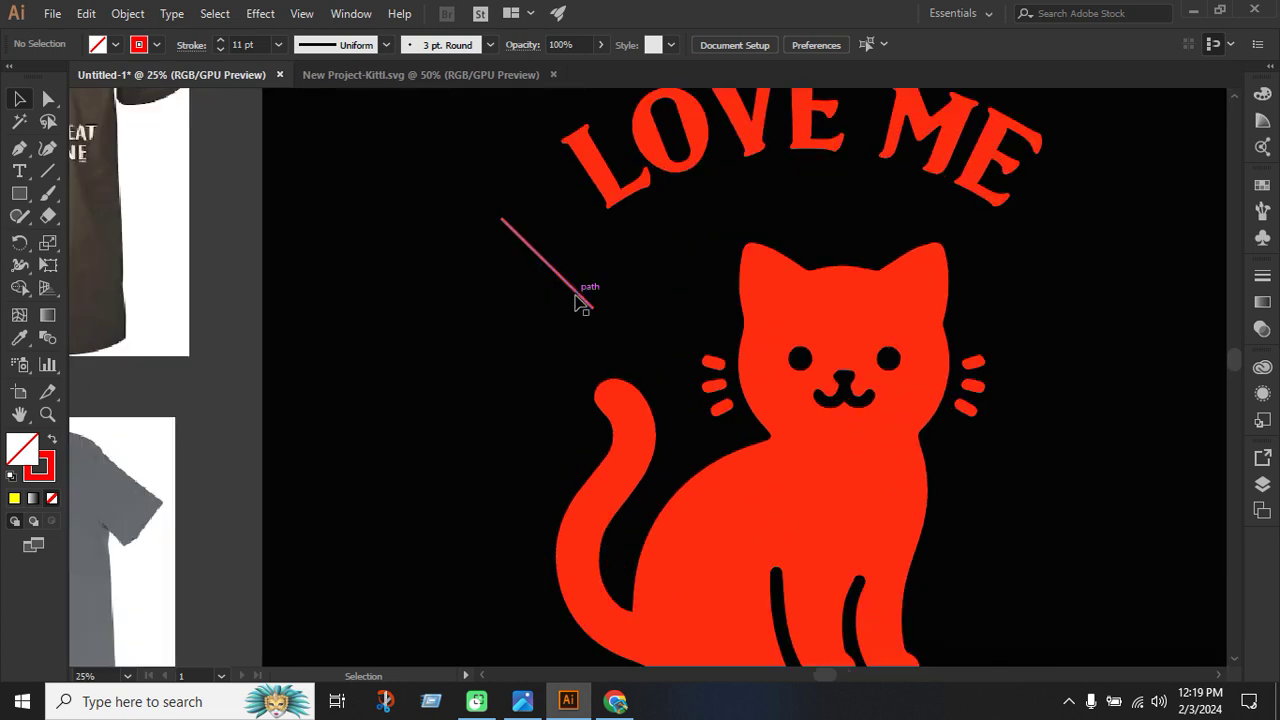
left_click(578, 303)
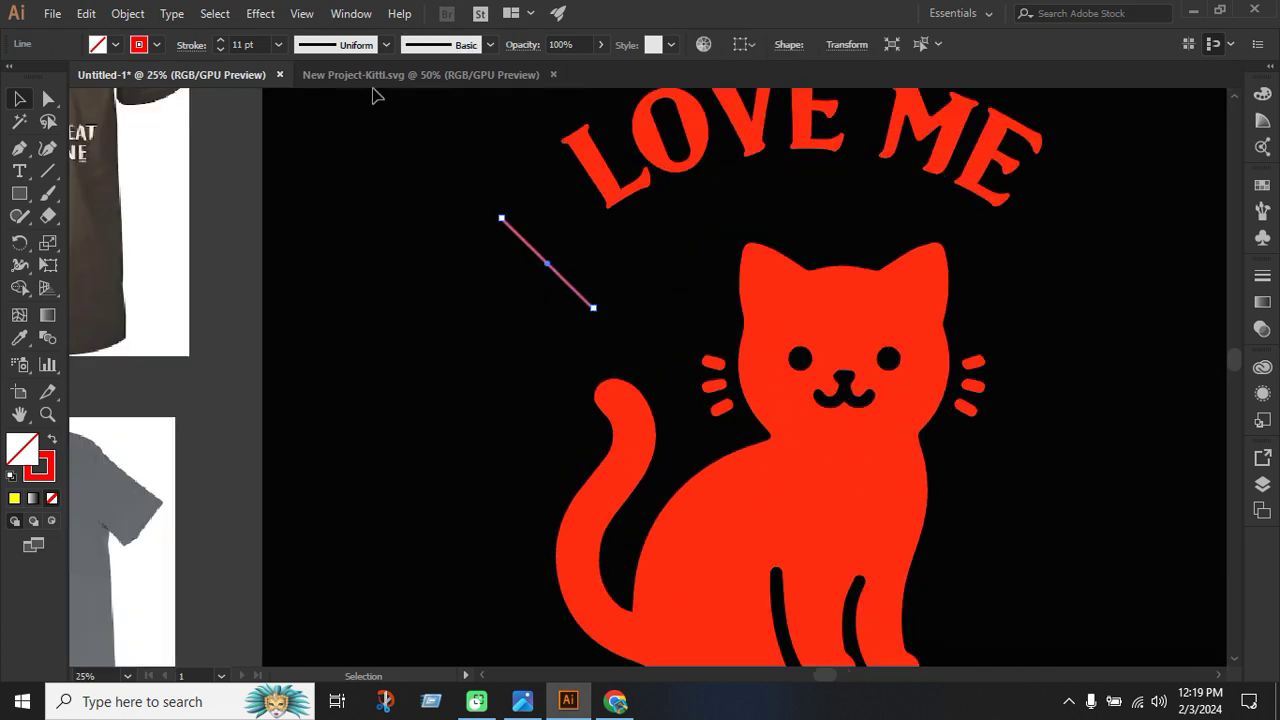
left_click(368, 50)
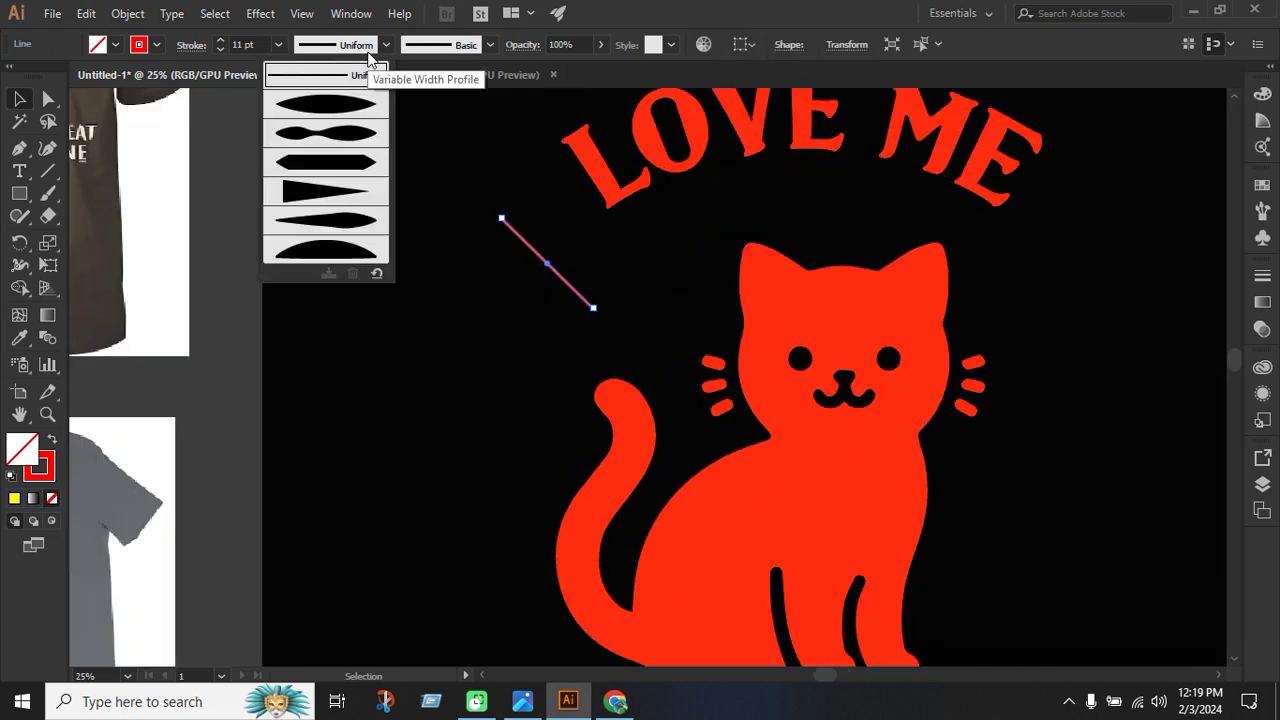
left_click(338, 192)
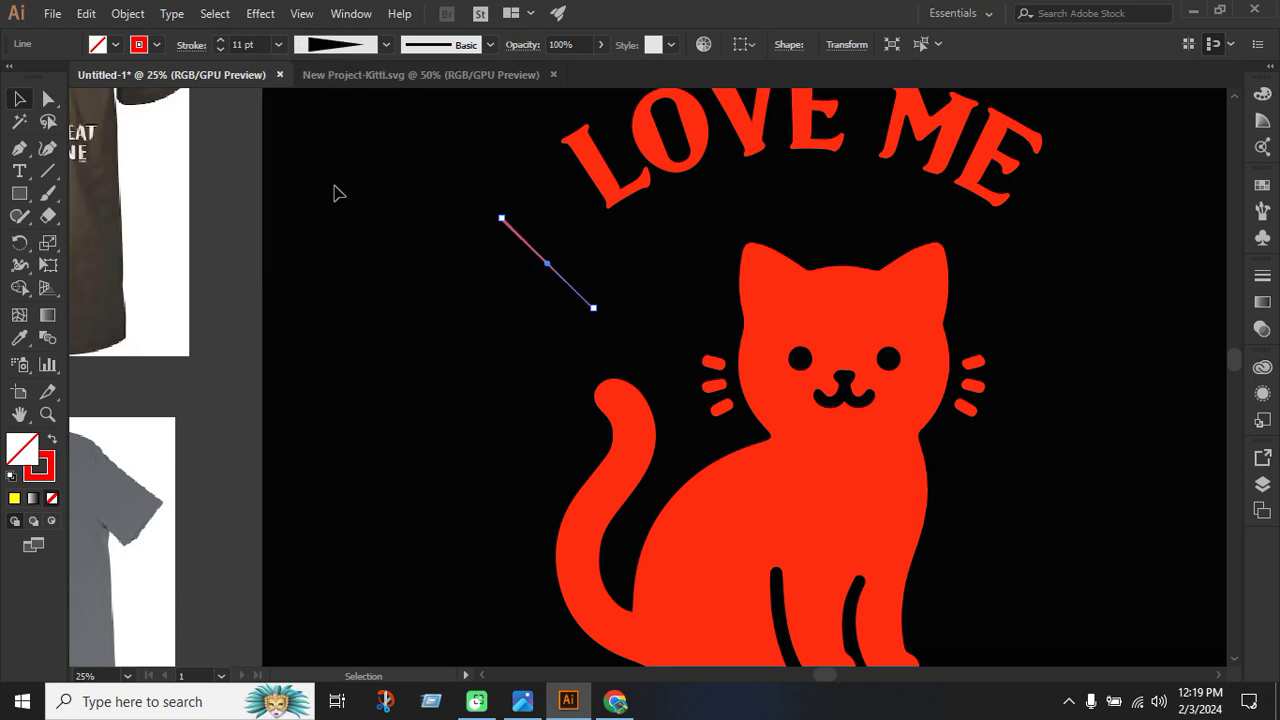
left_click(604, 322)
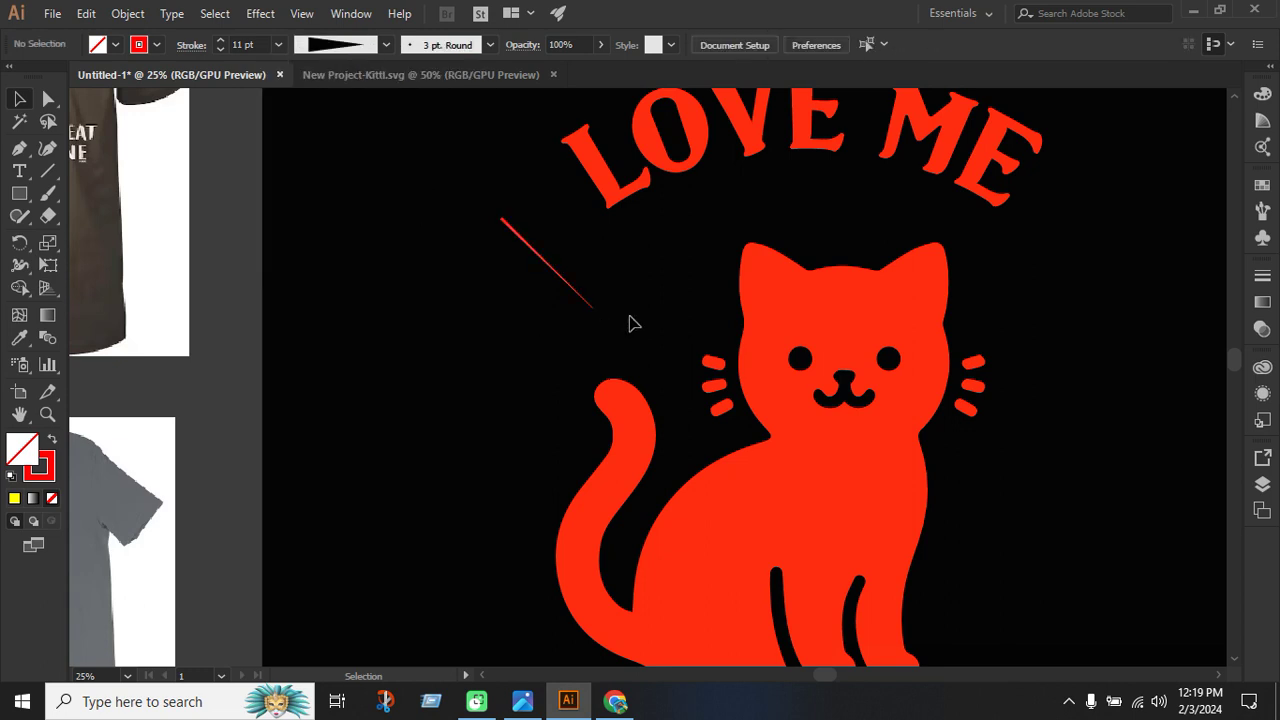
Reflect the tapered line across the vertical axis.
right_click(576, 292)
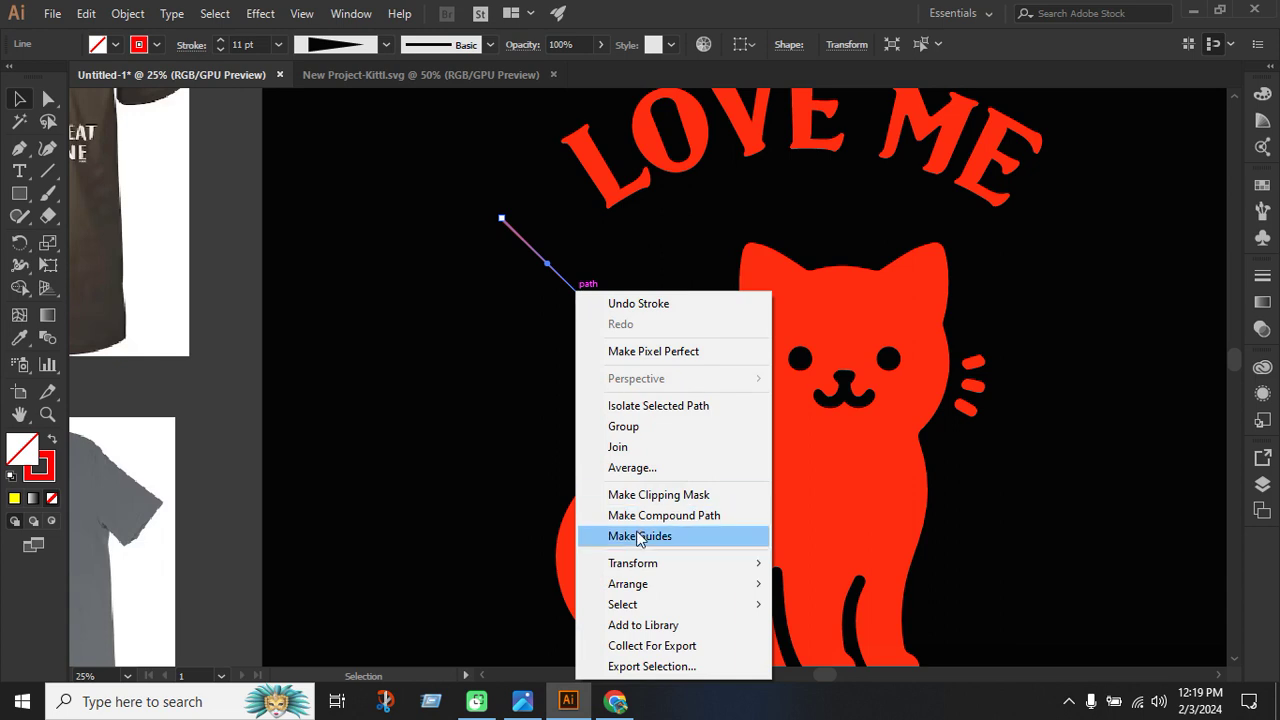
mouse_move(770, 567)
left_click(829, 470)
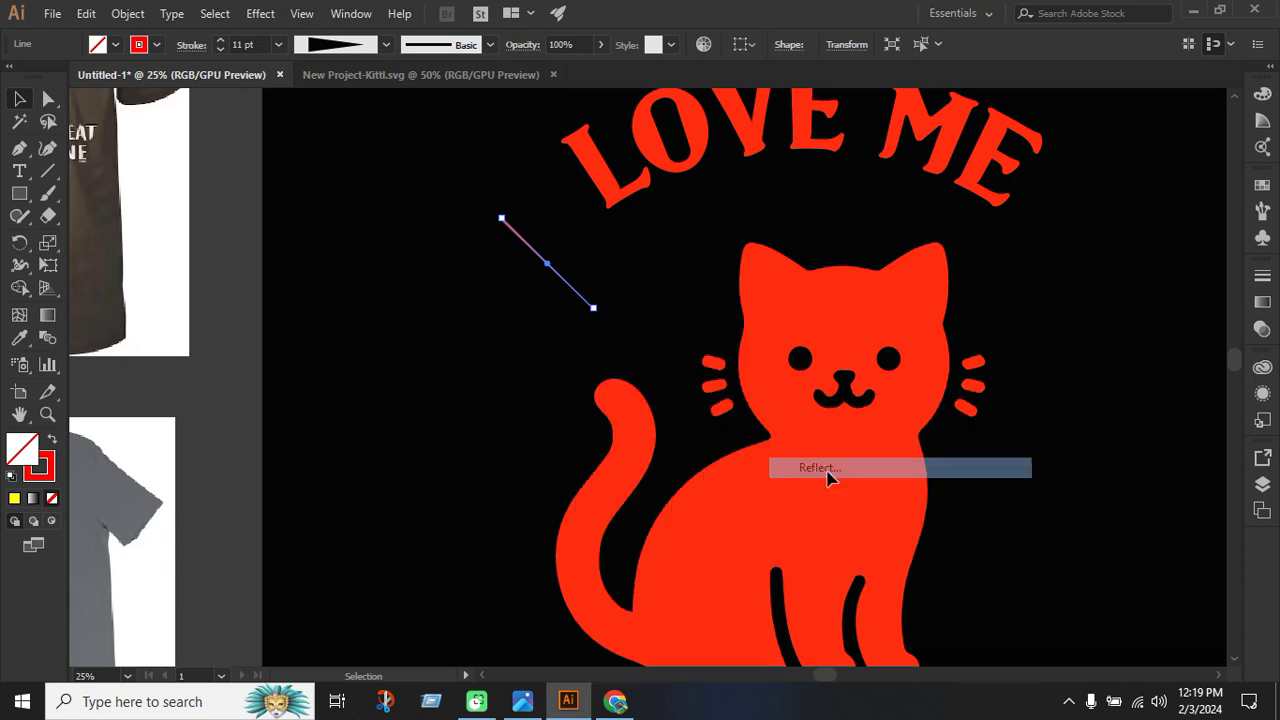
left_click(661, 466)
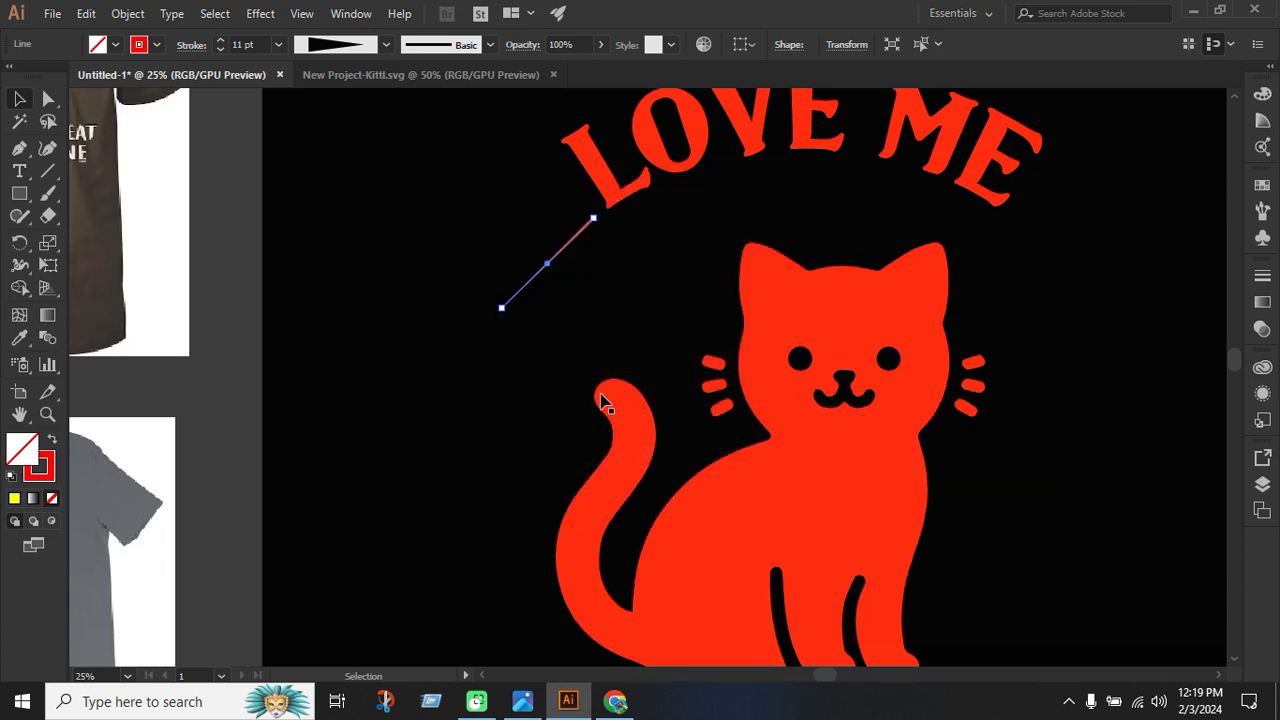
Rotate the tapered line so its thick end points down toward the cat and its thin end up and outward.
left_click(600, 257)
scroll(592, 238, "up", 1)
left_click(585, 222)
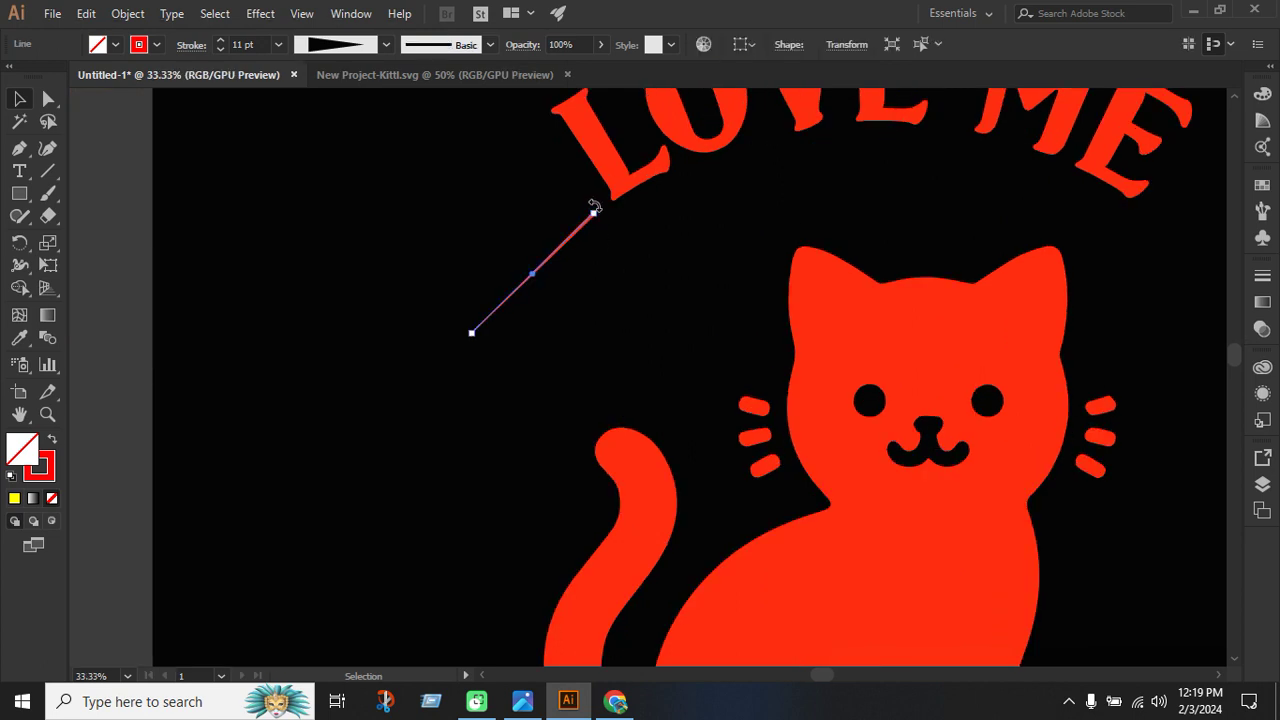
left_click_drag(600, 205, 686, 371)
left_click(628, 364)
left_click(607, 322)
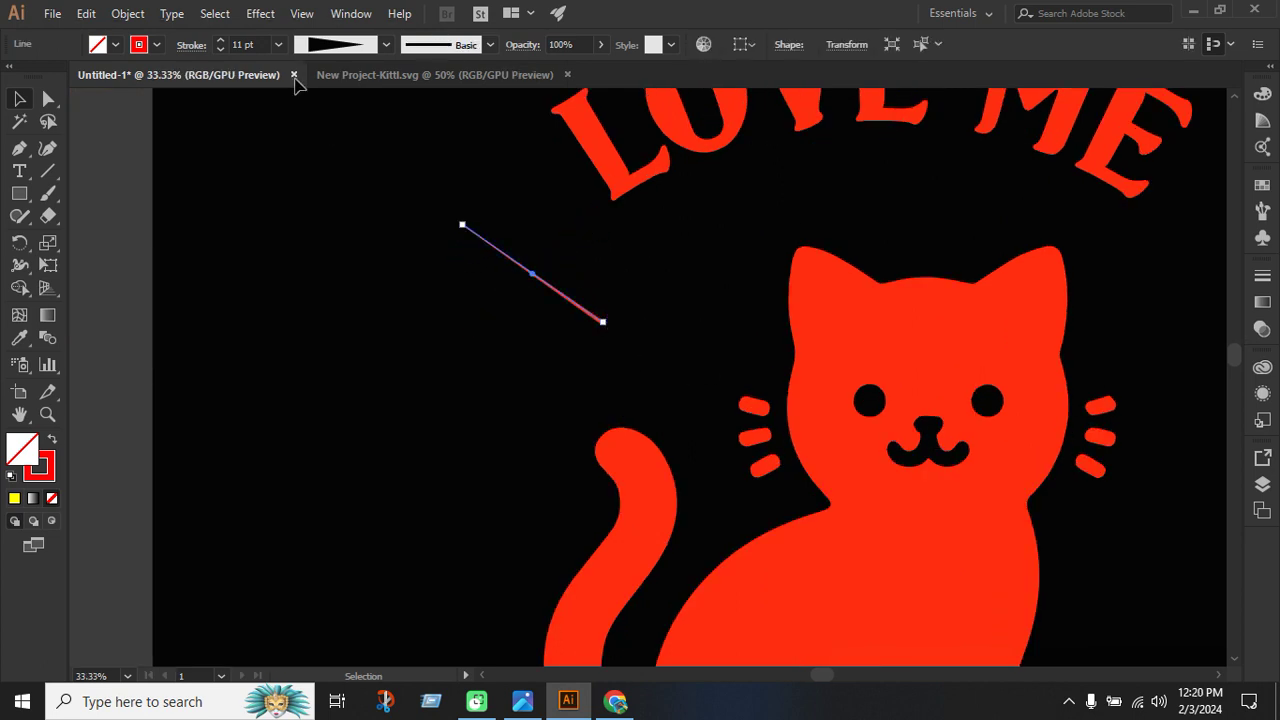
Increase the tapered line's stroke weight to 25 pt.
left_click(220, 44)
left_click(220, 44)
left_click(220, 44)
left_click(220, 44)
left_click(220, 44)
left_click(220, 44)
left_click(220, 44)
left_click(551, 357)
scroll(471, 274, "down", 2)
scroll(471, 274, "down", 1)
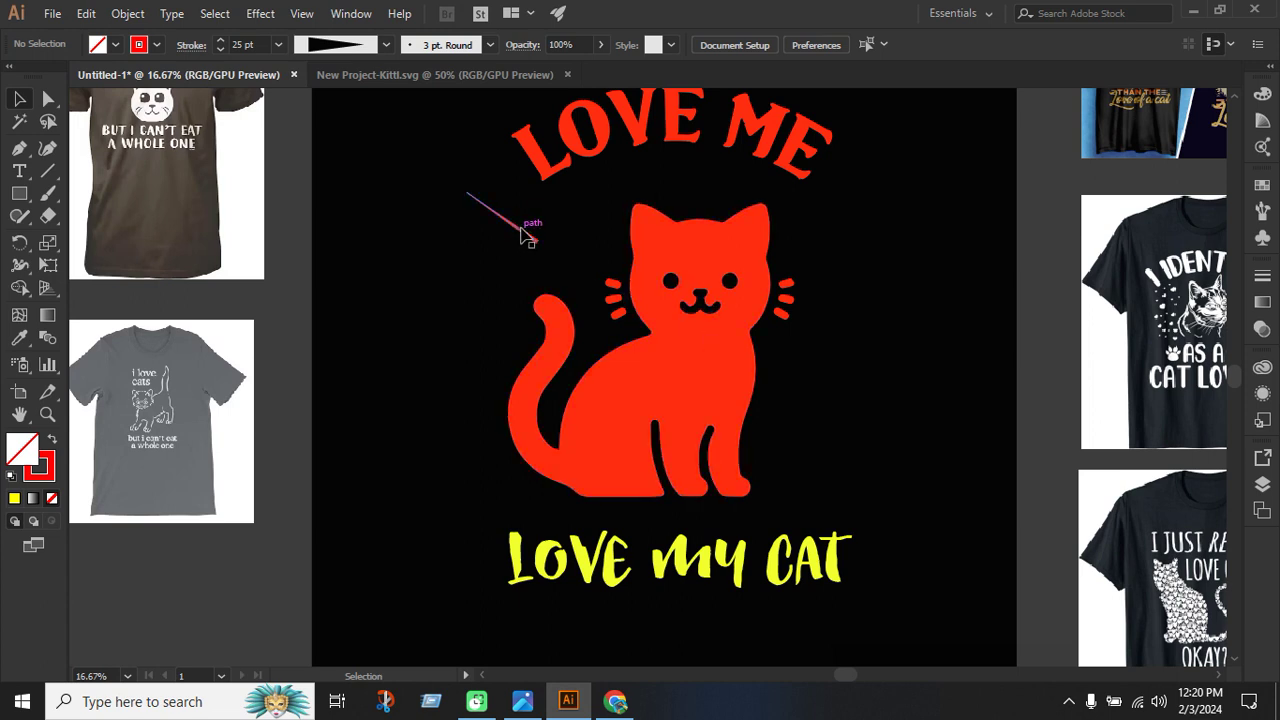
Duplicate and angle the tapered line into a fan of six rays on each side of the cat.
left_click_drag(520, 232, 550, 332)
left_click(594, 300)
left_click(512, 368)
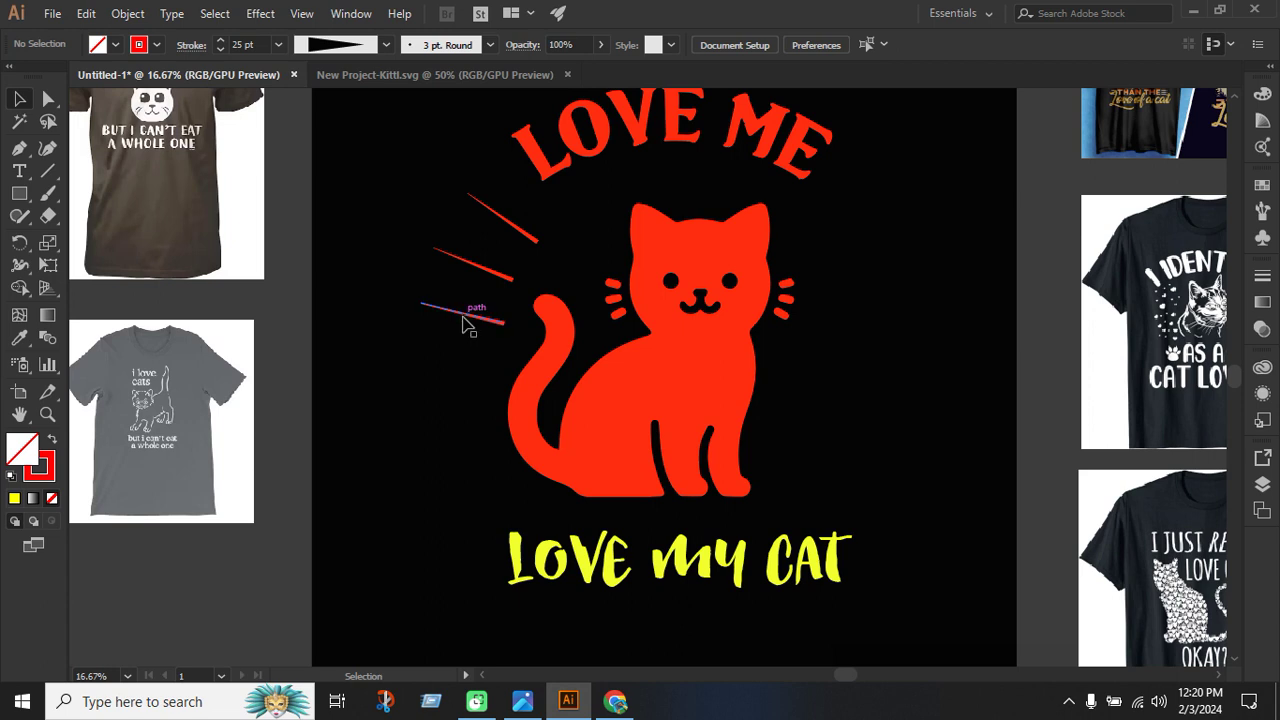
left_click_drag(463, 322, 502, 403)
left_click(513, 366)
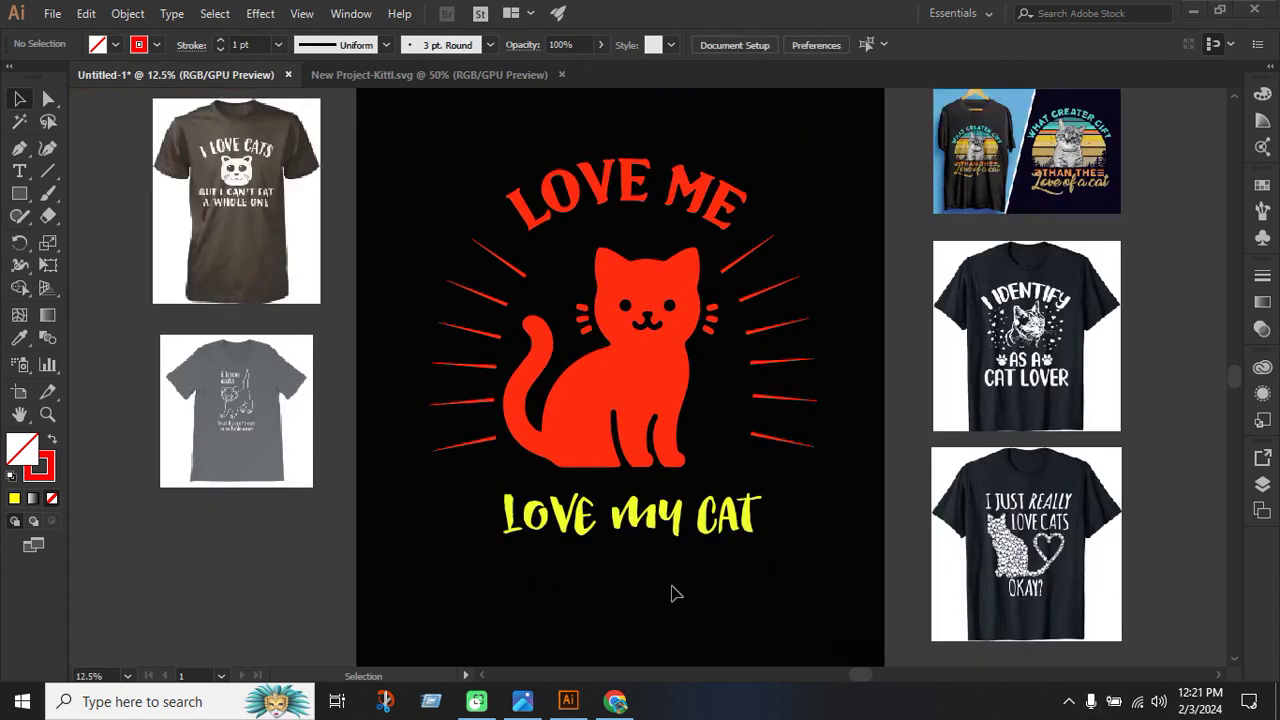
Select the whole design, including the cat, all rays and both slogan lines.
left_click(665, 530)
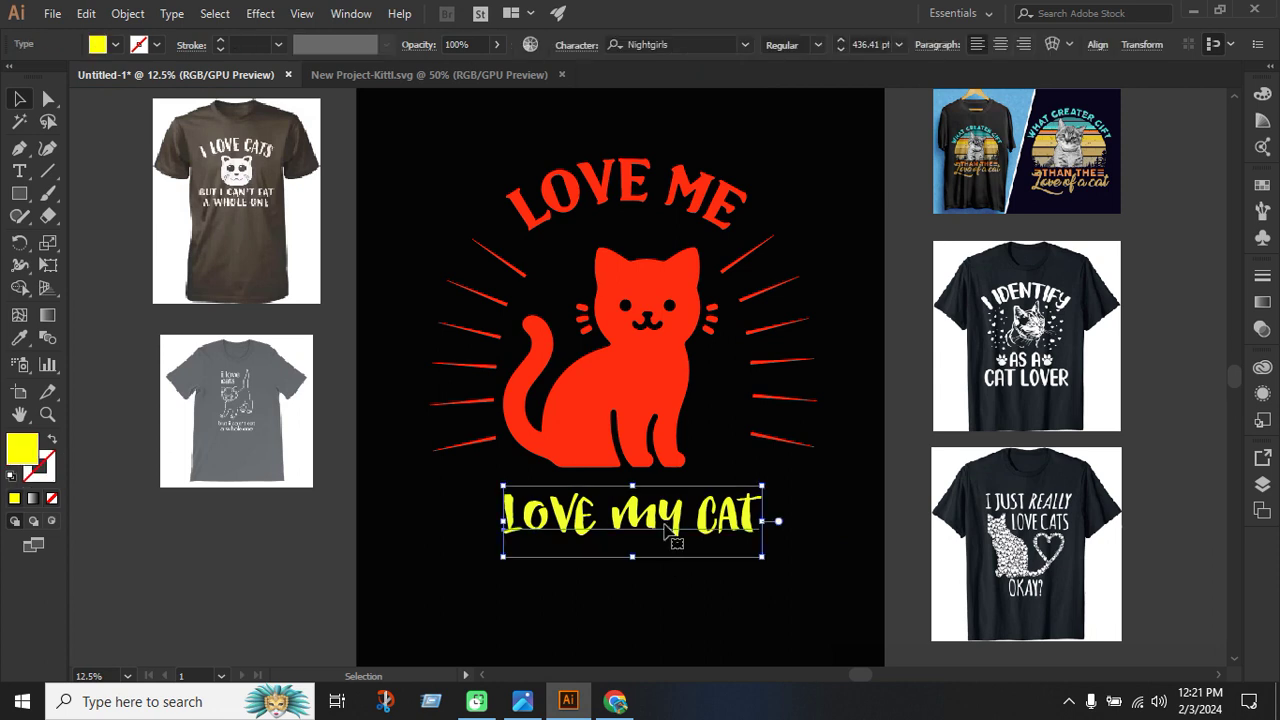
left_click(654, 583)
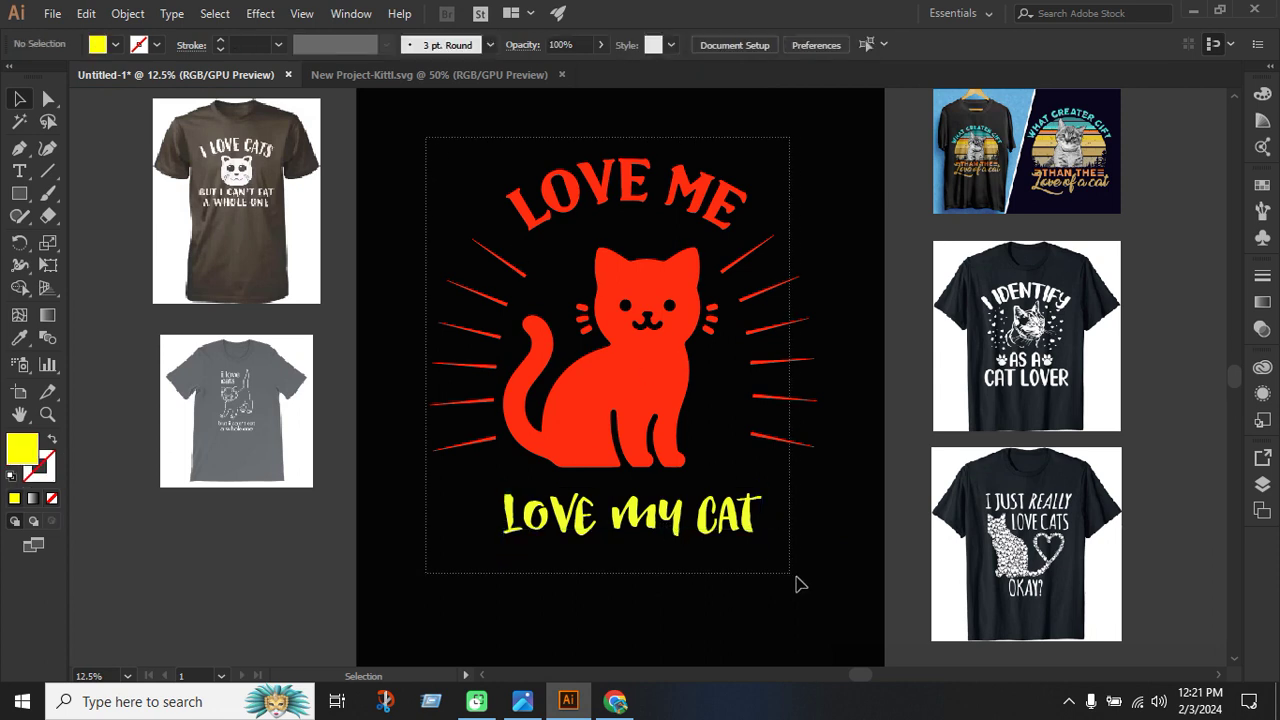
key("ctrl+a")
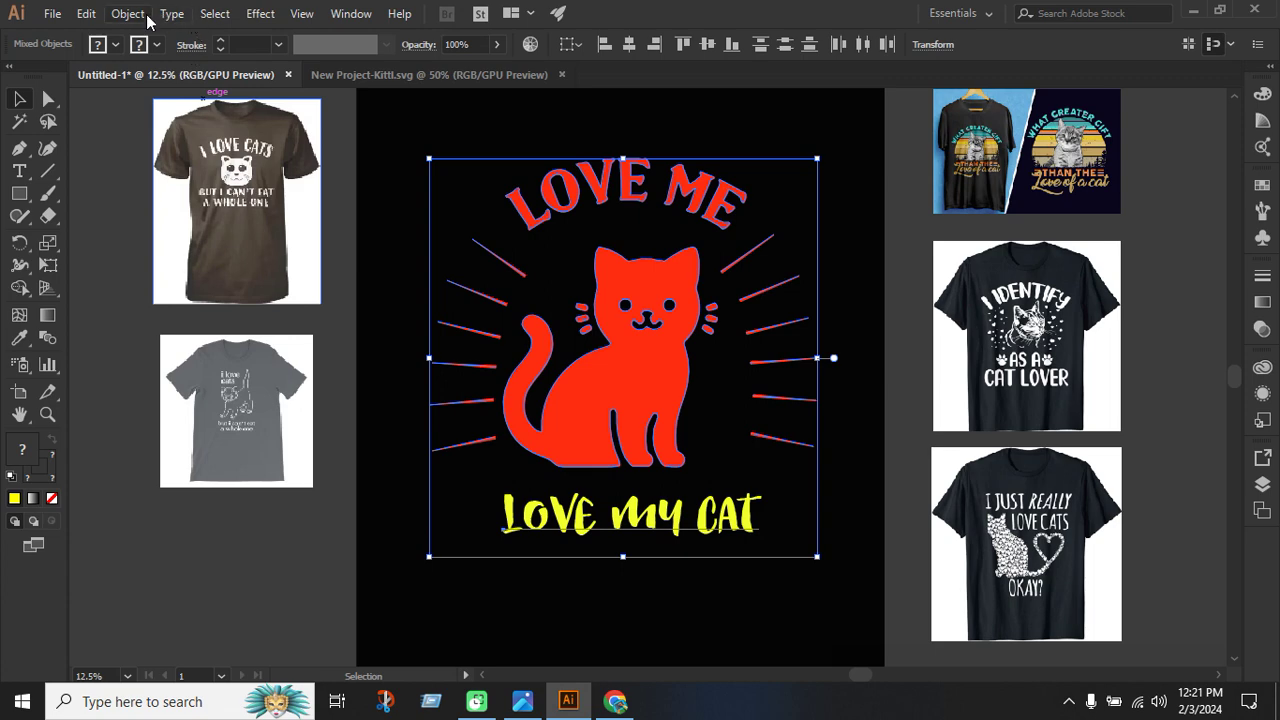
Fill the whole design, including the cat, the rays and both text lines, with white.
left_click(505, 372)
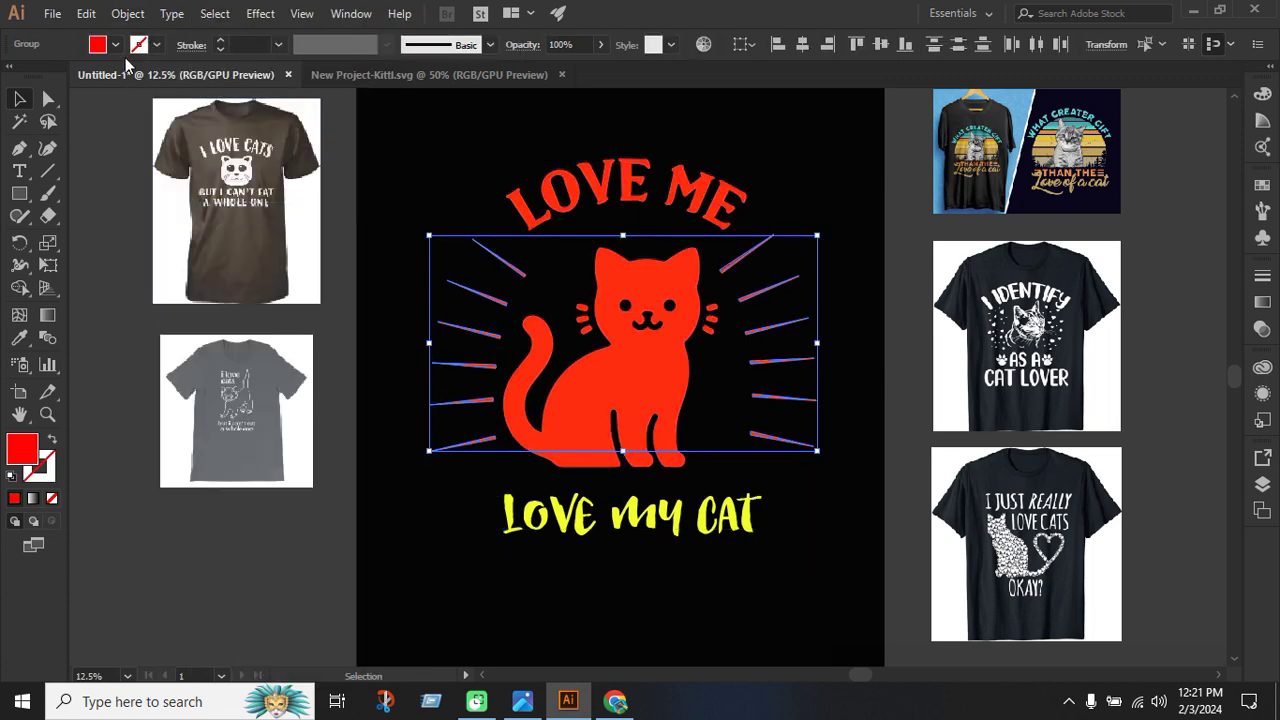
left_click_drag(418, 142, 822, 588)
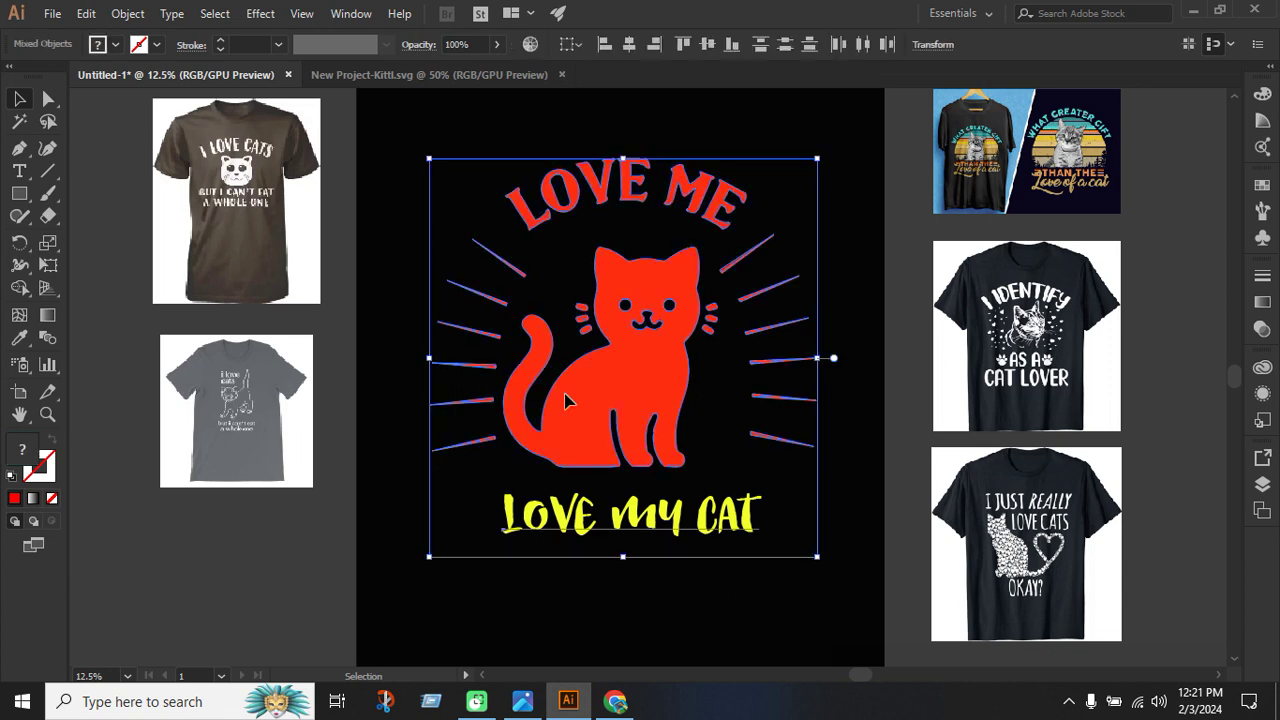
left_click(116, 44)
left_click(39, 76)
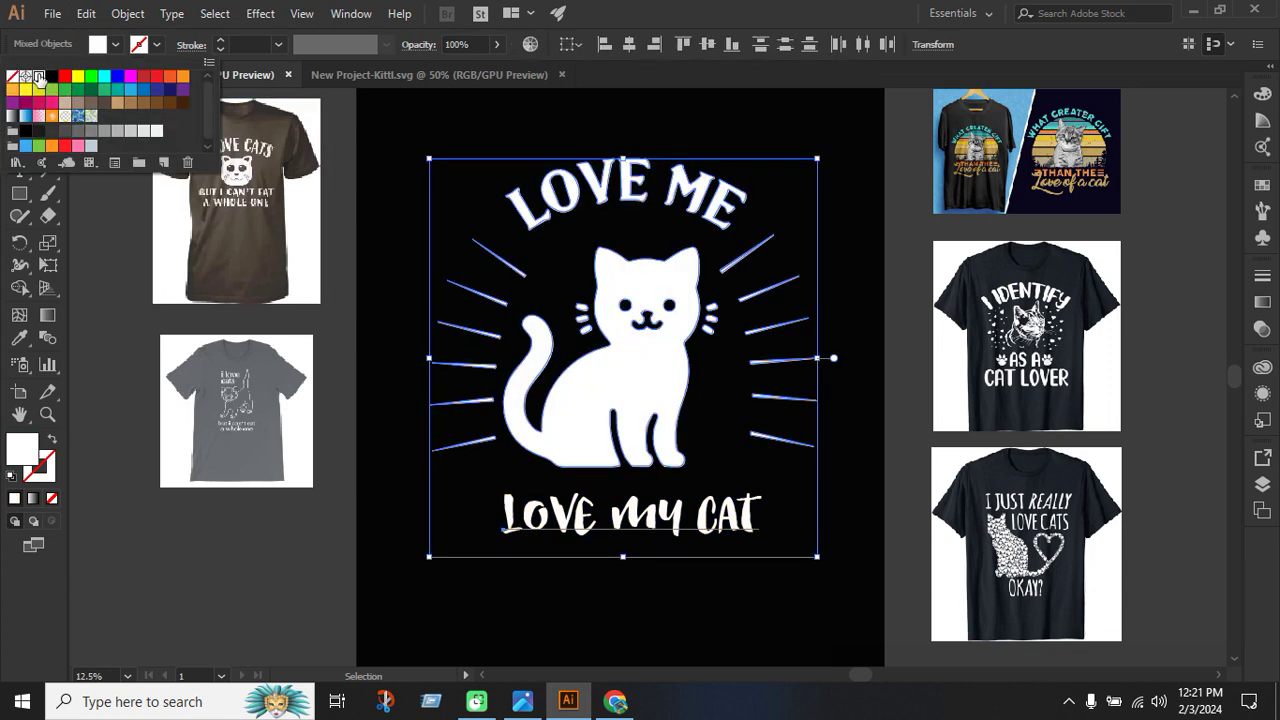
left_click(552, 576)
left_click(788, 614)
Nudge the cat illustration slightly to the right between the two sets of rays.
scroll(434, 423, "down", 1)
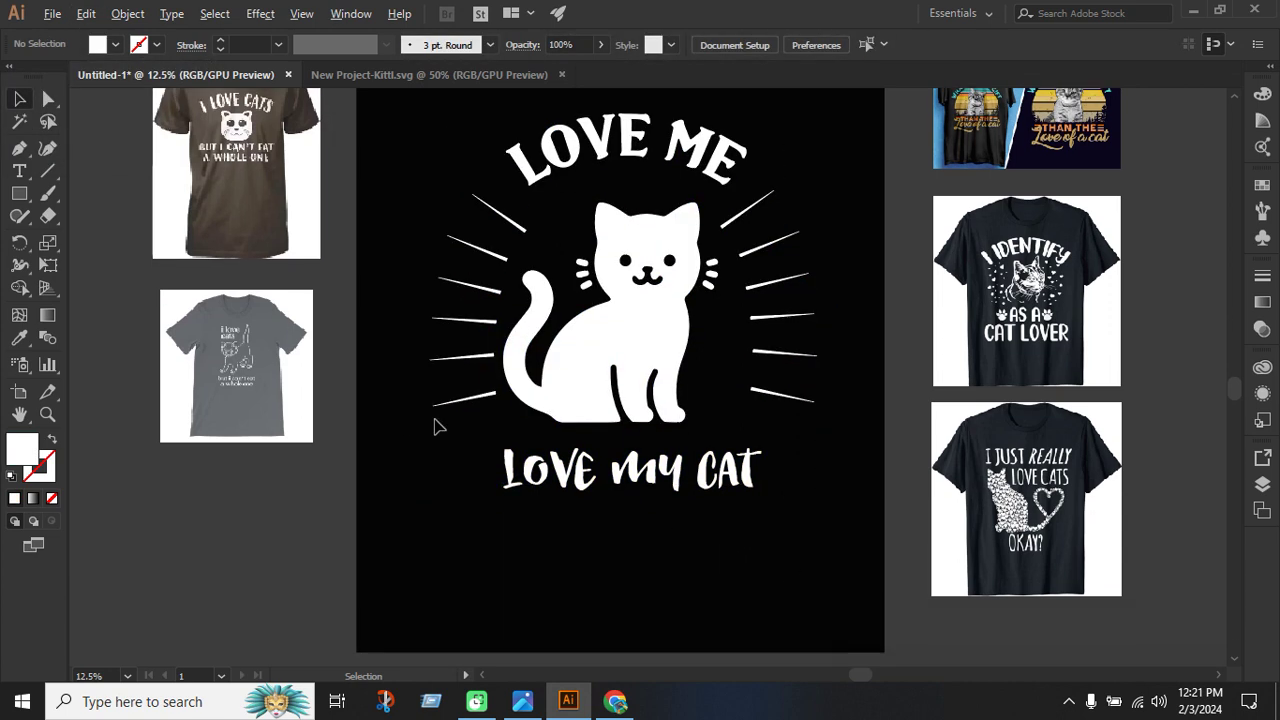
scroll(714, 491, "down", 1)
scroll(657, 428, "up", 1)
left_click(590, 377)
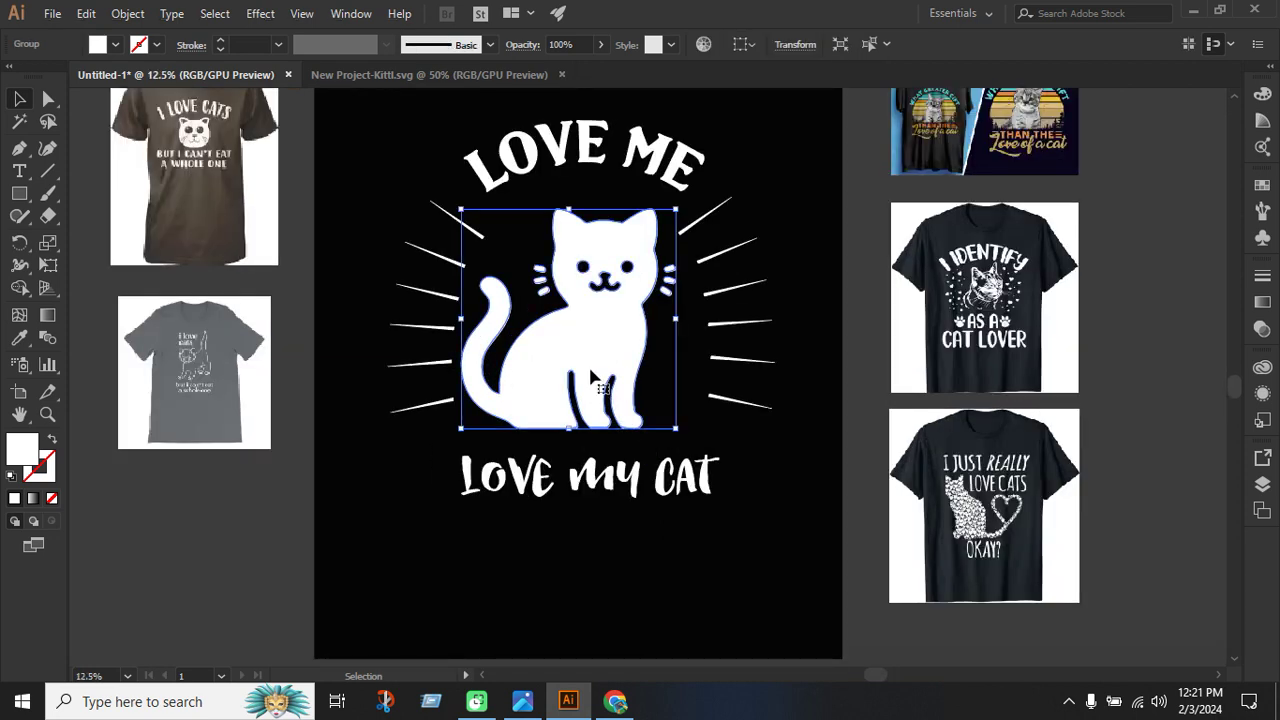
left_click_drag(590, 377, 592, 377)
left_click(786, 457)
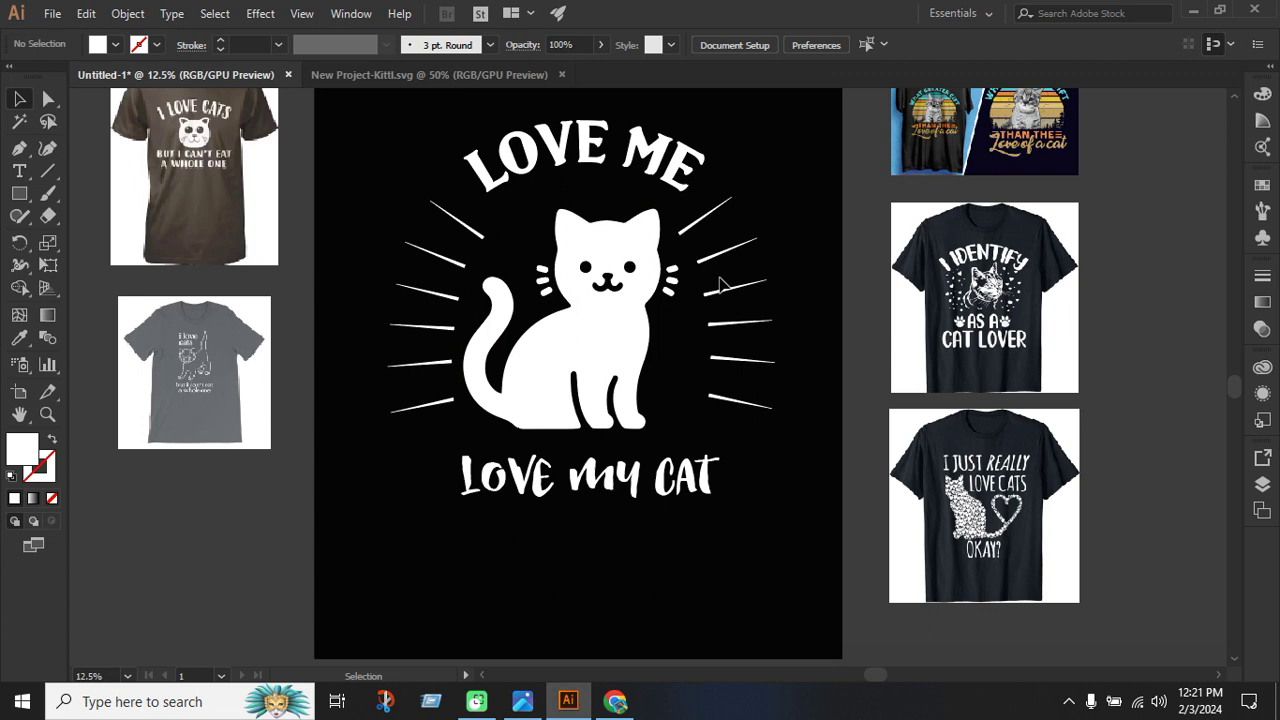
Enlarge the arched LOVE ME text slightly and move the LOVE MY CAT line a little closer to the cat.
left_click(677, 197)
left_click_drag(707, 117, 722, 118)
left_click(803, 230)
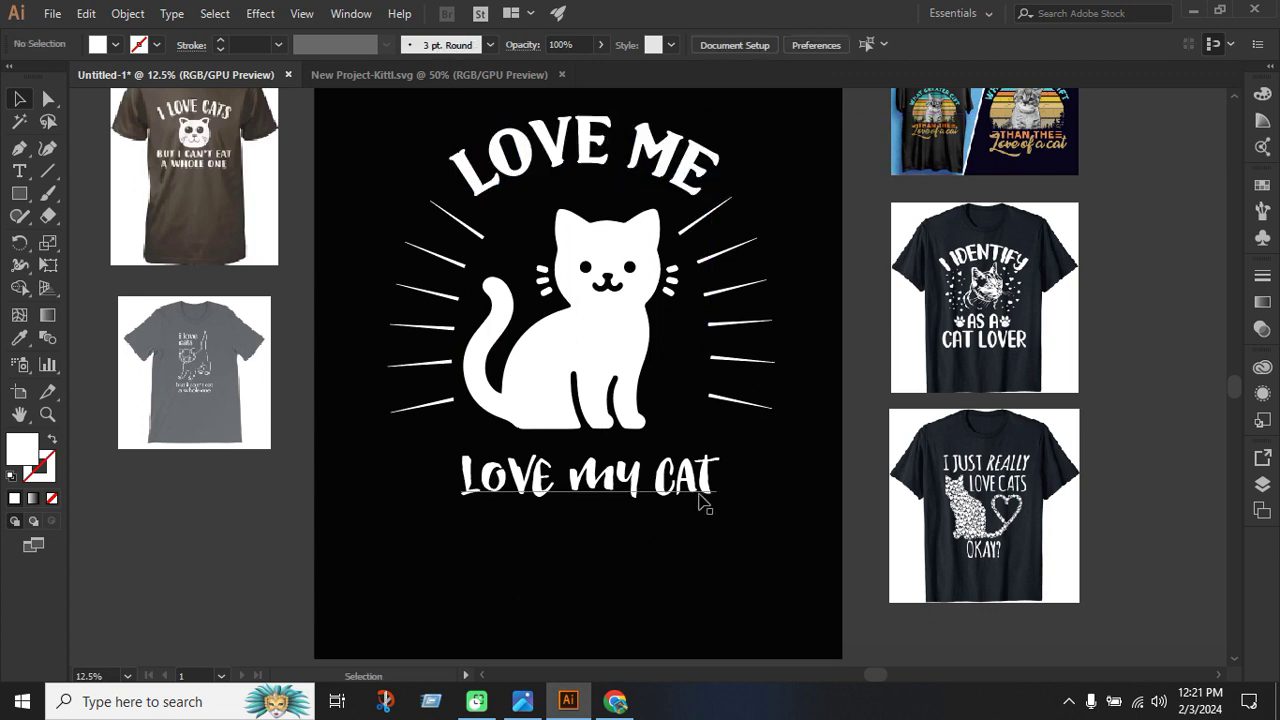
left_click_drag(704, 493, 705, 488)
left_click(740, 581)
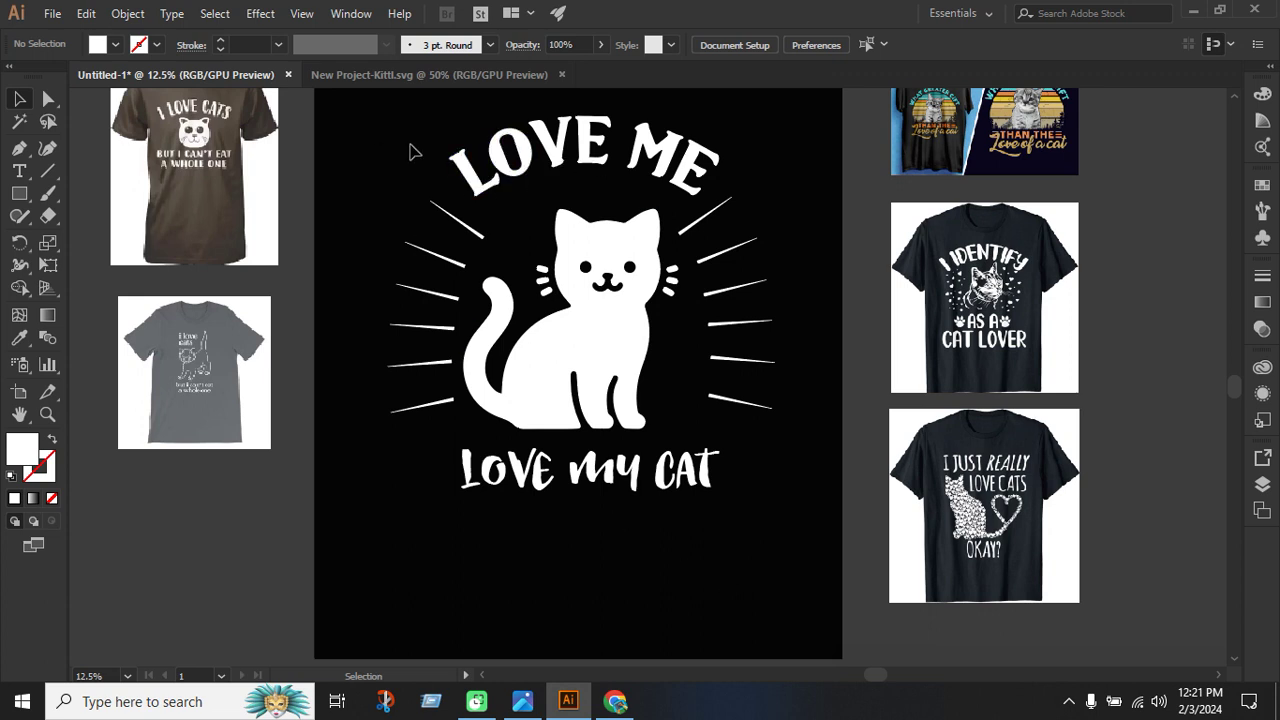
Fill the arched LOVE ME text with red.
left_click(665, 152)
left_click(115, 44)
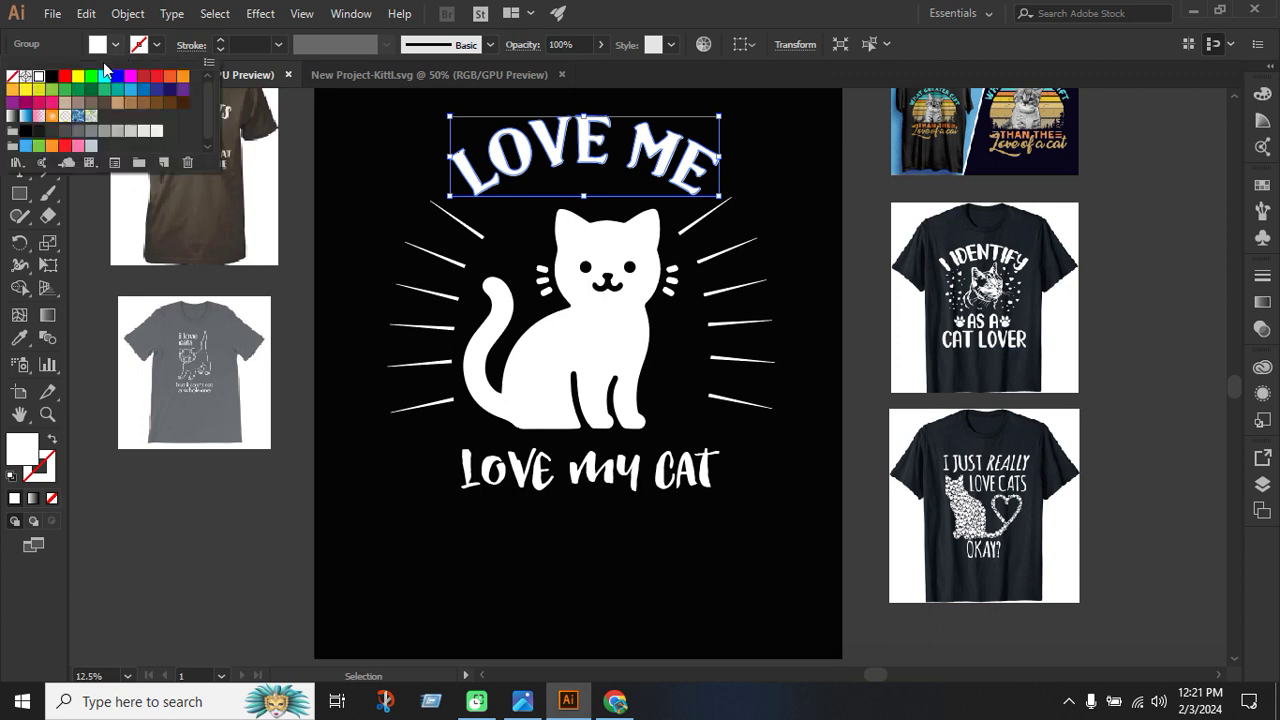
left_click(64, 77)
left_click(549, 565)
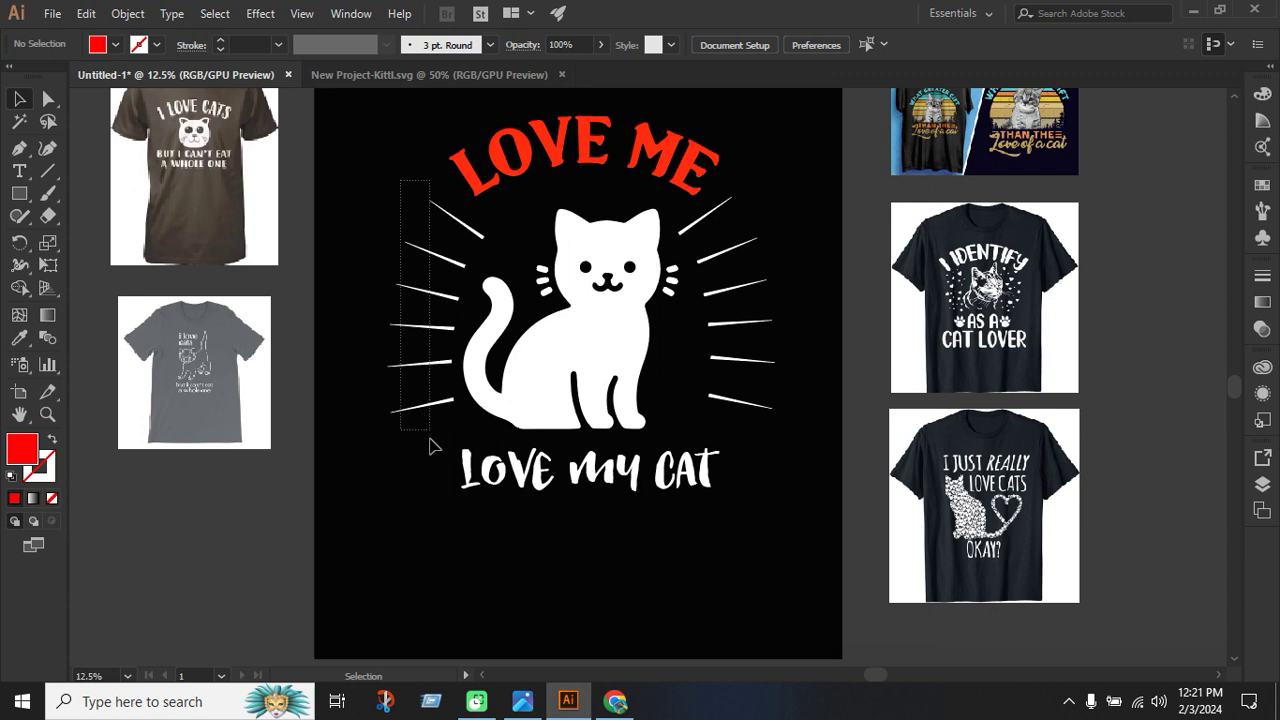
Fill the rays on both sides of the cat with yellow.
left_click_drag(434, 430, 435, 430)
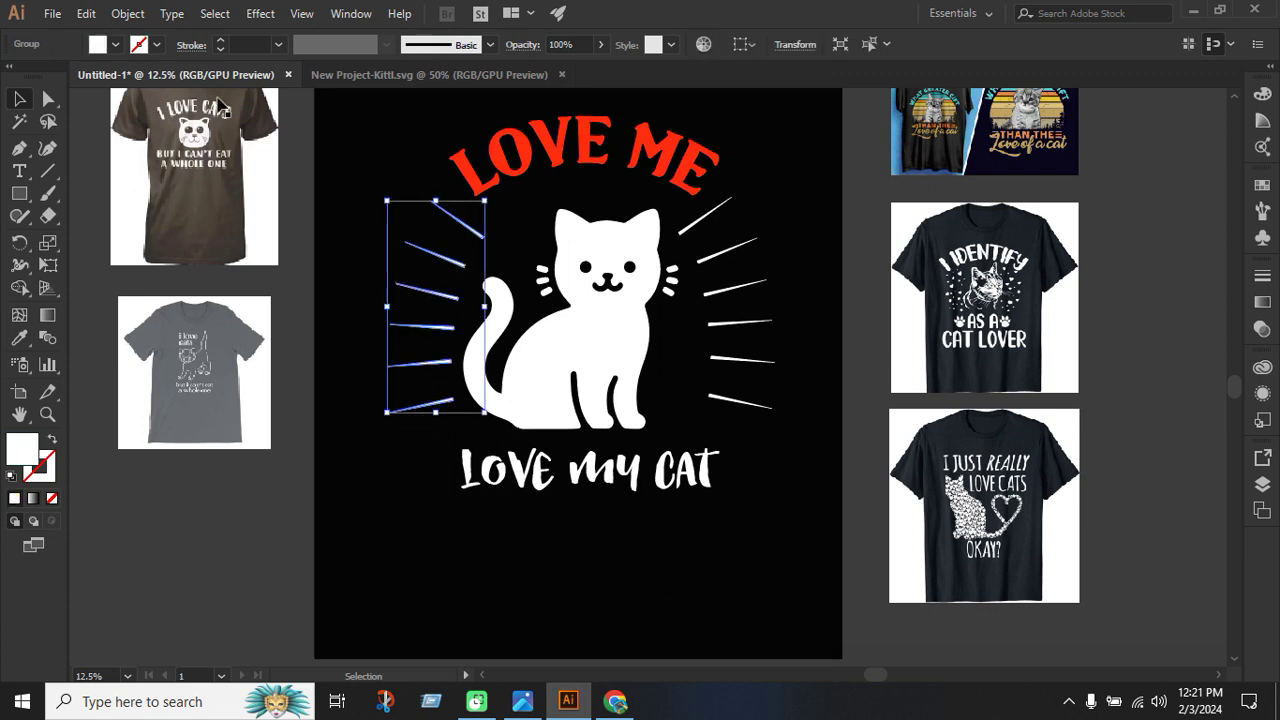
left_click(115, 44)
left_click(79, 78)
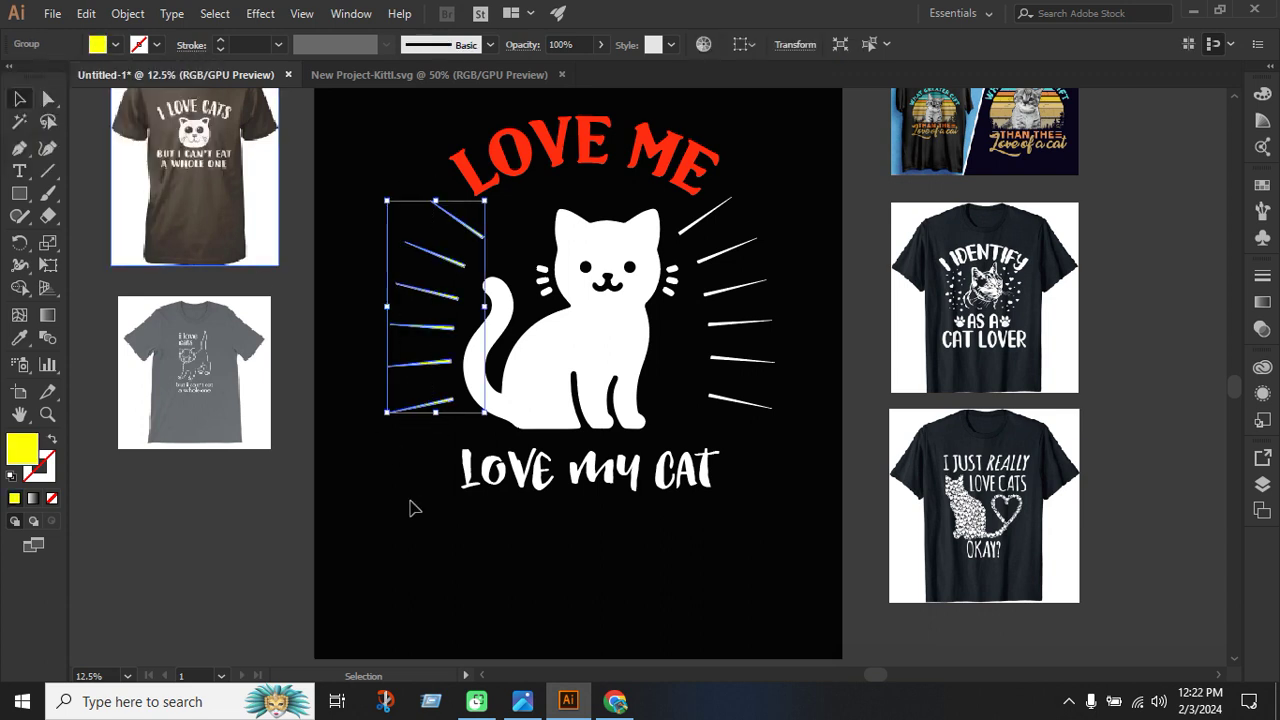
left_click(852, 519)
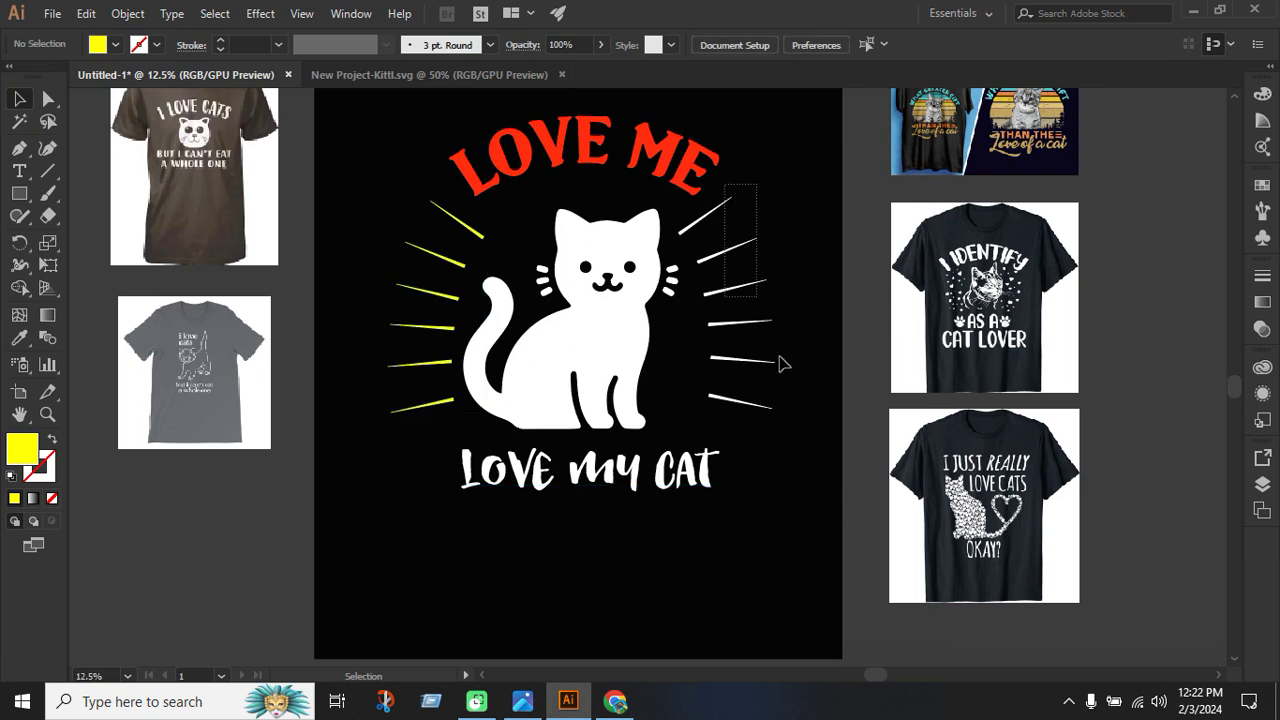
left_click_drag(783, 364, 794, 434)
left_click(115, 44)
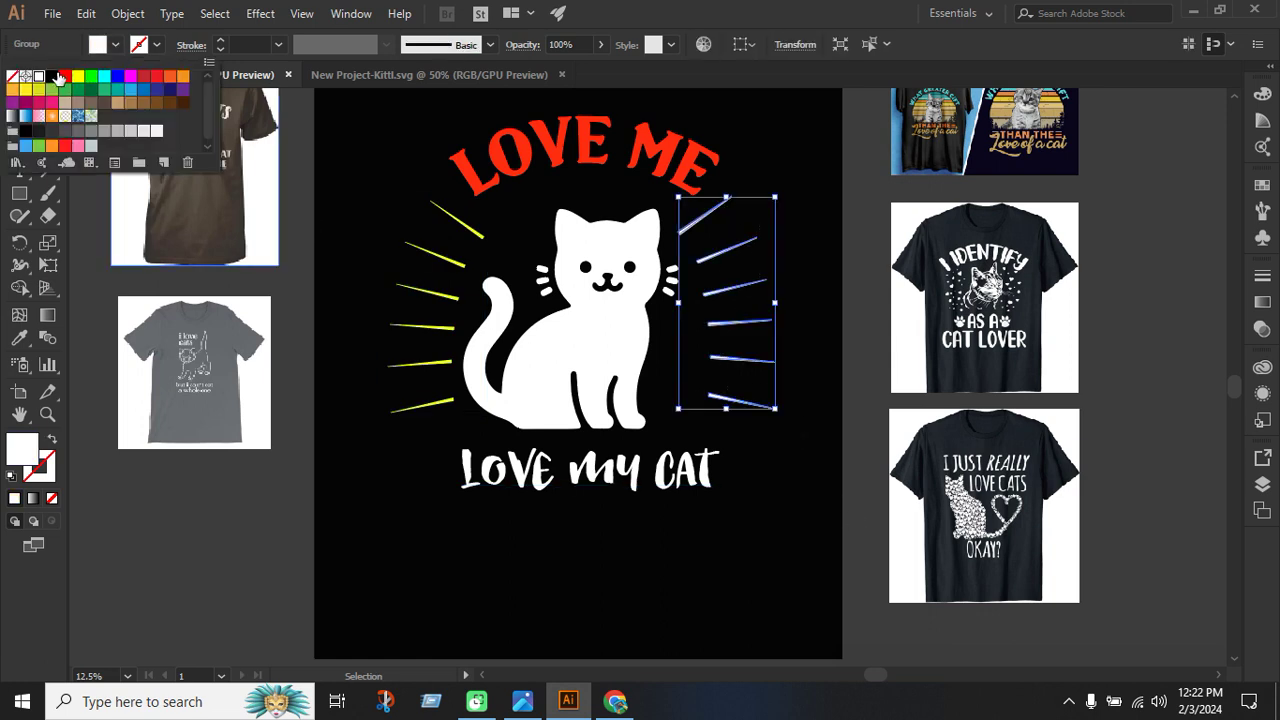
left_click(79, 77)
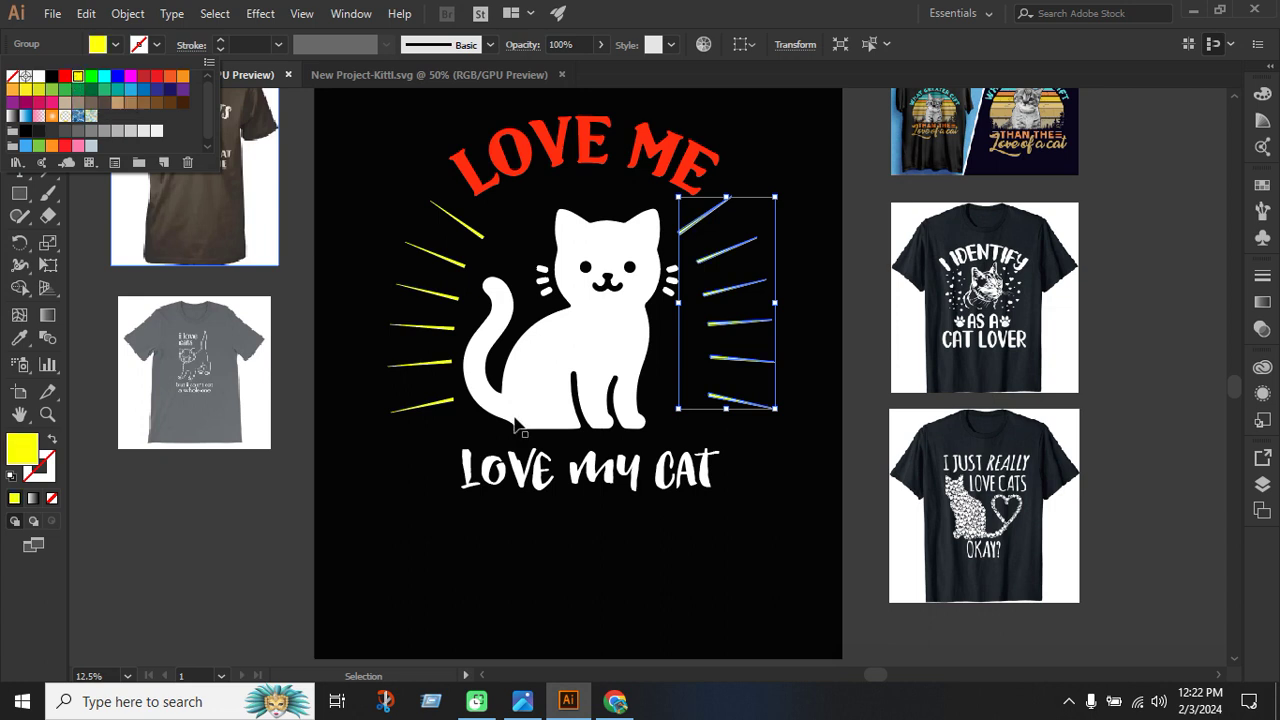
left_click(683, 583)
left_click(683, 583)
Fill the LOVE MY CAT text below the cat with red.
left_click(731, 507)
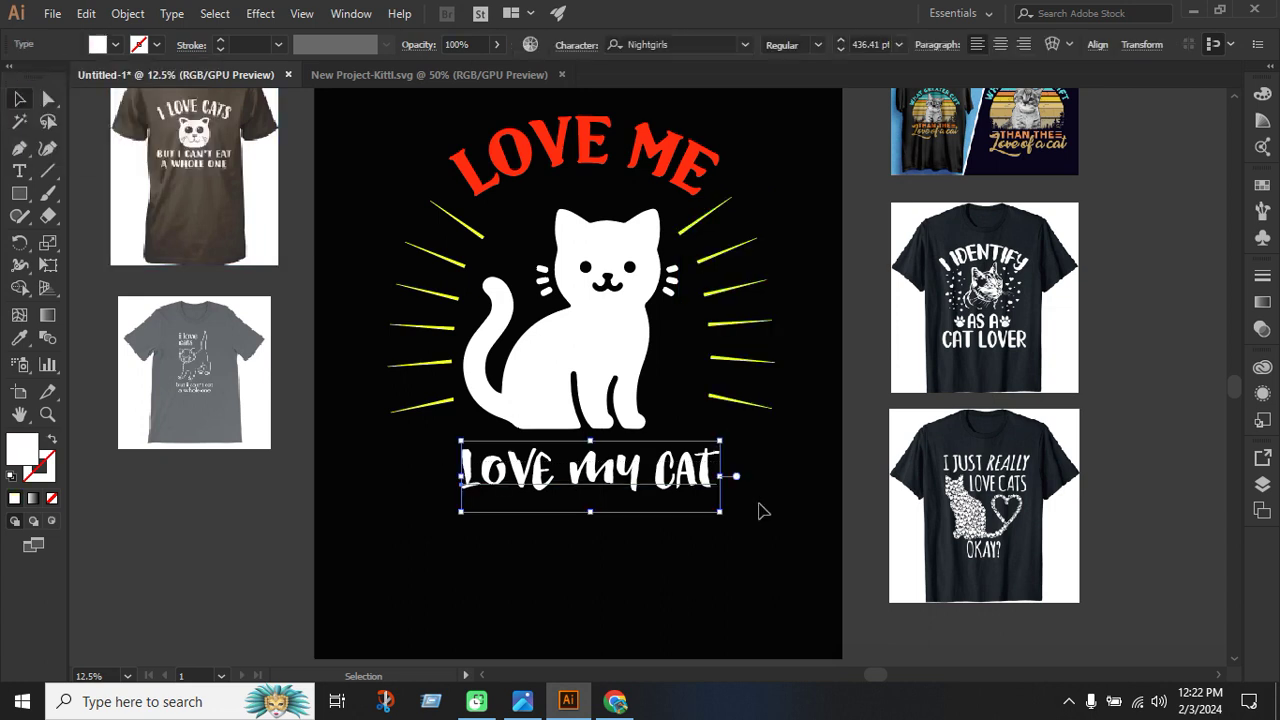
scroll(760, 514, "up", 1)
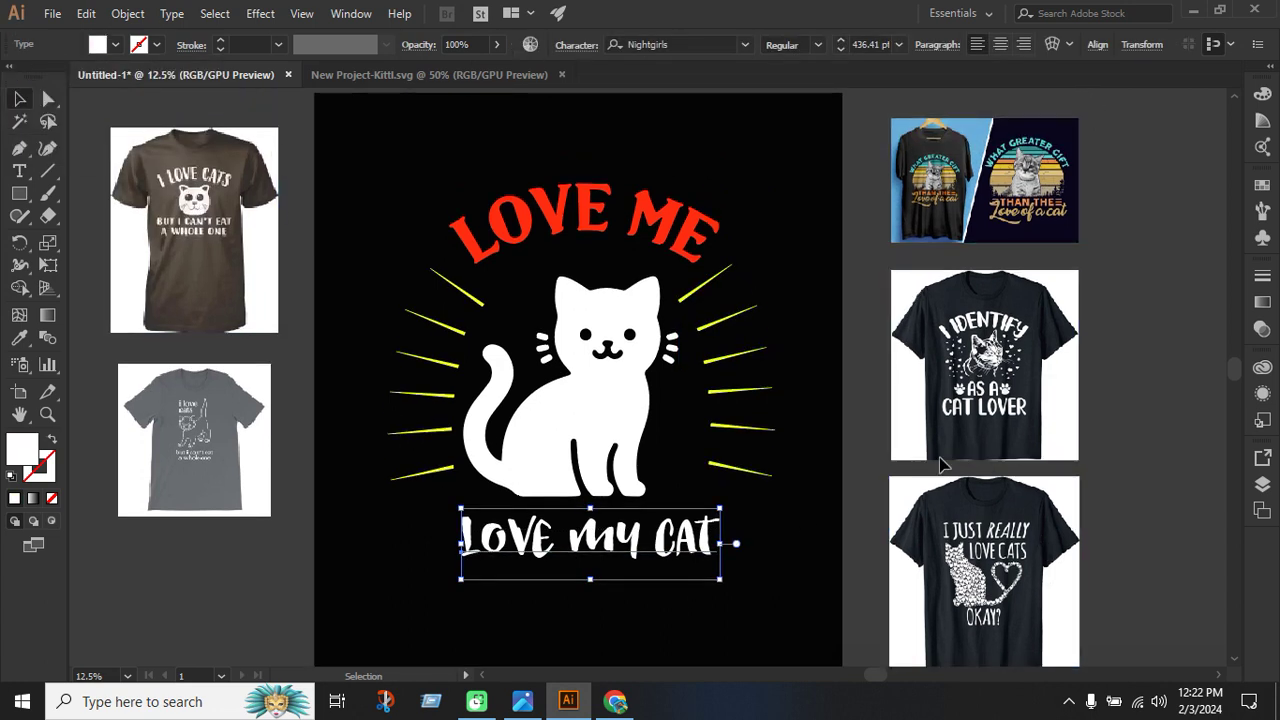
scroll(943, 466, "down", 1)
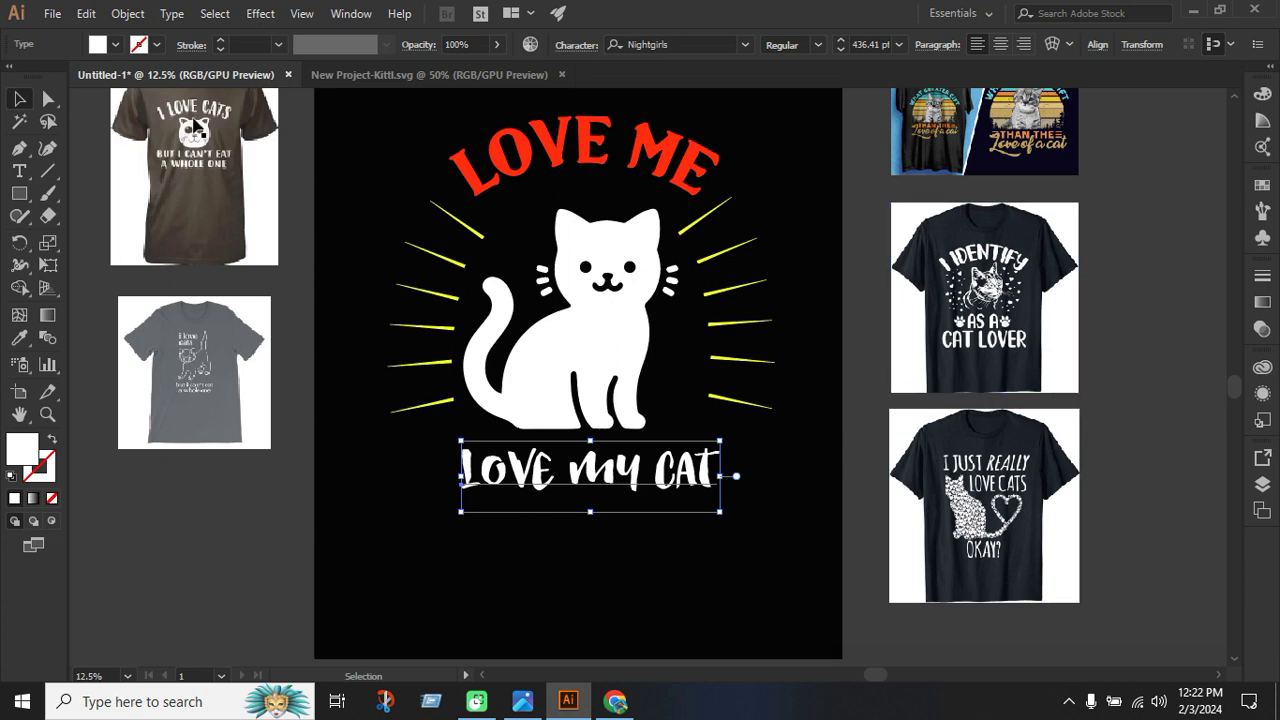
left_click(115, 44)
left_click(64, 76)
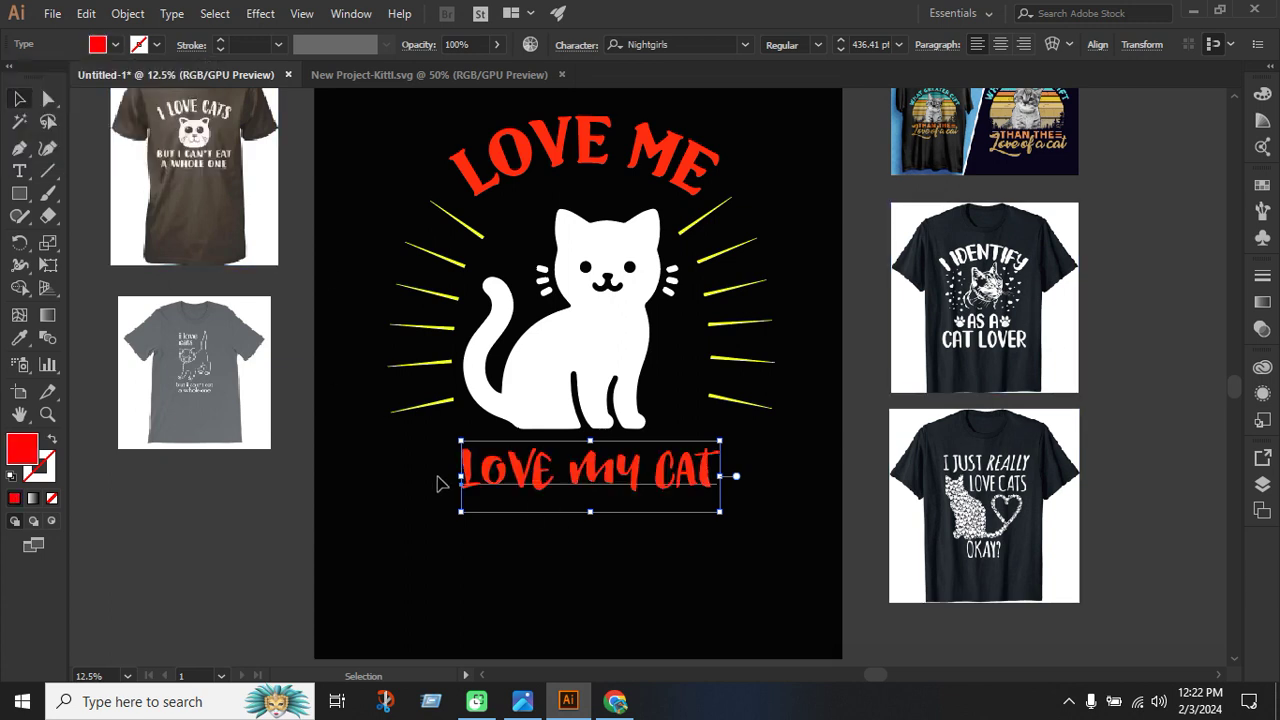
left_click(665, 533)
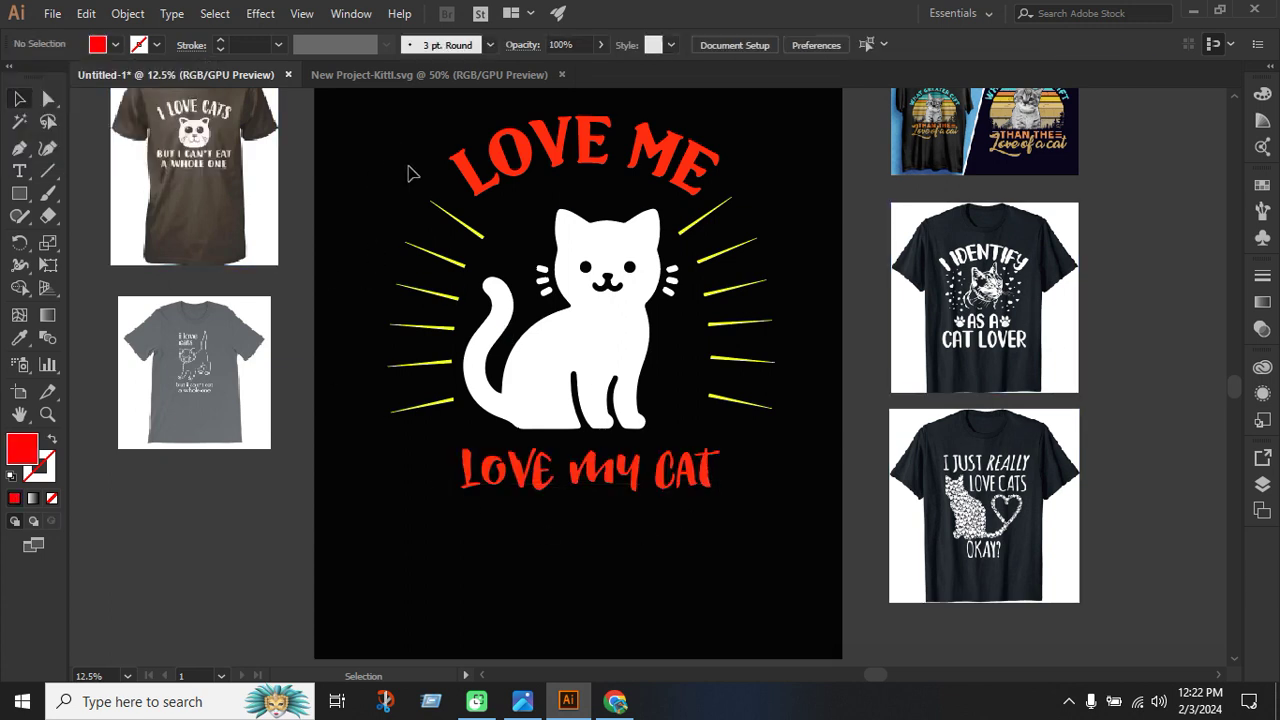
Fill the whole design, including the cat, the rays and both text lines, with red.
left_click_drag(408, 174, 729, 557)
left_click(115, 44)
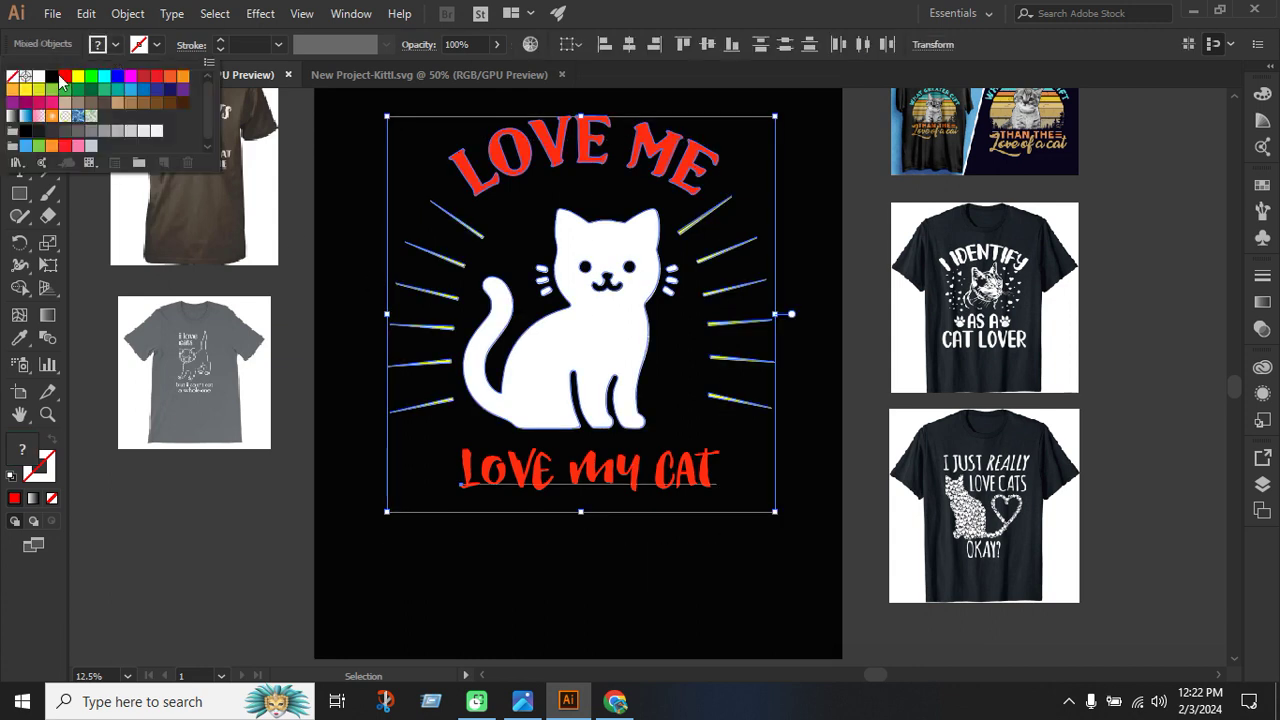
left_click(62, 78)
left_click(603, 508)
left_click(589, 546)
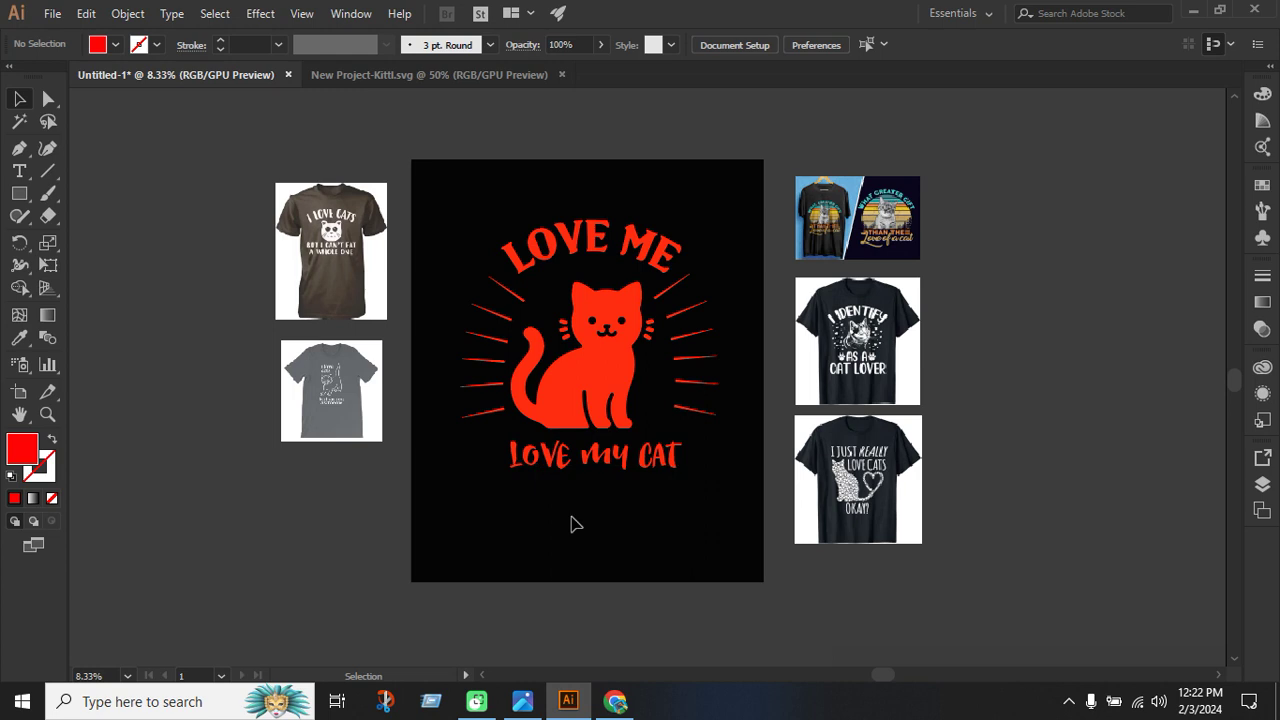
Move the complete cat design slightly down and right on the black background and group its parts.
left_click_drag(449, 185, 752, 541)
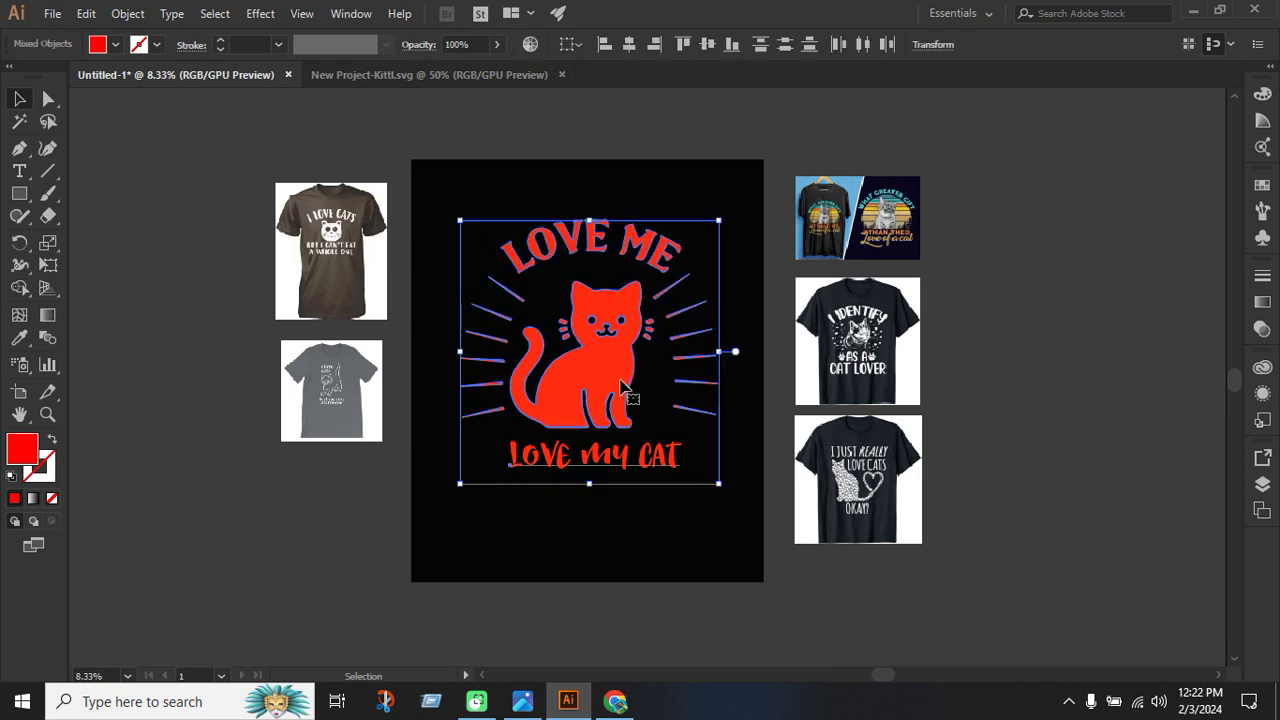
left_click_drag(622, 382, 633, 437)
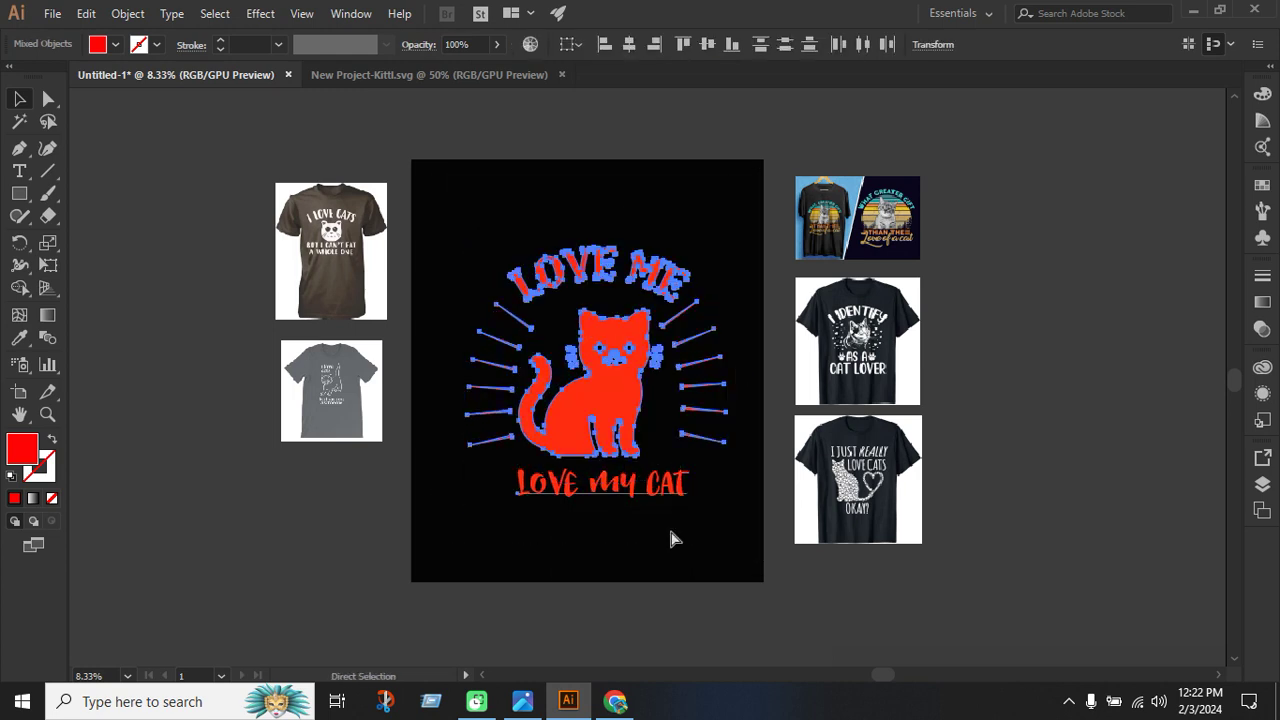
key("ctrl+g")
Scale the grouped cat design up proportionally to about 3531 × 3603 px.
left_click_drag(731, 250, 740, 243)
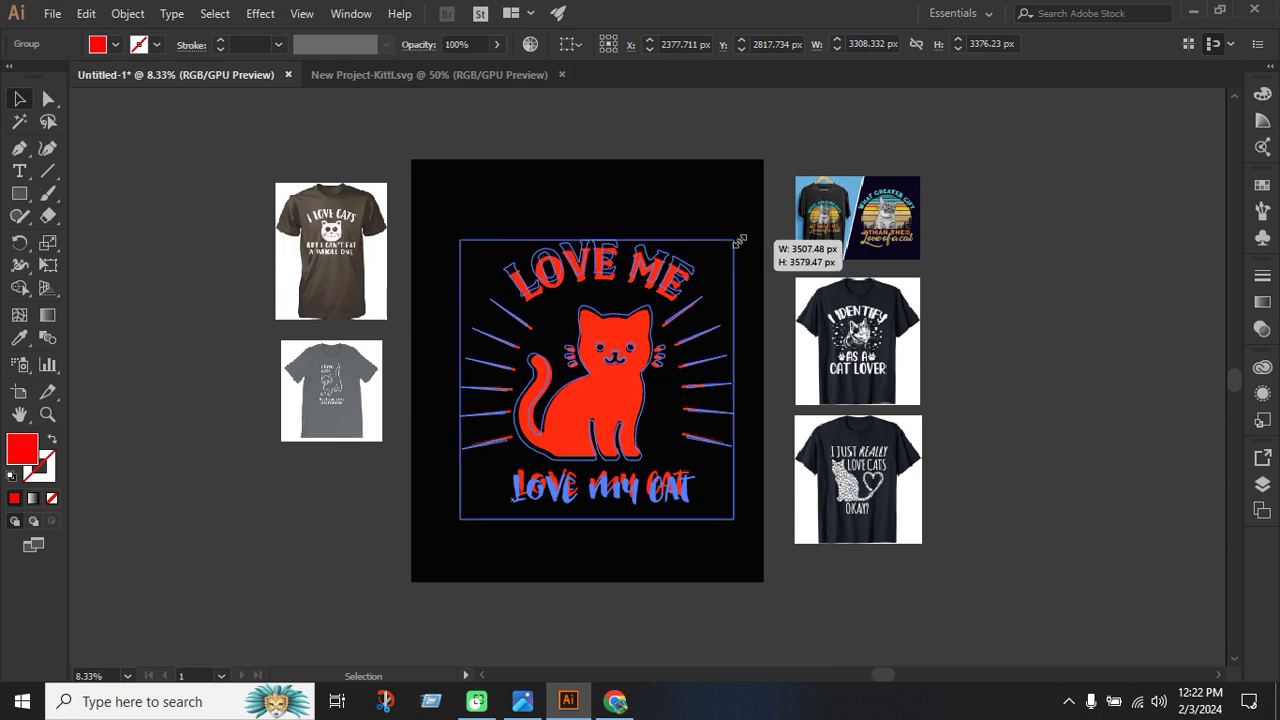
left_click(678, 583)
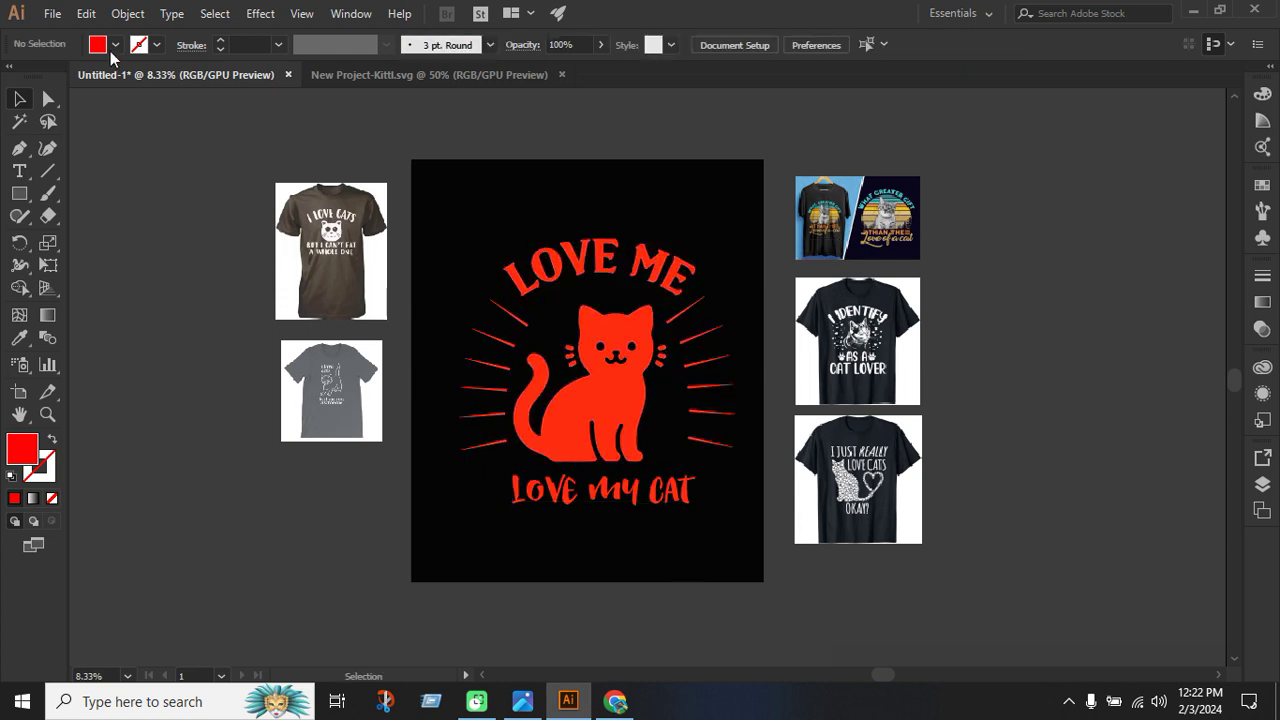
Unlock all objects and delete the black background rectangle behind the design.
left_click(128, 14)
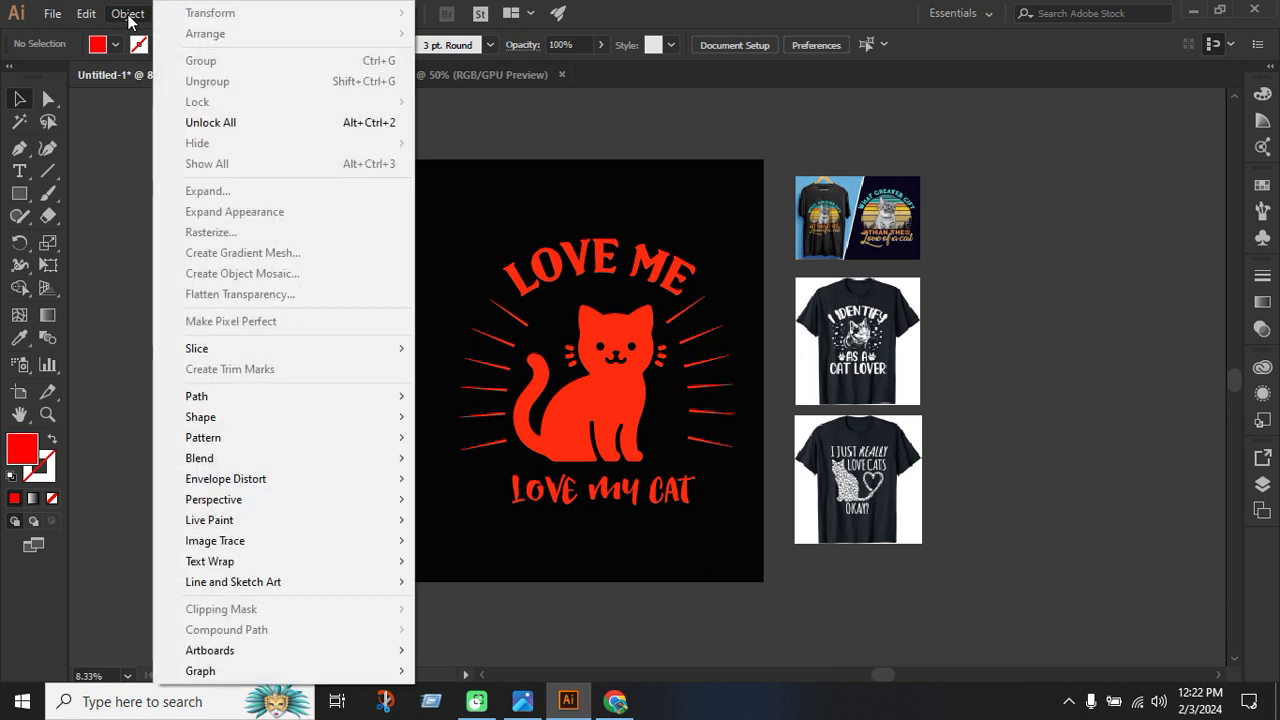
left_click(208, 121)
key("Delete")
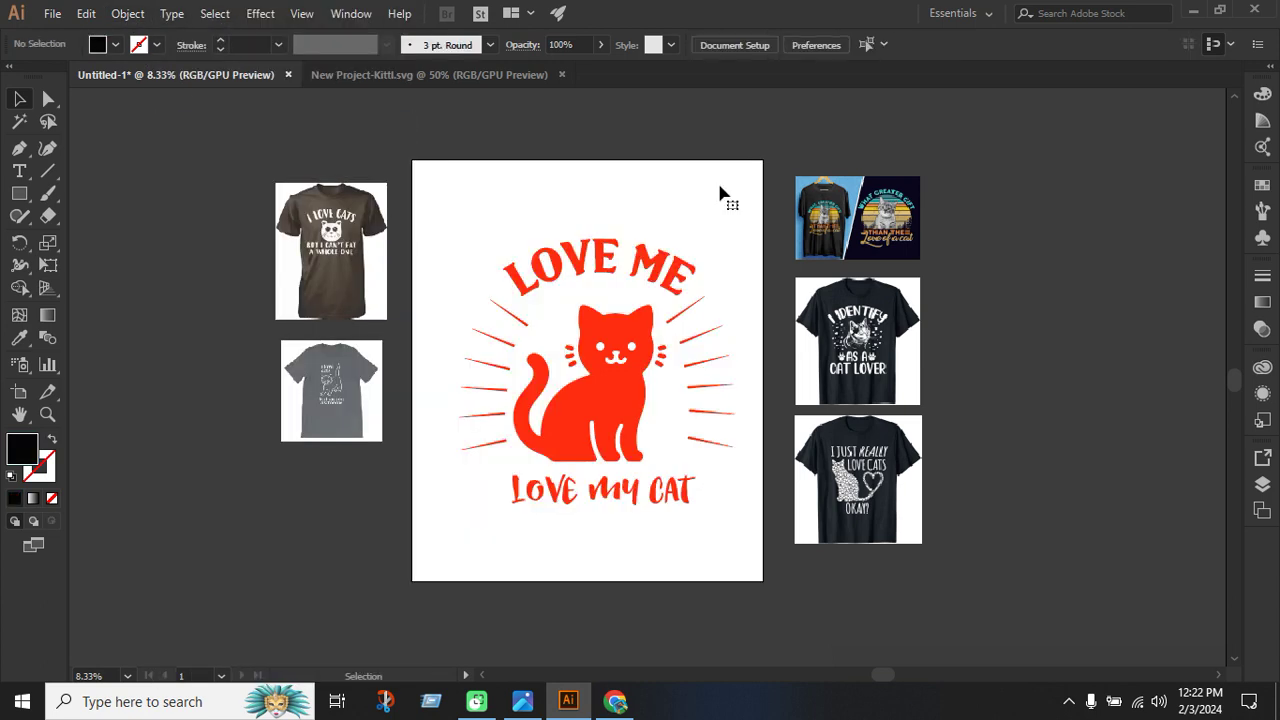
Scale the grouped cat design up proportionally to about 3717 × 3793 px.
left_click(677, 287)
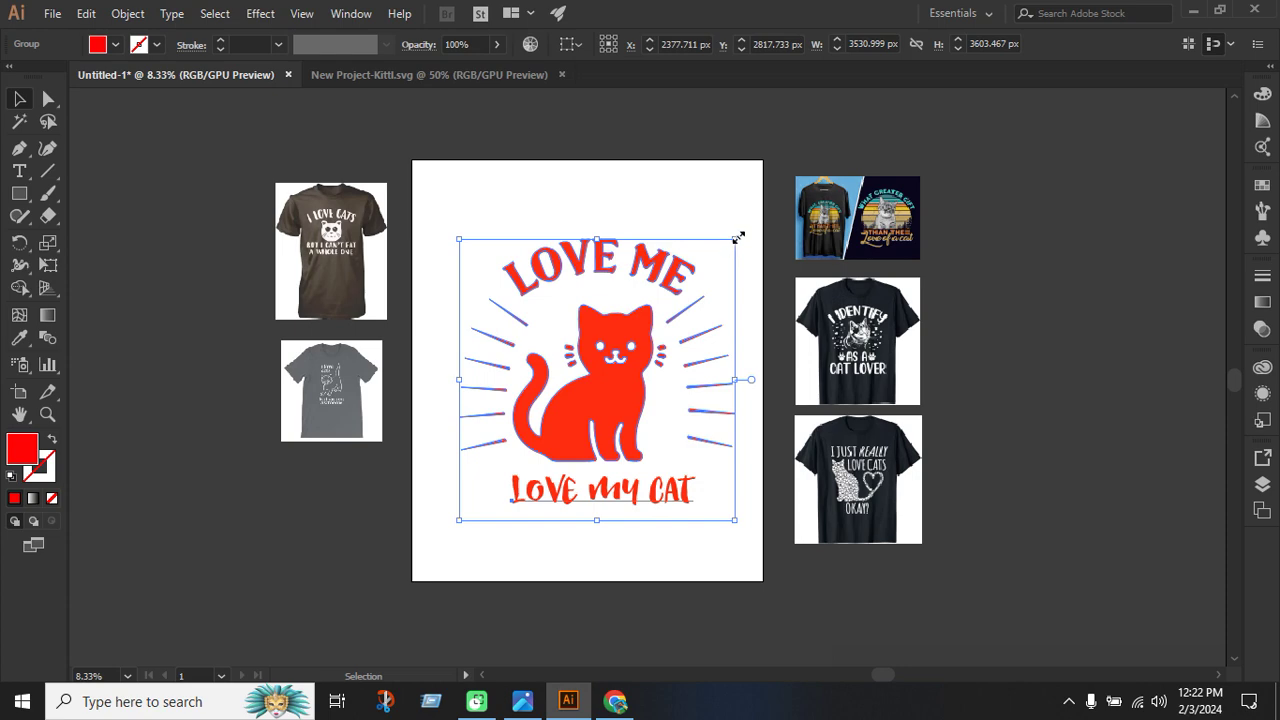
left_click_drag(738, 237, 743, 229)
left_click(686, 143)
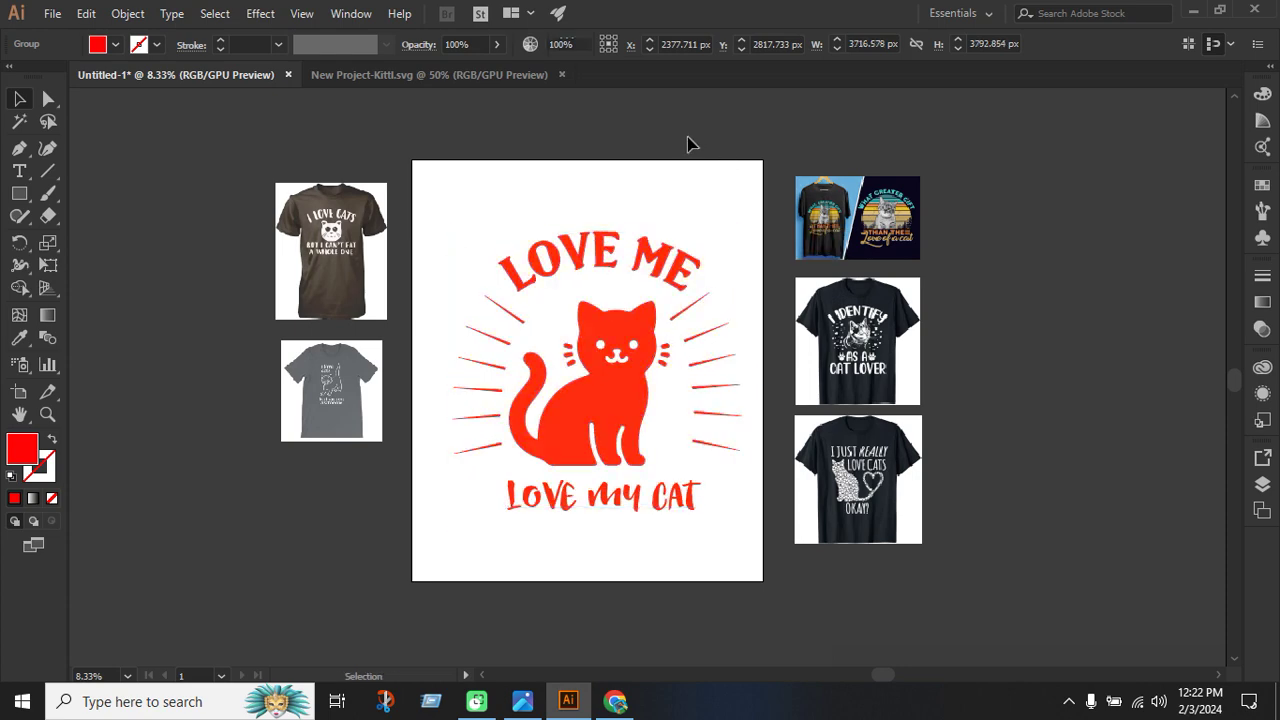
Set up an Export for Screens of the artboard and name it "Love me love my cat".
left_click(51, 13)
mouse_move(282, 352)
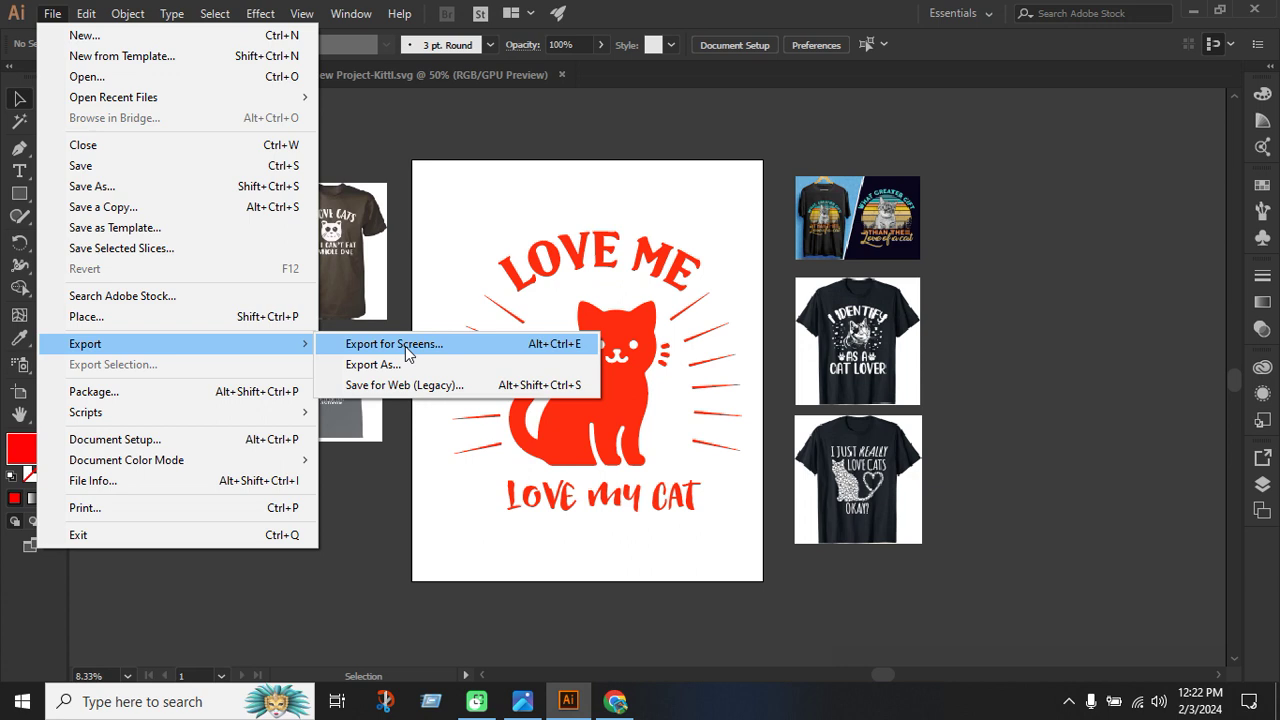
left_click(408, 346)
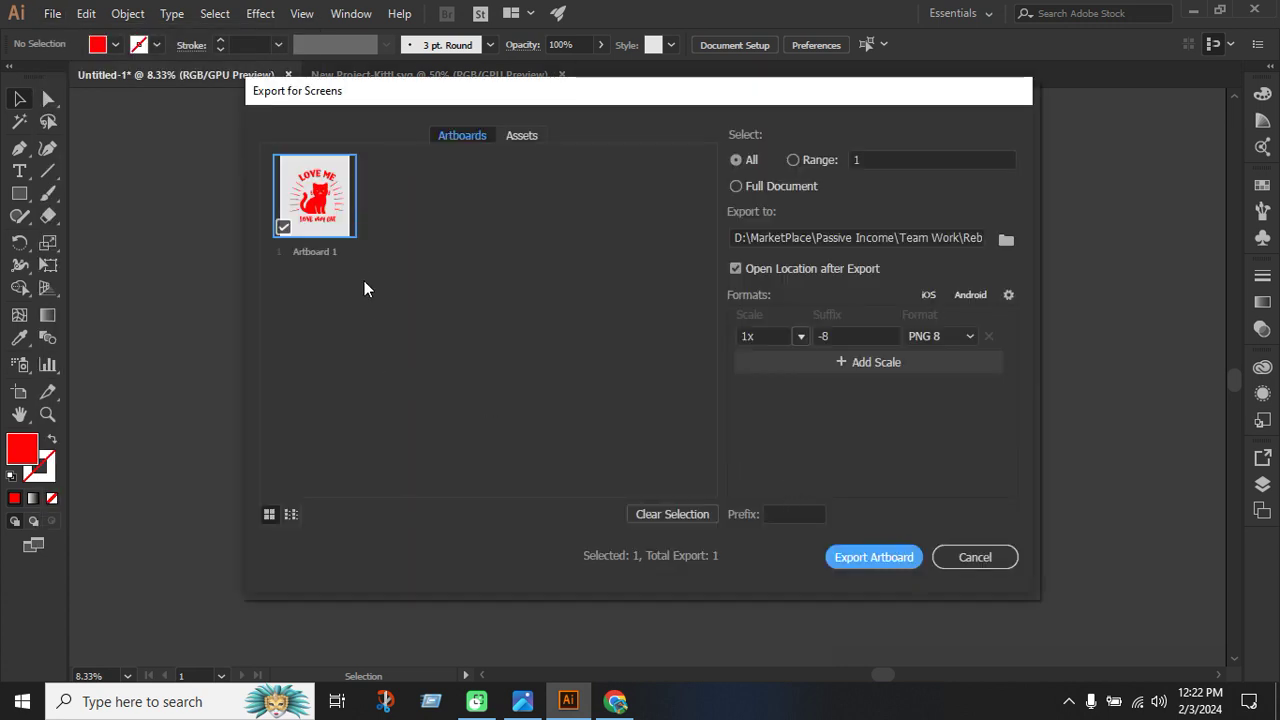
double_click(318, 250)
type("Love me lo")
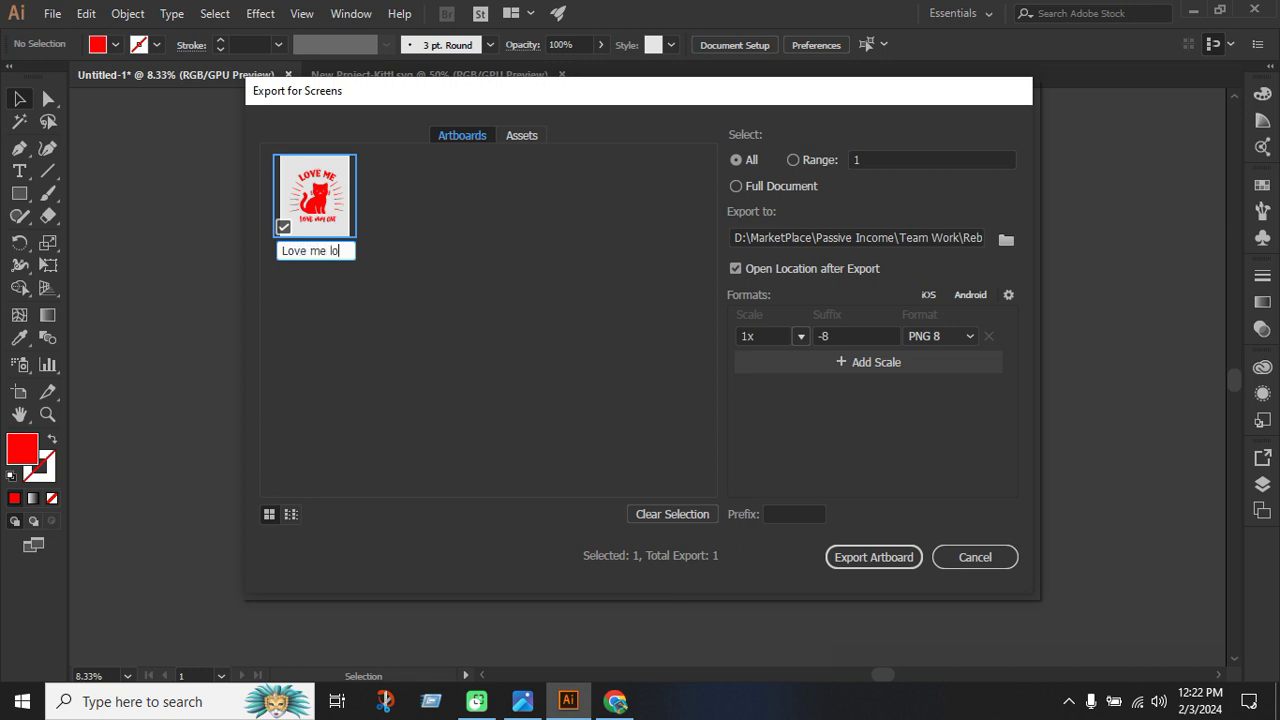
type("ve")
type(" my cat")
Start choosing a new export location for the artboard and browse to the Desktop folder.
left_click(1002, 239)
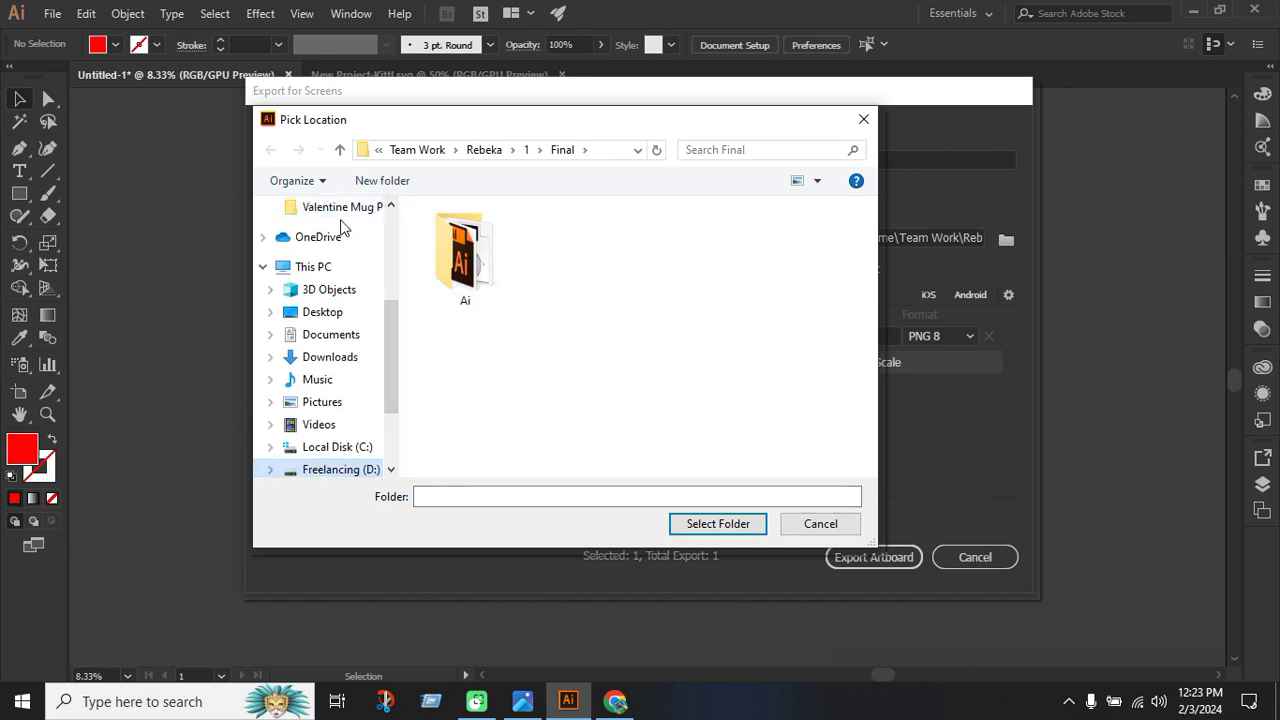
left_click(313, 266)
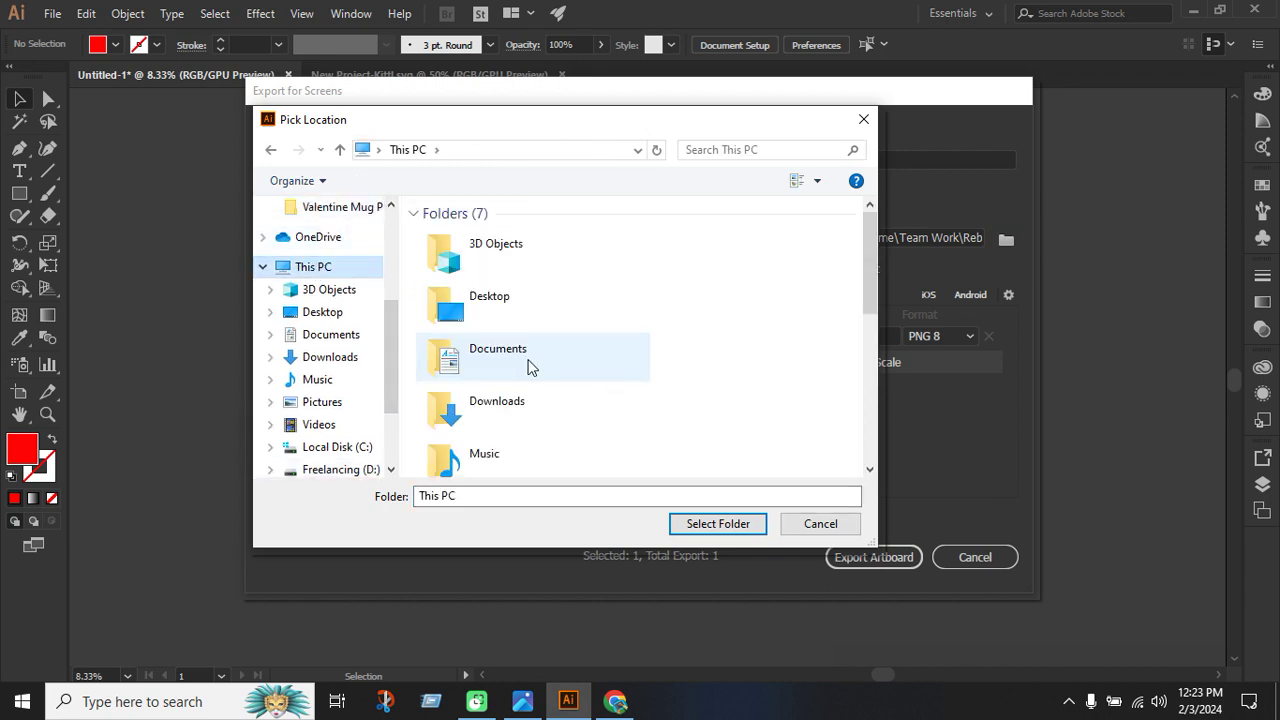
scroll(528, 350, "down", 4)
scroll(523, 325, "up", 1)
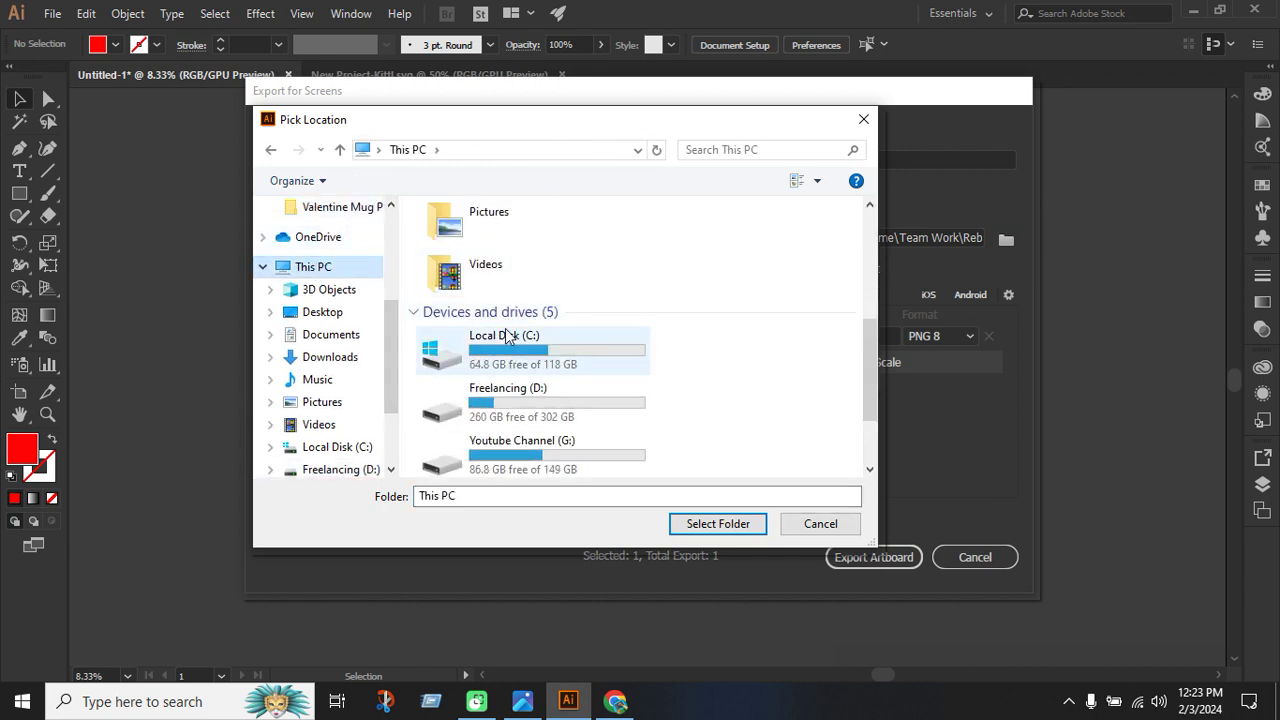
scroll(545, 285, "up", 3)
double_click(515, 310)
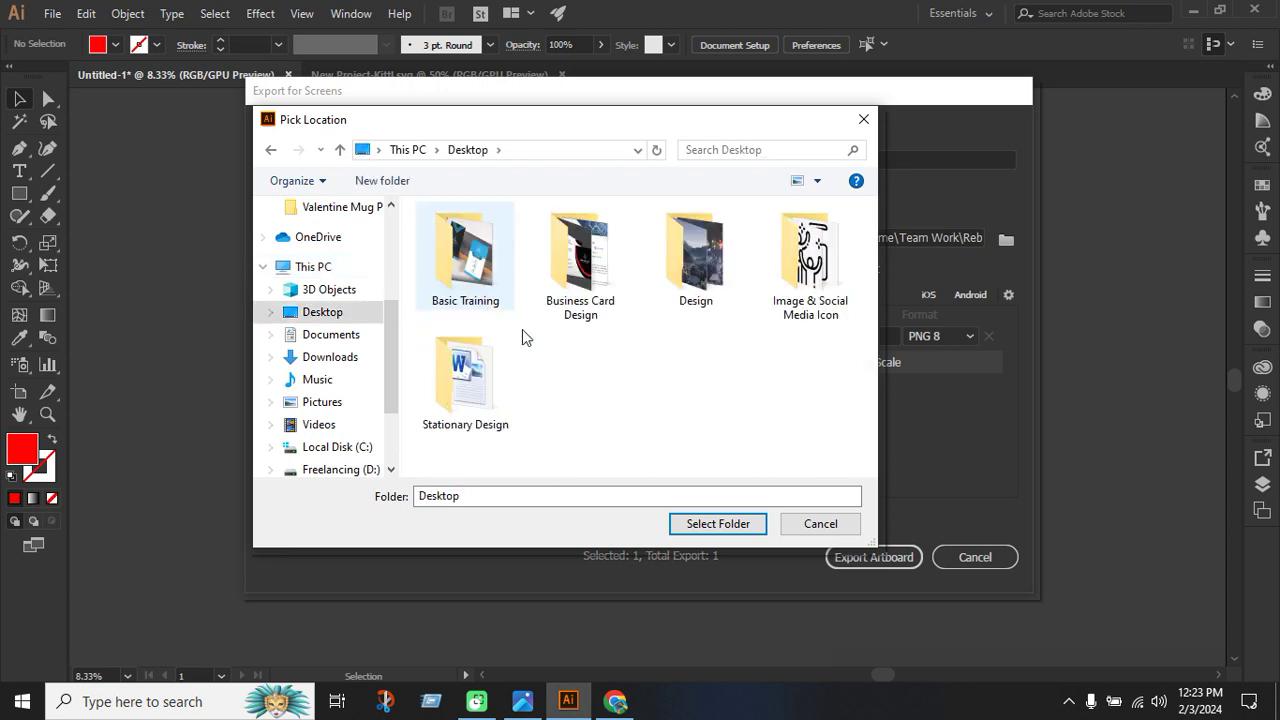
Create a folder named "T-shirt Design" on the Desktop and choose it as the export location.
right_click(568, 351)
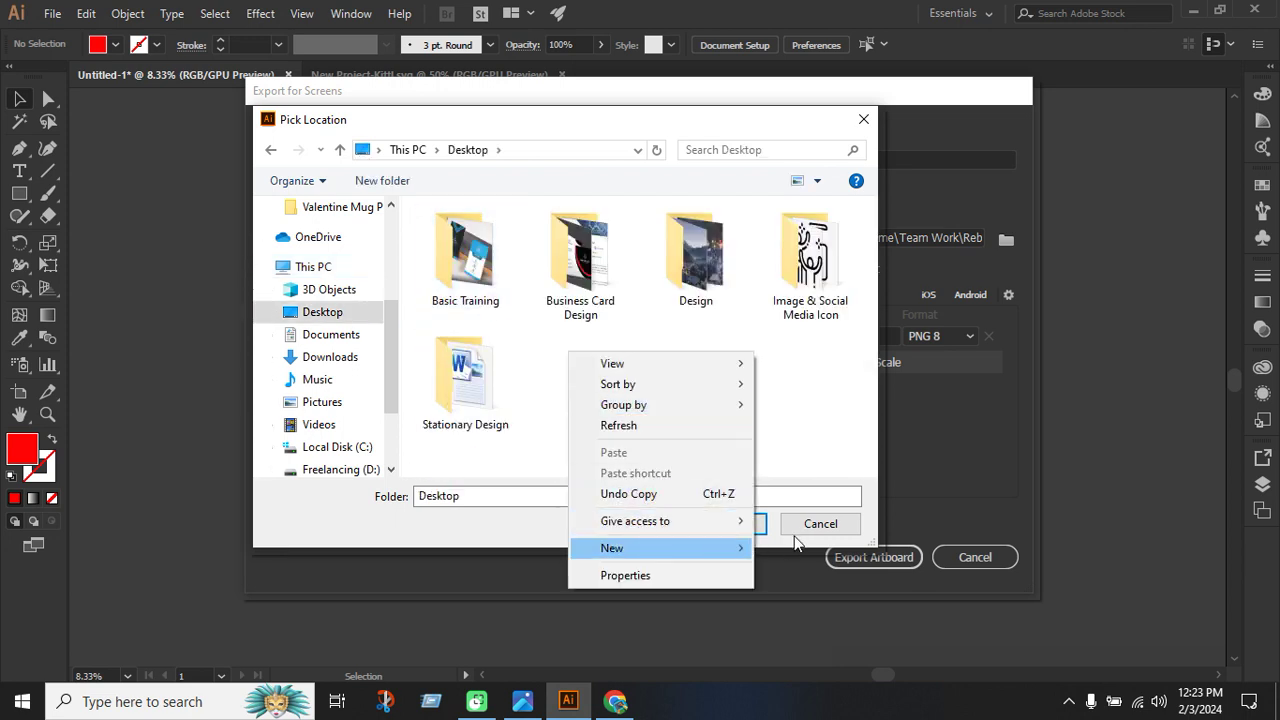
mouse_move(797, 543)
left_click(828, 344)
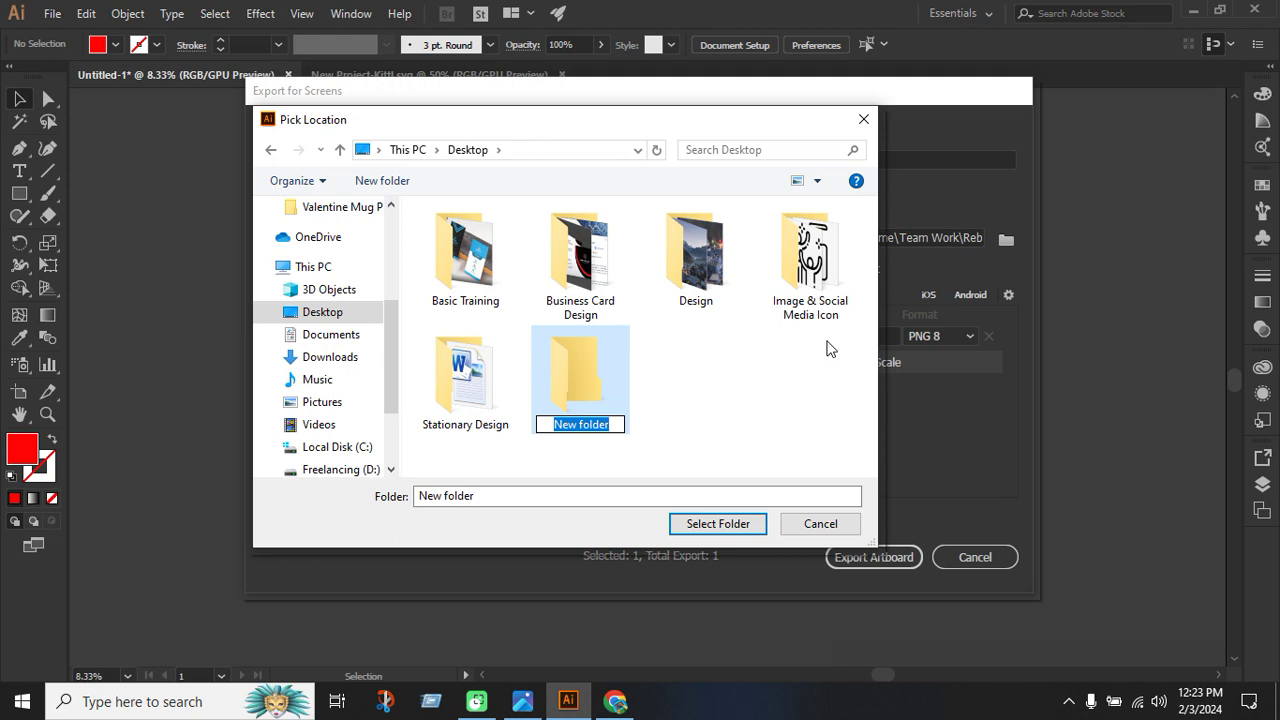
type("t")
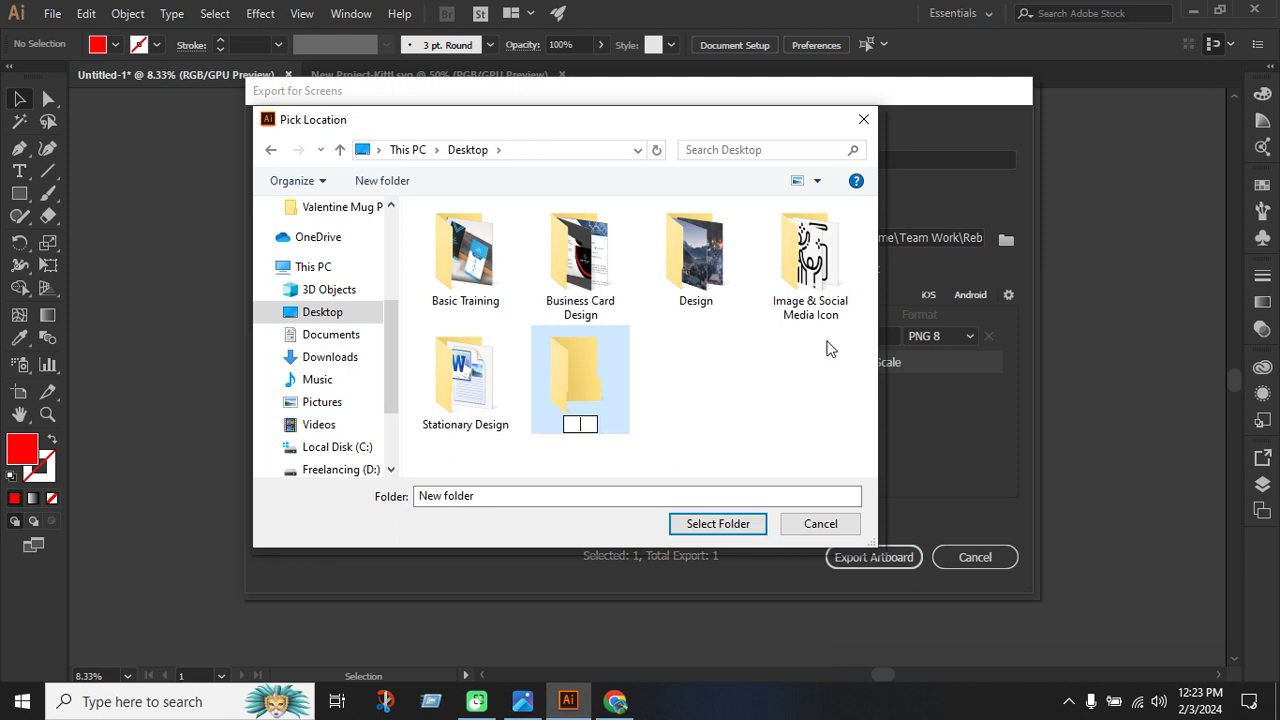
type("-shirt ")
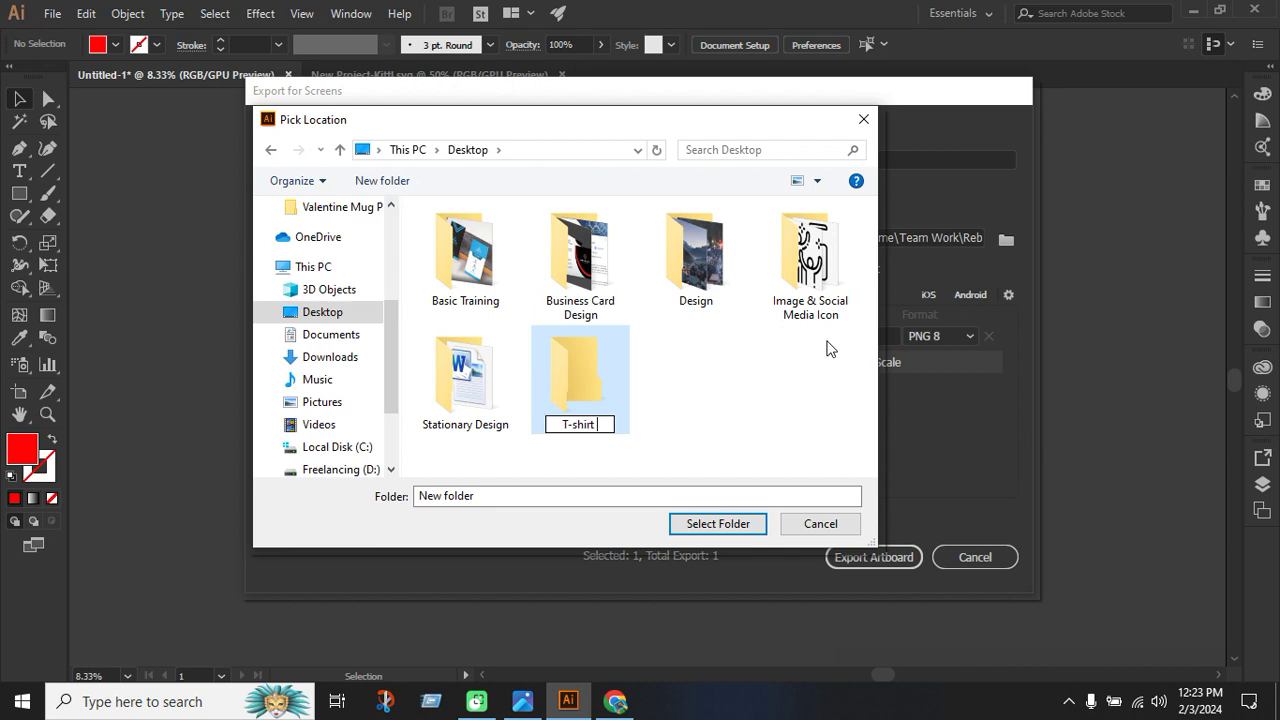
type("Design")
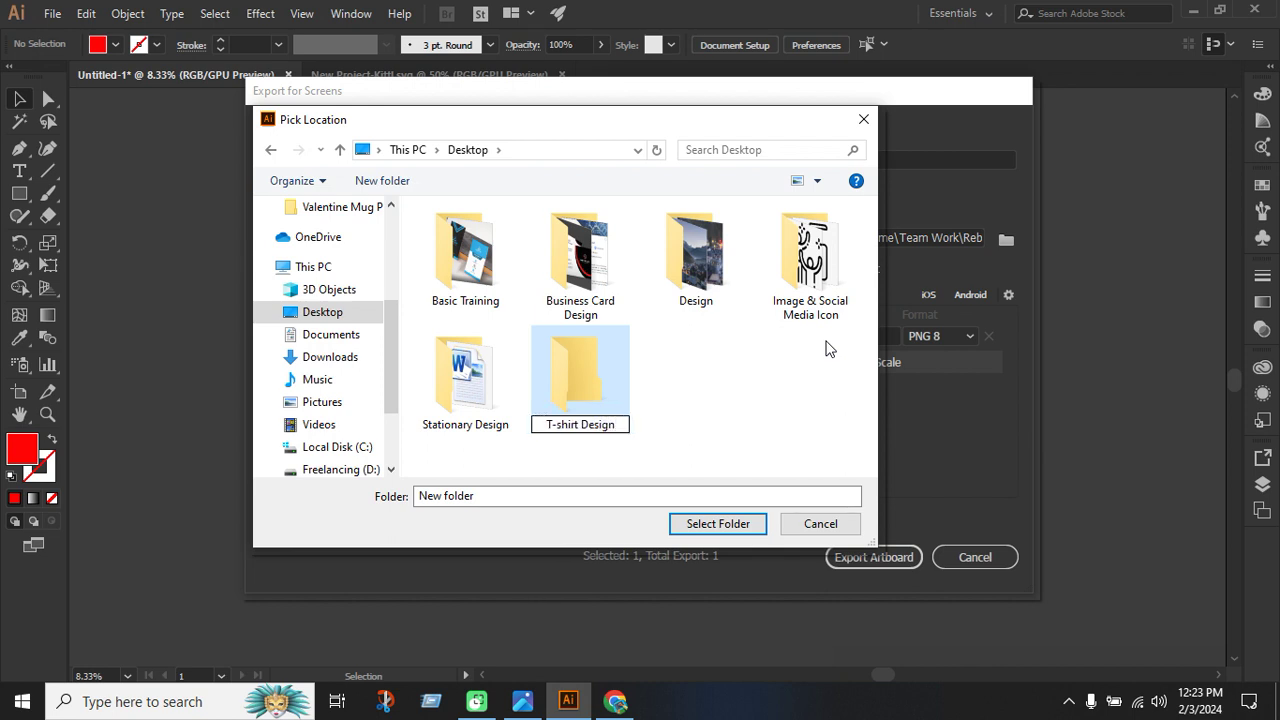
double_click(610, 380)
left_click(700, 523)
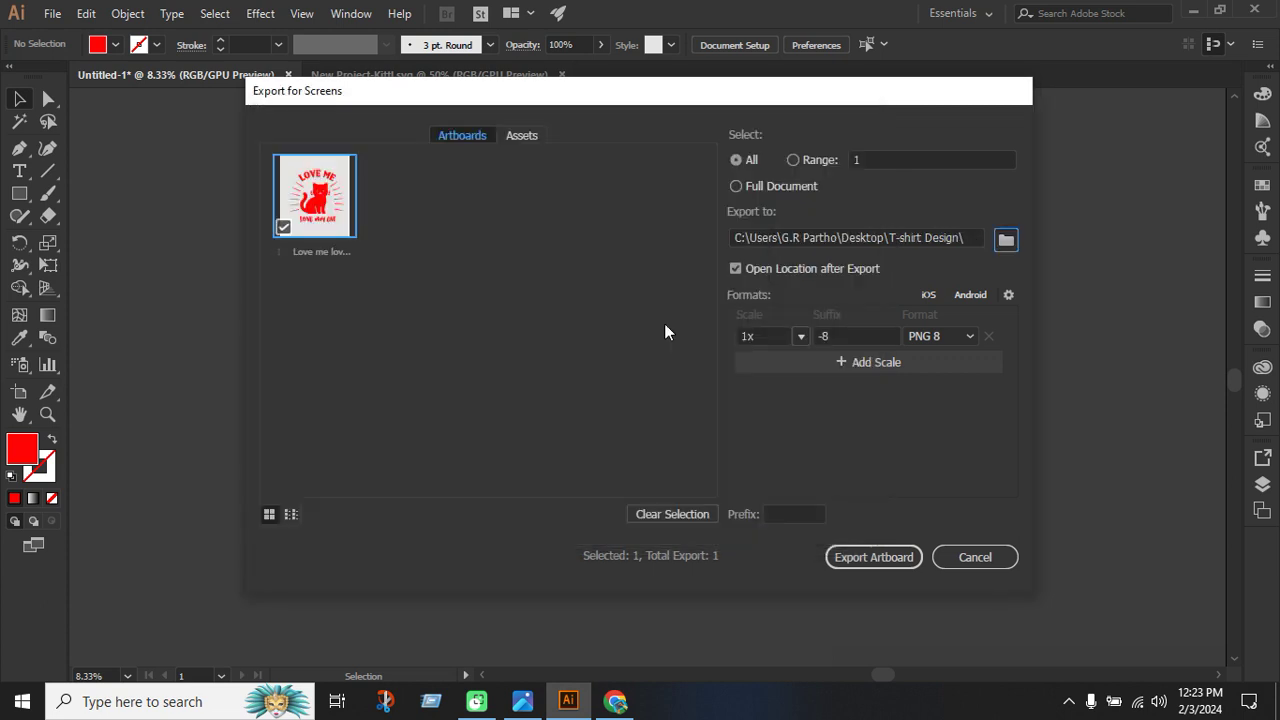
Export the artboard as a 1x PNG 8 and check the exported file in its folder.
left_click(891, 560)
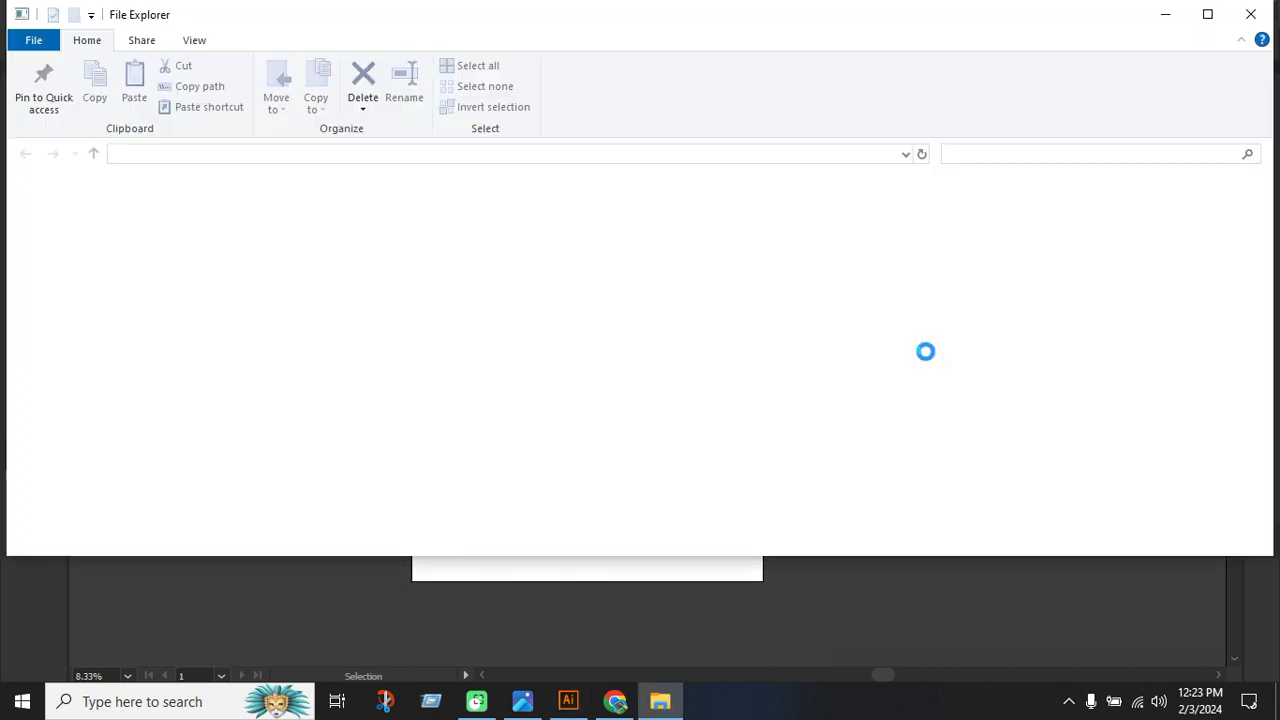
left_click(257, 294)
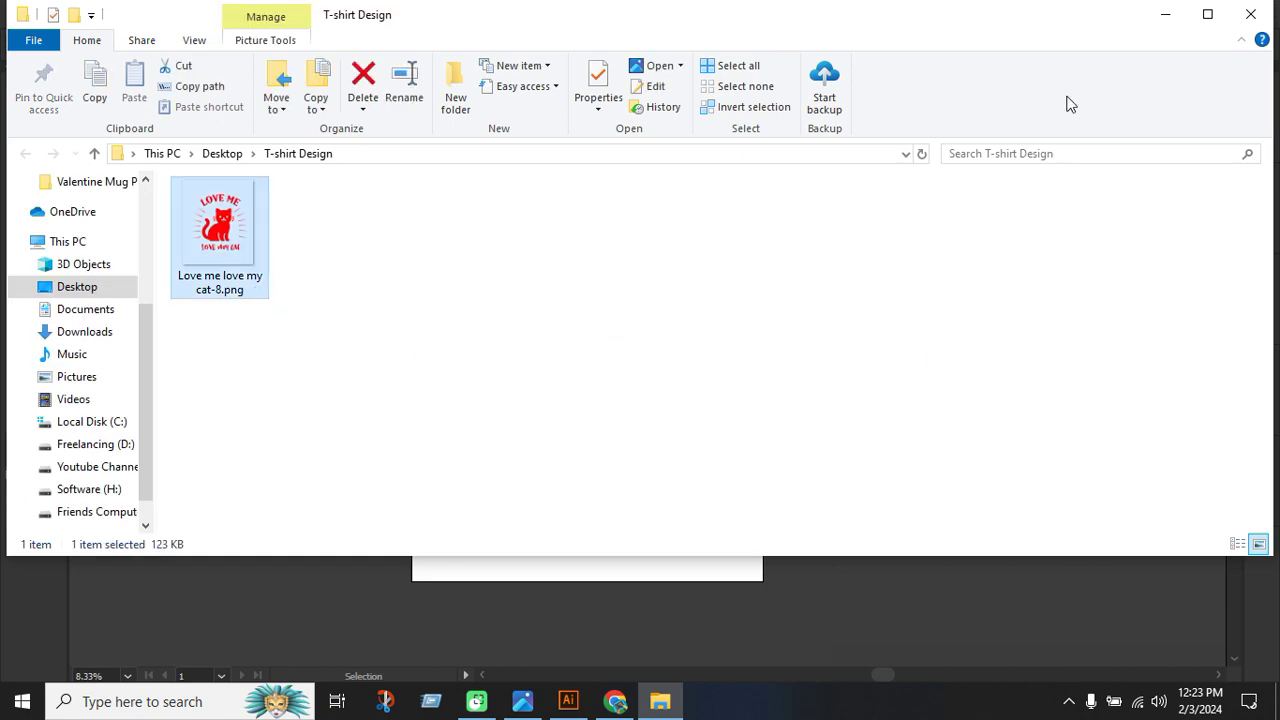
left_click(1165, 14)
Save the document as the Illustrator file Untitled-1.ai in the Desktop's T-shirt Design folder, keeping the default Illustrator options.
left_click(52, 14)
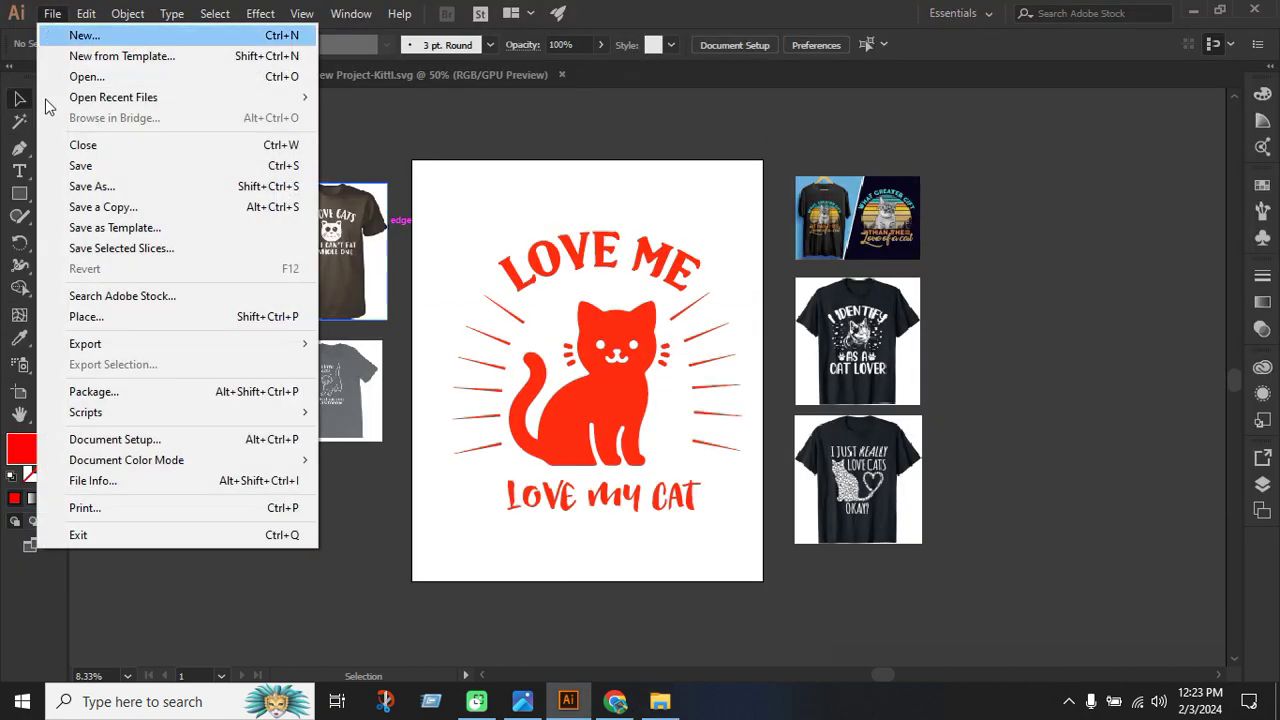
left_click(104, 190)
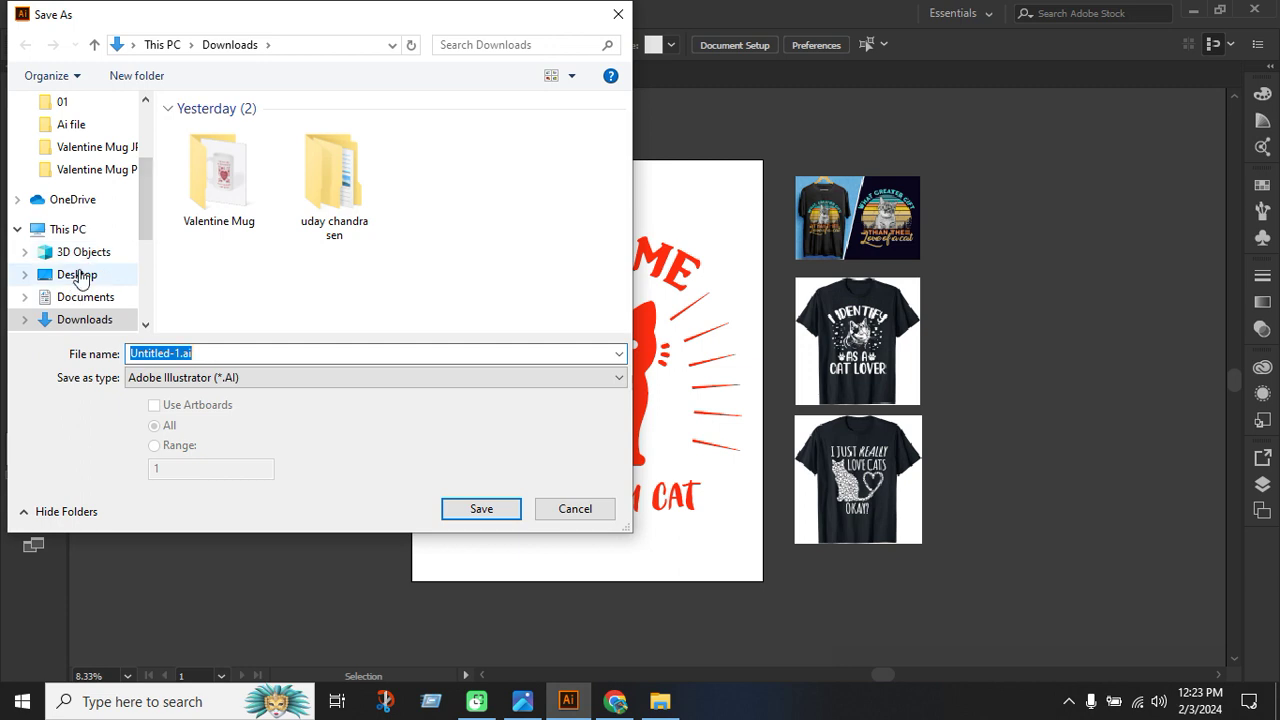
left_click(77, 274)
left_click(355, 315)
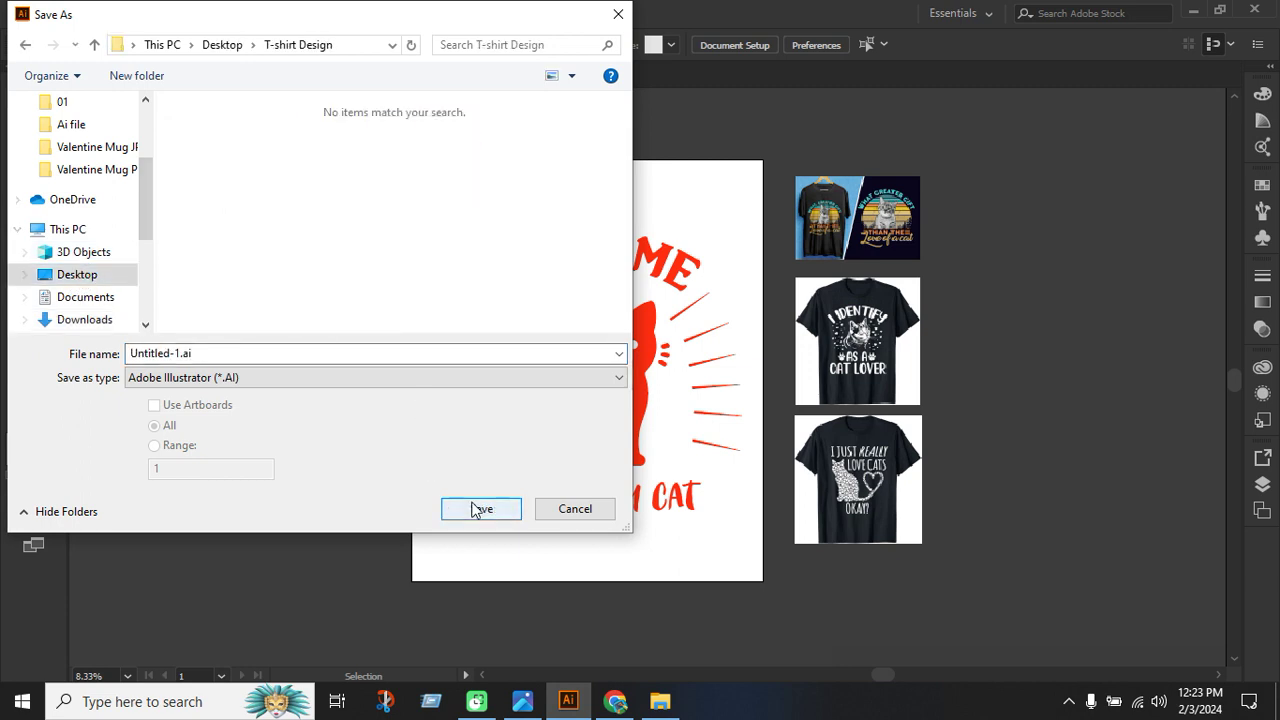
left_click(597, 500)
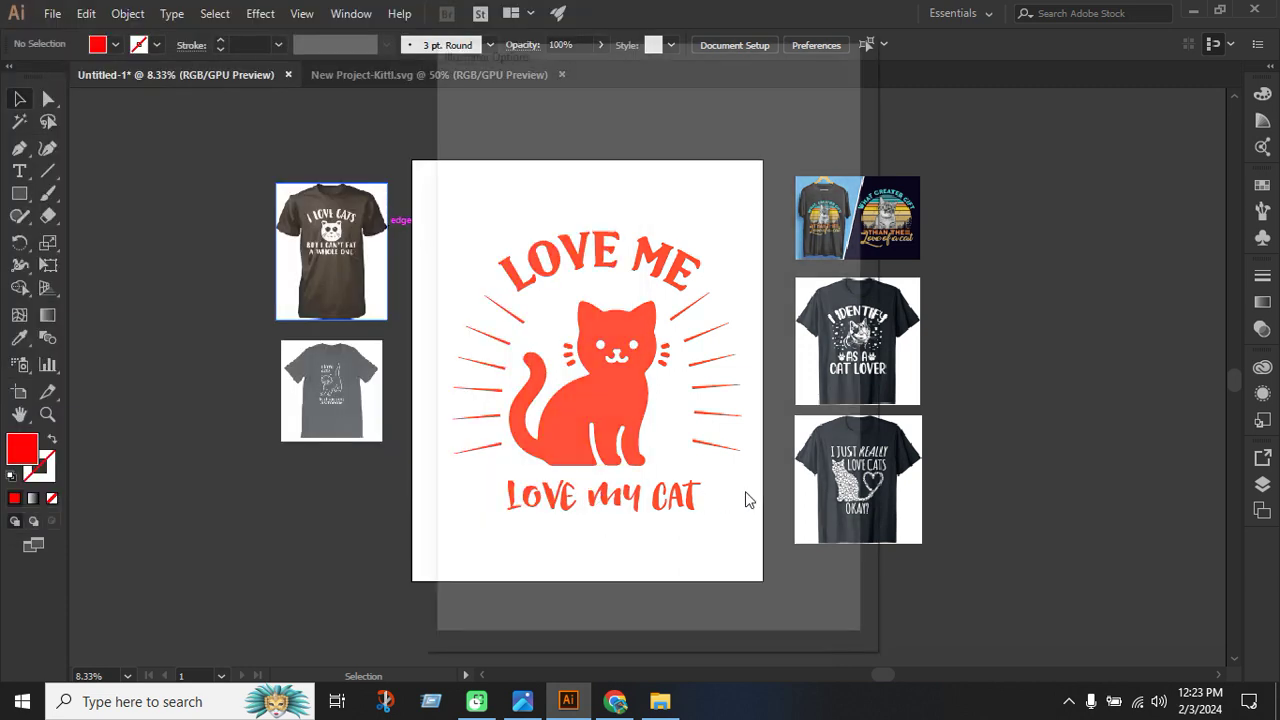
left_click(722, 603)
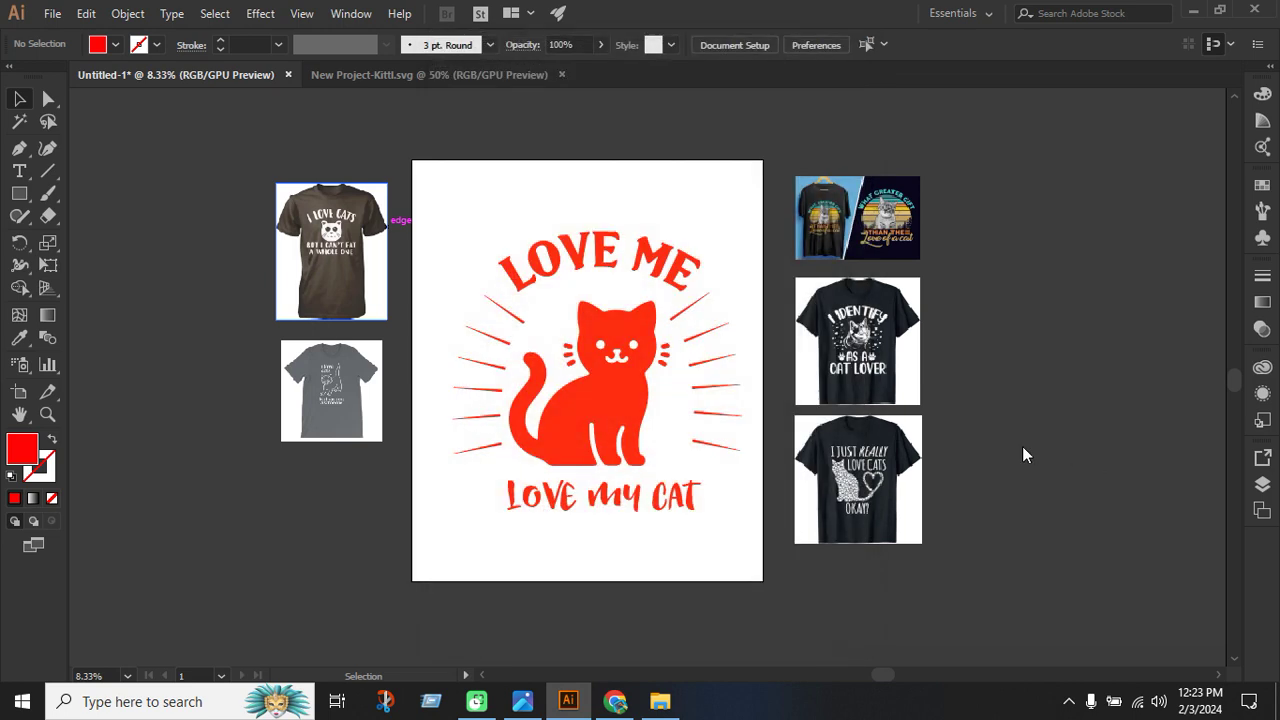
Switch to Chrome and search the web for "tshirt design mockups" in the empty new tab.
left_click(615, 701)
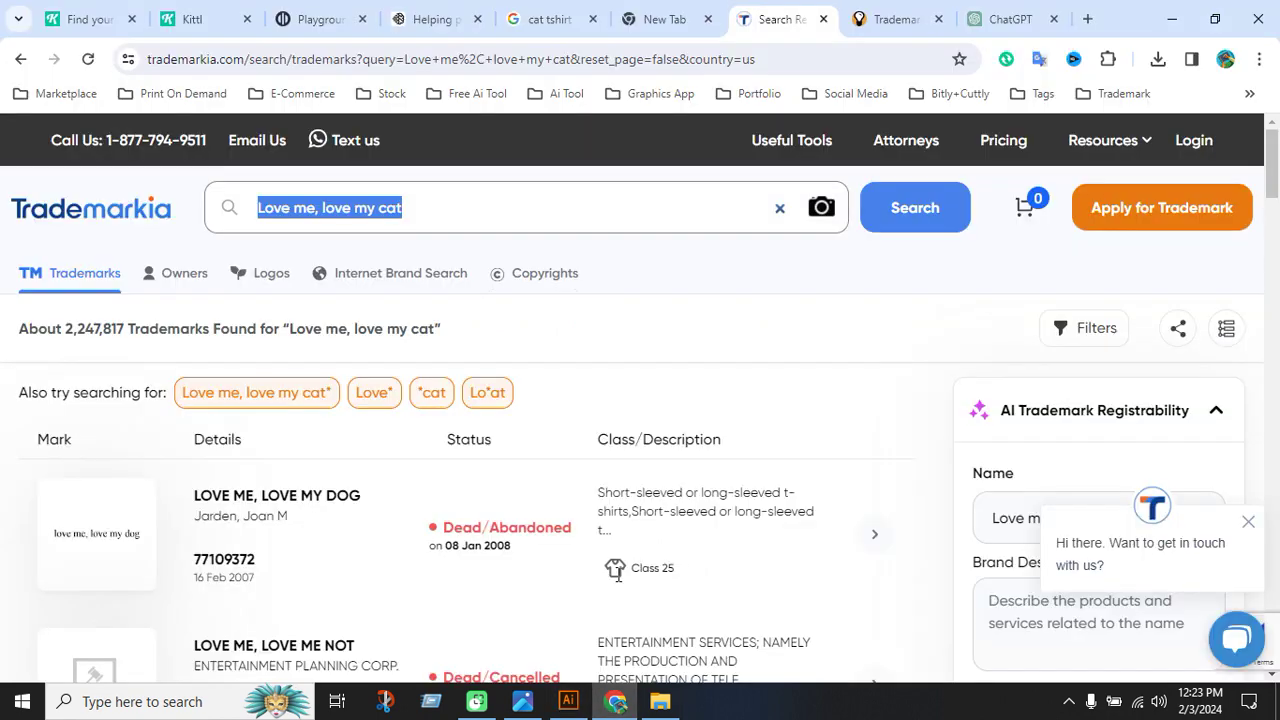
left_click(657, 22)
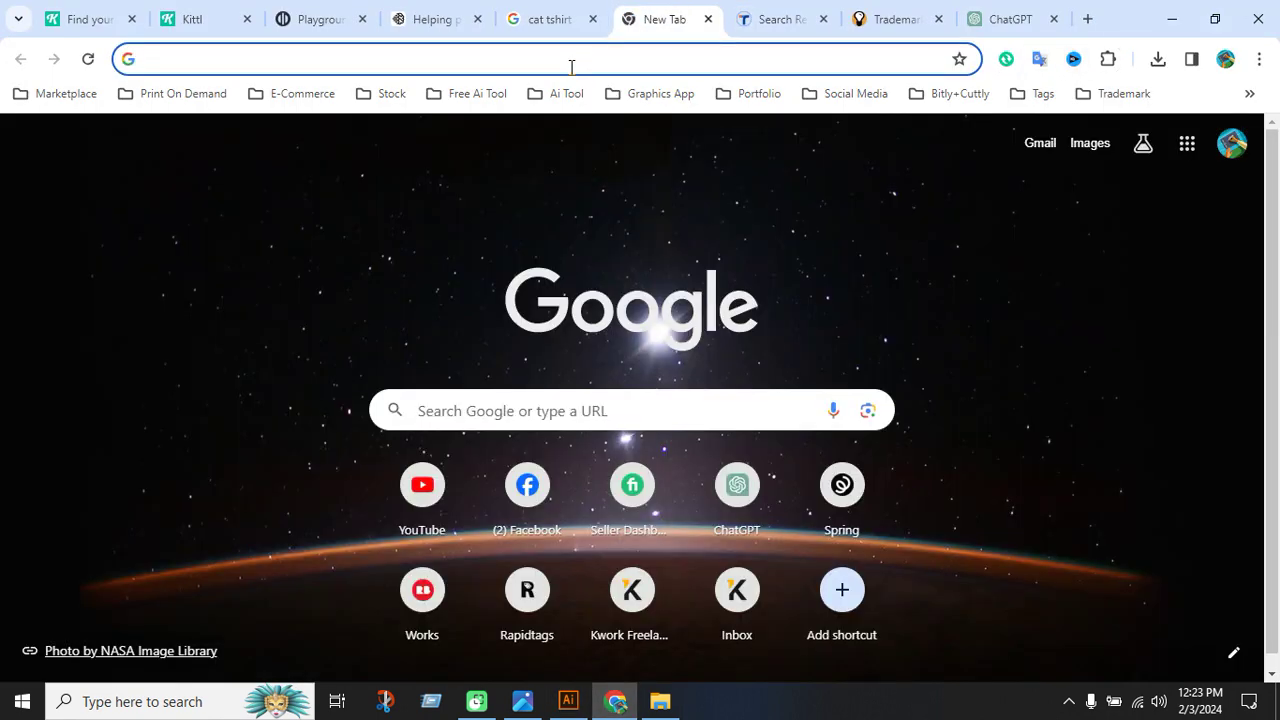
left_click(571, 64)
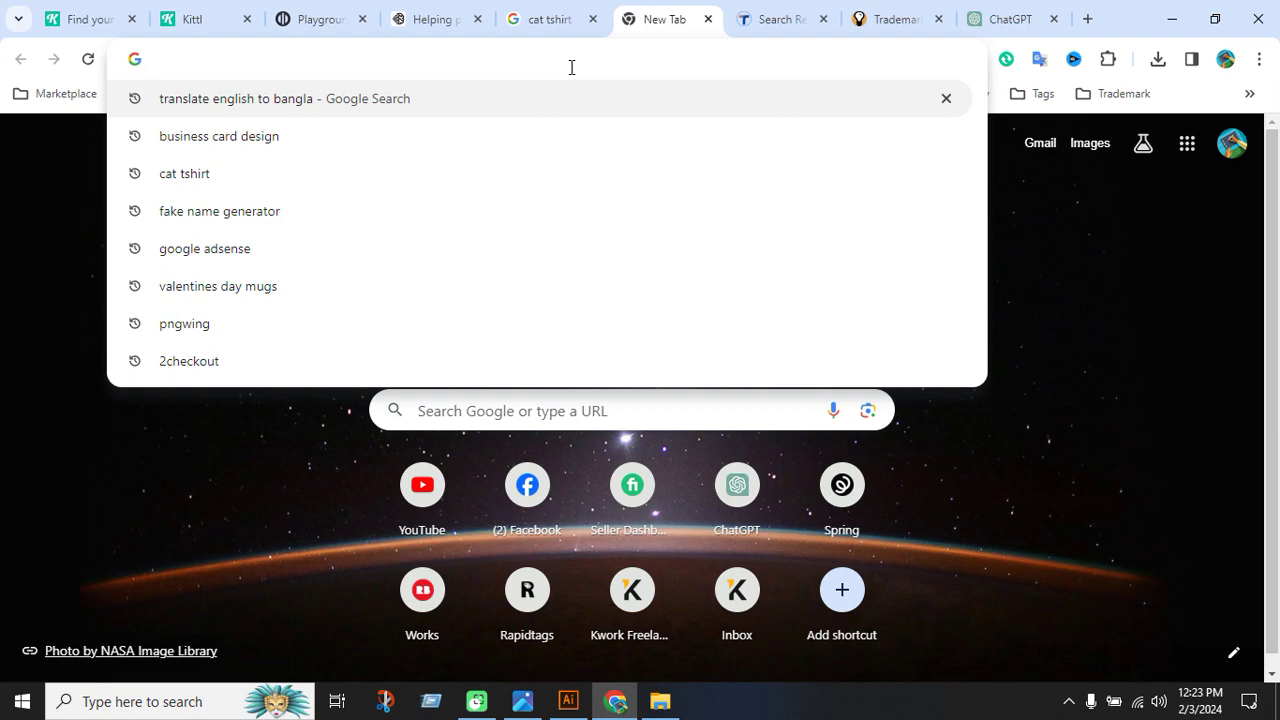
type("tshirt de")
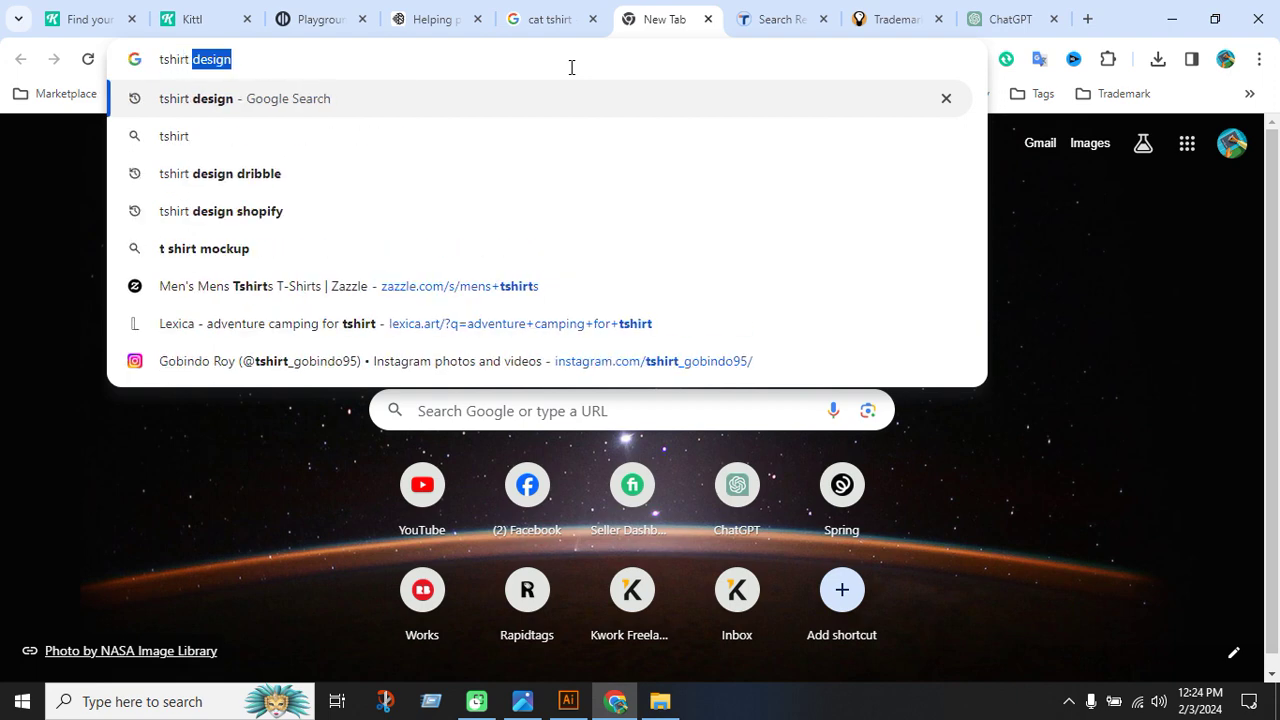
type("sign m")
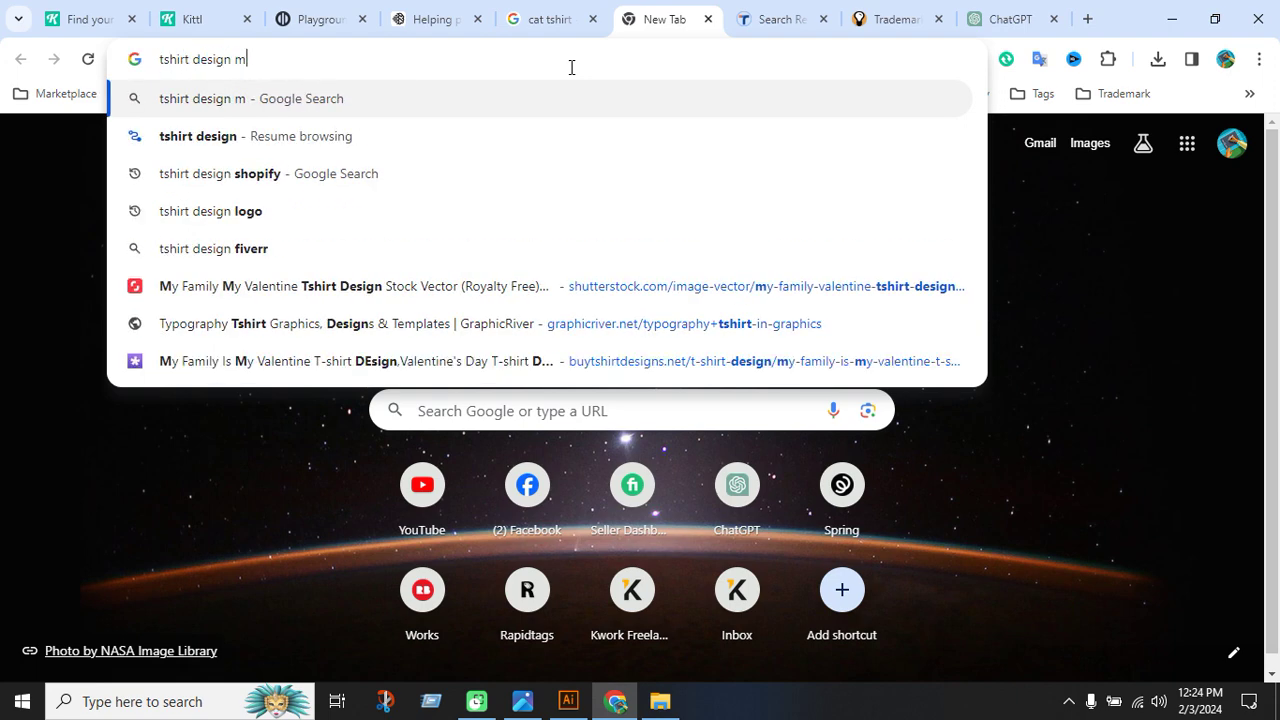
type("ockups")
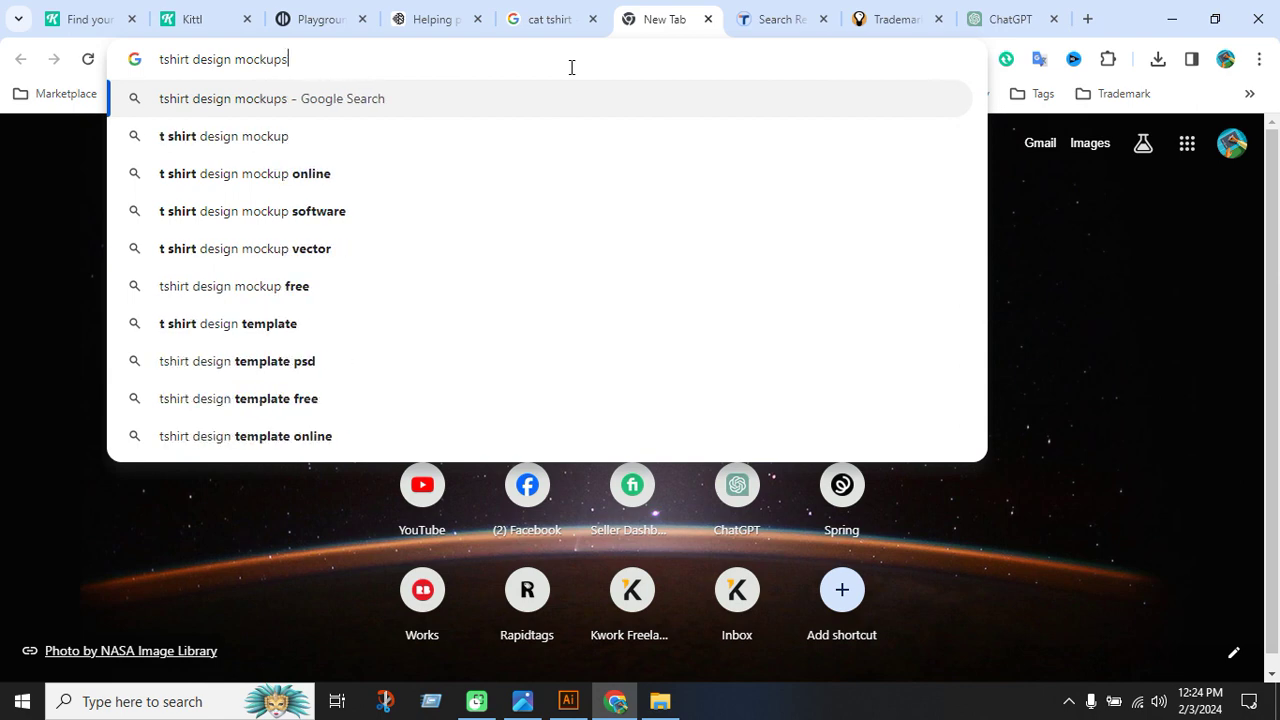
key("Return")
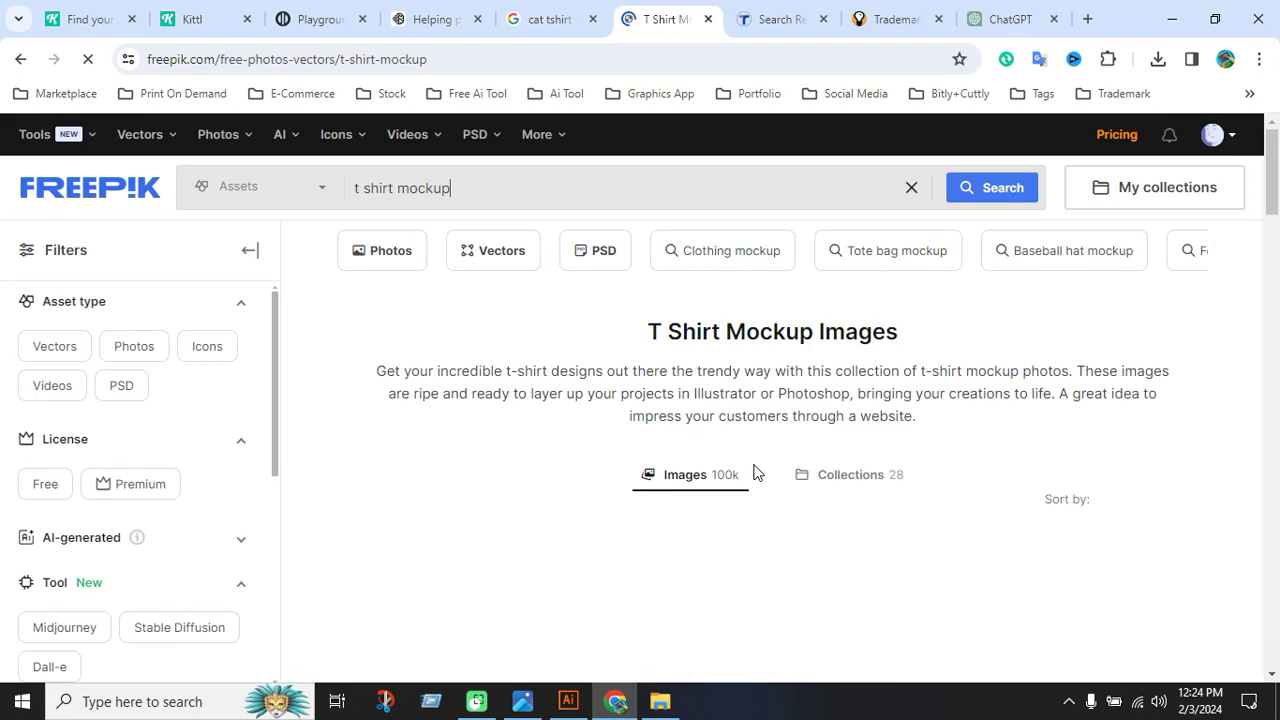
Filter Freepik's t-shirt mockup results by PSD, switch the filter to Vectors, and browse the mockups.
left_click(135, 392)
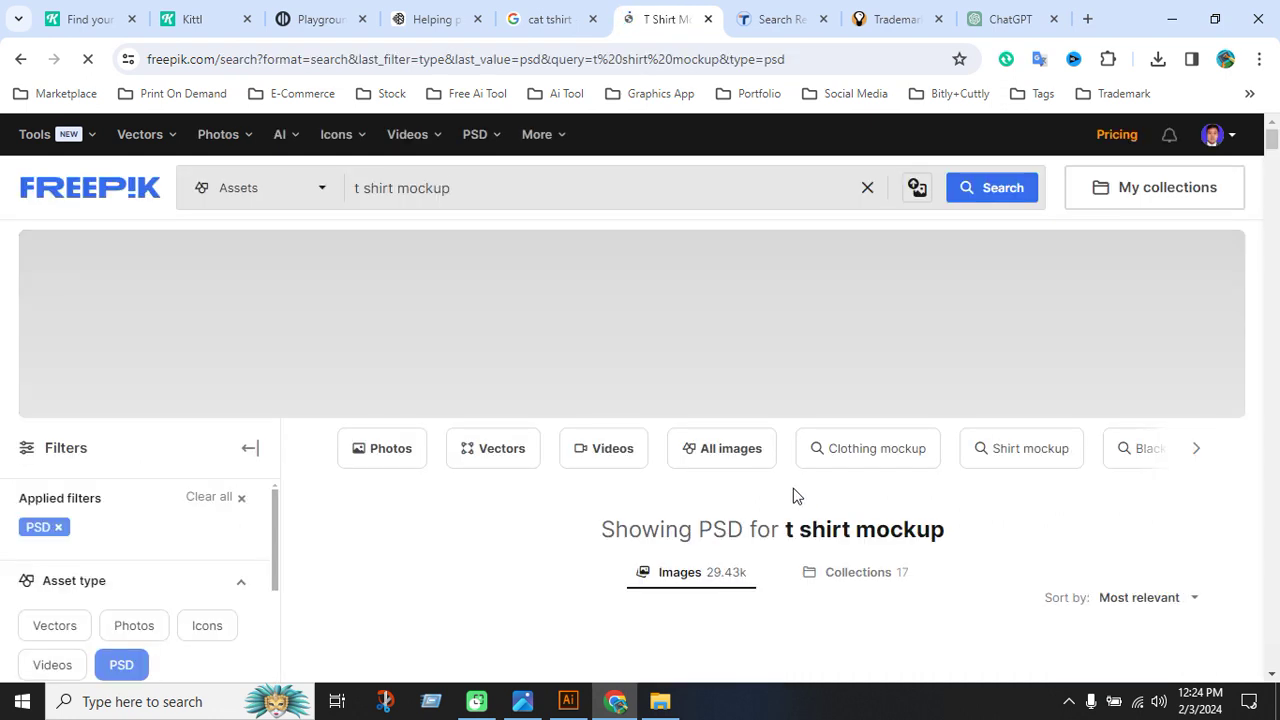
left_click(60, 627)
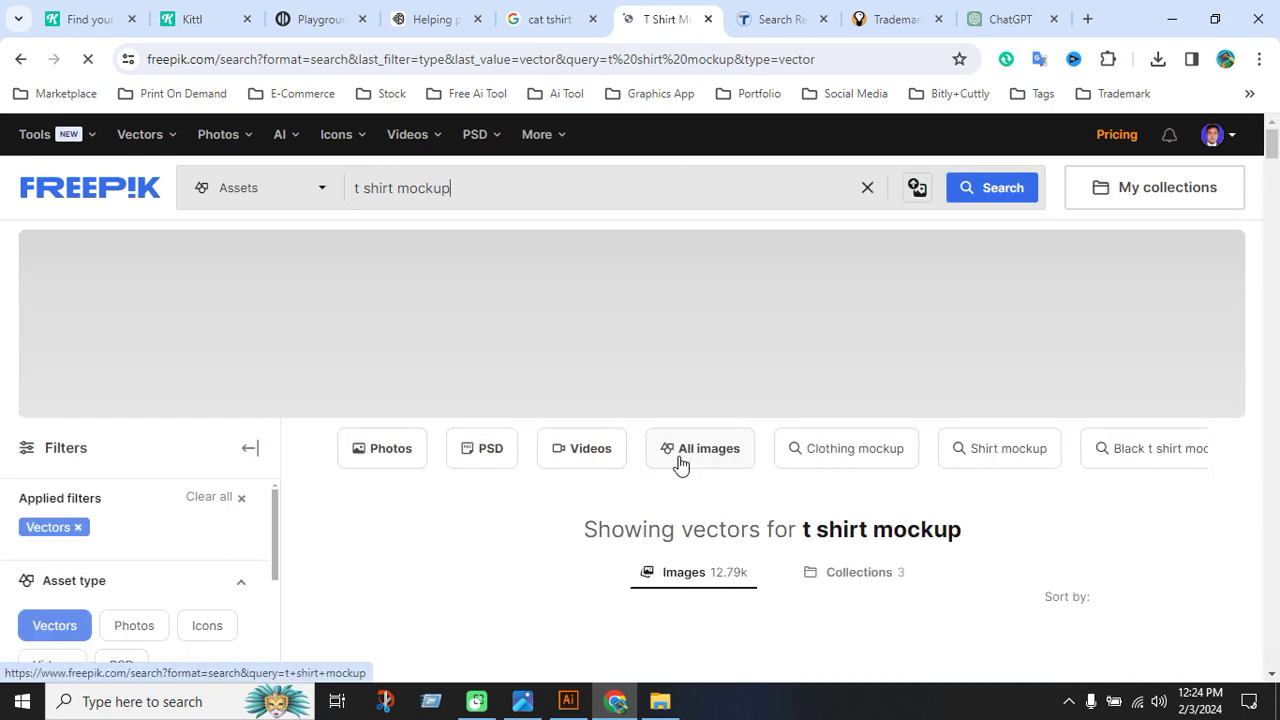
scroll(449, 440, "down", 2)
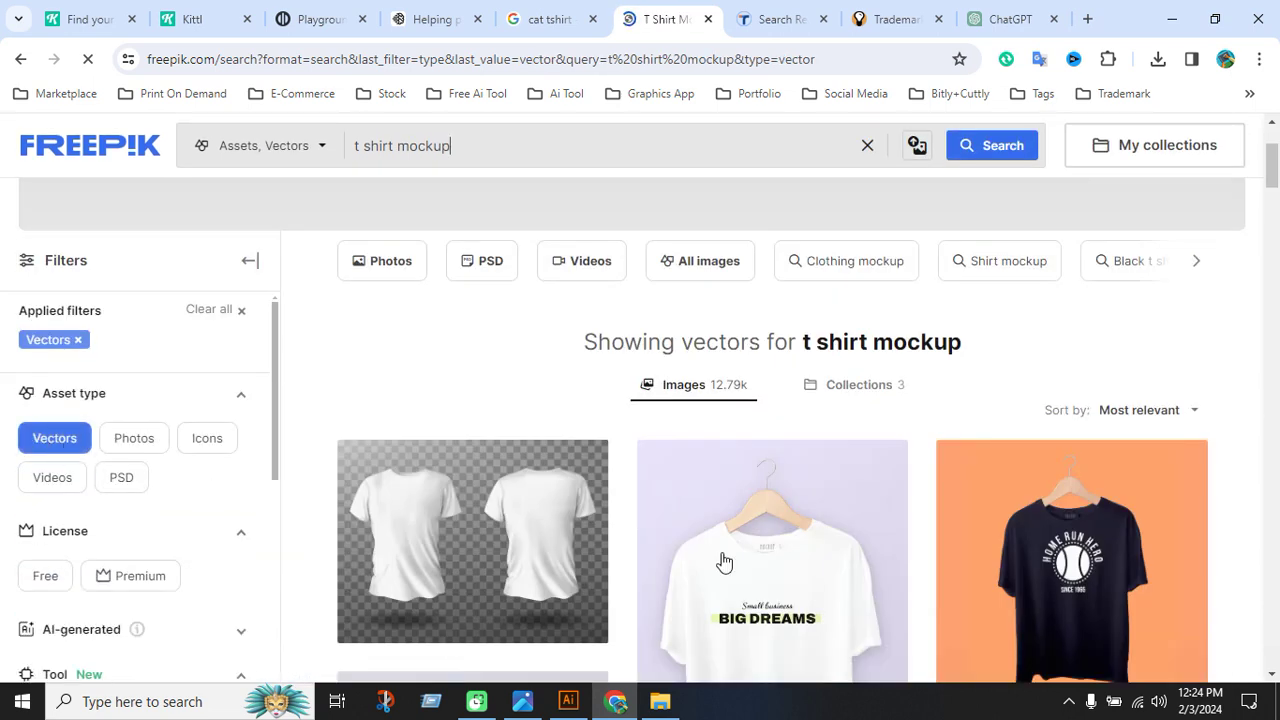
scroll(760, 545, "down", 3)
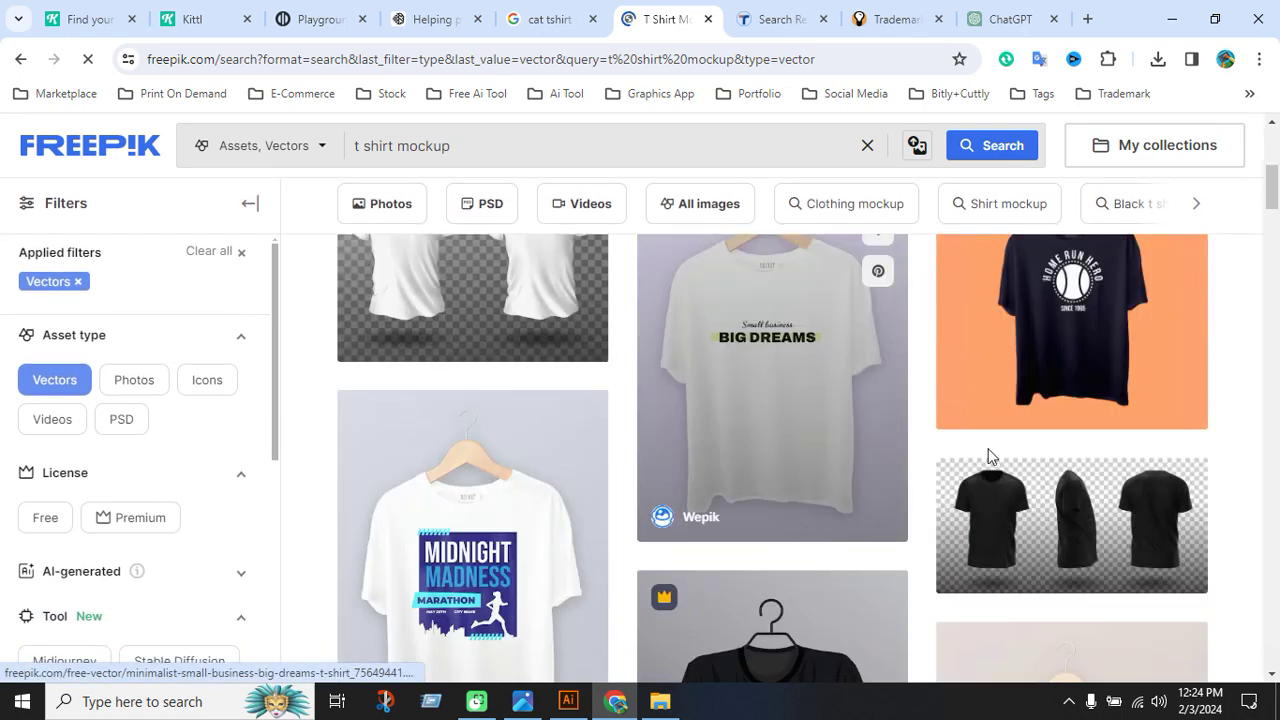
scroll(988, 456, "down", 4)
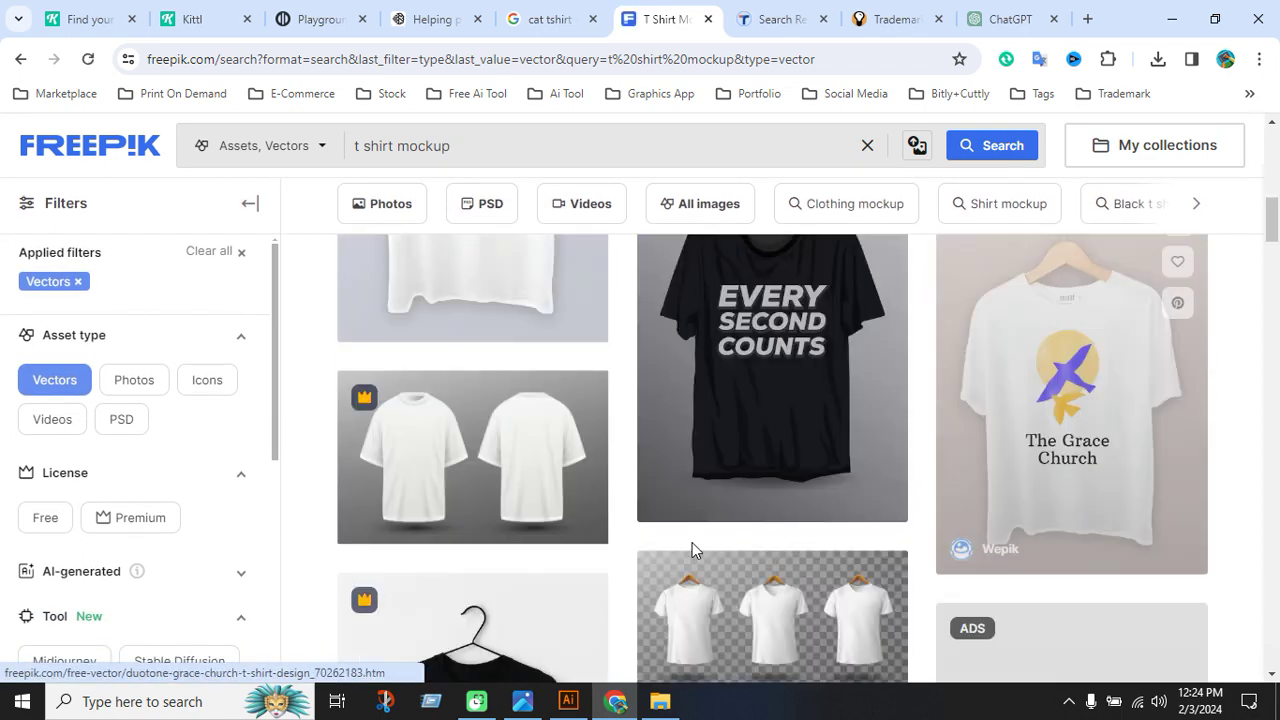
scroll(692, 549, "down", 3)
Switch to Illustrator and start opening a file from the Freelancing (D:) drive's All Design And Elements > All Design > All T-Shirt Design > Mockups folder.
left_click(568, 701)
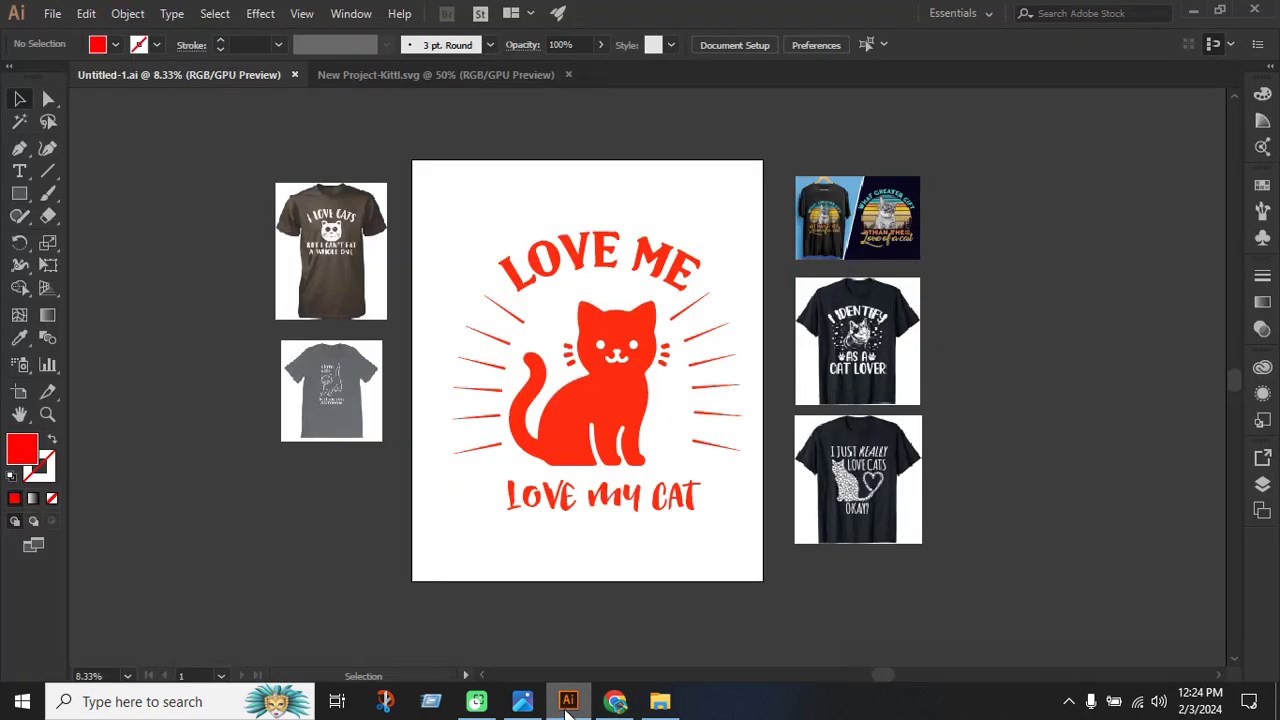
left_click(52, 13)
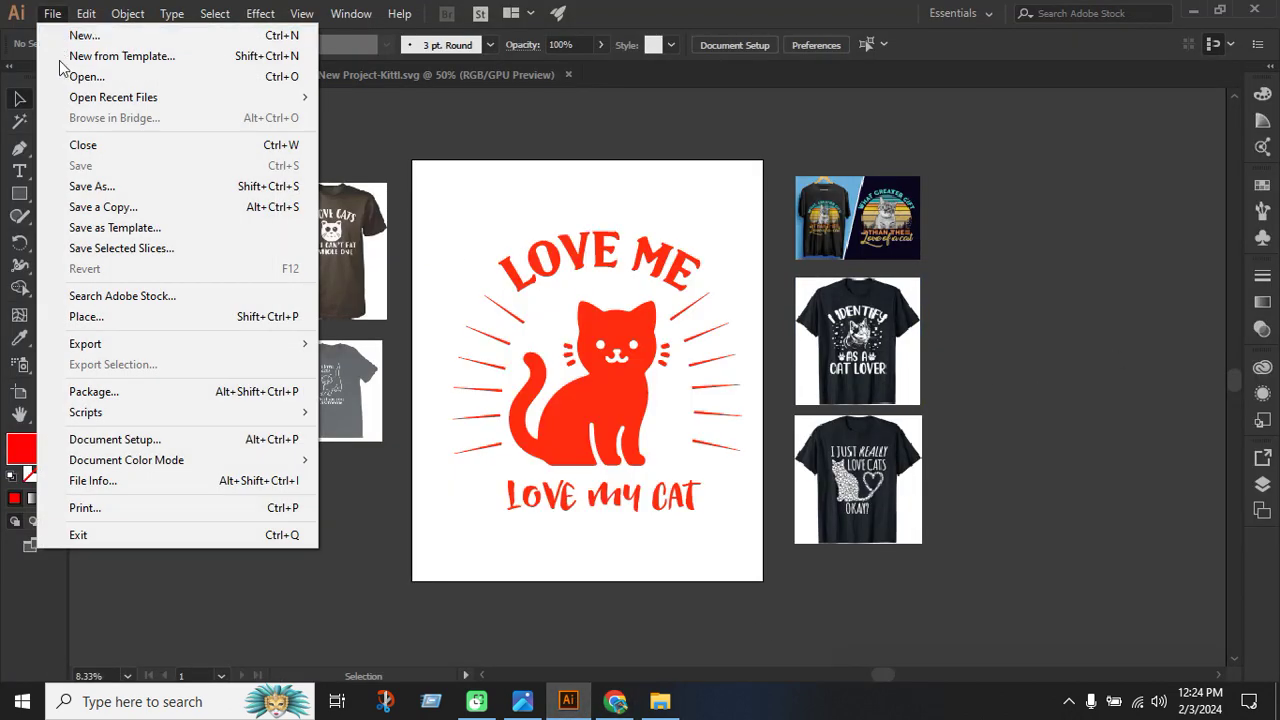
left_click(63, 74)
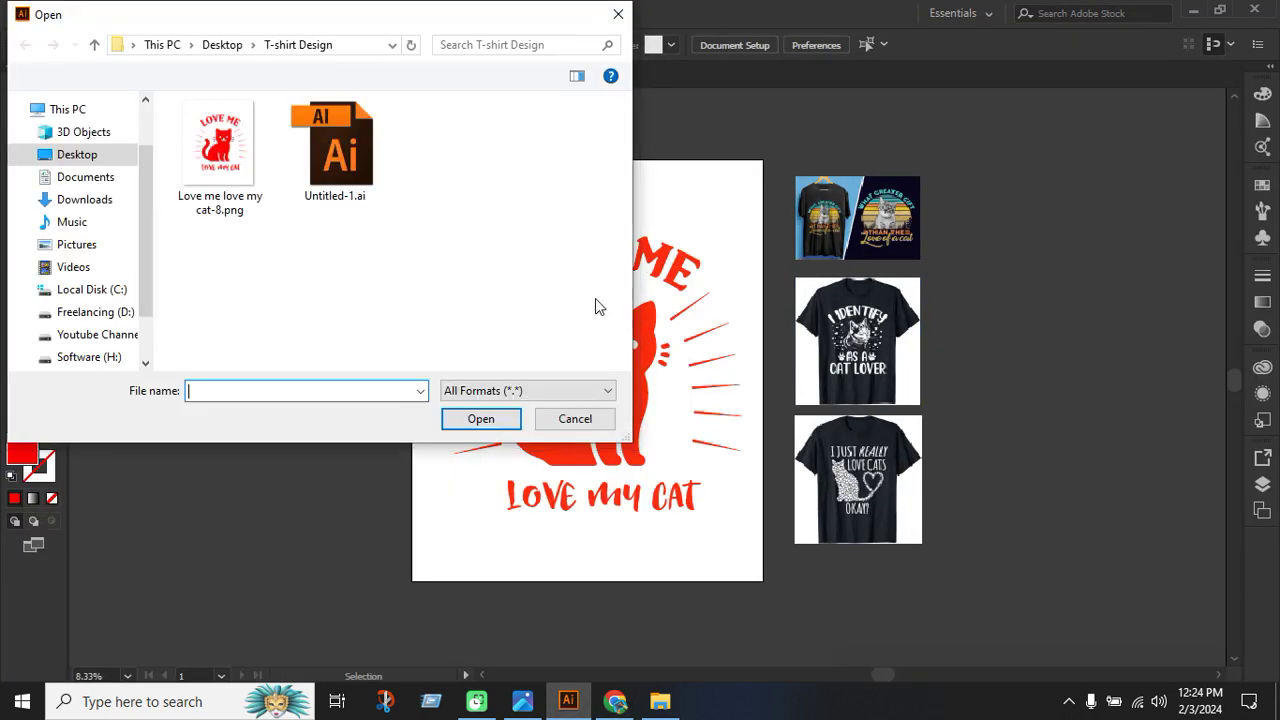
left_click(81, 324)
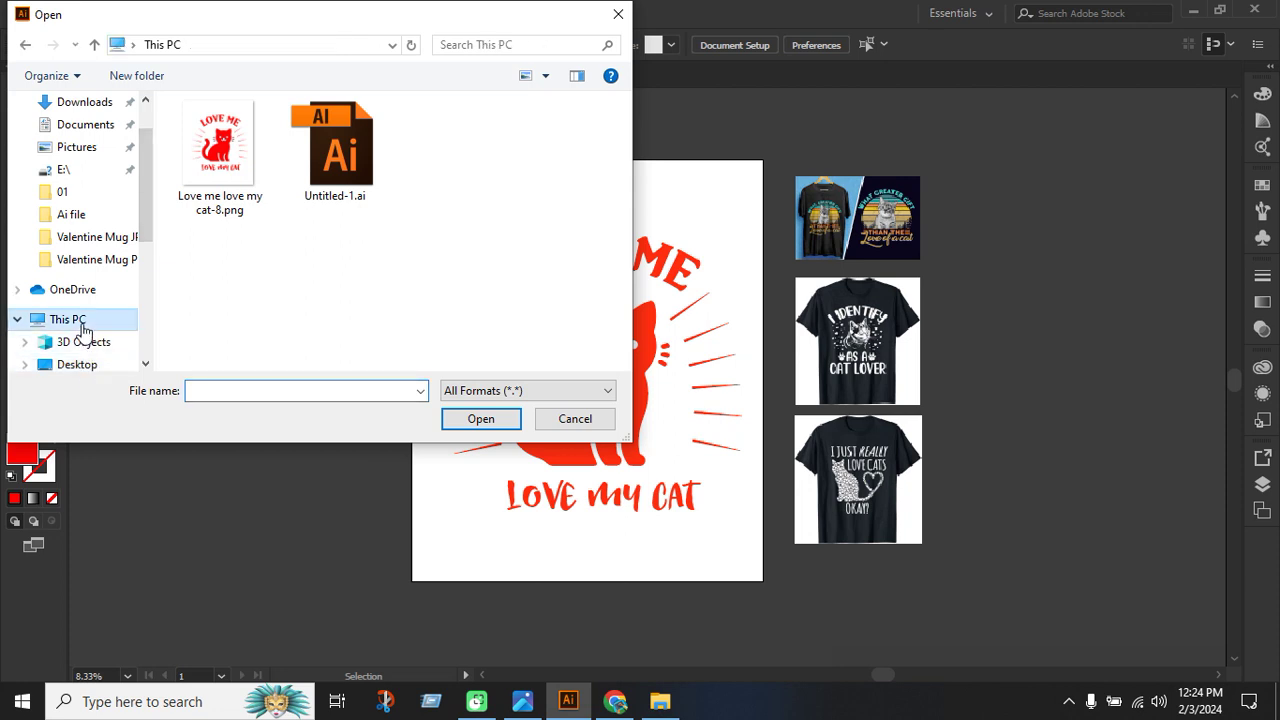
scroll(270, 300, "down", 3)
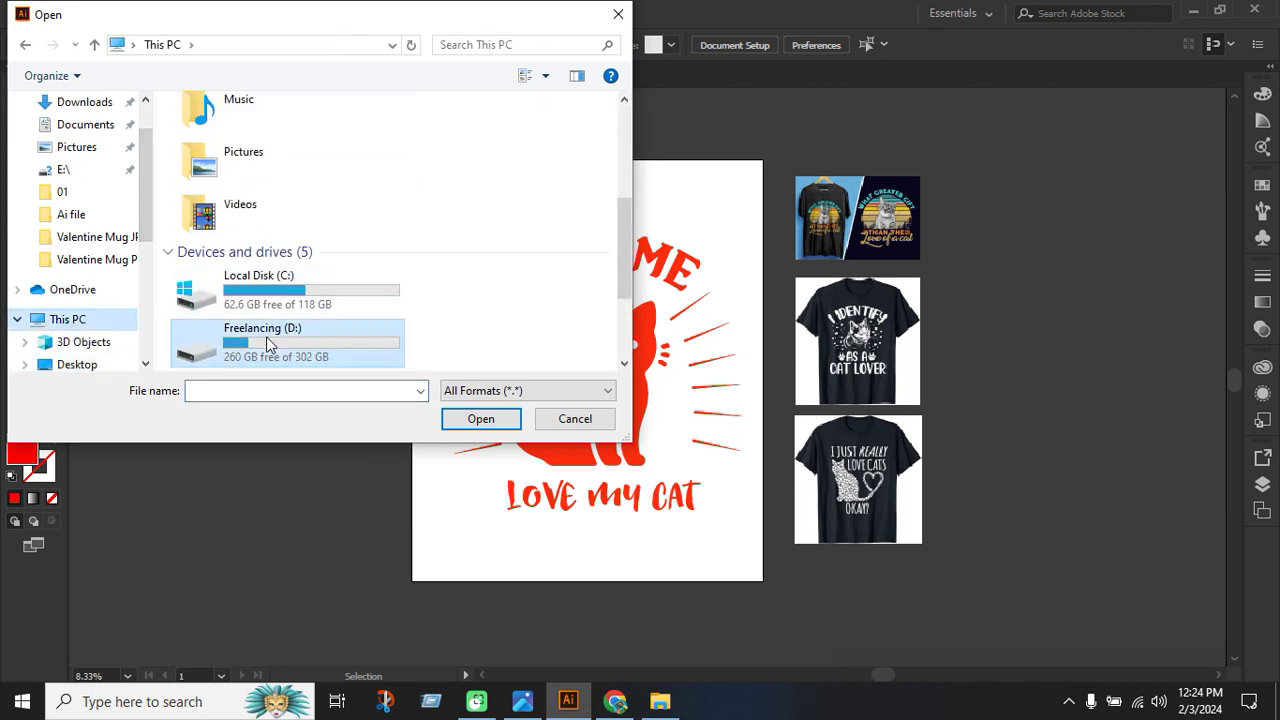
double_click(265, 340)
double_click(254, 138)
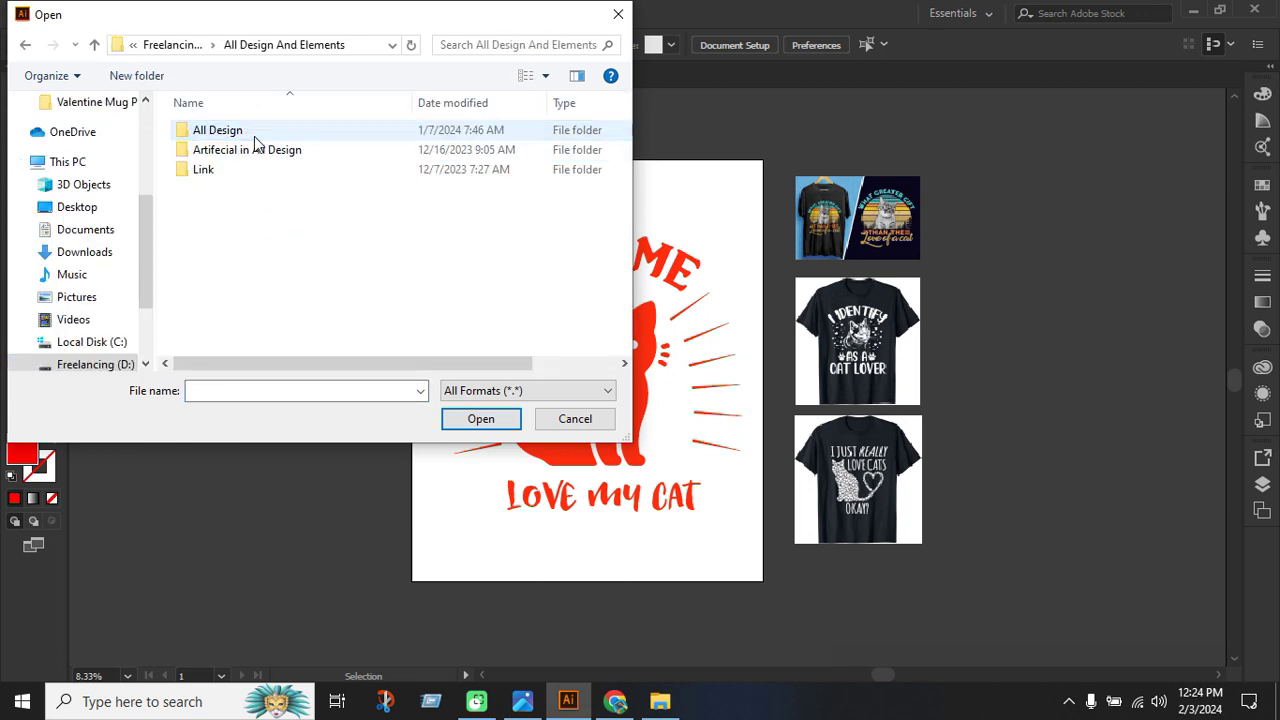
double_click(245, 136)
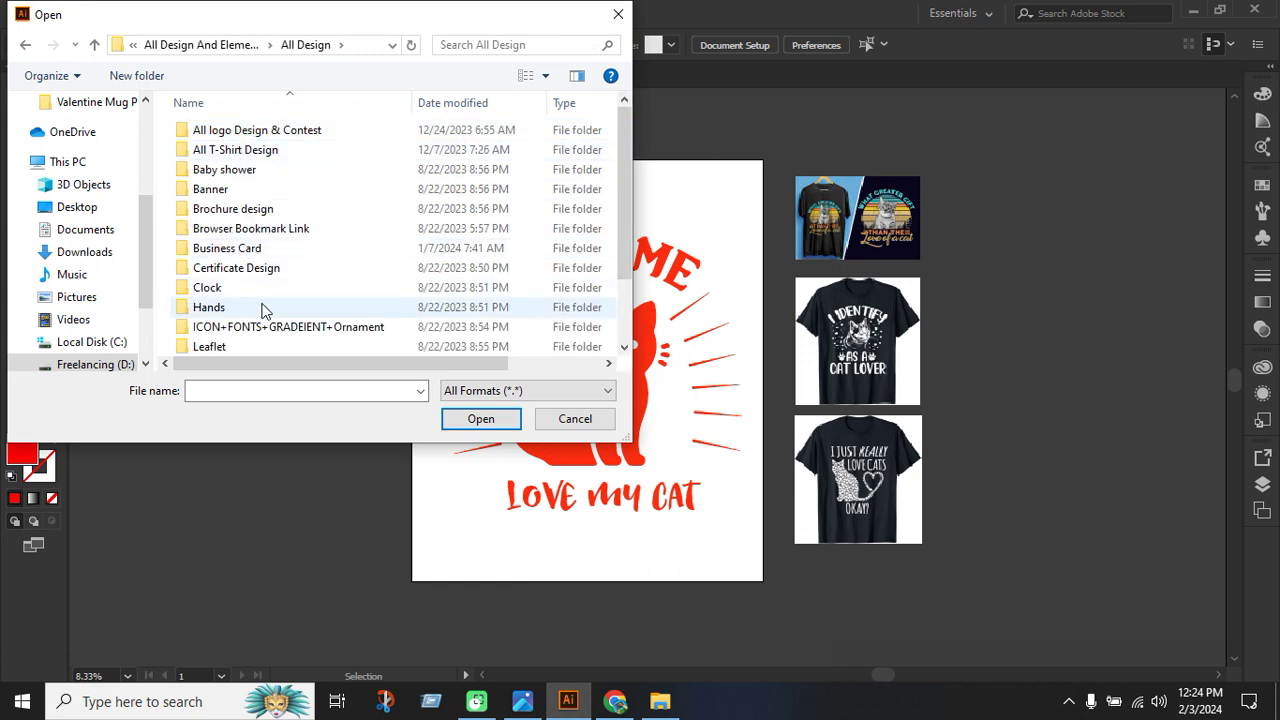
double_click(257, 151)
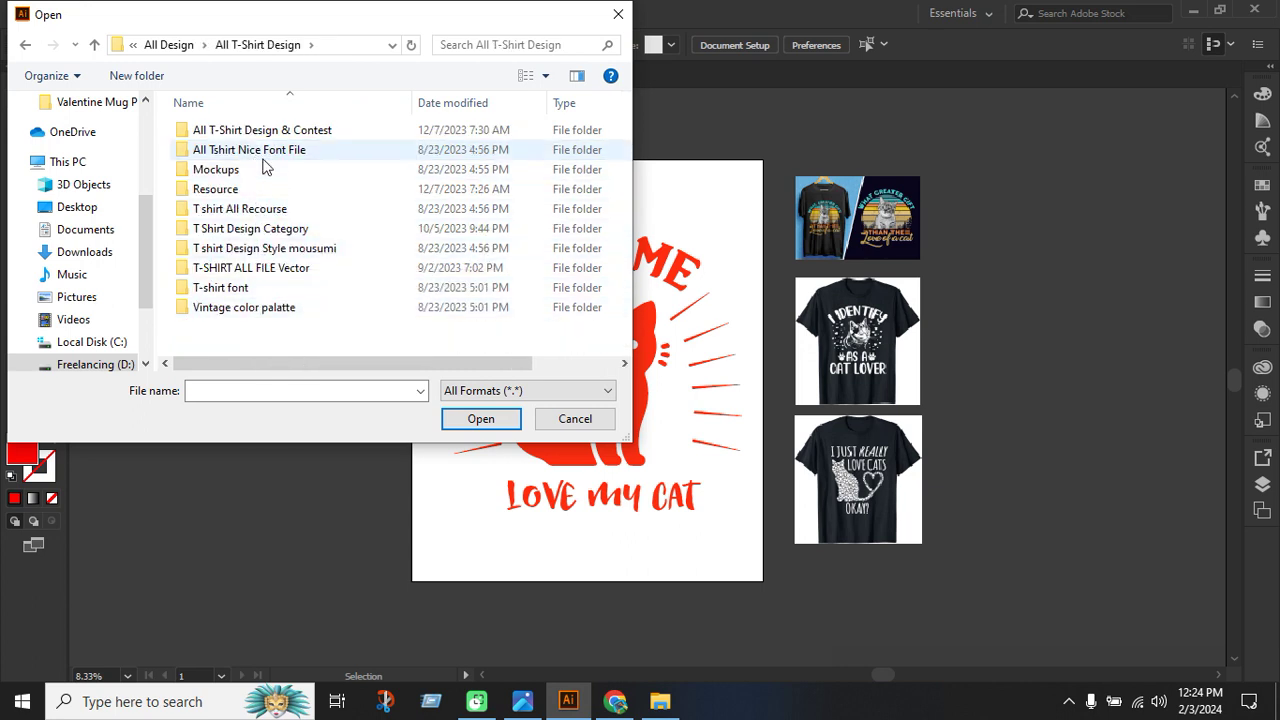
double_click(257, 173)
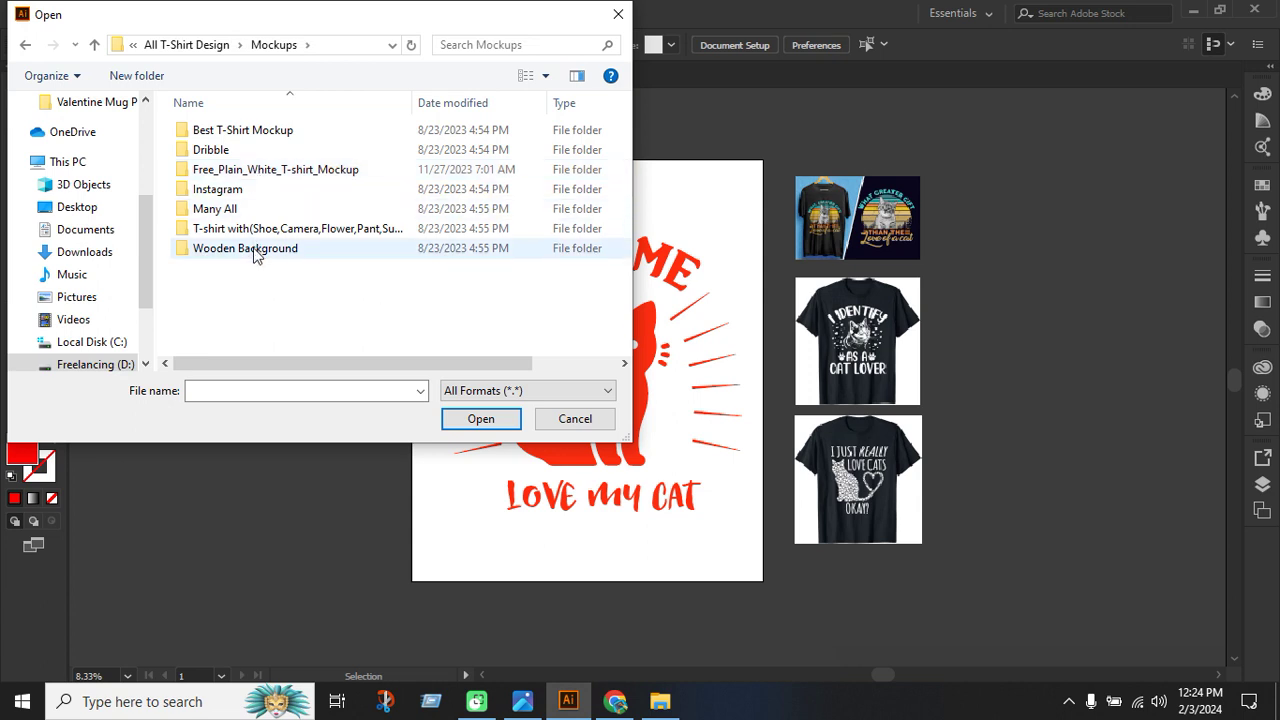
Look through the "T-shirt with(Shoe,Camera,Flower,Pant,Sun Glash)" folder and its Etsy and Family subfolders for a suitable mockup.
double_click(276, 230)
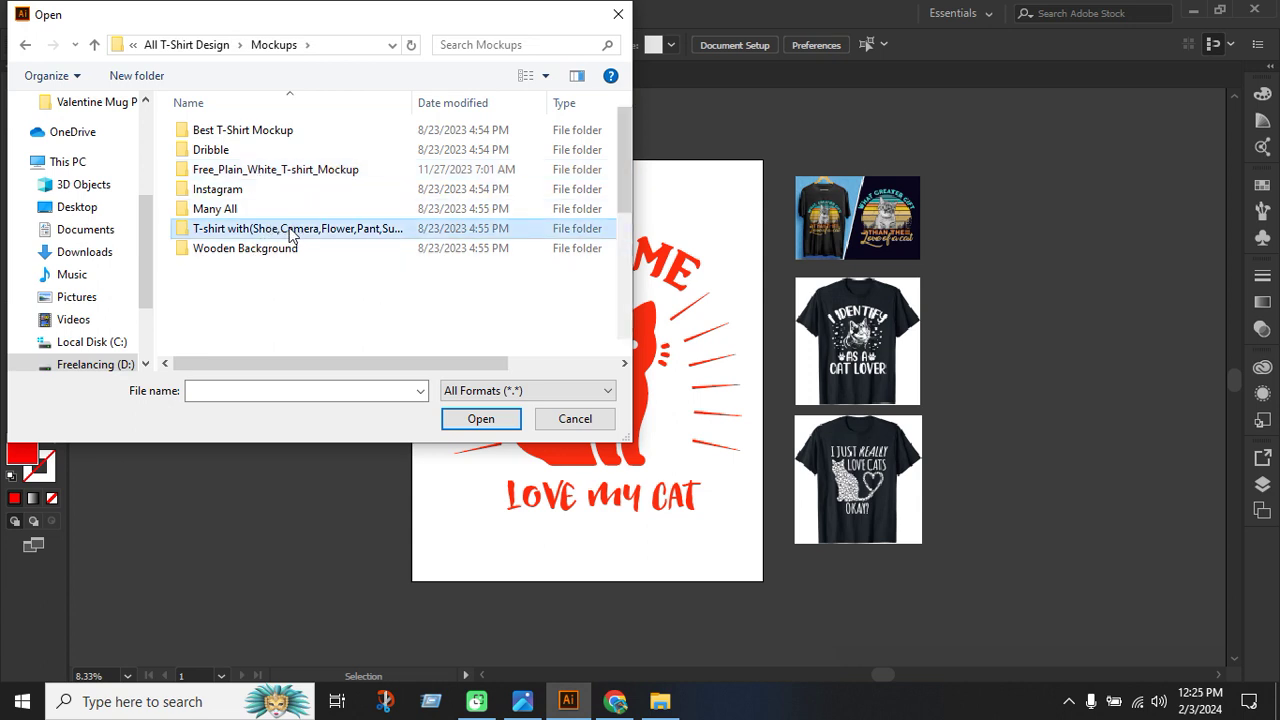
left_click(232, 190)
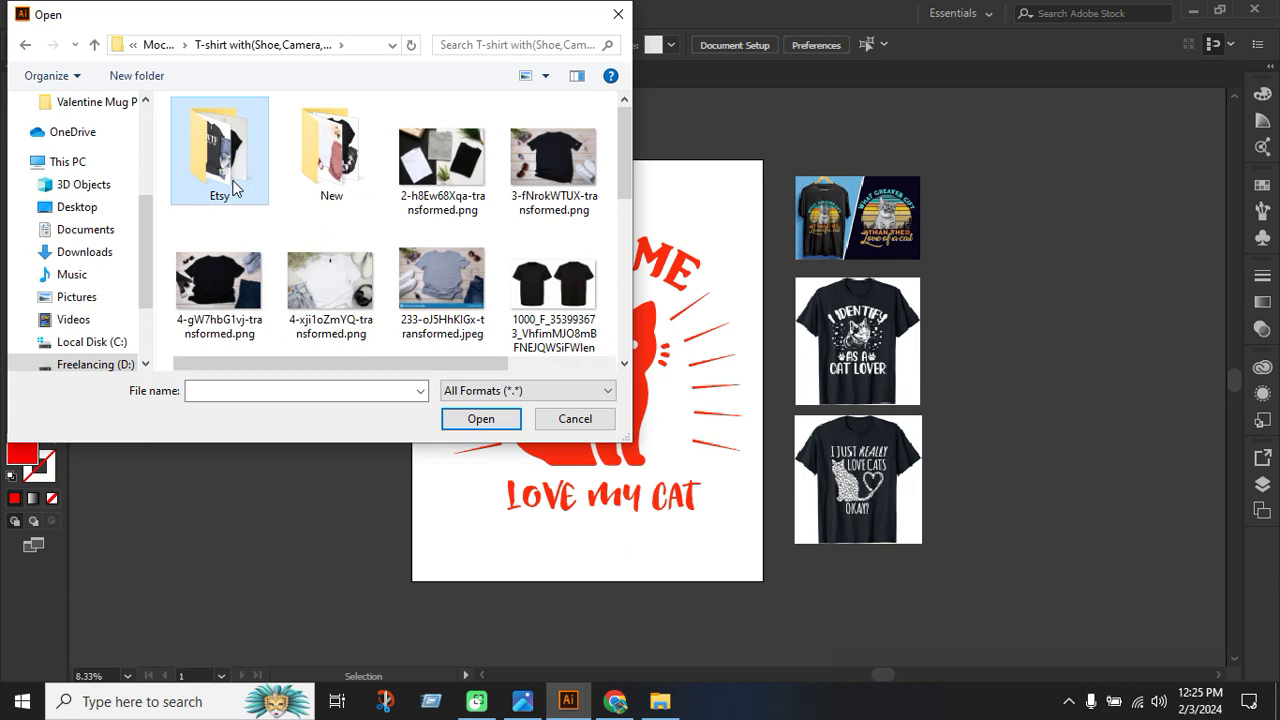
double_click(232, 190)
scroll(560, 230, "down", 5)
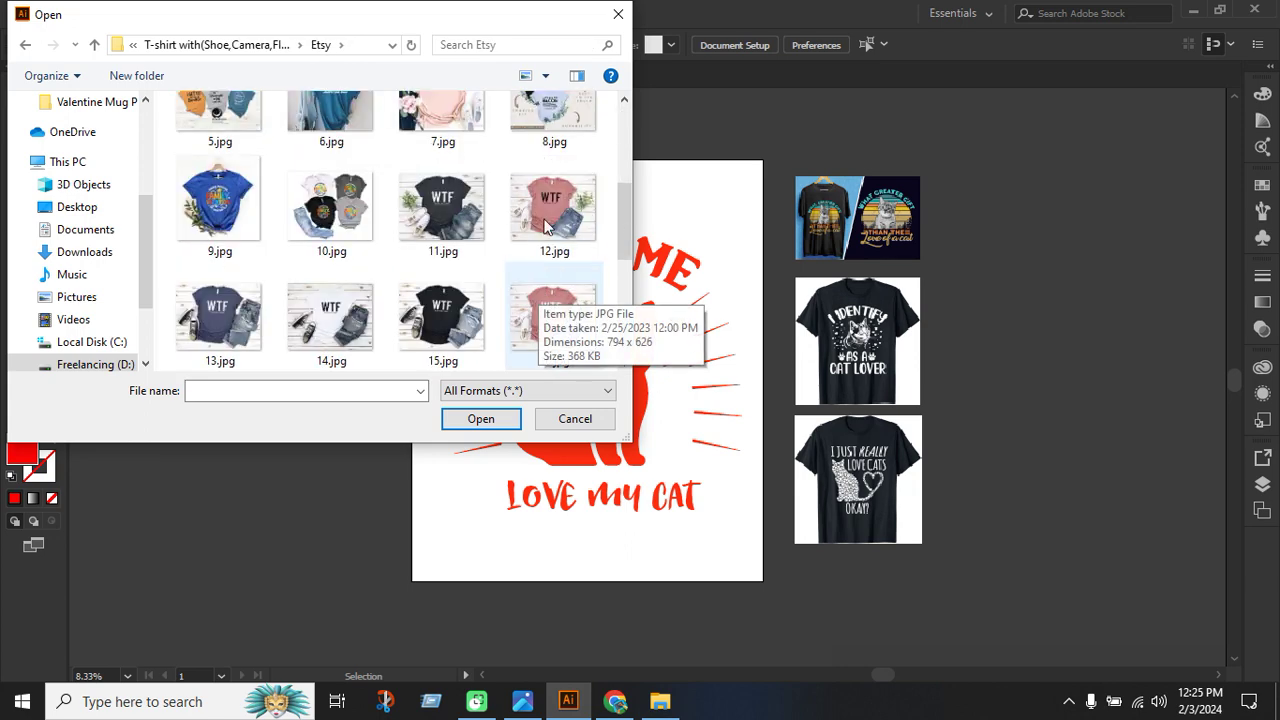
left_click_drag(630, 440, 865, 621)
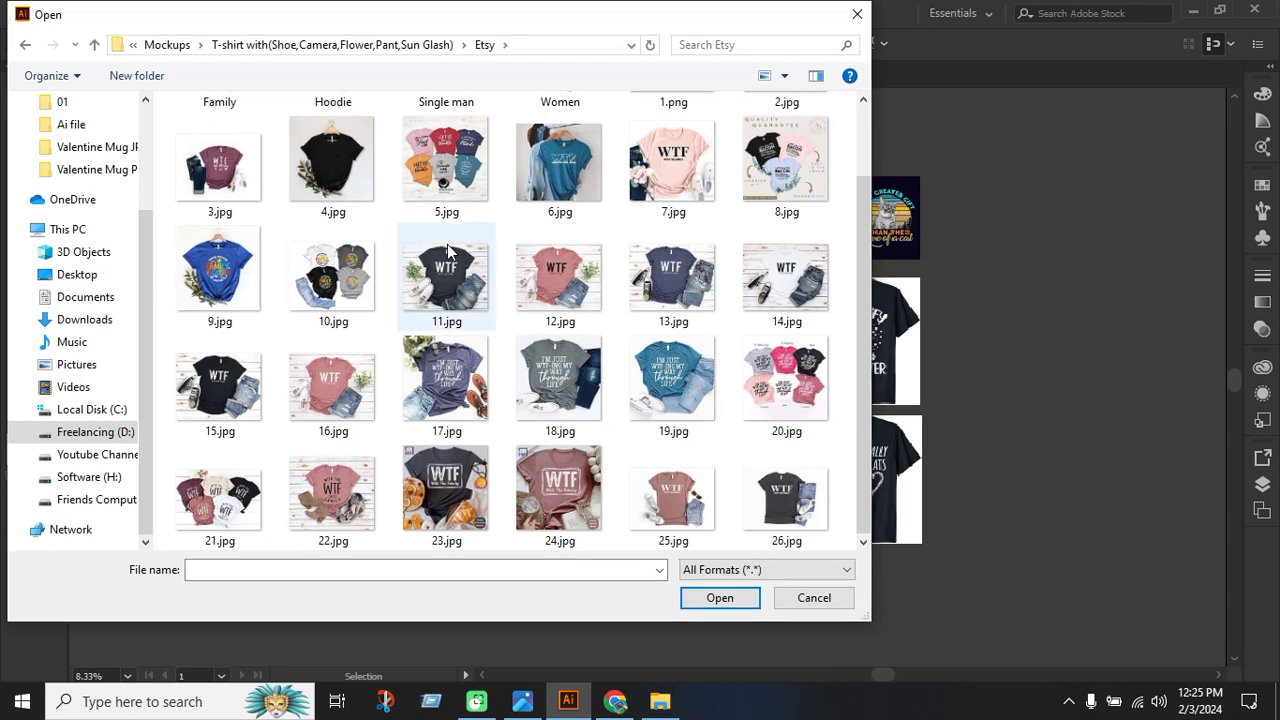
scroll(471, 358, "up", 1)
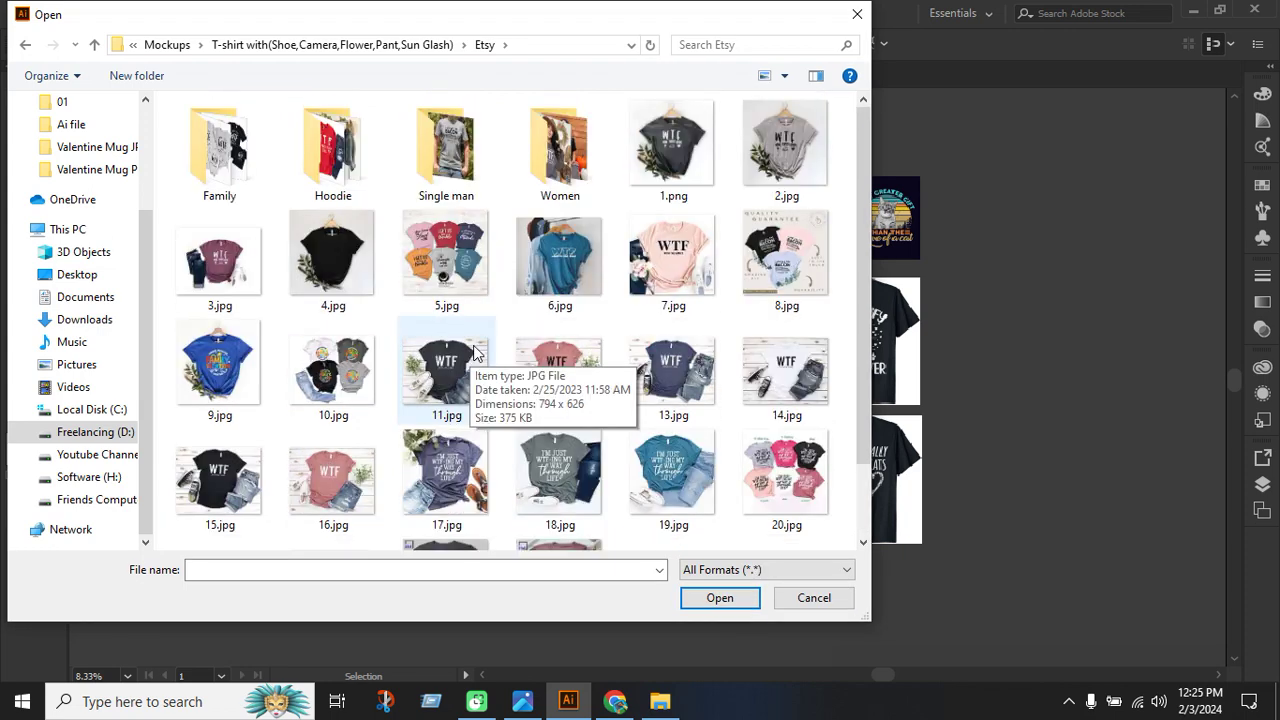
left_click(236, 180)
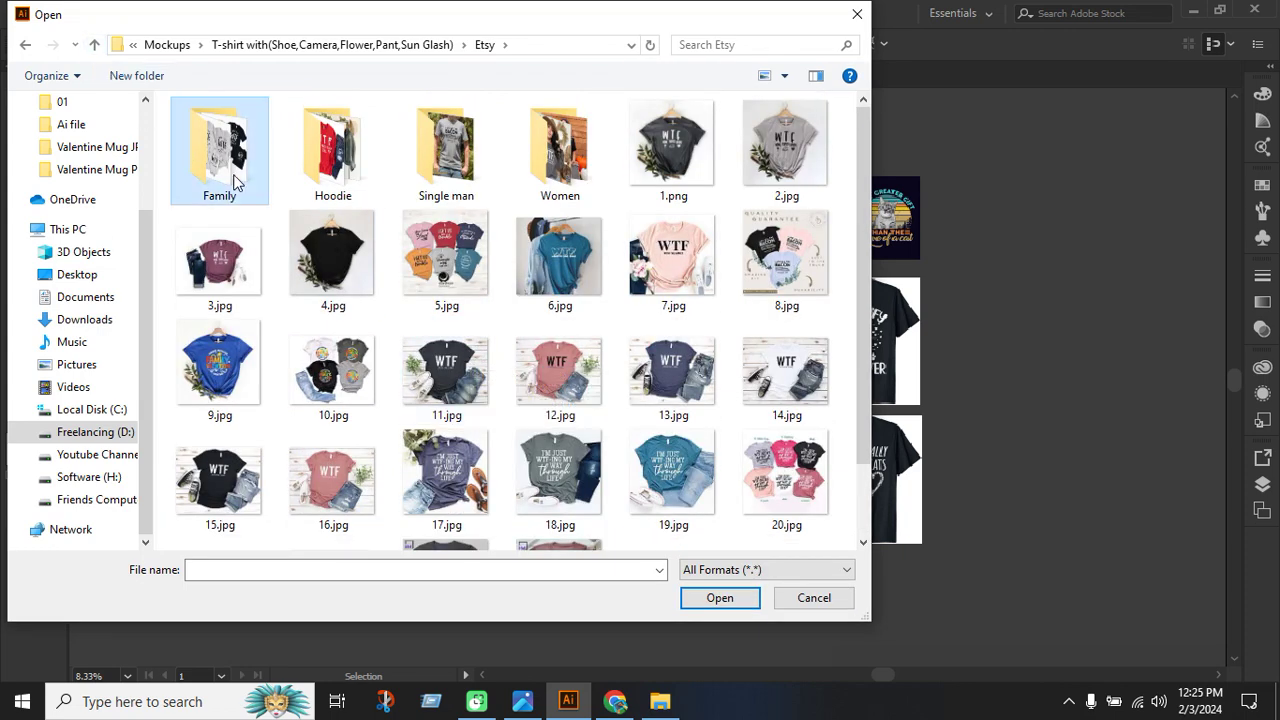
key("Return")
left_click(92, 46)
left_click(93, 46)
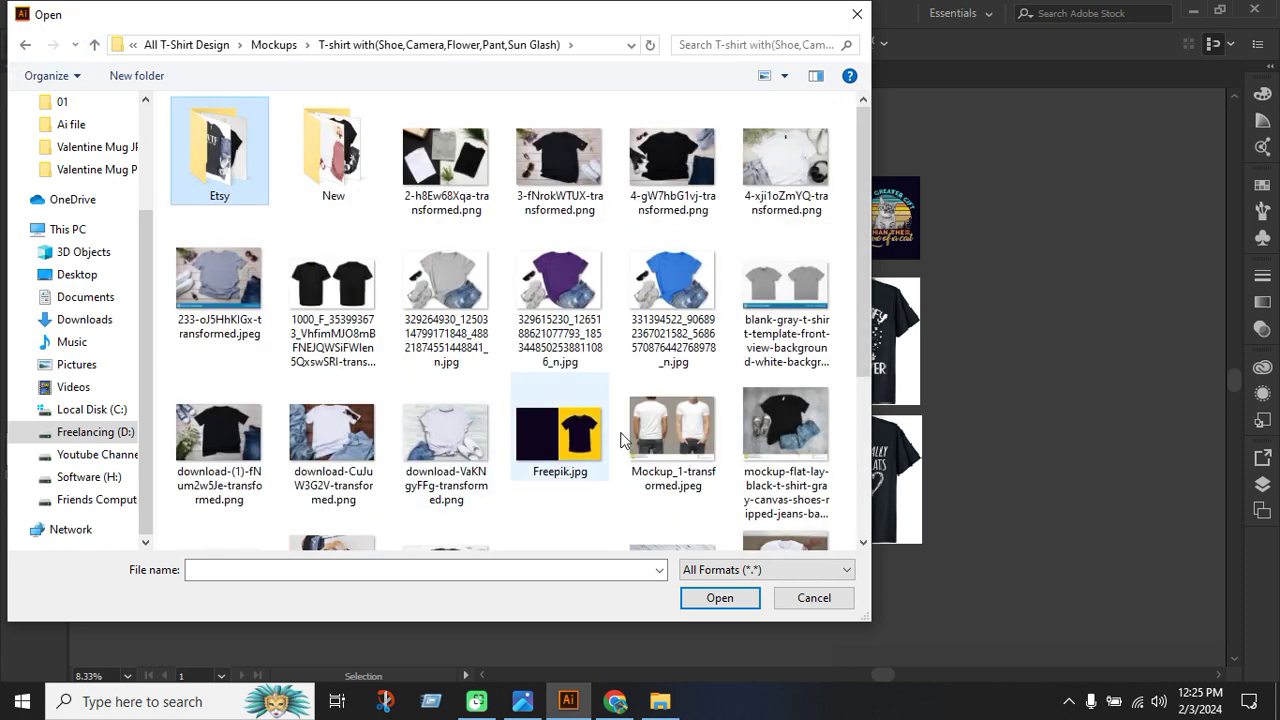
scroll(617, 415, "down", 3)
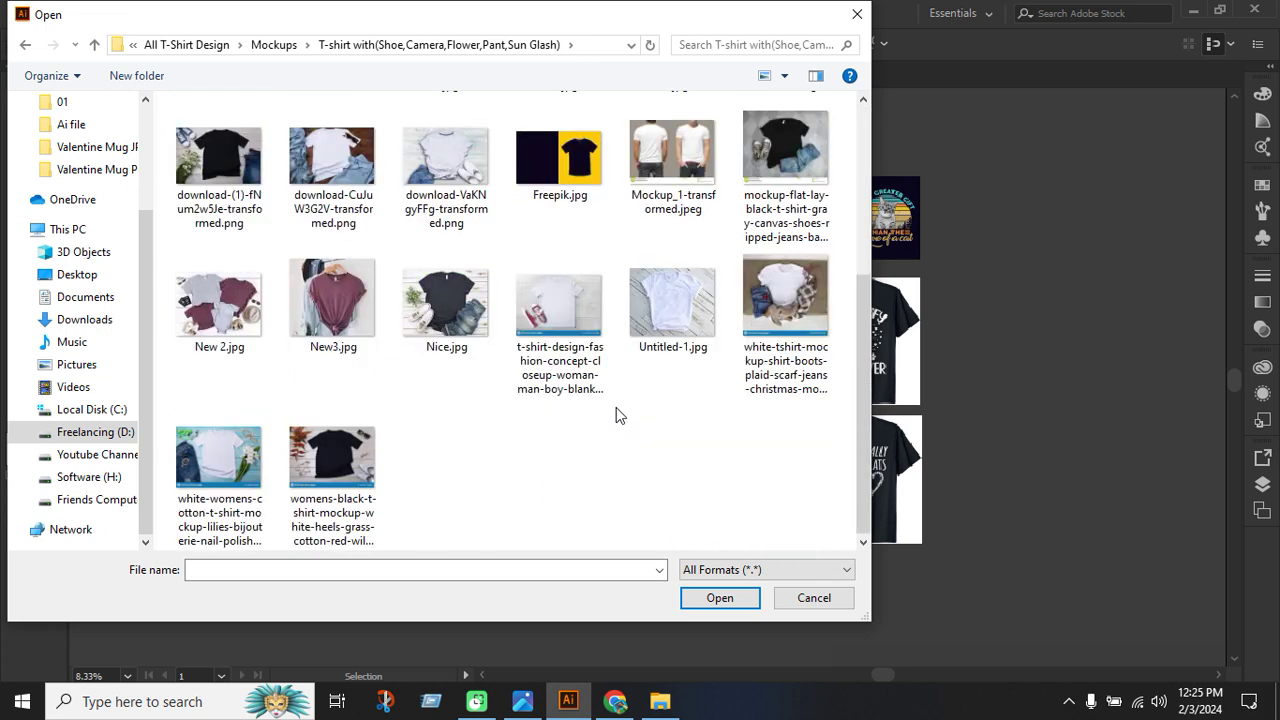
scroll(593, 421, "up", 3)
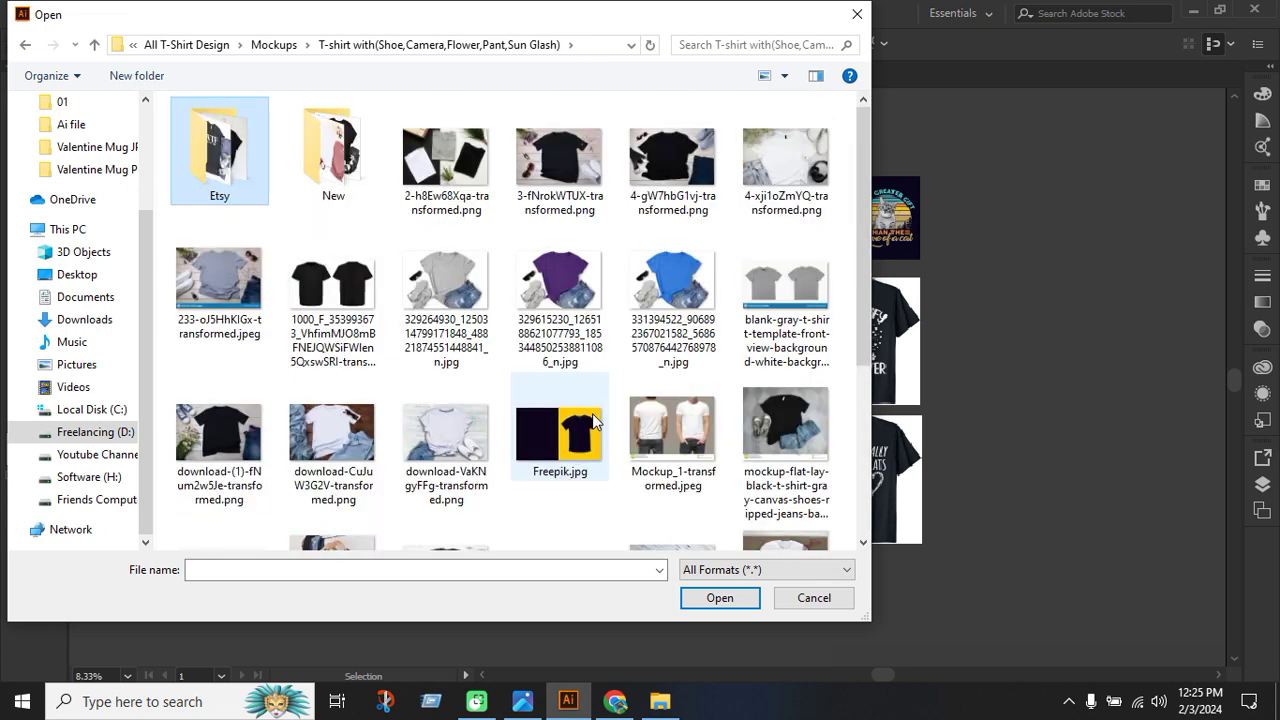
Open the black T-shirt picture Untitled-1.jpg from the New folder, then delete the image from its artboard.
double_click(333, 155)
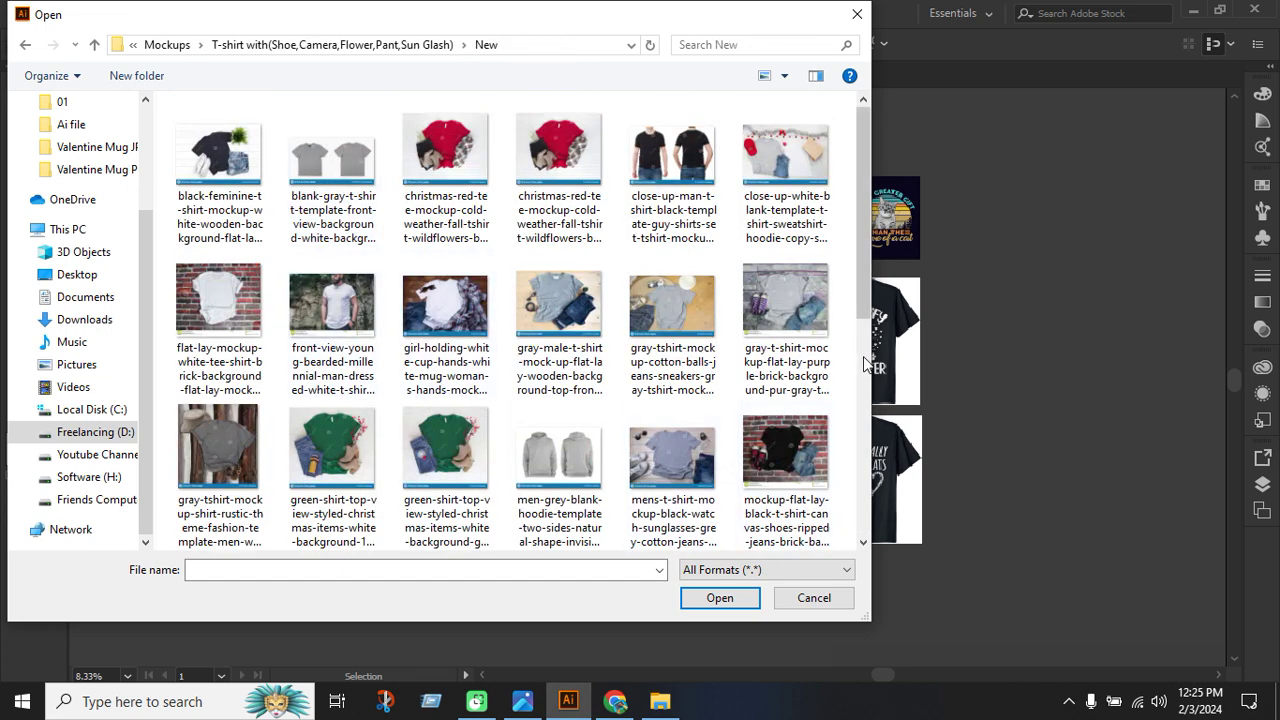
left_click_drag(868, 270, 868, 487)
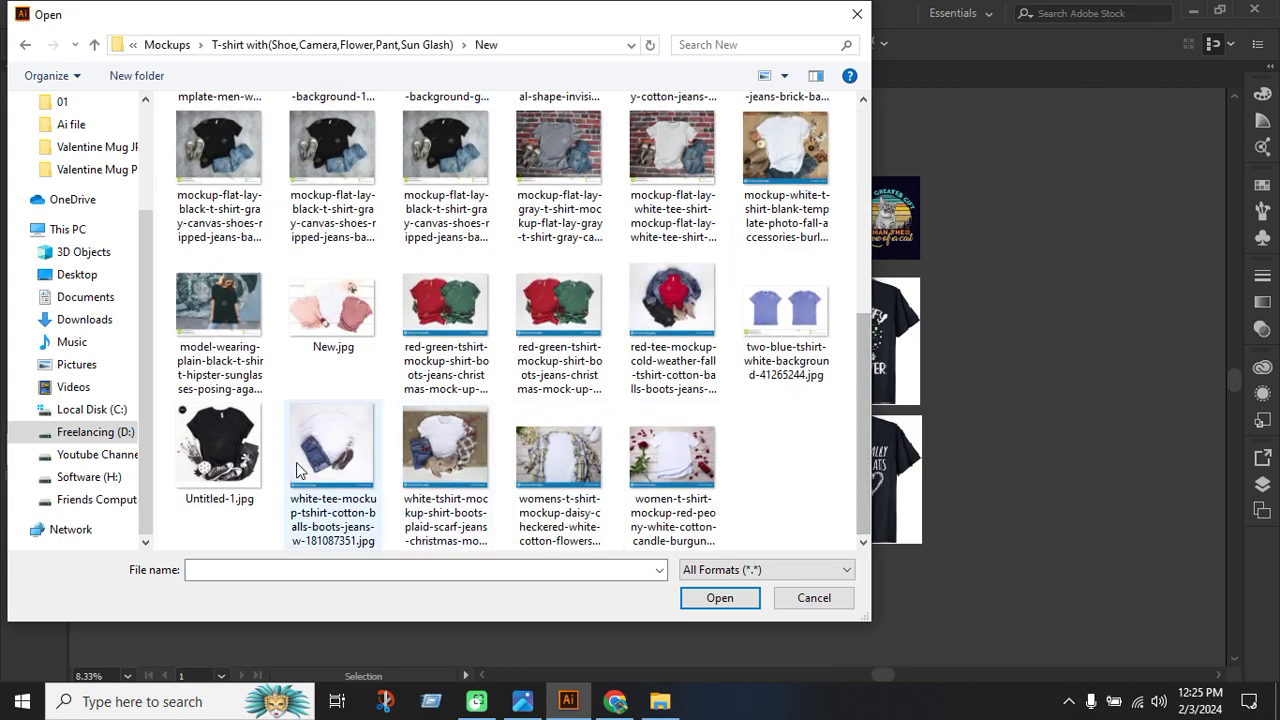
left_click(219, 450)
left_click(720, 597)
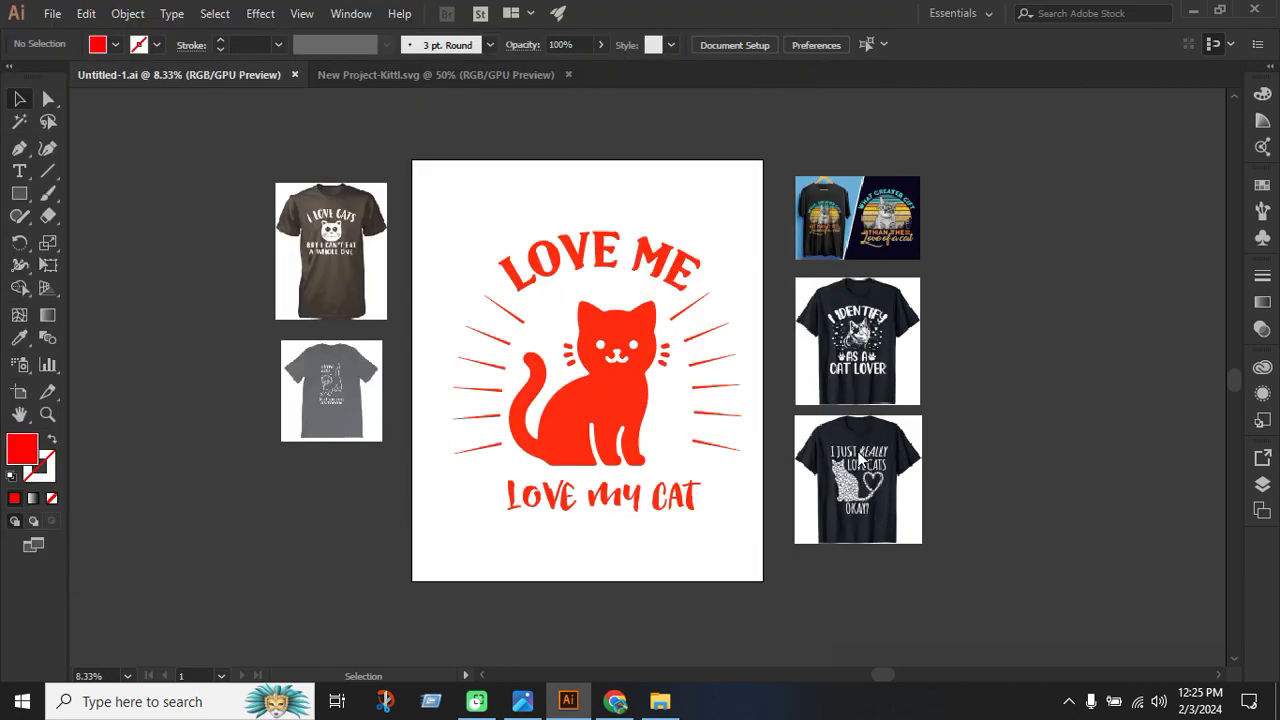
key("Return")
key("ctrl+minus")
key("ctrl+minus")
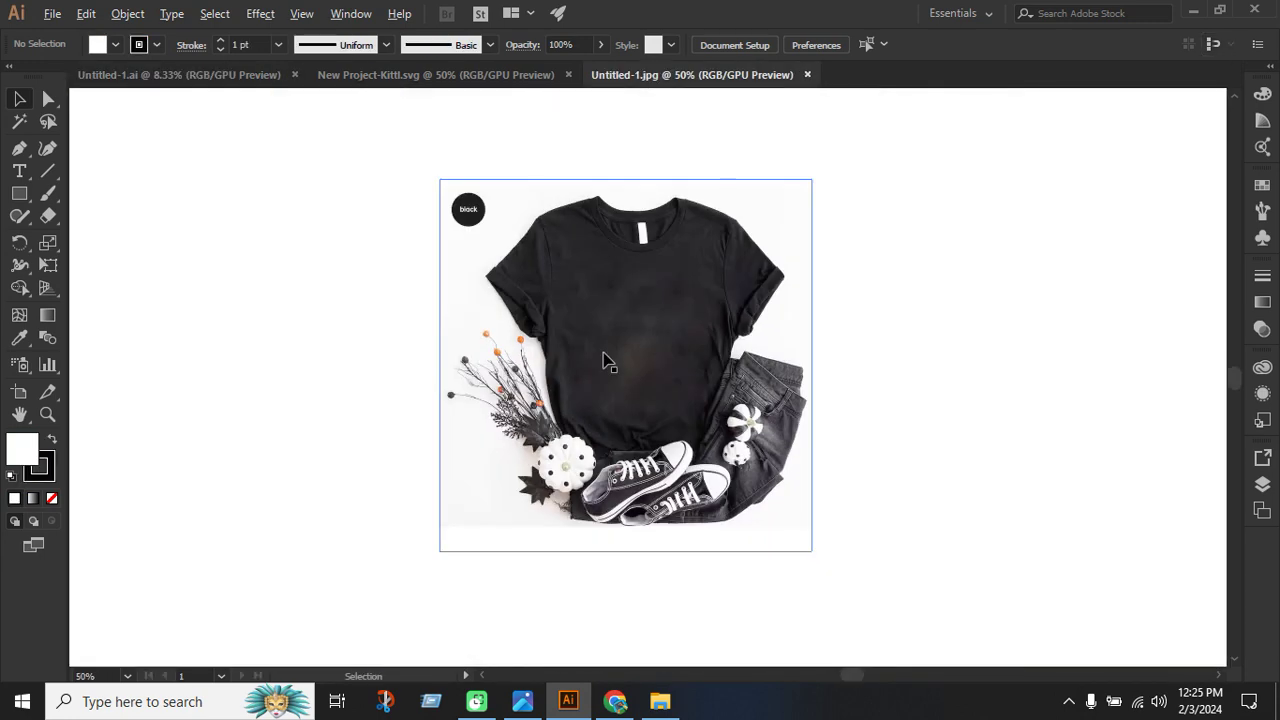
left_click(606, 357)
key("Delete")
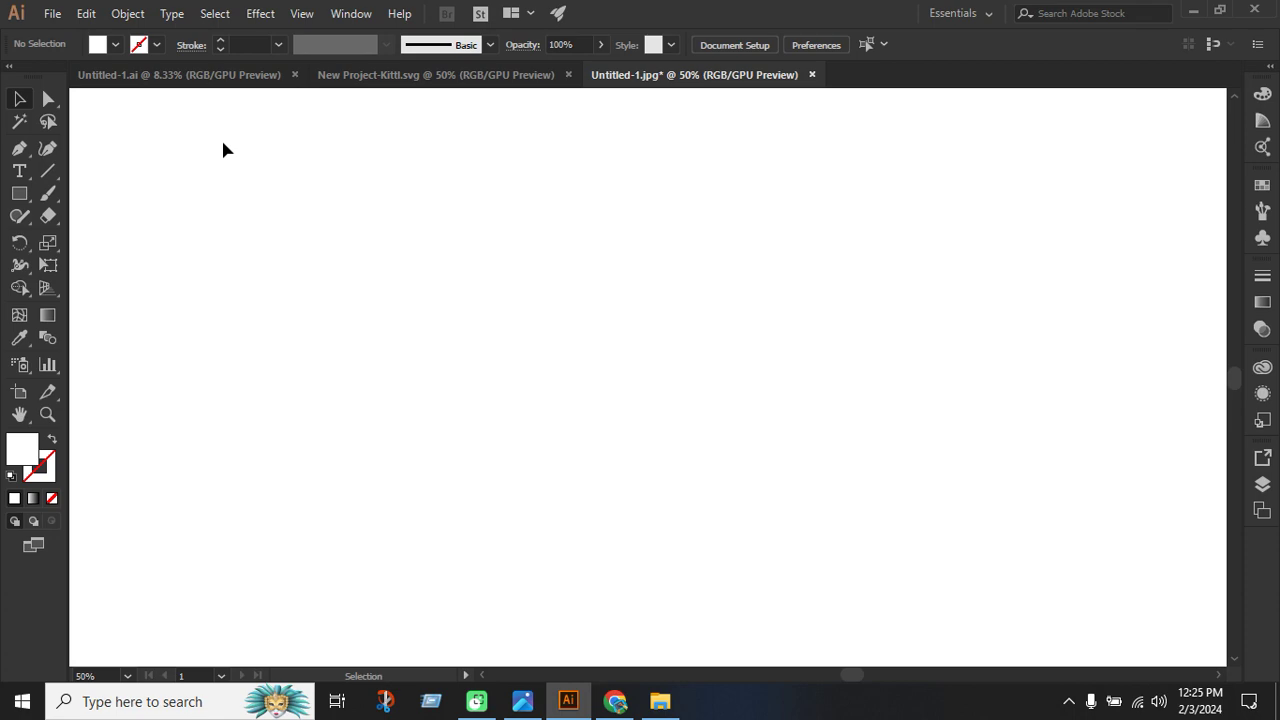
Start opening another file, go to Mockups > Best T-Shirt Mockup > All Free download, and display its contents as thumbnails.
left_click(53, 16)
left_click(65, 75)
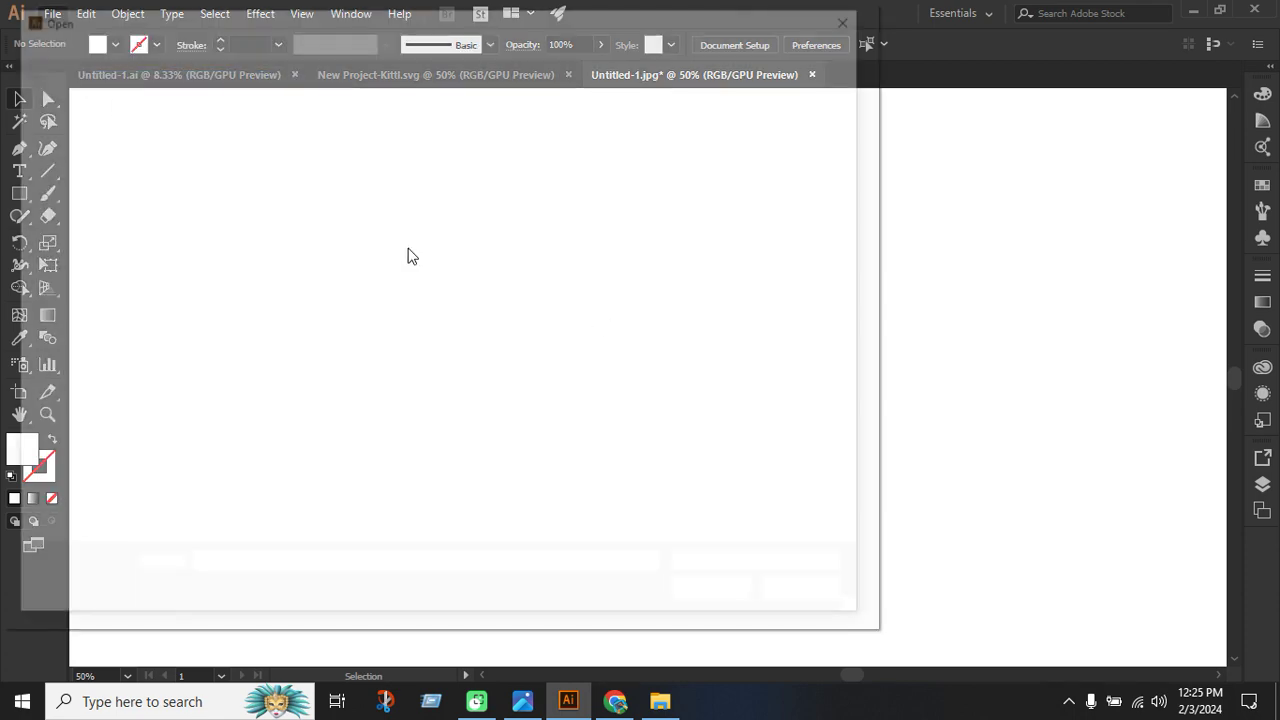
left_click(94, 48)
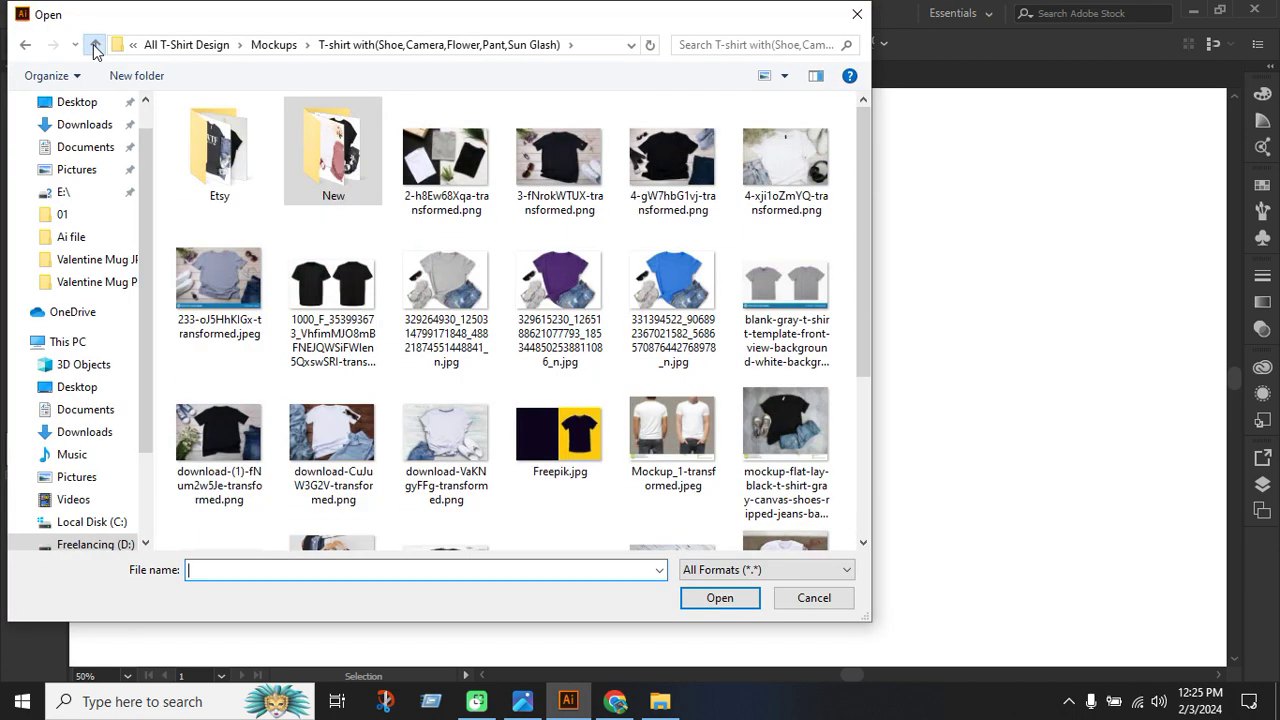
left_click(94, 48)
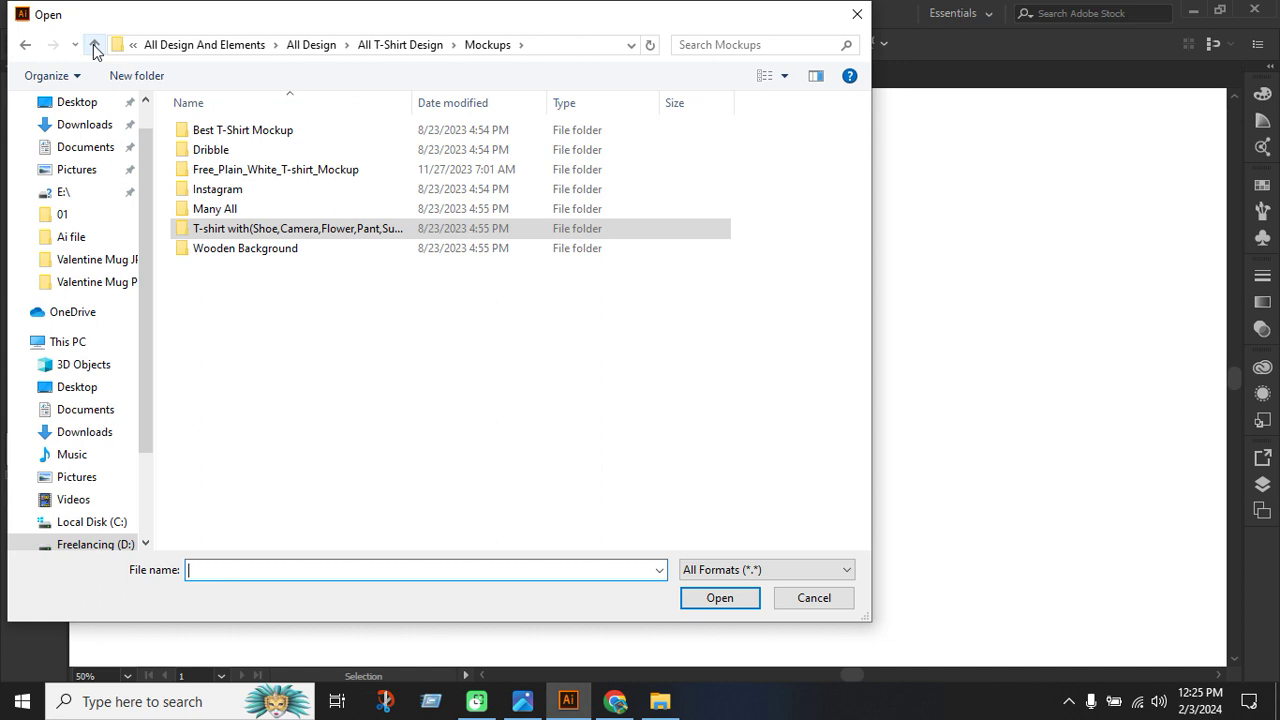
left_click(292, 135)
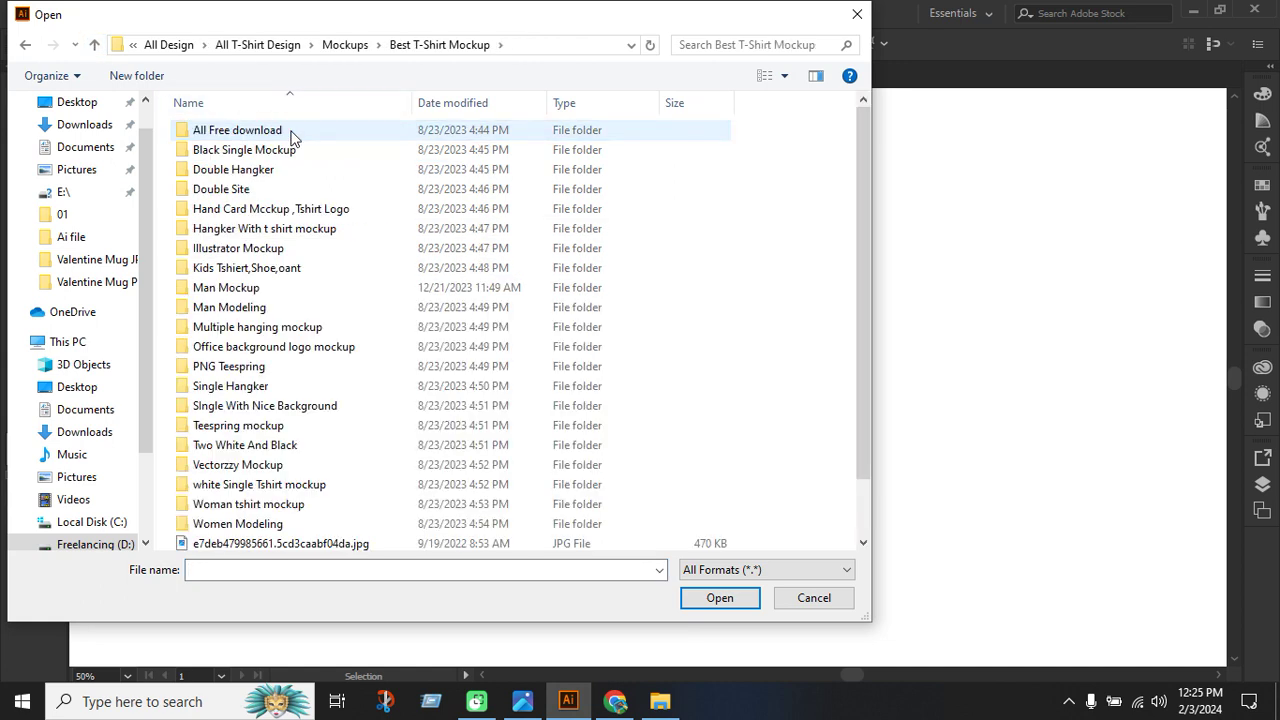
double_click(293, 137)
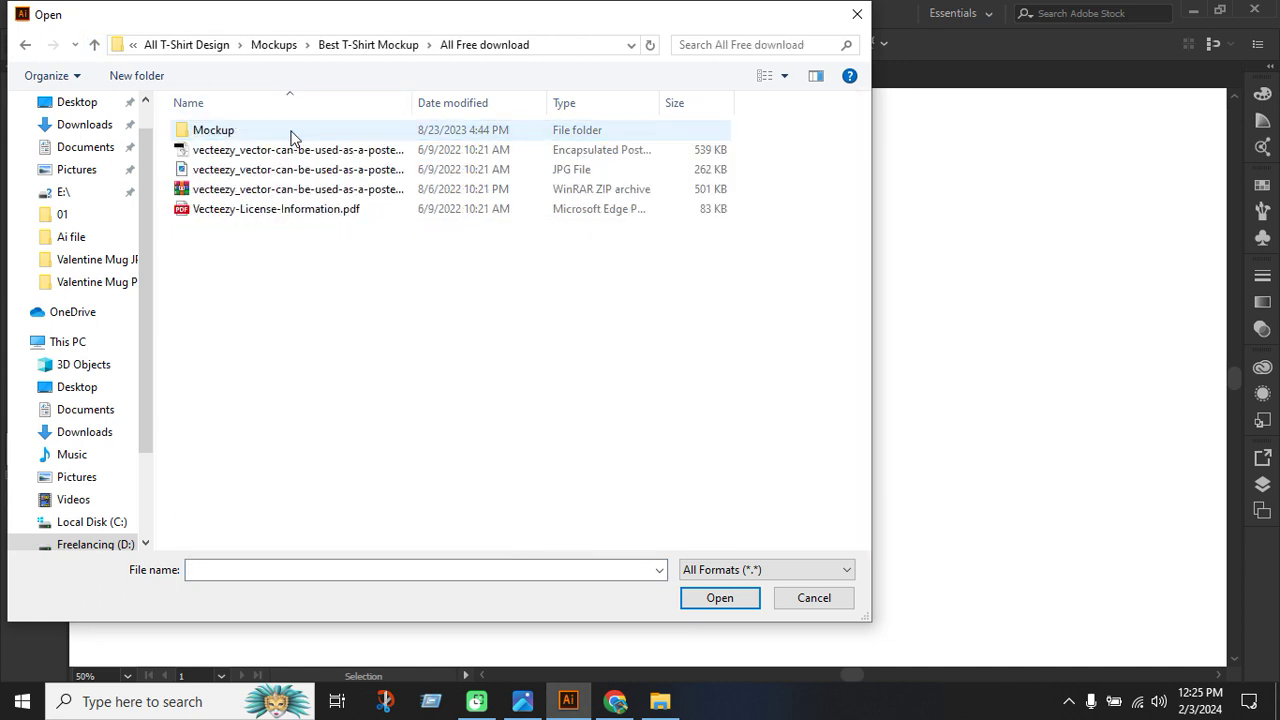
right_click(266, 285)
mouse_move(323, 289)
left_click(490, 313)
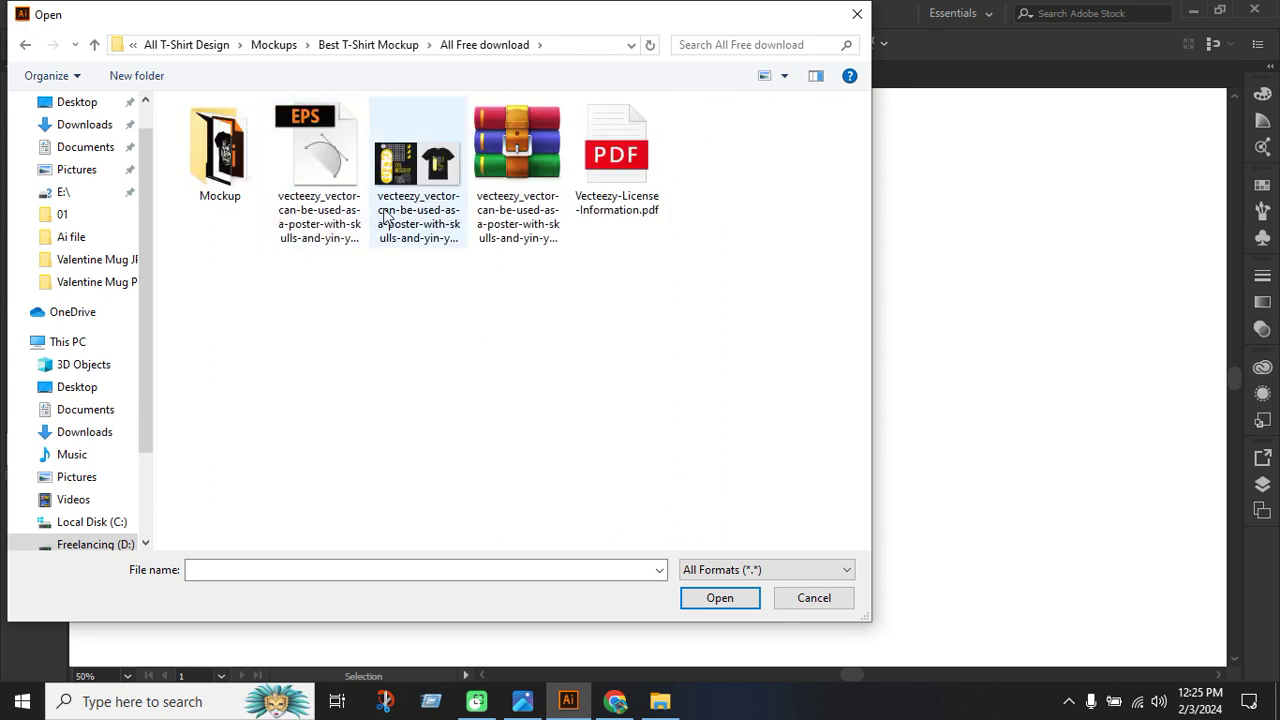
Open the mockup T-shirt 05.ai from the Mockup folder, accepting that its embedded color profile is discarded.
double_click(258, 172)
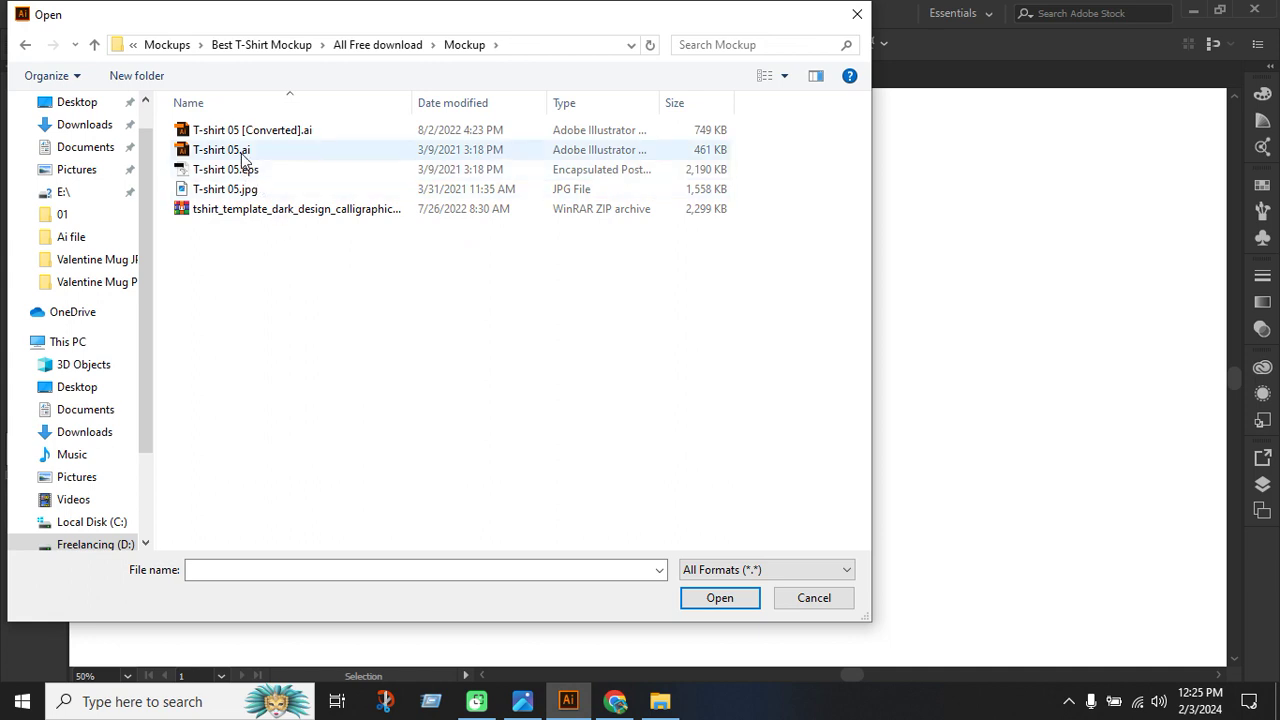
right_click(248, 283)
mouse_move(350, 300)
left_click(491, 313)
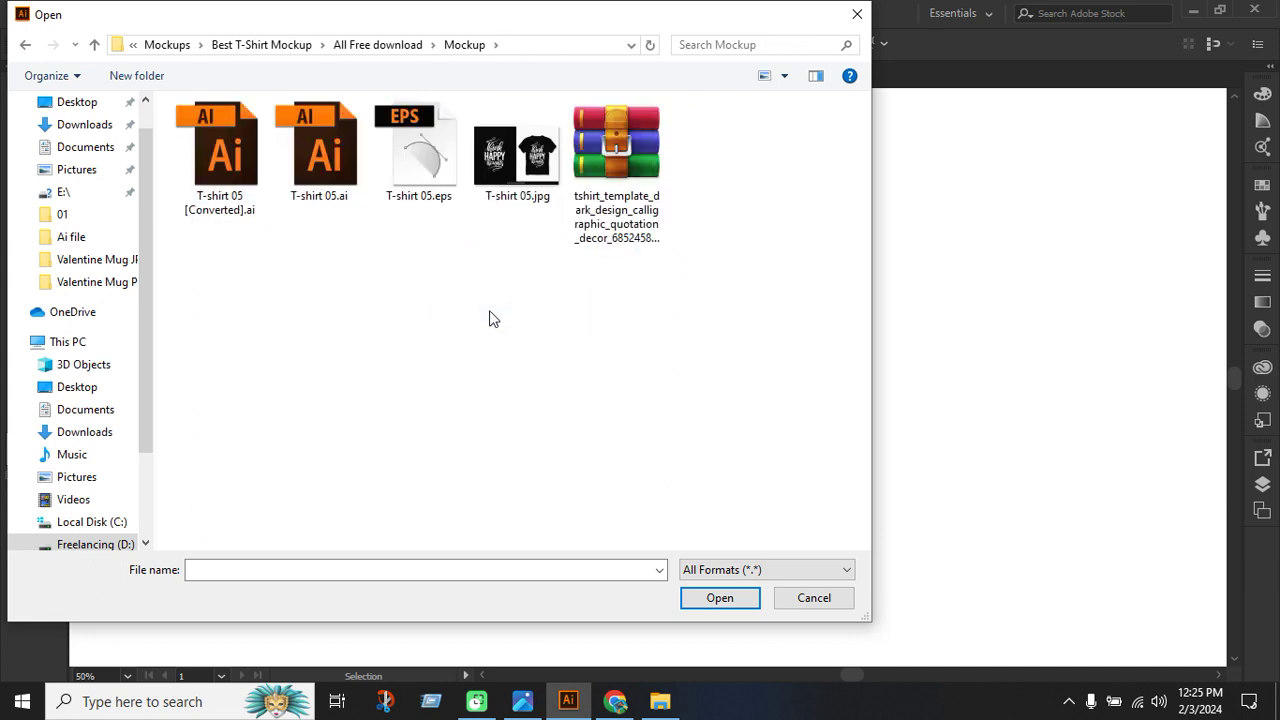
left_click(329, 199)
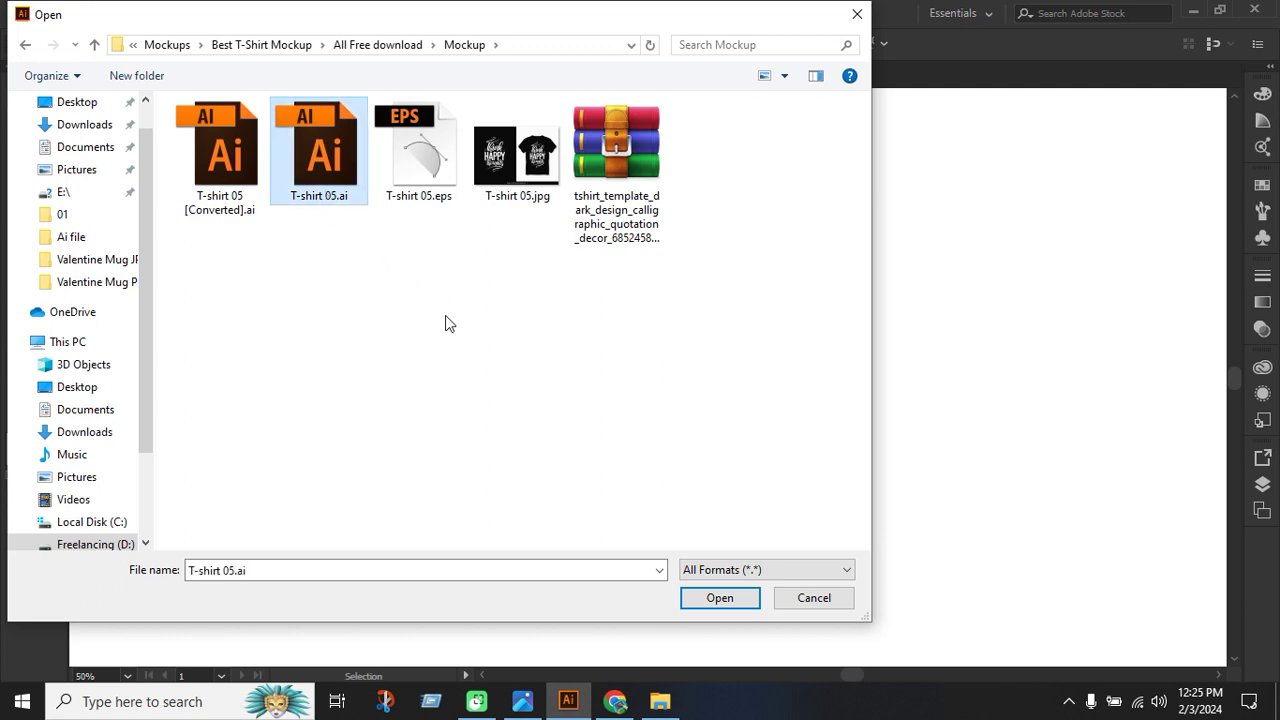
left_click(735, 605)
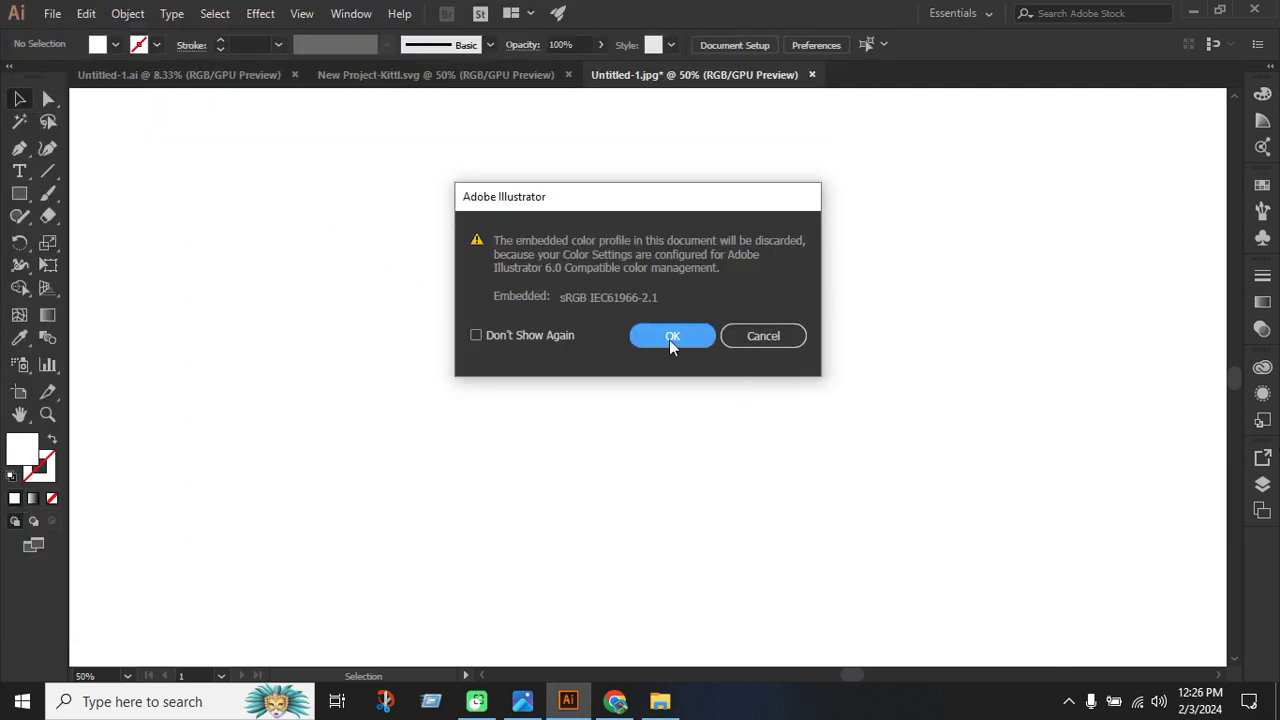
left_click(665, 342)
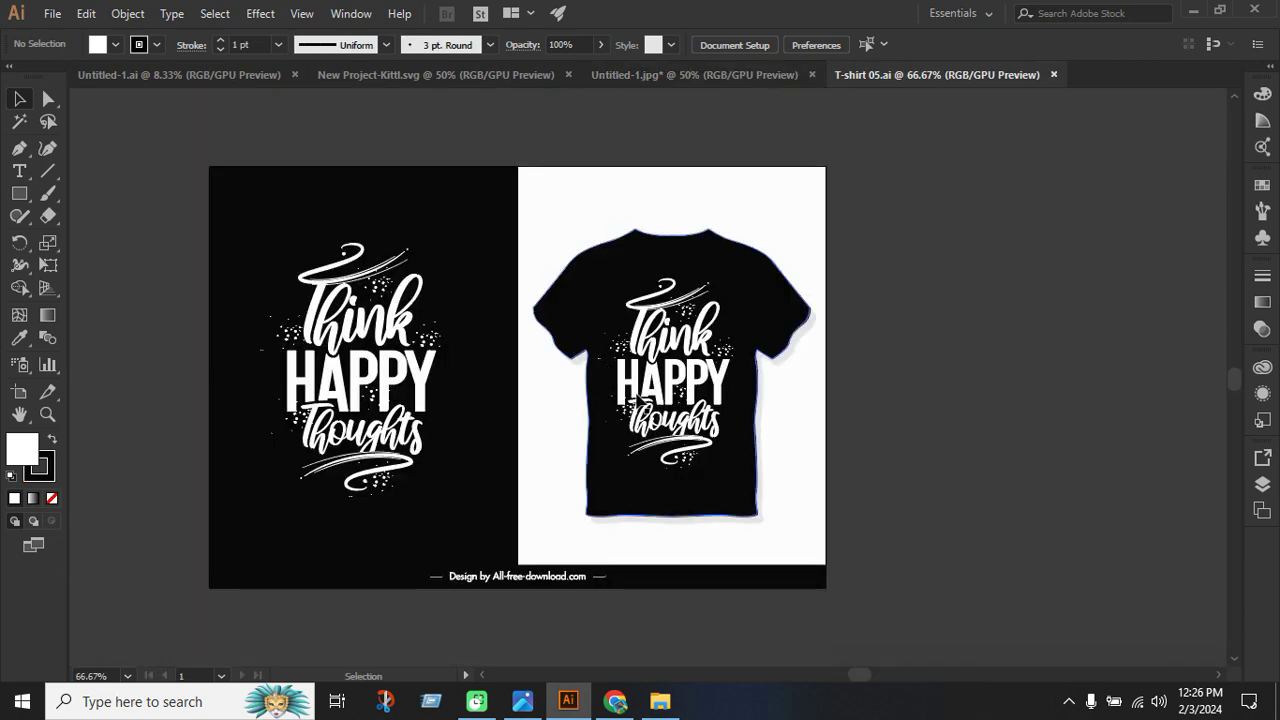
Ungroup the mockup artwork and delete both "Think HAPPY Thoughts" designs and the "Design by All-free-download.com" credit line.
left_click(672, 395)
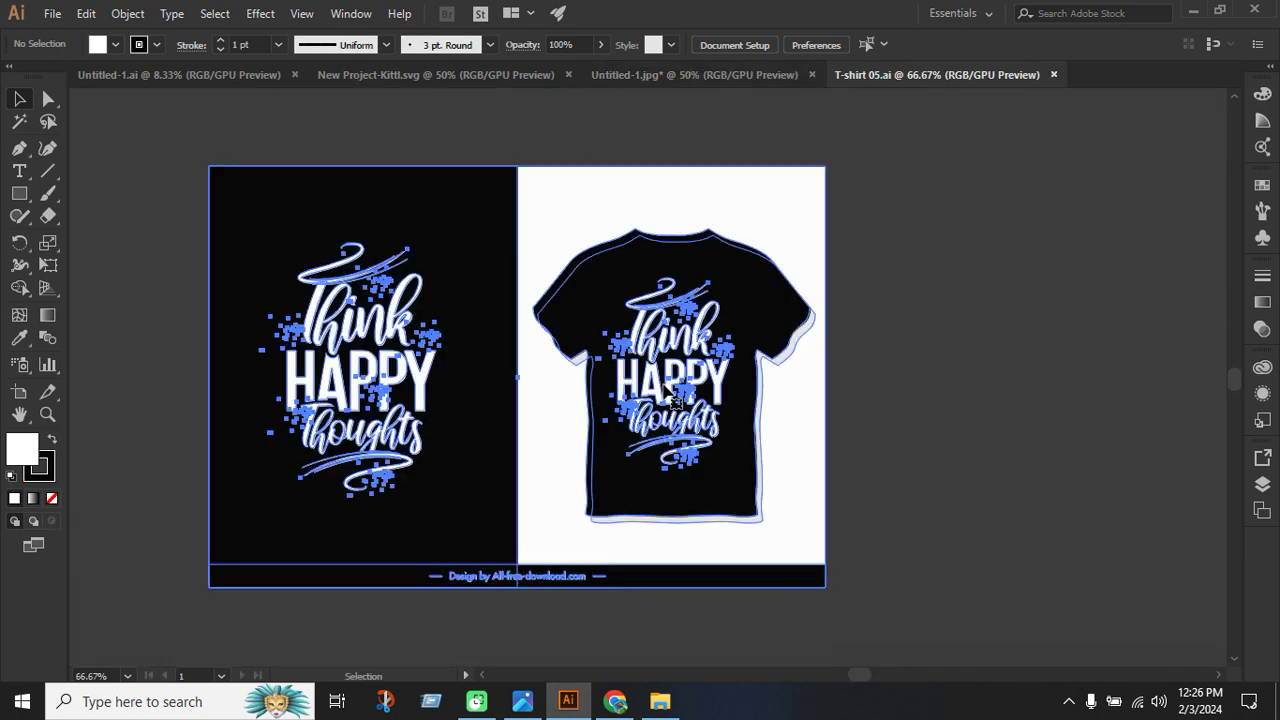
right_click(668, 392)
left_click(716, 517)
left_click(929, 514)
left_click(708, 383)
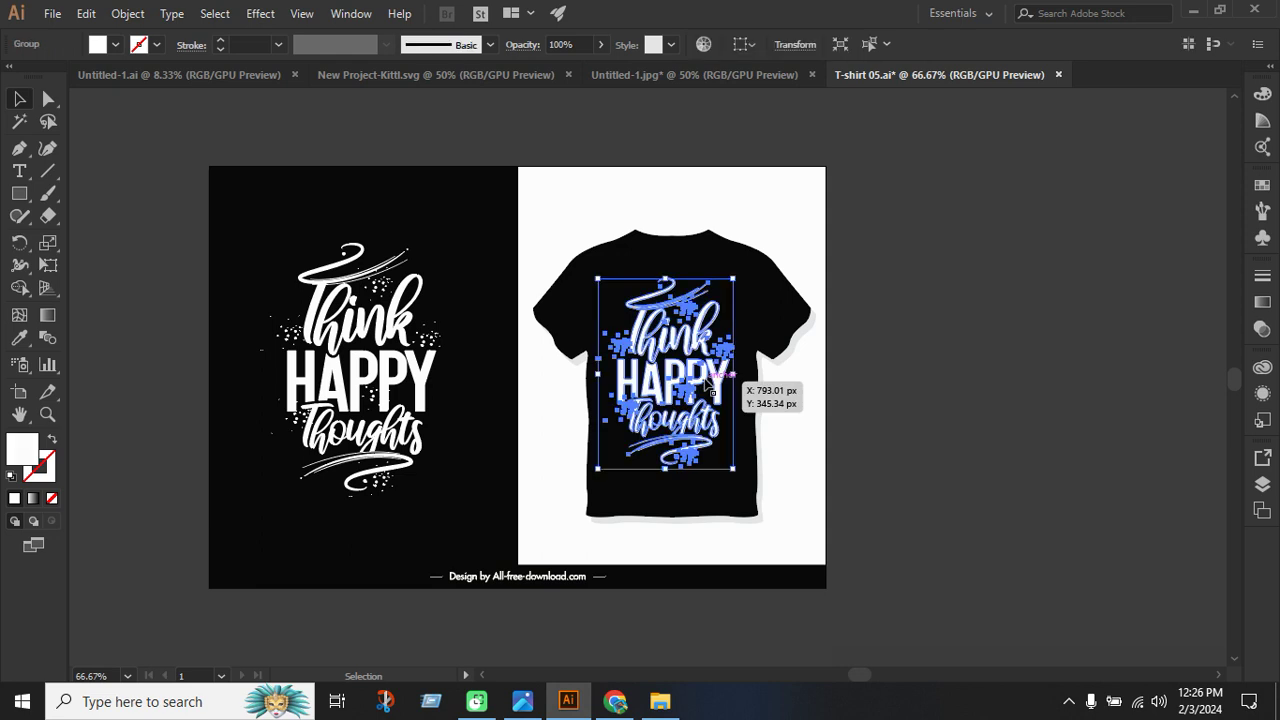
key("Delete")
left_click(425, 252)
key("Delete")
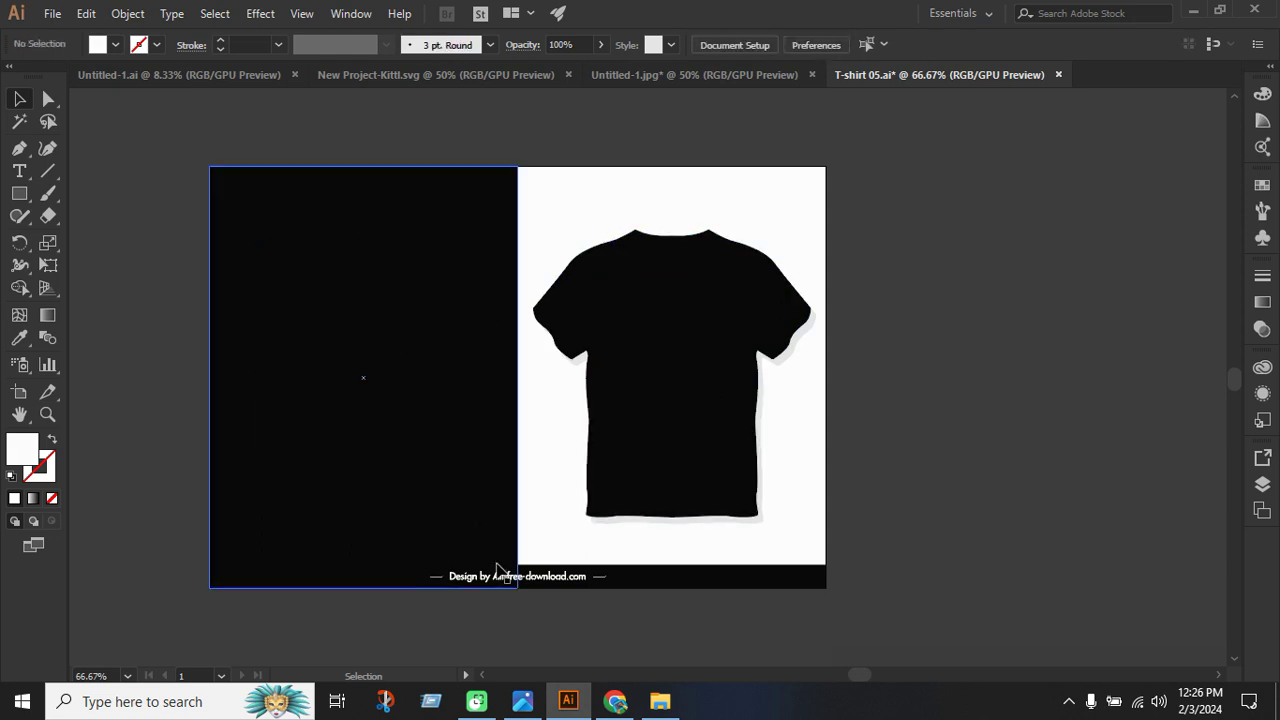
left_click(497, 574)
key("Delete")
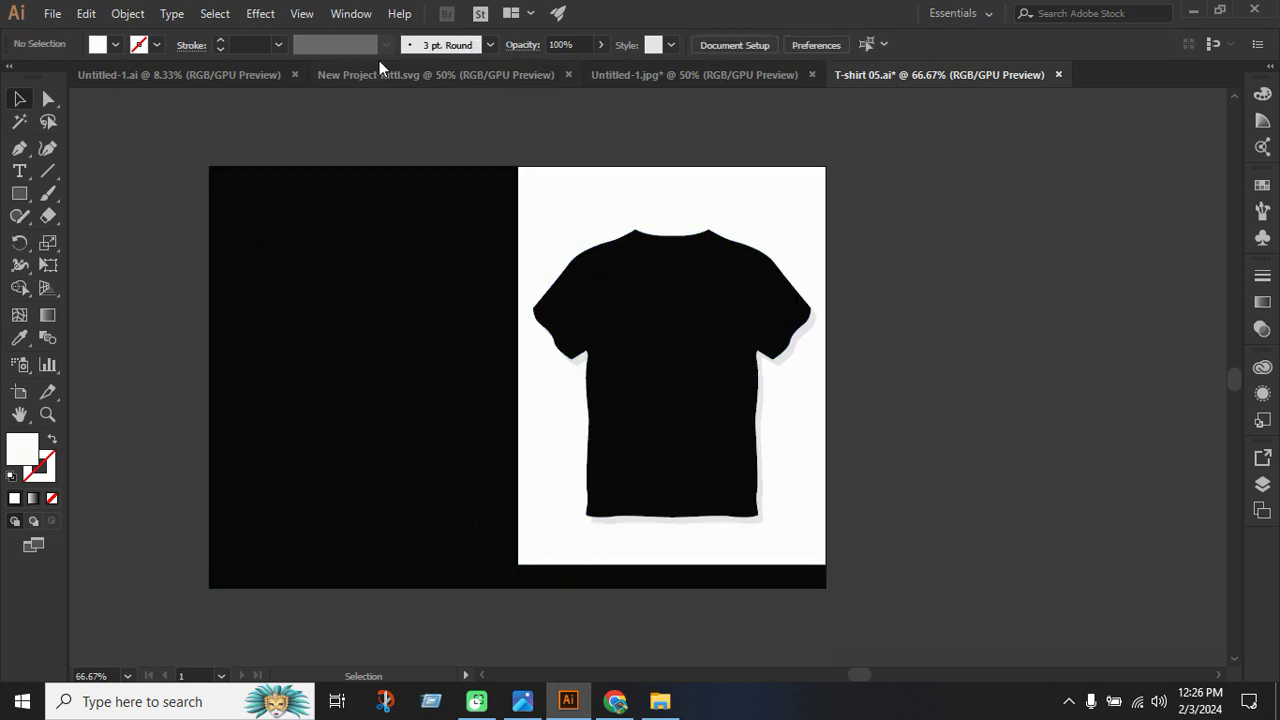
Bring the red "Love me, love my cat" design from Untitled-1.ai into the T-shirt 05.ai document.
left_click(243, 80)
left_click(608, 380)
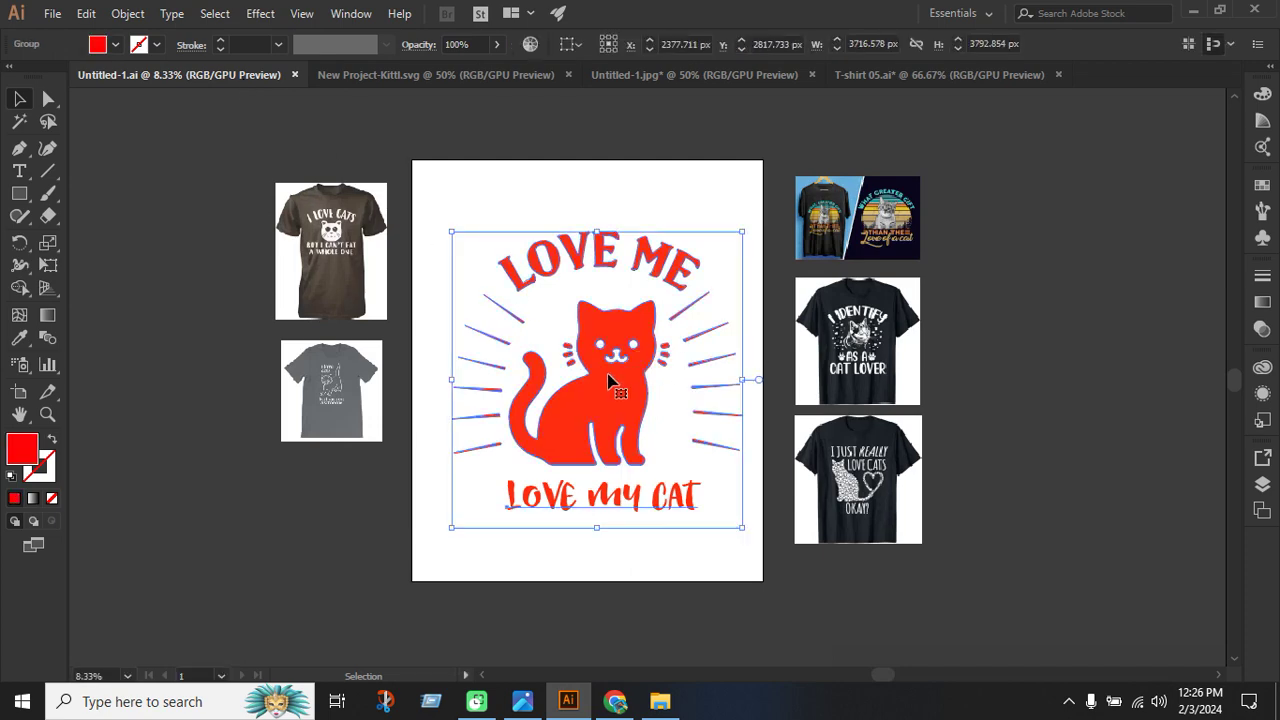
left_click_drag(608, 380, 680, 386)
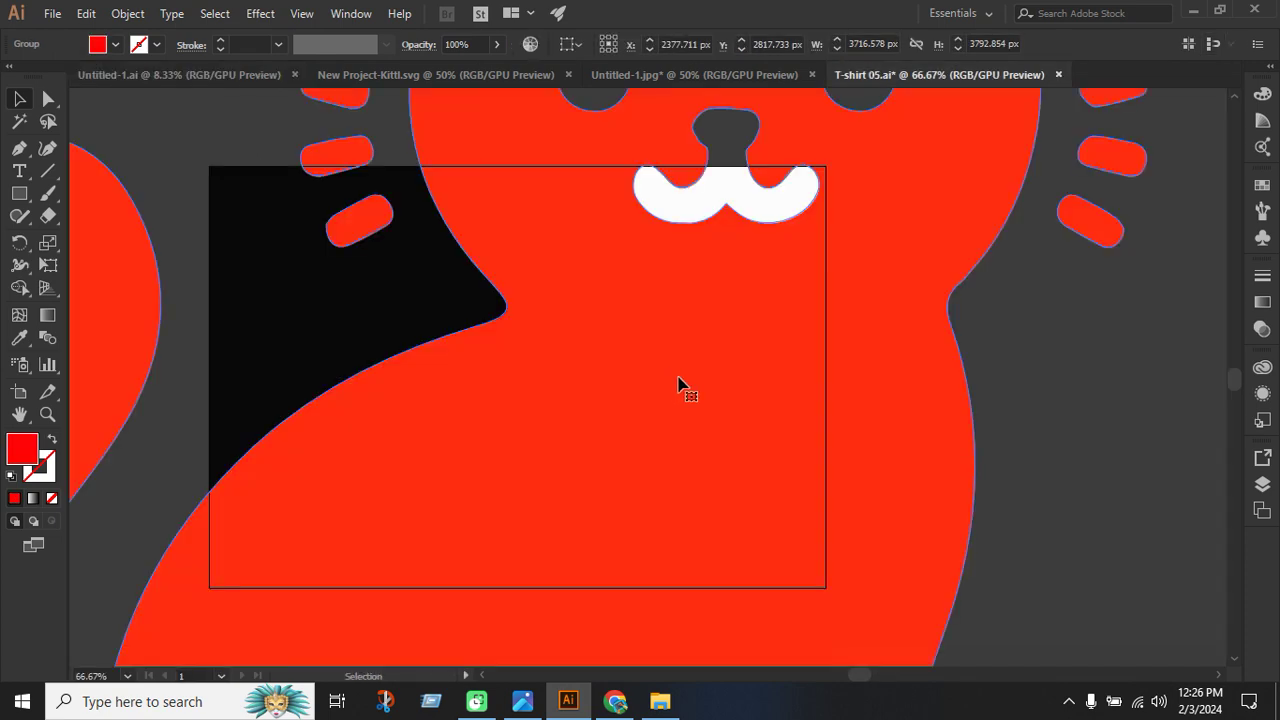
Scale the oversized cat design down proportionally to about 290 × 296 px.
key("ctrl+minus")
key("ctrl+minus")
key("ctrl+minus")
key("ctrl+minus")
key("ctrl+minus")
key("ctrl+minus")
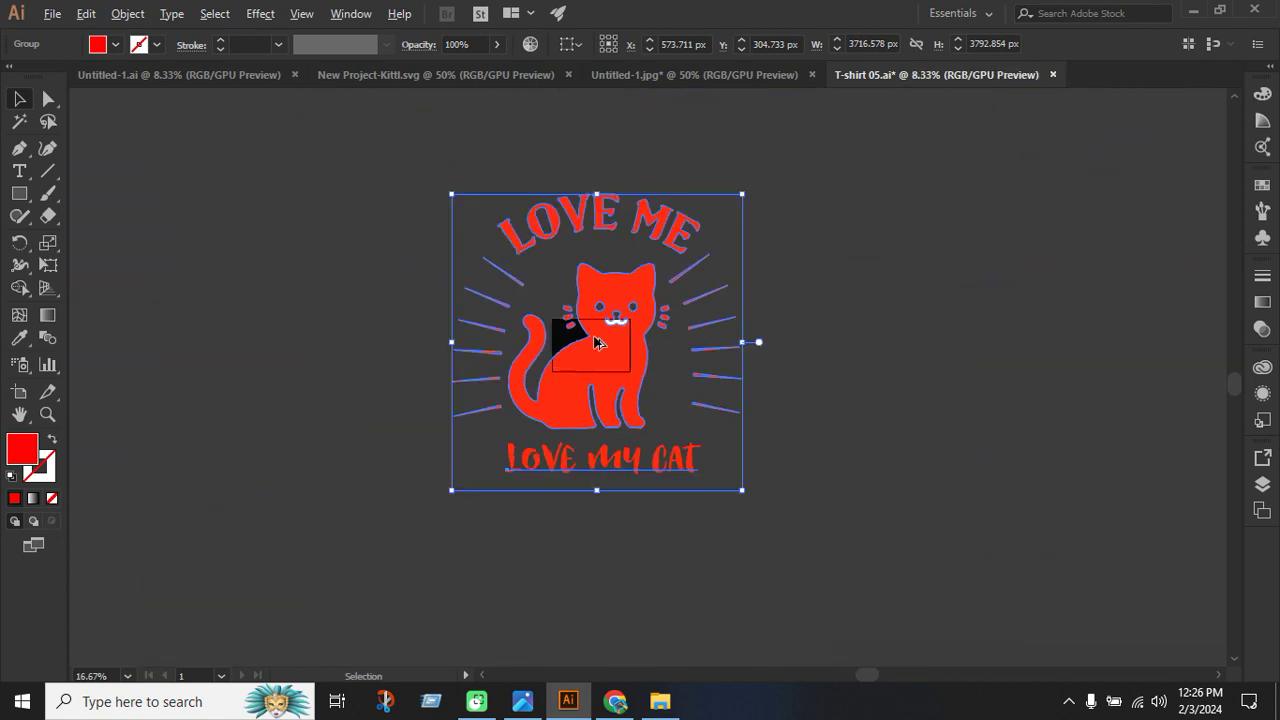
left_click_drag(741, 195, 622, 332)
left_click(780, 446)
scroll(609, 360, "up", 6)
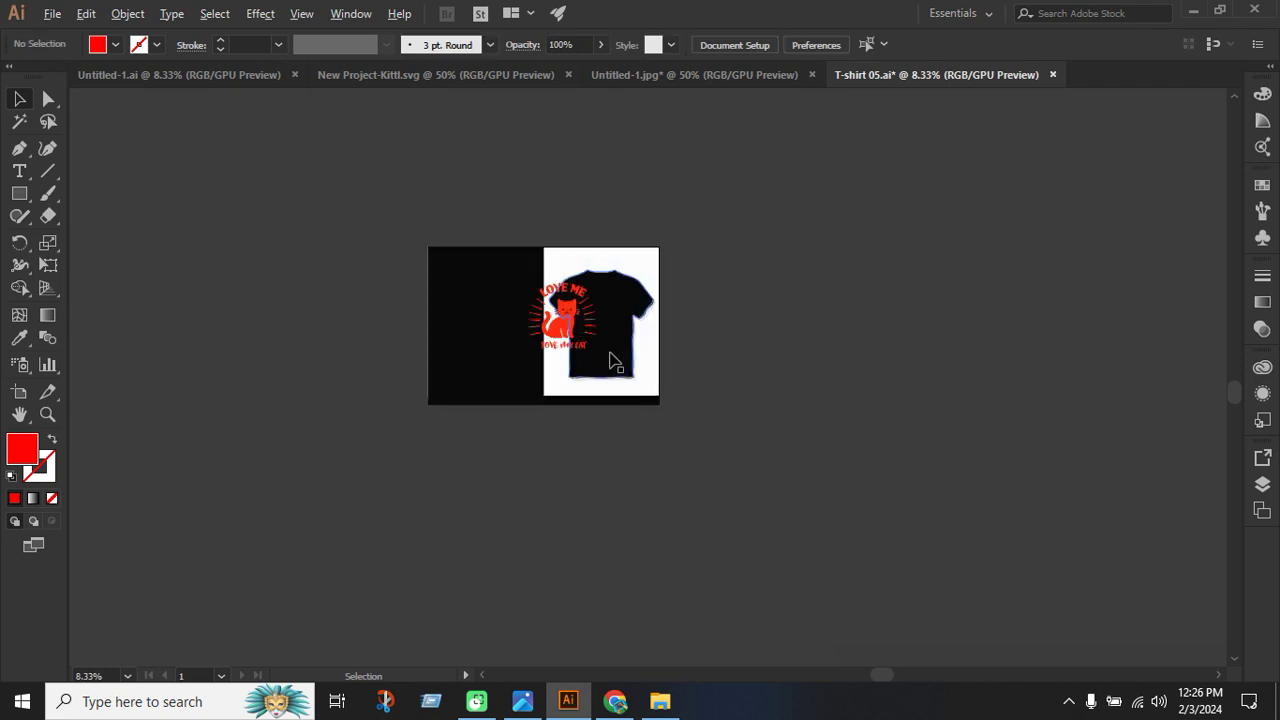
Place the cat design on the chest of the black T-shirt and reduce it to about 186 × 190 px.
left_click_drag(533, 293, 637, 302)
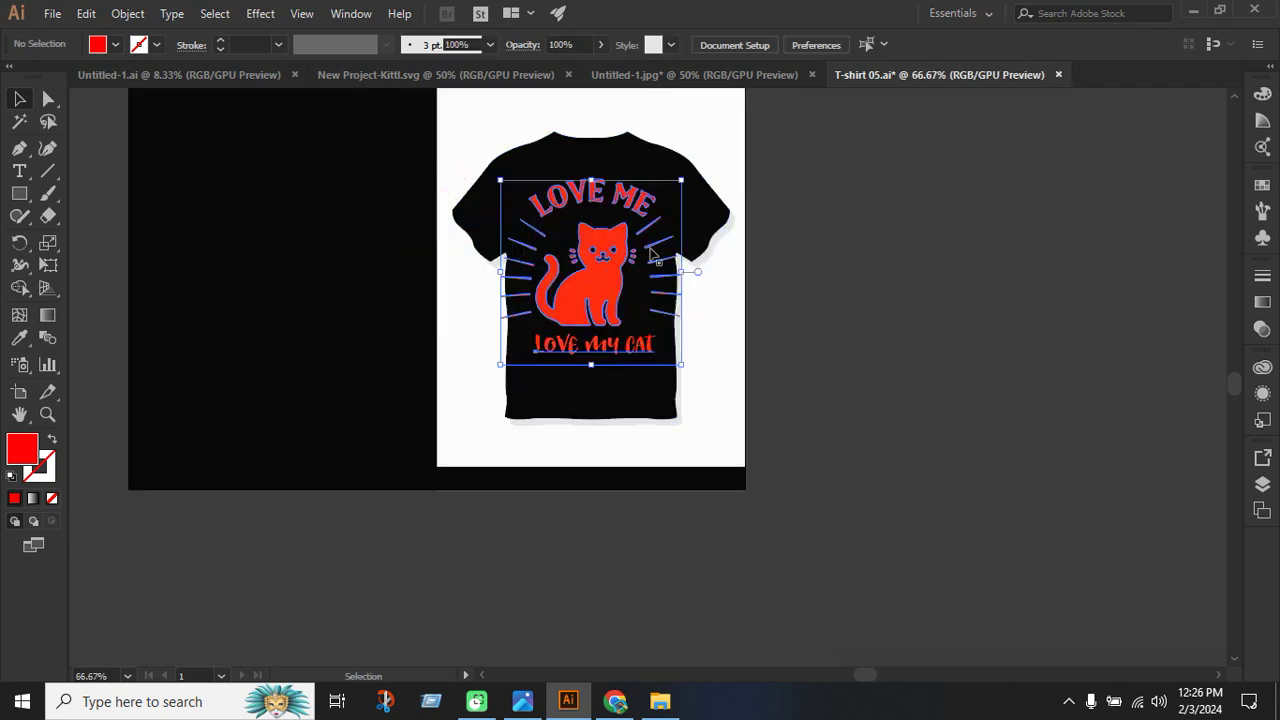
left_click_drag(673, 182, 657, 206)
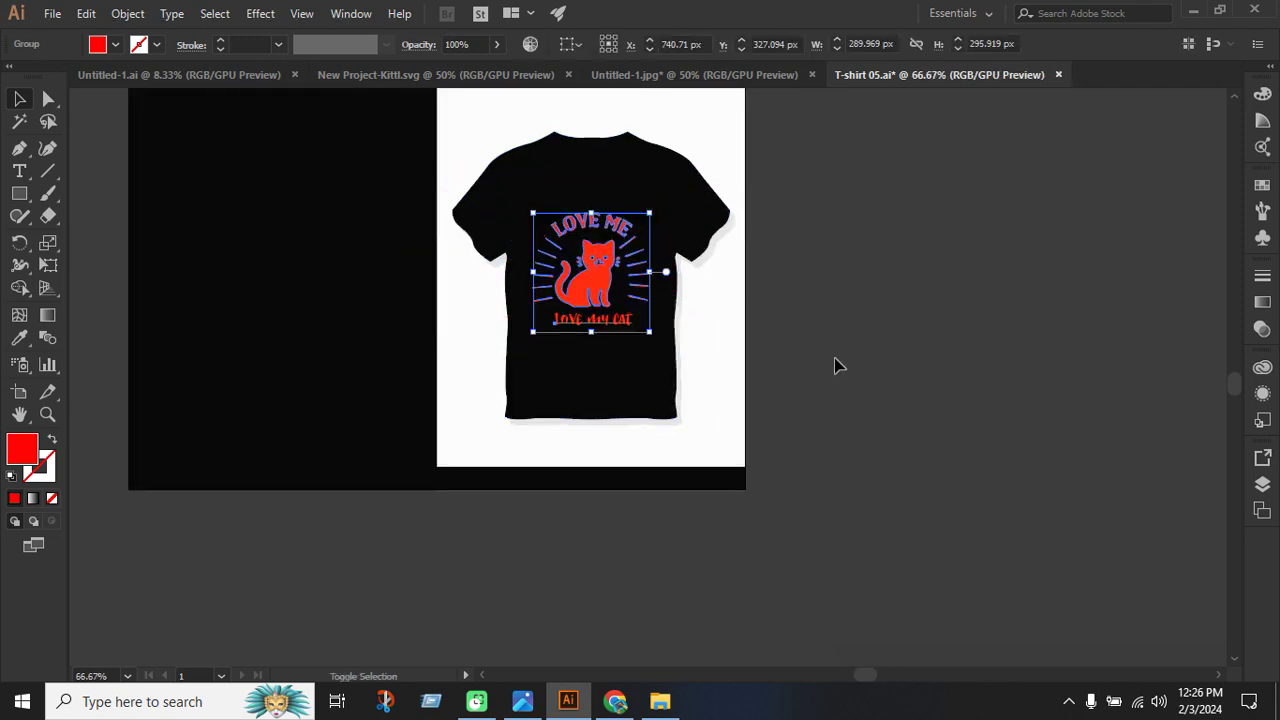
left_click(834, 363)
scroll(597, 297, "up", 2)
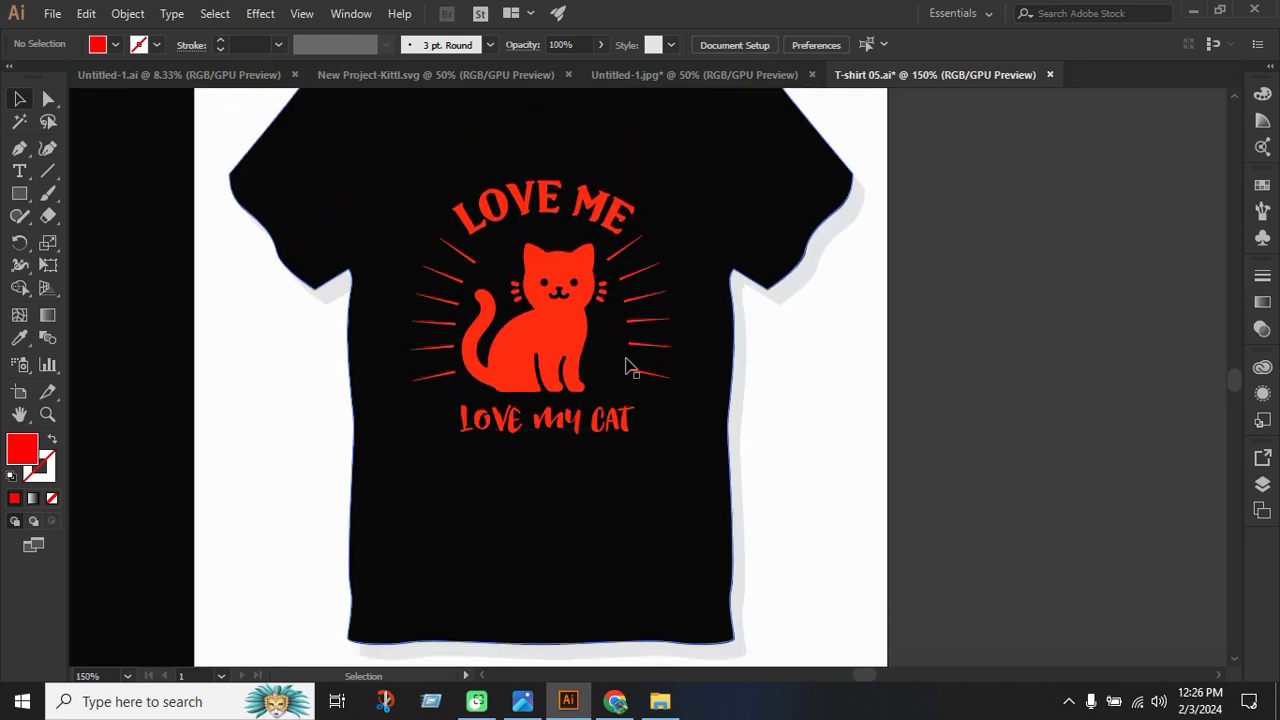
Duplicate the cat design onto the empty black panel beside the T-shirt and enlarge the copy.
key("ctrl+1")
left_click_drag(570, 350, 680, 262)
key("ctrl+z")
scroll(973, 337, "down", 2)
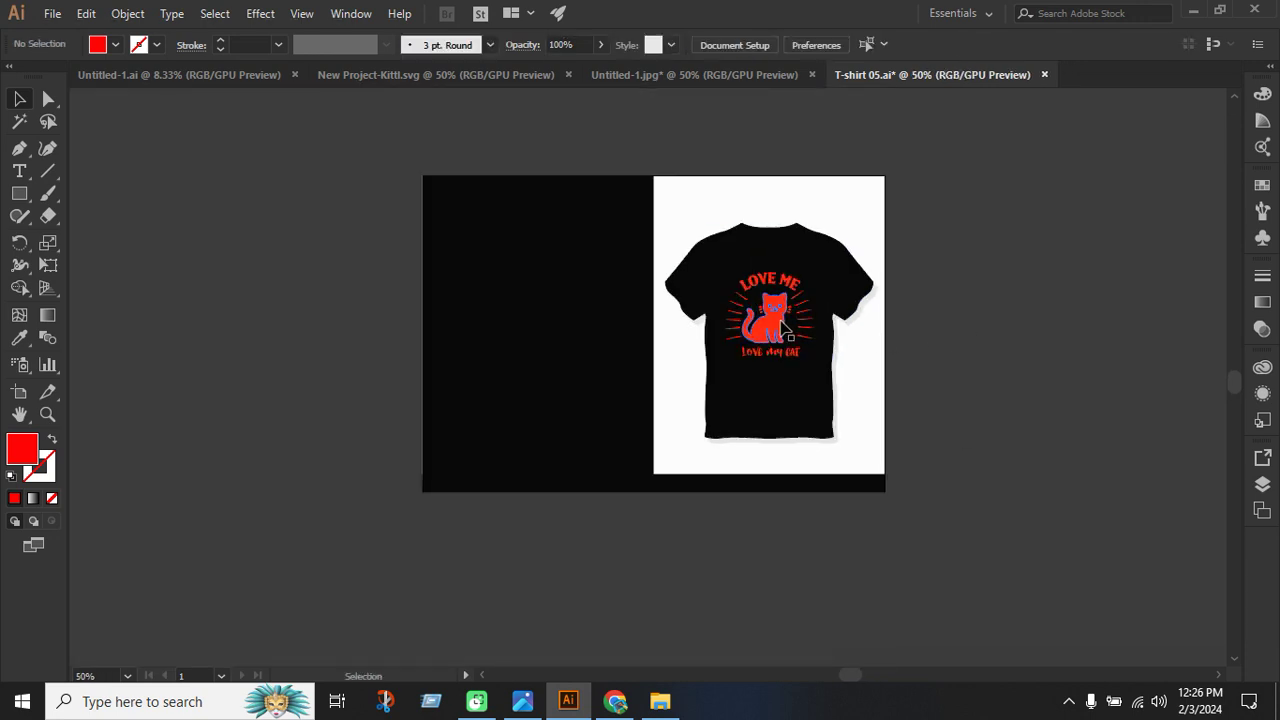
left_click_drag(817, 292, 615, 252)
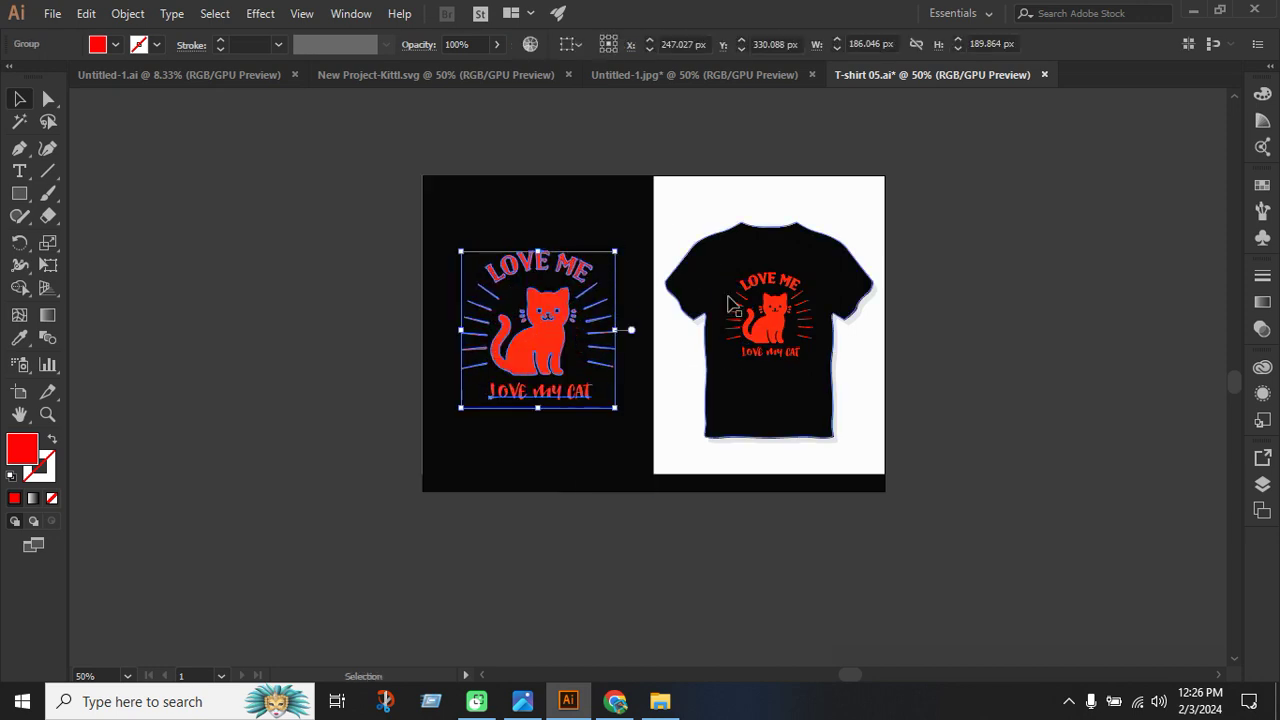
Change the fill of the cat design on the T-shirt to white.
left_click(775, 322)
left_click(116, 44)
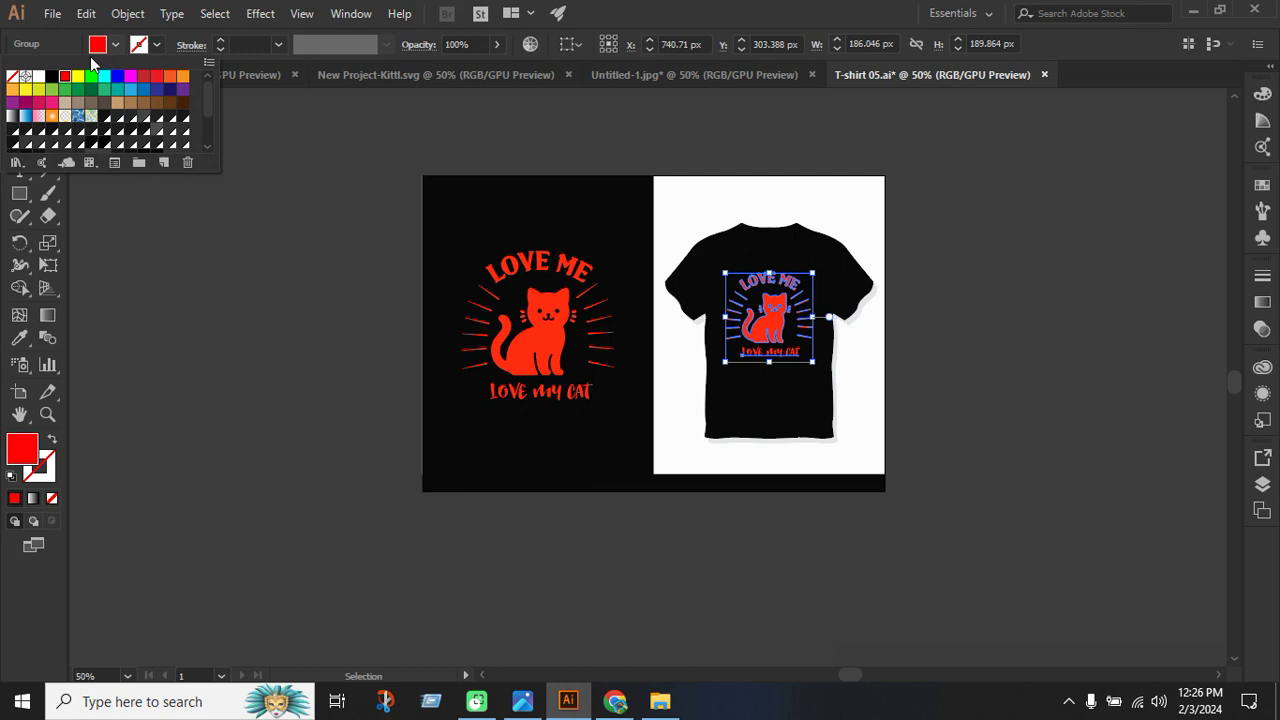
left_click(37, 80)
left_click(1040, 433)
left_click(1040, 433)
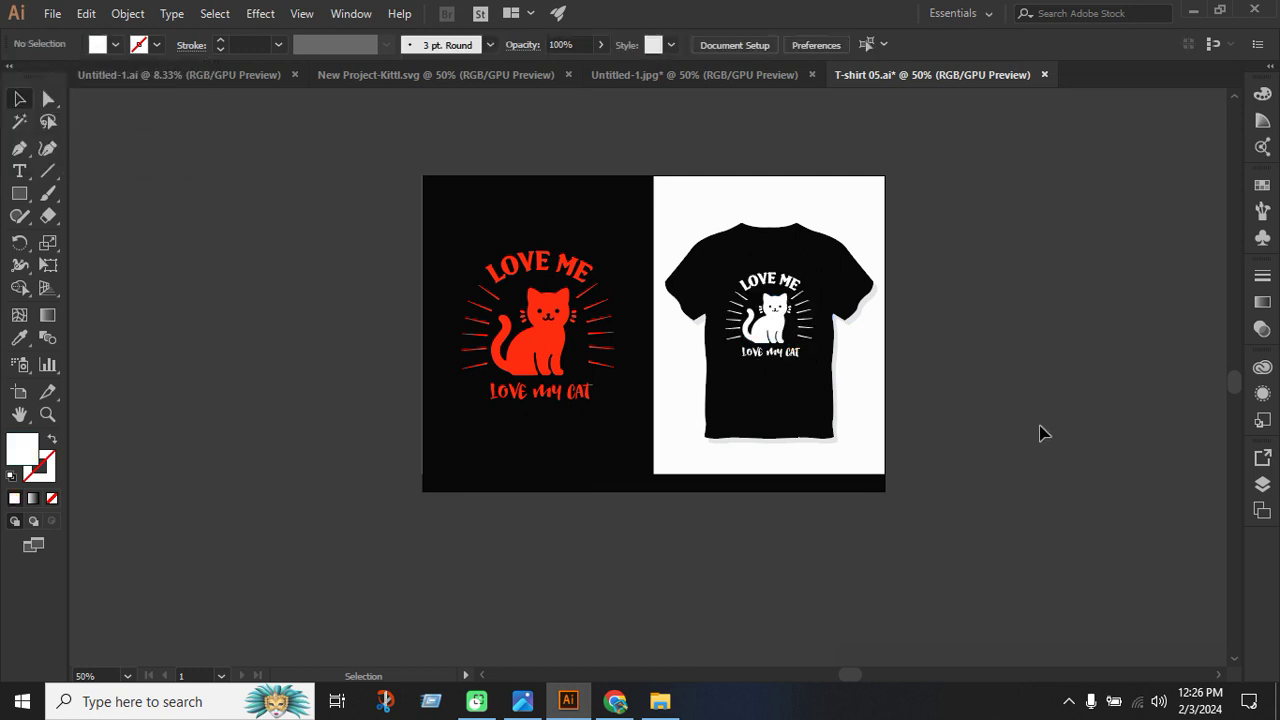
Shrink the white cat design slightly and nudge it a little higher on the T-shirt's chest.
scroll(785, 320, "up", 2)
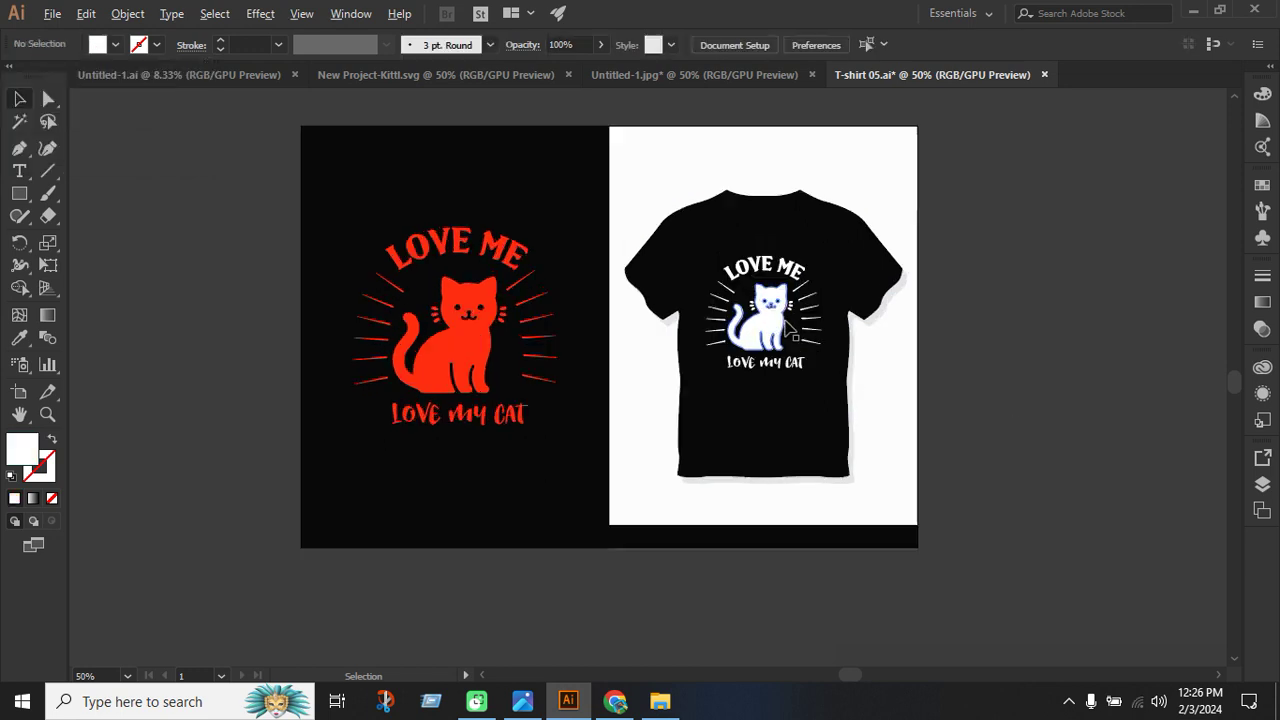
left_click(833, 236)
left_click_drag(834, 231, 830, 235)
left_click_drag(763, 324, 763, 318)
left_click(991, 400)
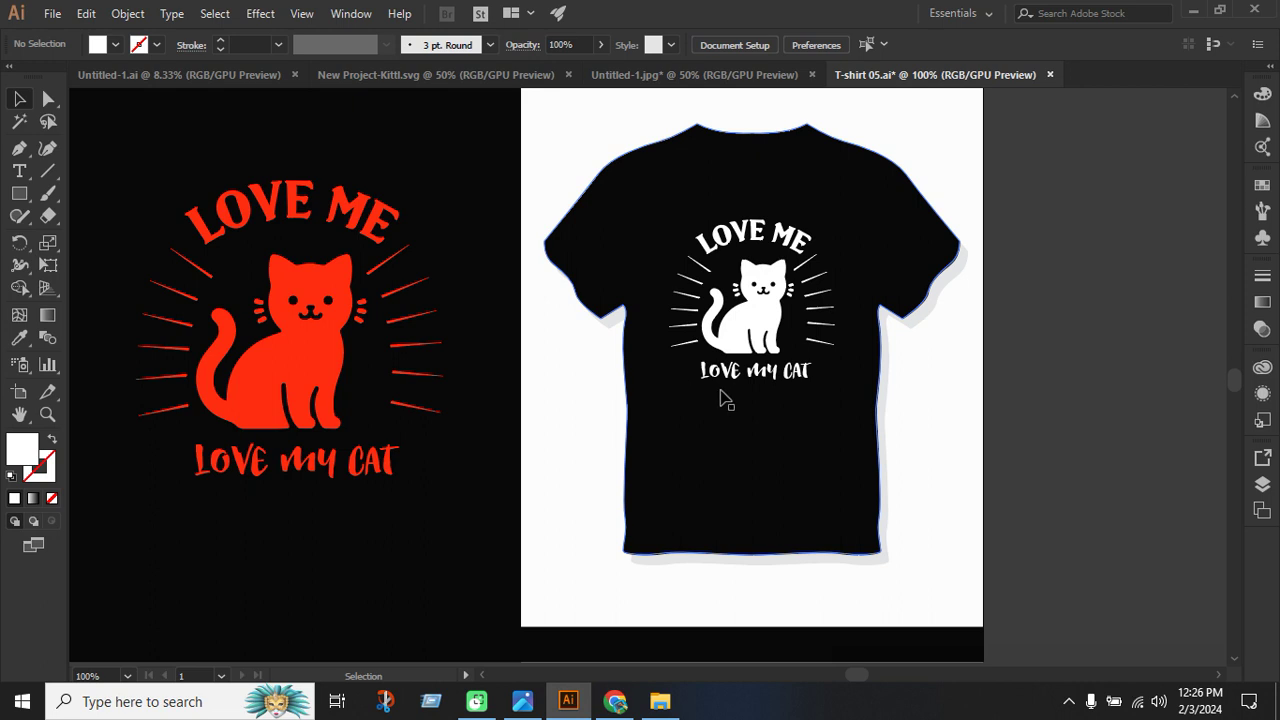
Center the red cat design on the black panel and enlarge it to about 352 × 359 px, keeping its red fill.
scroll(411, 340, "down", 1, "alt")
left_click(380, 320)
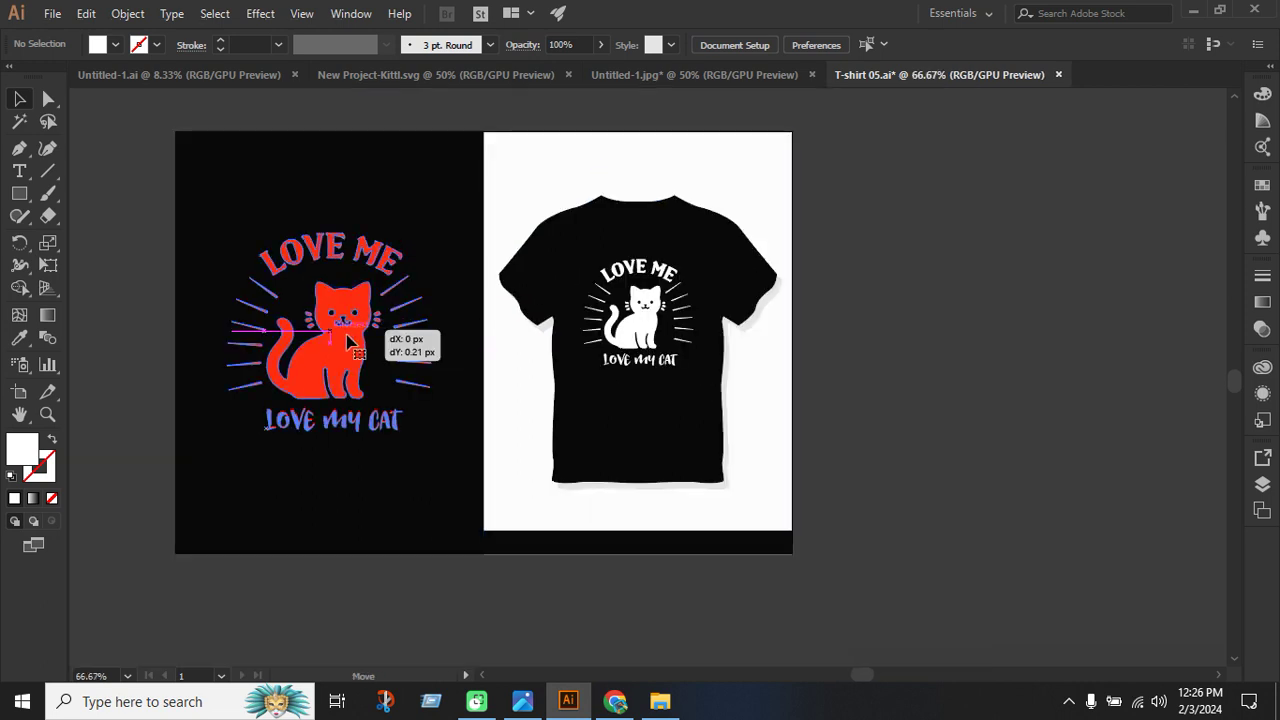
left_click_drag(432, 233, 433, 240)
left_click(114, 45)
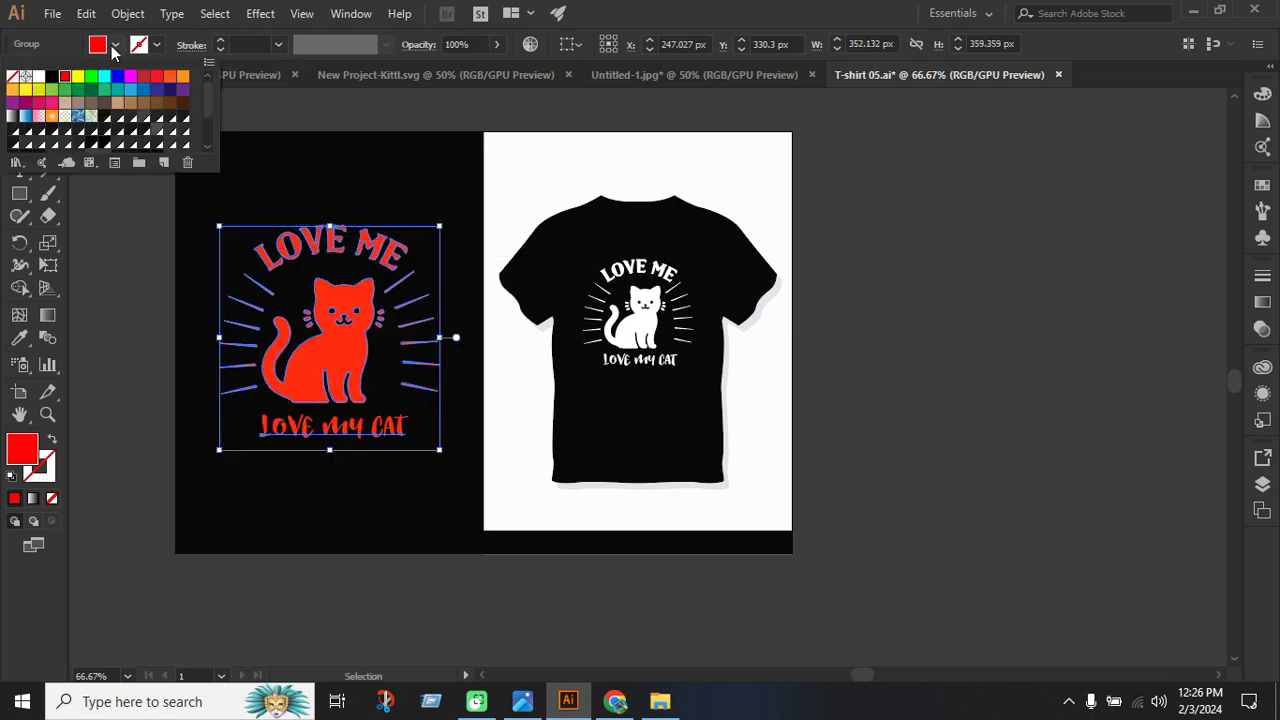
left_click(978, 458)
left_click(978, 425)
scroll(884, 380, "down", 1, "alt")
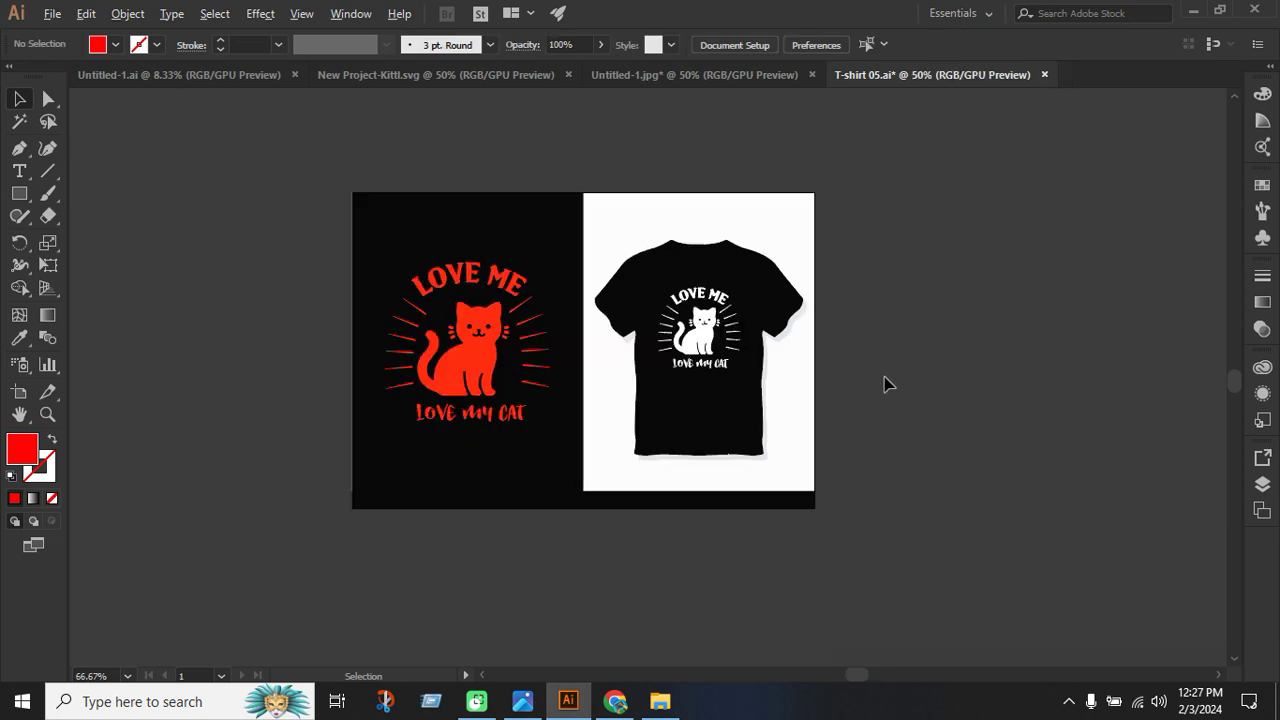
Start an Export for Screens of the artboard and set its format to JPG 100.
left_click(52, 18)
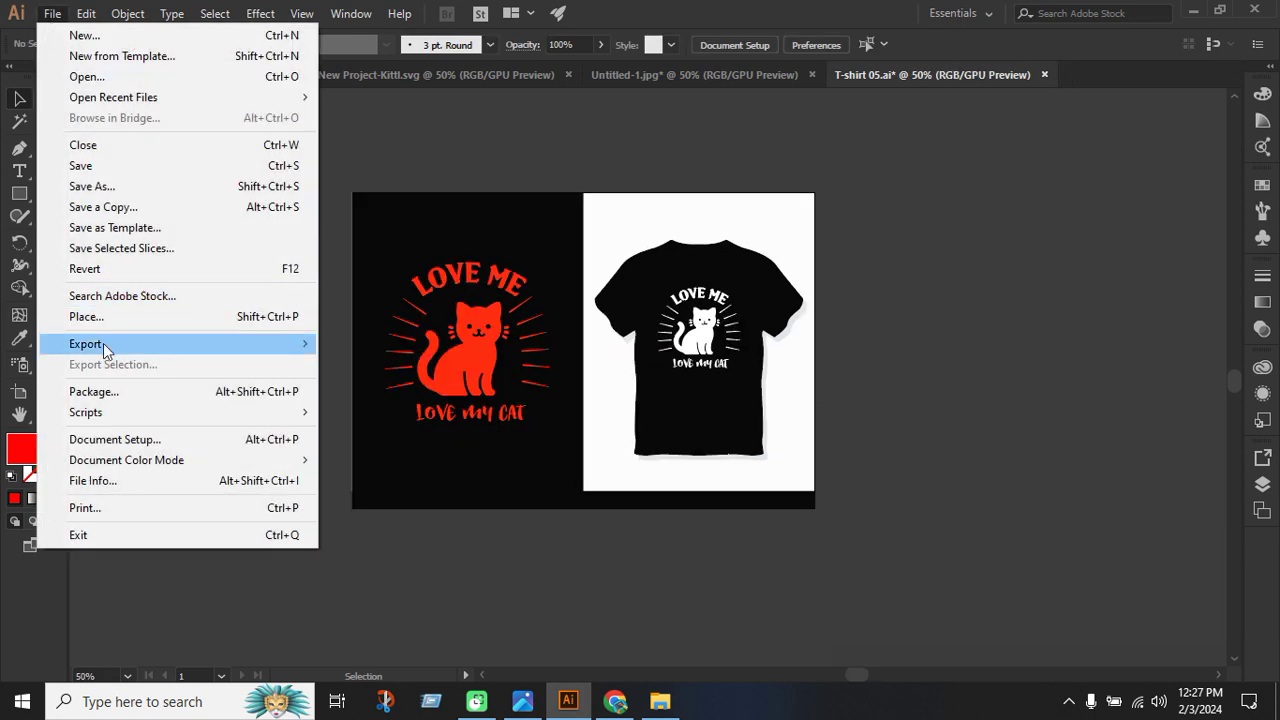
mouse_move(107, 350)
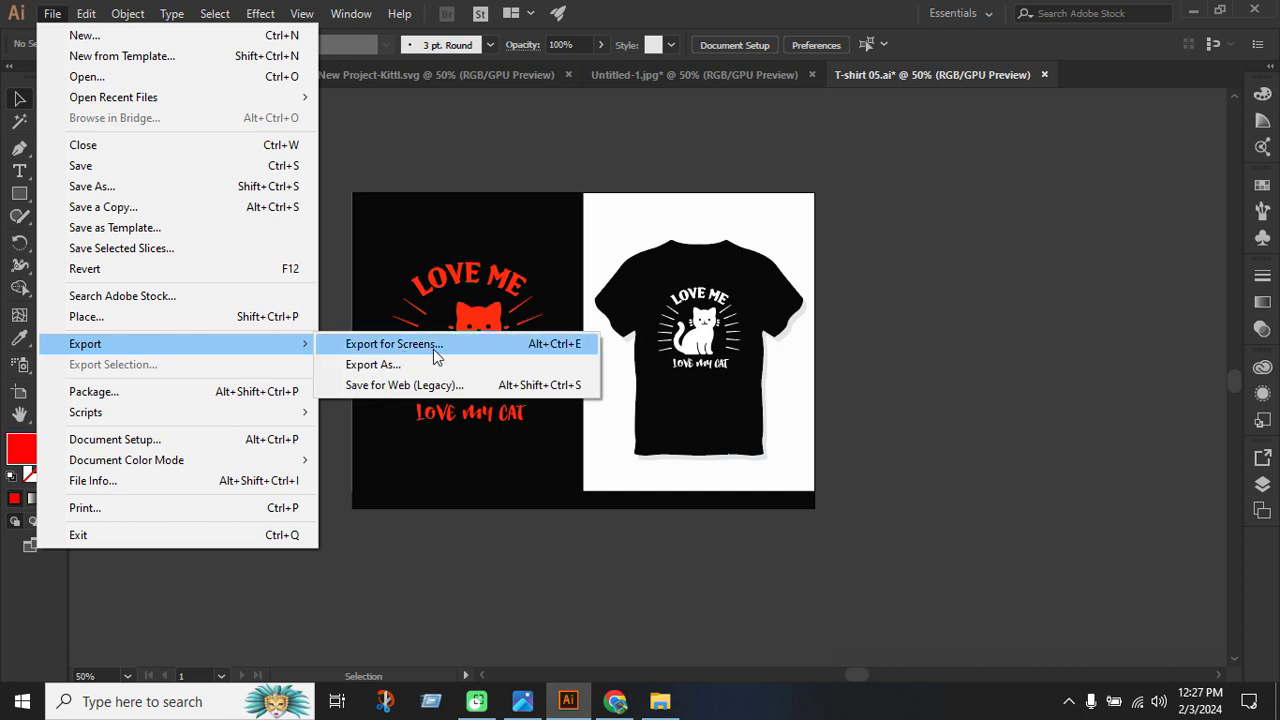
left_click(434, 351)
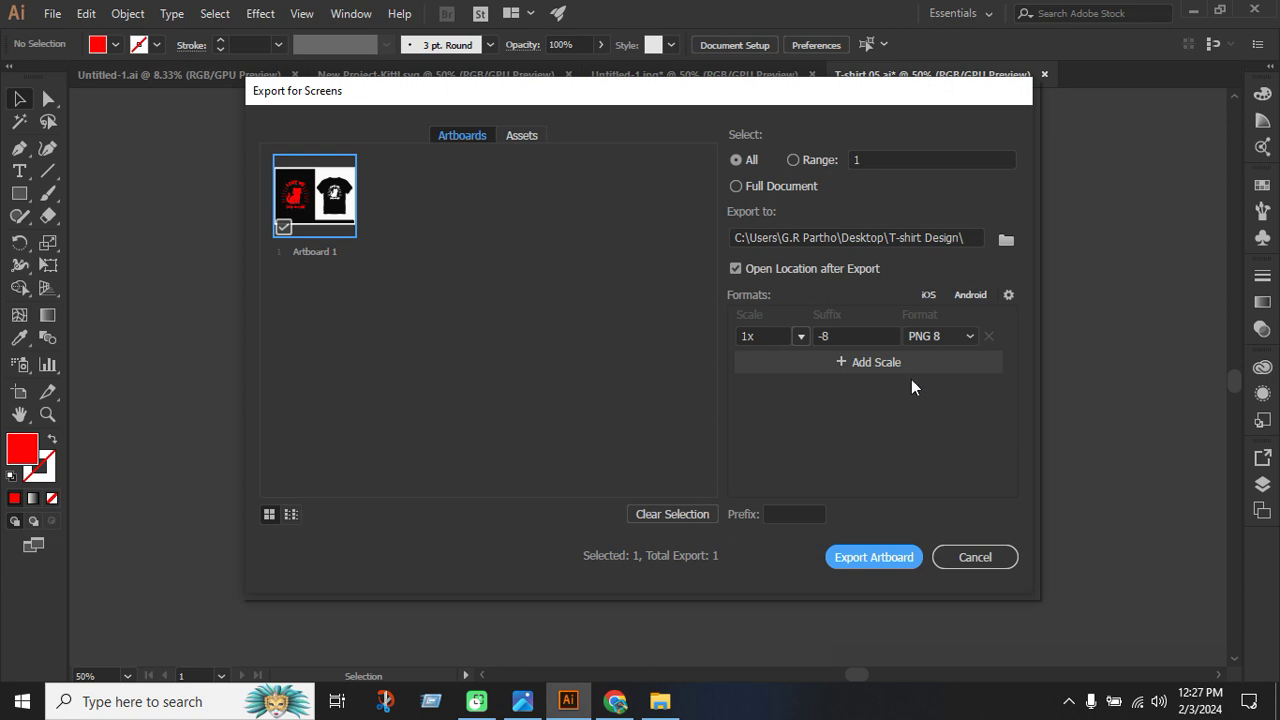
left_click(966, 337)
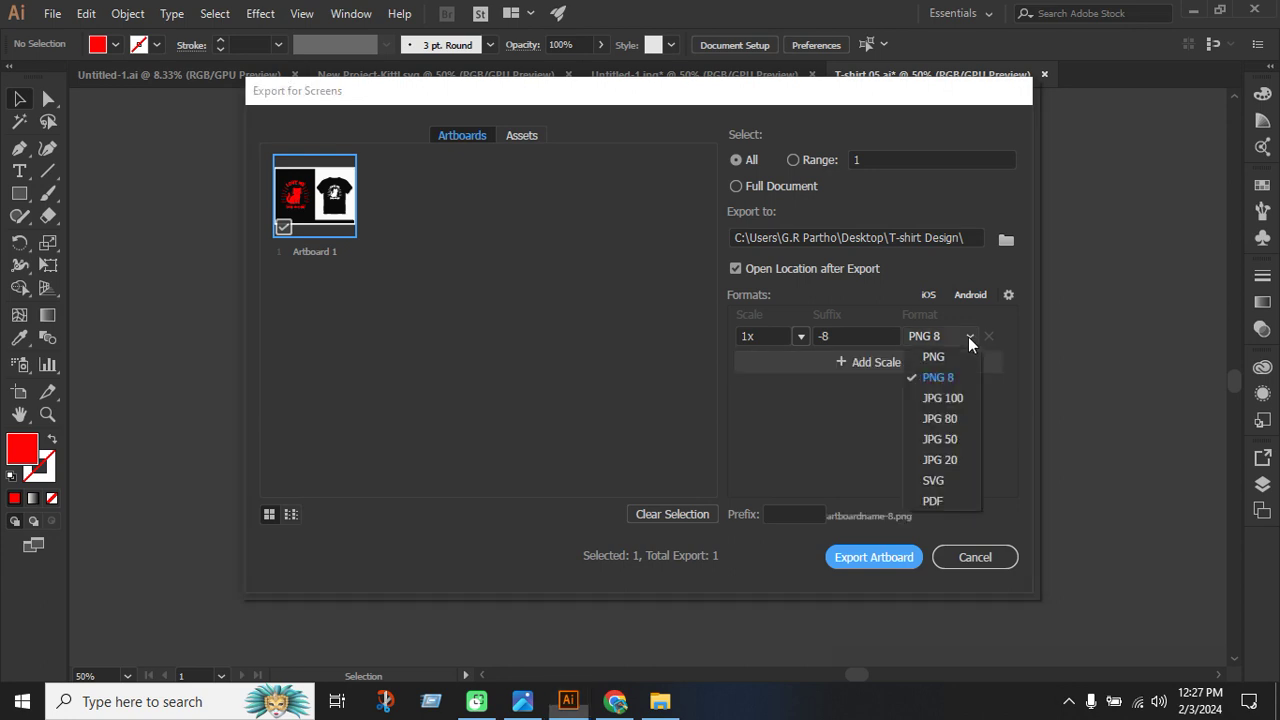
left_click(946, 403)
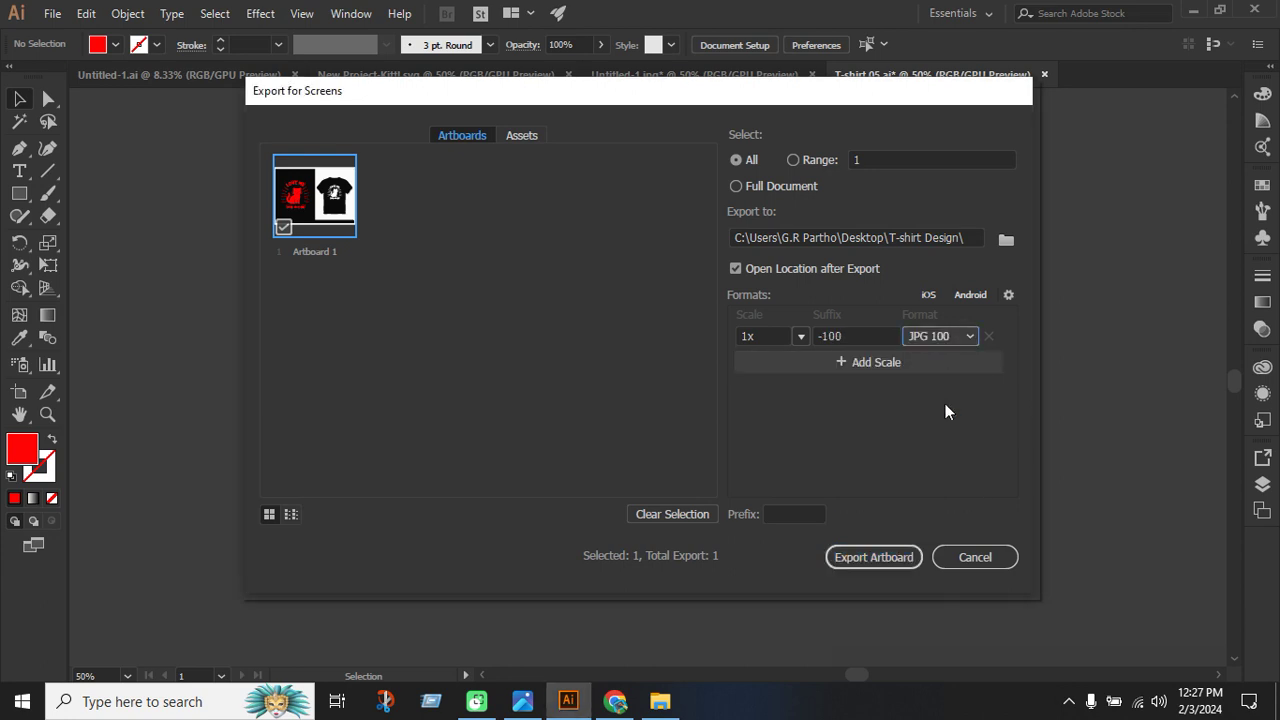
Choose the T-shirt Design folder on the Desktop as the export location and export the artboard.
left_click(1006, 240)
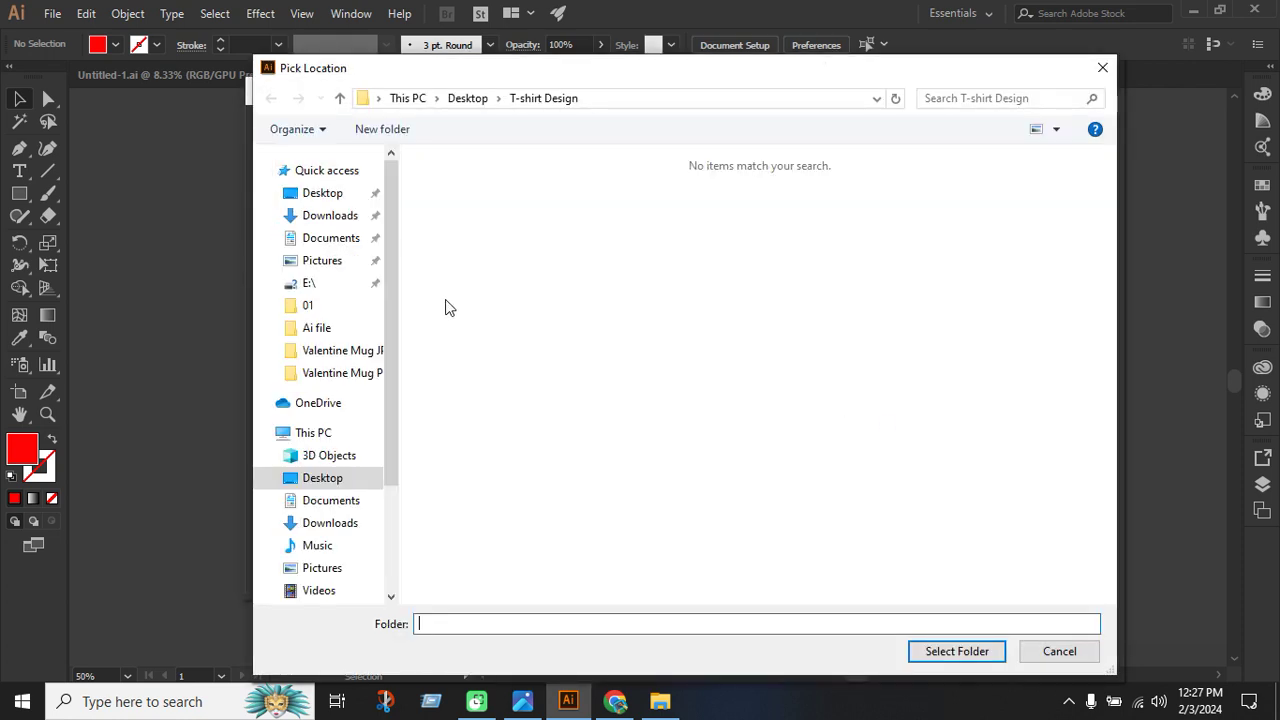
left_click(360, 484)
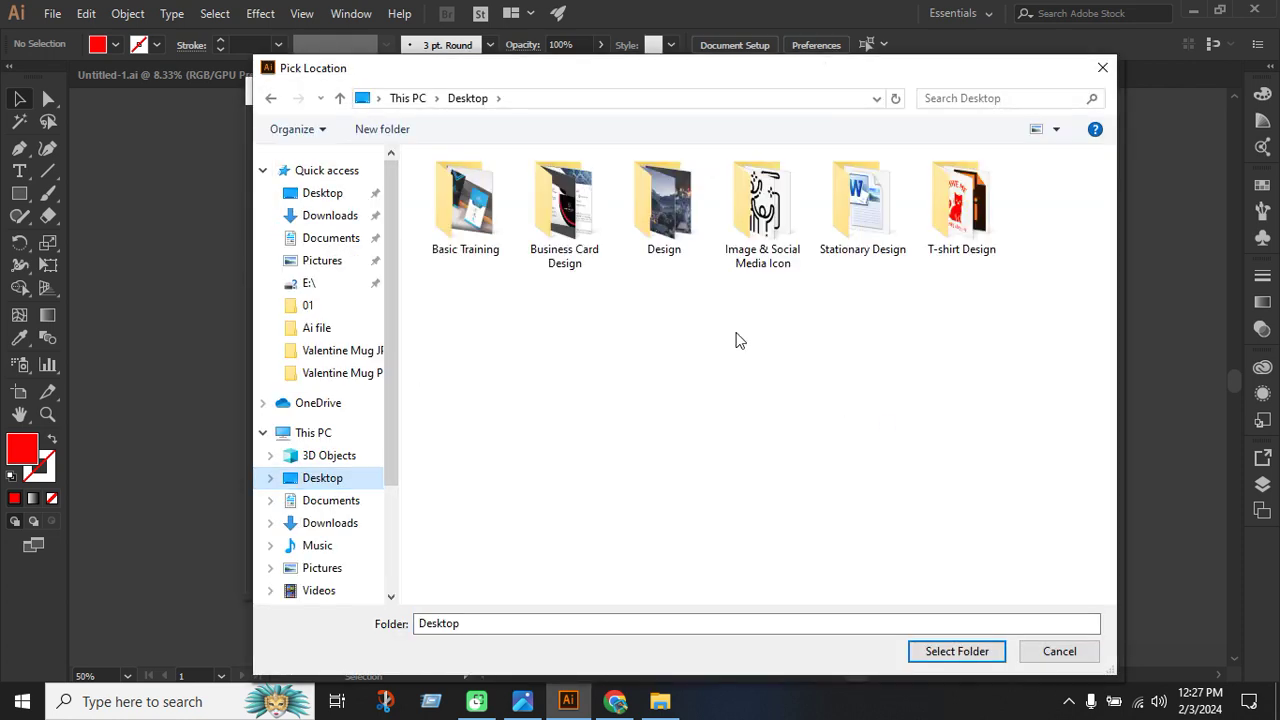
double_click(962, 210)
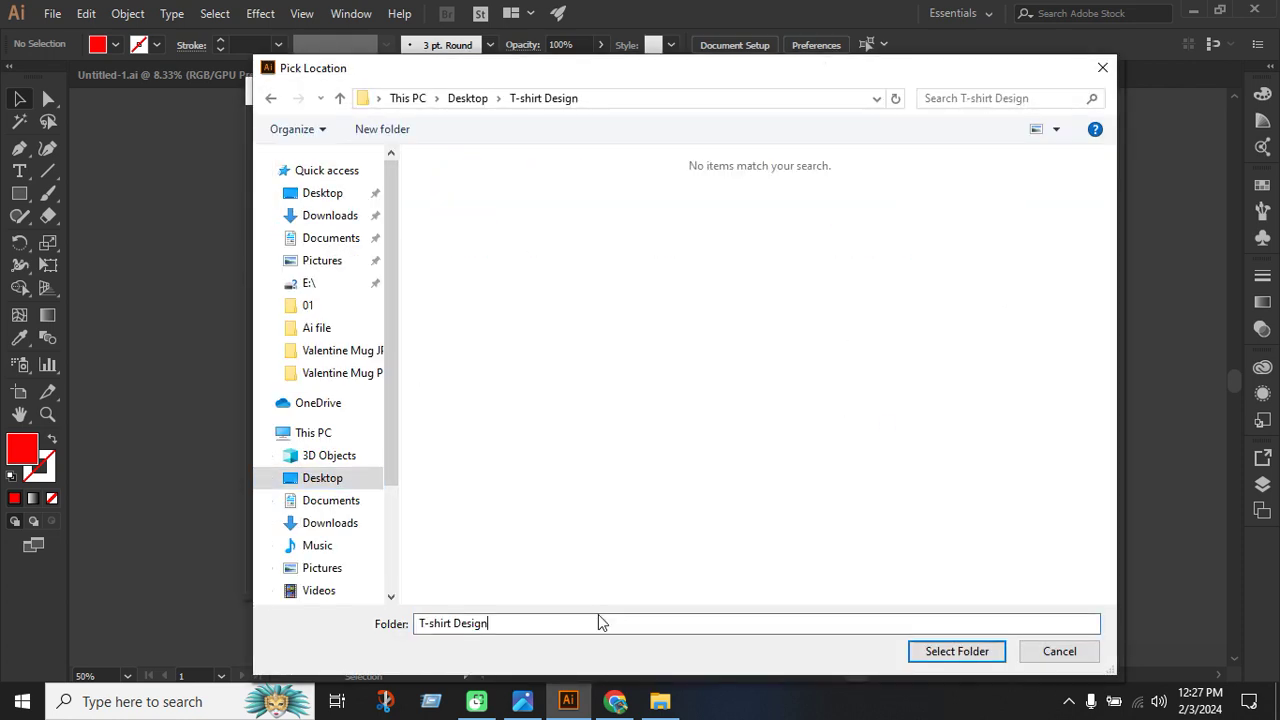
left_click(912, 651)
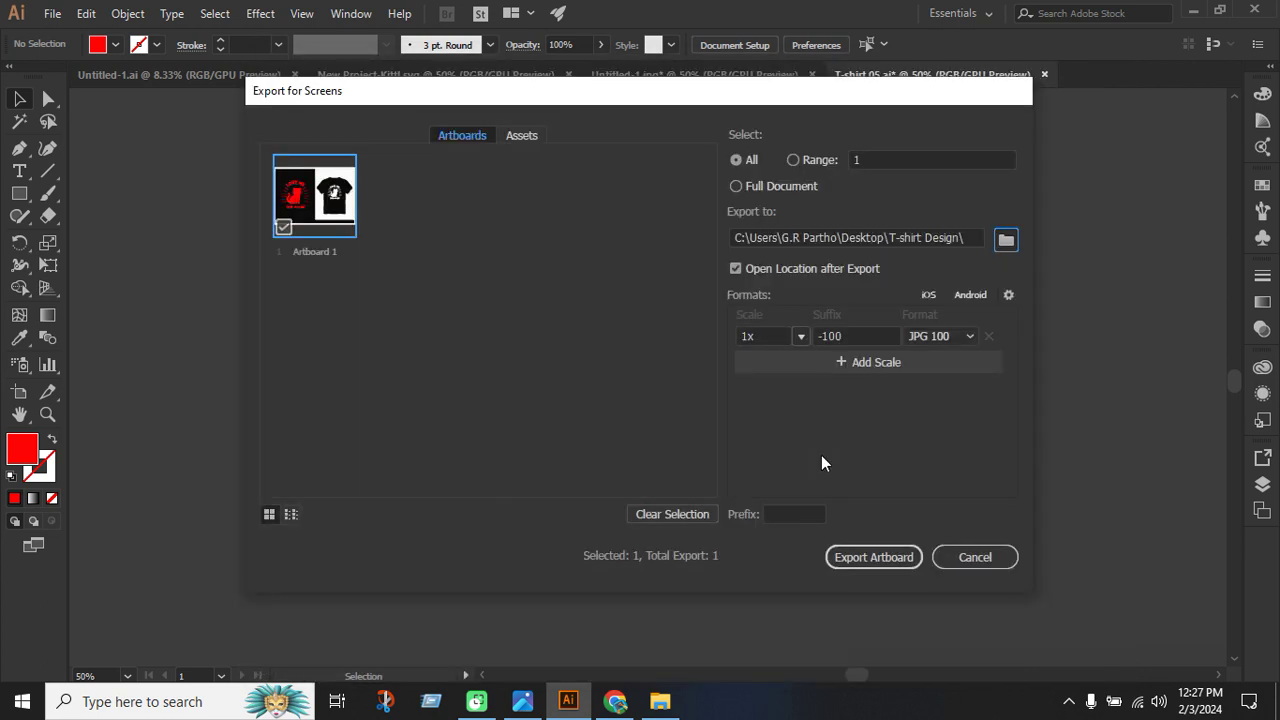
left_click(872, 557)
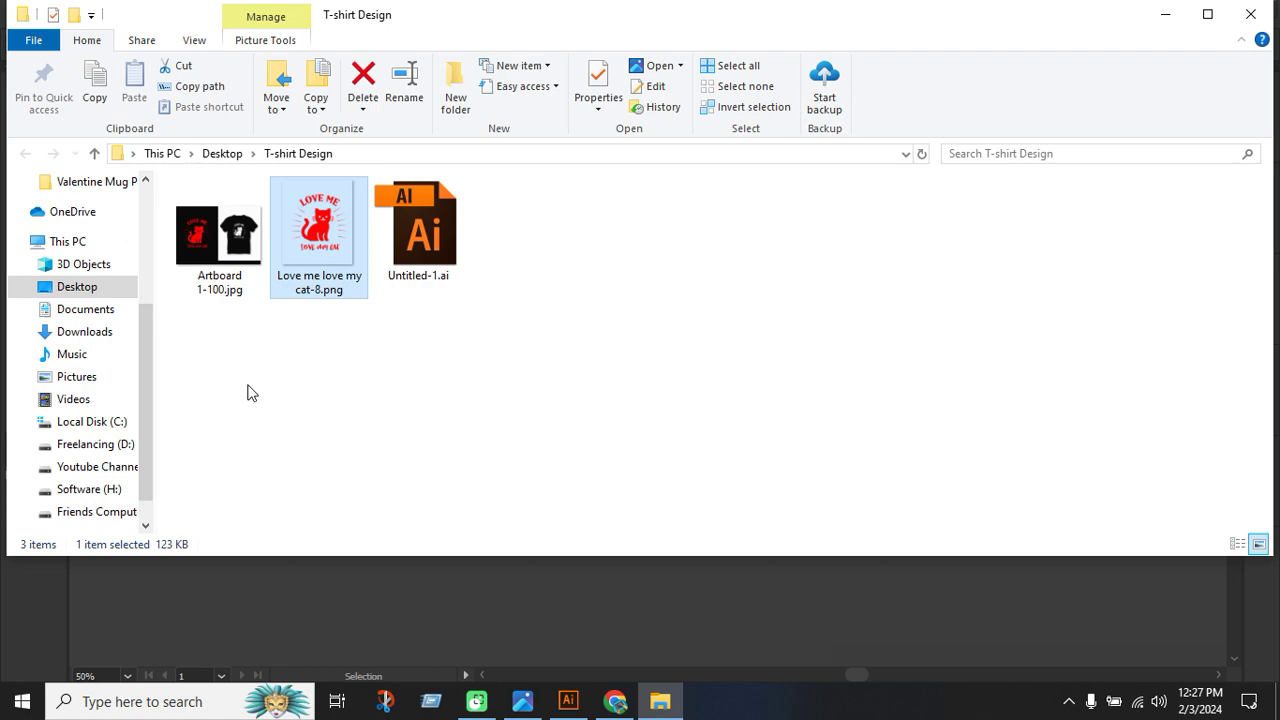
Check the exported Artboard 1-100.jpg in the T-shirt Design folder and close the folder window.
left_click(220, 288)
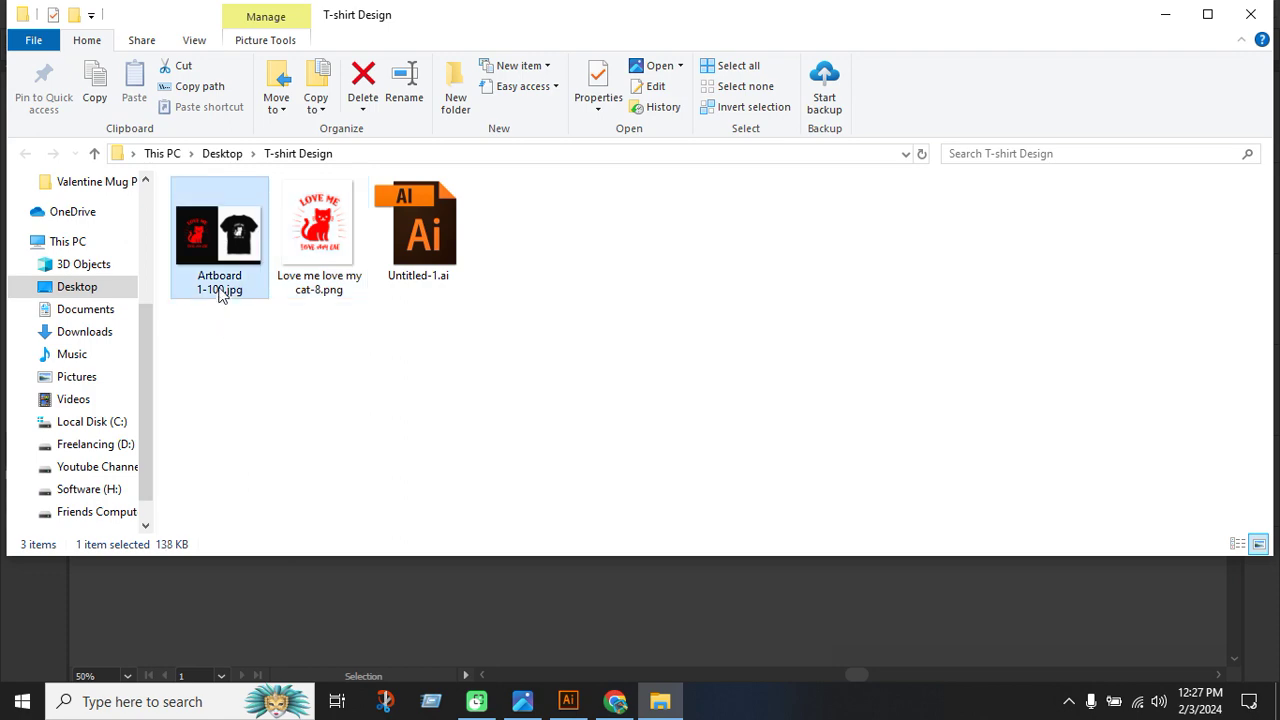
left_click(557, 397)
left_click(1250, 14)
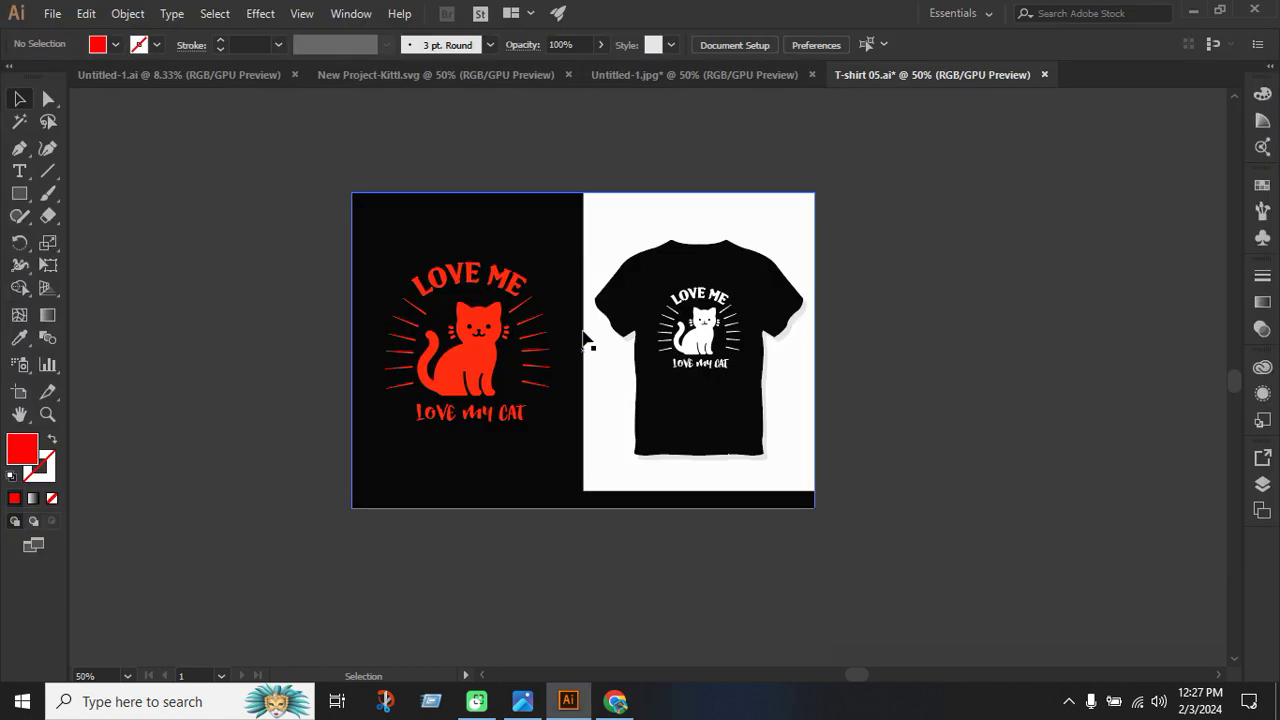
Save the mockup document as Mockups in Adobe Illustrator format in the T-shirt Design folder on the Desktop.
left_click(51, 15)
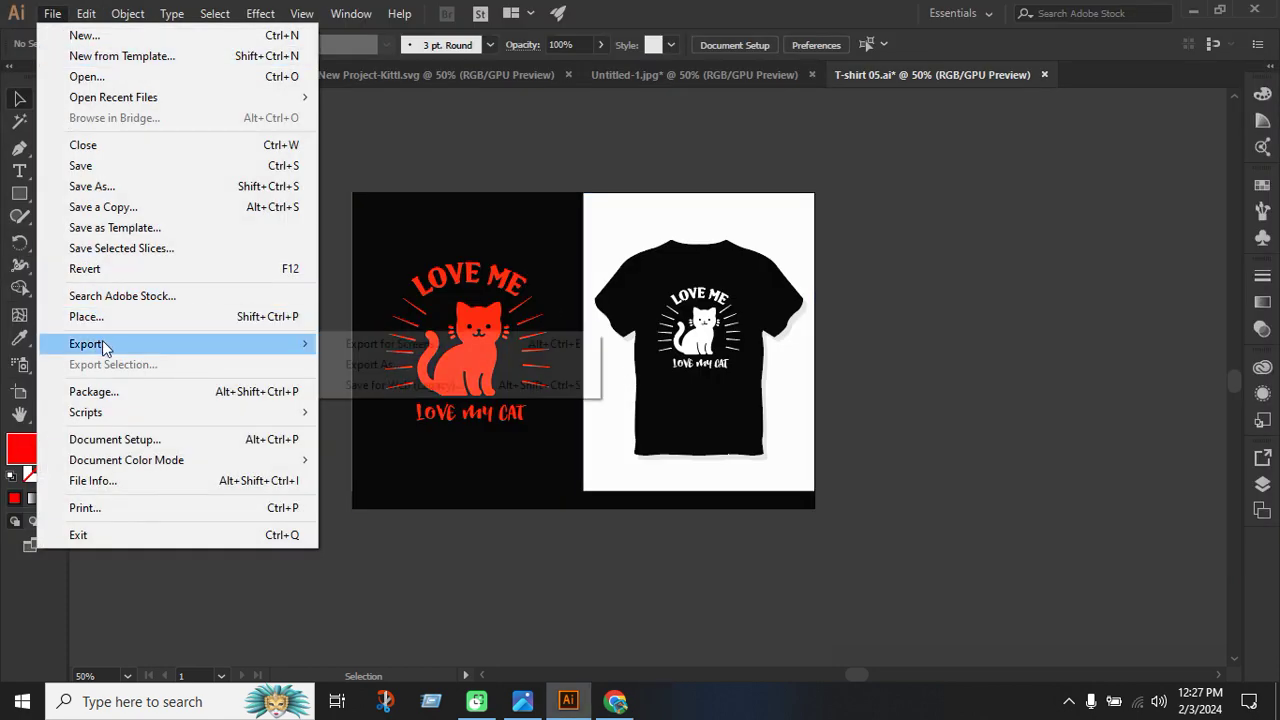
left_click(100, 186)
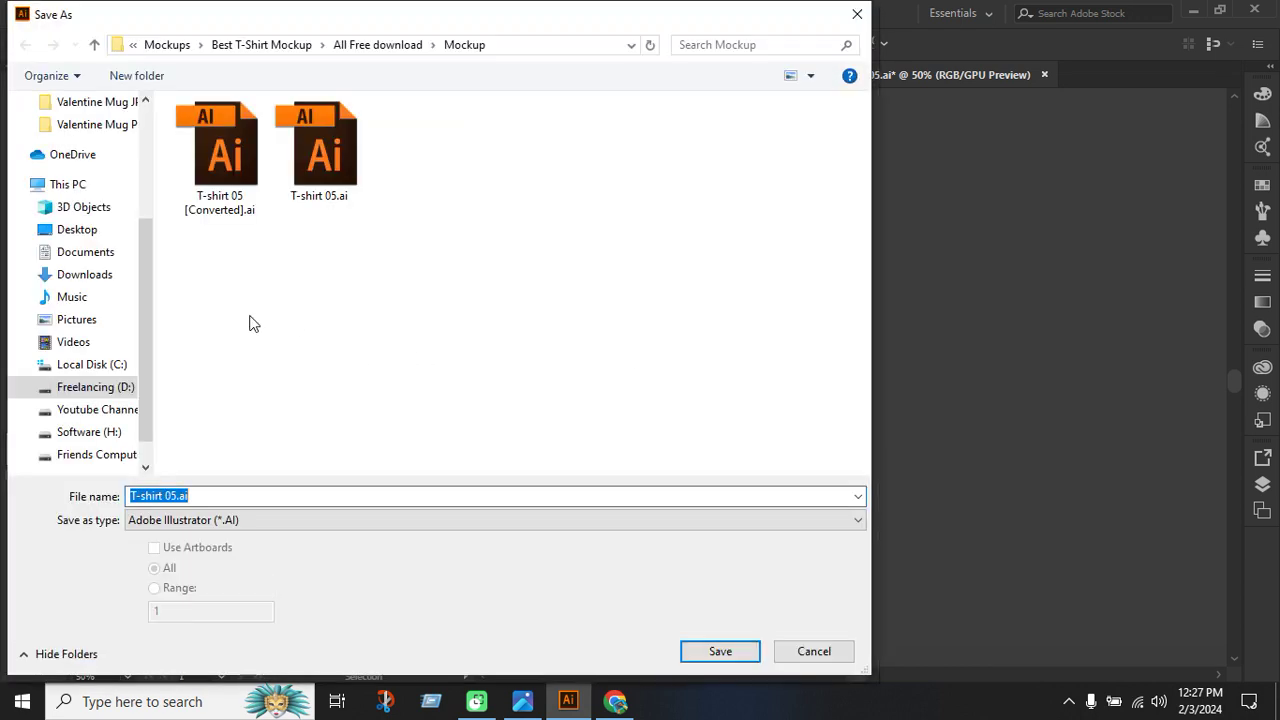
left_click(80, 231)
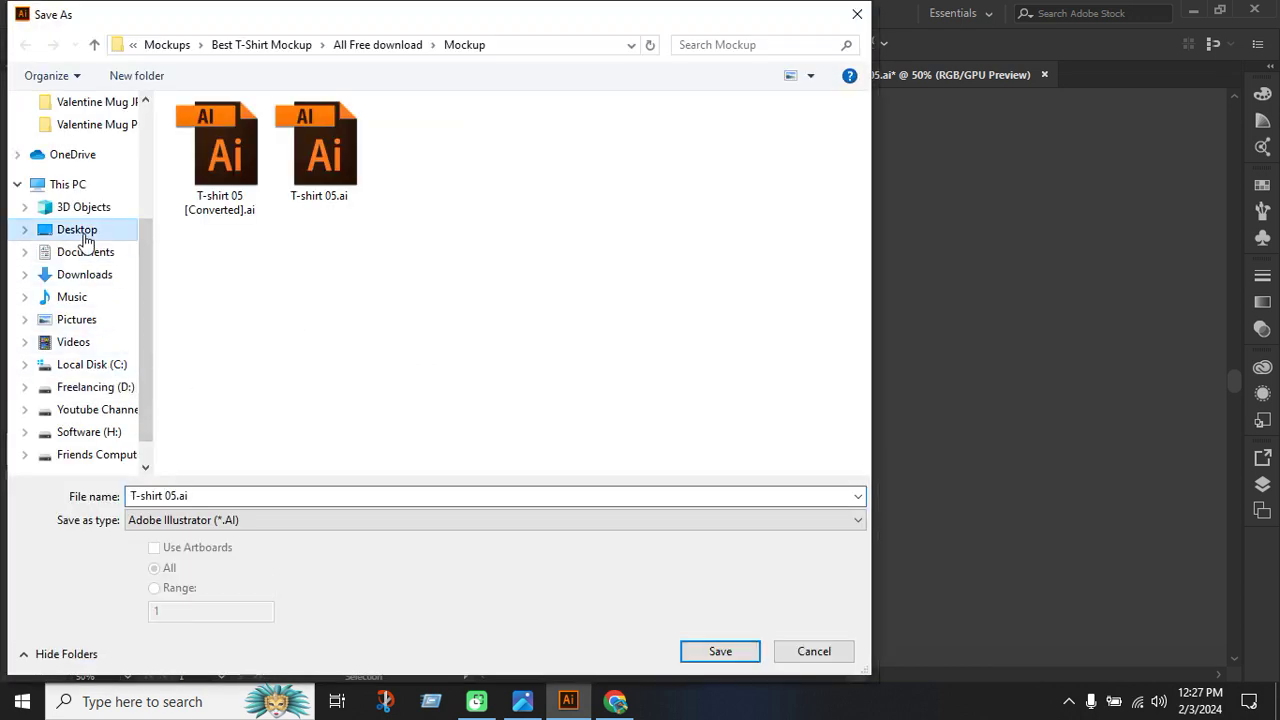
double_click(688, 180)
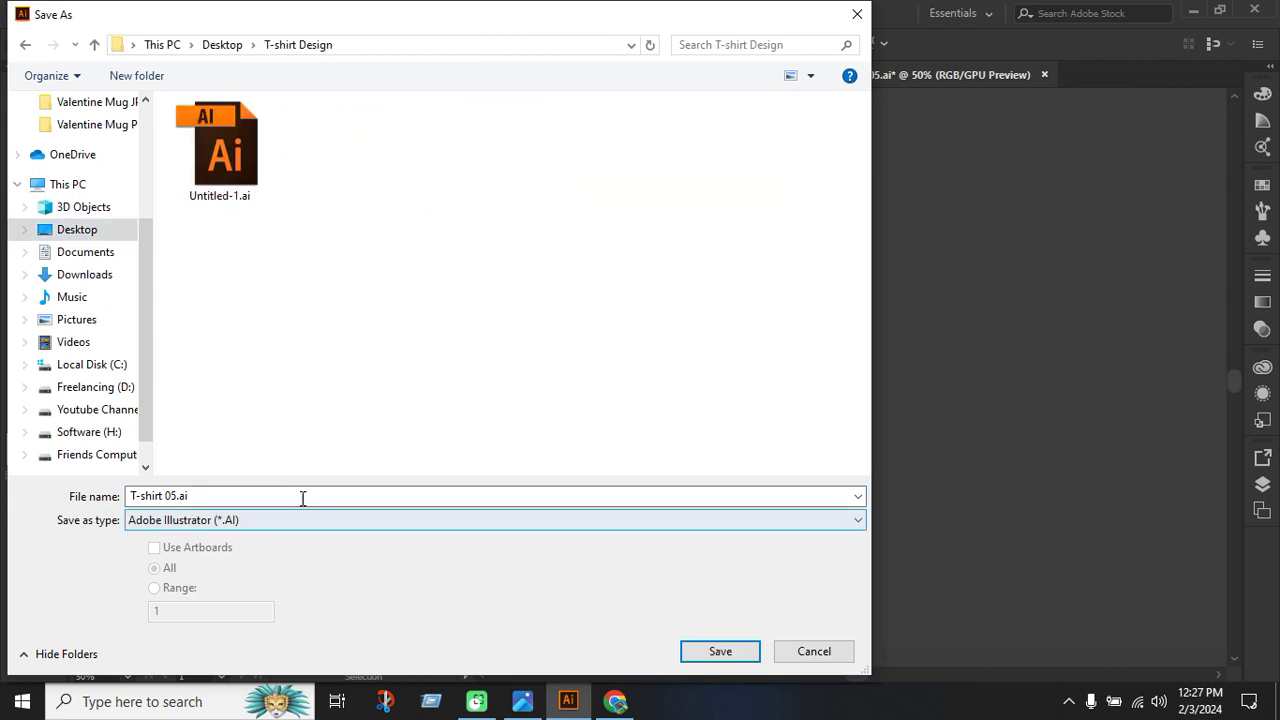
type("Moc")
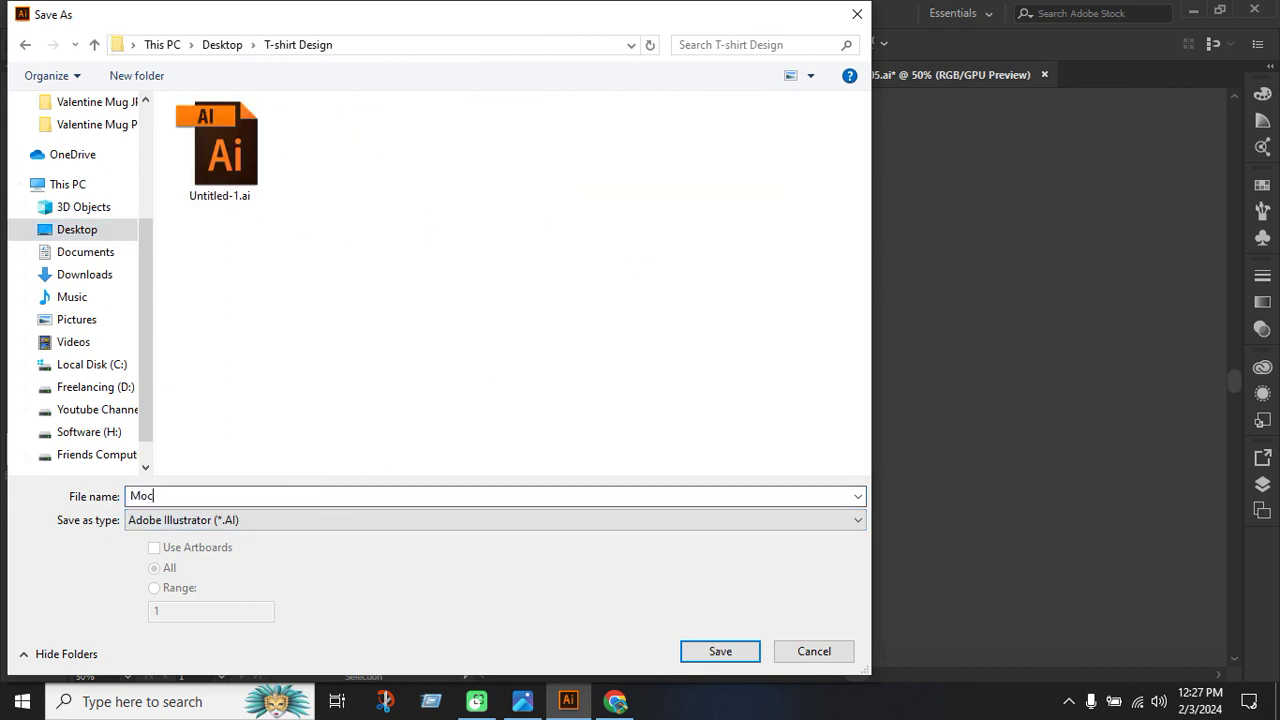
type("kups")
left_click(721, 651)
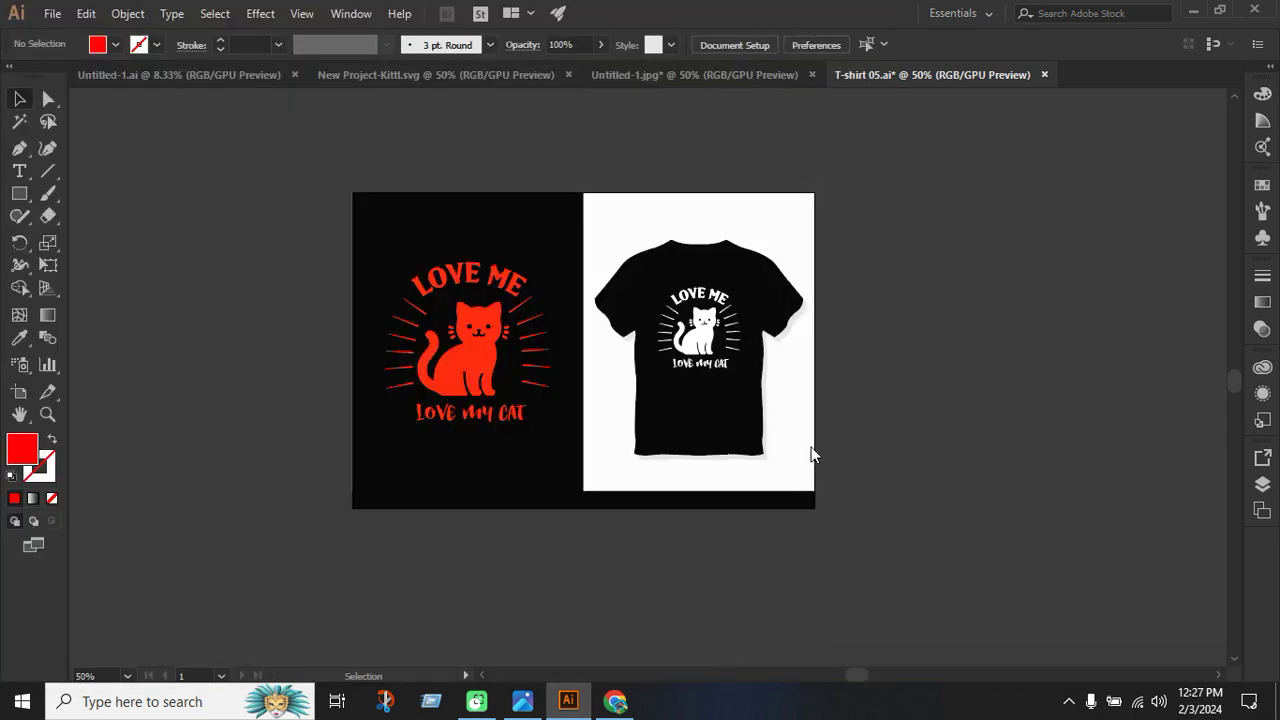
left_click(721, 602)
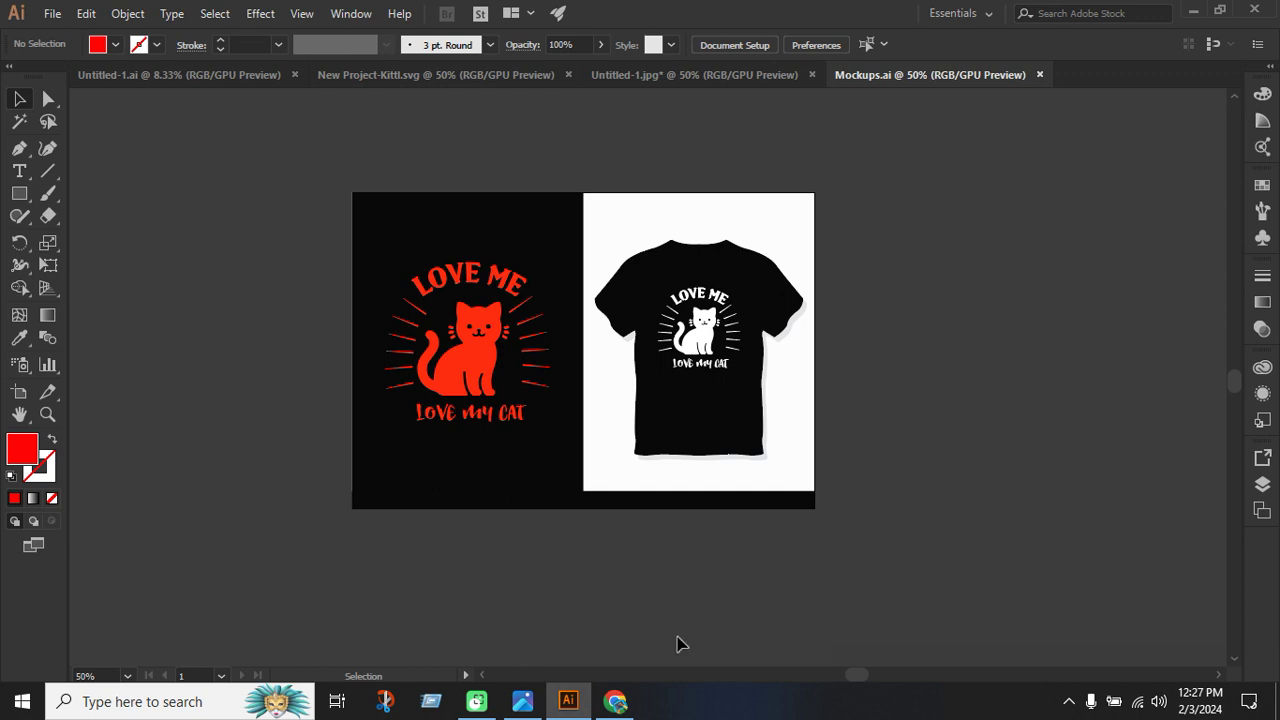
Open the T-shirt Design folder from the desktop and view Artboard 1-100.jpg at full window size, closing the image again.
left_click(1190, 12)
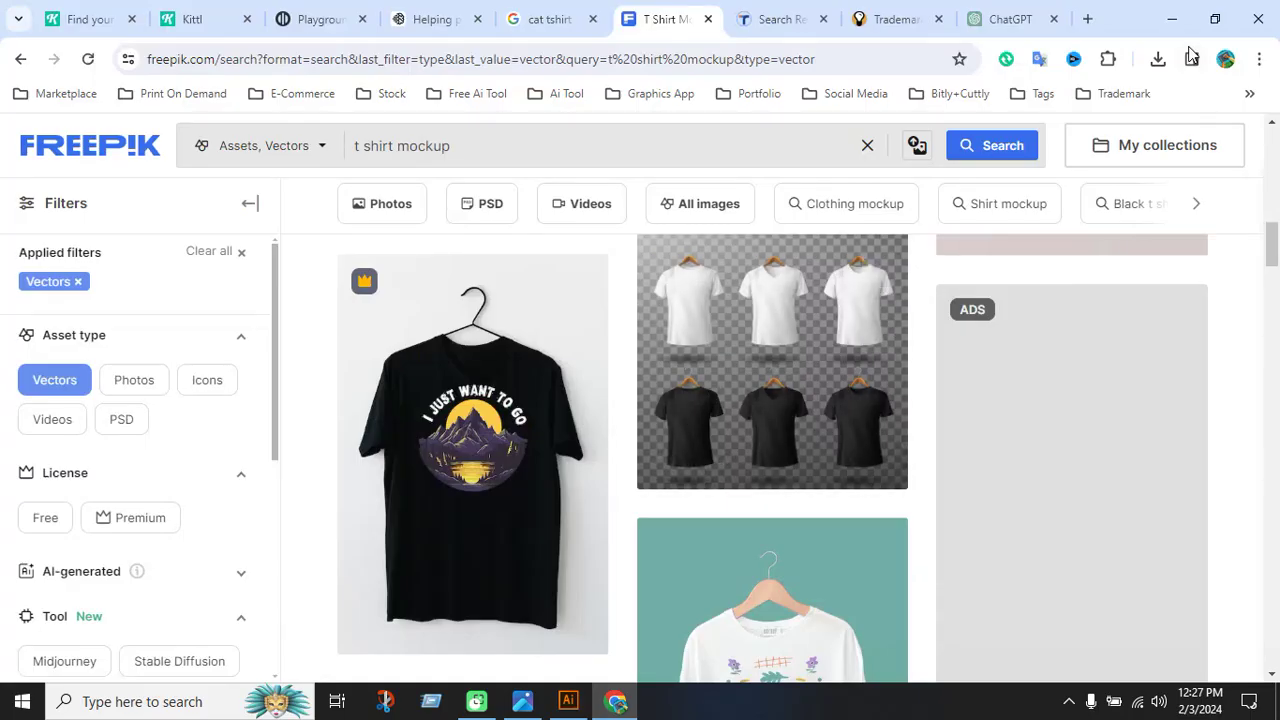
left_click(1175, 14)
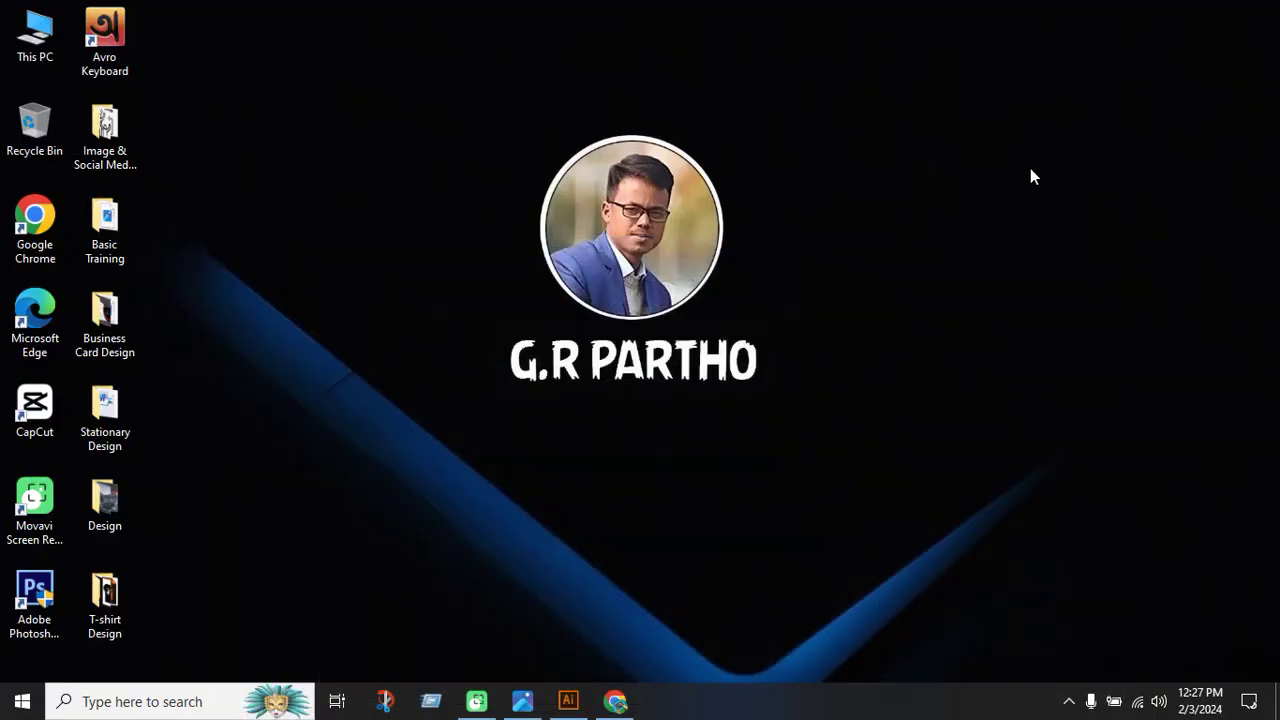
double_click(105, 595)
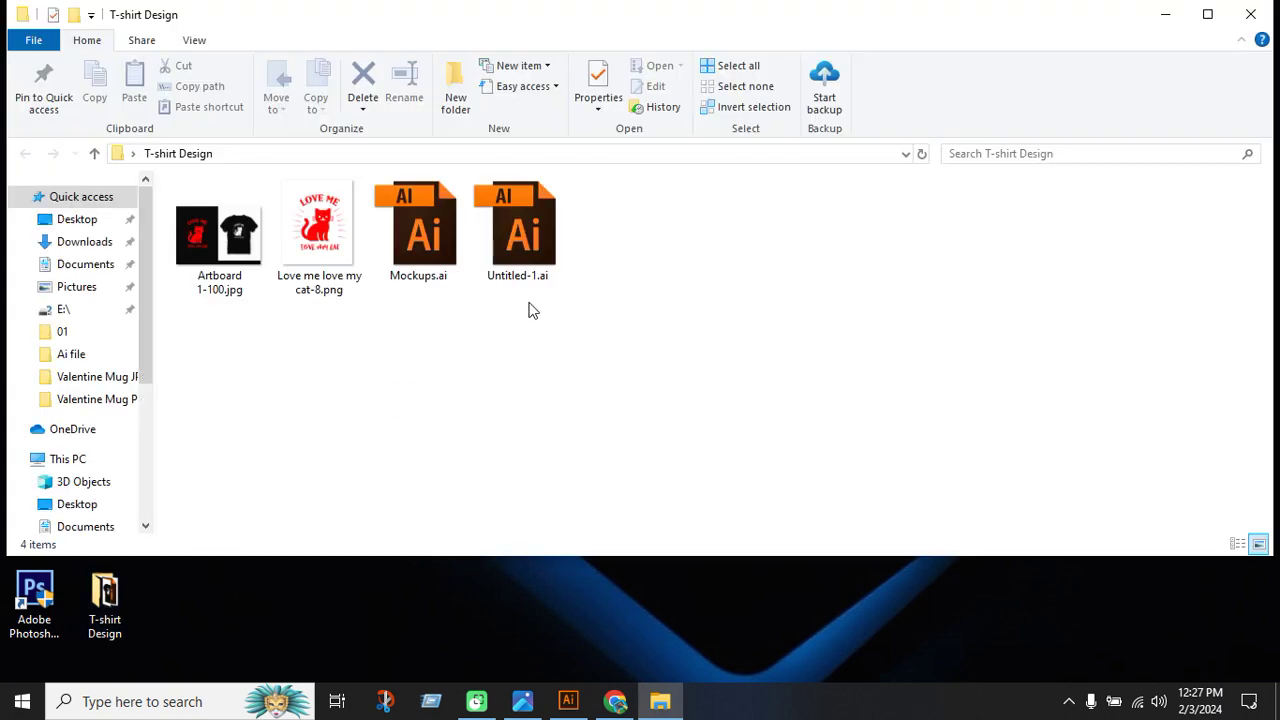
double_click(264, 280)
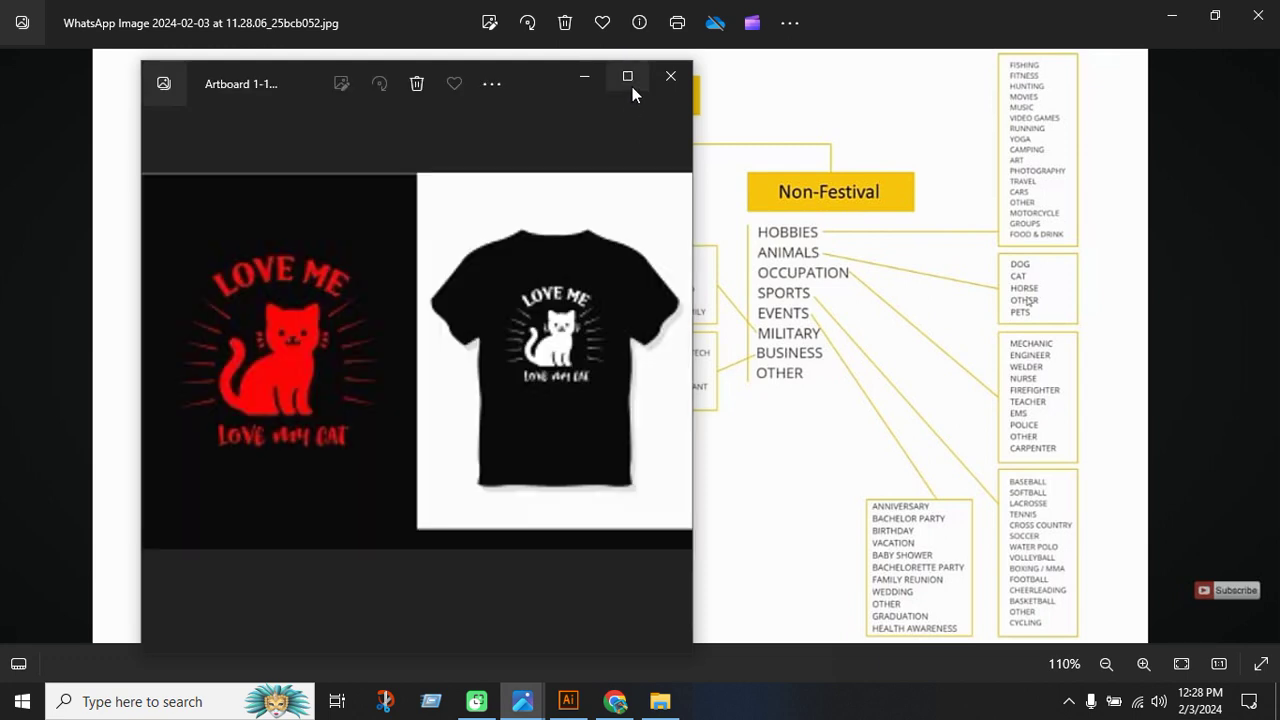
left_click(630, 82)
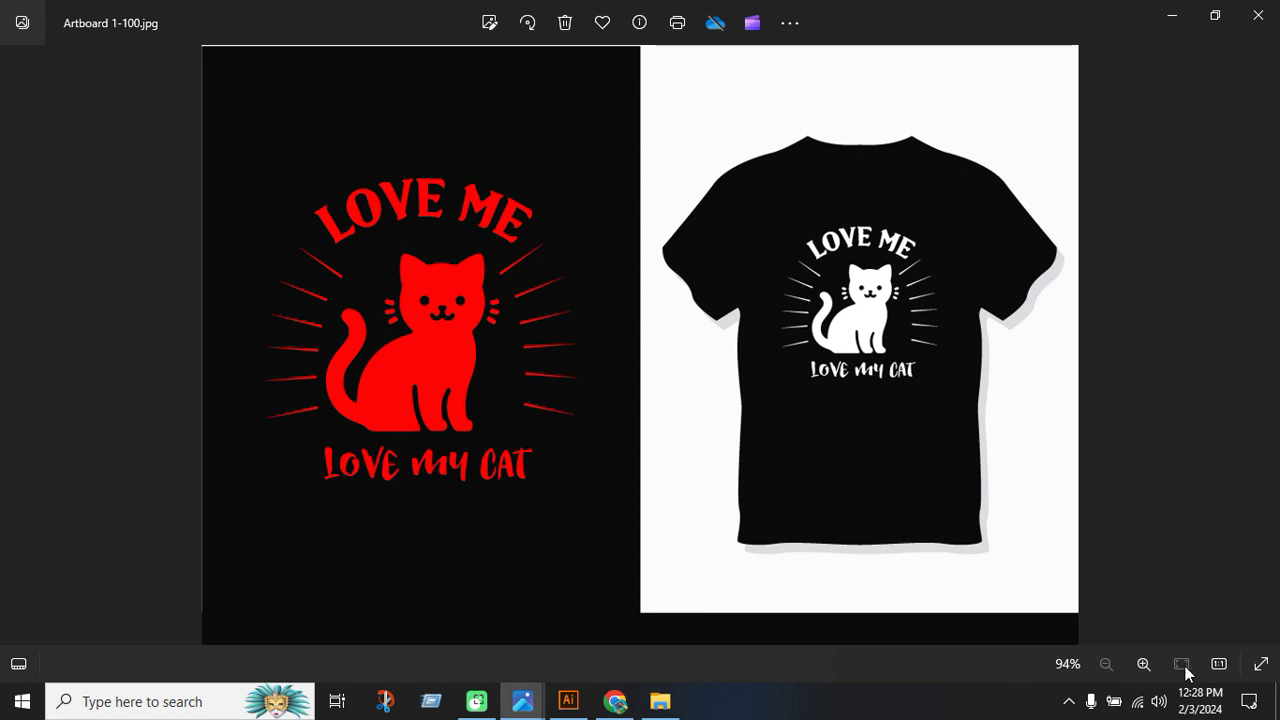
key("alt+F4")
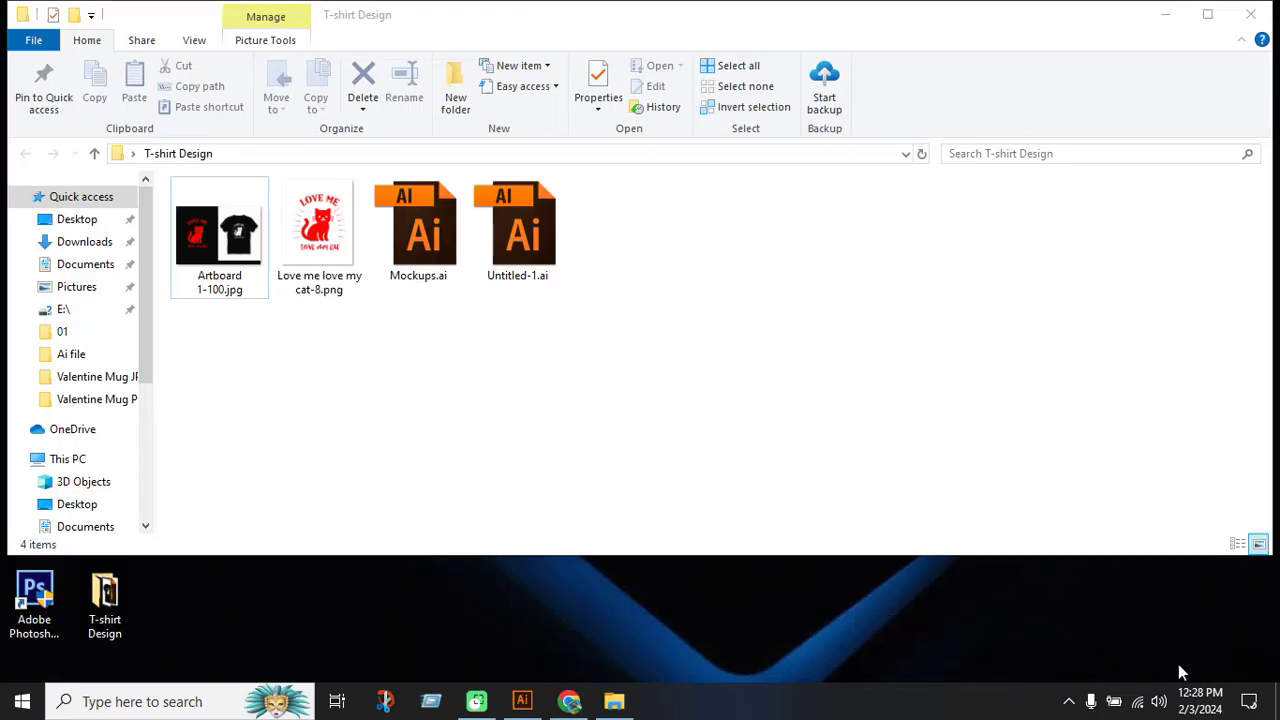
Switch to Chrome and open the bookmarked Spring dashboard from the Print On Demand folder in a new tab.
left_click(572, 702)
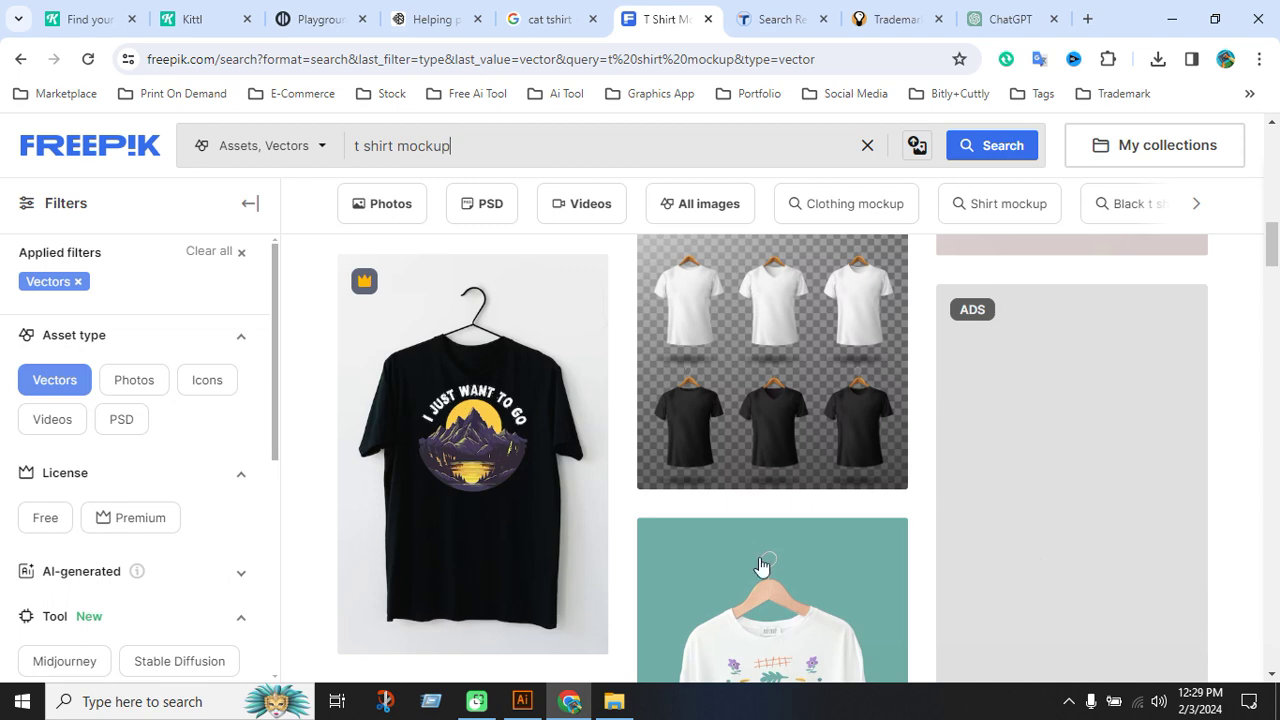
left_click(176, 96)
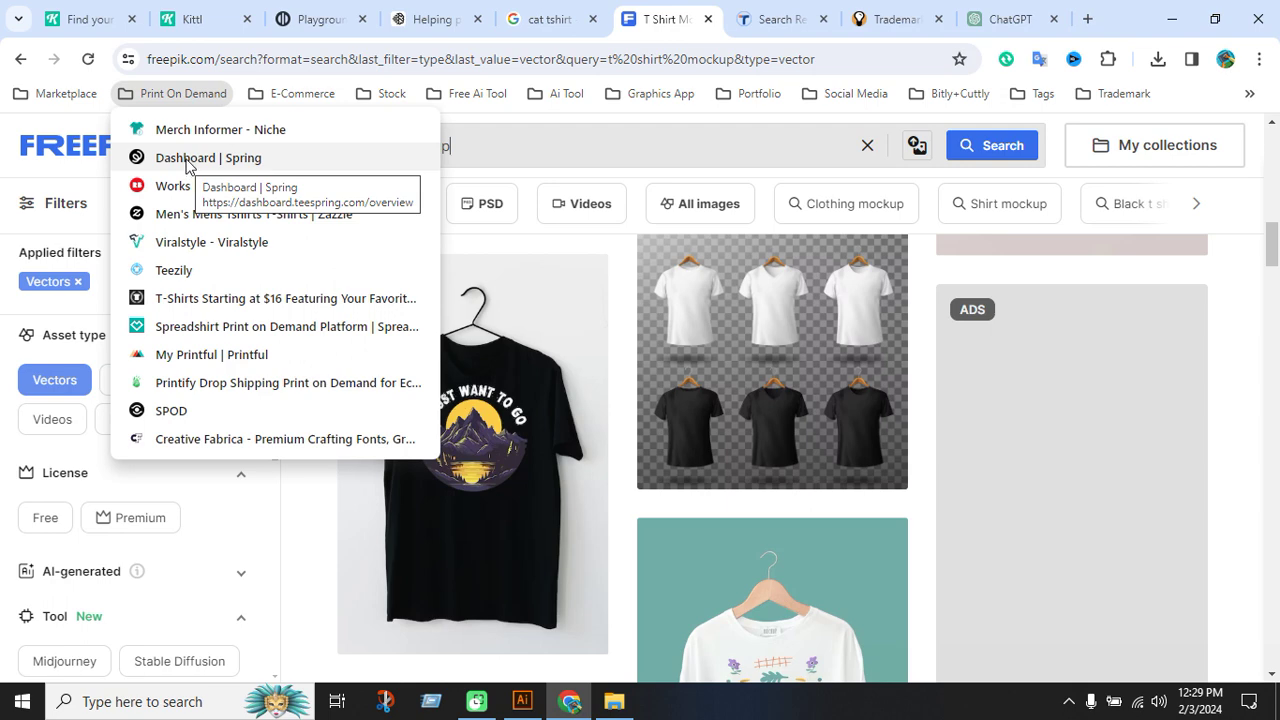
right_click(186, 163)
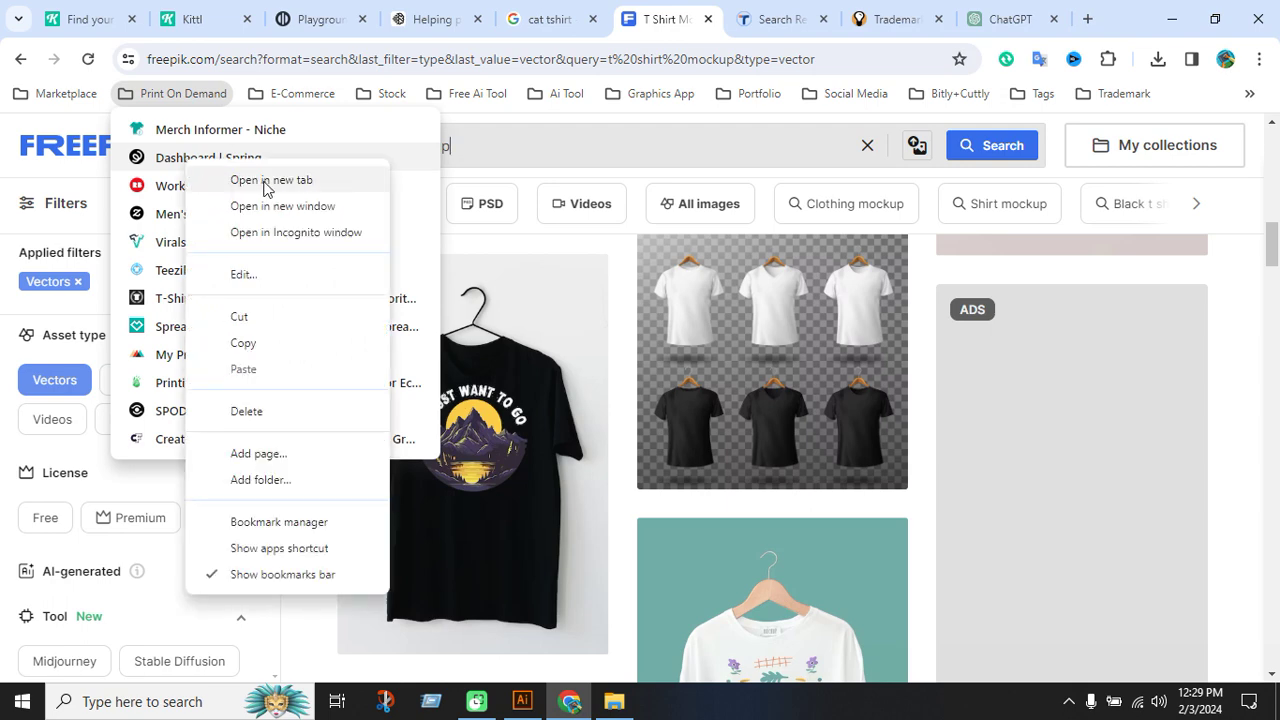
left_click(267, 182)
left_click(1015, 19)
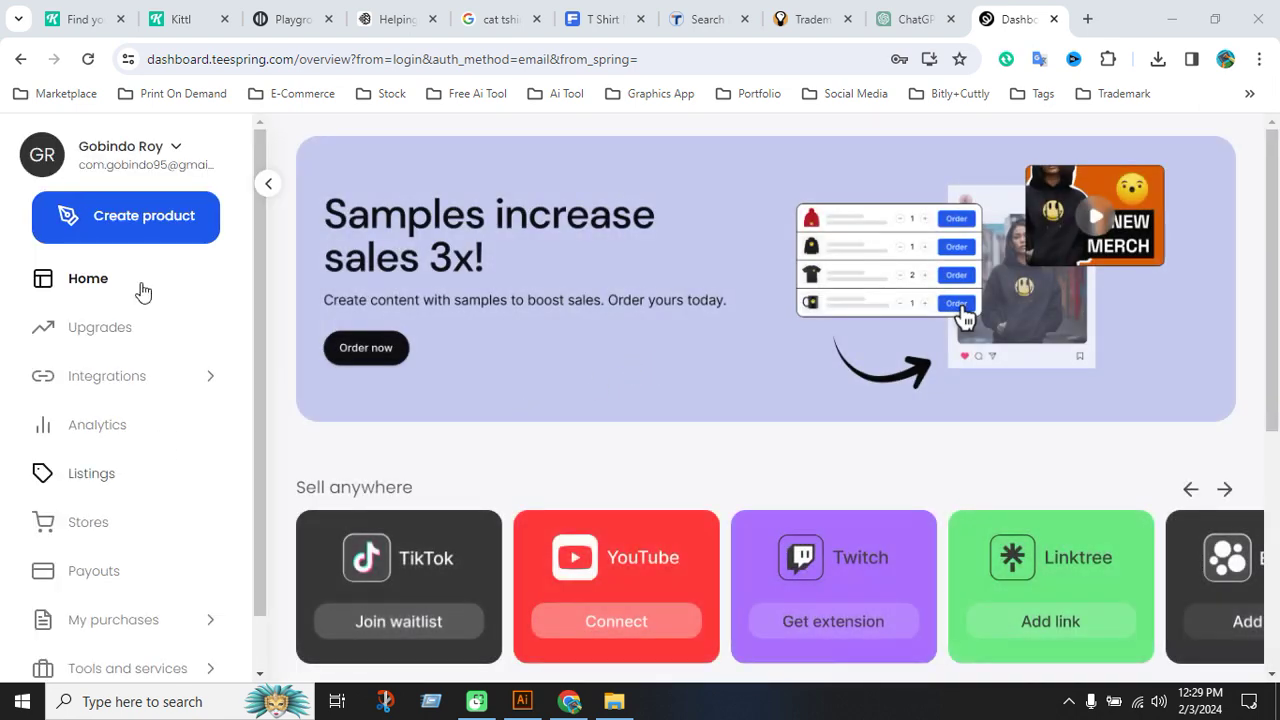
Start creating a product and choose the Women's Classic Tee from the women's T-shirts.
left_click(118, 222)
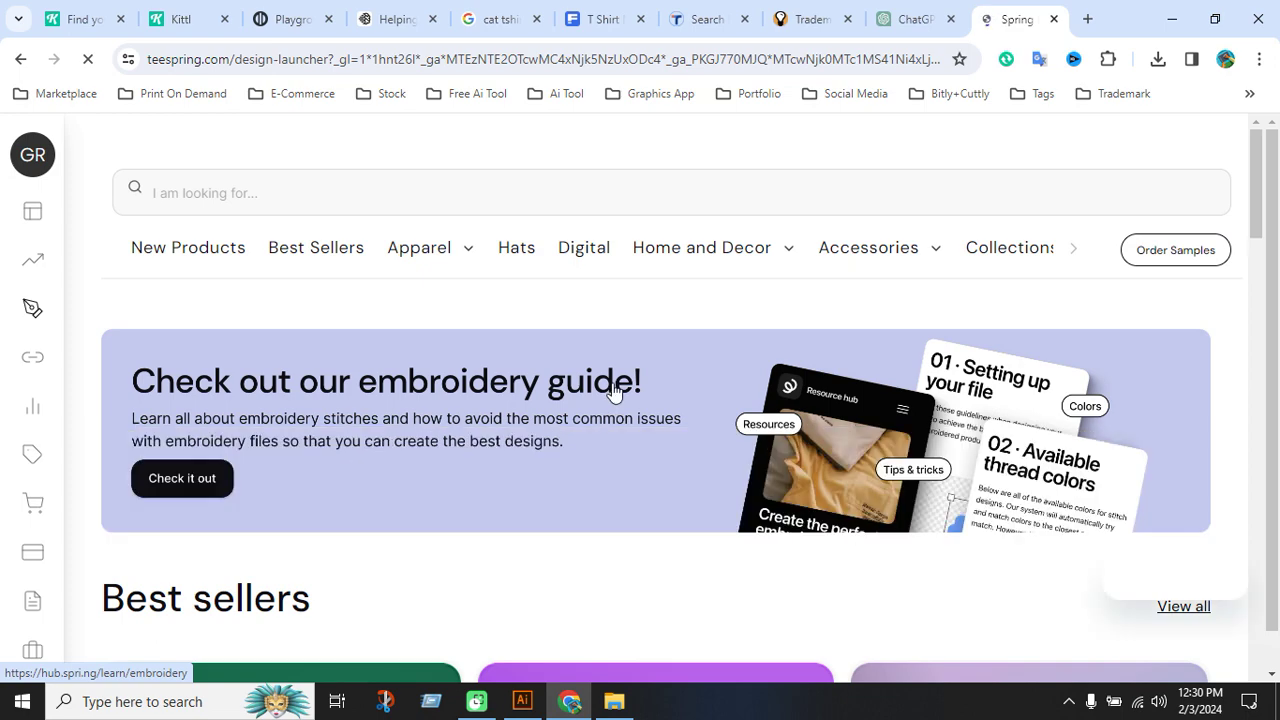
scroll(531, 466, "down", 4)
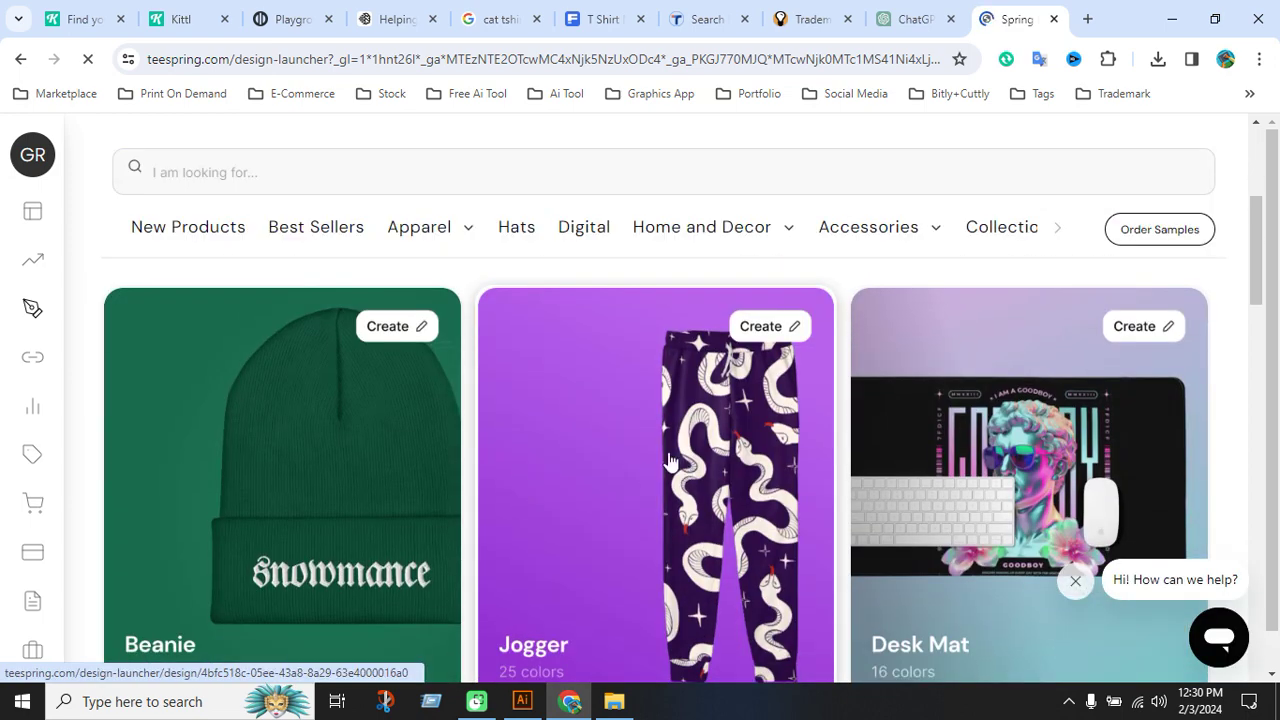
scroll(634, 449, "up", 4)
mouse_move(471, 259)
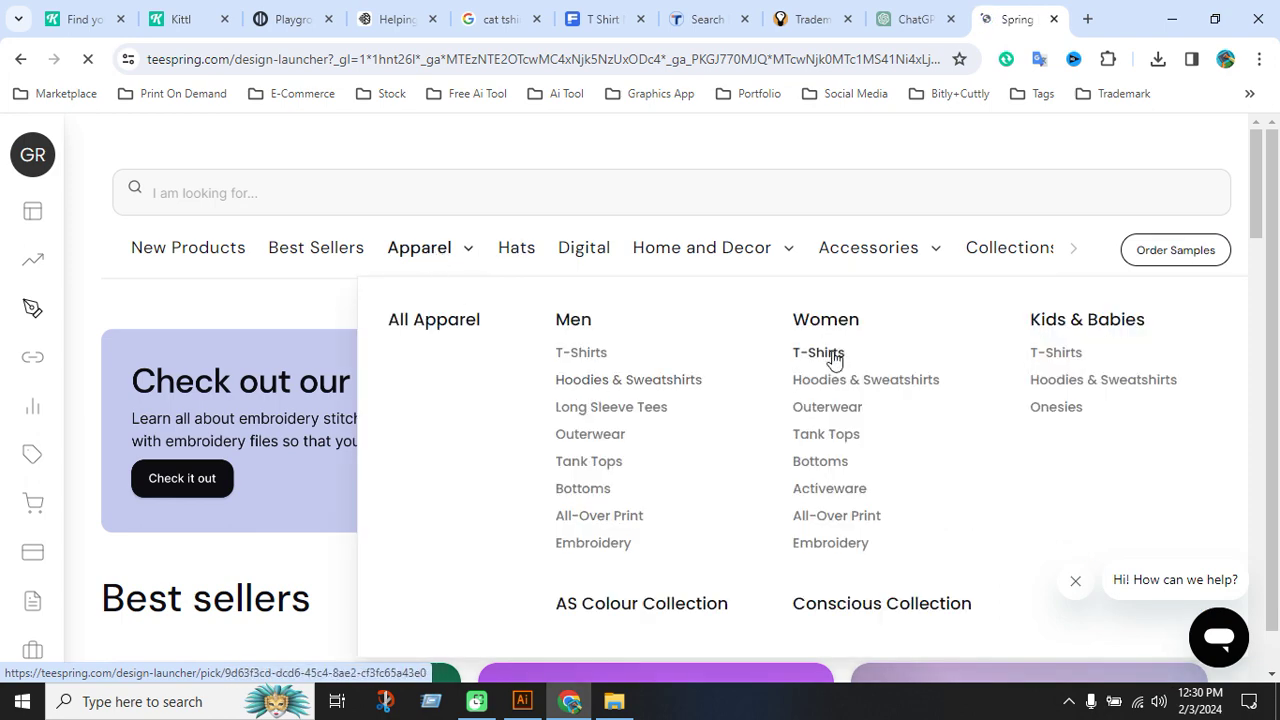
left_click(818, 353)
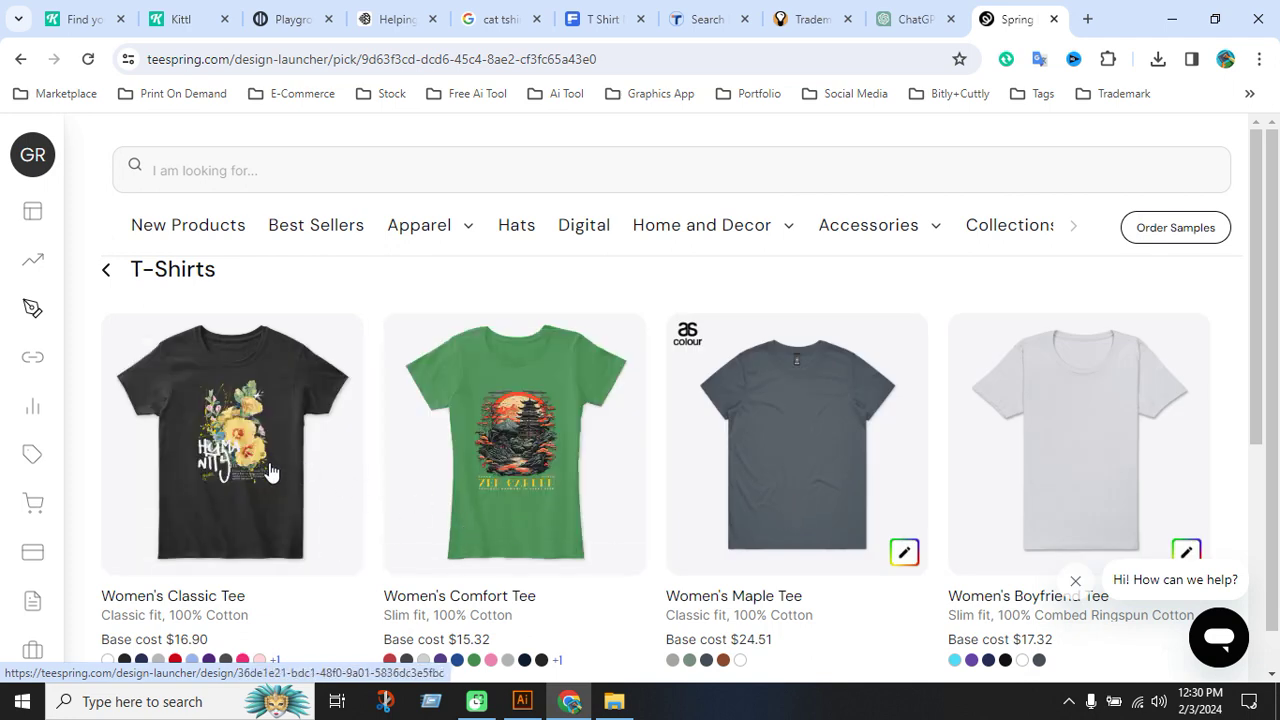
scroll(845, 468, "down", 4)
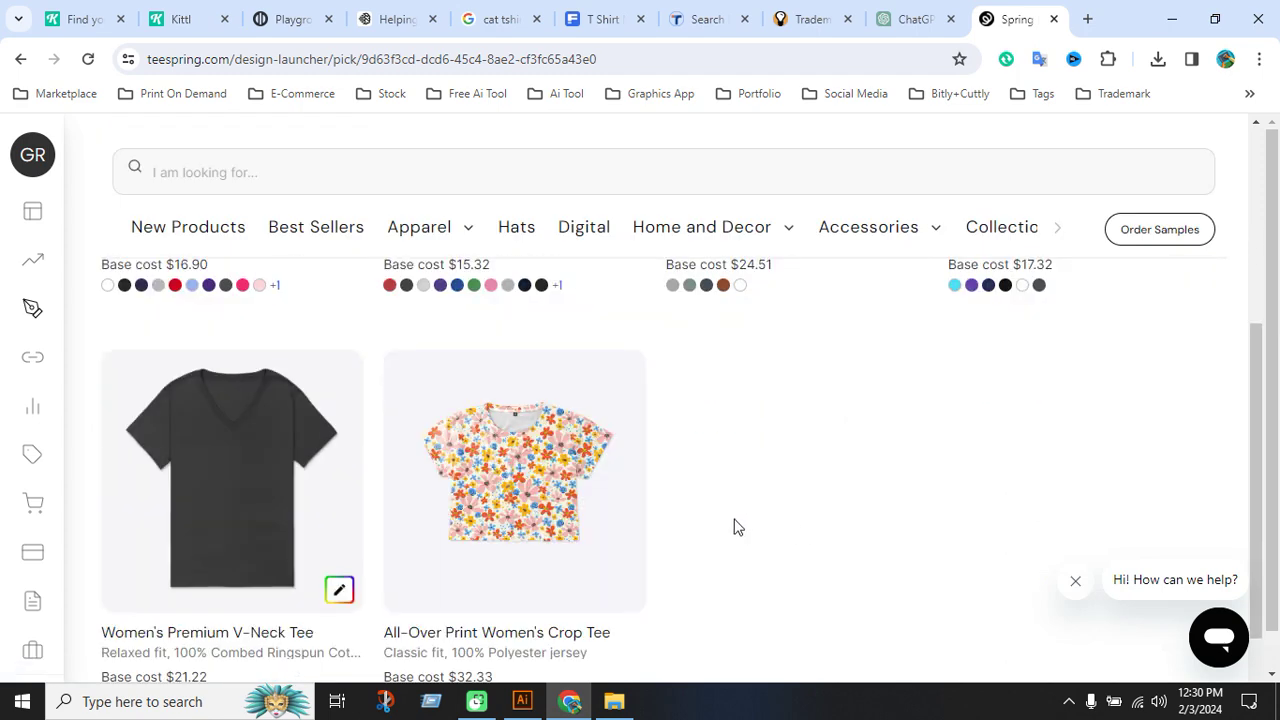
scroll(734, 526, "up", 4)
left_click(237, 470)
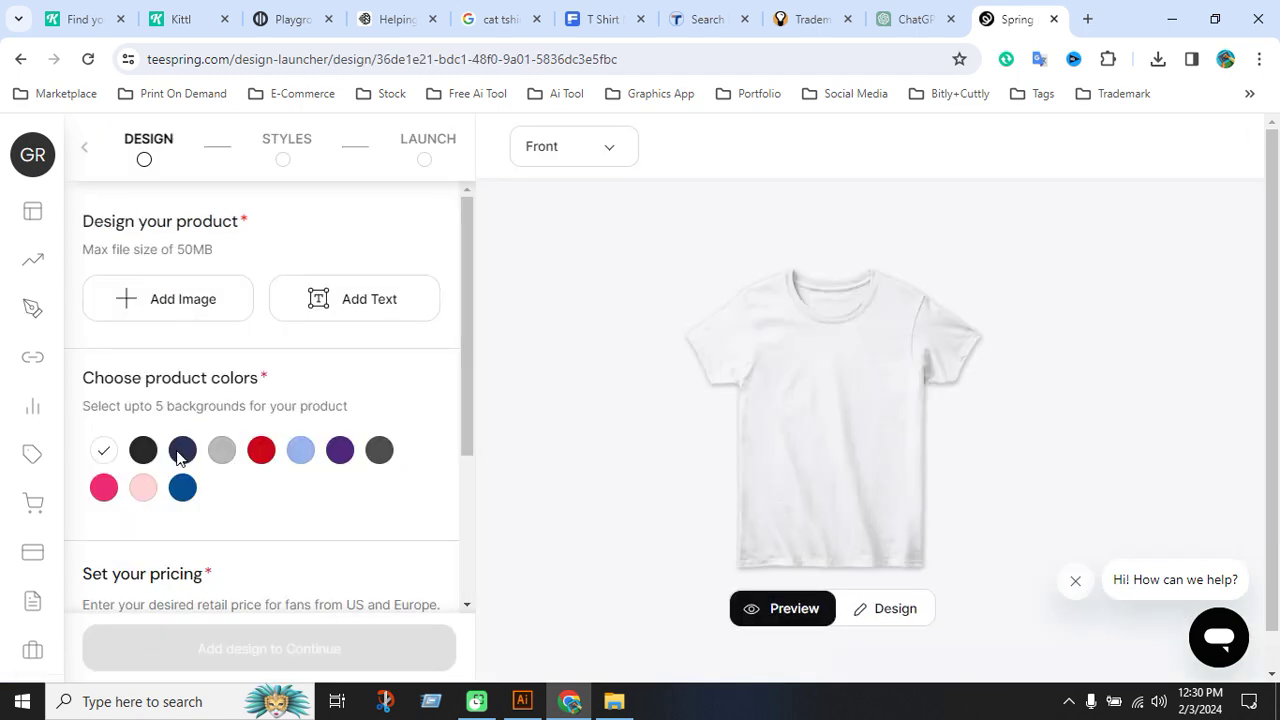
Select black as the tee's product color and deselect white.
left_click(143, 450)
mouse_move(97, 457)
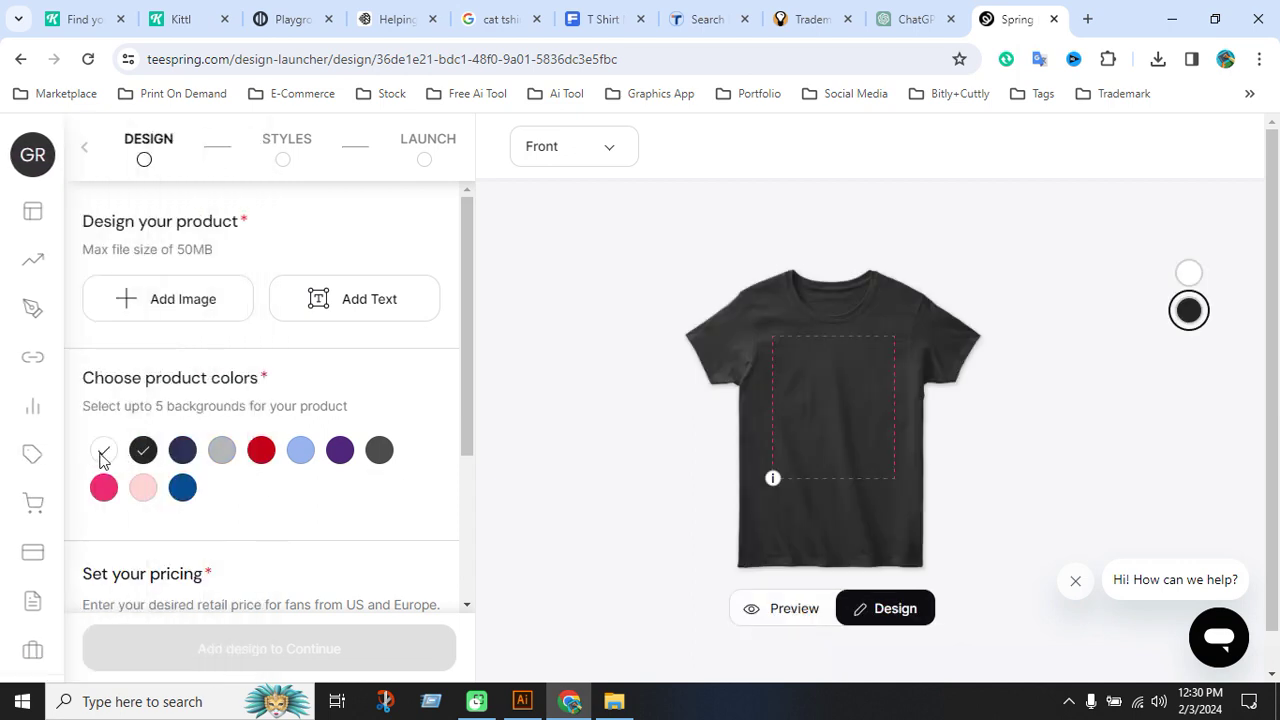
left_click(101, 455)
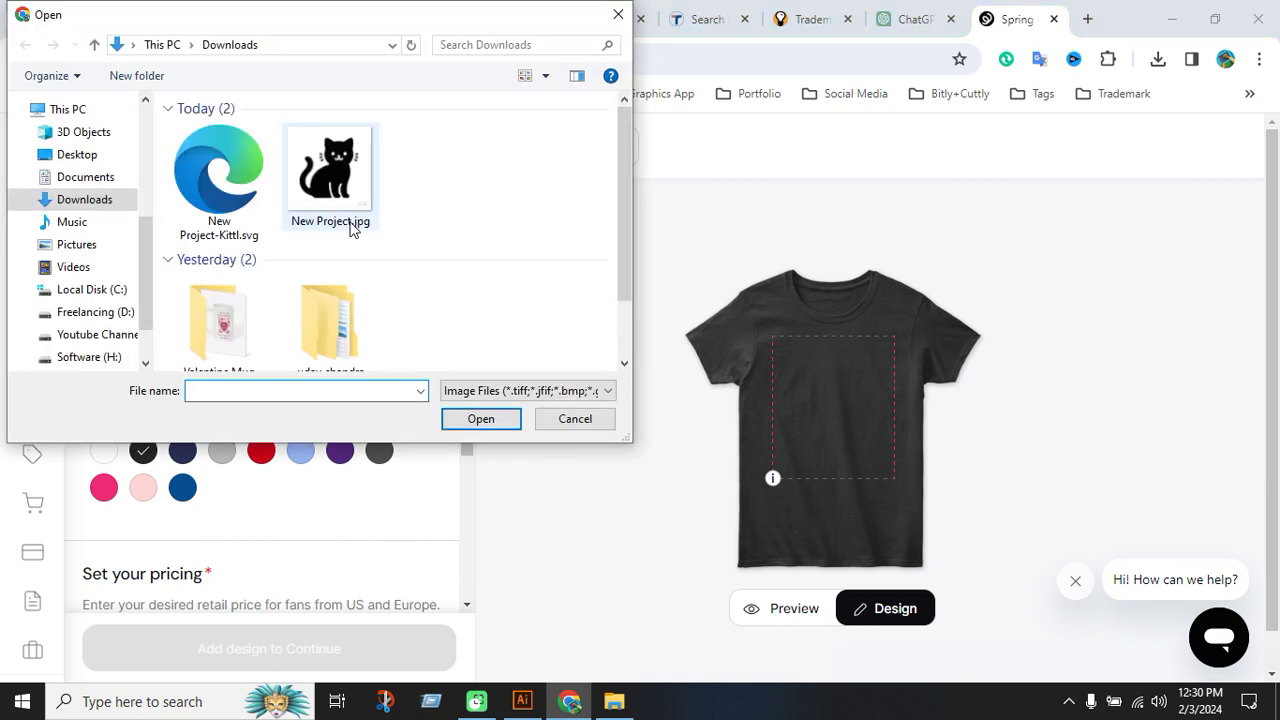
Upload Love me love my cat-8.png from the Desktop's T-shirt Design folder as the artwork on the tee.
scroll(251, 323, "down", 1)
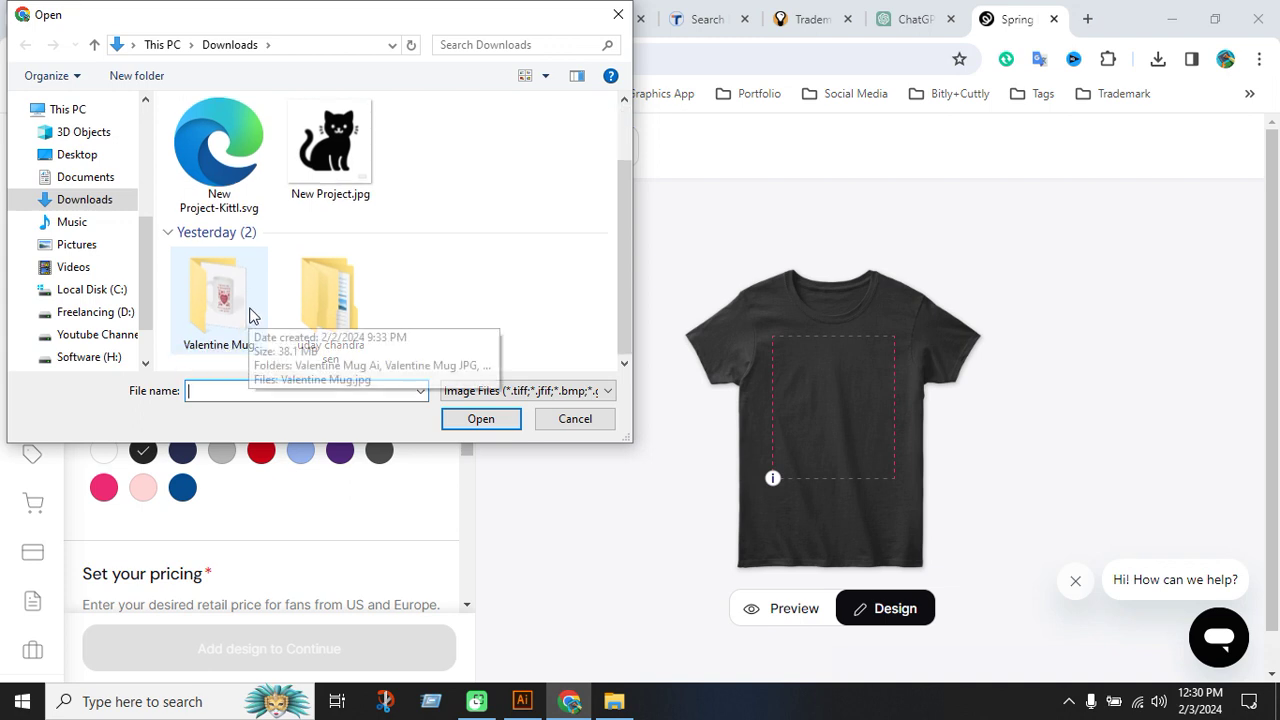
left_click(77, 154)
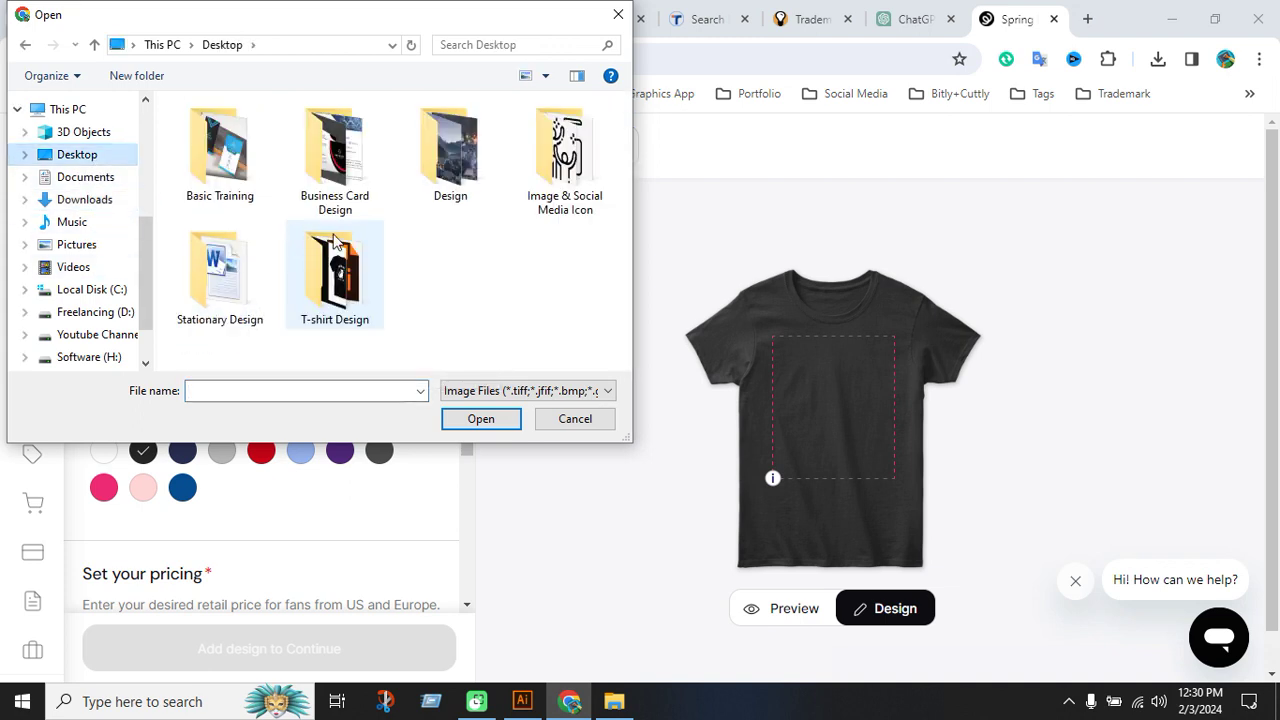
double_click(362, 290)
left_click(343, 205)
double_click(343, 205)
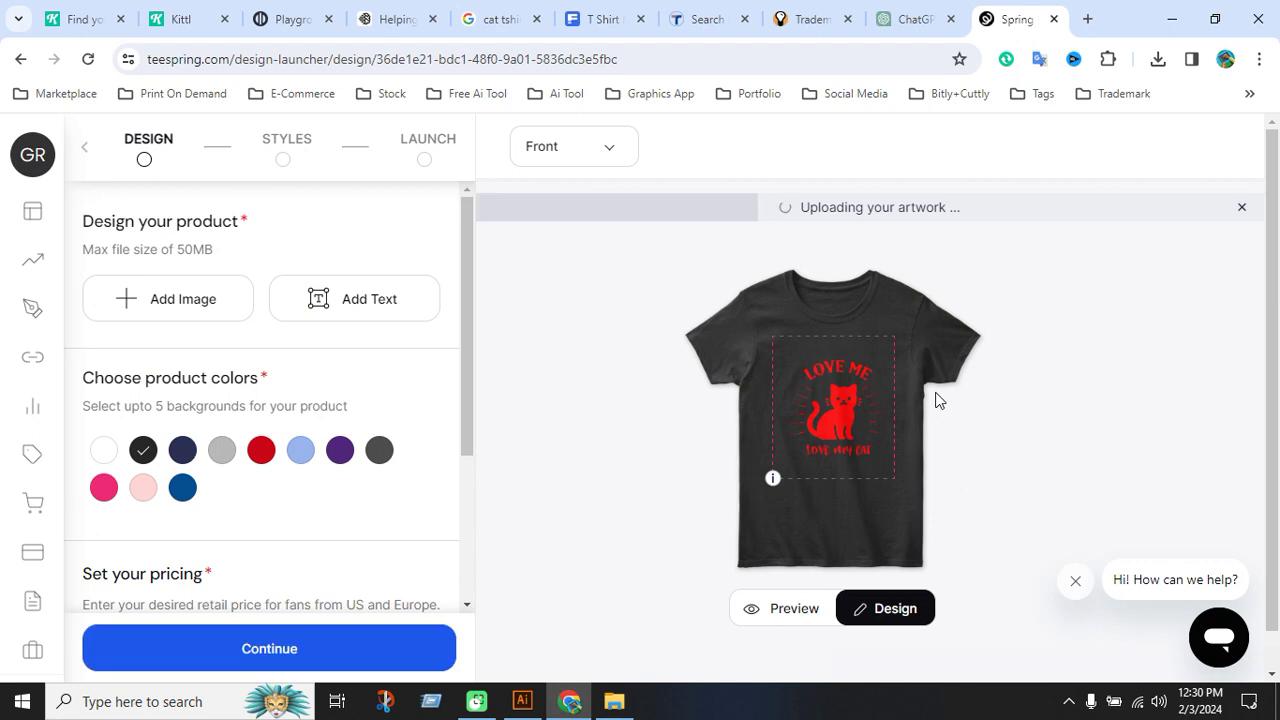
Center the cat artwork in the tee's front print area and enlarge it to about 10.65" x 12.78".
left_click(836, 418)
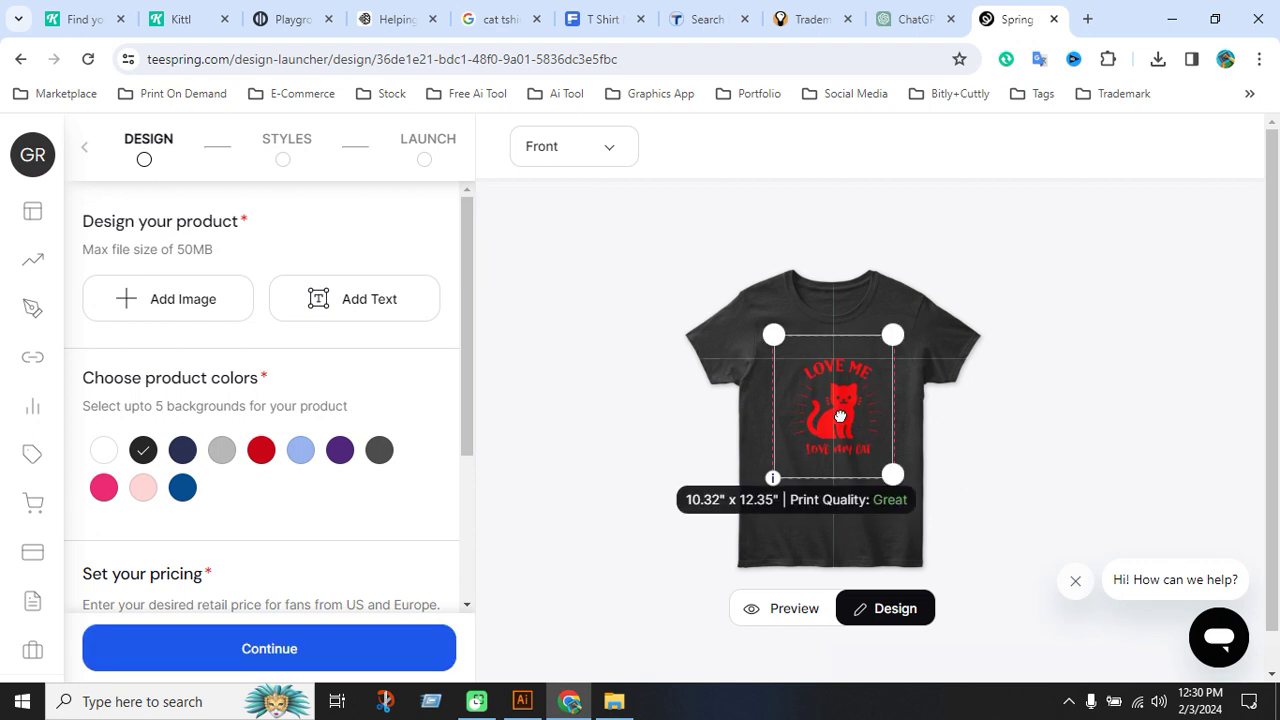
left_click_drag(831, 413, 834, 413)
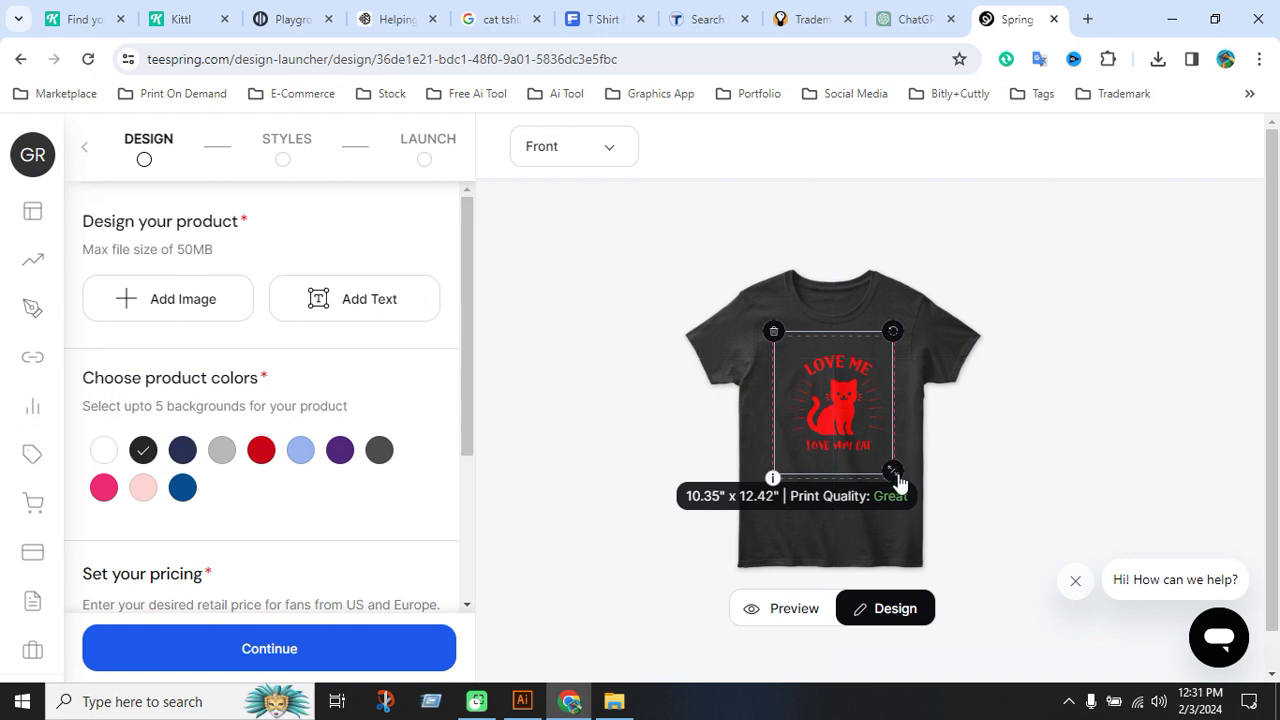
left_click_drag(899, 482, 897, 474)
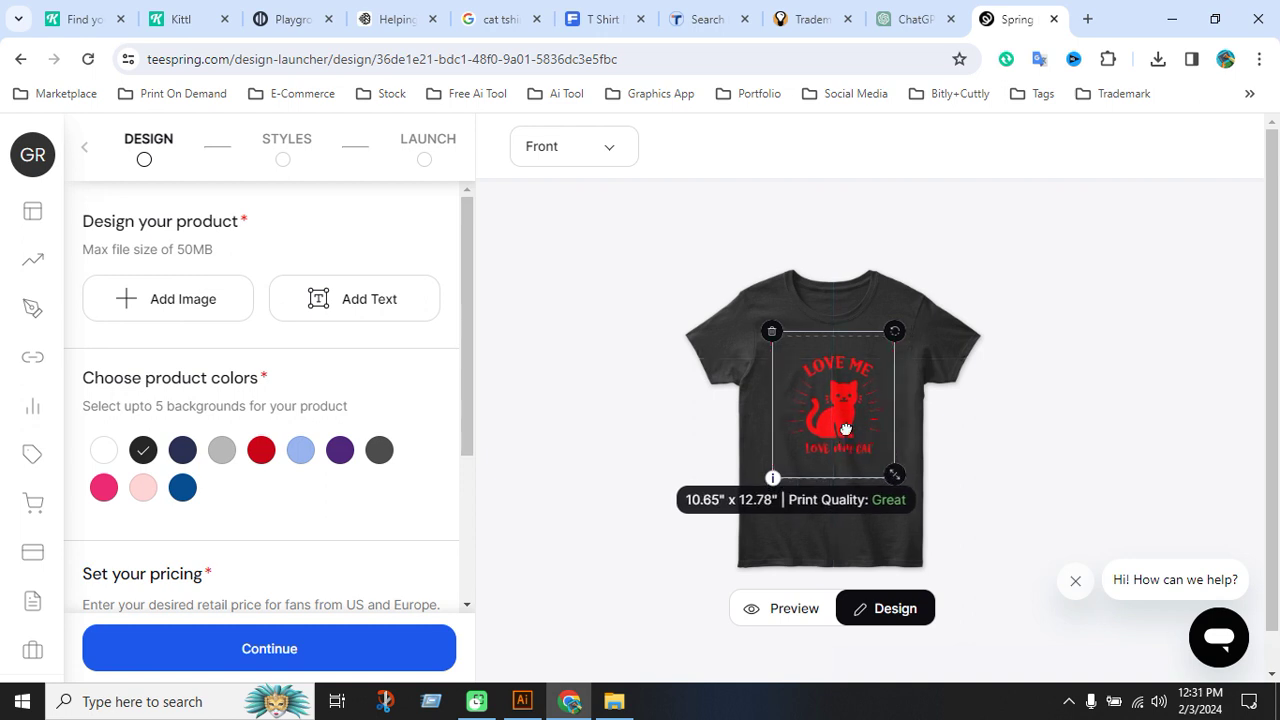
left_click_drag(844, 430, 844, 430)
Make white the only selected product color and move the cat artwork slightly higher on the chest, keeping it centered.
left_click(116, 454)
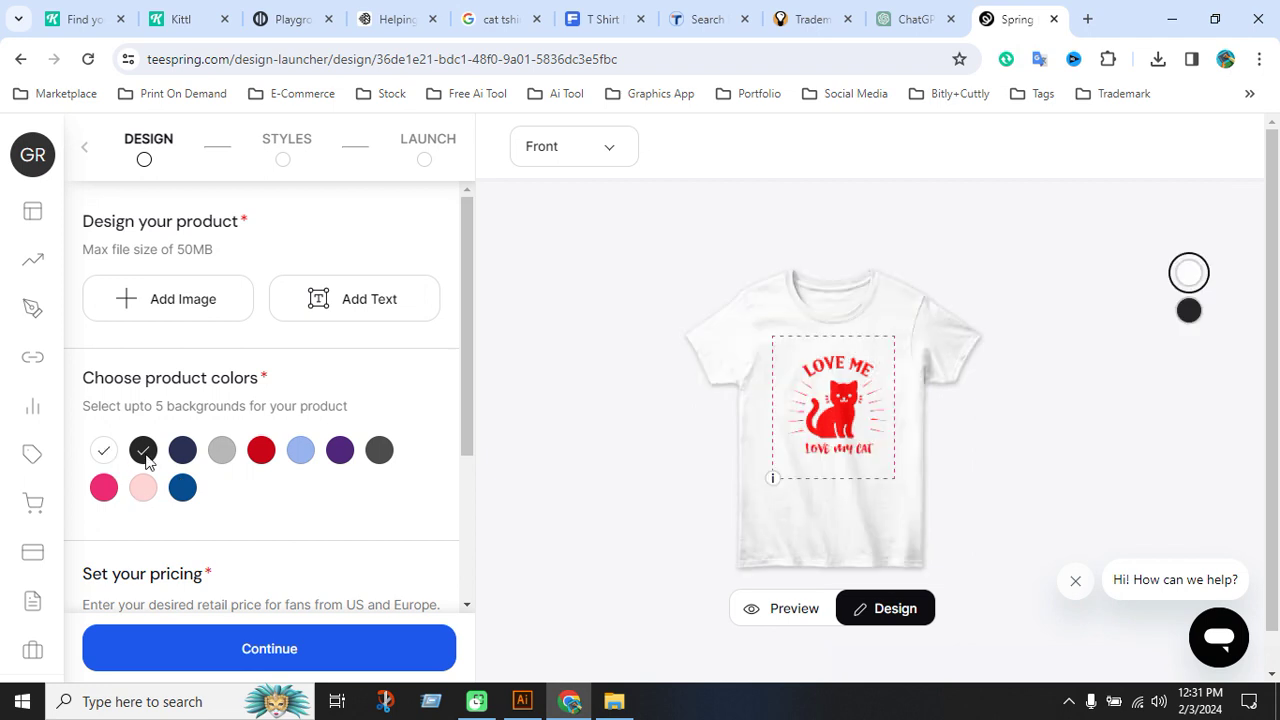
left_click(145, 451)
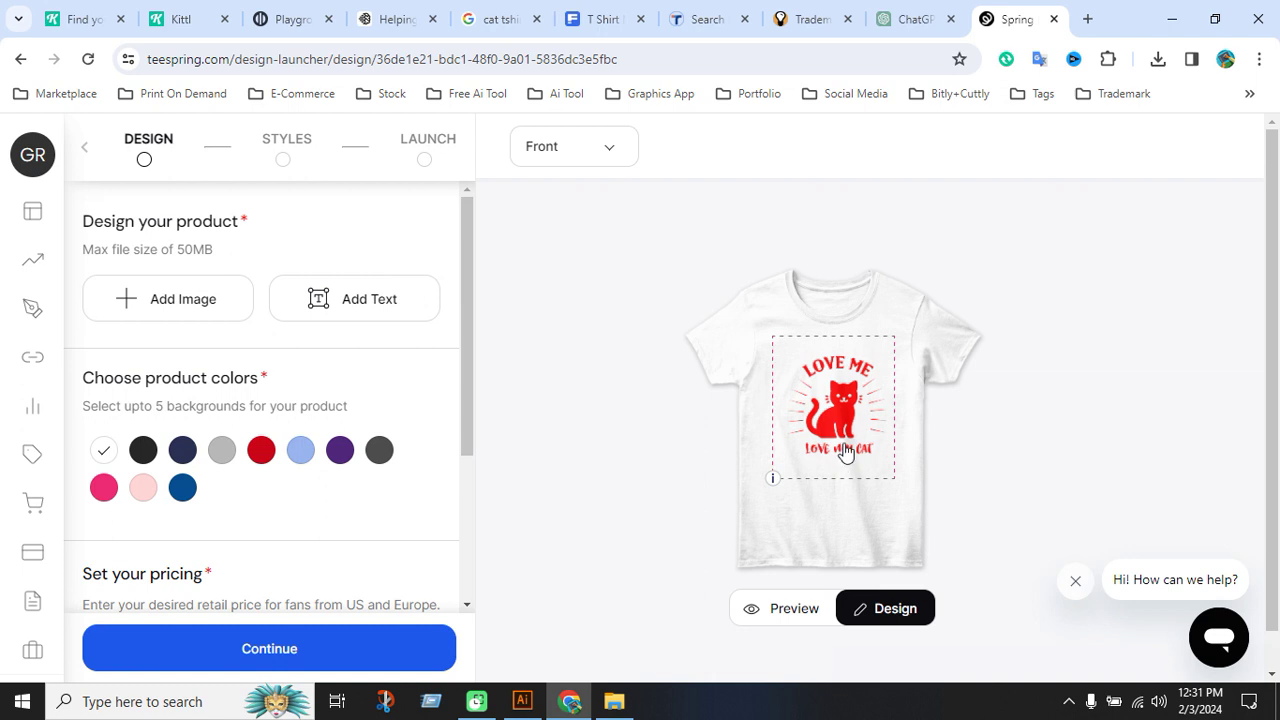
left_click_drag(843, 460, 840, 431)
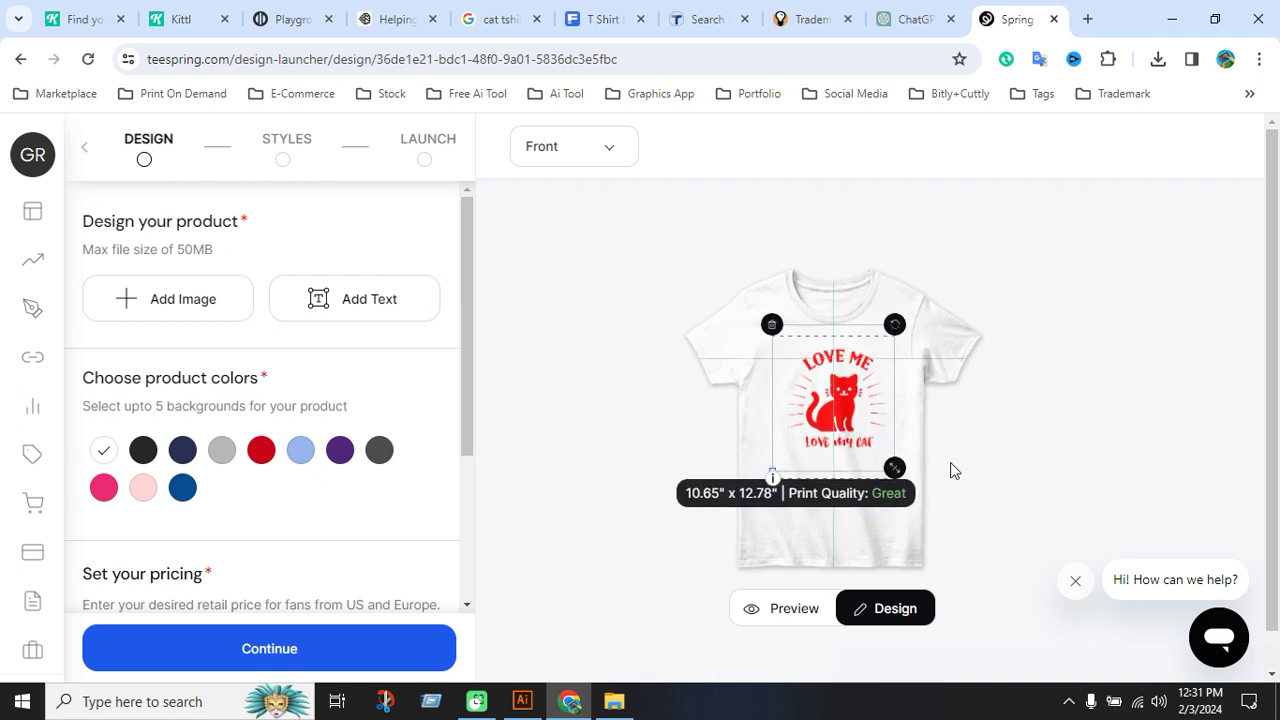
left_click(1040, 470)
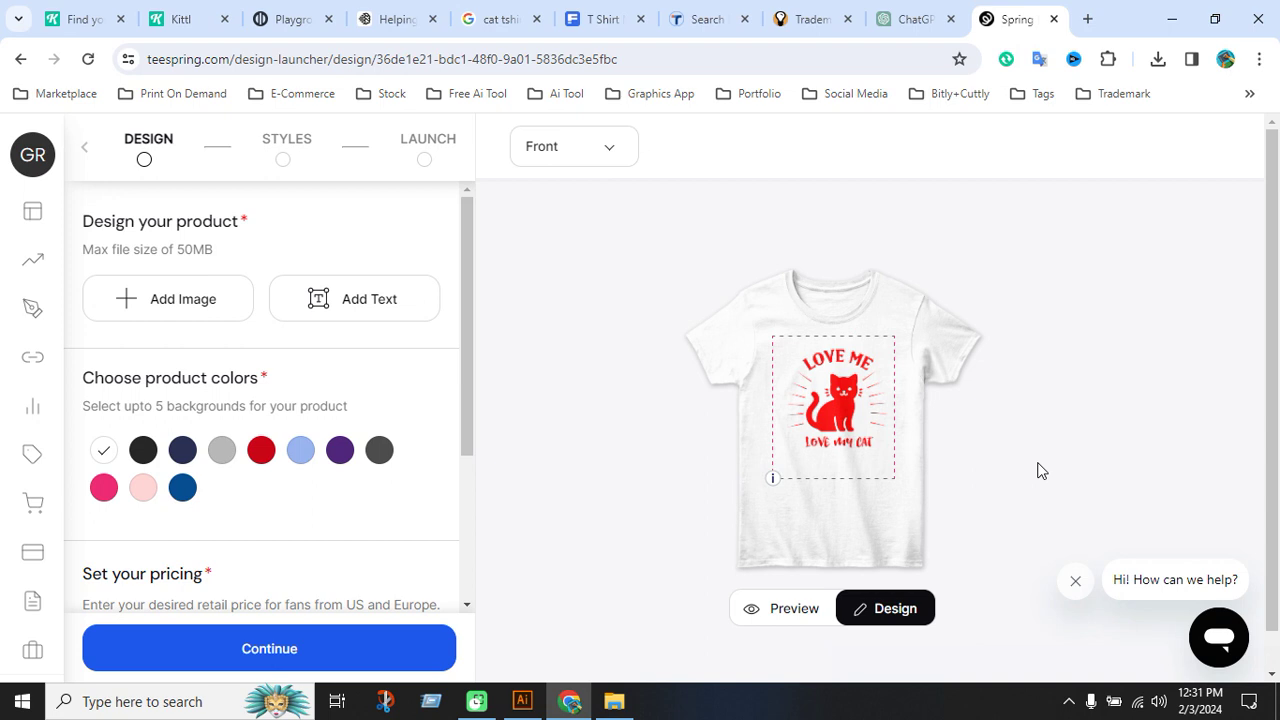
Add light gray to the tee's product colors alongside white.
scroll(903, 517, "down", 1)
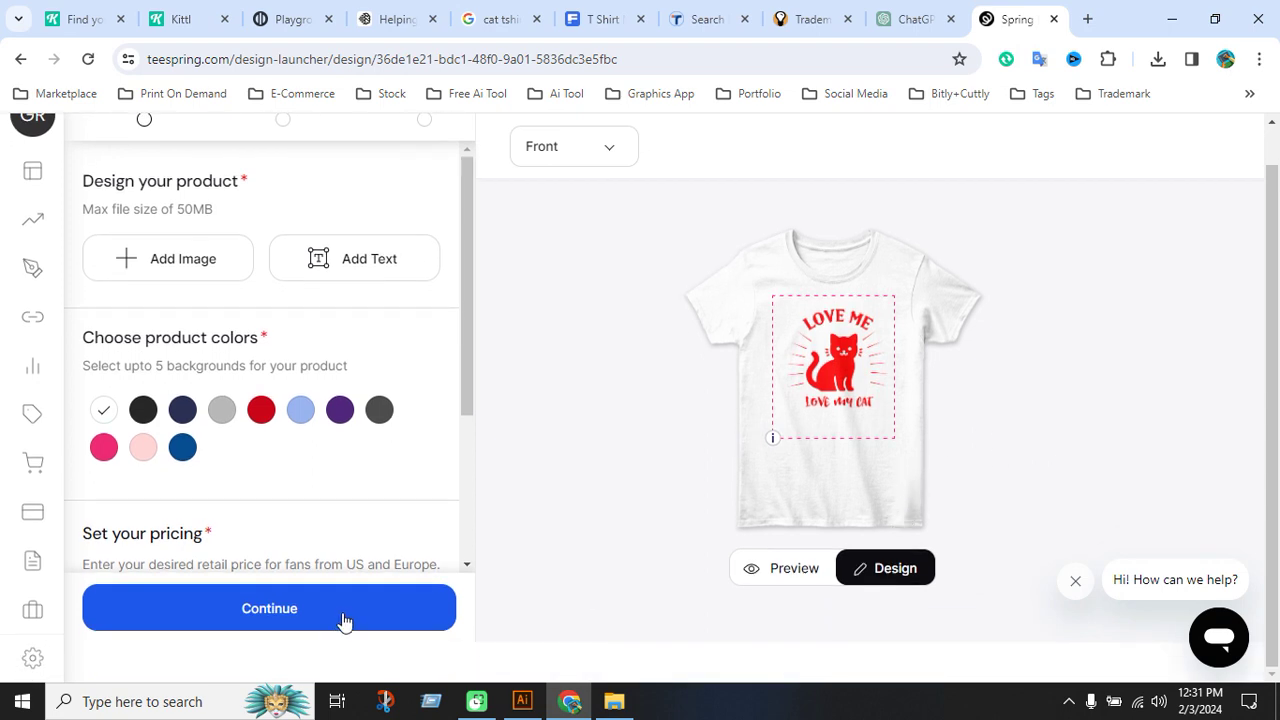
left_click(223, 412)
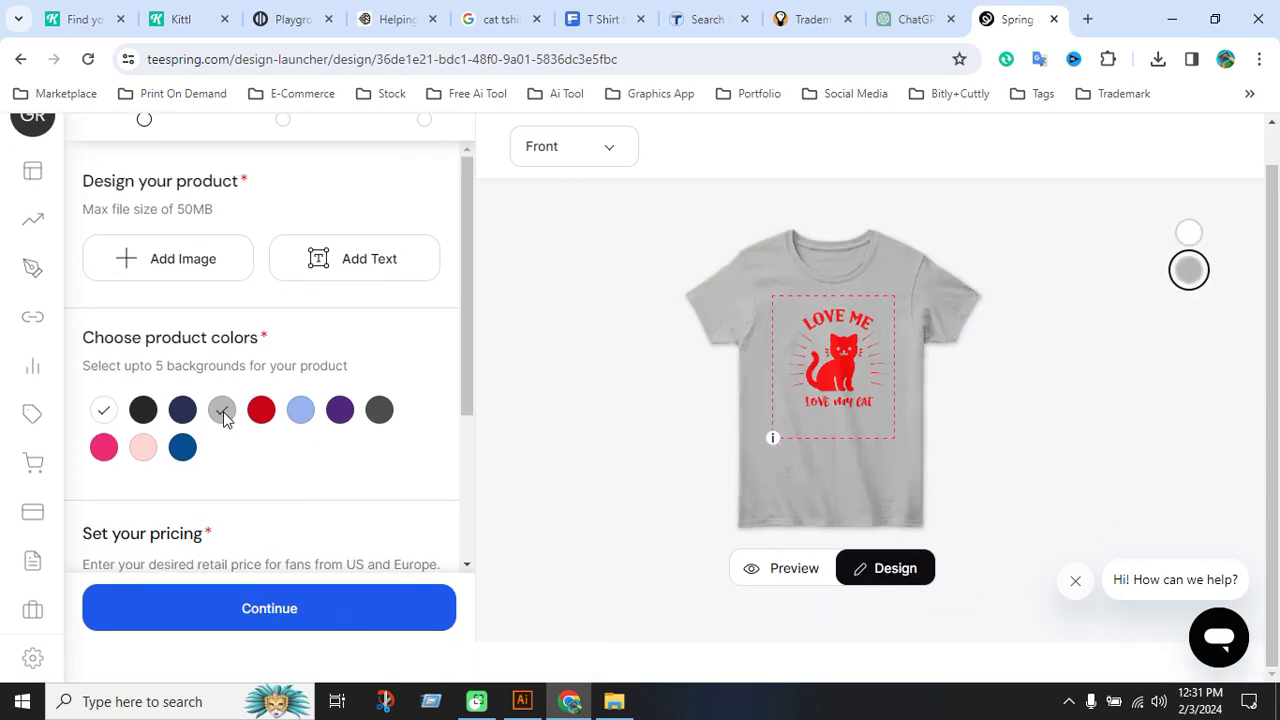
Try royal blue, purple, dark gray and navy as additional tee colors, deselecting each one after viewing it.
left_click(184, 449)
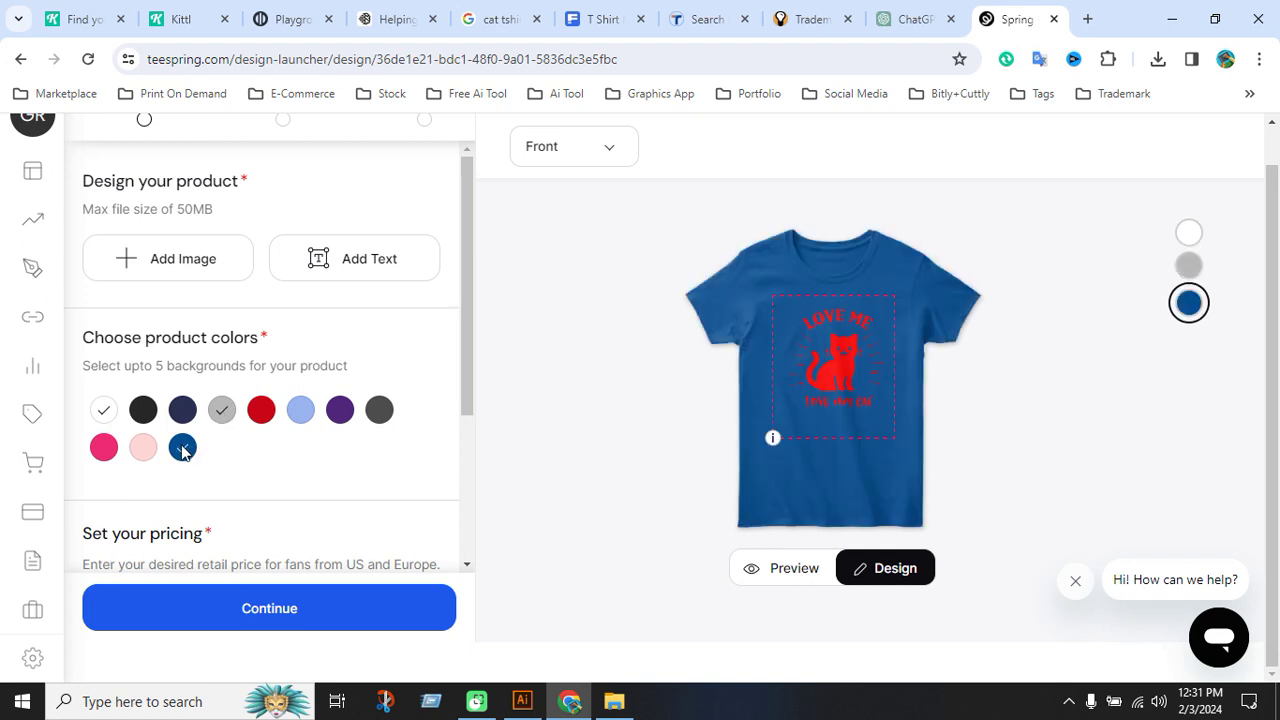
left_click(183, 450)
left_click(337, 415)
left_click(338, 412)
left_click(380, 412)
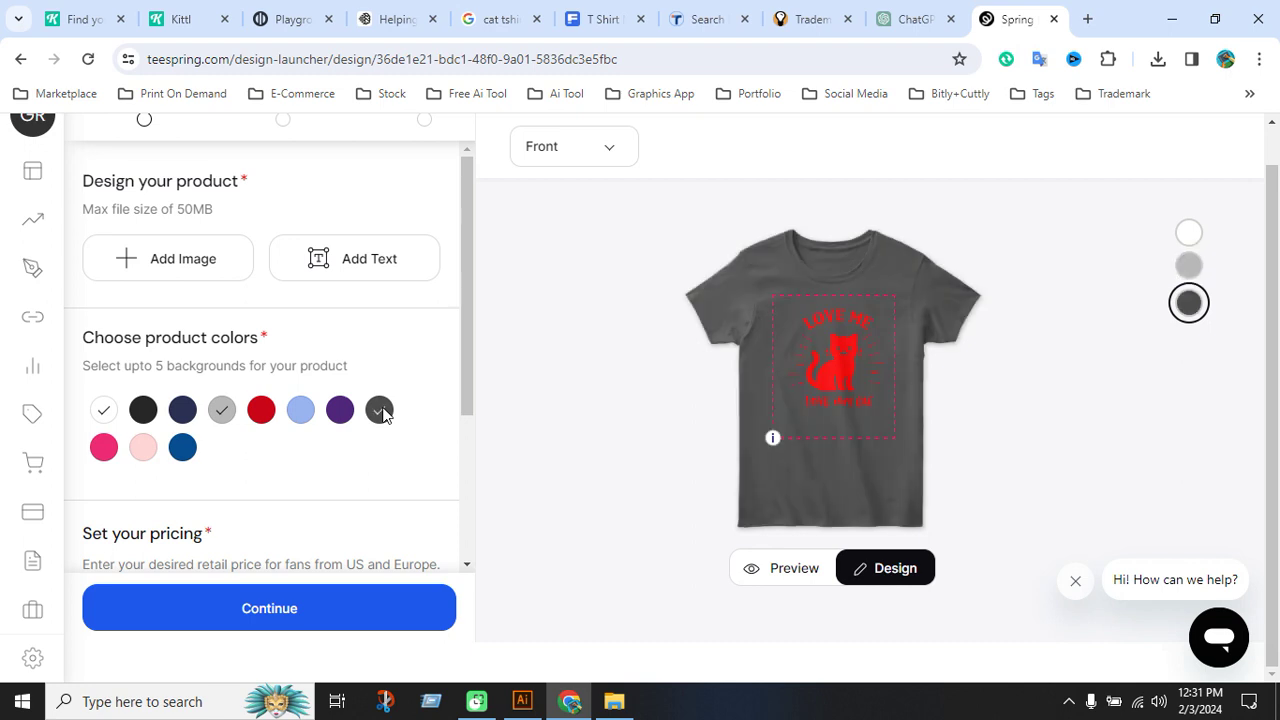
left_click(383, 415)
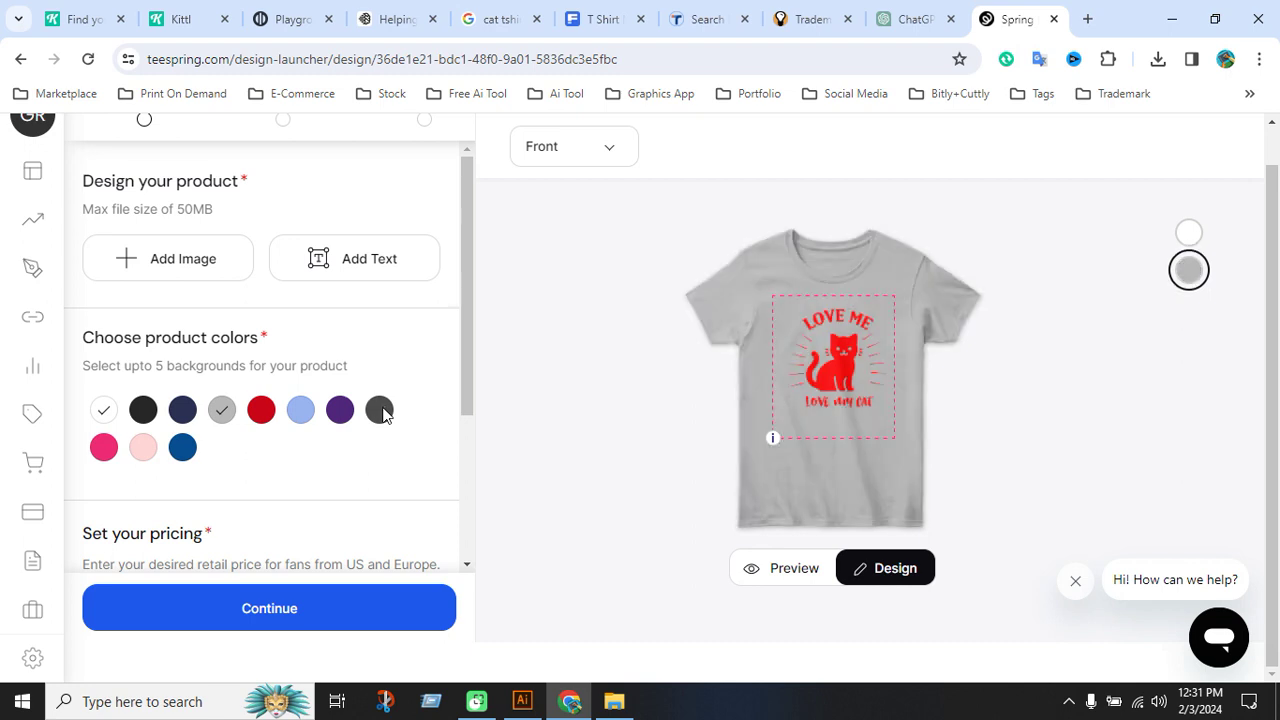
left_click(188, 415)
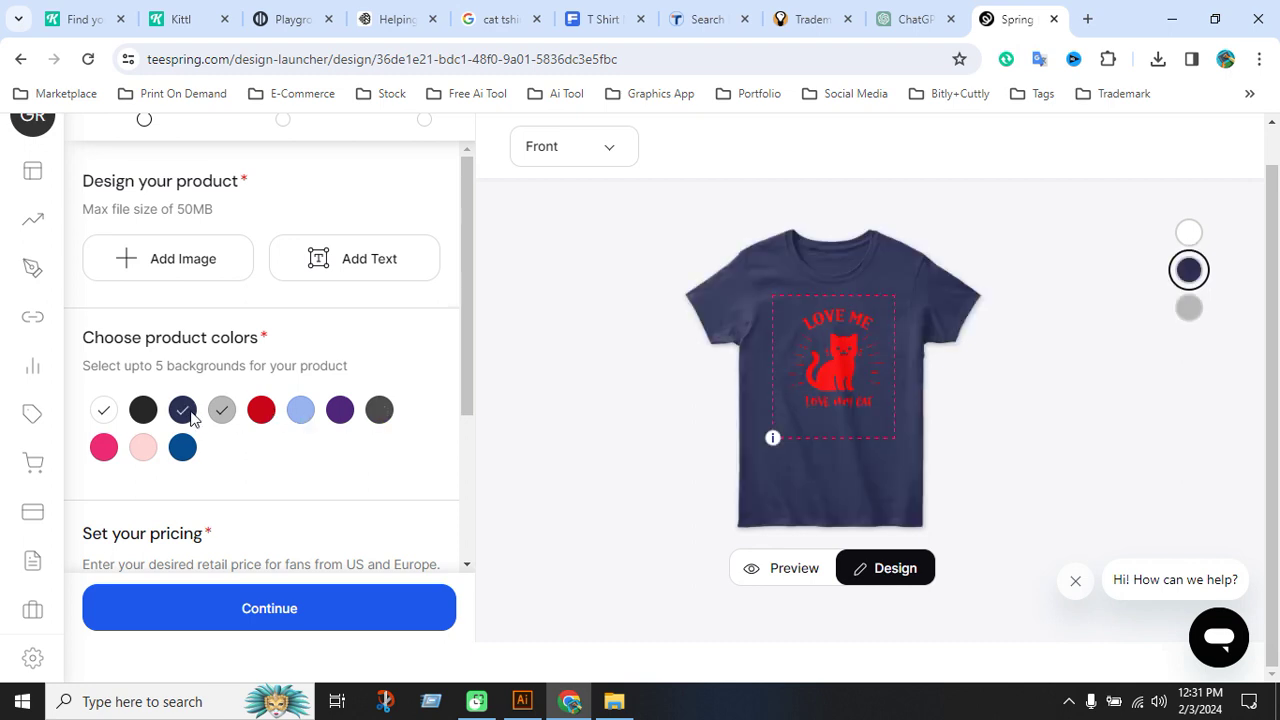
left_click(188, 415)
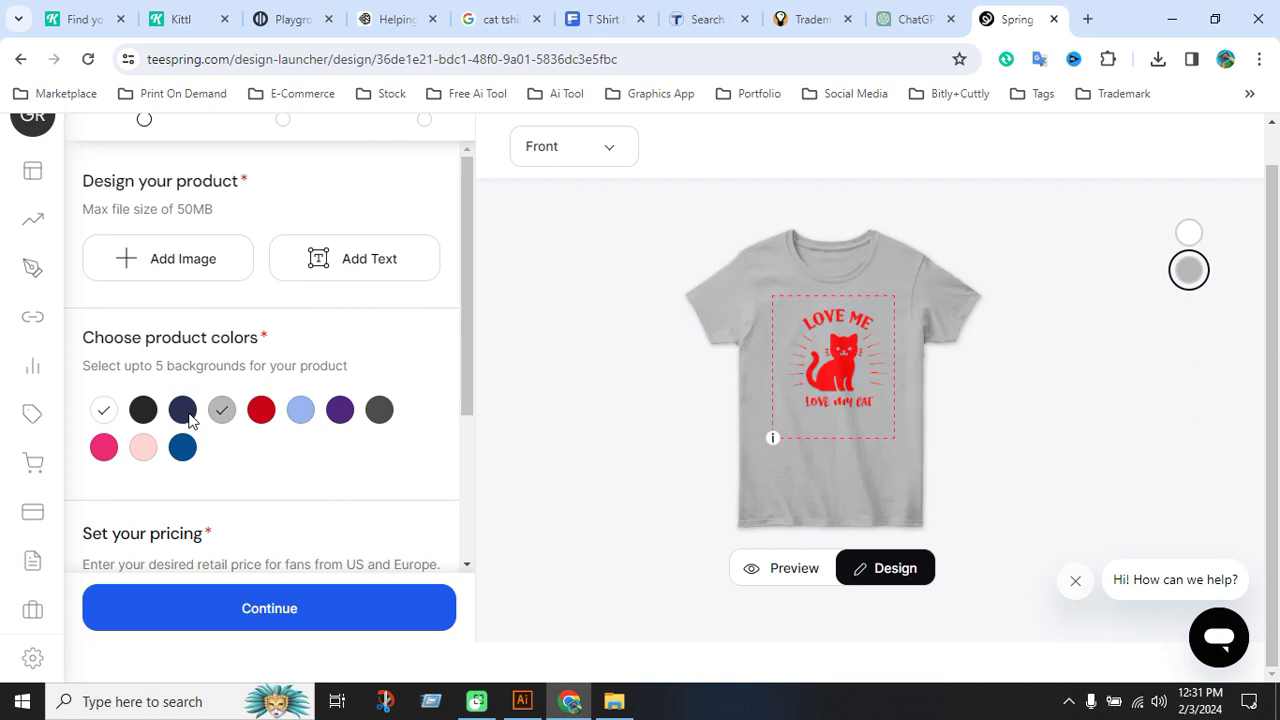
Add light pink to the tee's product colors, leave hot pink deselected, and continue to the styles stage.
left_click(148, 450)
left_click(113, 452)
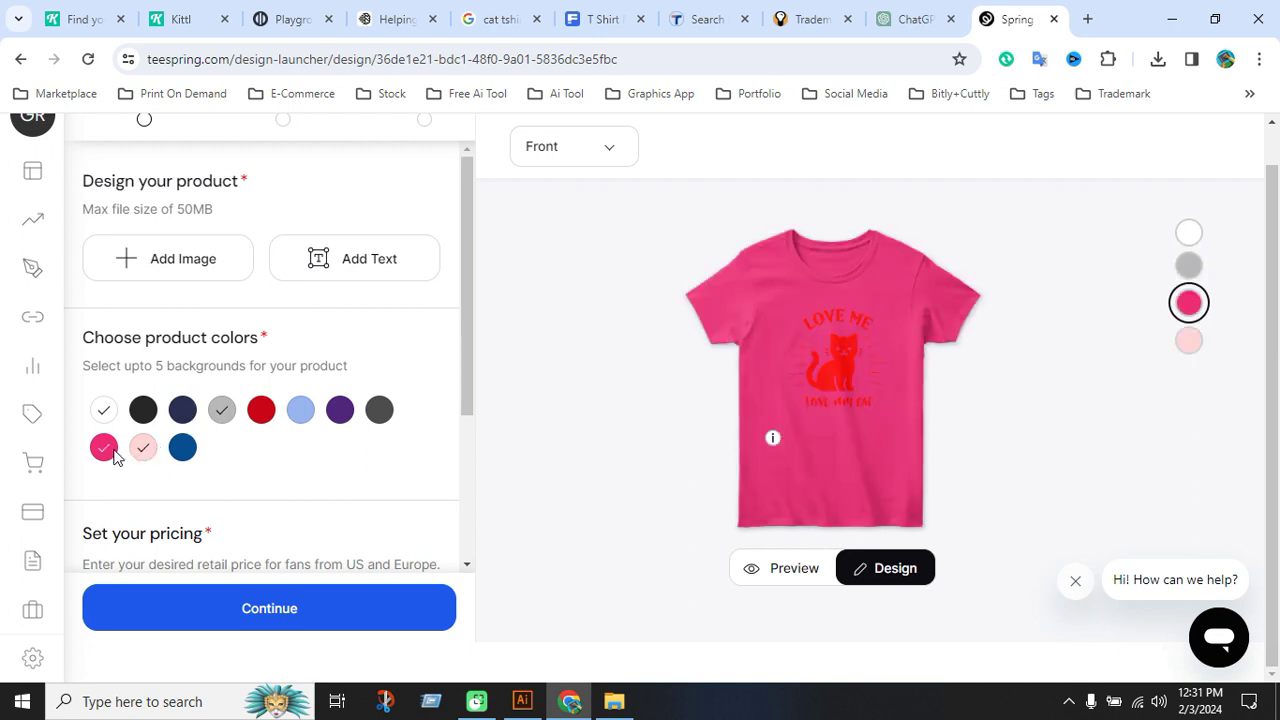
left_click(106, 449)
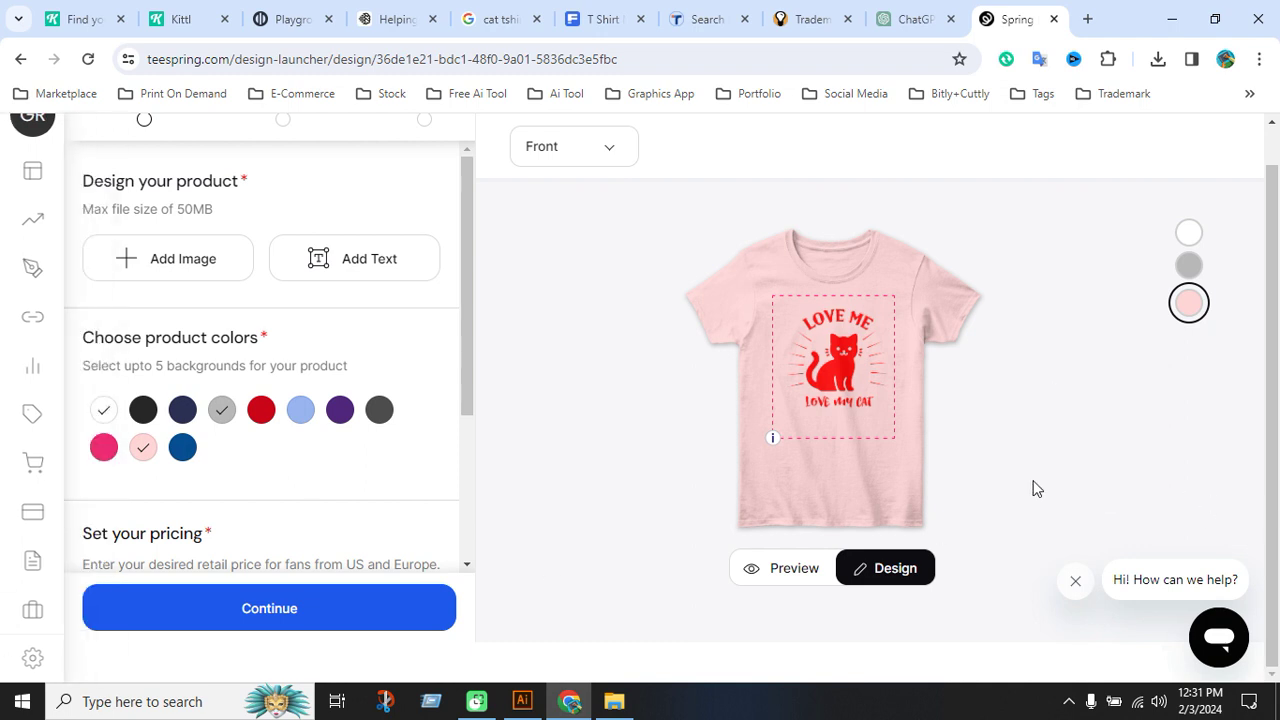
left_click(346, 609)
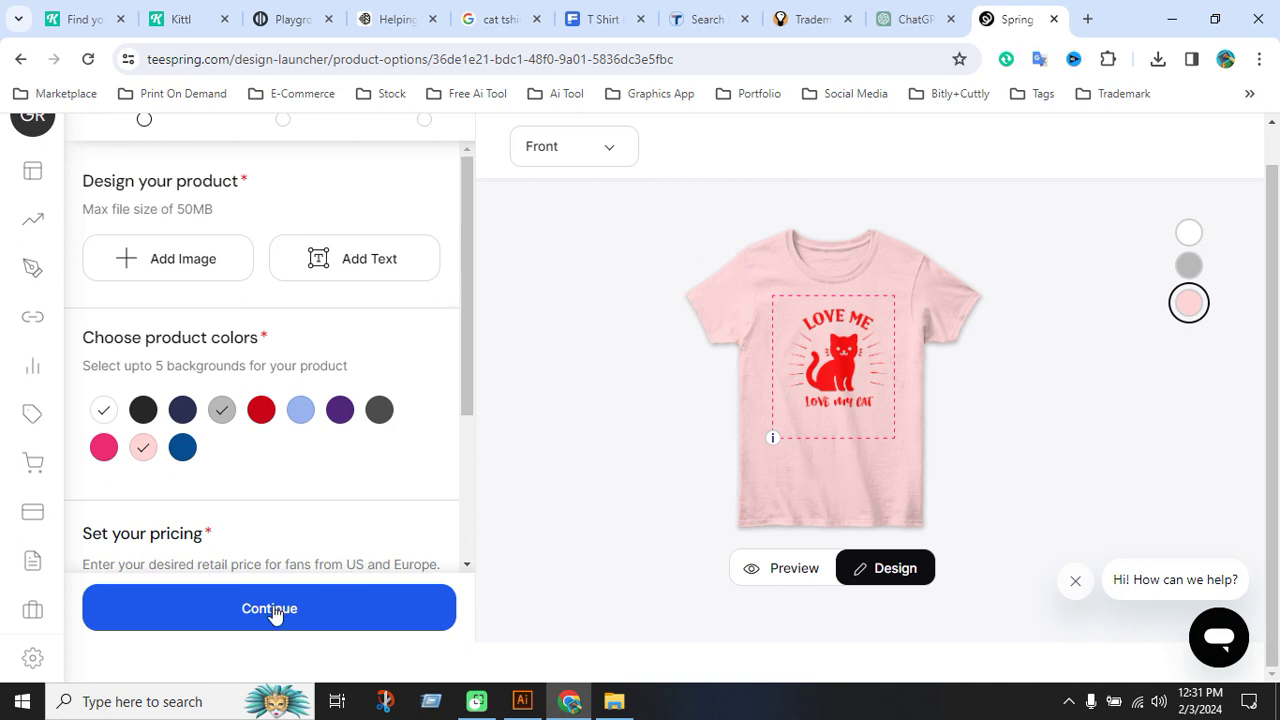
left_click(300, 593)
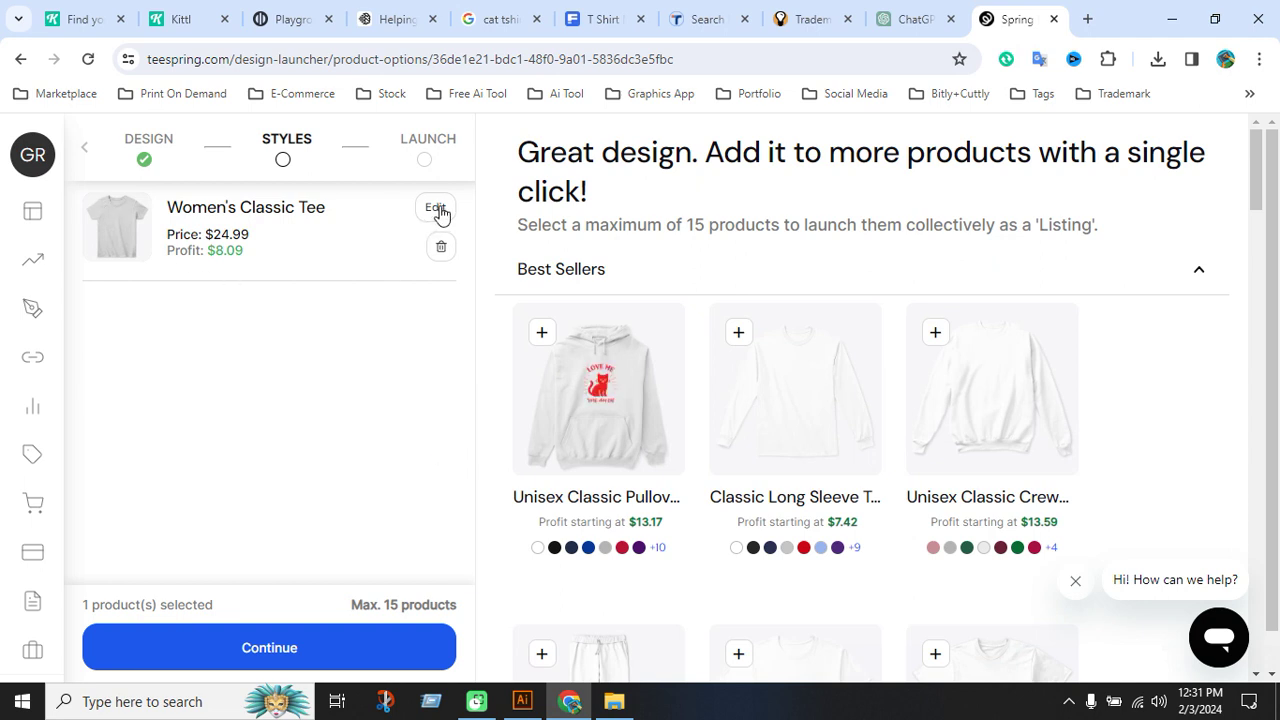
Edit the Women's Classic Tee to set its US retail price to $31 and return to the styles stage.
left_click(451, 466)
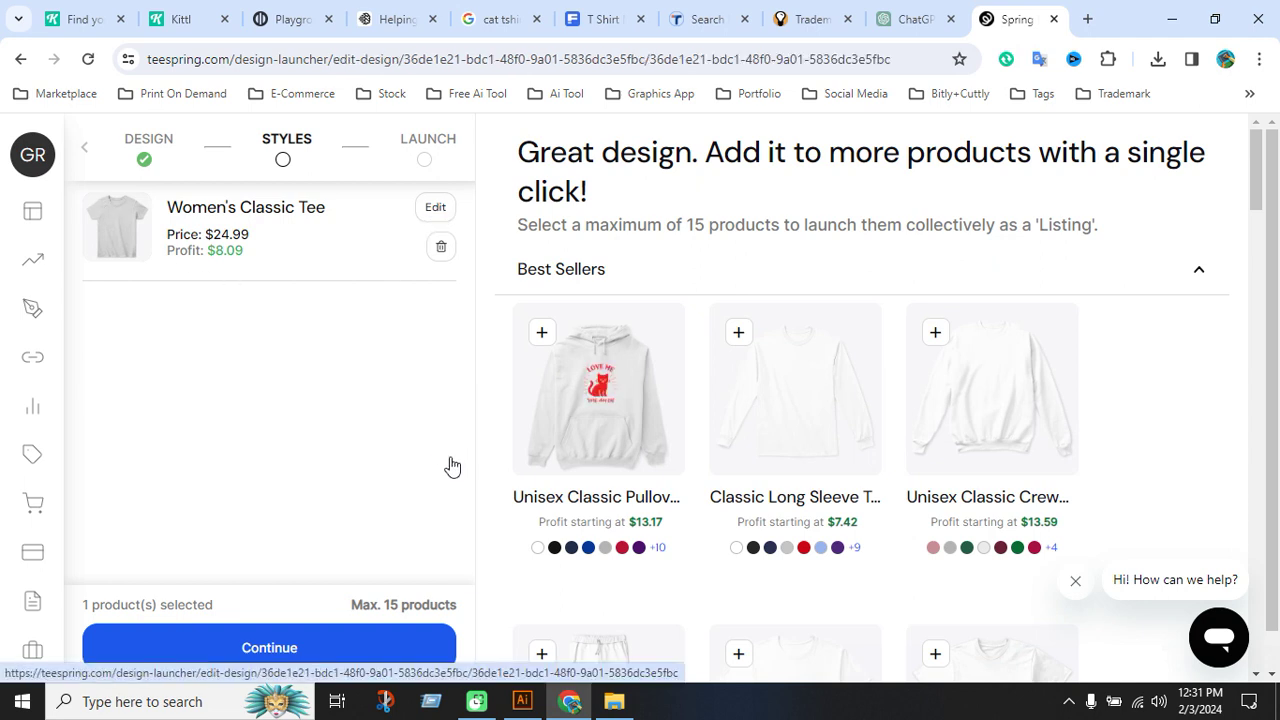
scroll(450, 457, "down", 3)
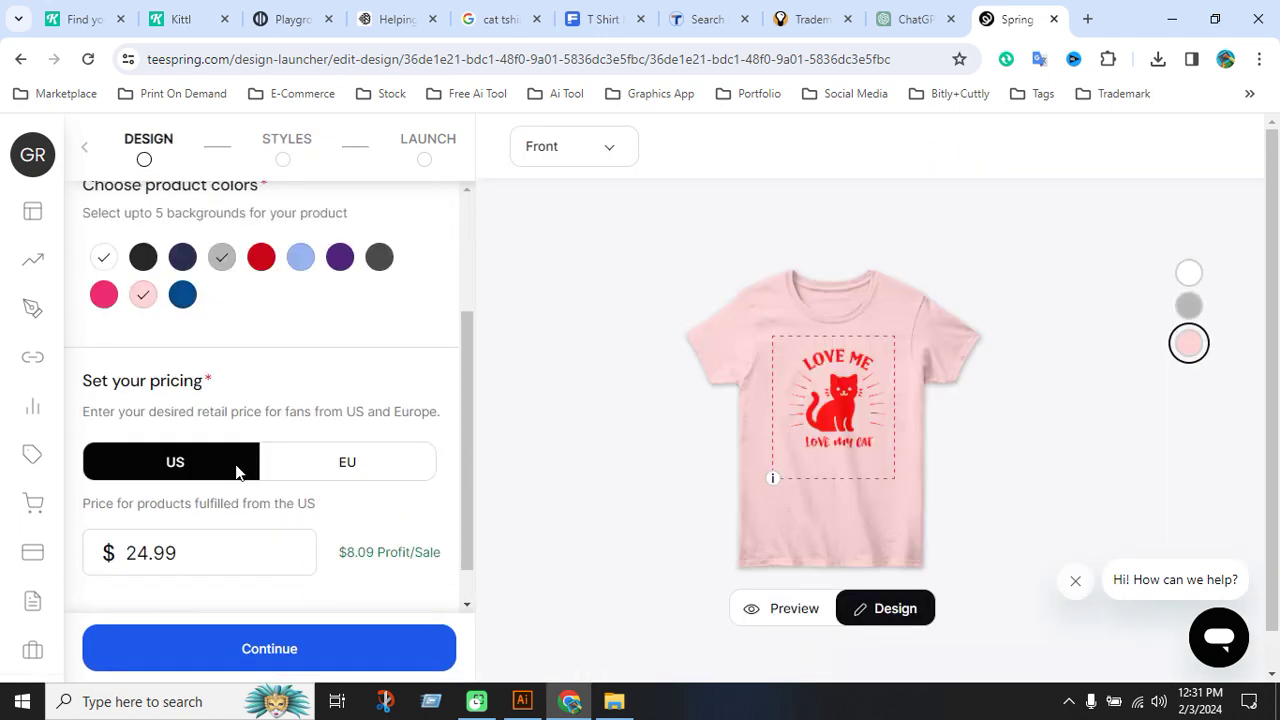
left_click_drag(209, 510, 84, 510)
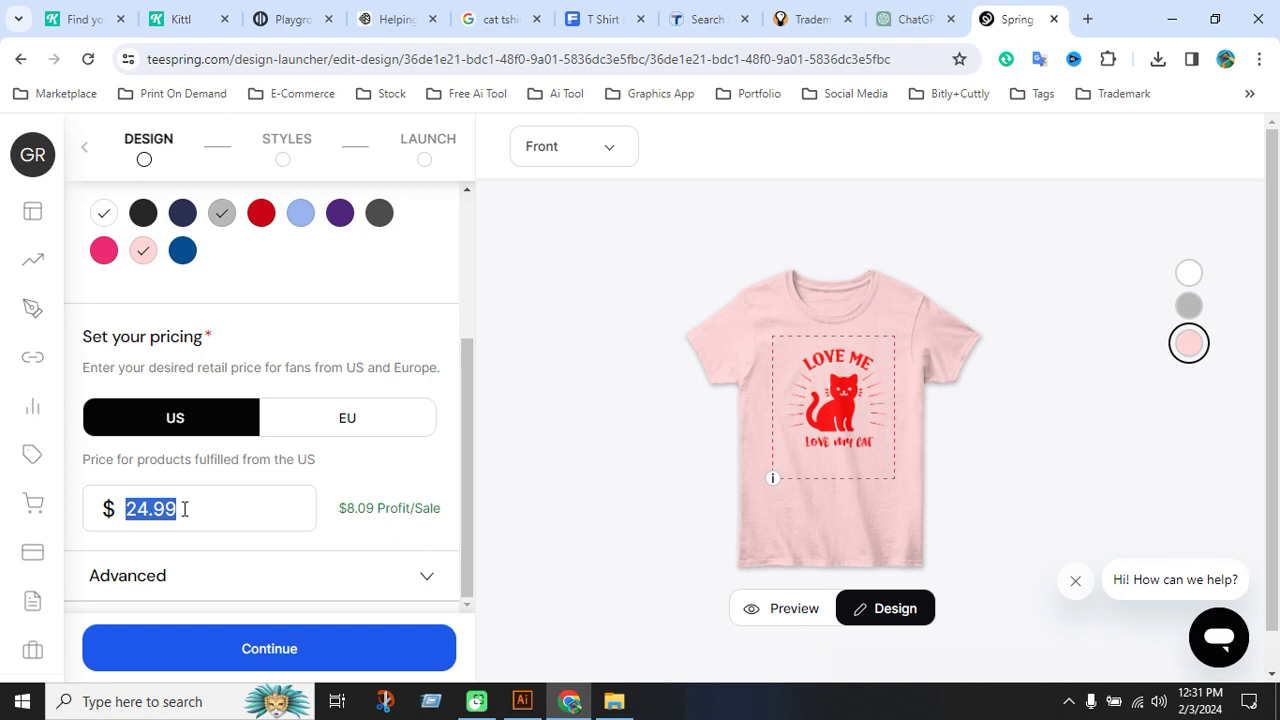
type("31")
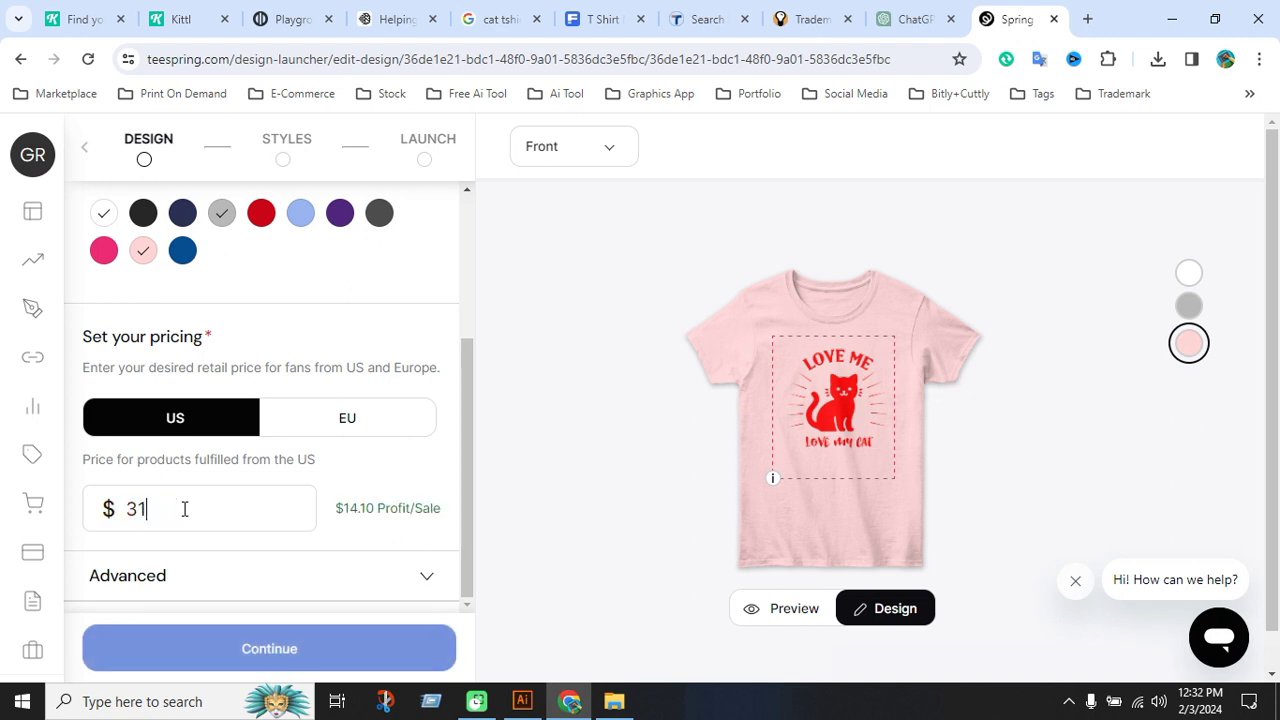
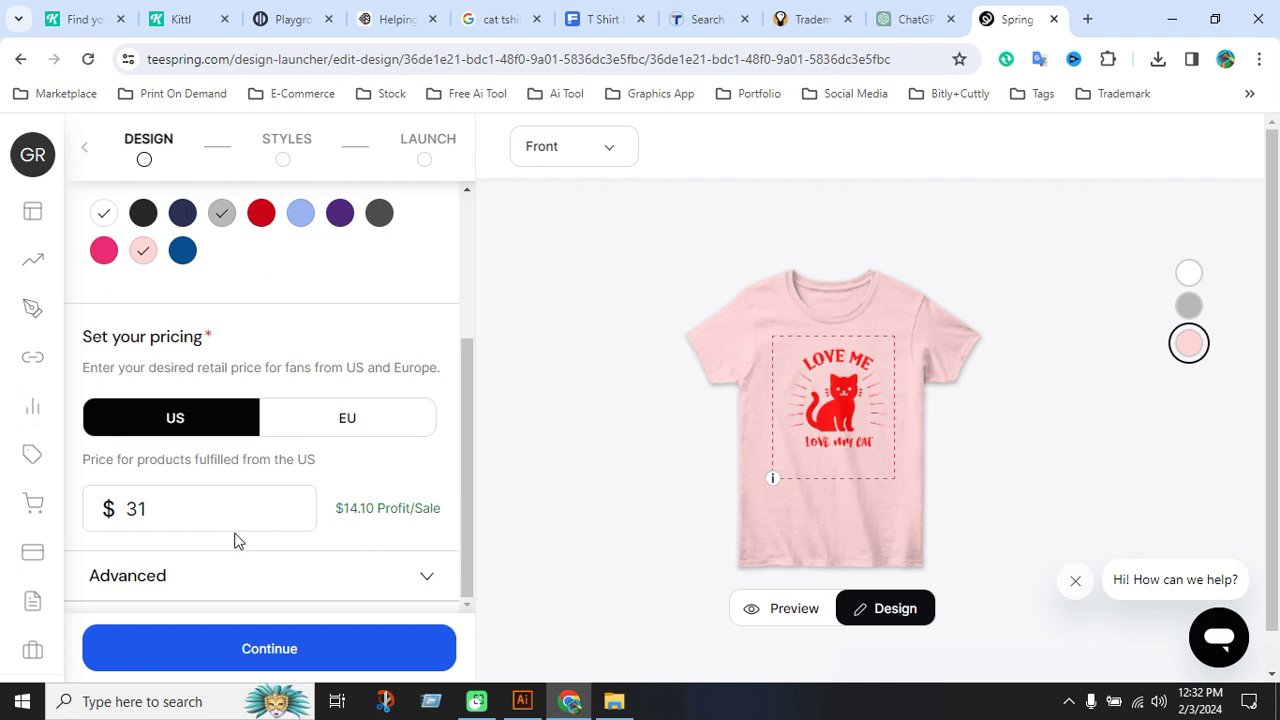
scroll(250, 520, "down", 1)
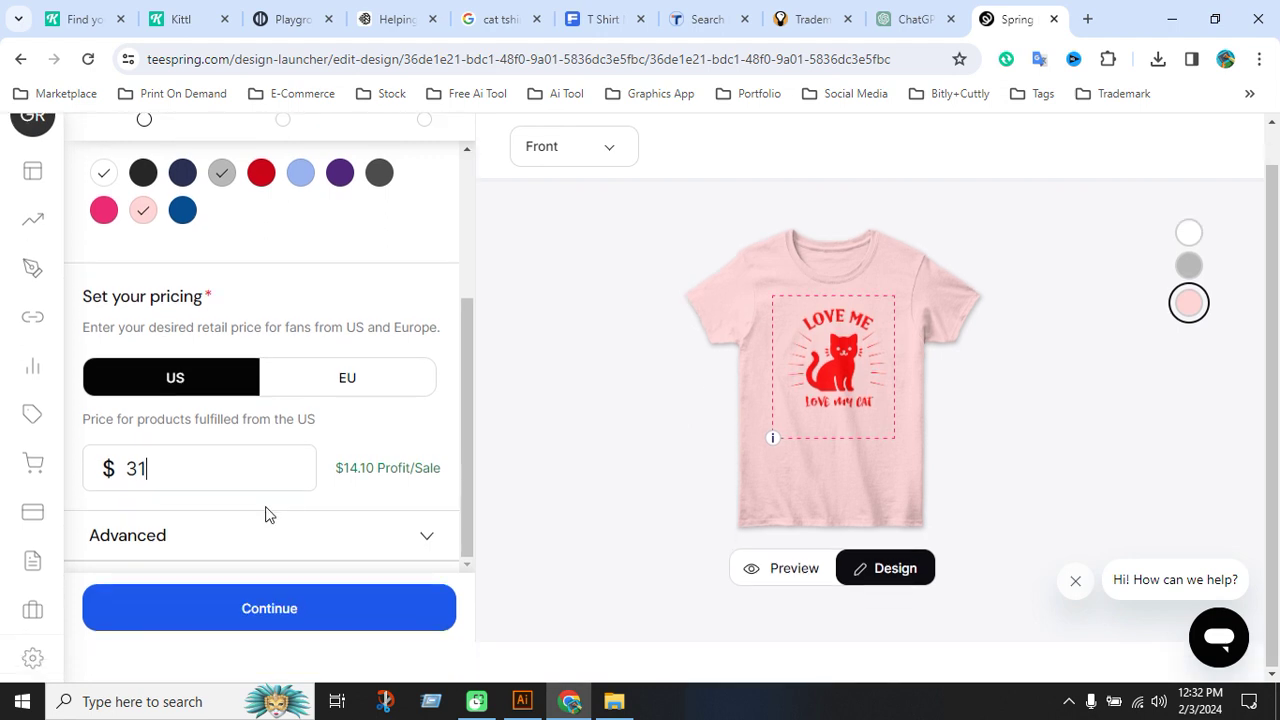
left_click(290, 618)
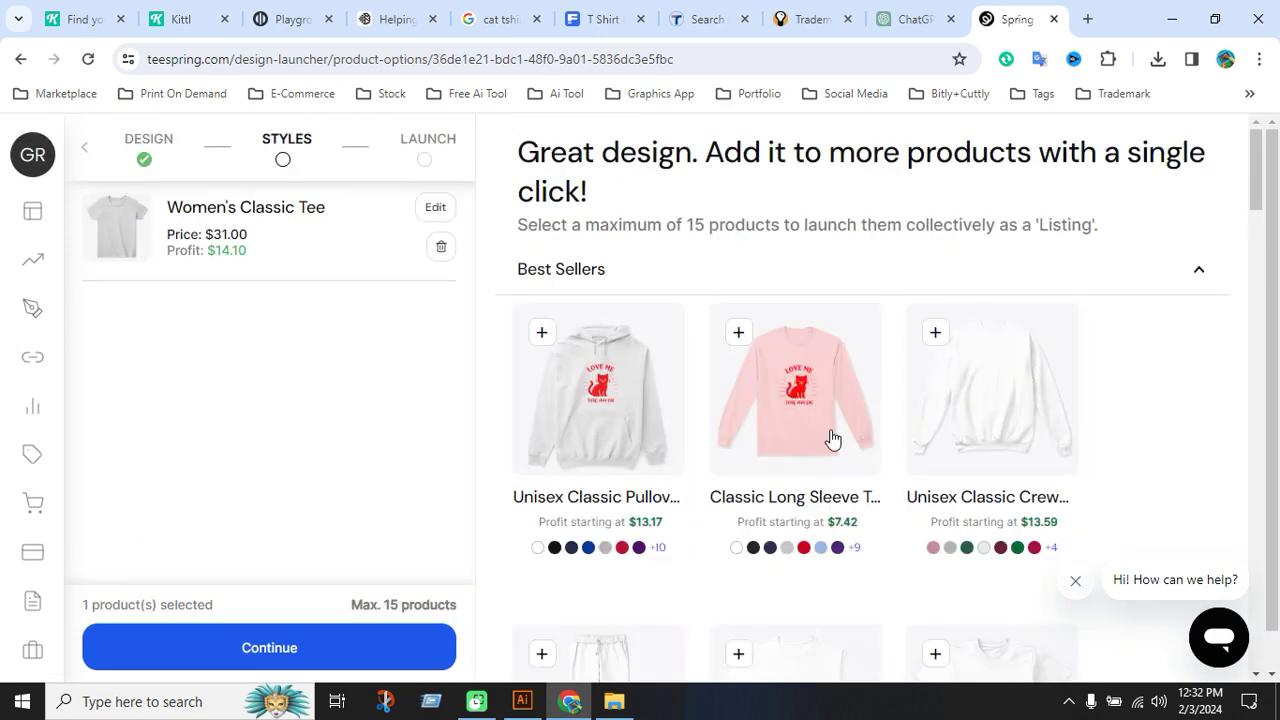
Browse the best-selling products and add the Comfort Tee to the listing.
scroll(900, 503, "down", 2)
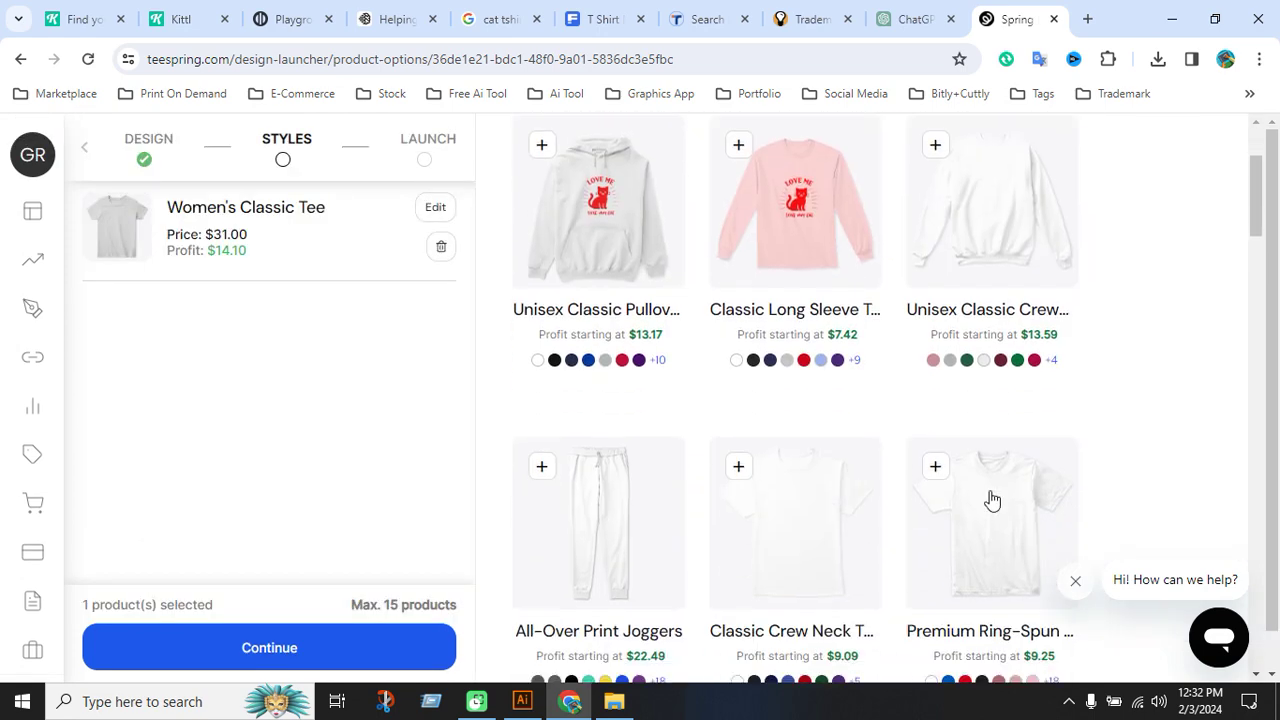
scroll(850, 510, "down", 2)
scroll(895, 525, "down", 2)
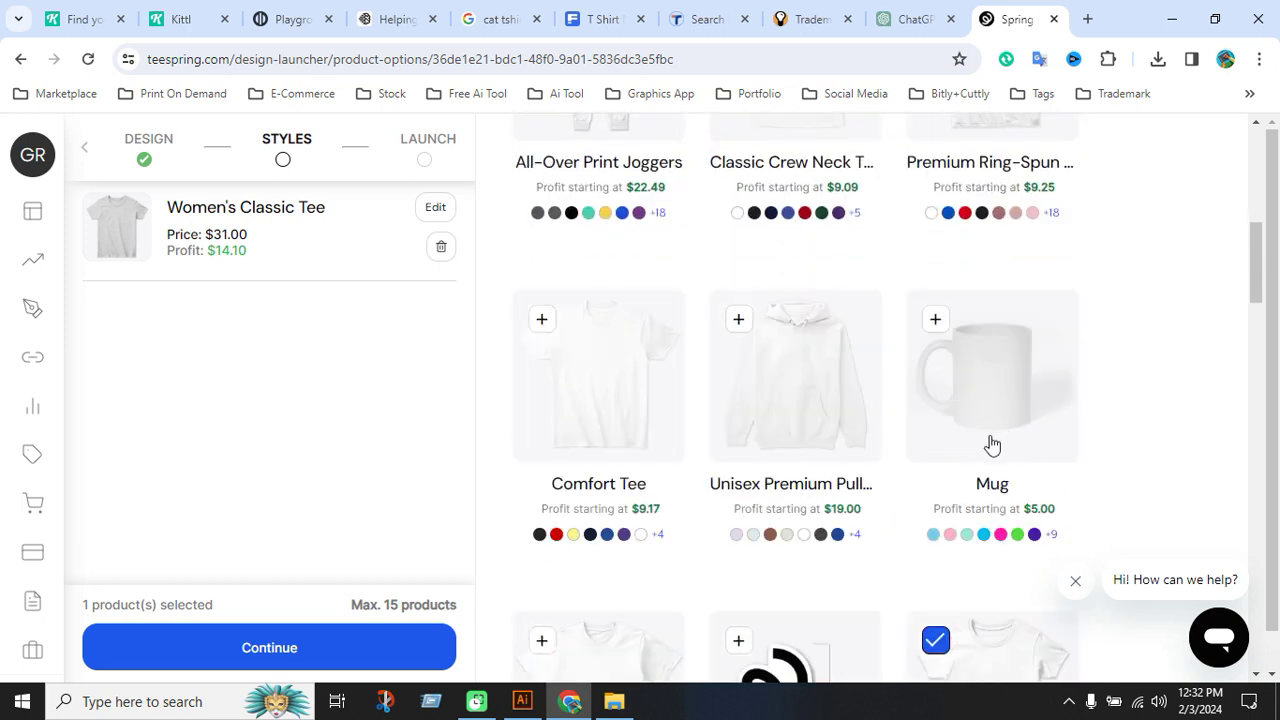
scroll(991, 445, "down", 3)
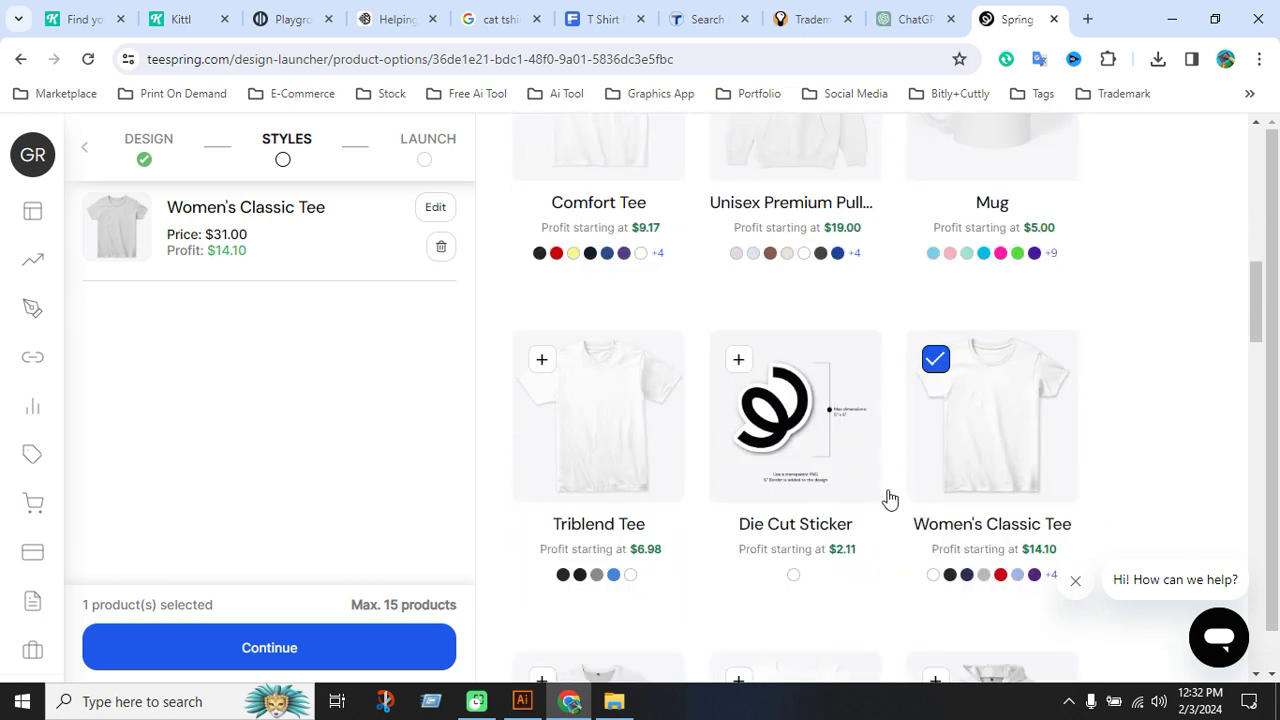
scroll(889, 503, "down", 3)
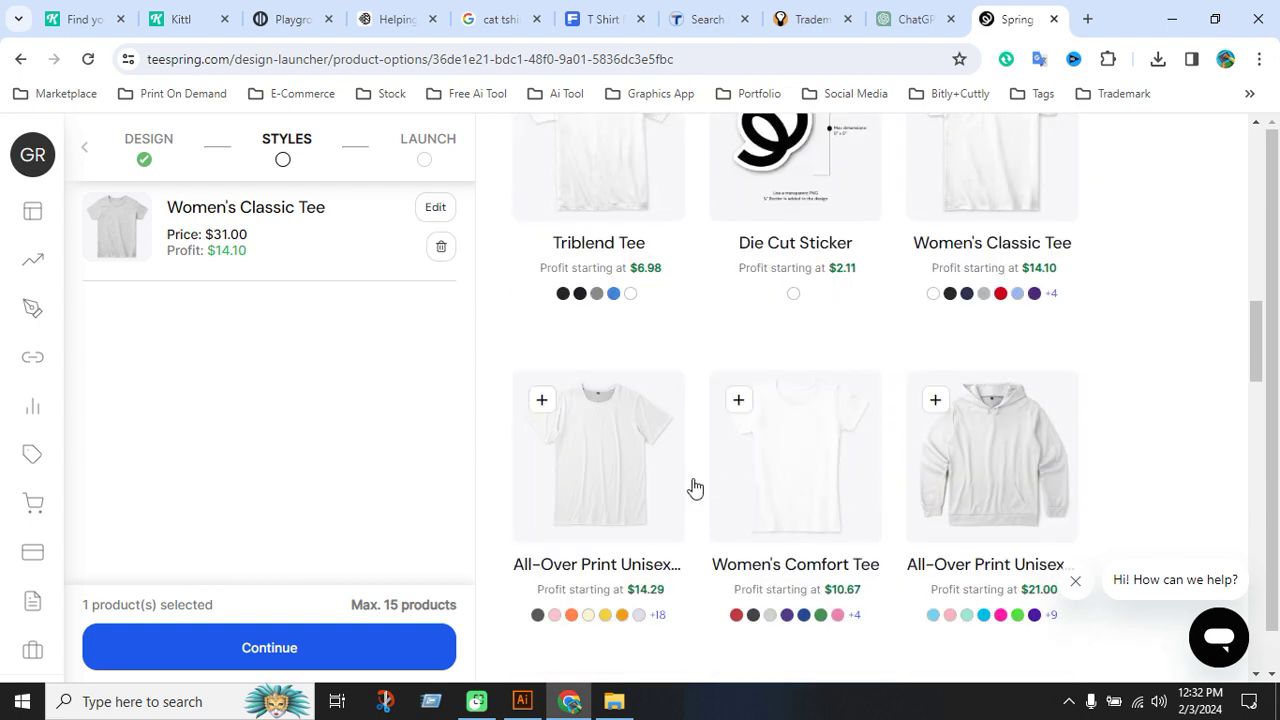
scroll(900, 528, "down", 2)
scroll(900, 528, "up", 8)
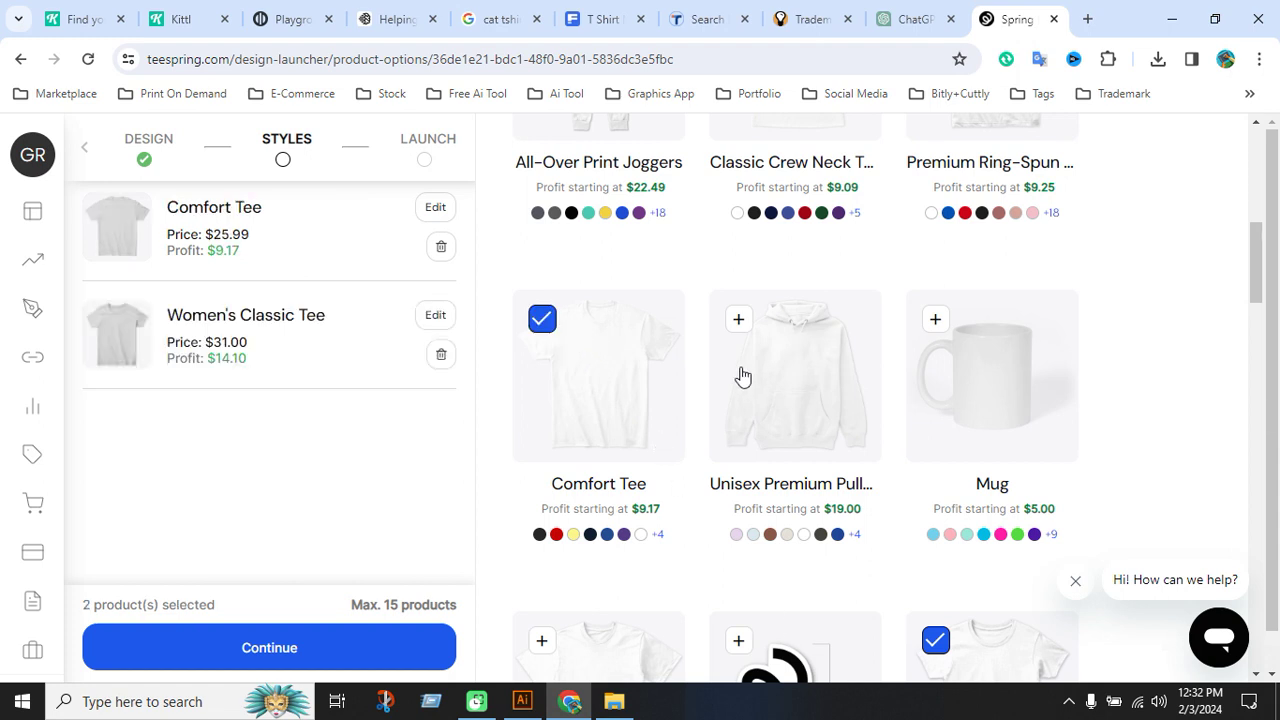
Open the Women's Classic Tee's design to check its artwork and colors, and return to the styles stage.
left_click(435, 316)
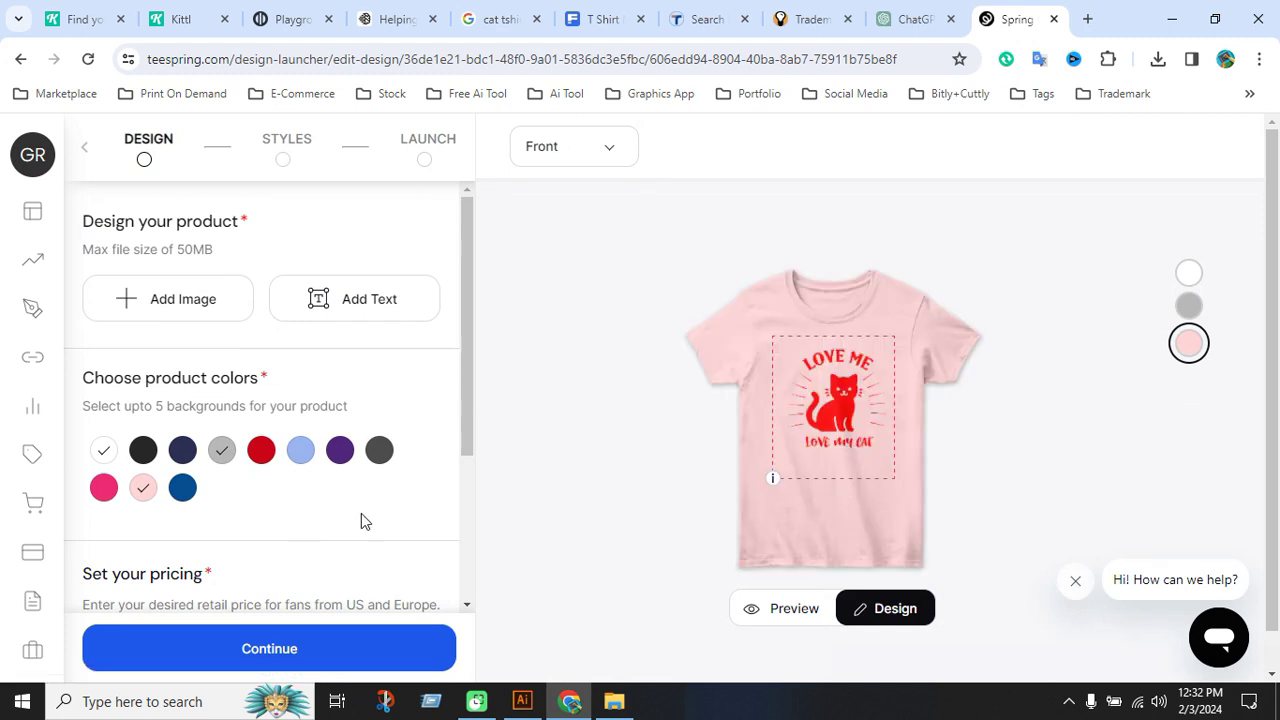
scroll(620, 515, "down", 1)
left_click(289, 612)
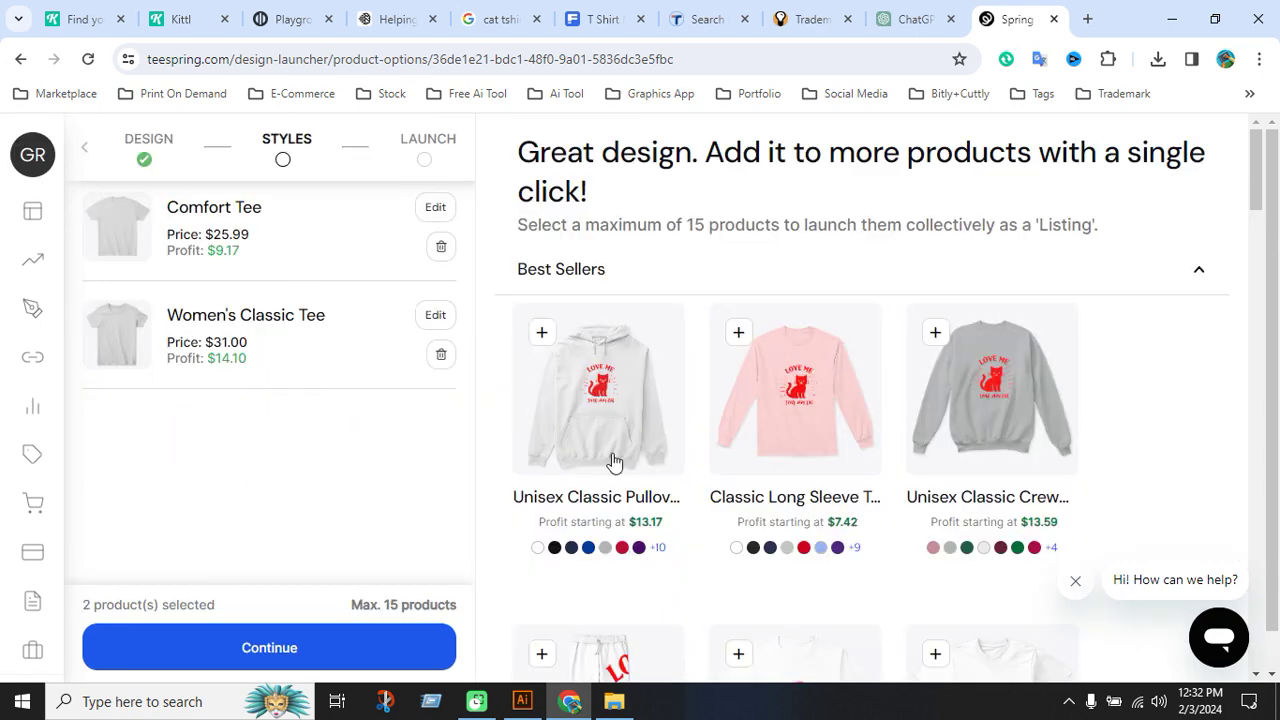
Remove the Women's Classic Tee from the listing's selected products and add the Mug in its place.
scroll(995, 462, "down", 4)
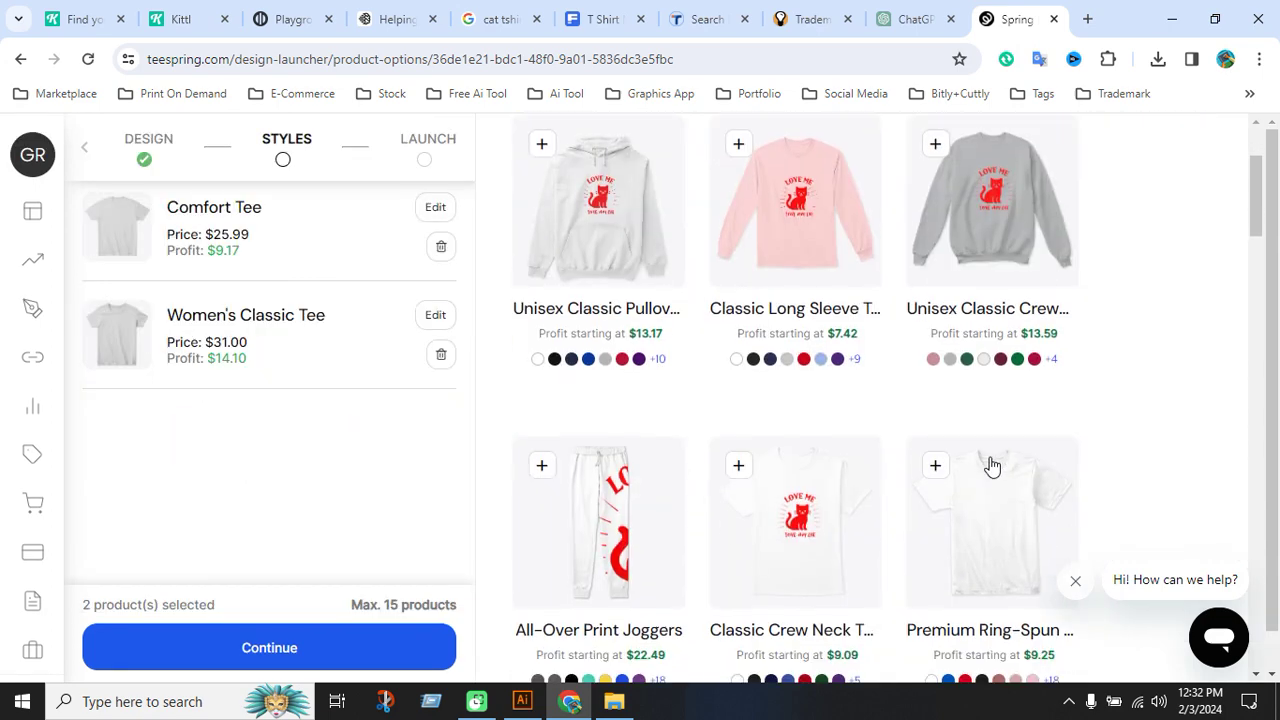
scroll(815, 455, "down", 3)
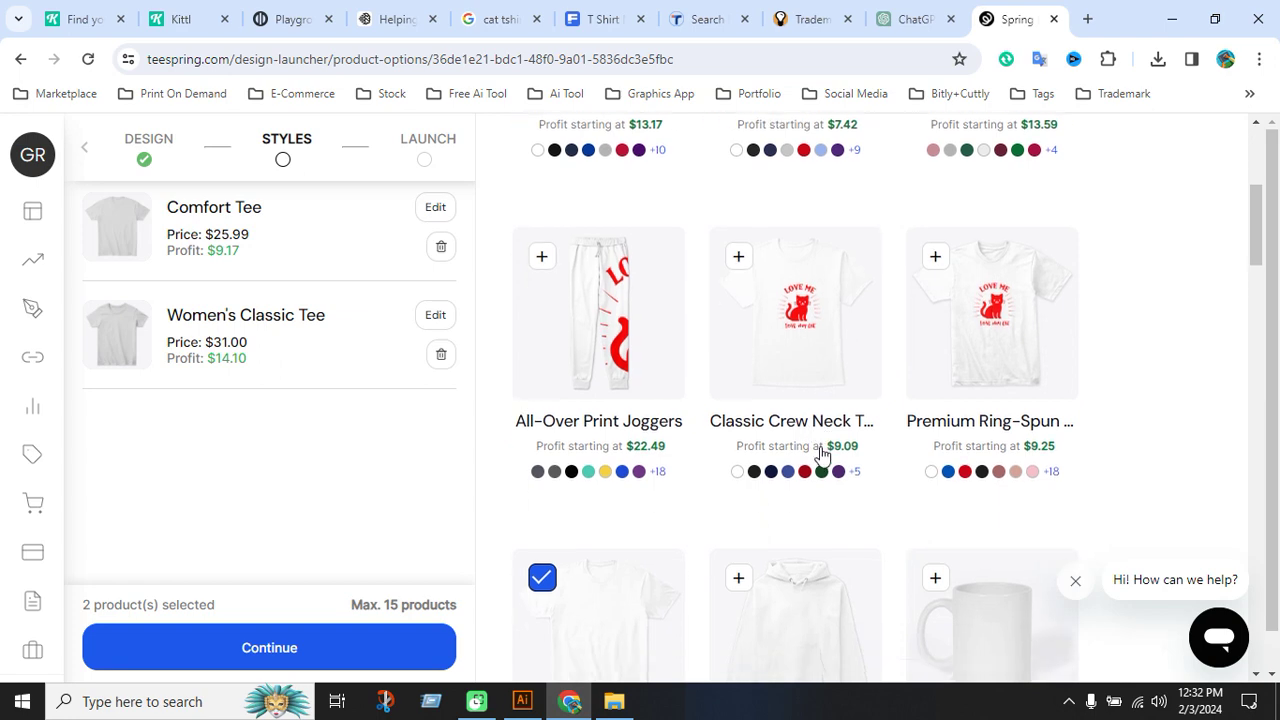
scroll(980, 414, "down", 4)
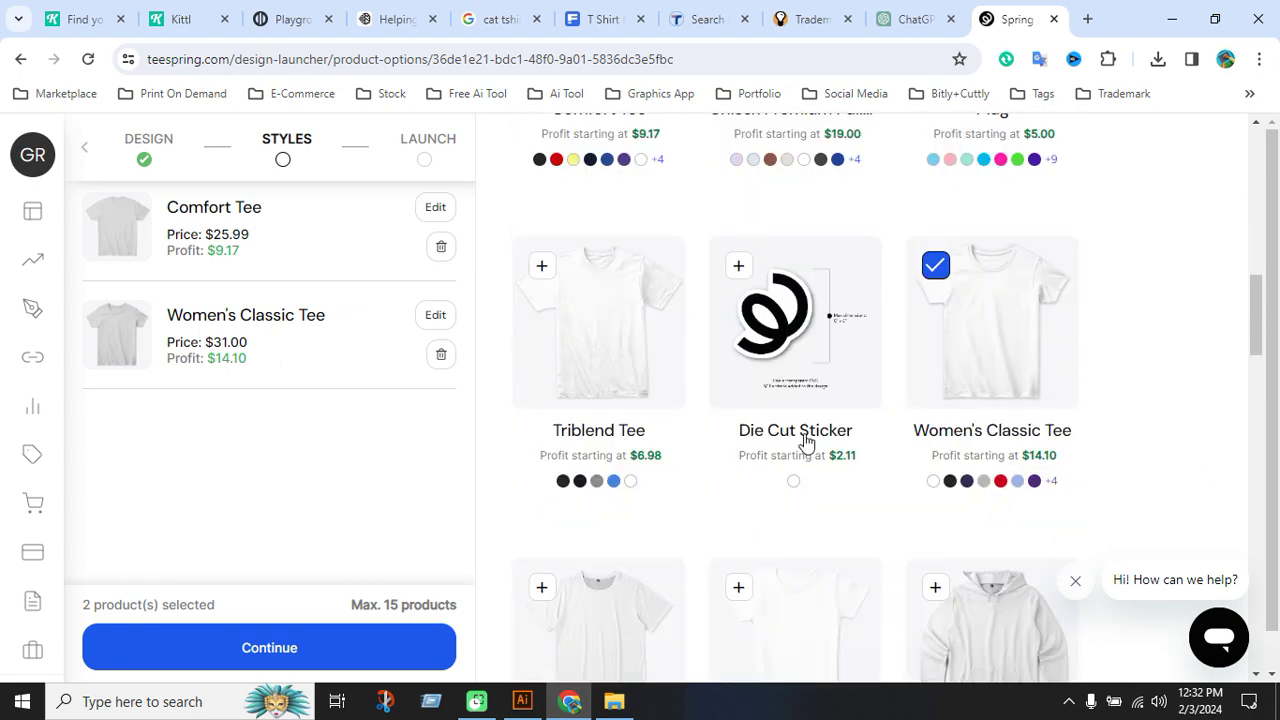
scroll(1080, 457, "up", 4)
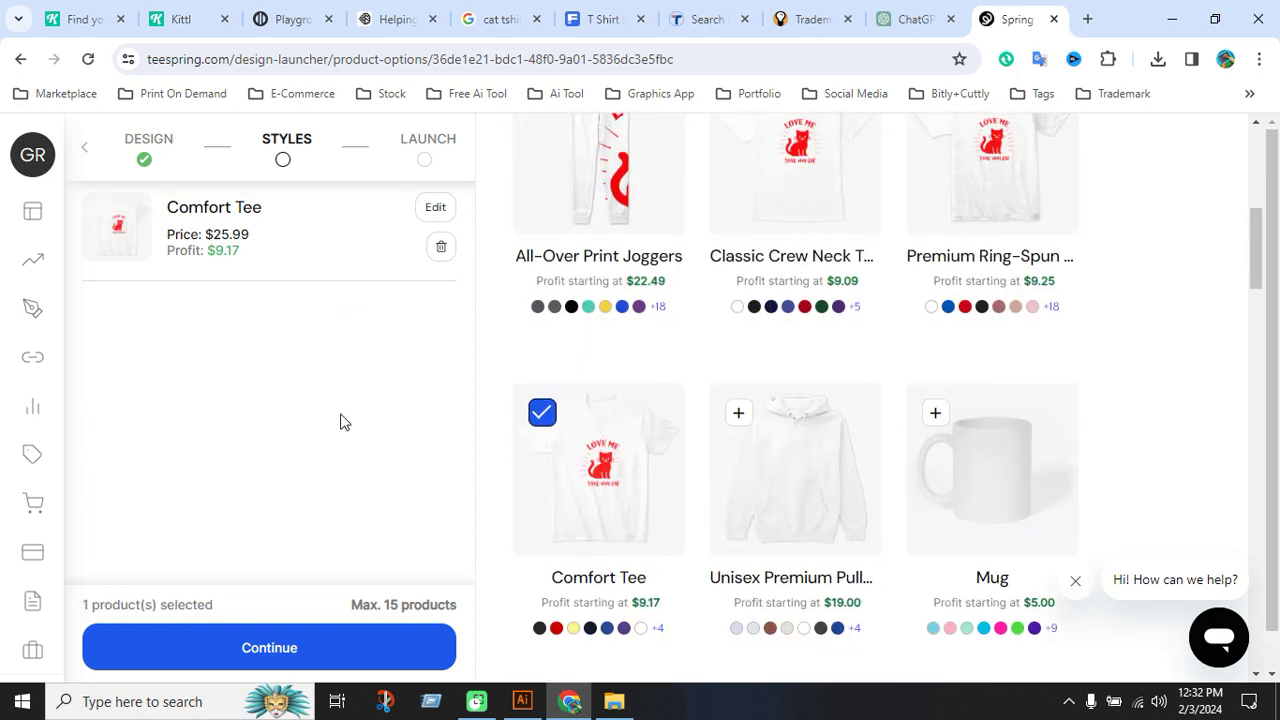
scroll(287, 420, "down", 1)
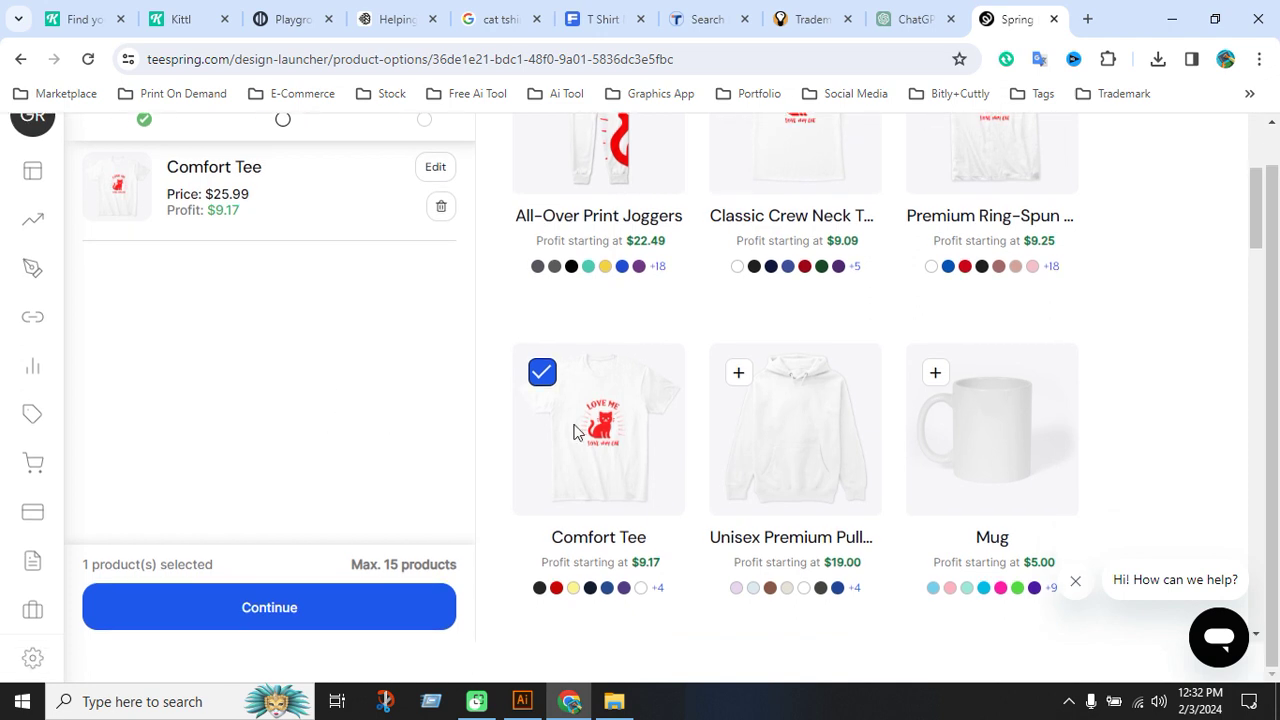
left_click(1003, 467)
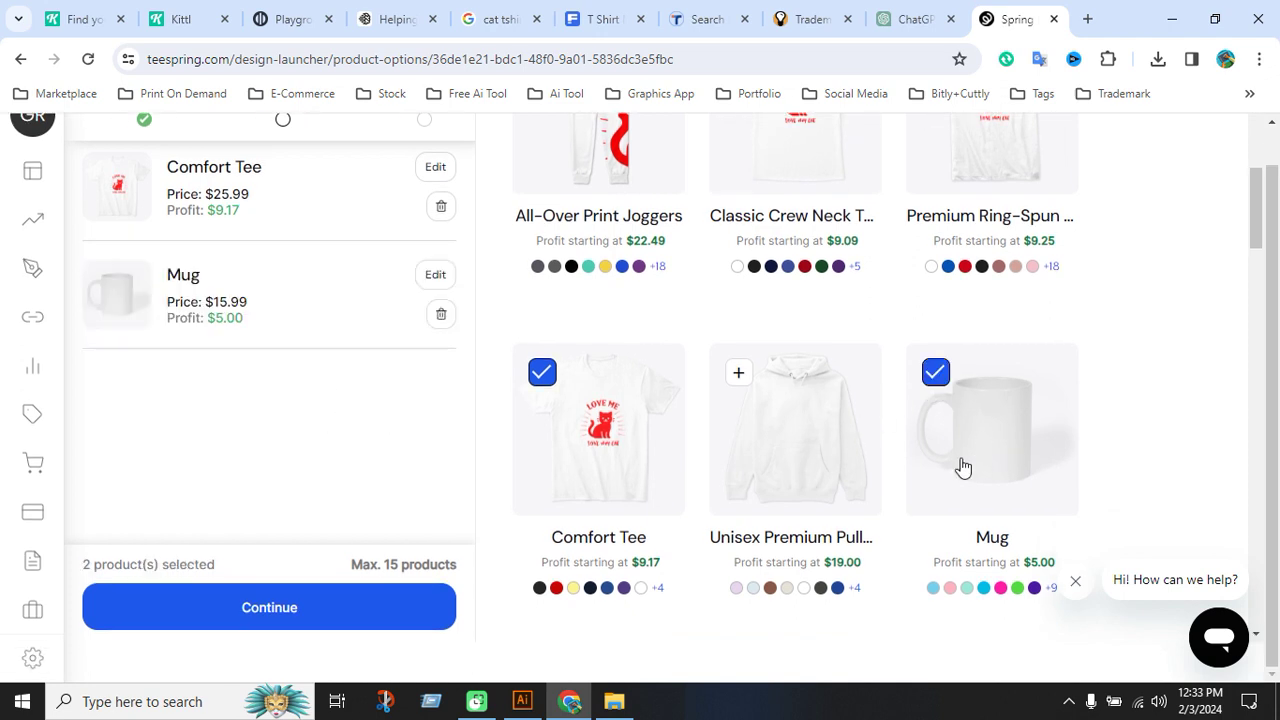
Edit the Mug's design, shrinking the cat artwork to about 2.90" x 3.48" and centering it in the Front area.
left_click(437, 285)
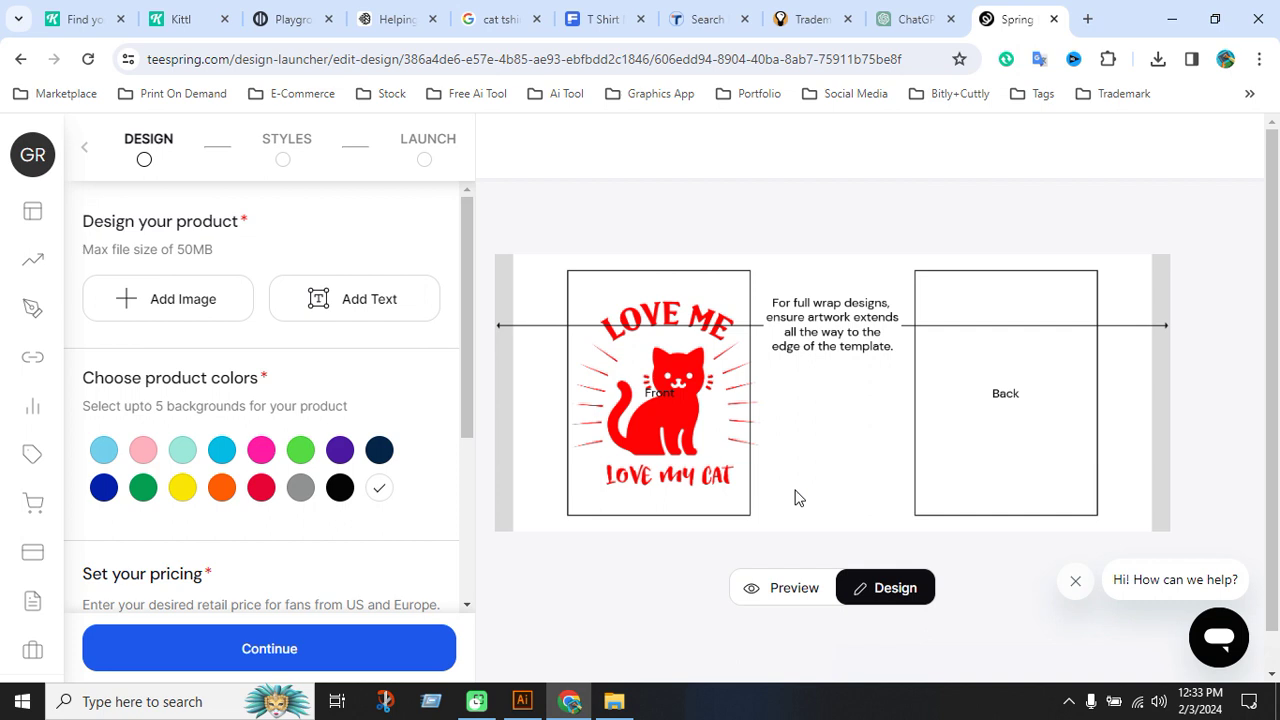
left_click(697, 430)
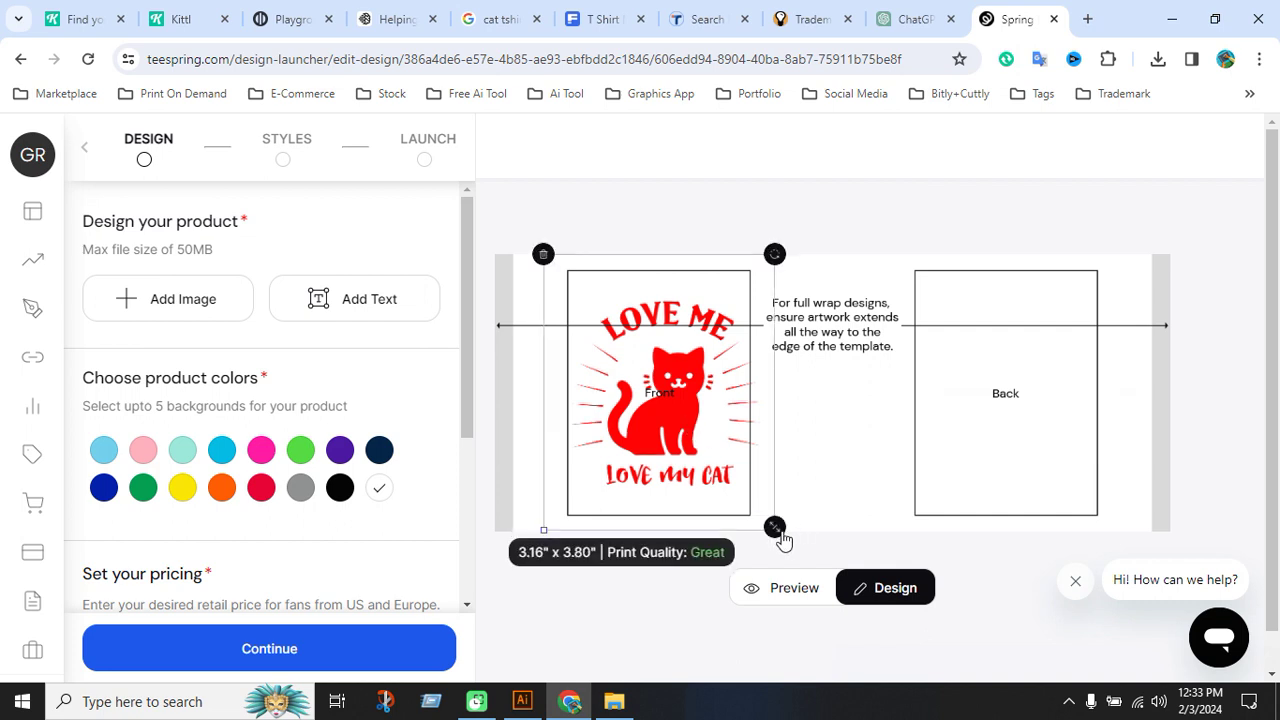
left_click_drag(780, 534, 762, 520)
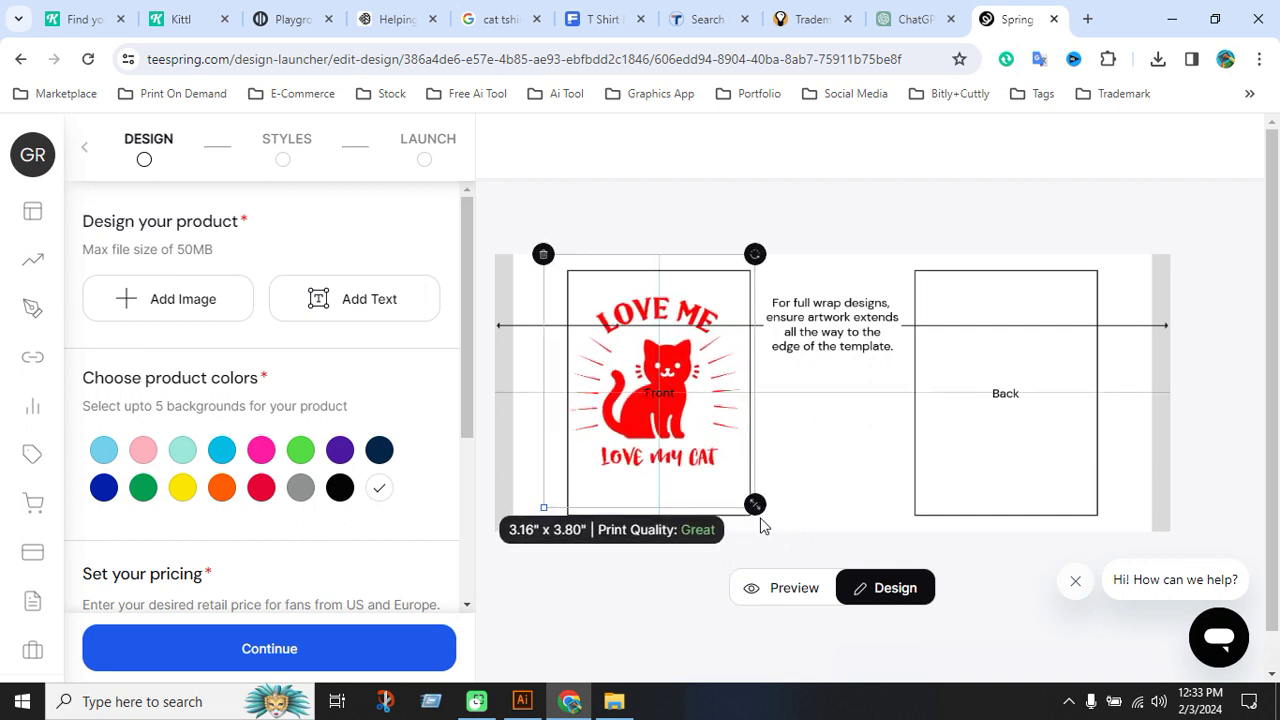
mouse_move(666, 422)
left_mouse_down()
mouse_move(662, 398)
mouse_move(659, 411)
left_mouse_up()
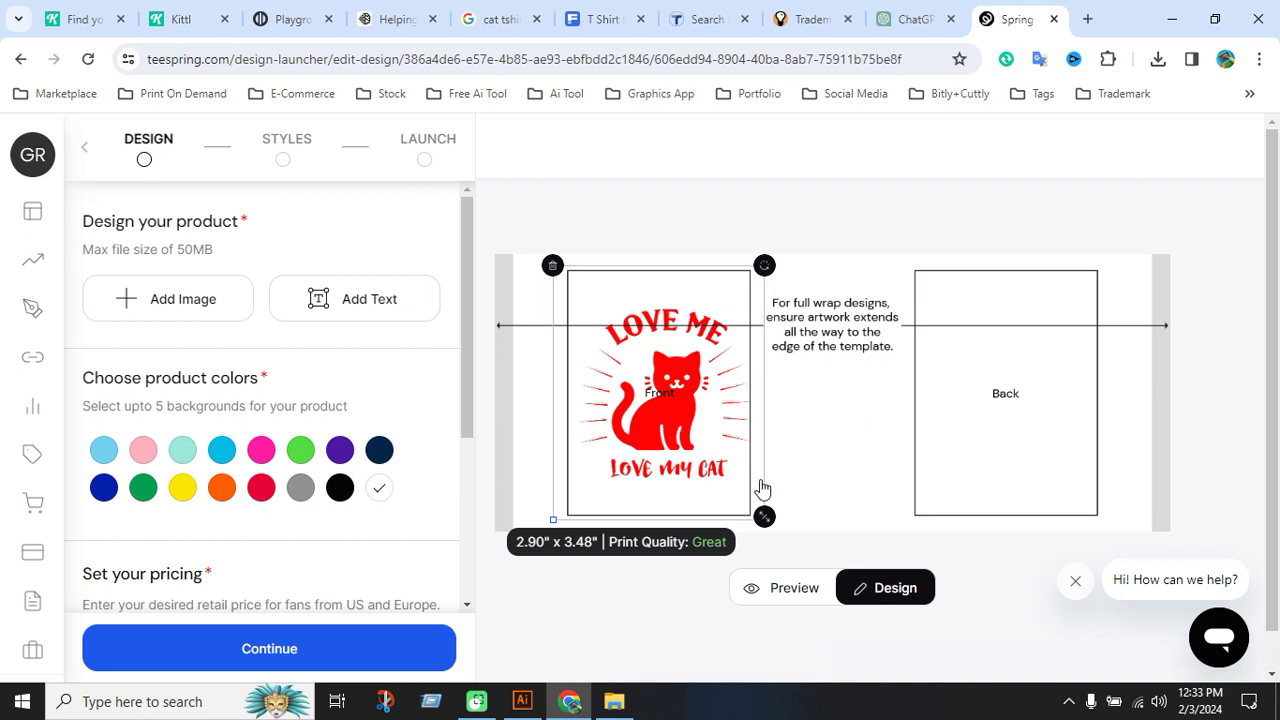
Shrink the Mug's cat artwork to about 2.81" x 3.38" and move it from the Front area to the Back area.
left_click_drag(772, 520, 755, 525)
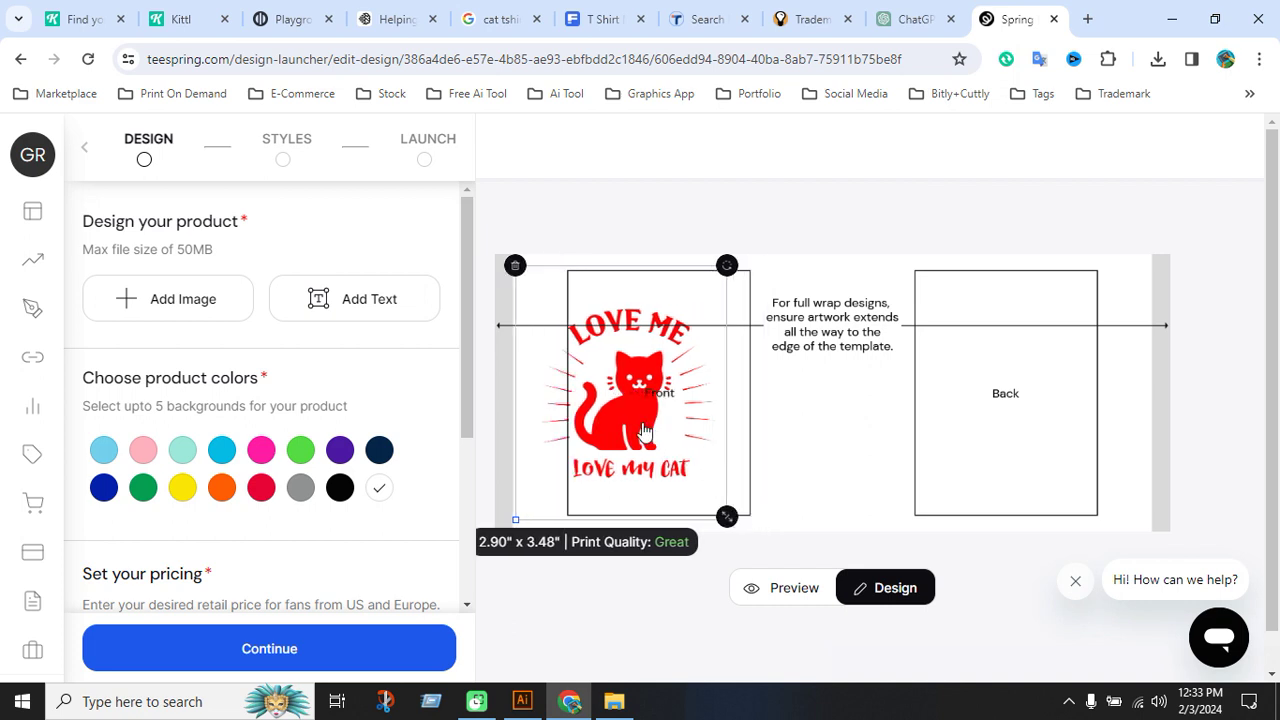
left_click_drag(640, 428, 659, 418)
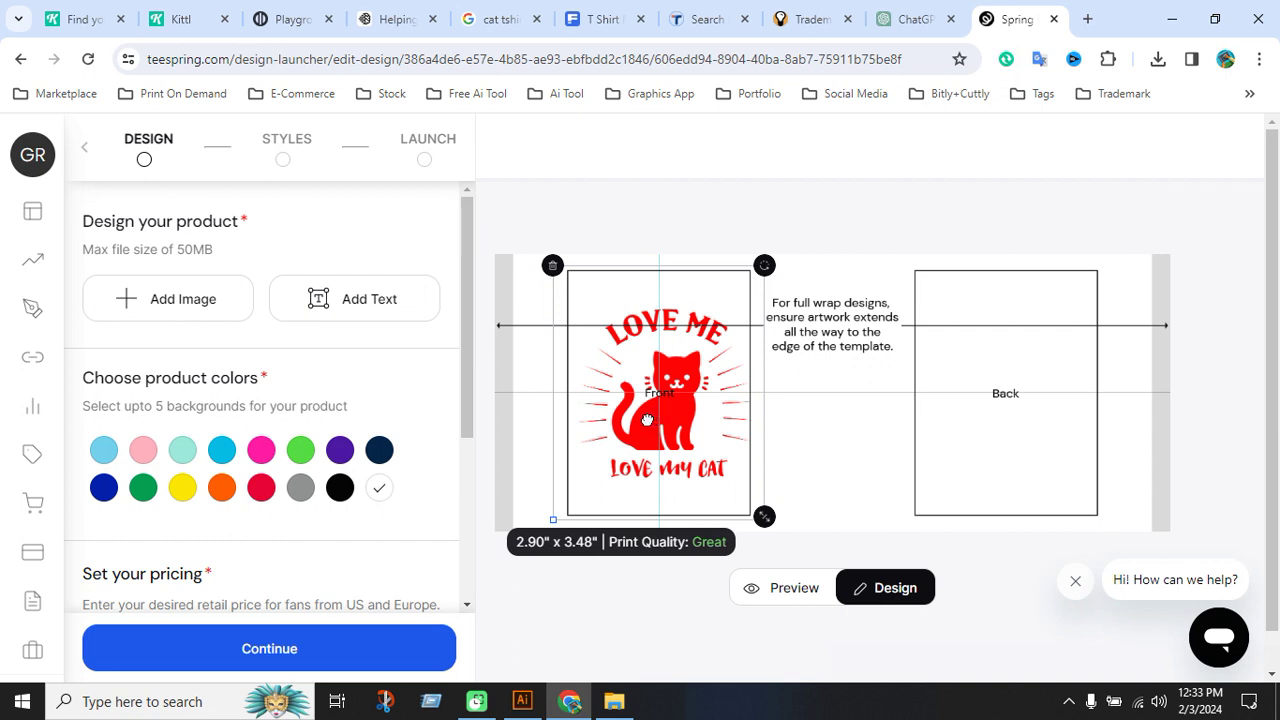
left_click_drag(643, 420, 636, 418)
left_click_drag(764, 516, 760, 519)
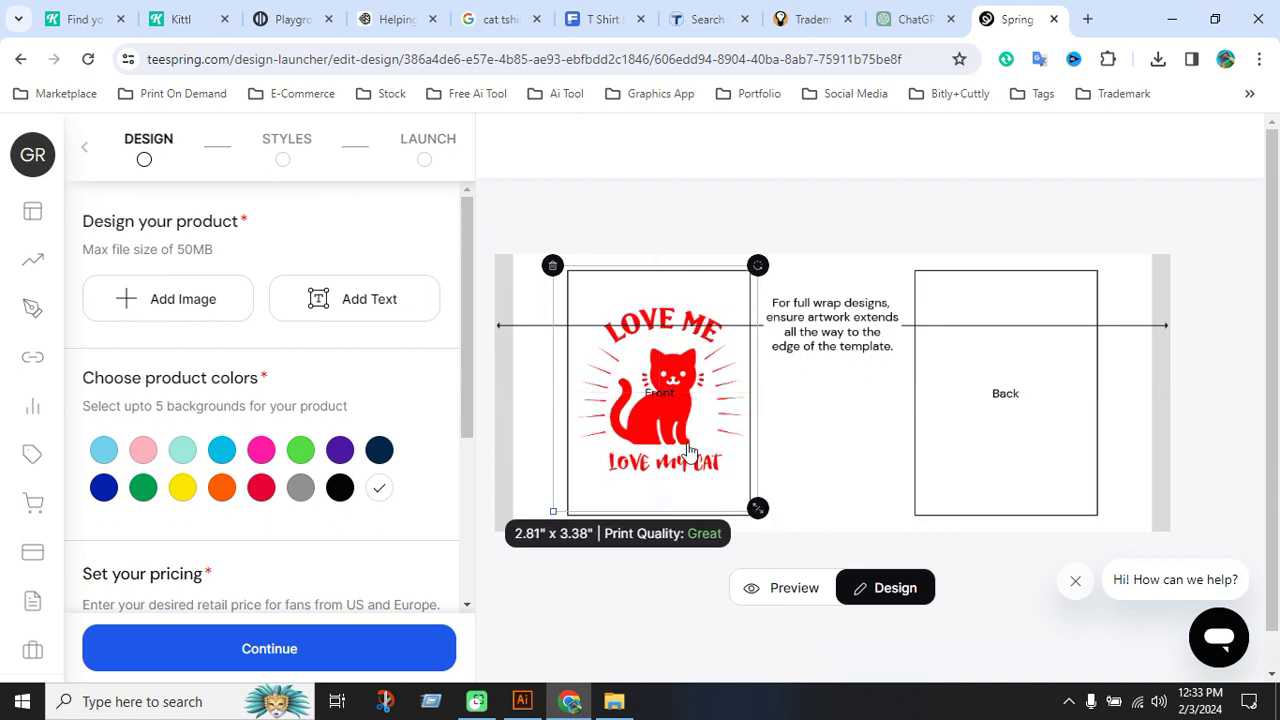
left_click_drag(681, 425, 1015, 406)
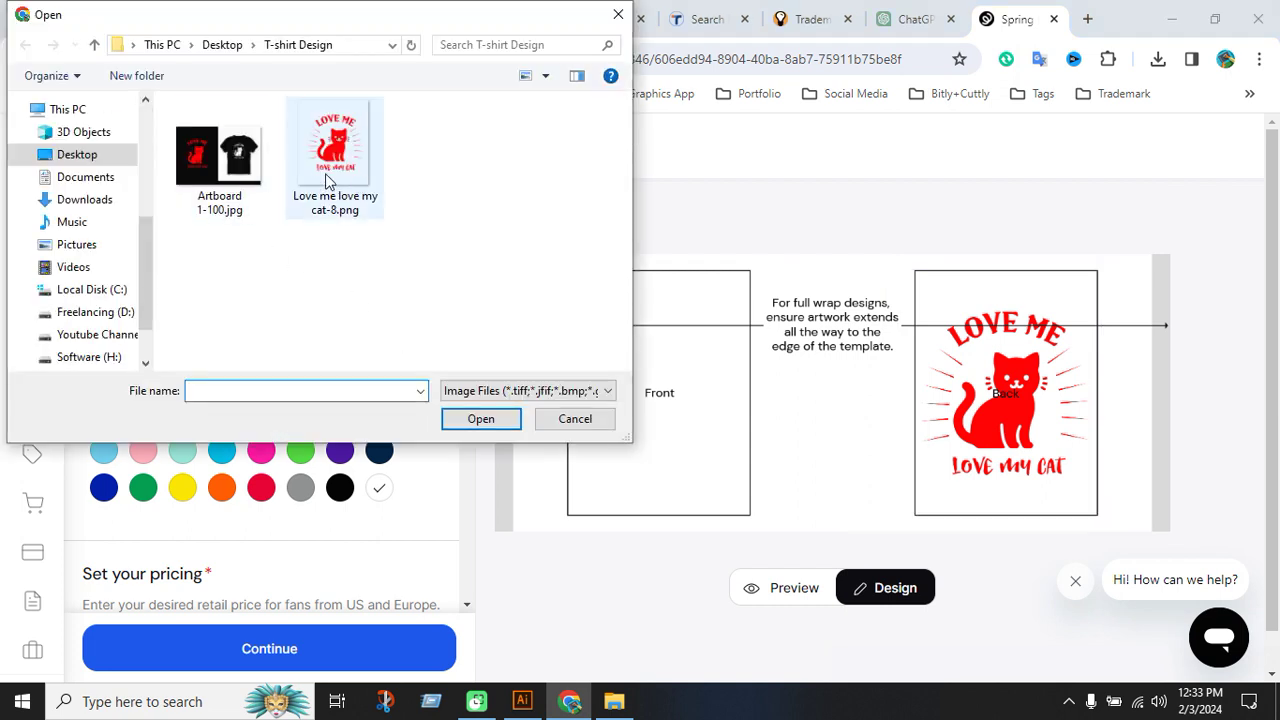
Add "Love me love my cat-8.png" to the Mug's Front area, shrink it to about 2.81" x 3.37", and return to the styles stage.
left_click(335, 160)
left_click(477, 421)
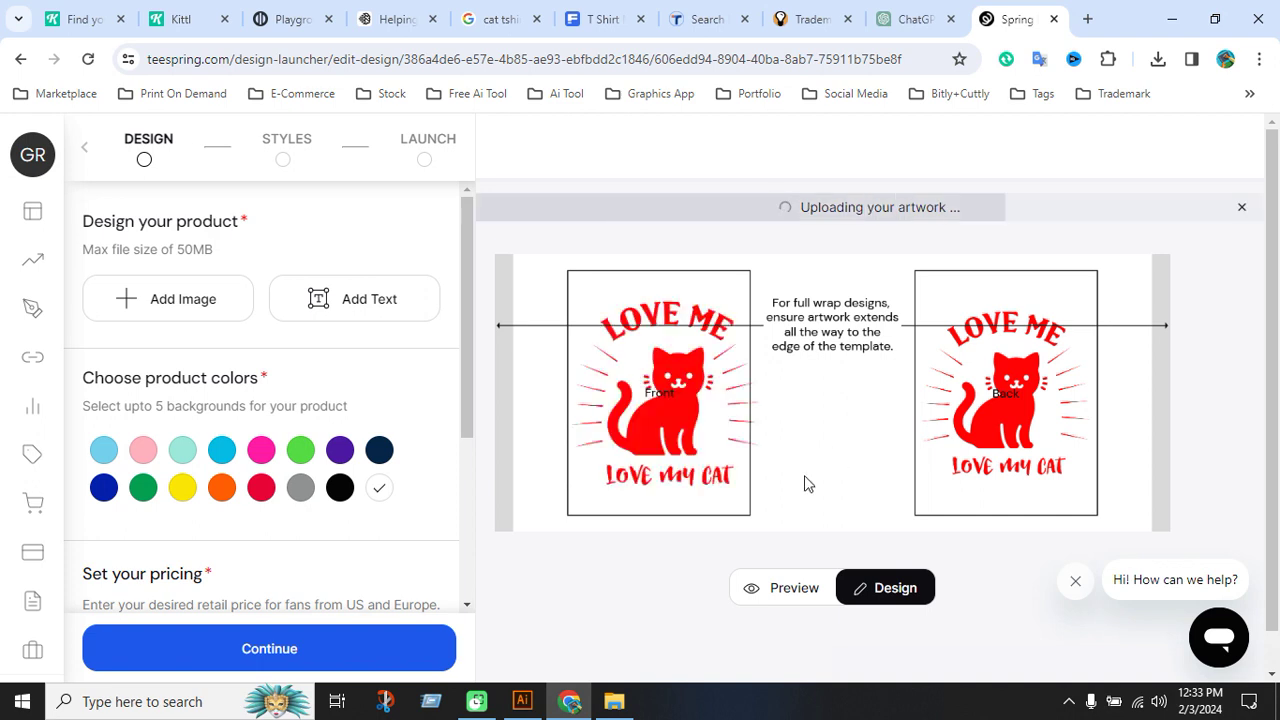
left_click_drag(773, 527, 758, 509)
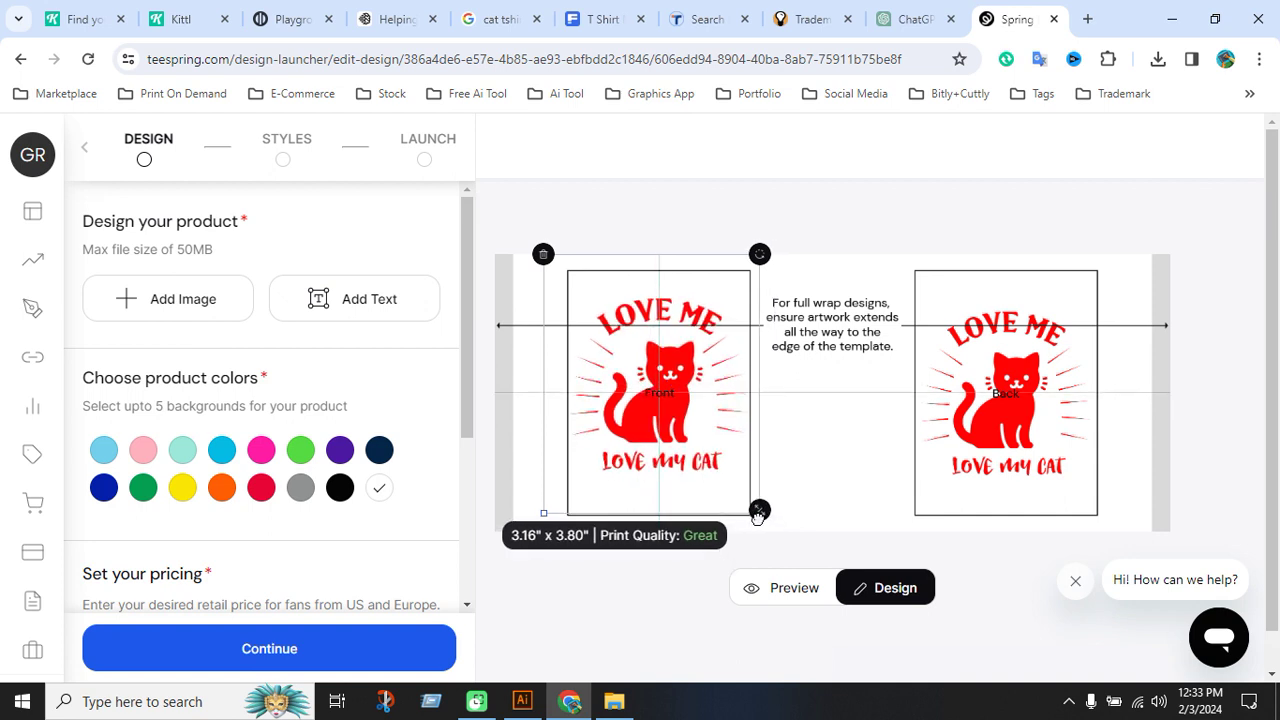
left_click_drag(674, 462, 680, 468)
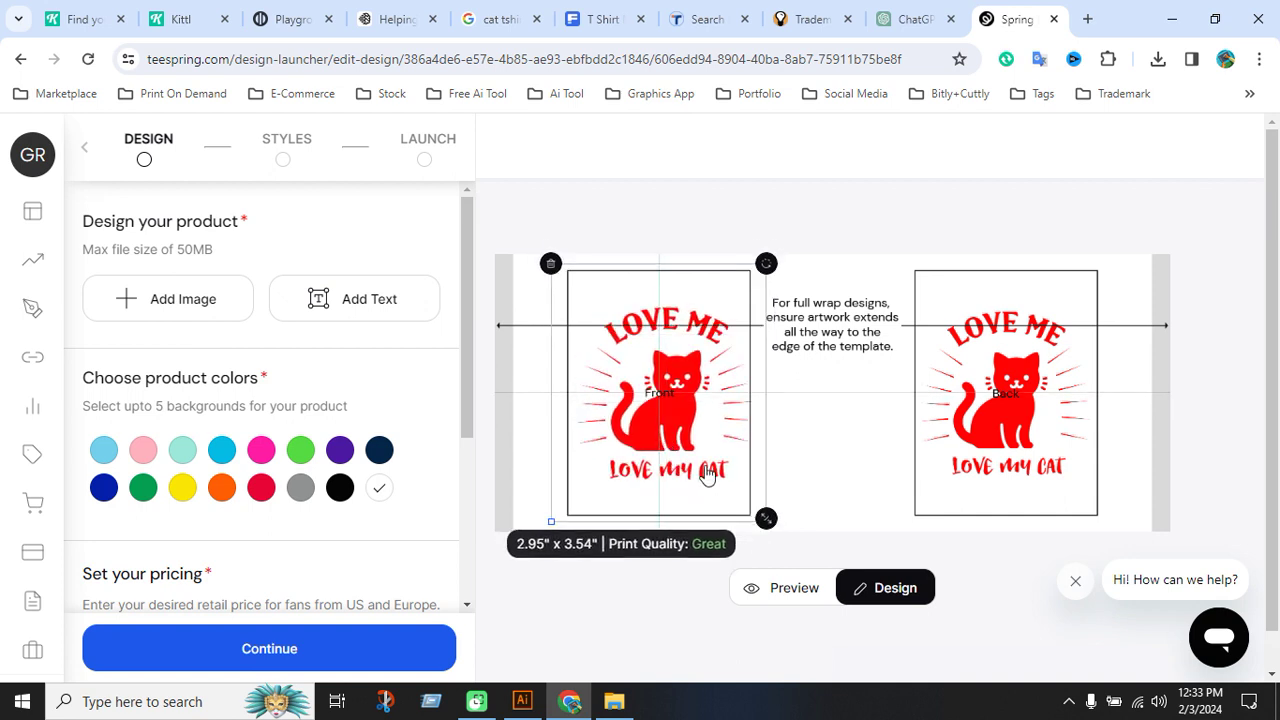
left_click_drag(766, 517, 756, 505)
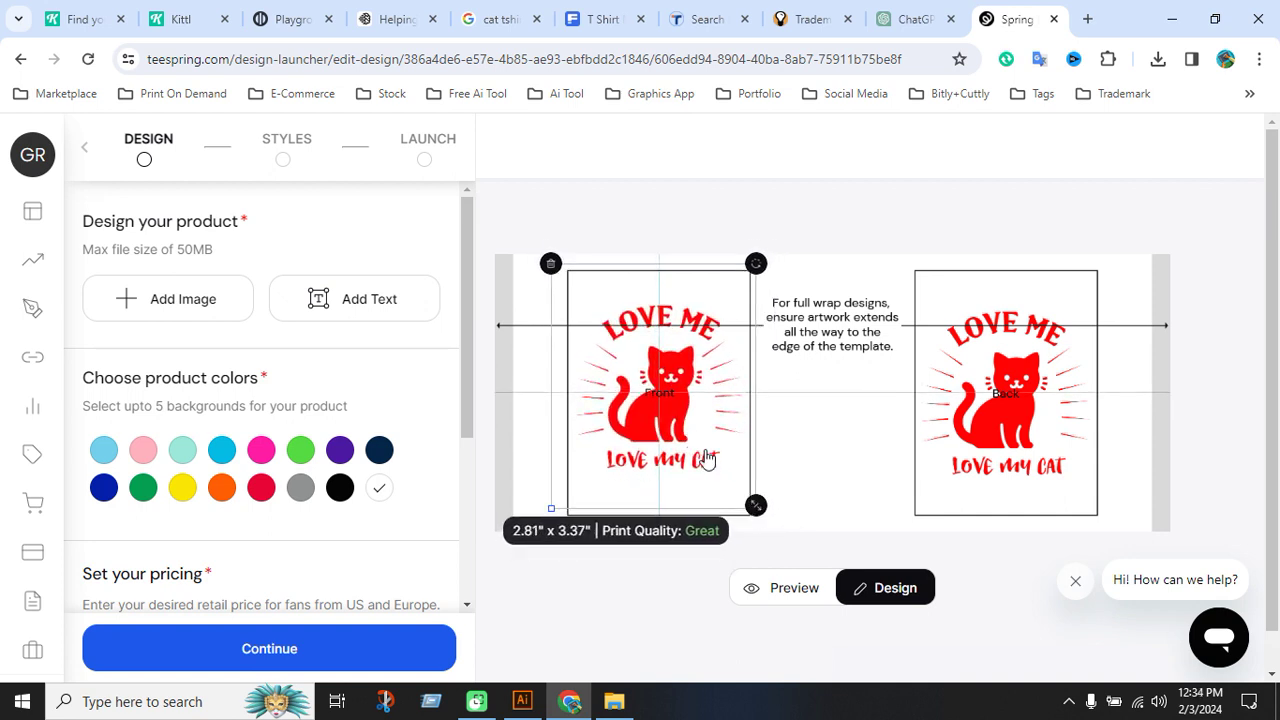
left_click(324, 658)
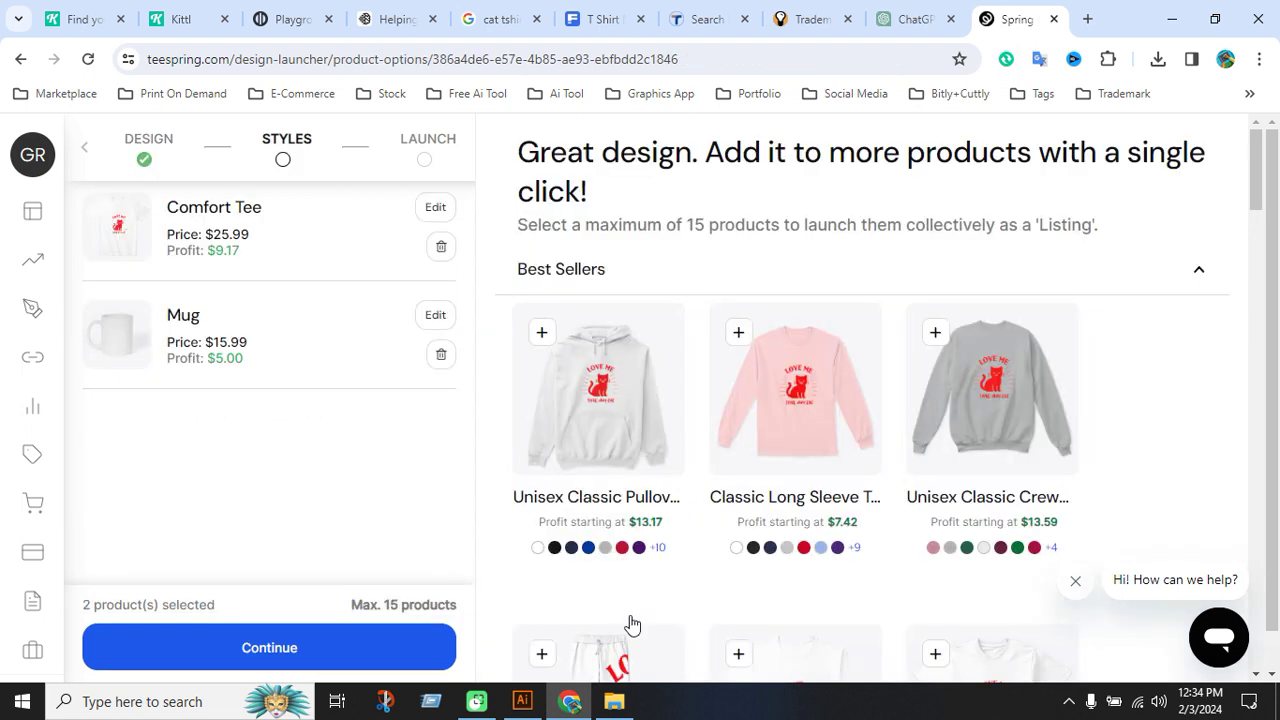
Reopen the Mug's design to preview its front, set the US price to $19, and return to the styles stage.
left_click(435, 318)
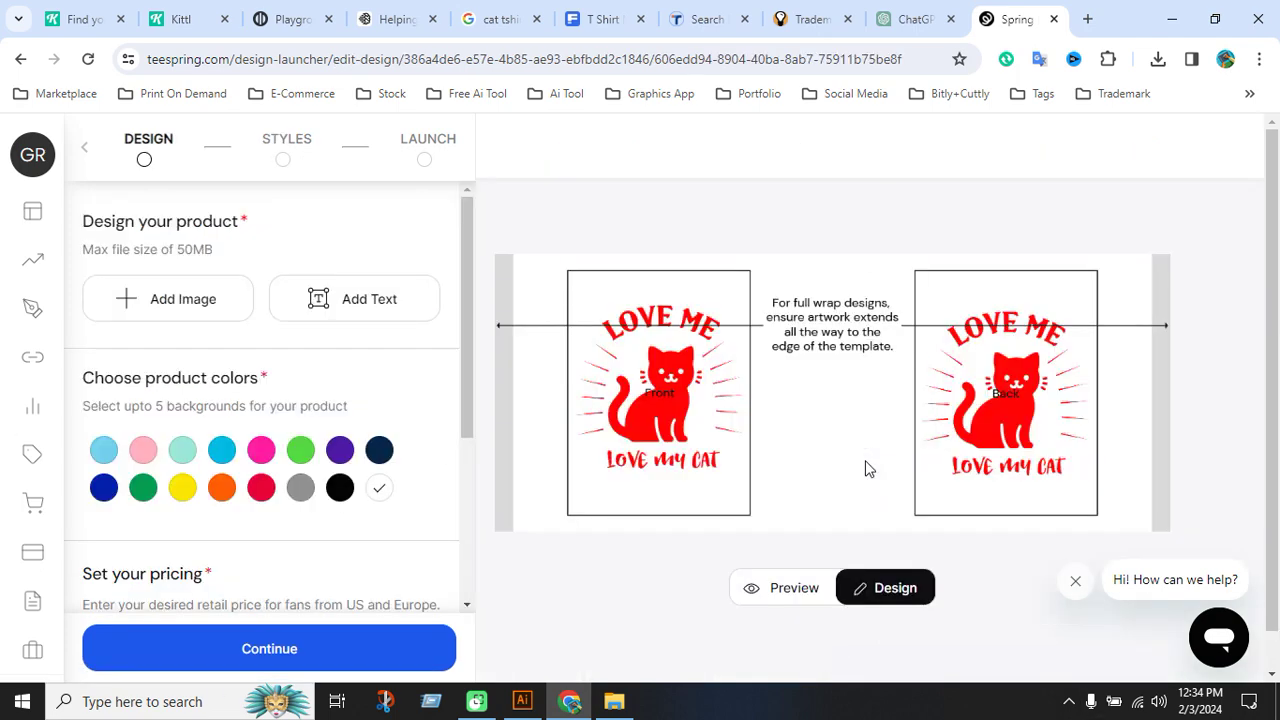
left_click(800, 600)
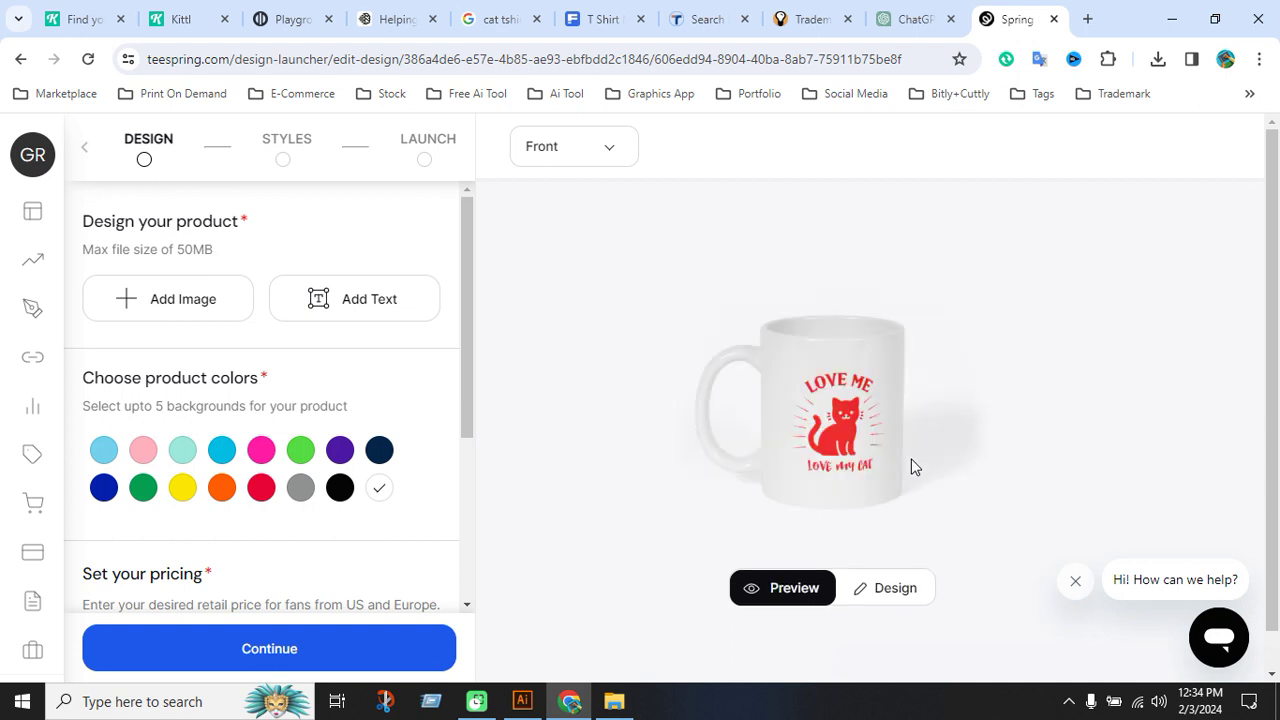
scroll(627, 470, "down", 1)
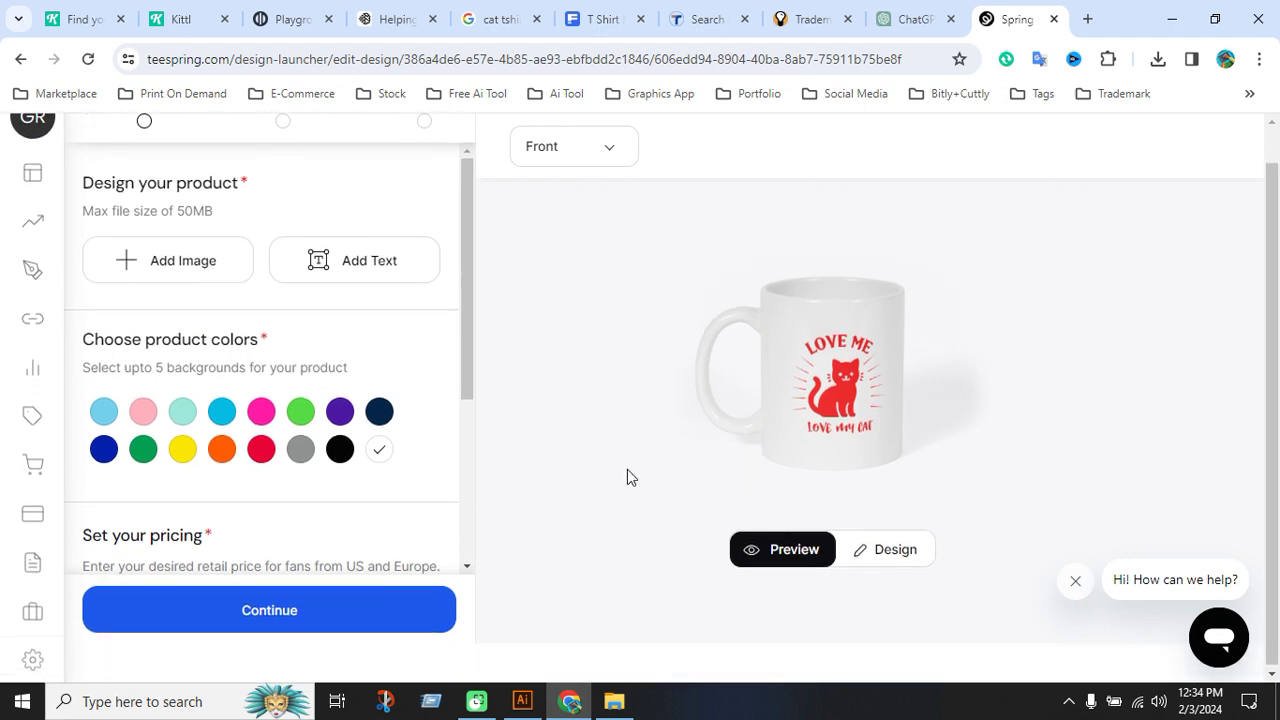
scroll(314, 486, "down", 3)
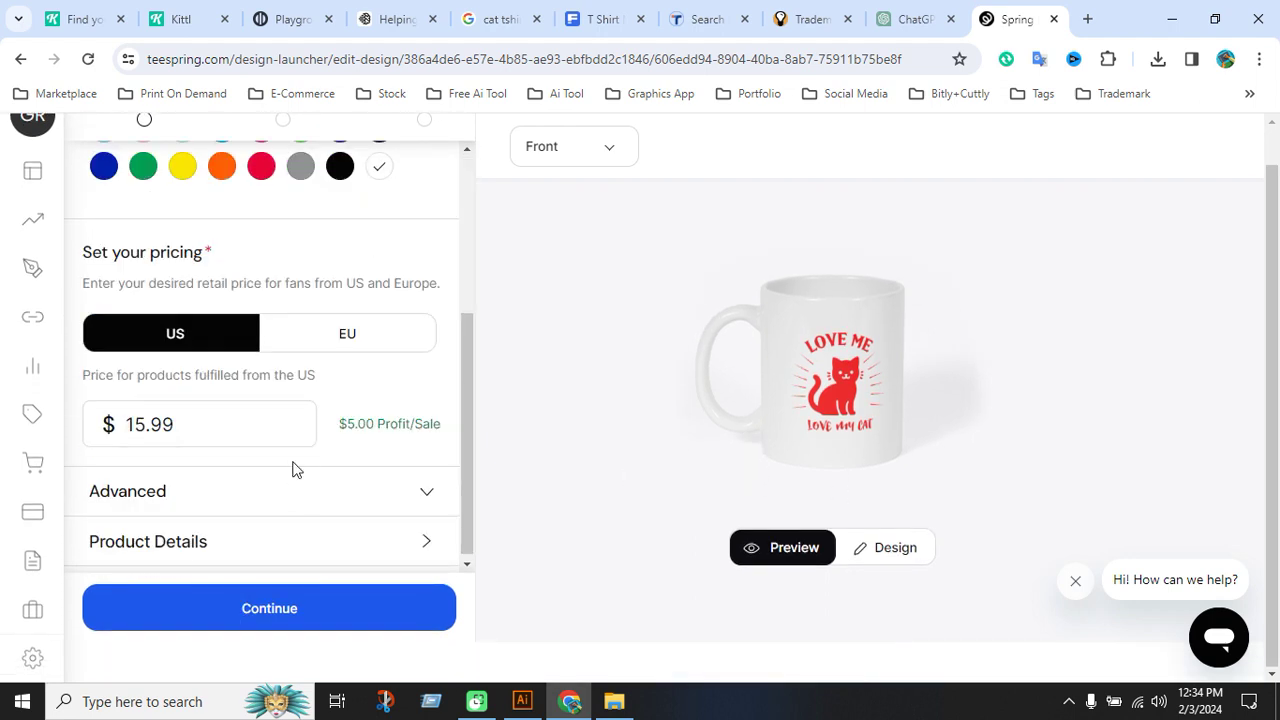
left_click_drag(234, 437, 80, 432)
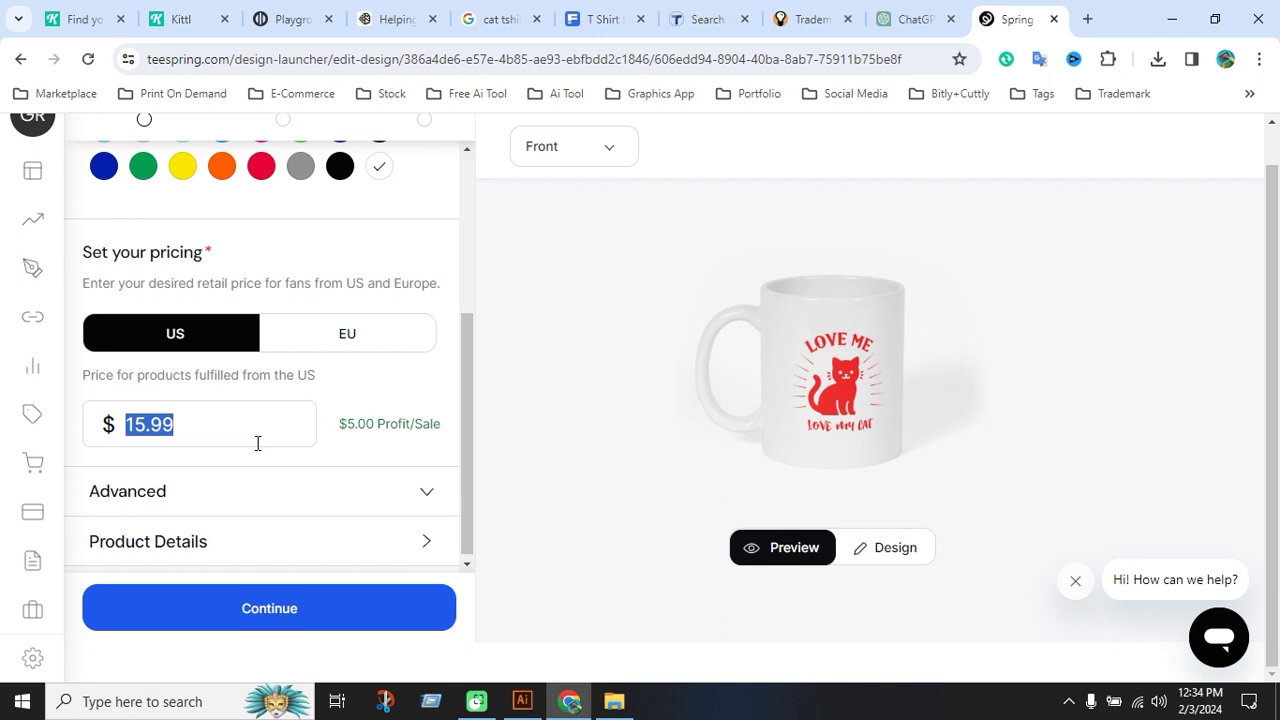
type("19")
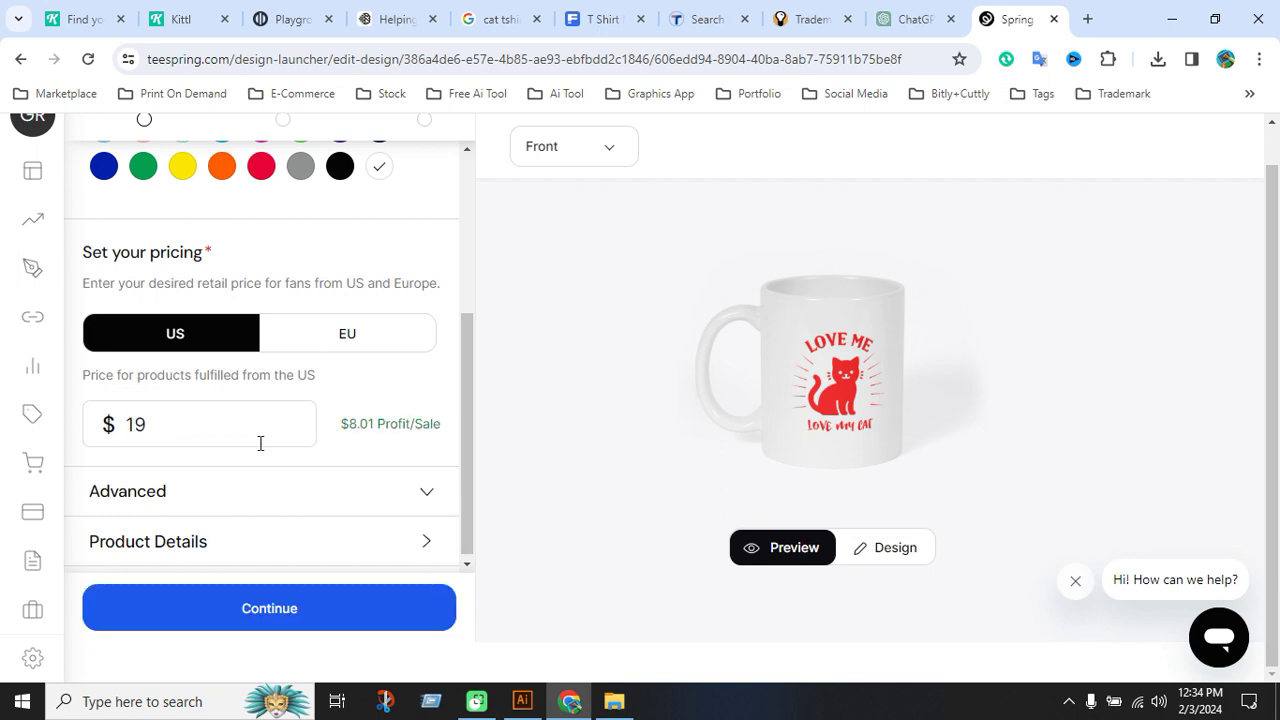
left_click(277, 608)
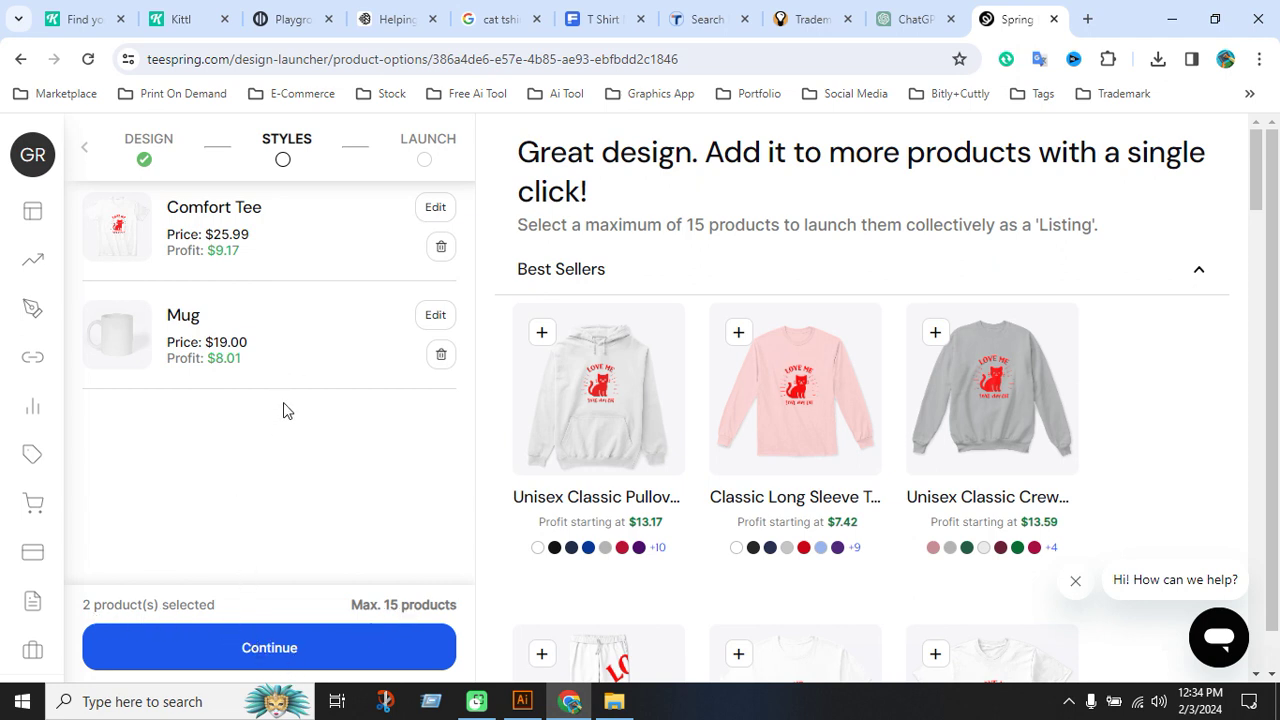
Add the Classic Crew Neck T-Shirt and Premium Ring-Spun Cotton T-Shirt to the listing and browse the remaining products.
scroll(970, 475, "down", 5)
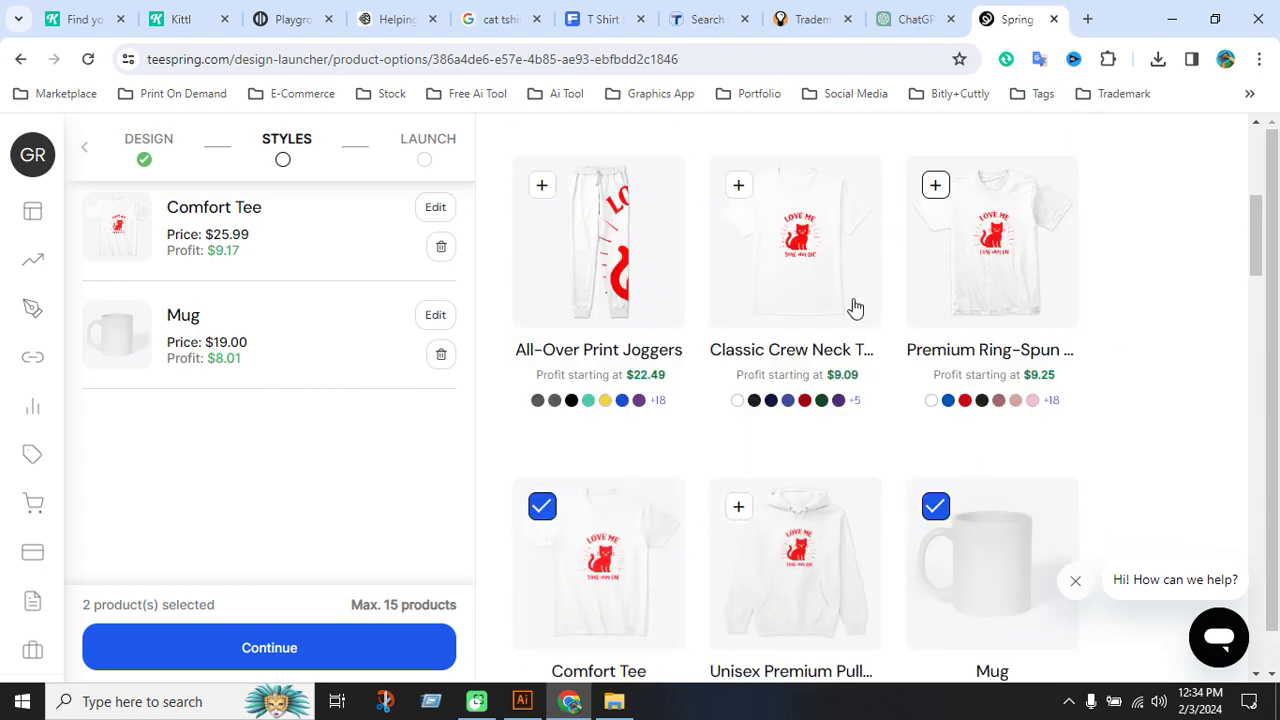
left_click(738, 186)
scroll(846, 537, "down", 1)
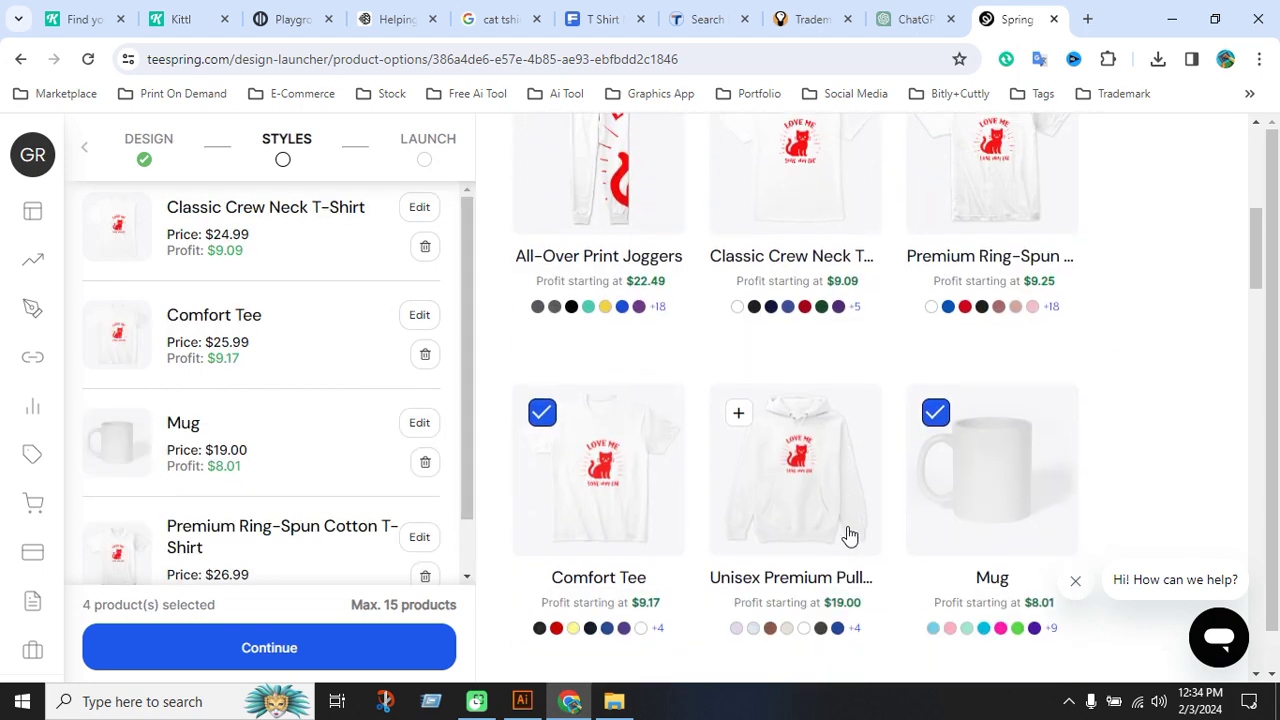
scroll(688, 518, "down", 3)
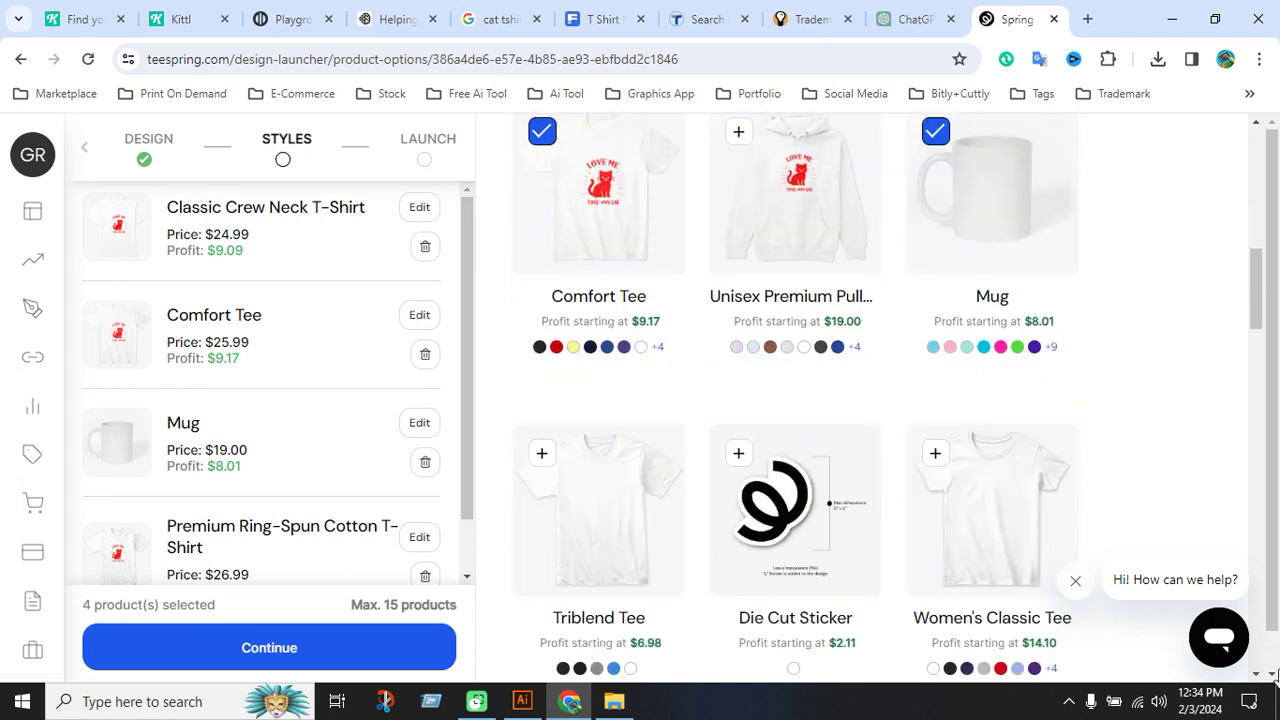
scroll(926, 523, "down", 3)
scroll(813, 437, "down", 1)
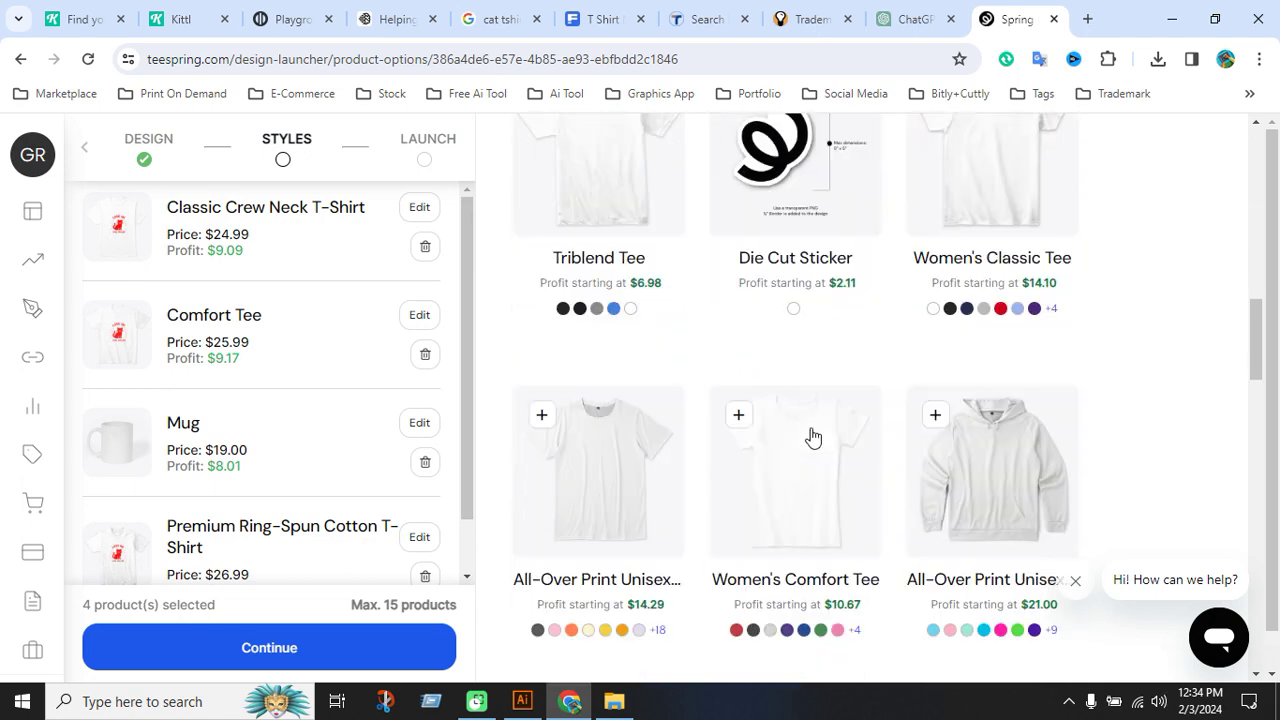
scroll(814, 508, "down", 6)
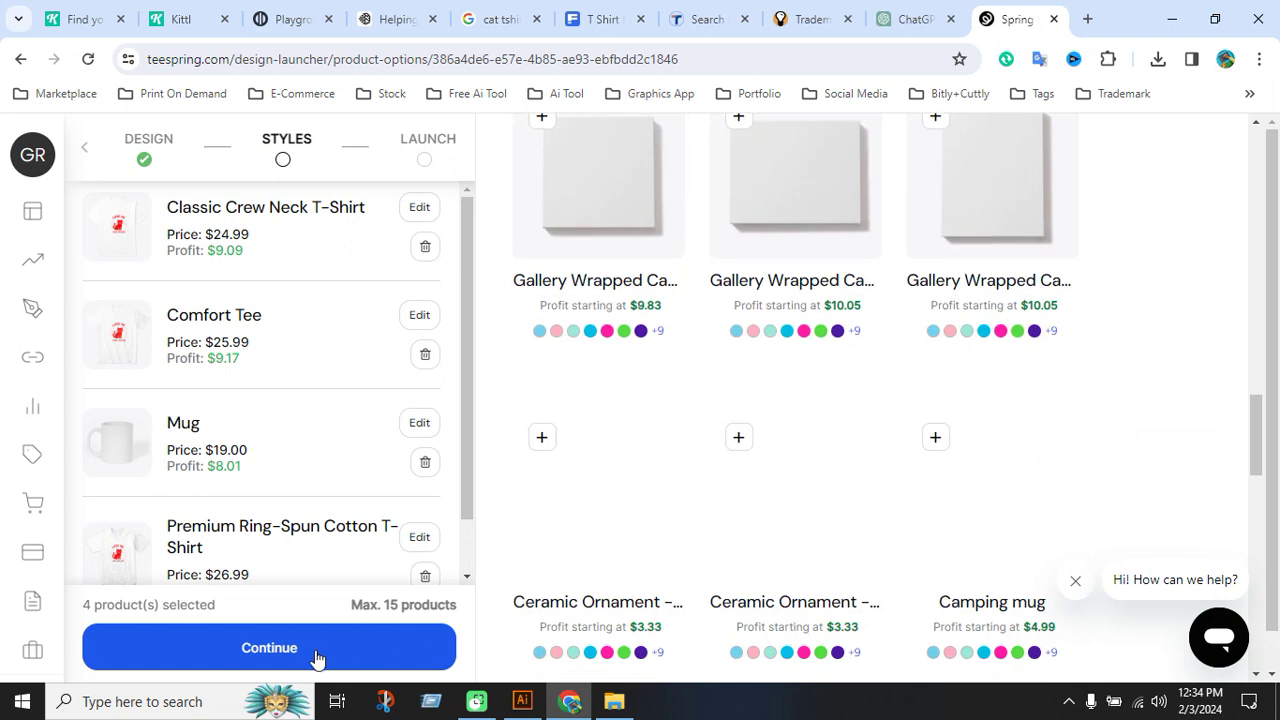
Review the selected products and their prices and proceed to the launch stage.
left_click(316, 657)
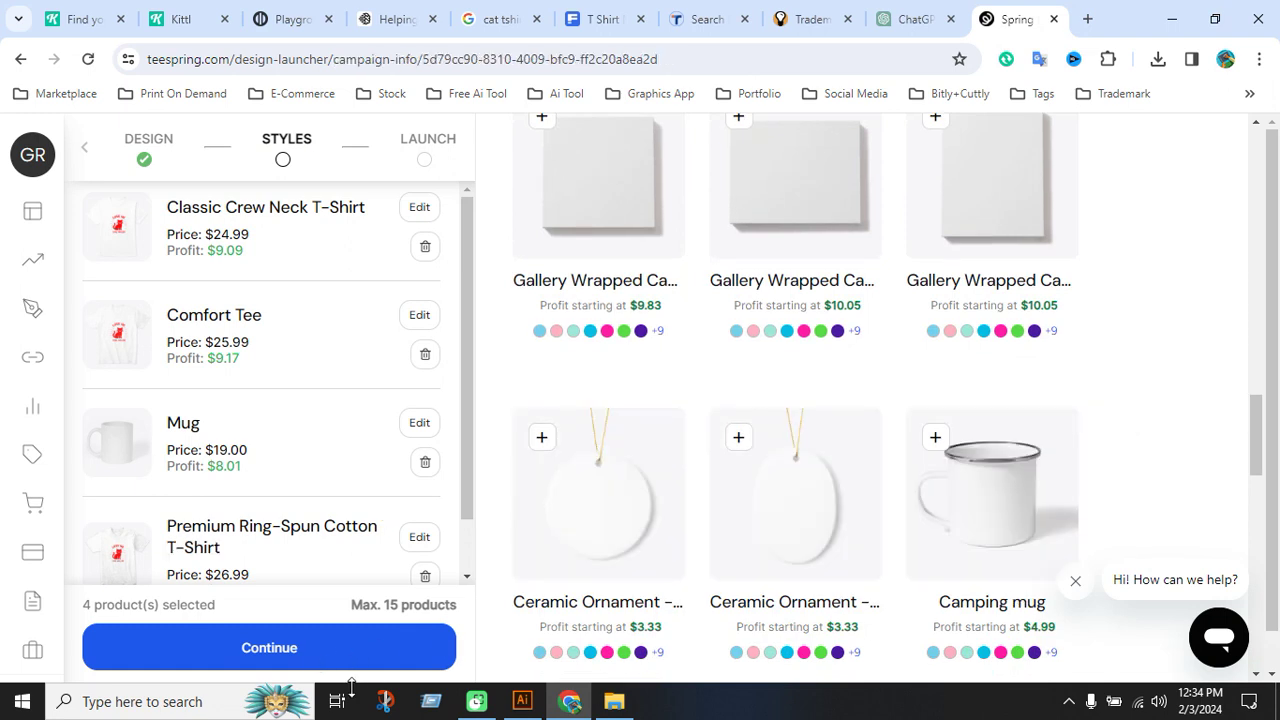
scroll(300, 630, "down", 1)
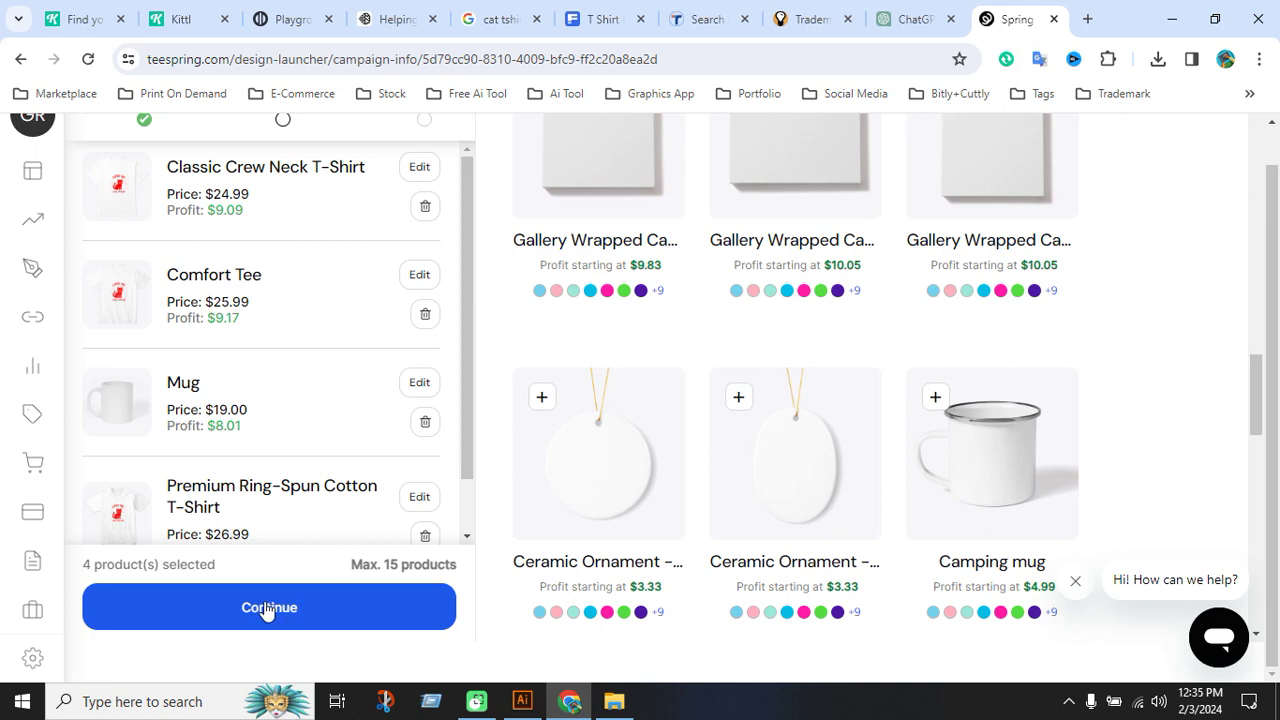
scroll(365, 497, "up", 1)
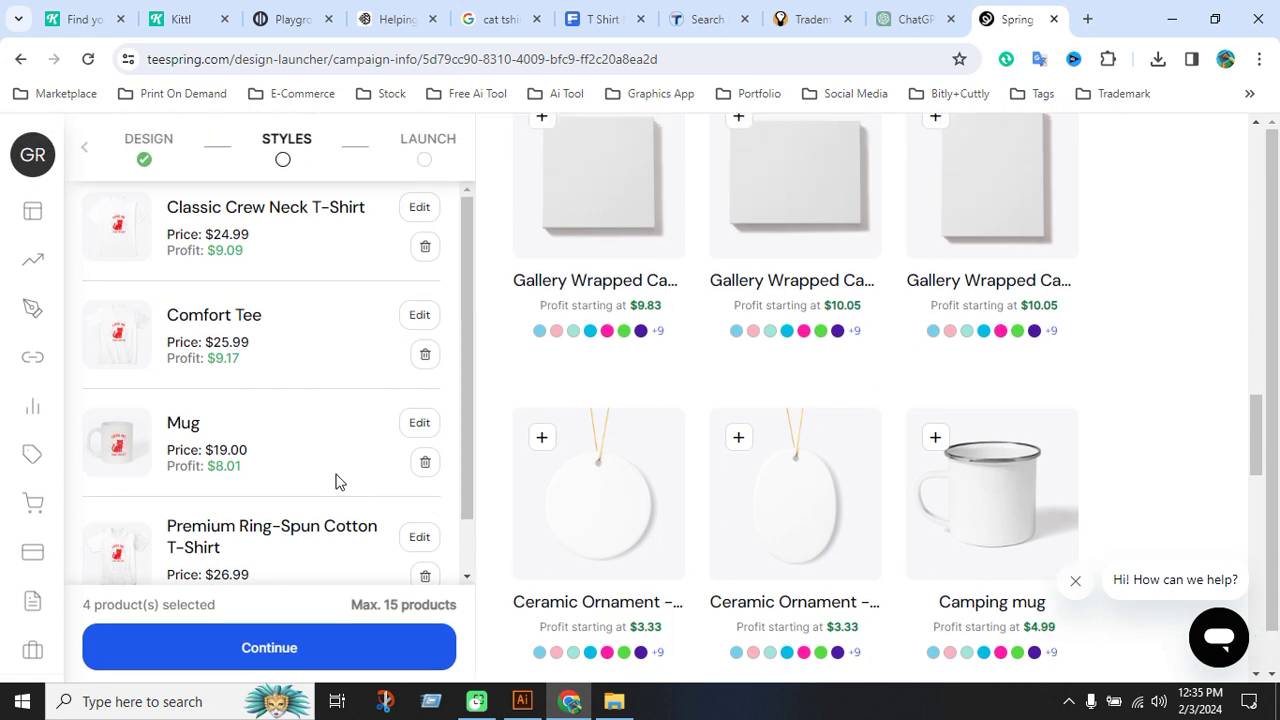
scroll(336, 481, "down", 1)
scroll(323, 506, "up", 1)
scroll(323, 500, "down", 1)
left_click(269, 651)
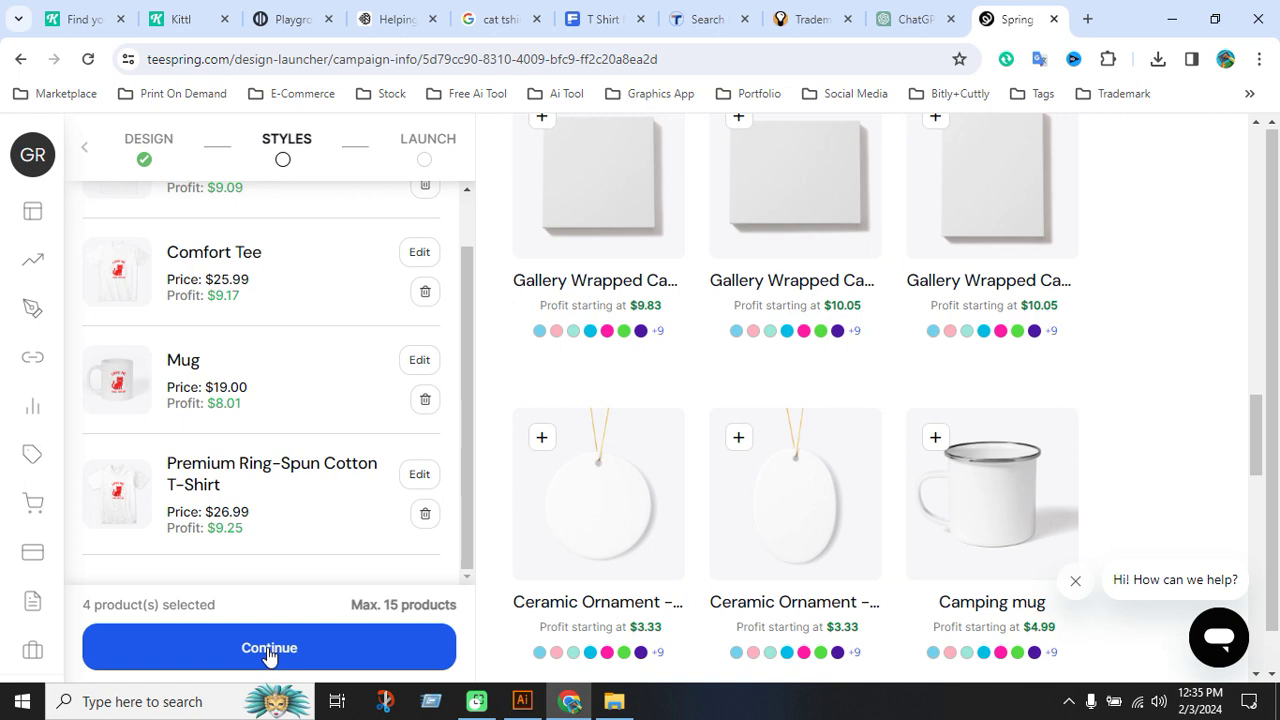
Title the new listing "Love Me Love My Cat T-shirt Design".
left_click(310, 343)
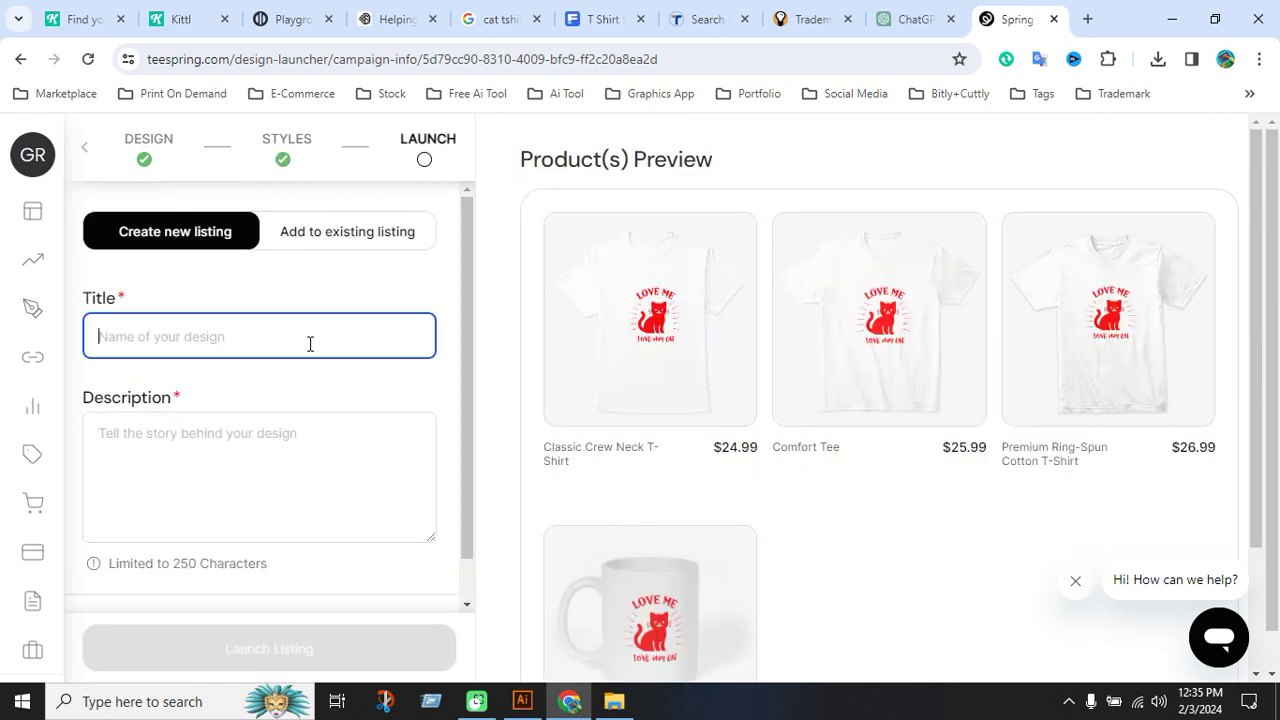
type("Love Me")
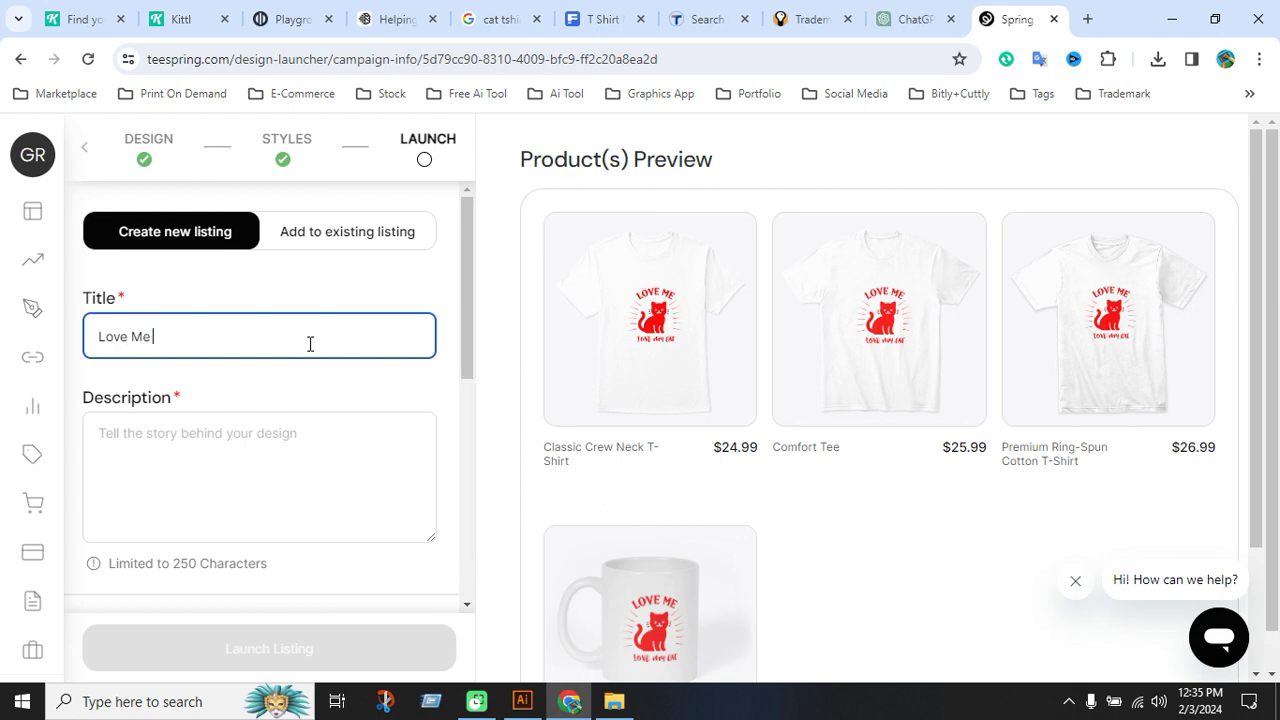
type("Love My Cat T-shirt")
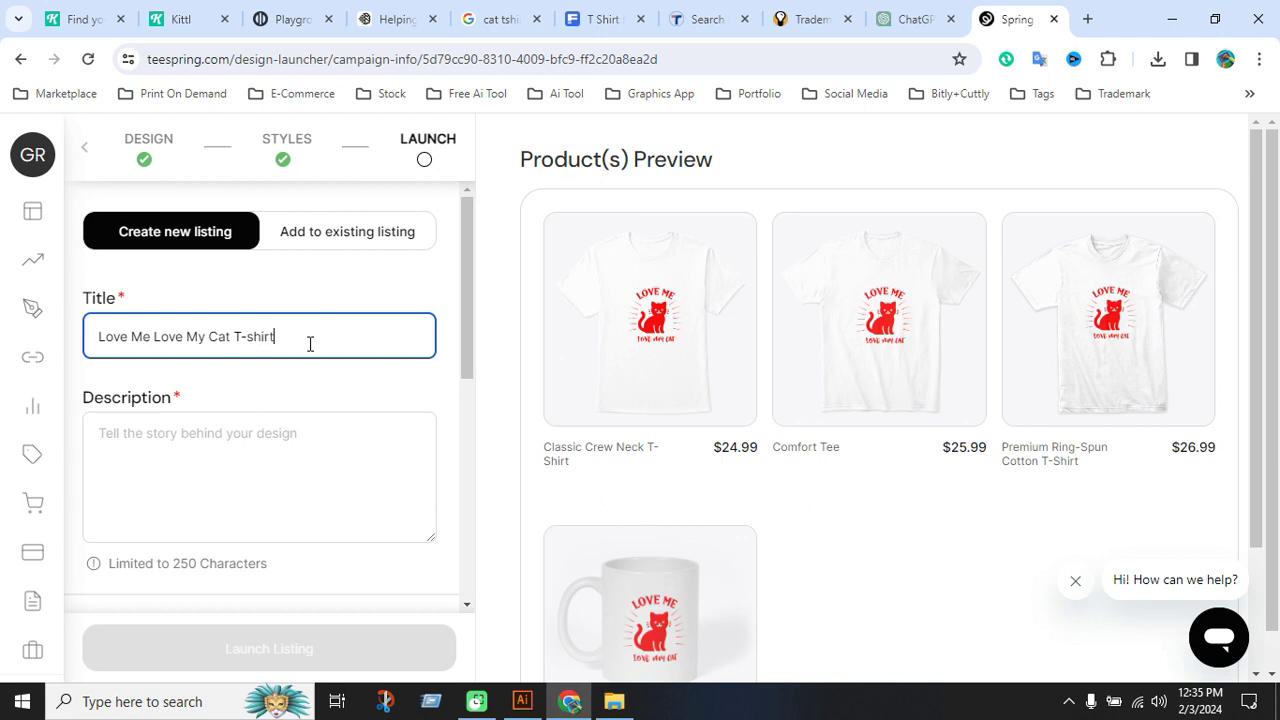
type(" Design")
Ask ChatGPT: "(Love Me Love My Cat T-shirt Design),please type a very short description for my teespring customers in this product".
key("ctrl+a")
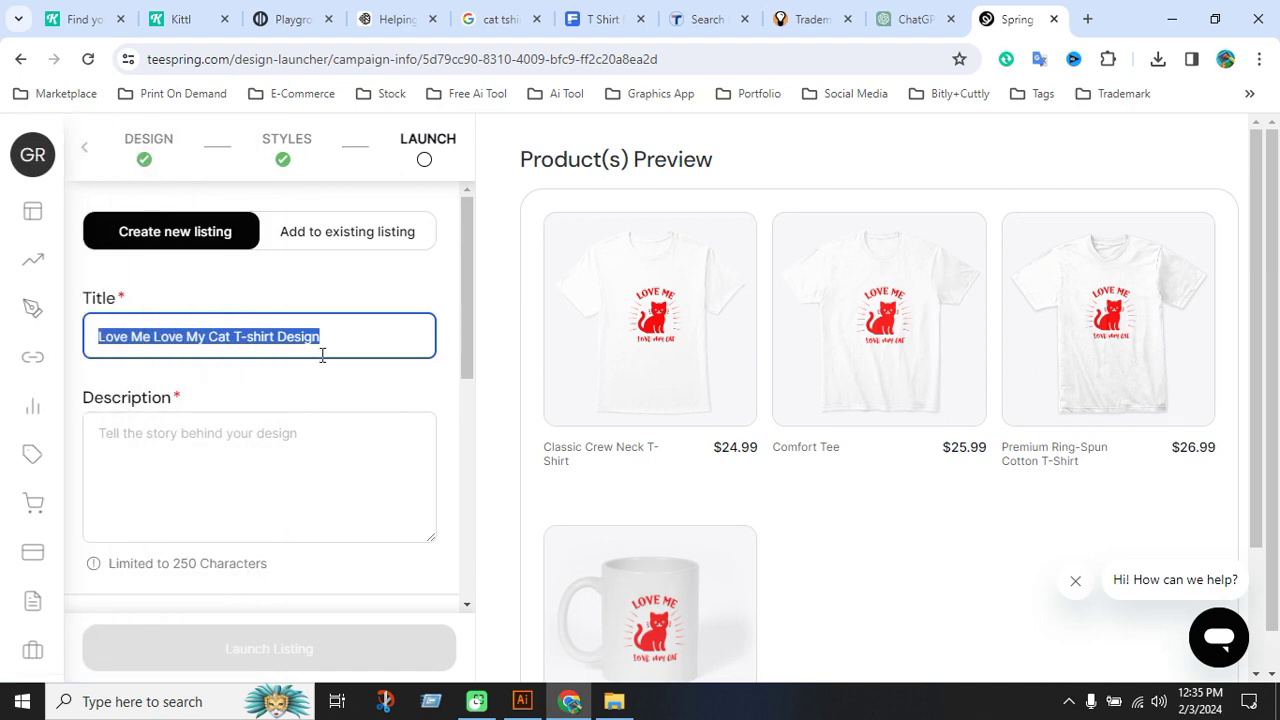
left_click(910, 19)
scroll(600, 590, "down", 3)
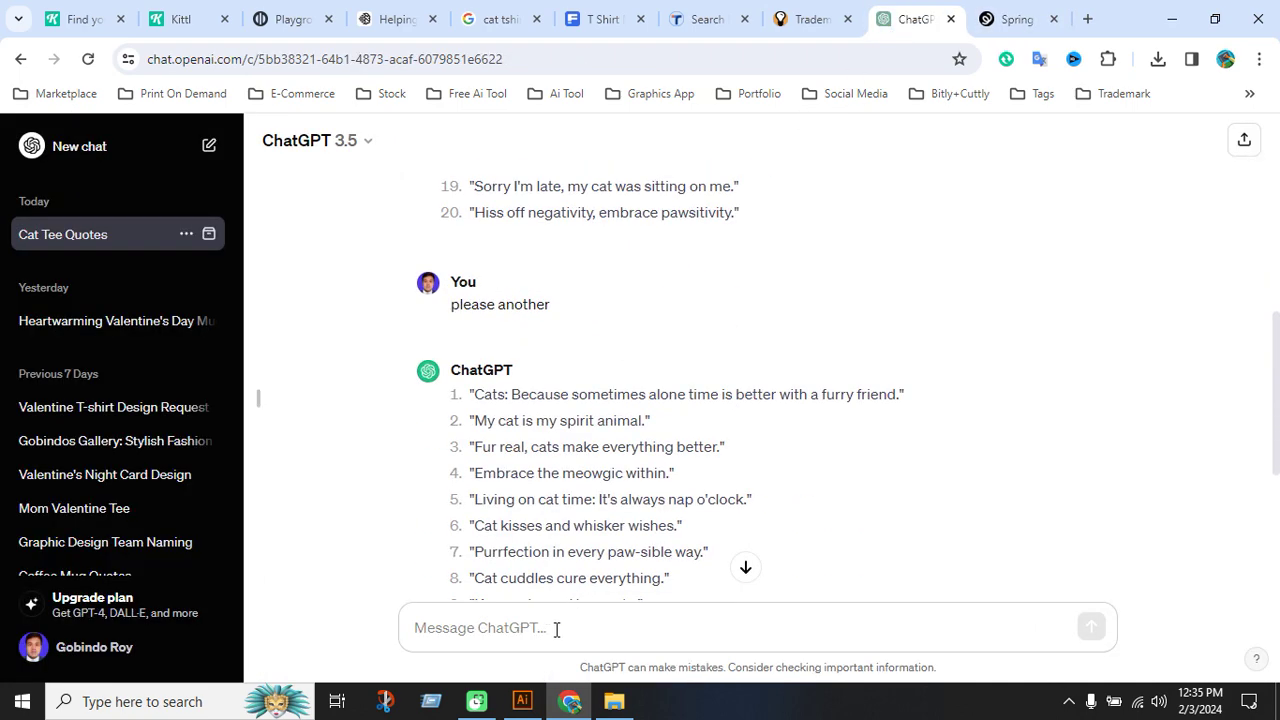
left_click(556, 627)
type("(")
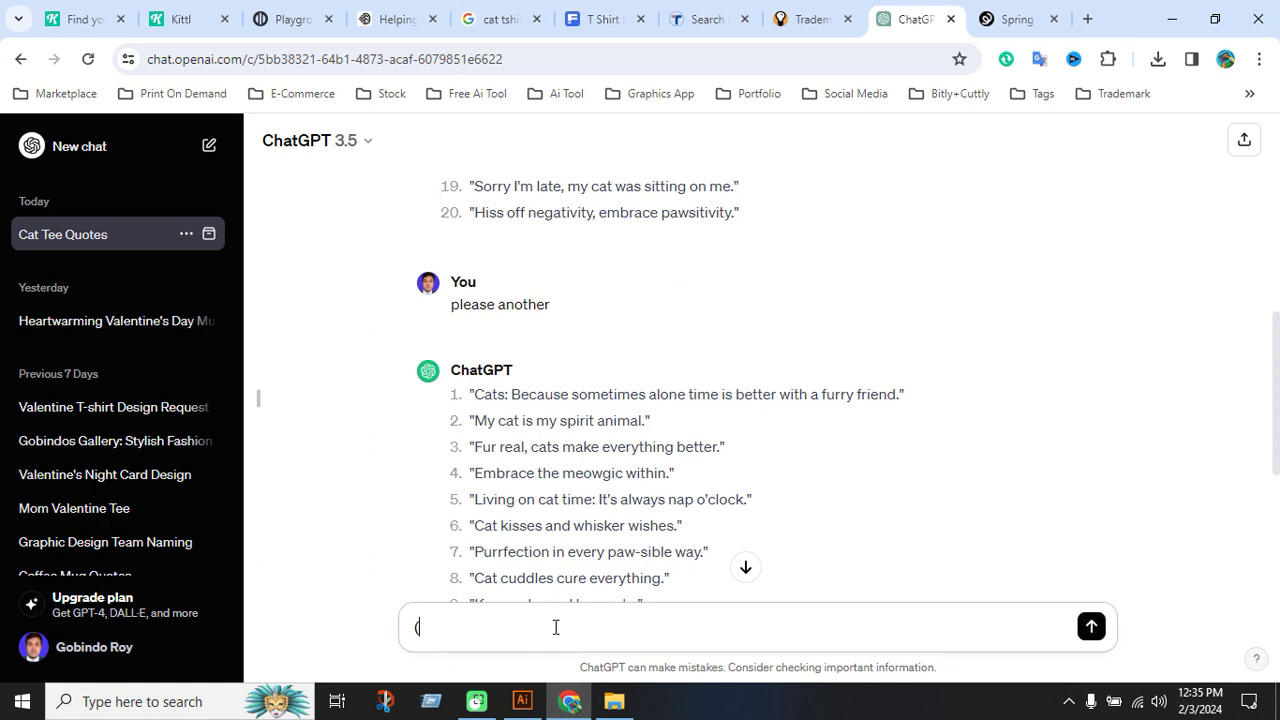
type("Love Me Love My Cat T-shirt Design),")
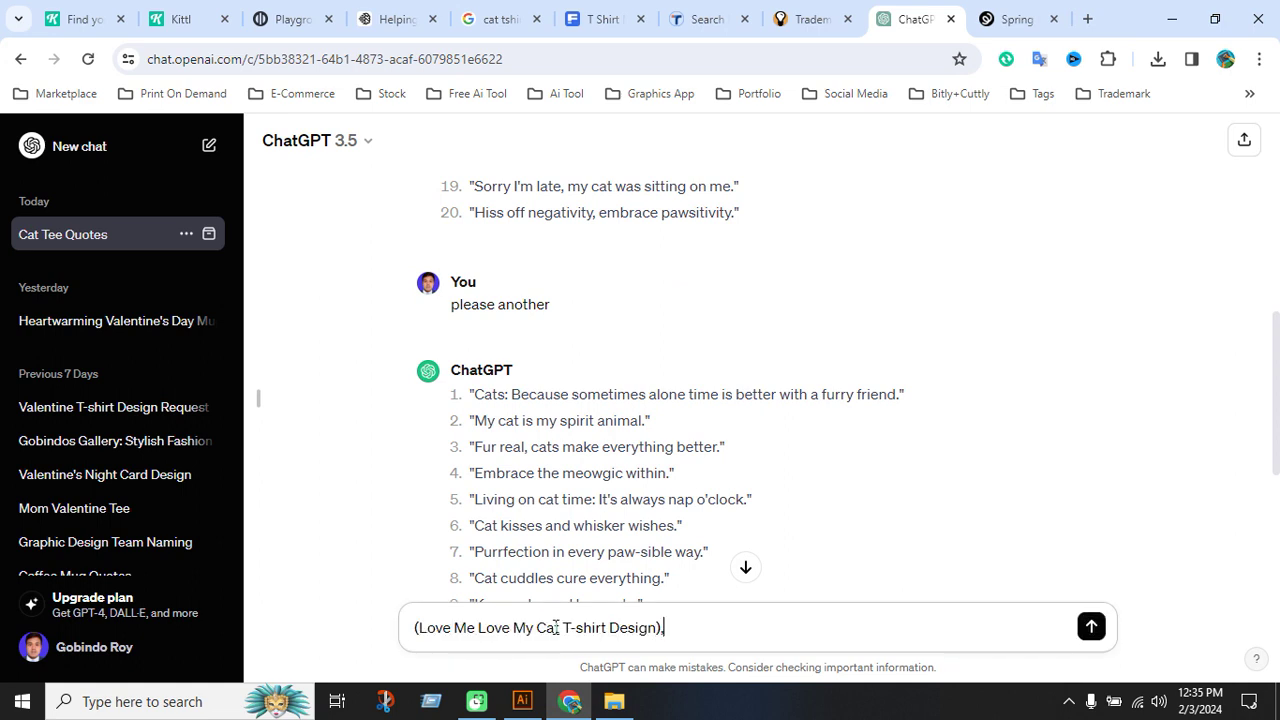
type("please type a very ")
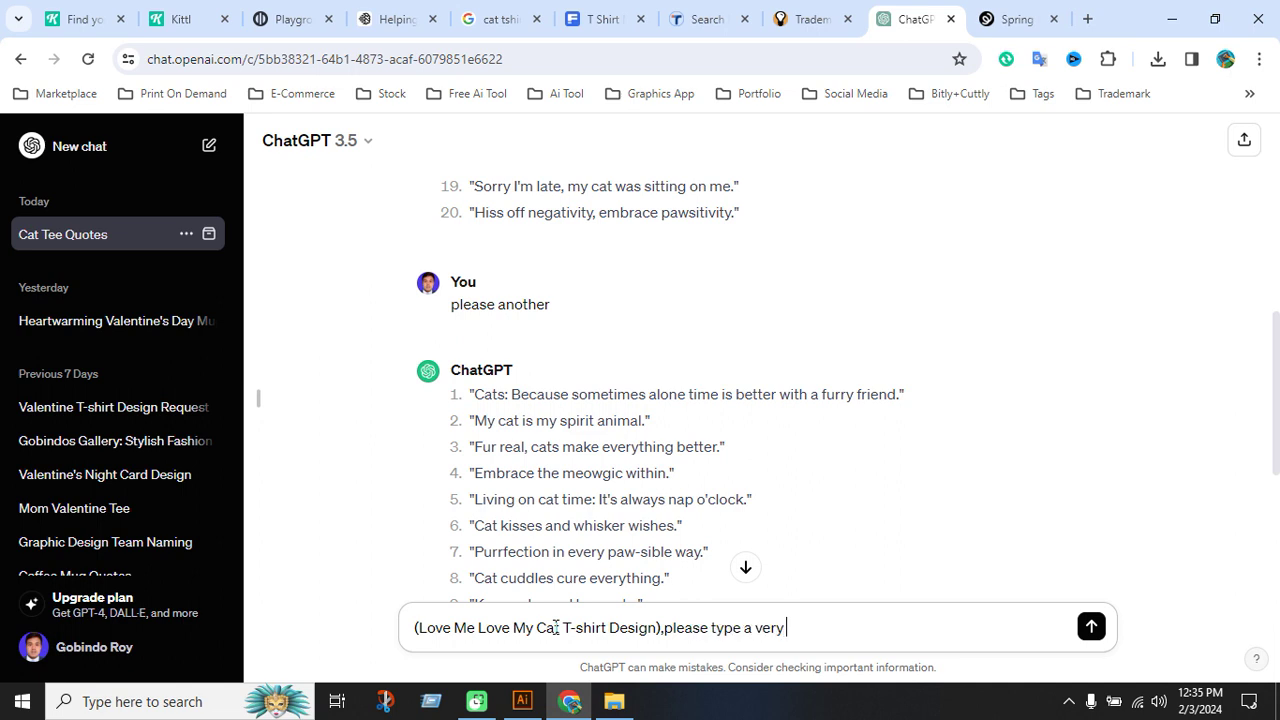
type("short description ")
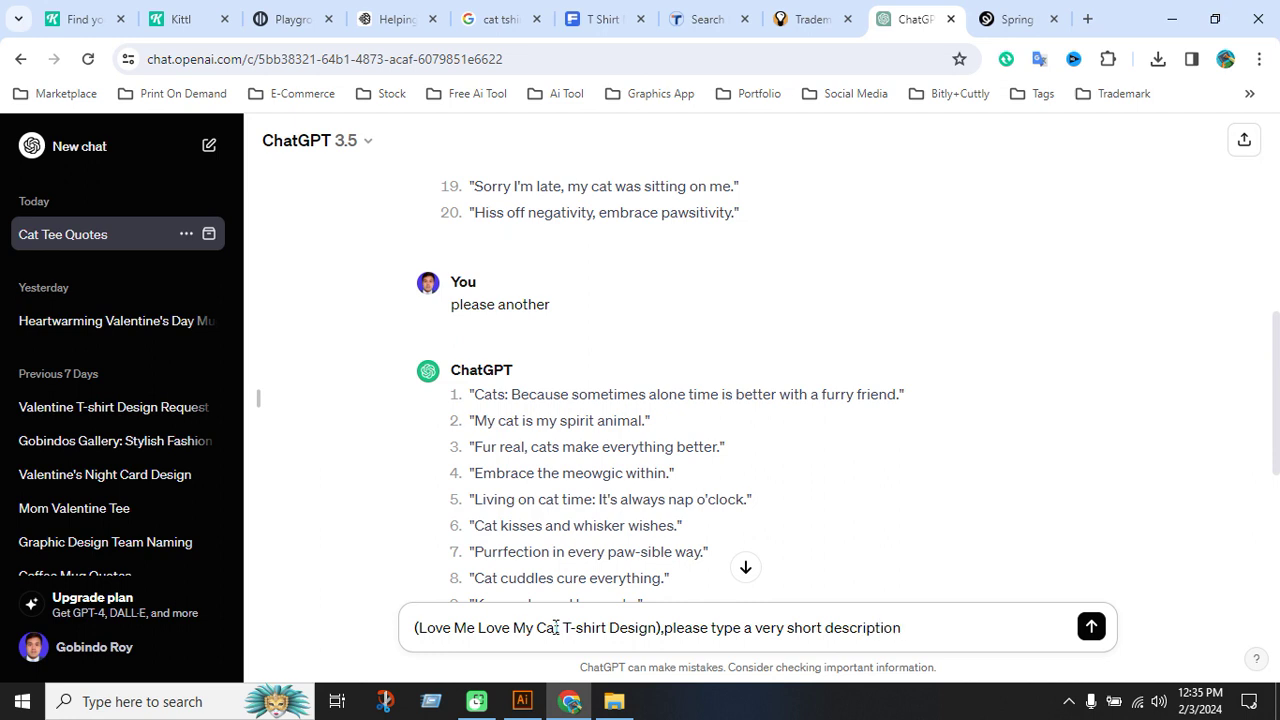
type("for my teesprin")
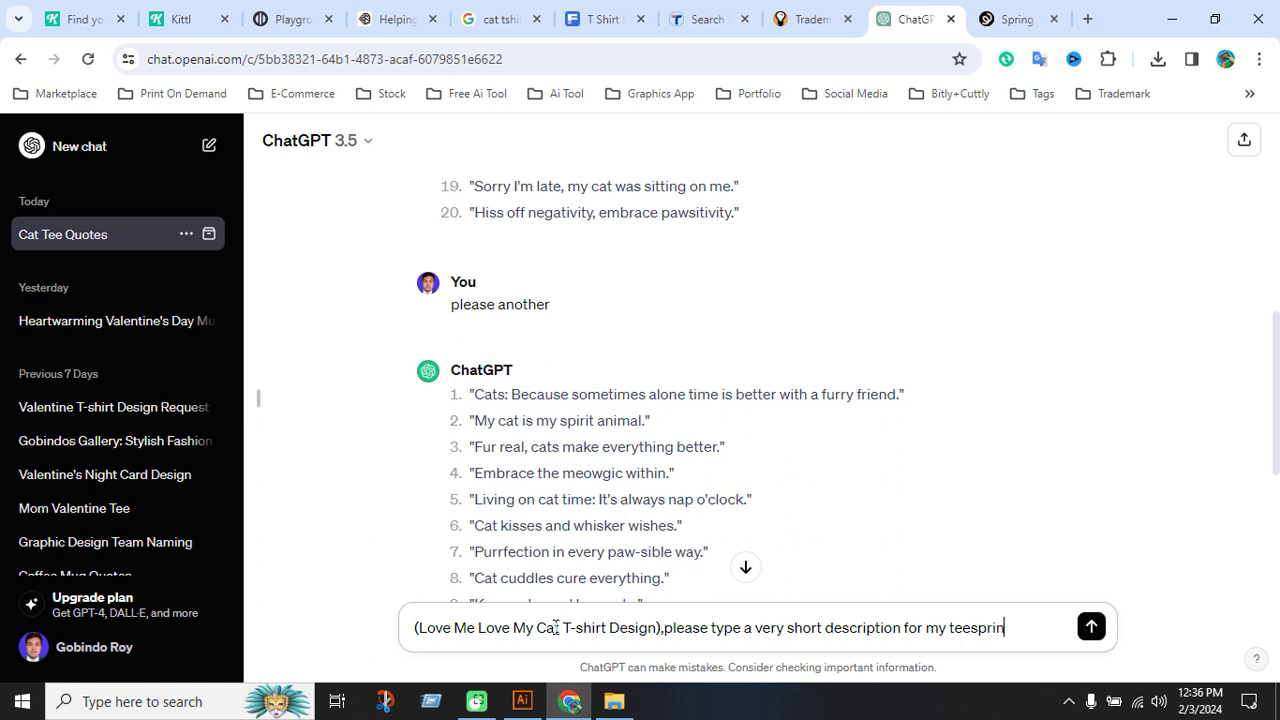
type("g custo")
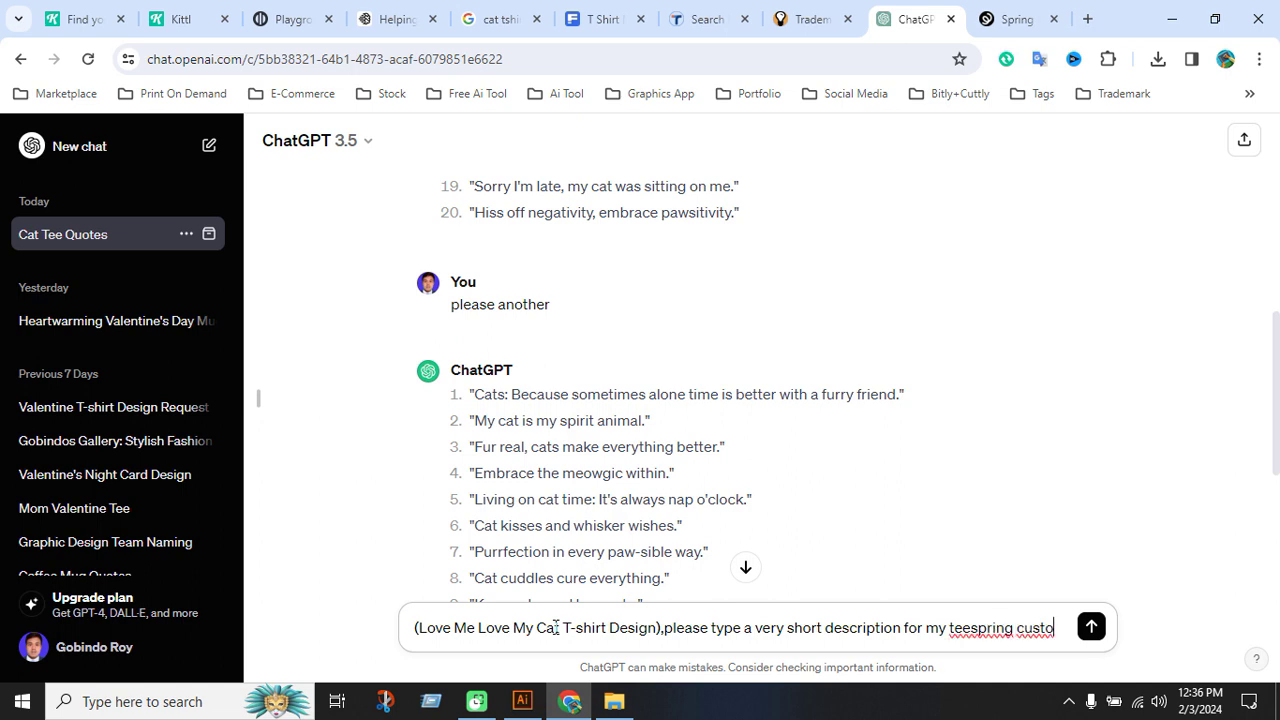
type("mers ")
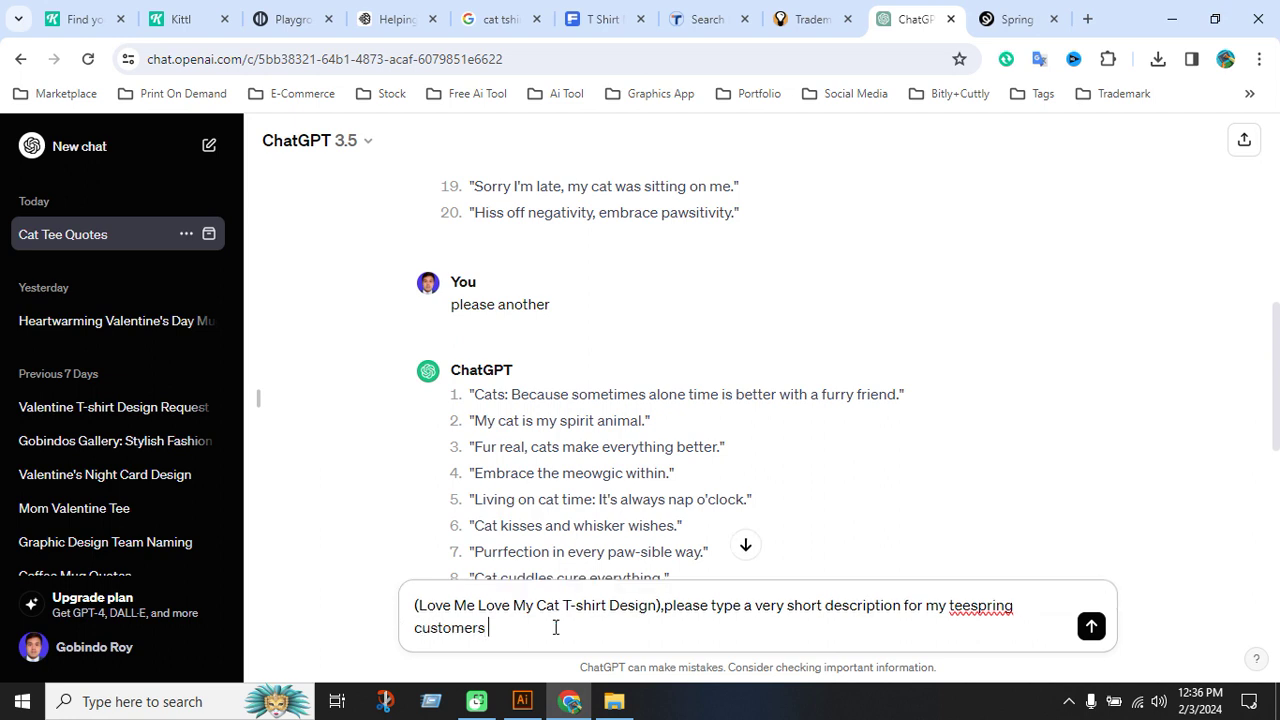
type("in this product")
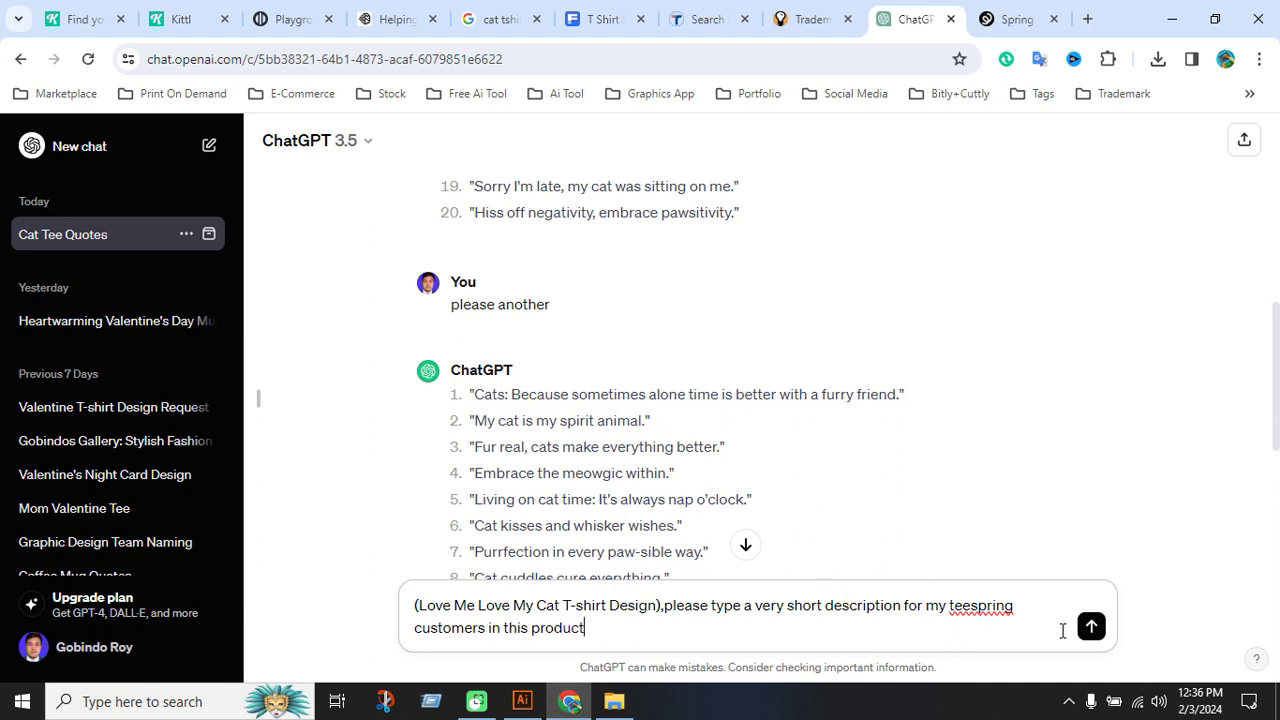
left_click(1091, 628)
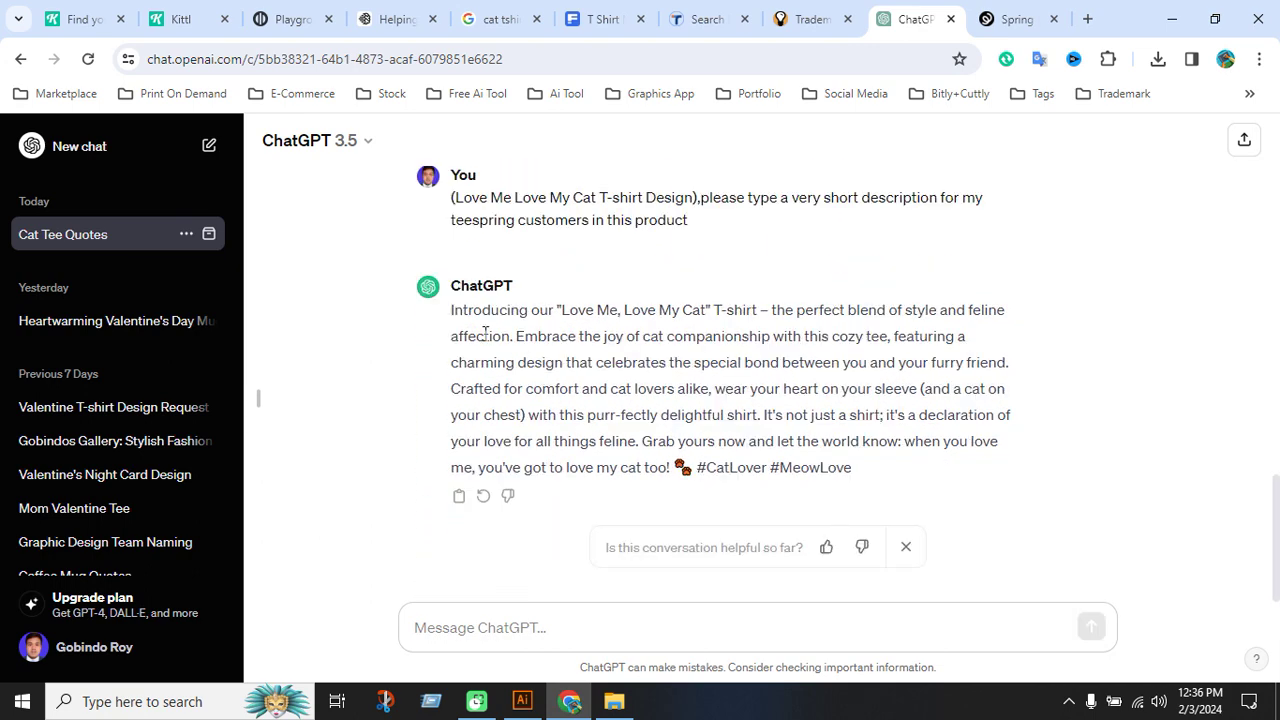
Try using ChatGPT's text from "Introducing our" through "delightful shirt" as the Spring listing's description.
left_click_drag(451, 310, 758, 413)
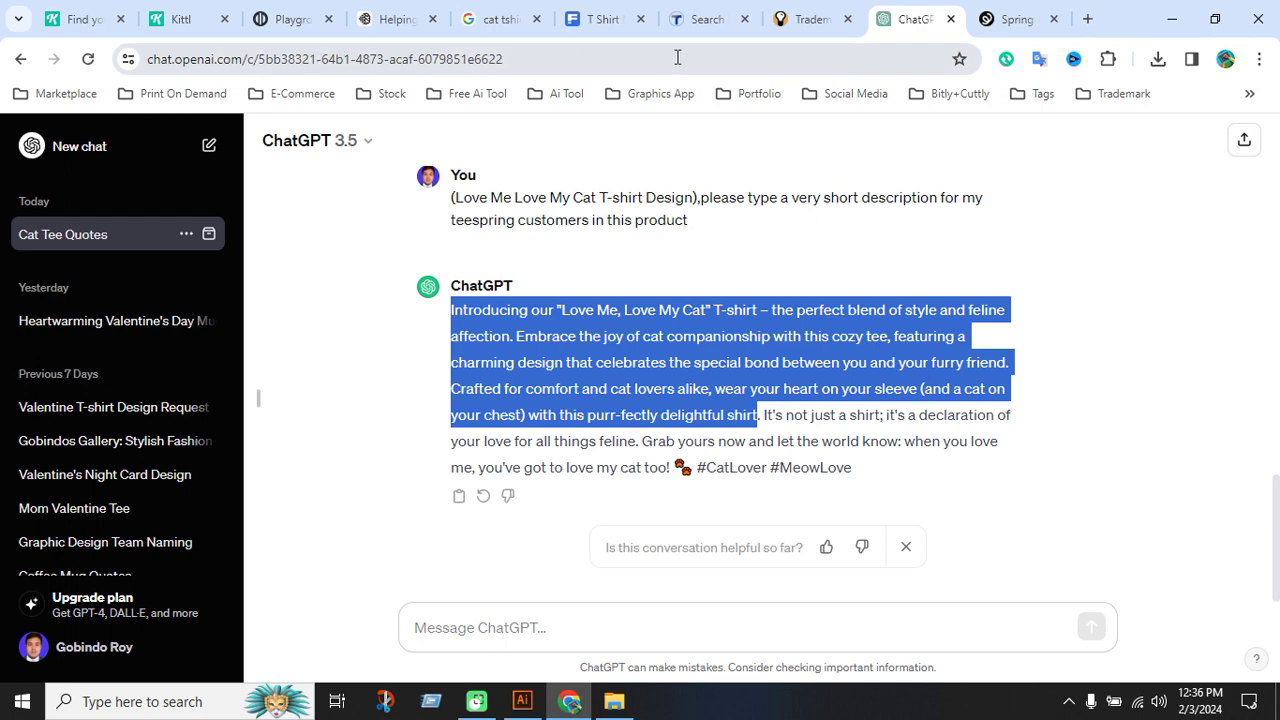
left_click(1003, 28)
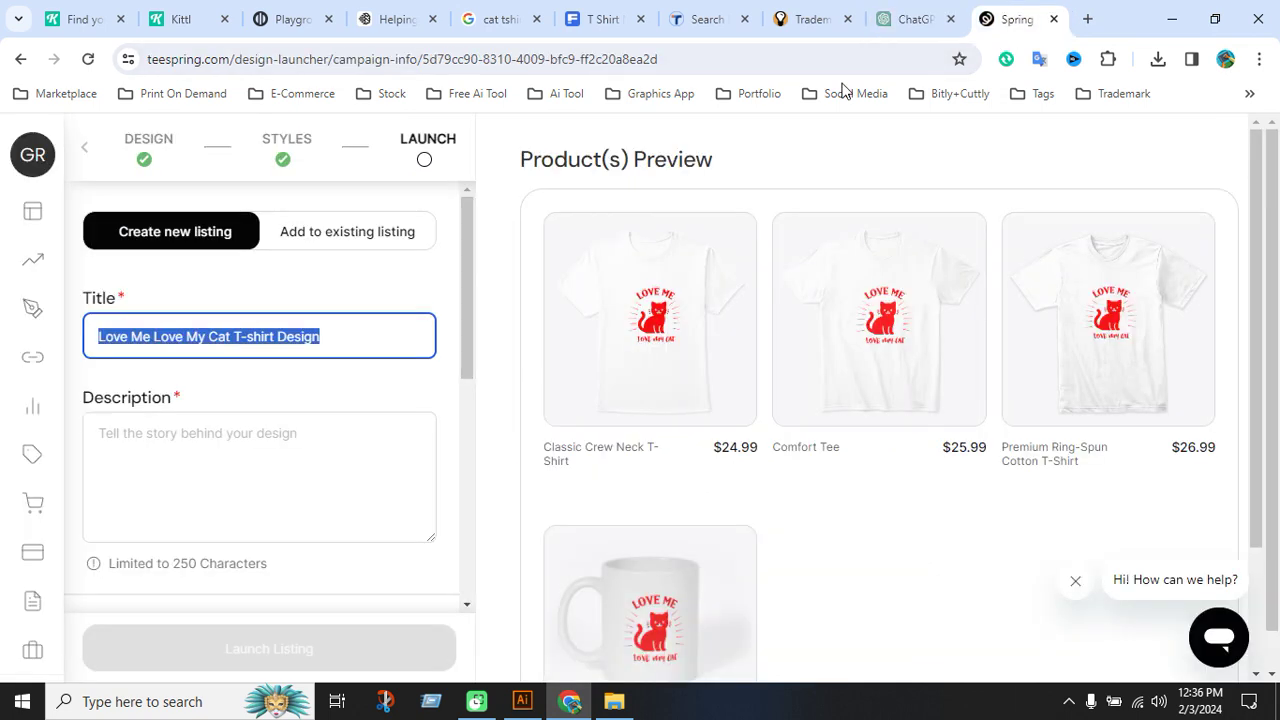
left_click(317, 460)
key("ctrl+v")
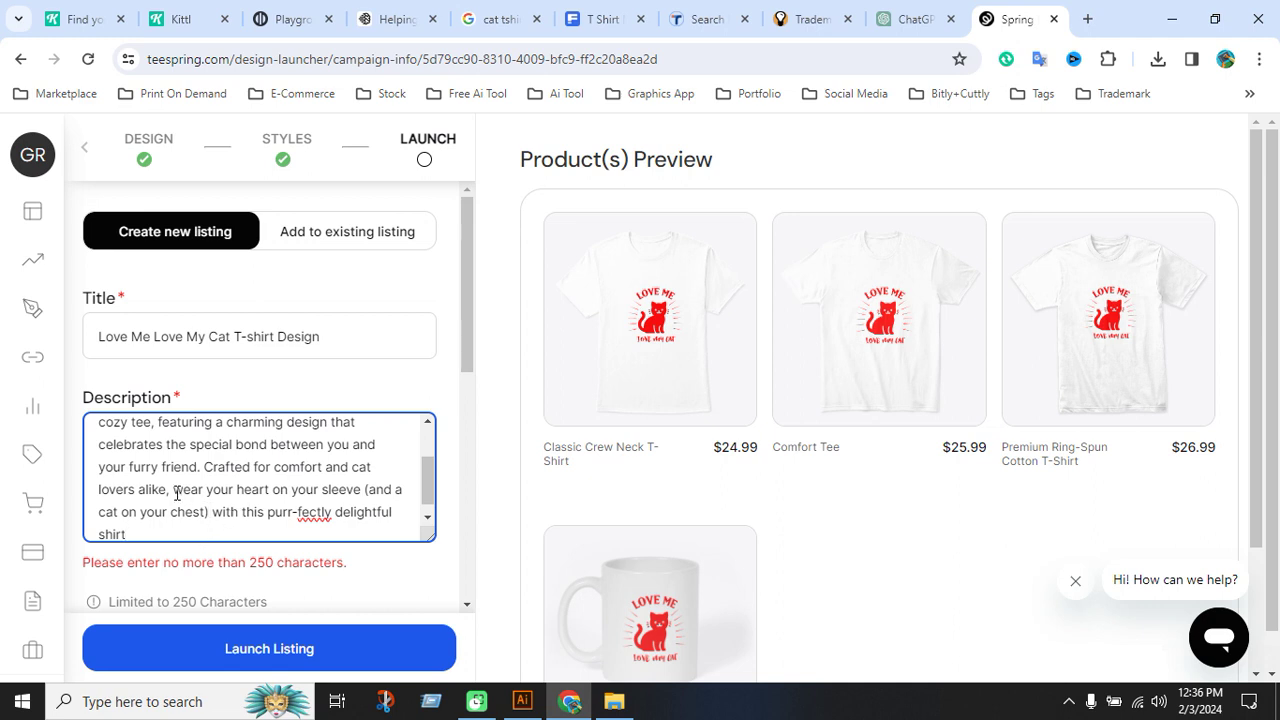
Request a shorter version of the description from ChatGPT with the message "very long please type mshort".
left_click(900, 20)
left_click(611, 629)
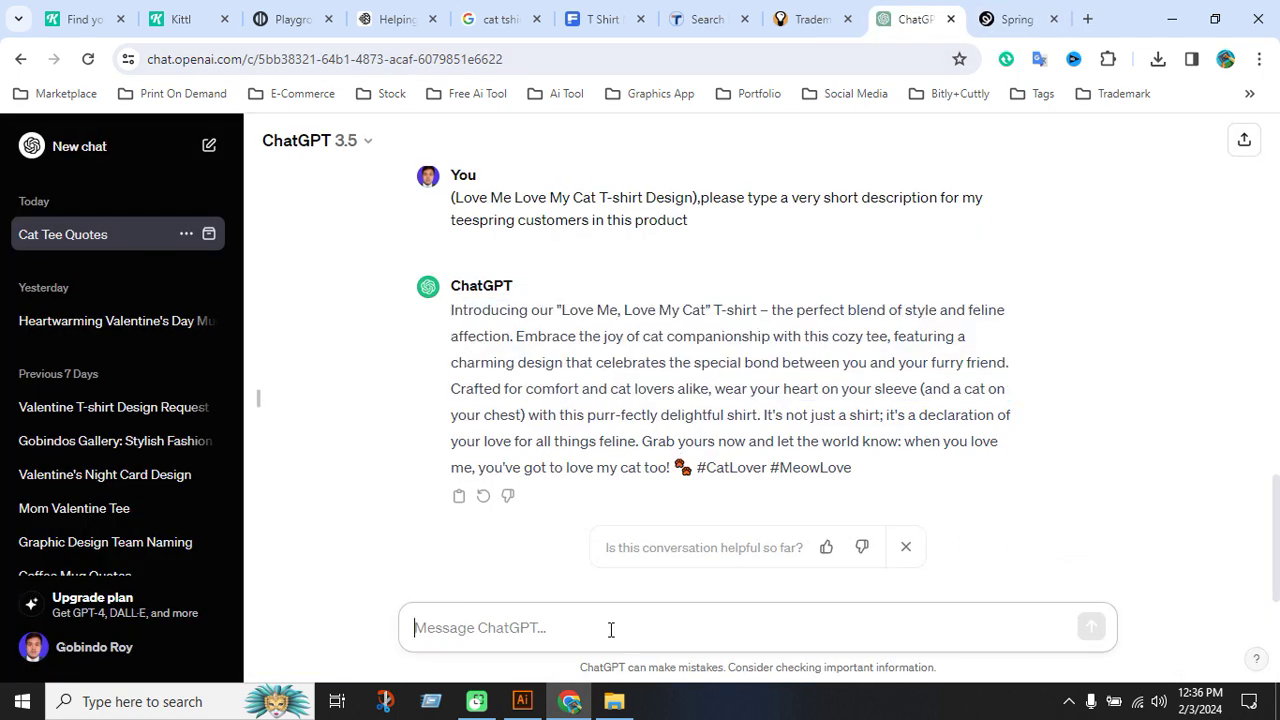
type("very ")
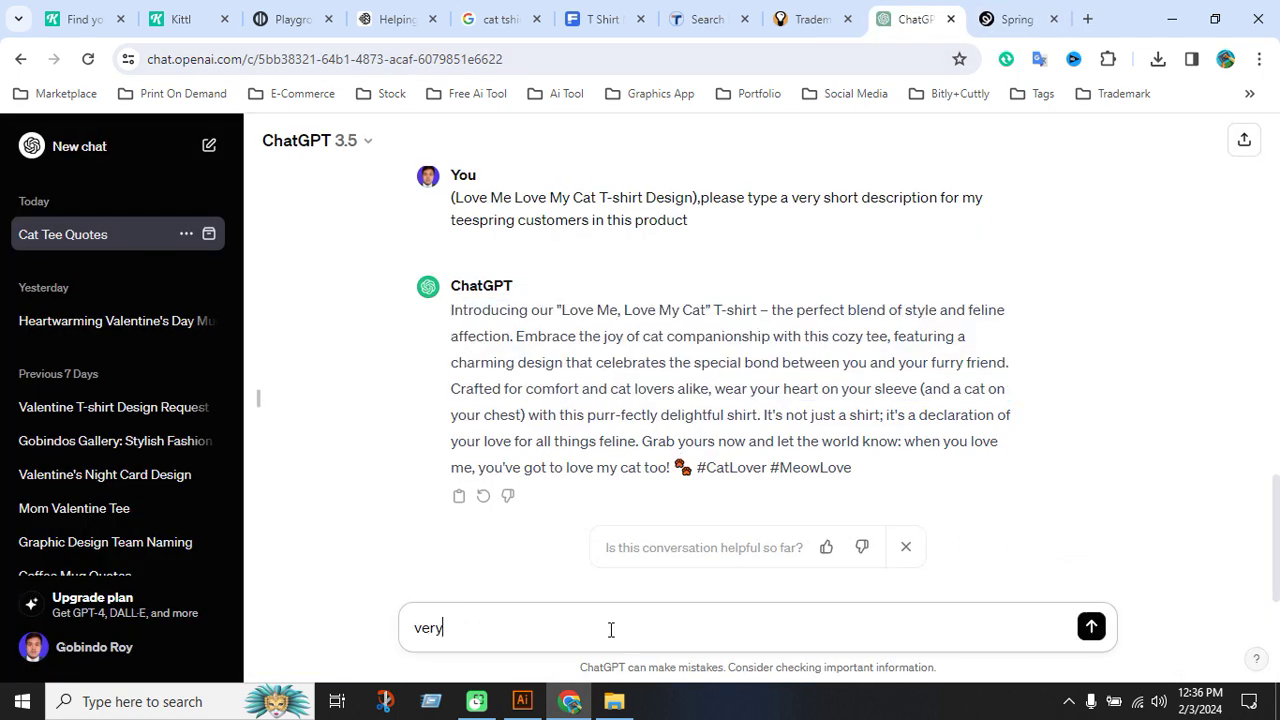
type("long please type mshort")
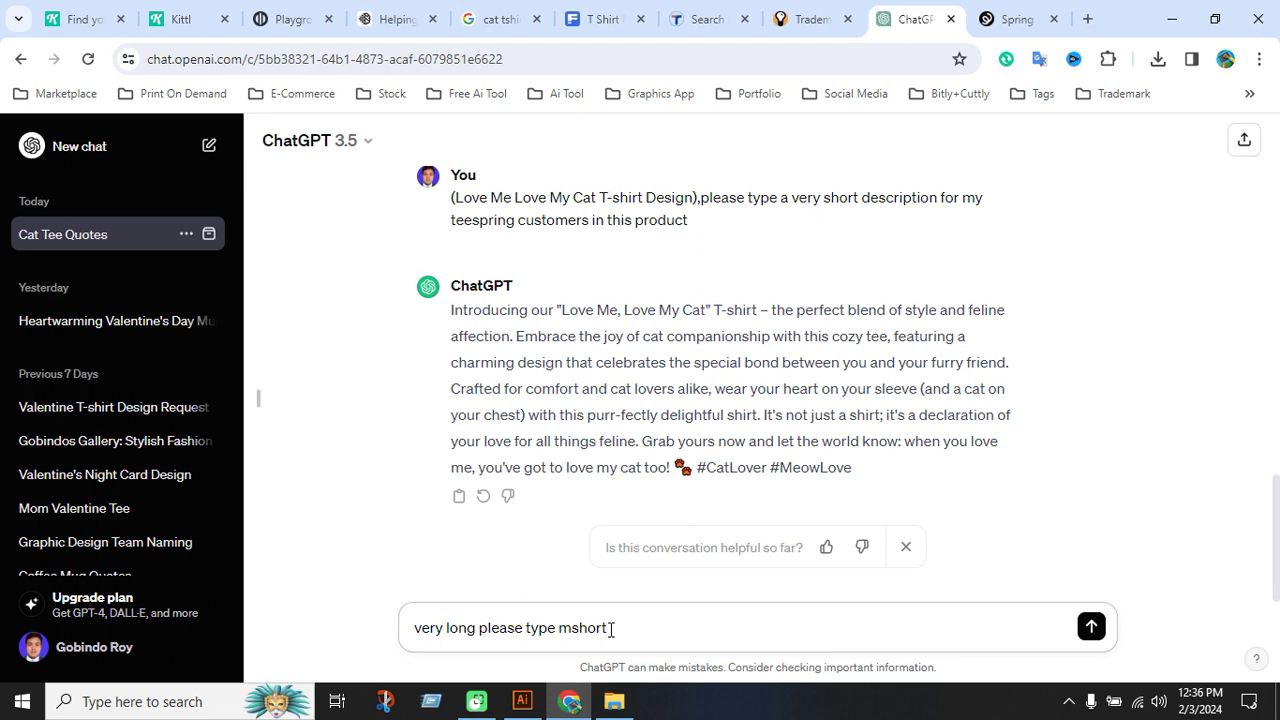
key("Return")
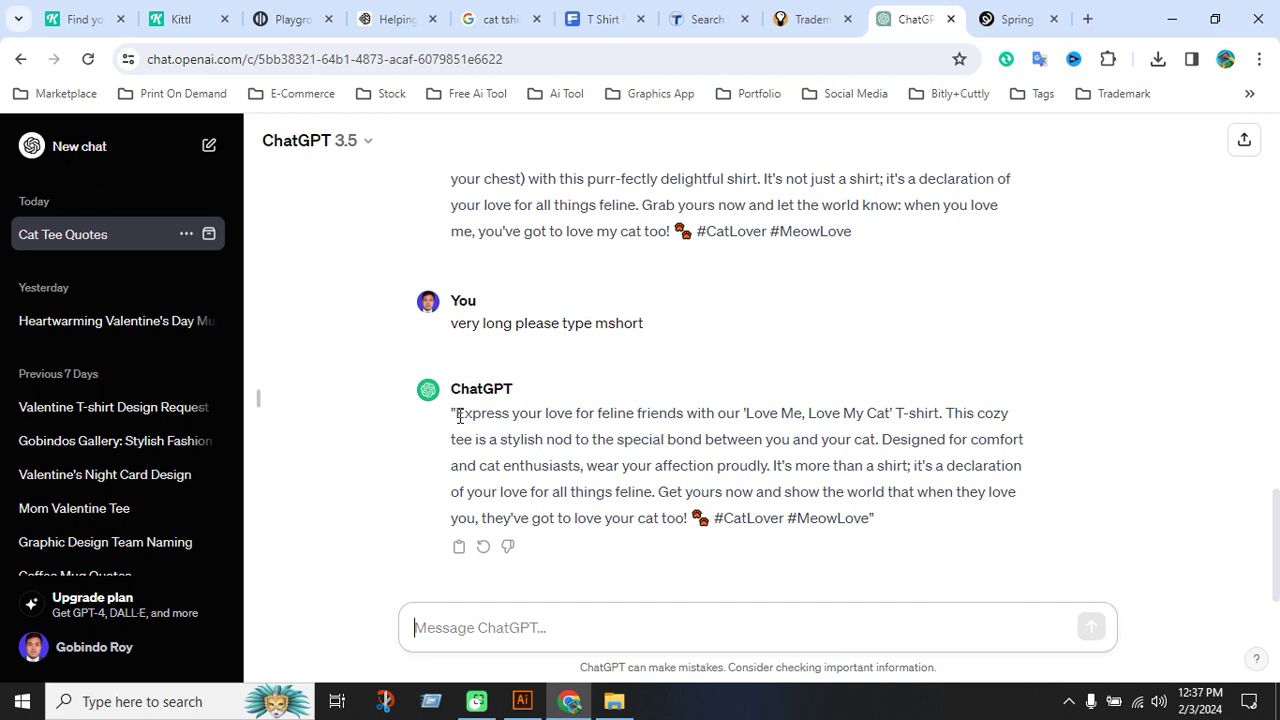
Replace the Spring listing's description with ChatGPT's new text from "Express your love" through "love your cat too!".
left_click_drag(459, 416, 690, 515)
key("ctrl+c")
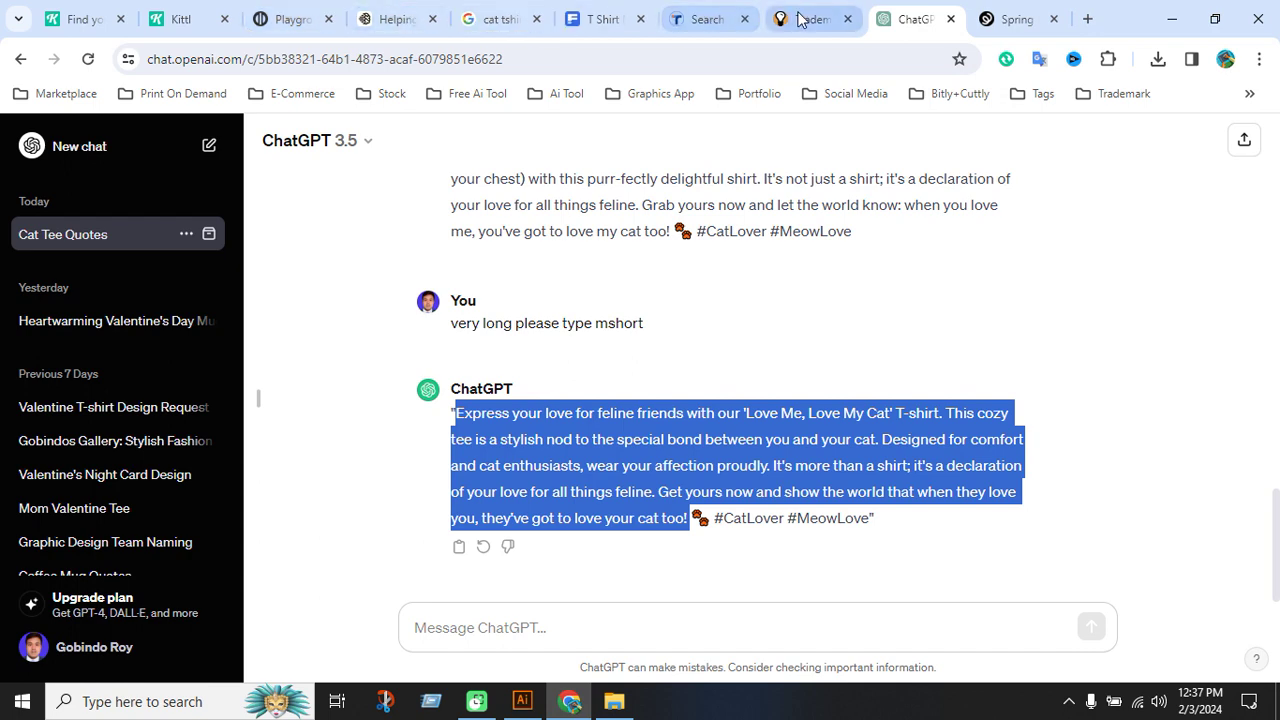
left_click(1013, 20)
left_click_drag(257, 523, 66, 423)
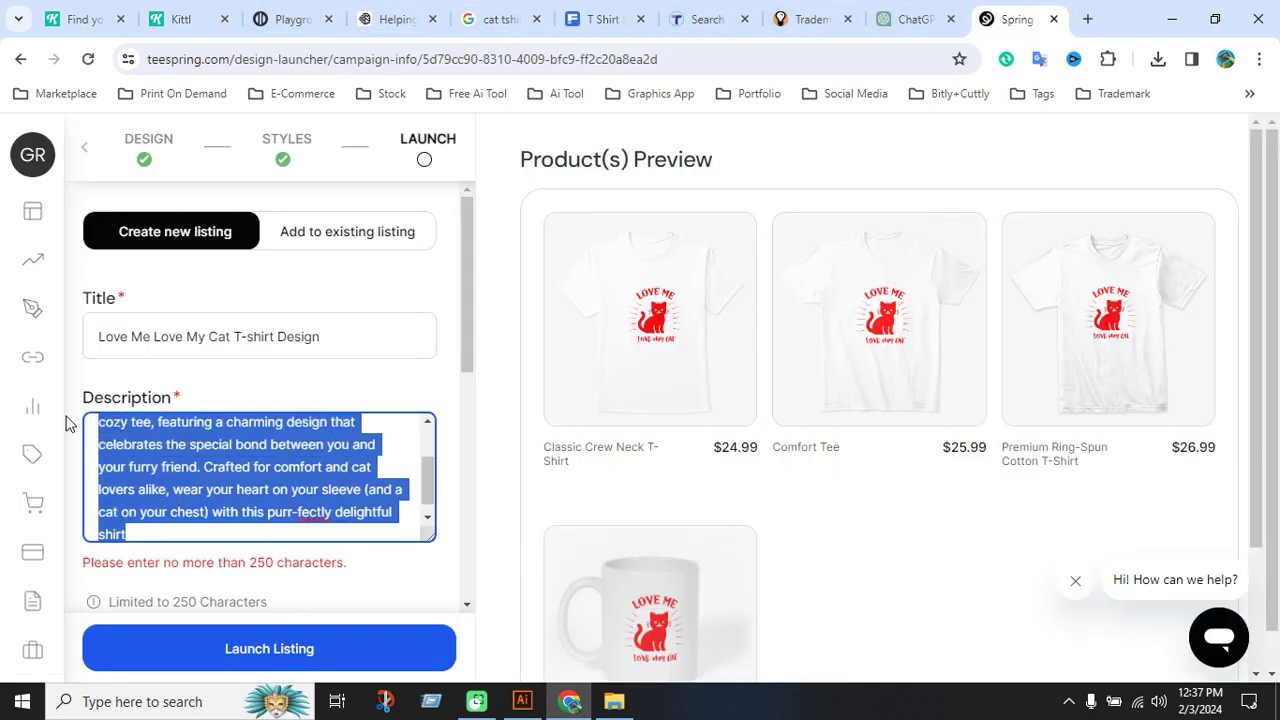
mouse_move(153, 432)
key("ctrl+v")
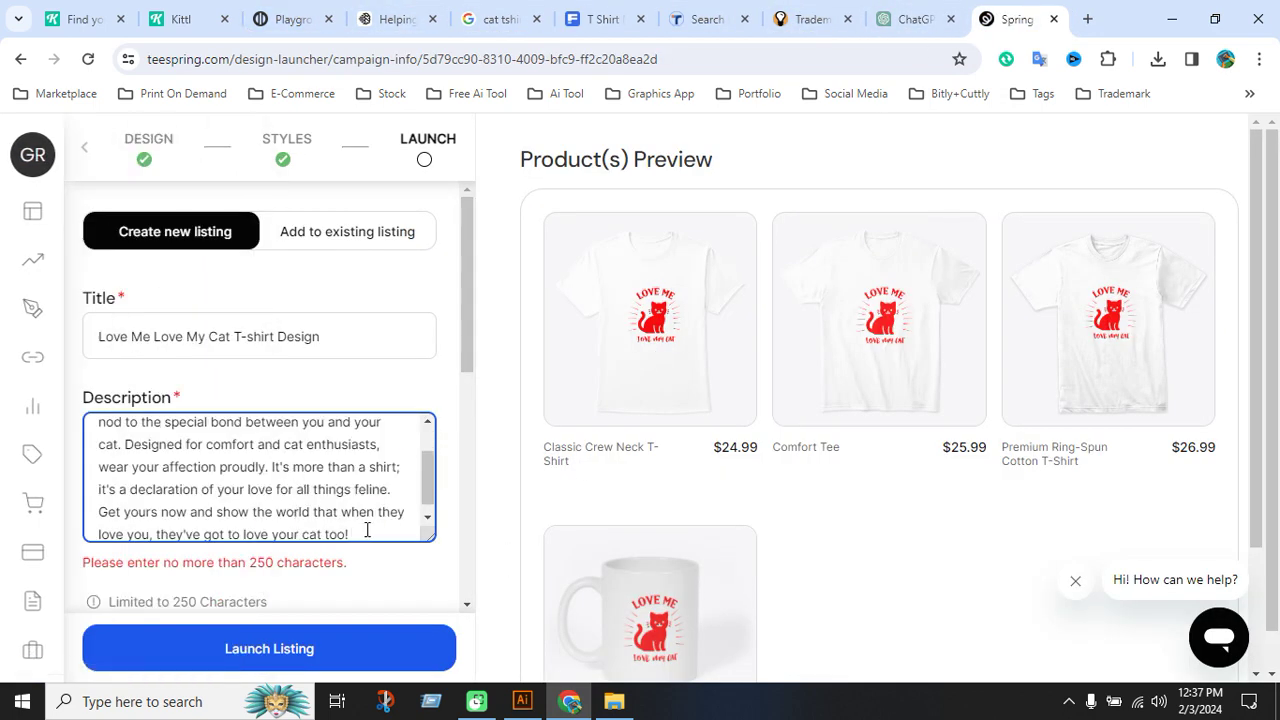
Paste the description afresh and trim everything after "wear your affection proudly.".
scroll(361, 524, "up", 1)
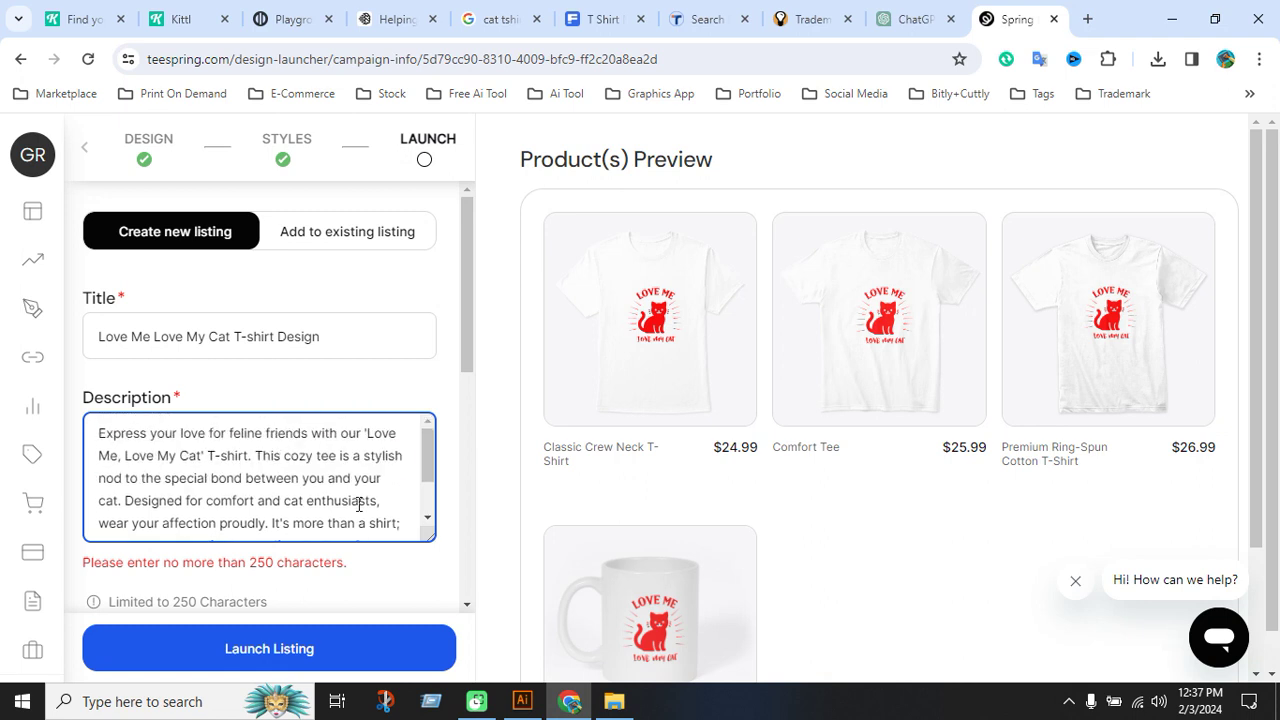
key("ctrl+a")
key("ctrl+v")
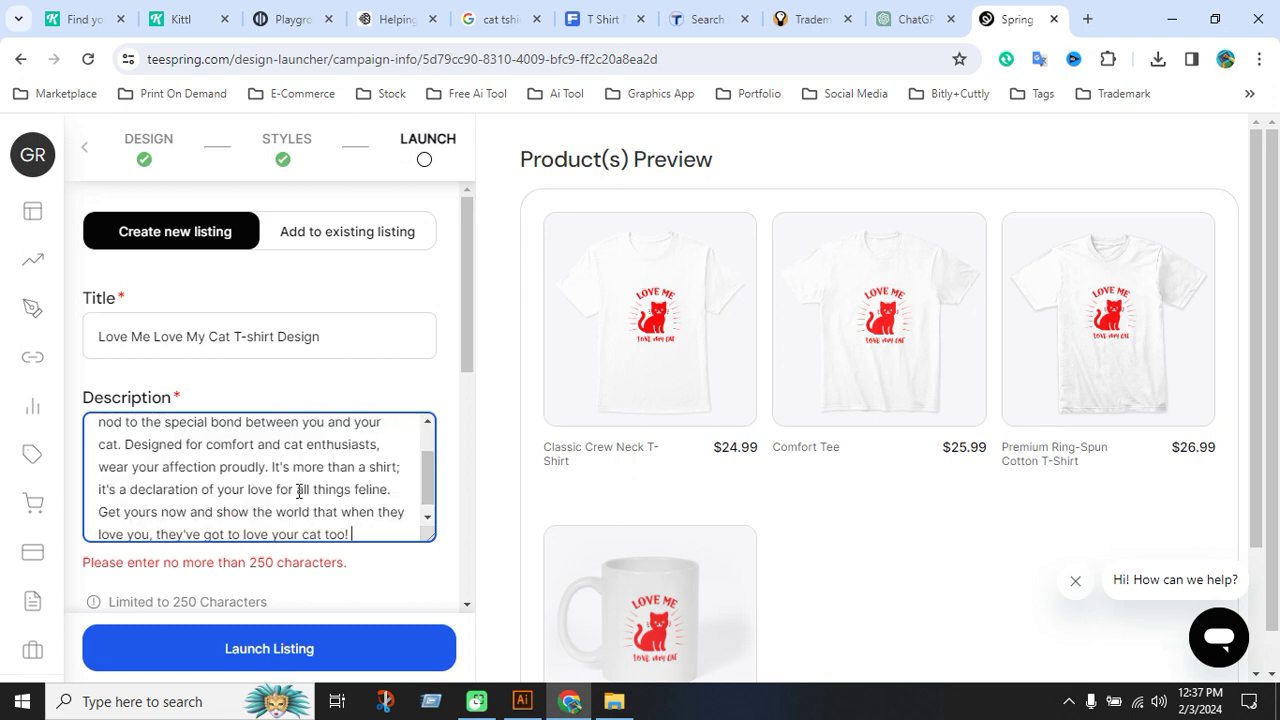
left_click_drag(272, 466, 391, 556)
key("BackSpace")
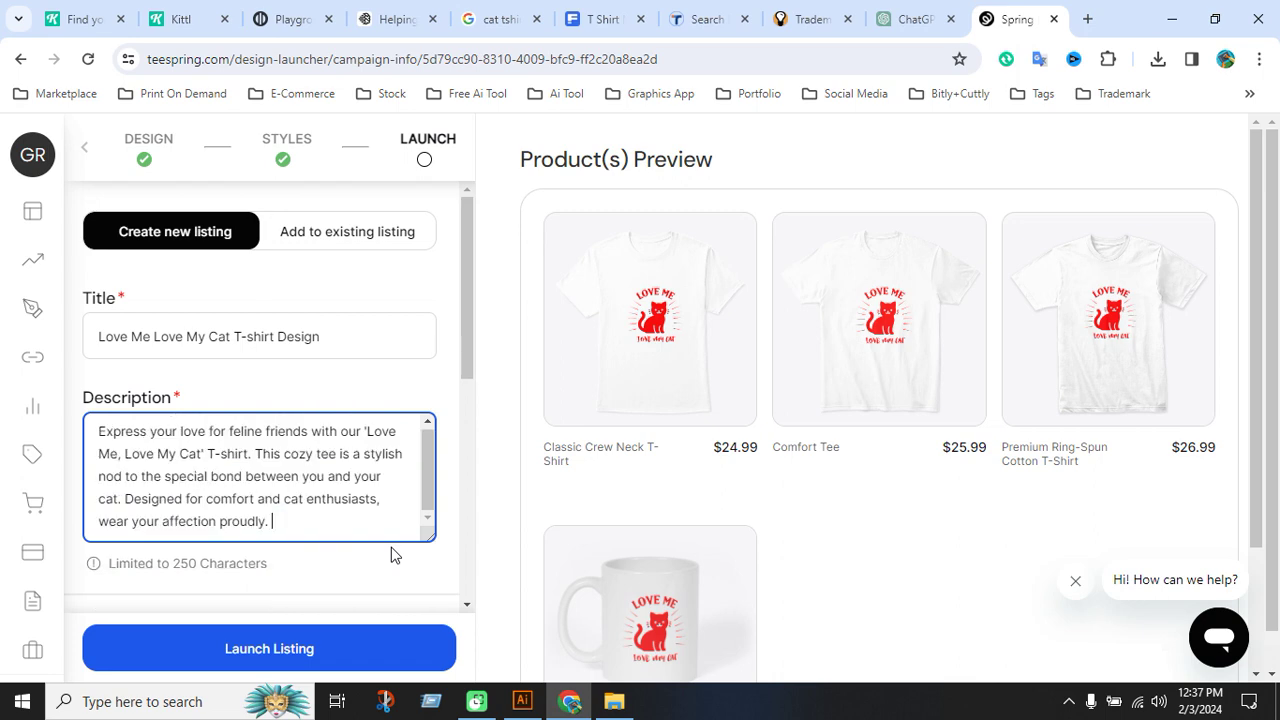
Review the listing's URL handle, visibility and store settings, and launch the listing.
scroll(371, 520, "down", 3)
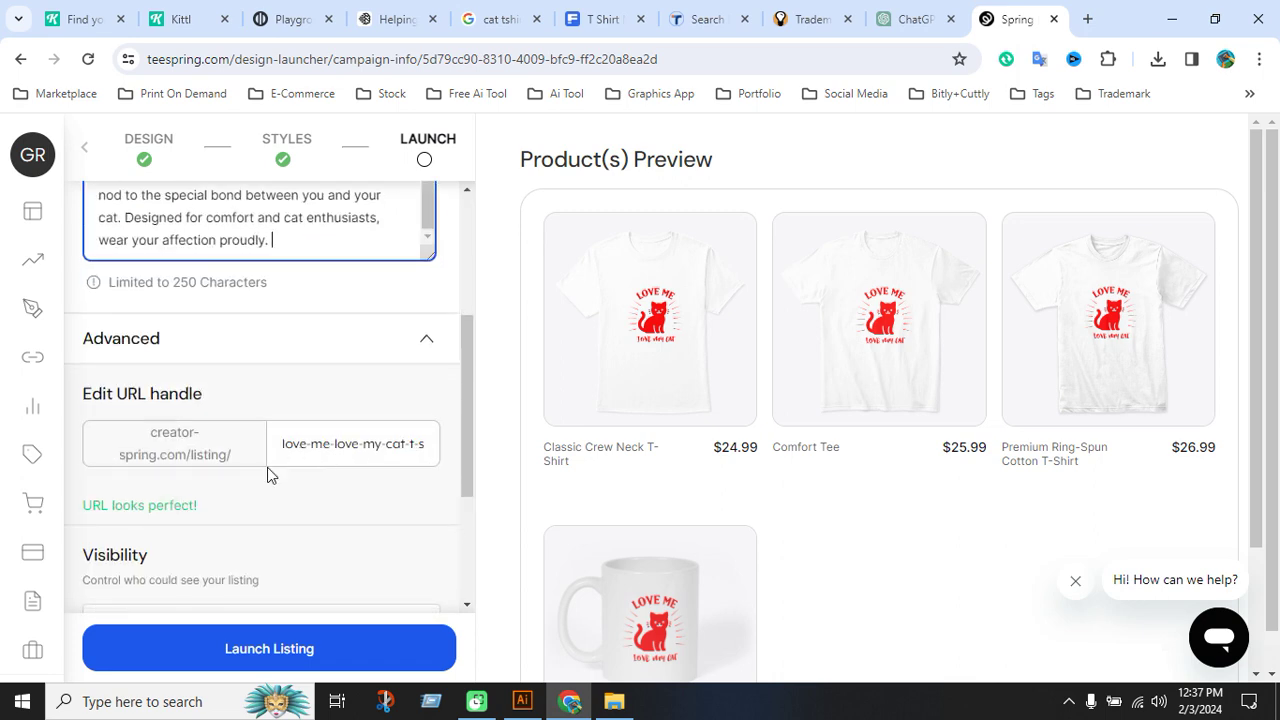
scroll(268, 474, "down", 2)
scroll(141, 405, "down", 1)
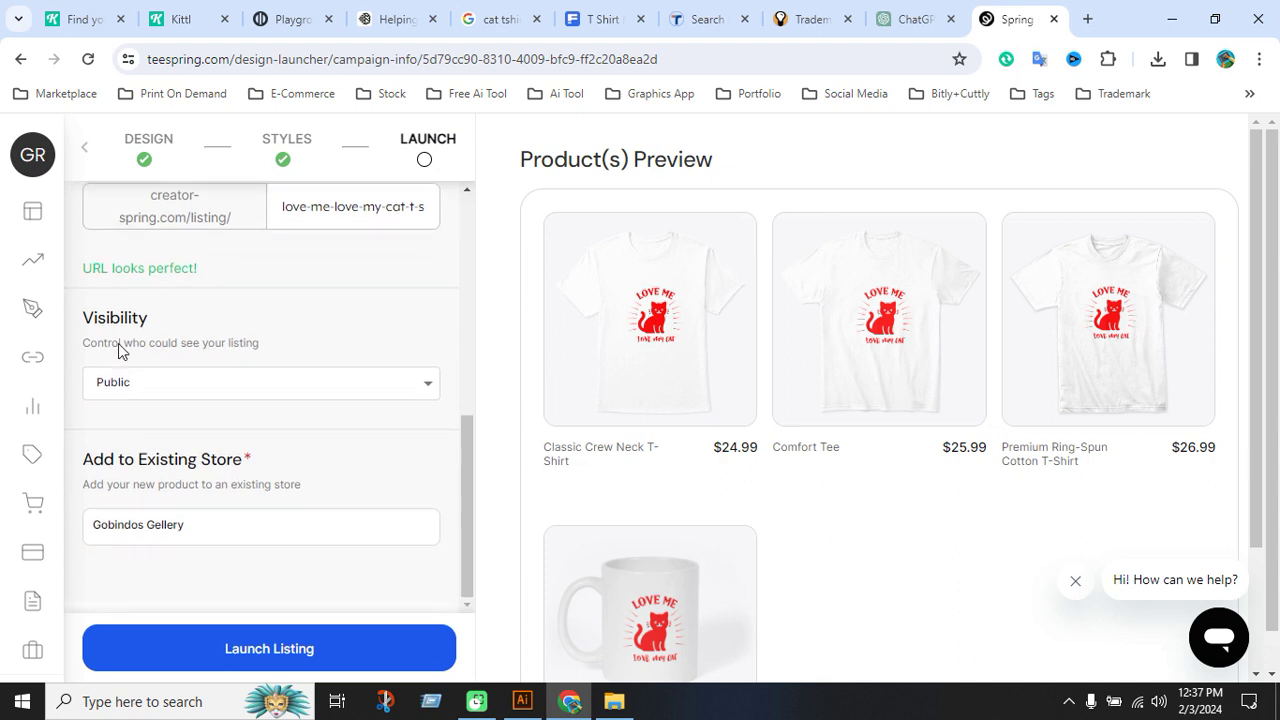
left_click(266, 650)
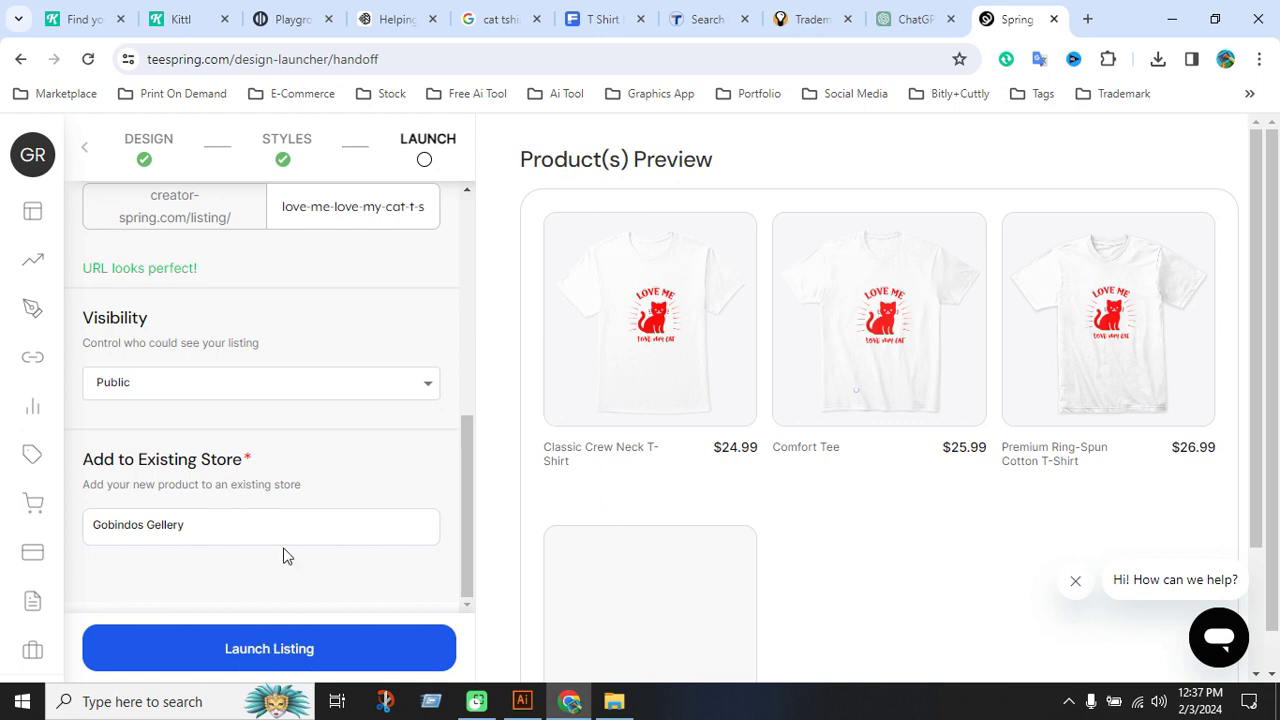
scroll(284, 566, "down", 1)
left_click(237, 610)
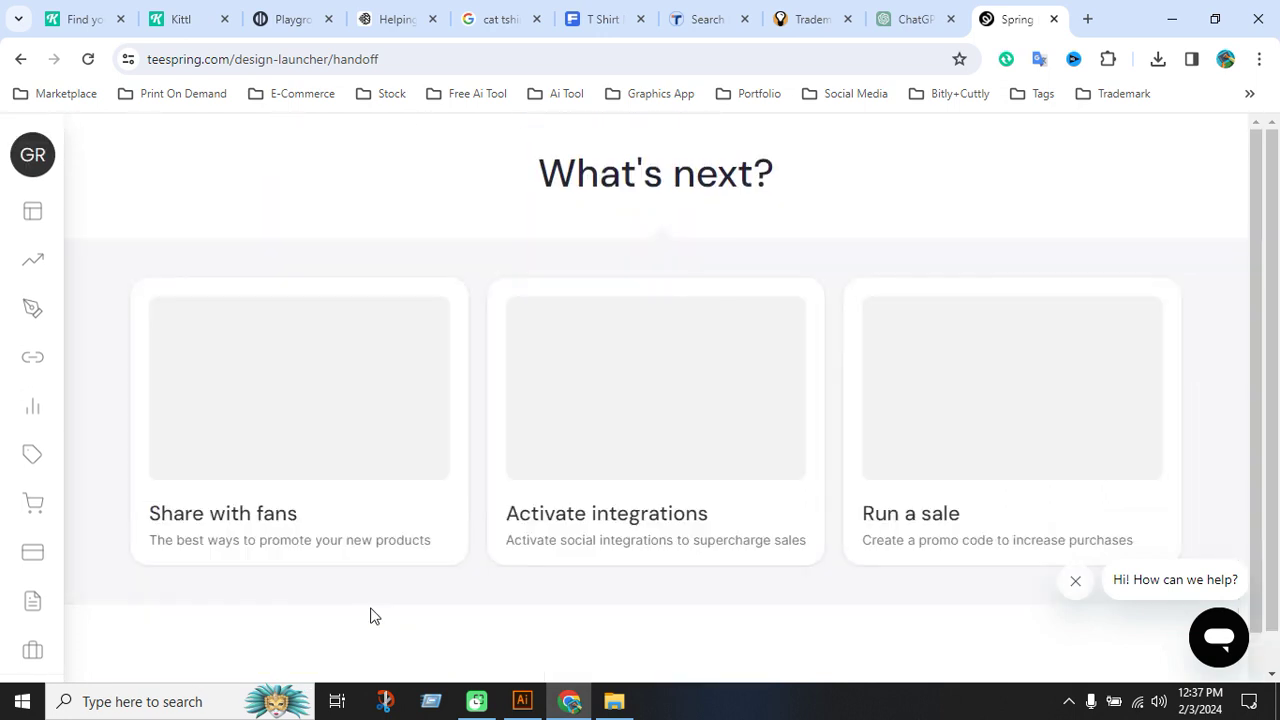
scroll(749, 558, "down", 3)
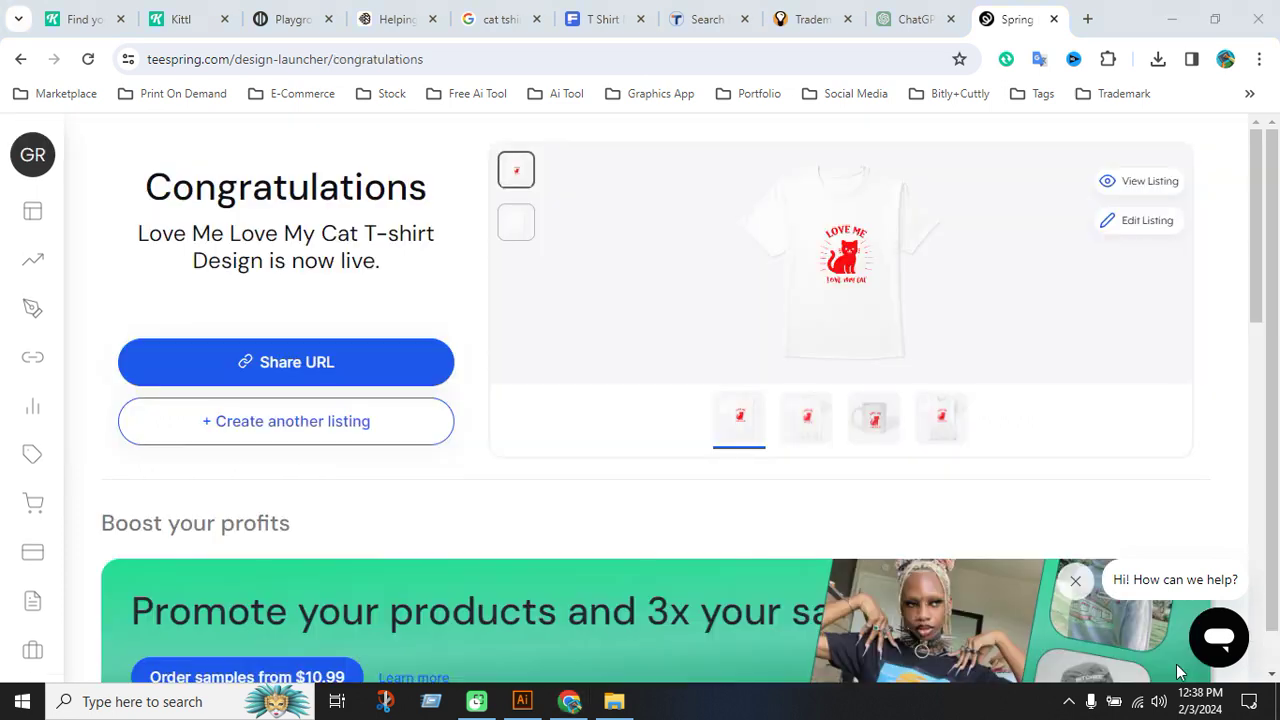
Open X in a new browser tab and start composing a new post.
left_click(350, 386)
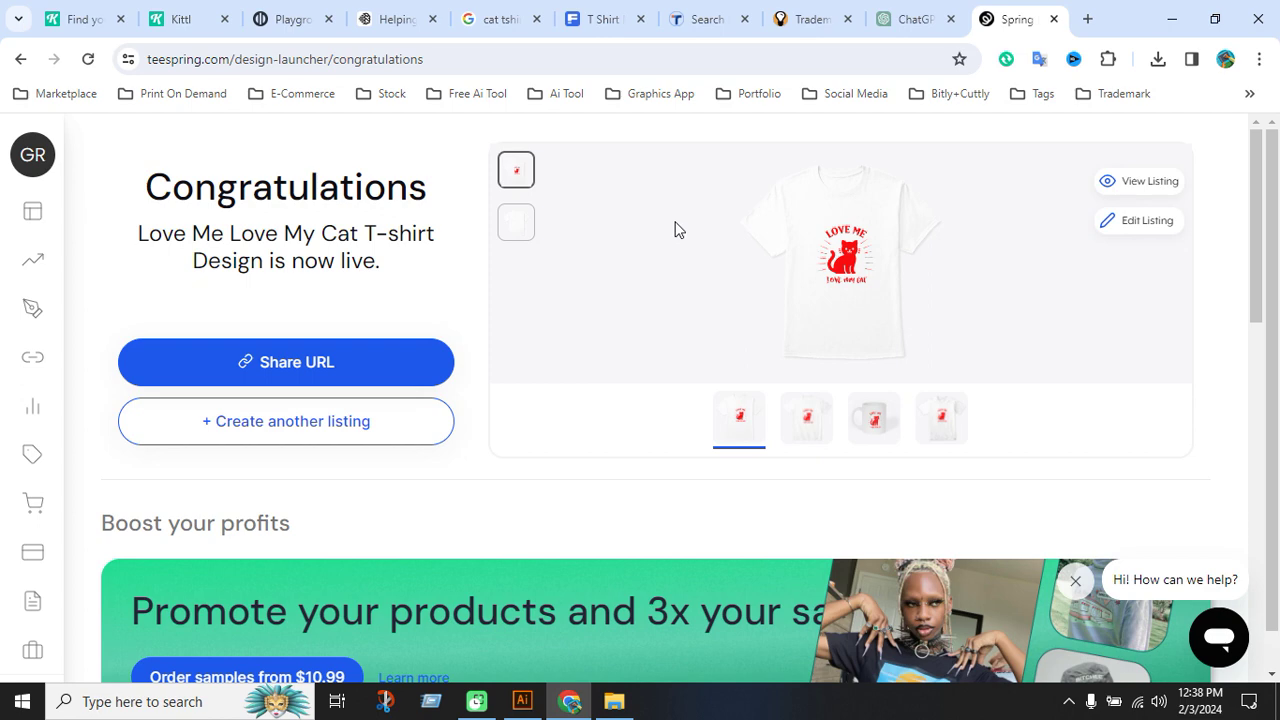
left_click(1087, 19)
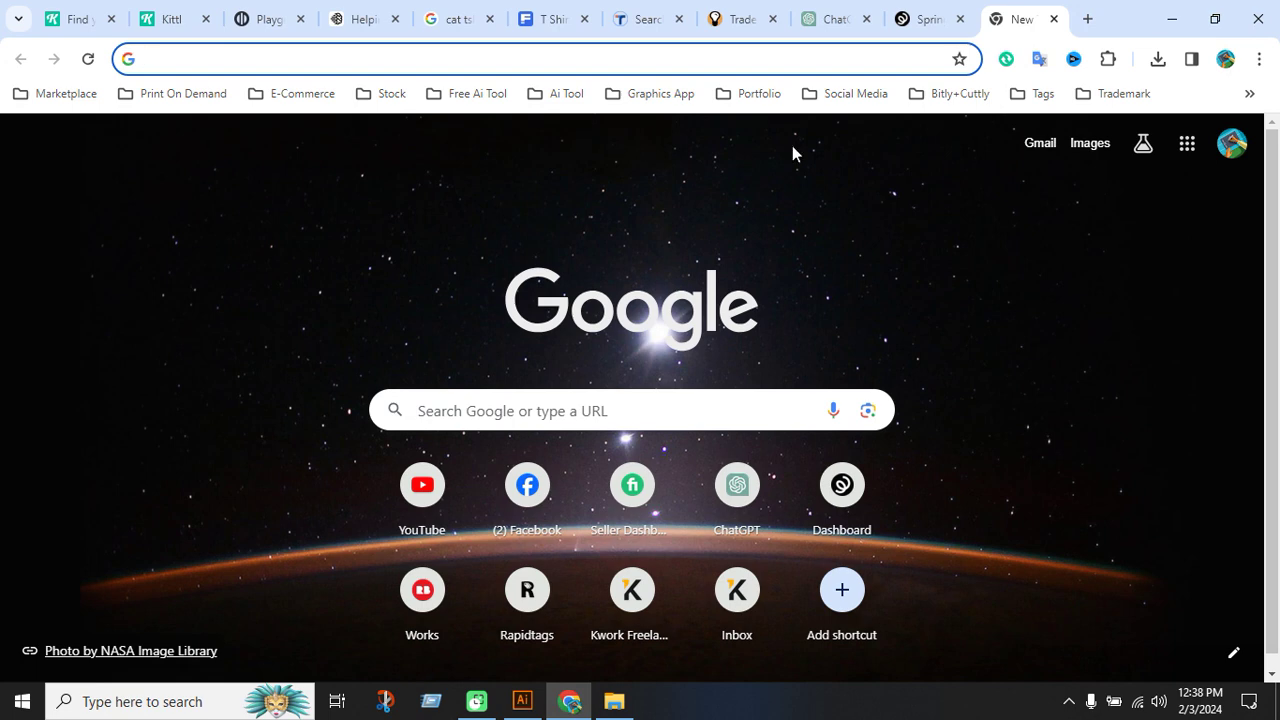
left_click(853, 98)
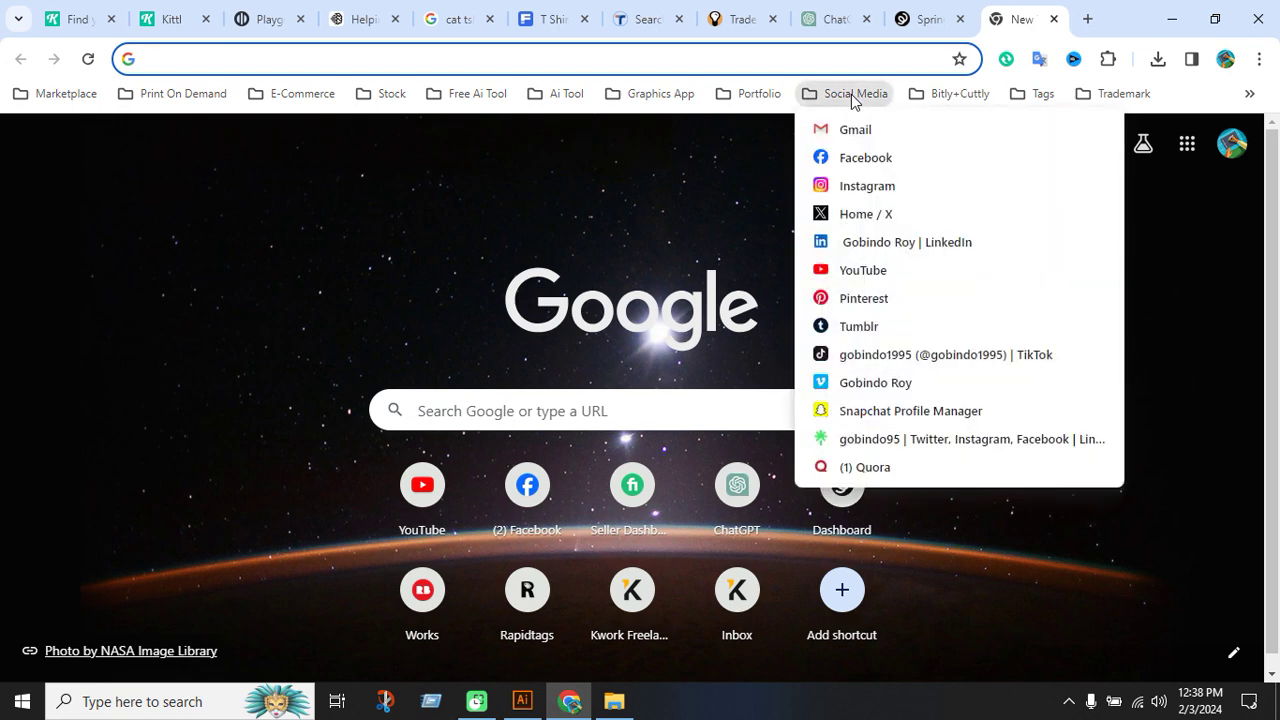
left_click(864, 218)
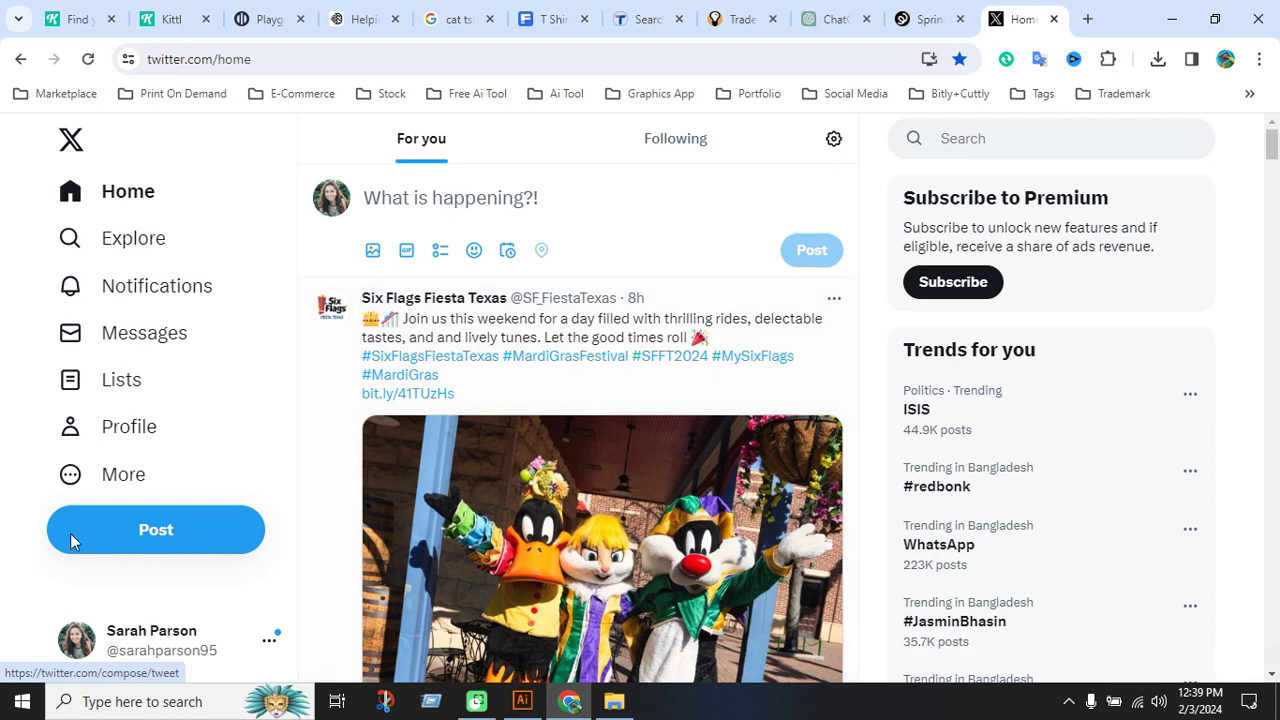
left_click(163, 529)
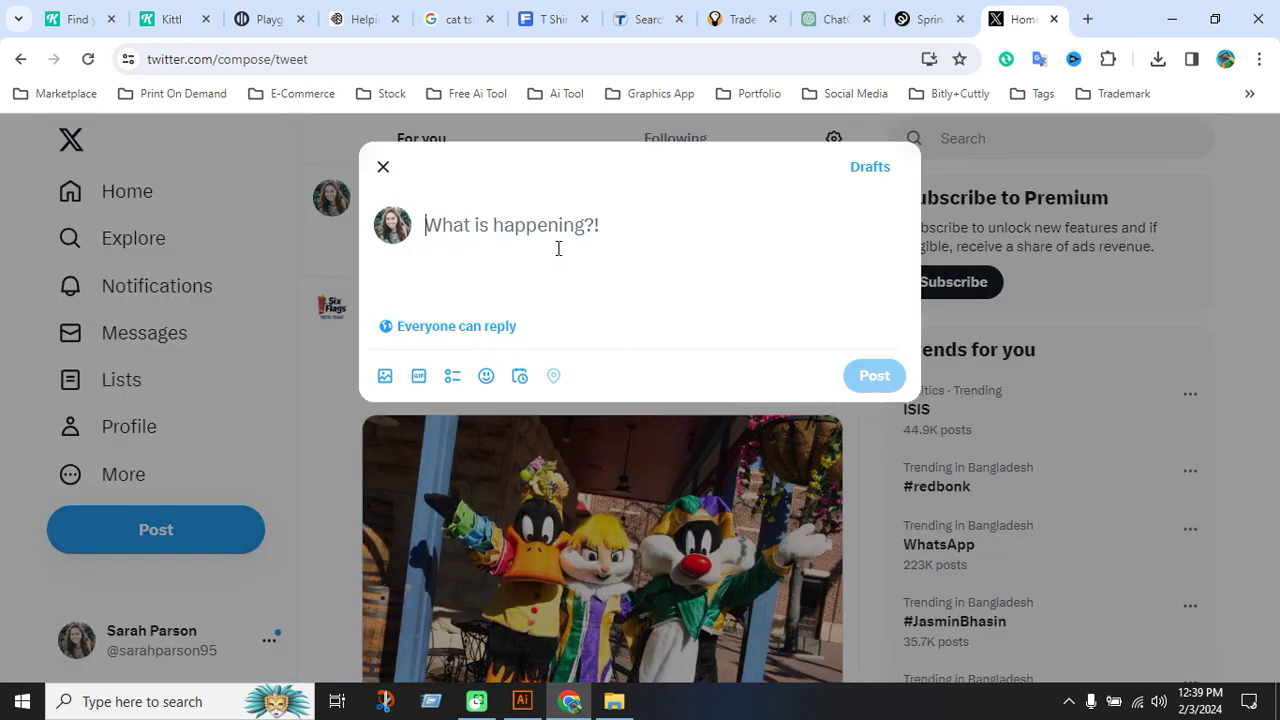
Write "Love Me,Love My Cat Comfort T-shirt" as the text of the post.
type("Love")
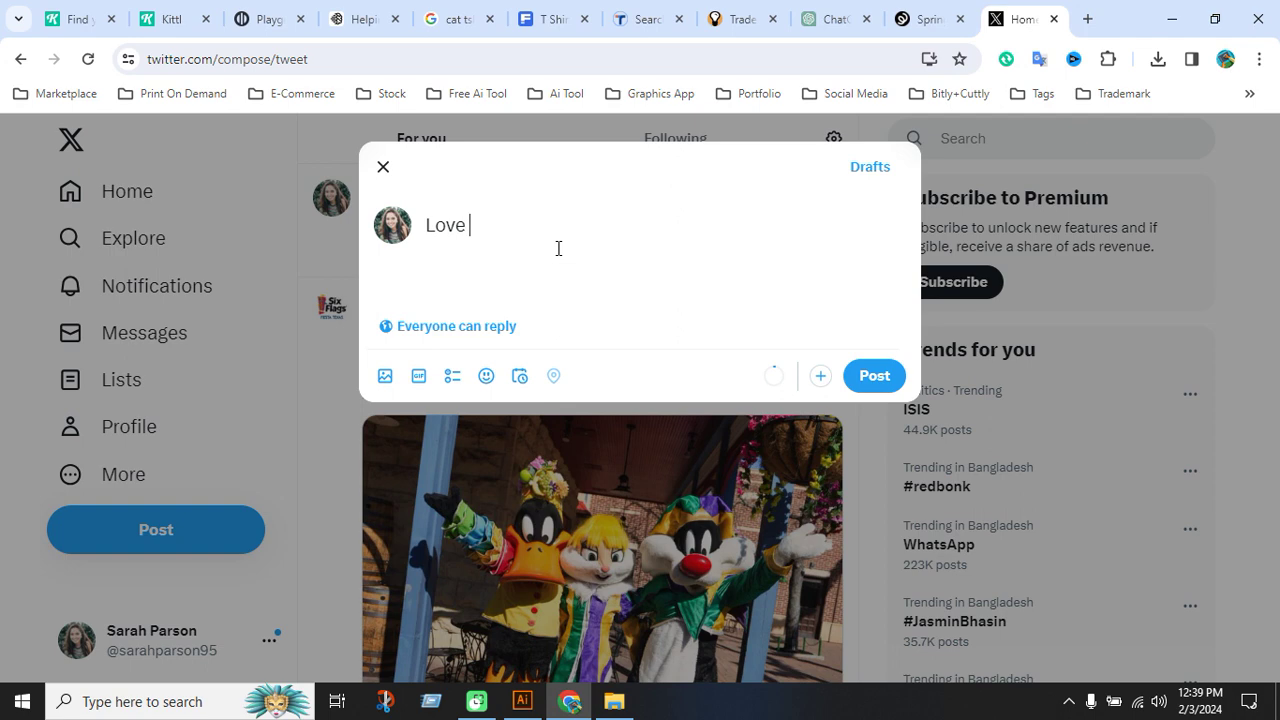
type(" Me,Love M")
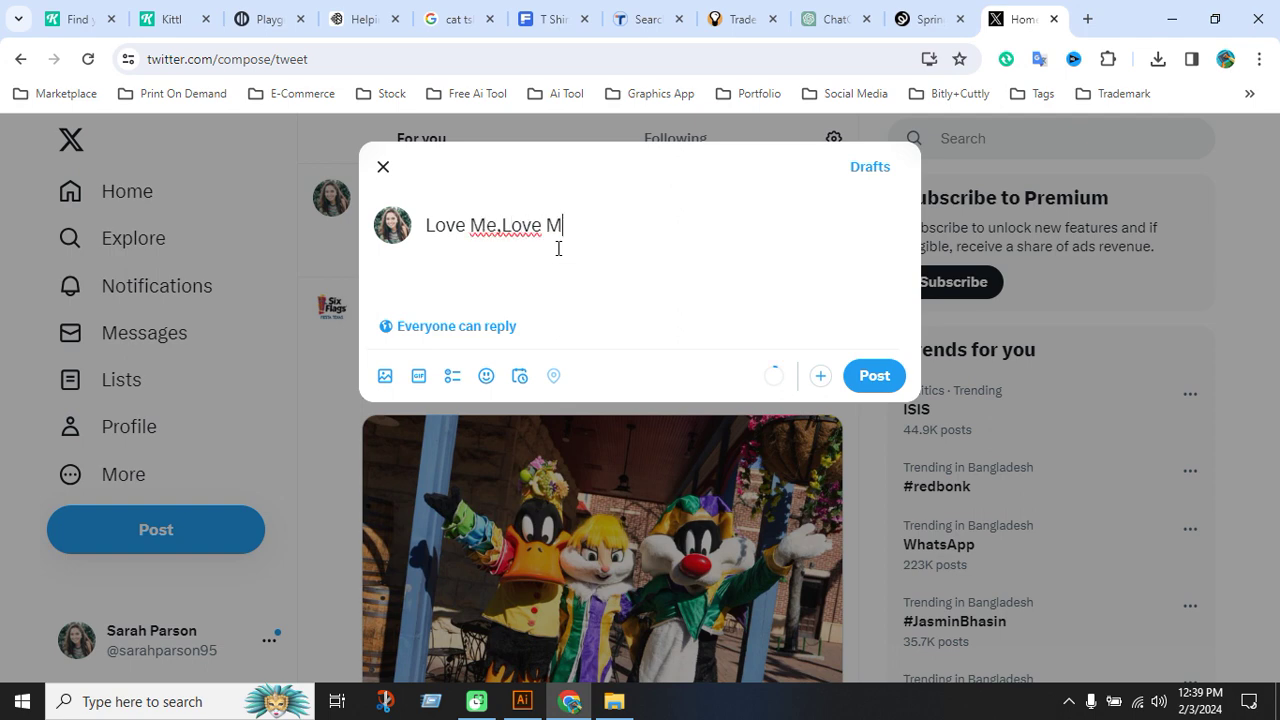
type("y Cat T-shirt")
left_click(611, 225)
type("Com")
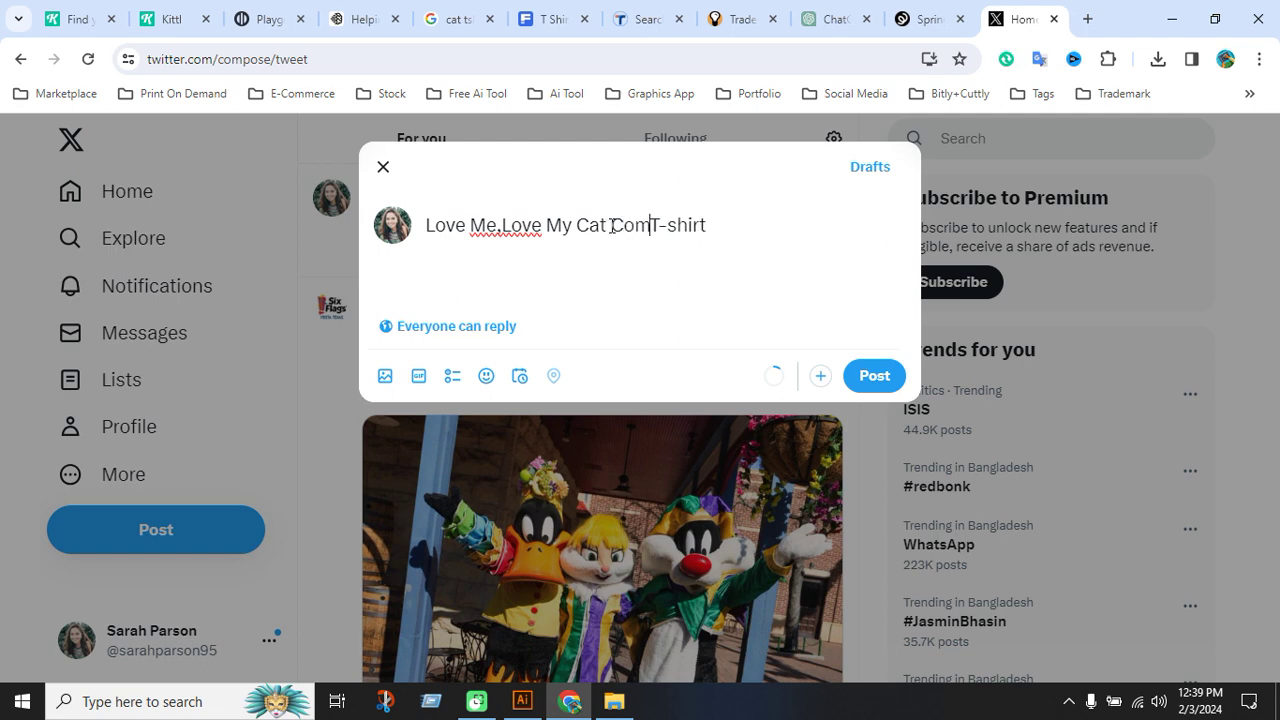
type("fort")
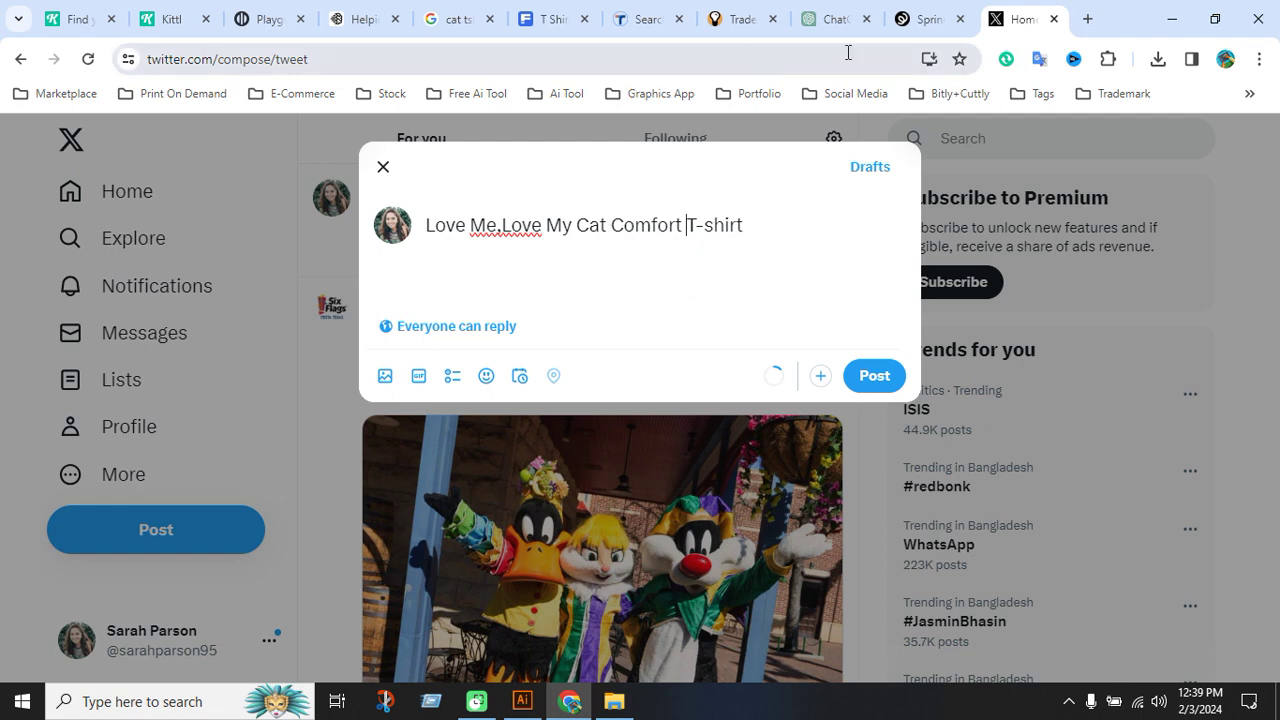
Switch to the Spring launch page, preview the mug and the tee, and copy the listing's share link.
left_click(928, 18)
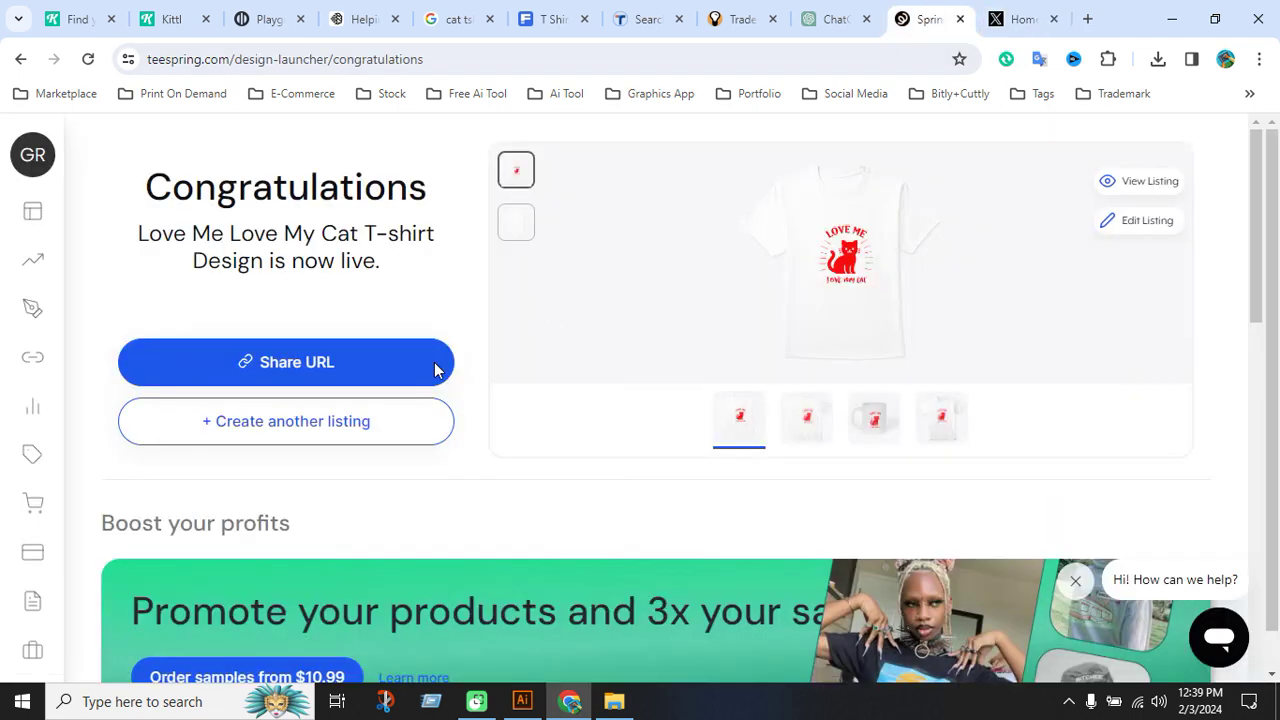
left_click(357, 369)
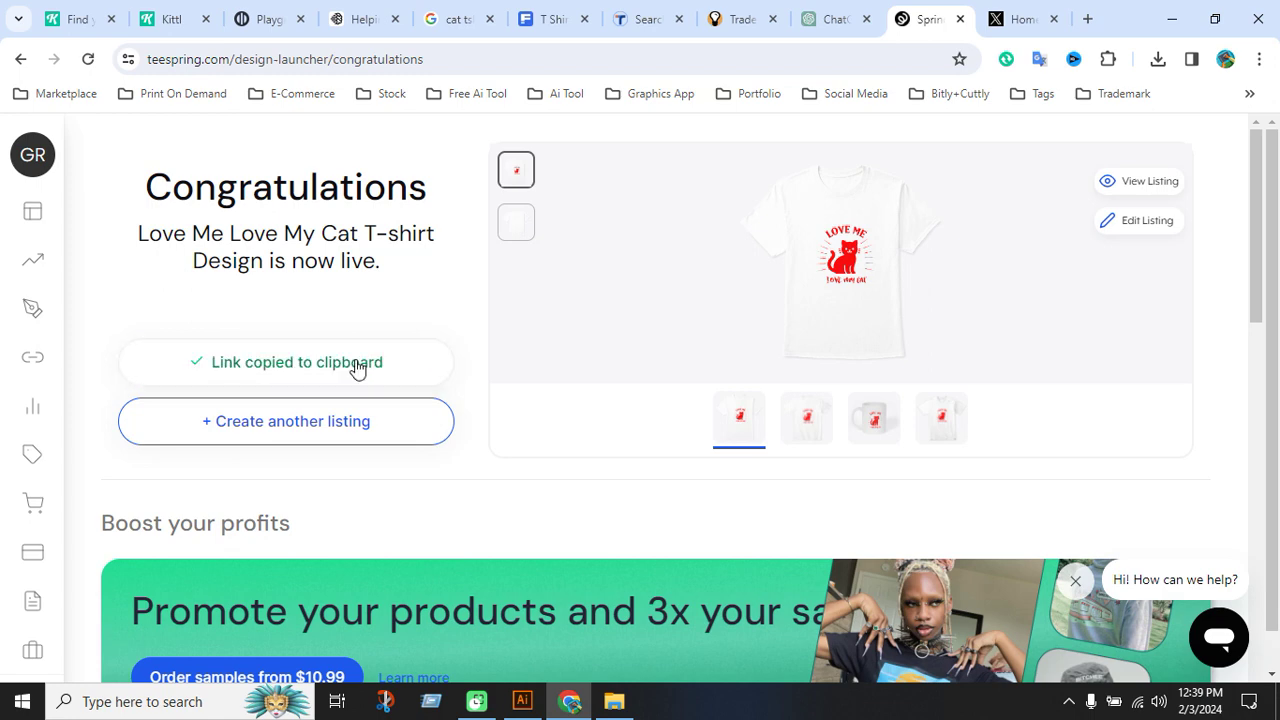
left_click(874, 428)
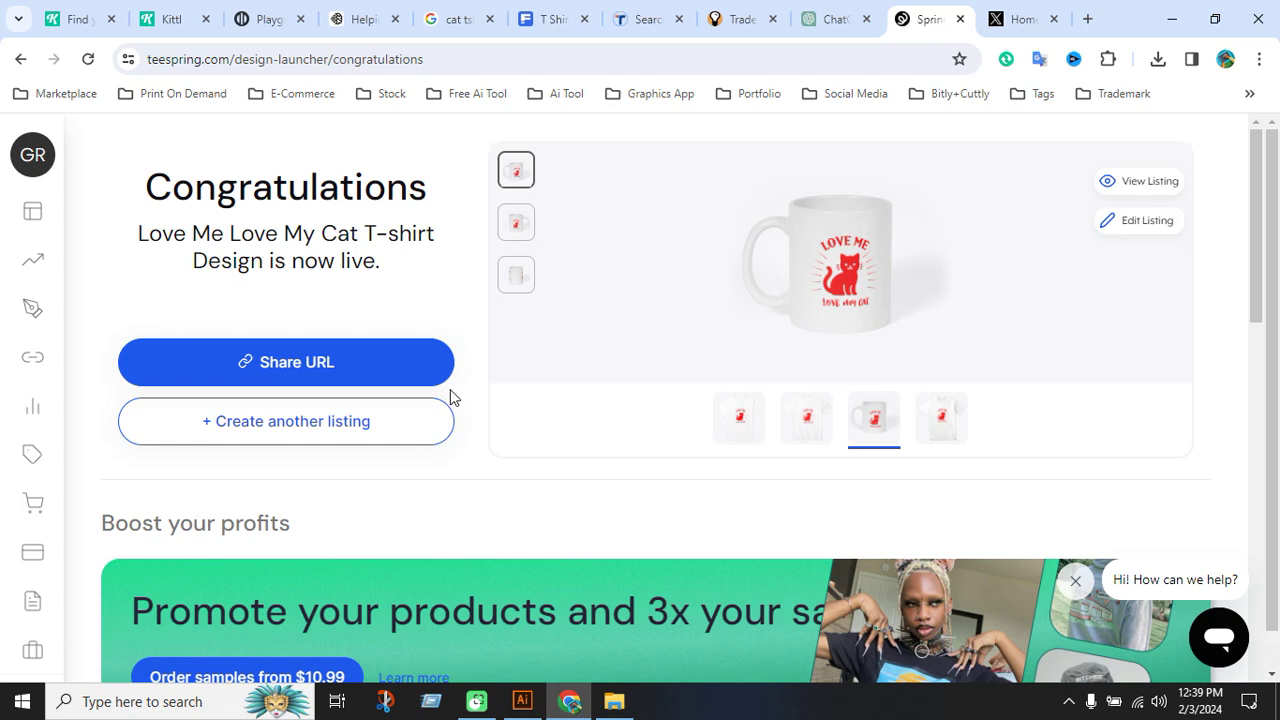
left_click(750, 426)
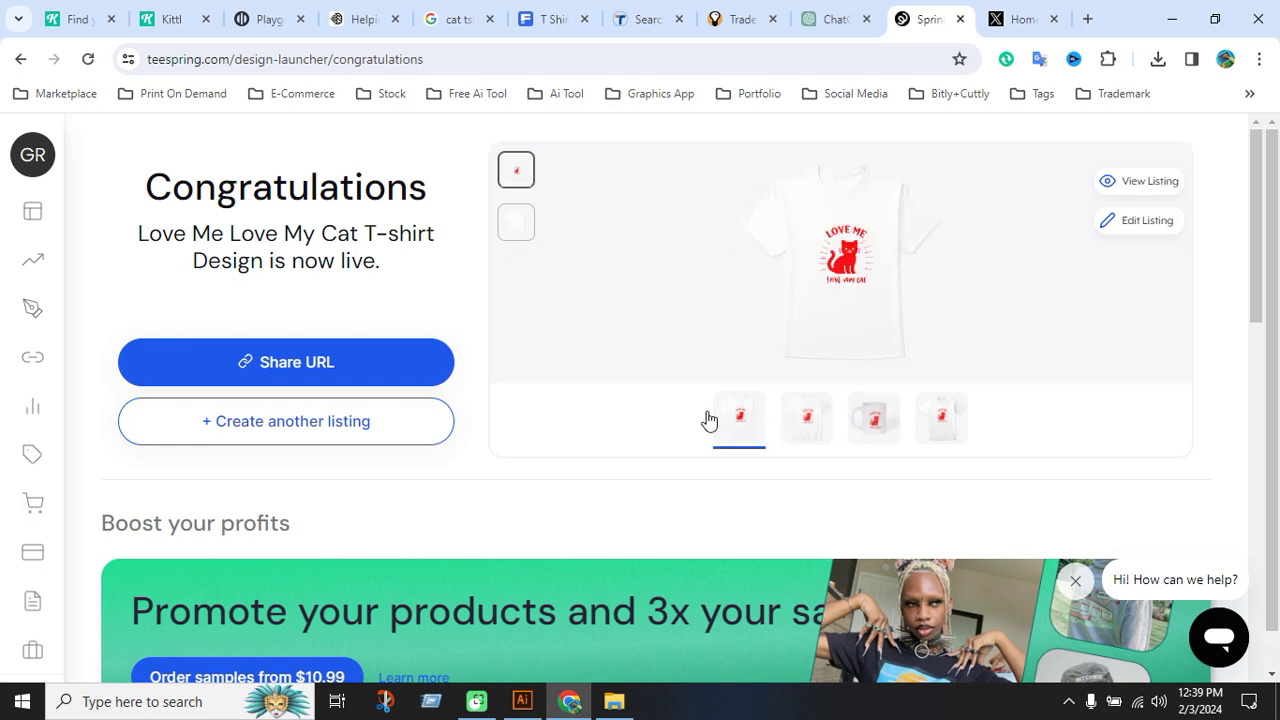
left_click(333, 366)
Open the Cuttly URL shortener in a new browser tab and find its link-shortening field.
left_click(1087, 18)
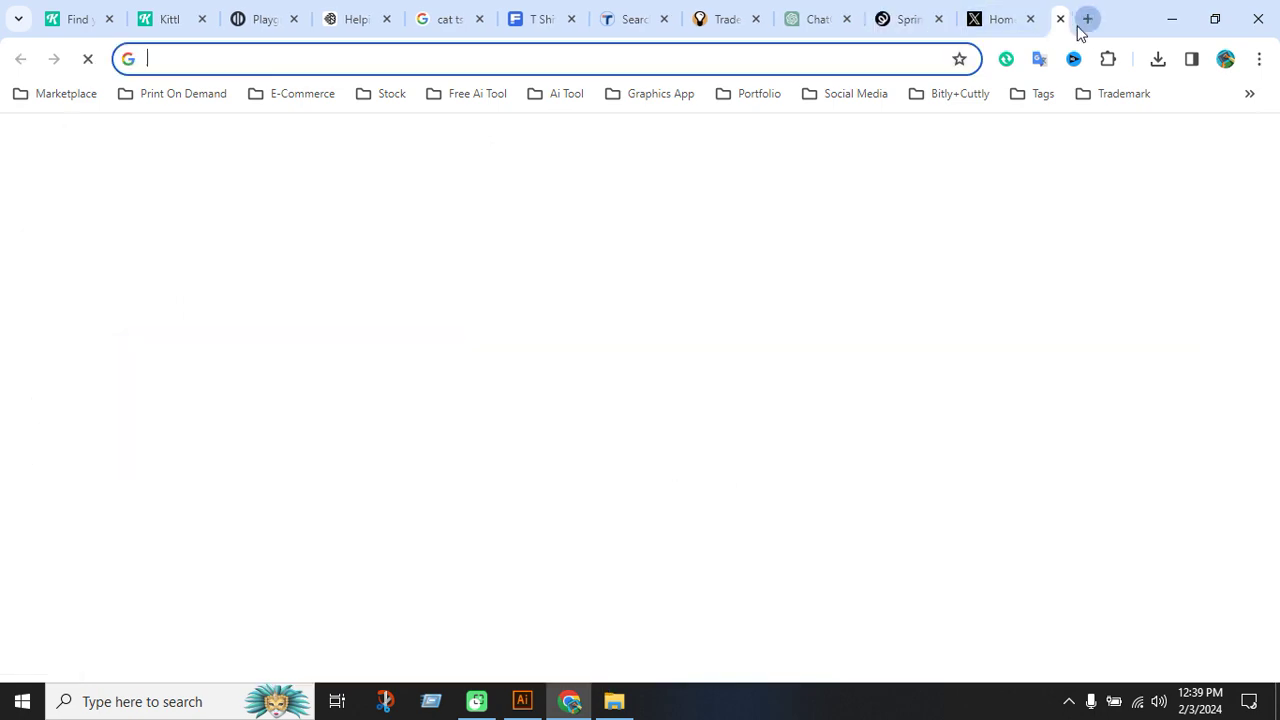
left_click(975, 95)
left_click(992, 160)
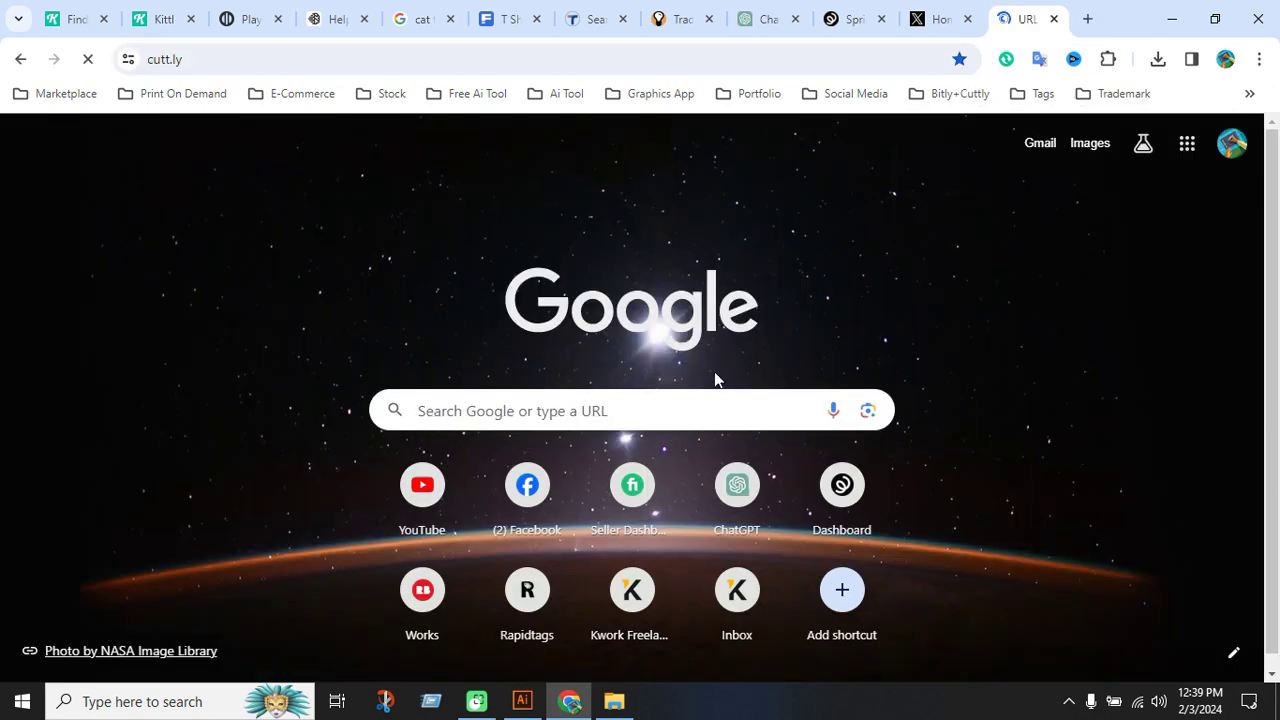
scroll(589, 459, "down", 15)
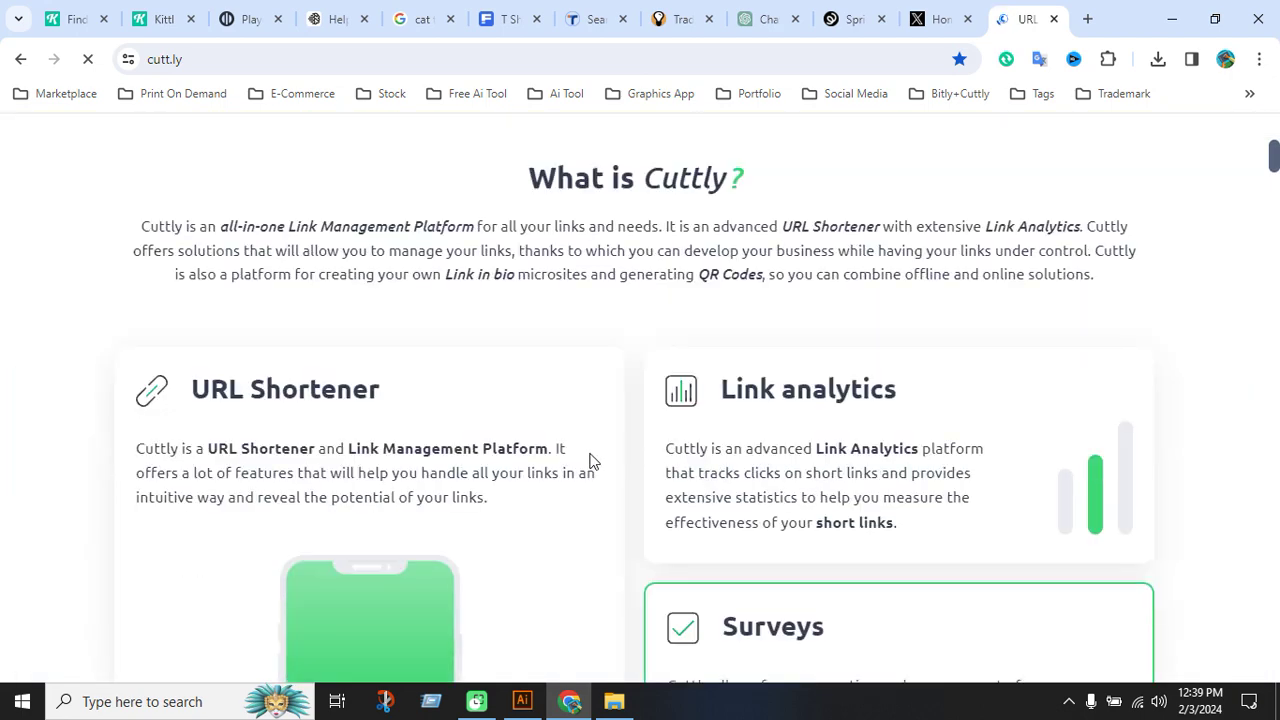
scroll(619, 461, "up", 3)
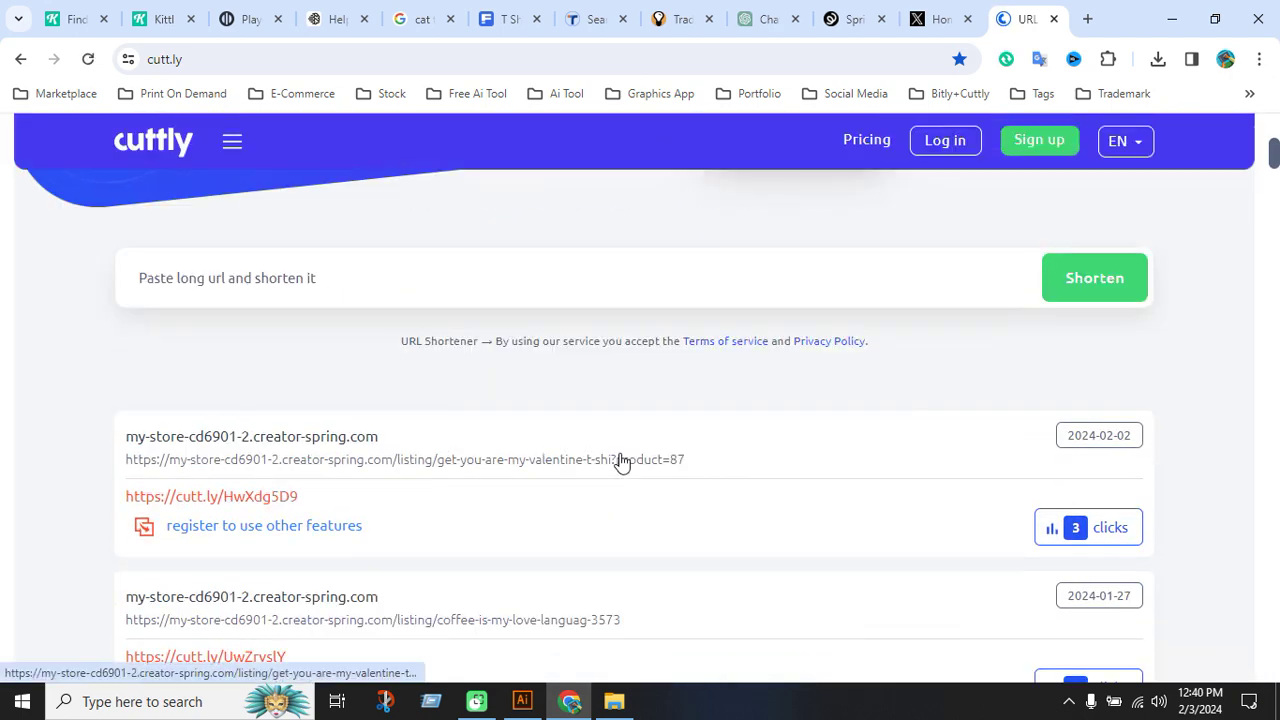
Try to shorten the copied Spring listing link without signing in.
left_click(310, 284)
key("ctrl+v")
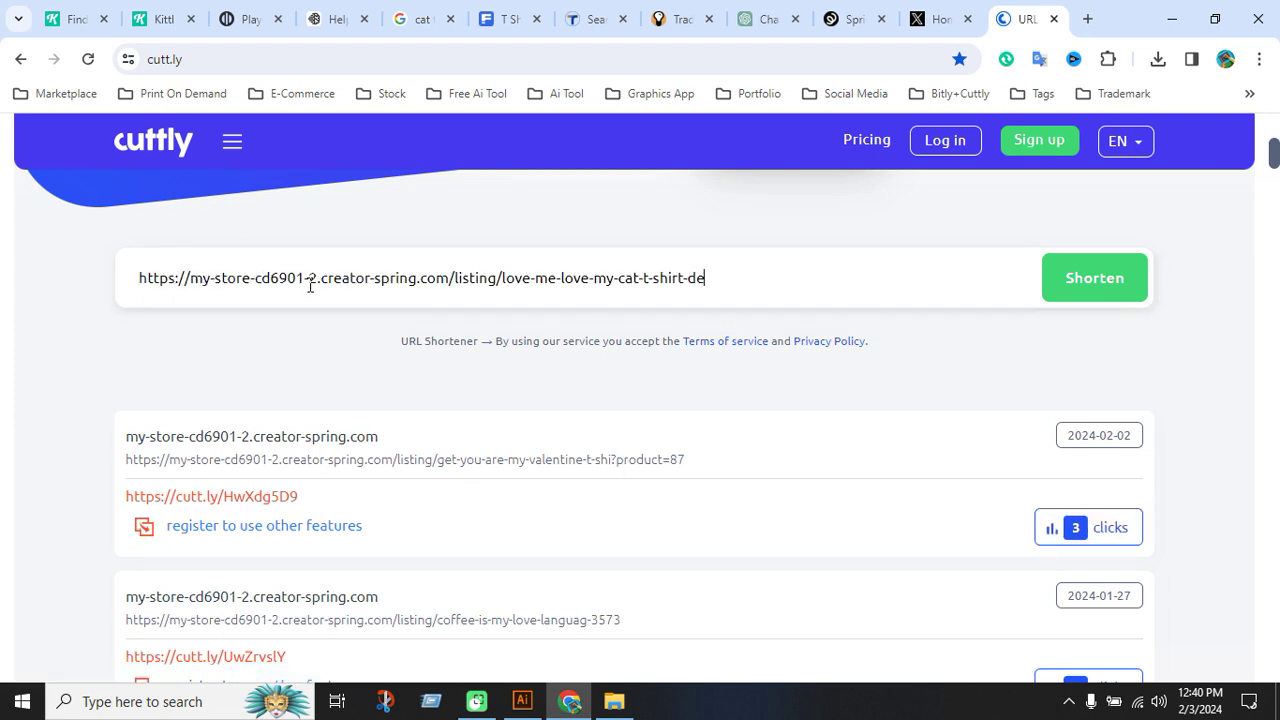
left_click(1080, 282)
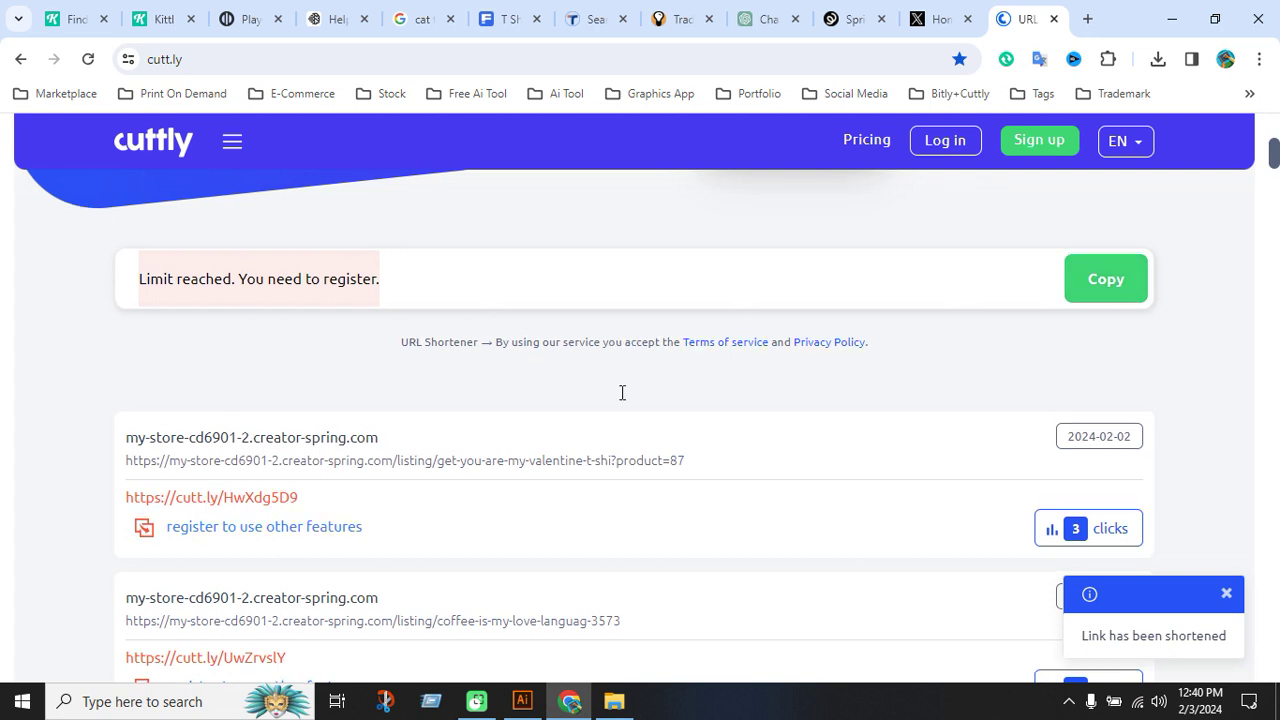
Log in to Cuttly with the first listed Google account.
scroll(620, 391, "up", 4)
left_click(955, 147)
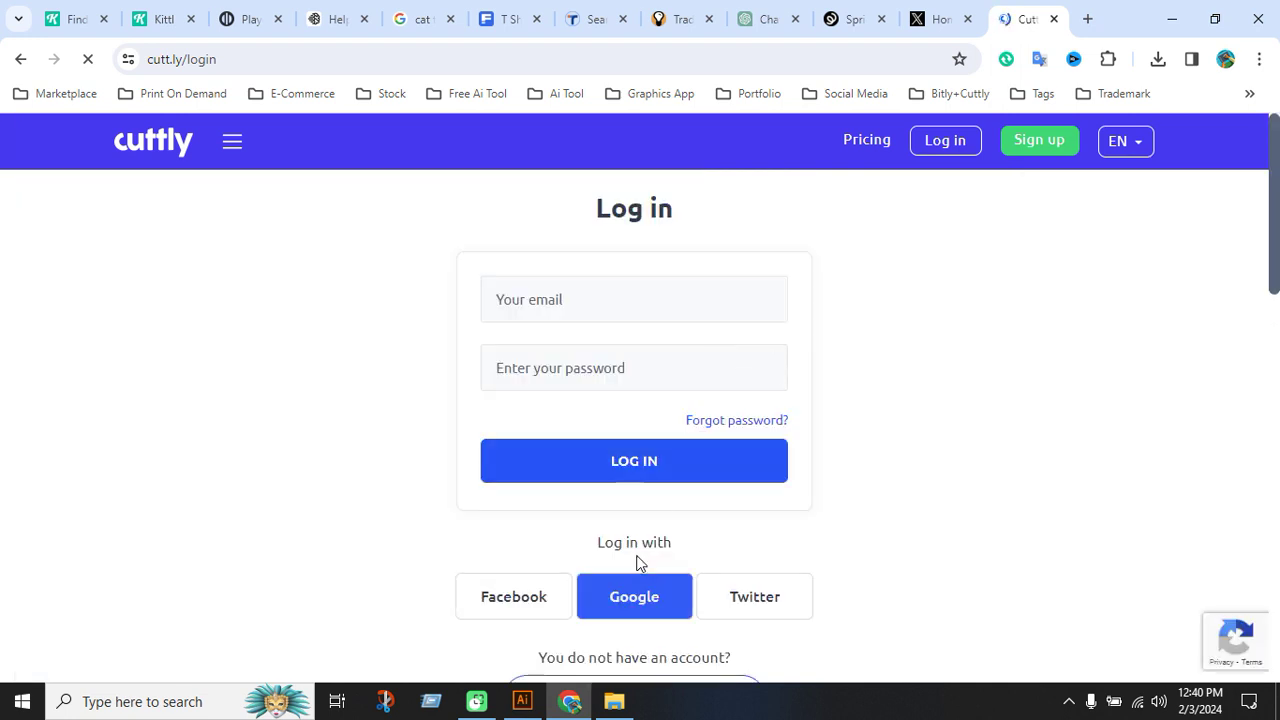
left_click(640, 598)
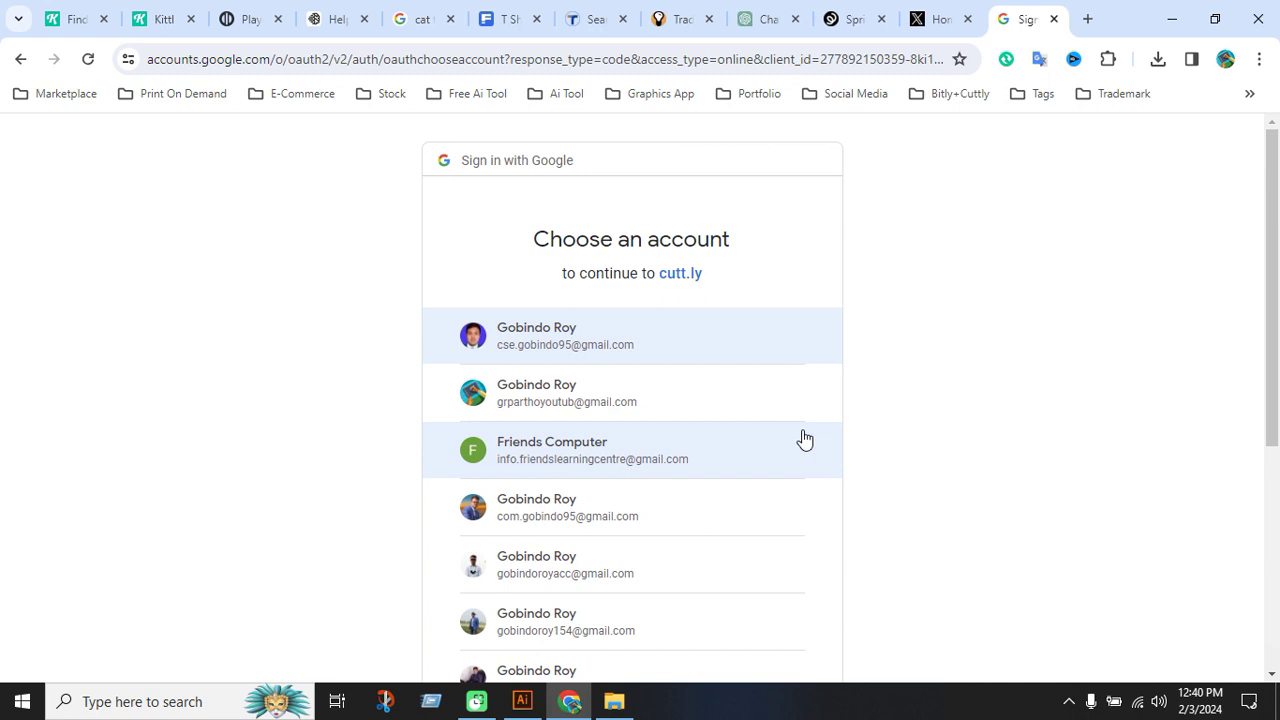
left_click(571, 349)
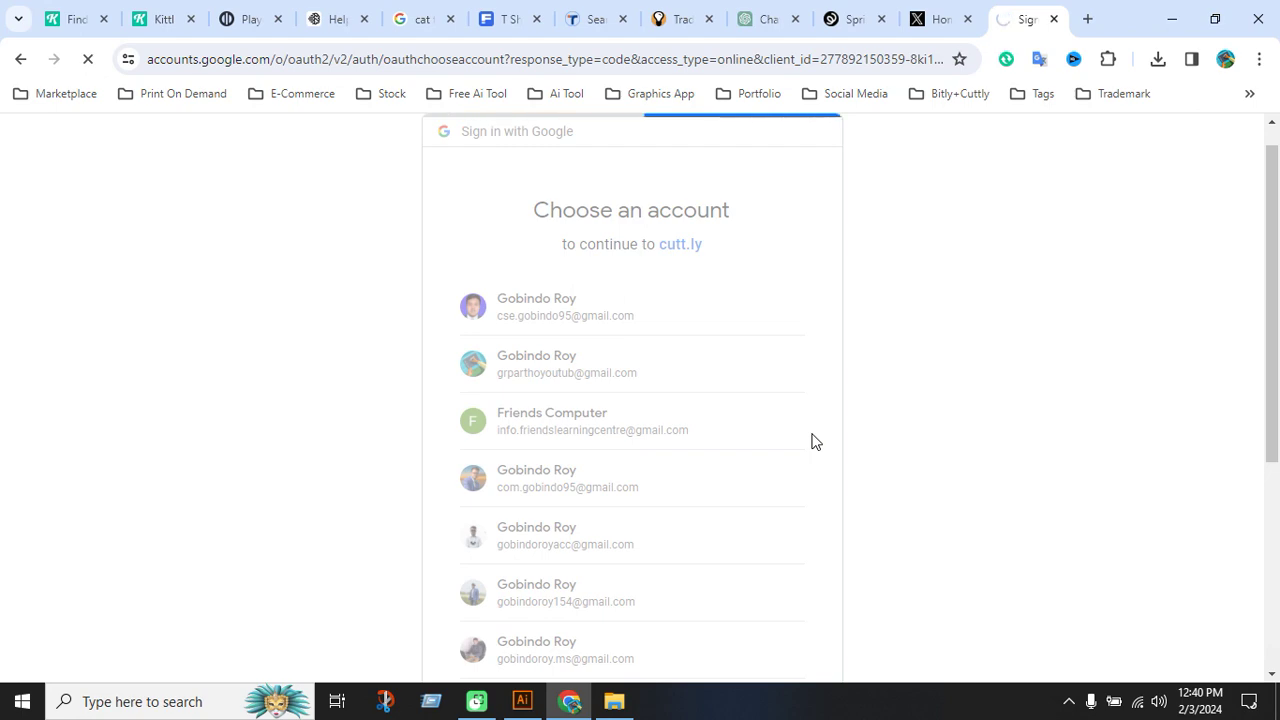
Switch to the X post and add a second line reading "Order Now:".
left_click(938, 30)
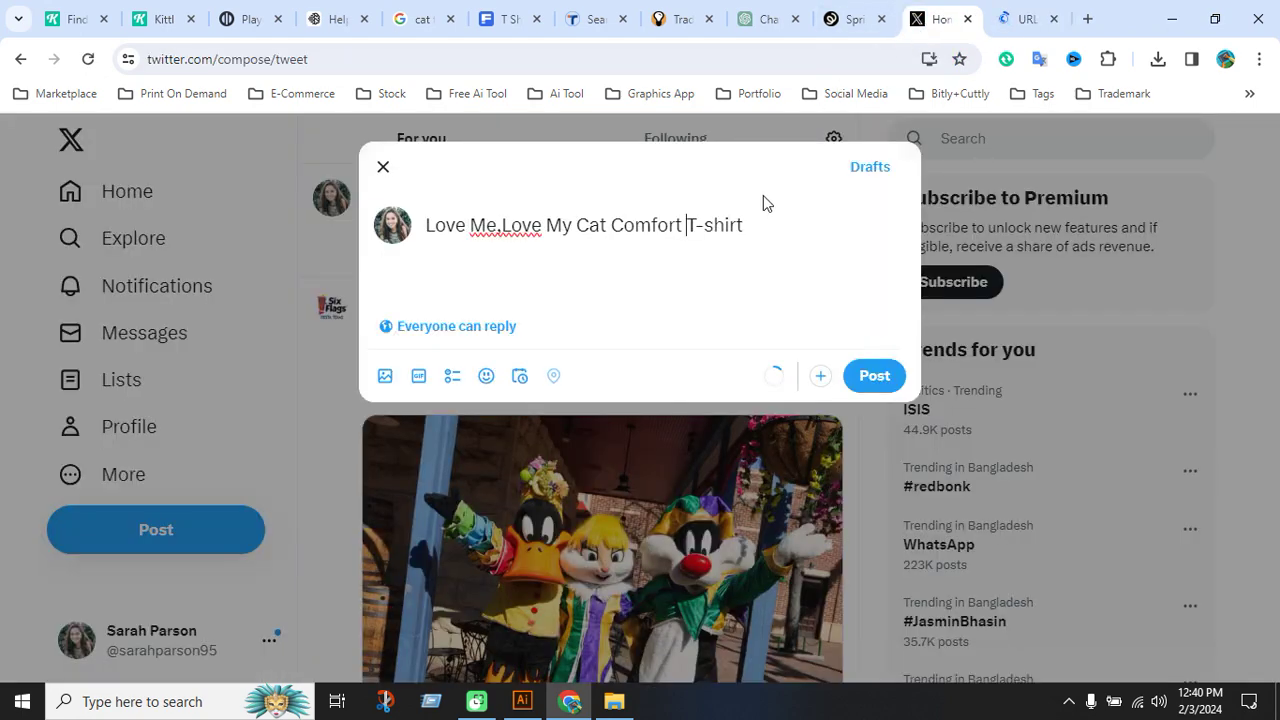
left_click(759, 226)
key("Return")
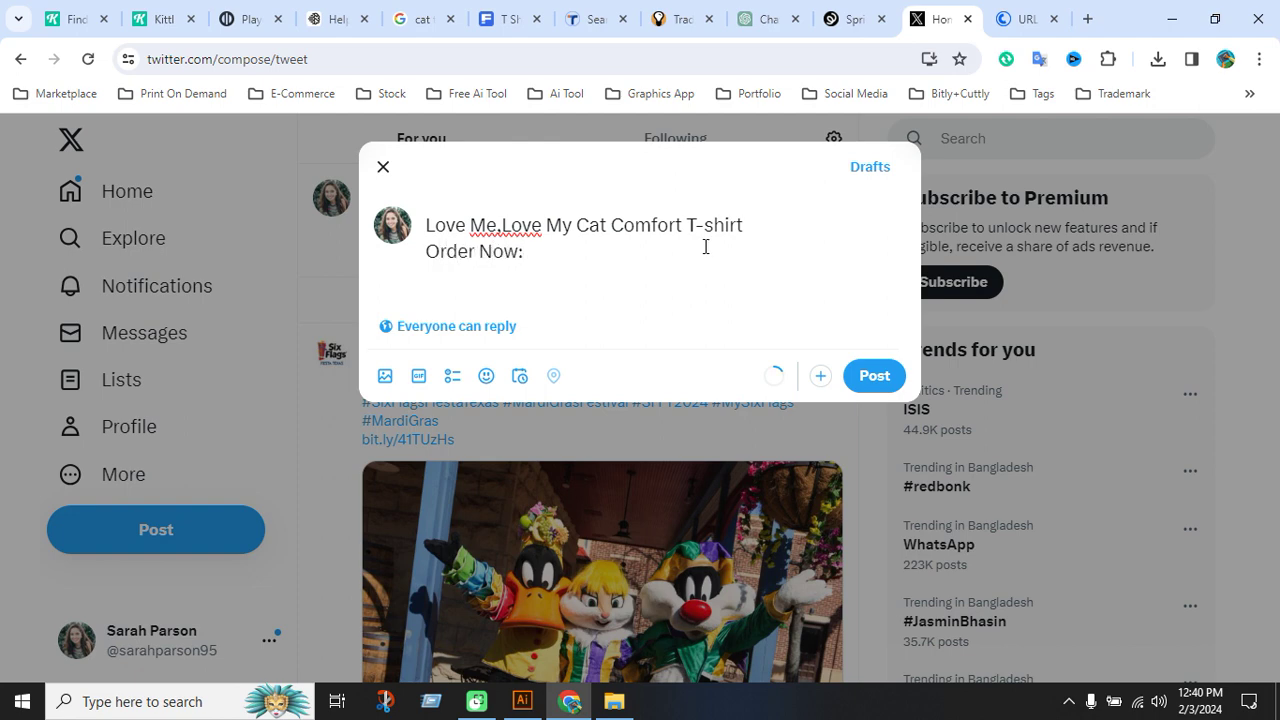
Shorten the Spring listing link in the signed-in Cuttly dashboard and copy the resulting short URL.
left_click(1025, 19)
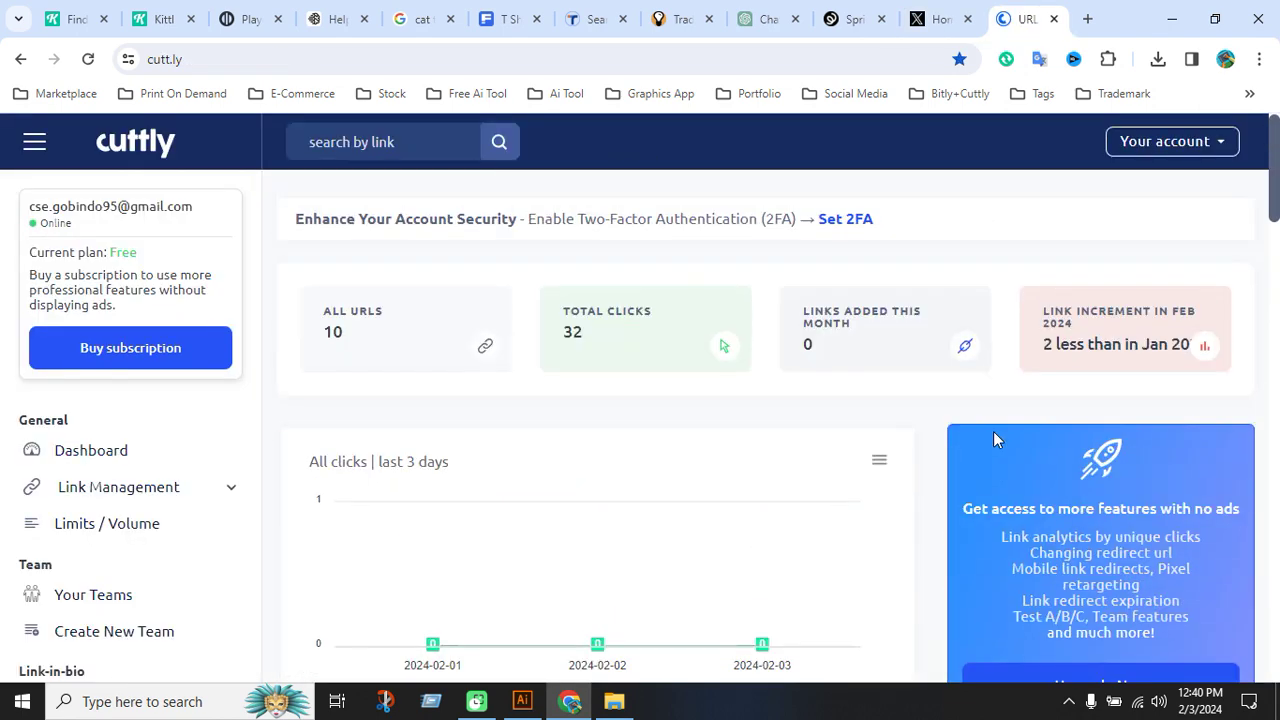
left_click(46, 147)
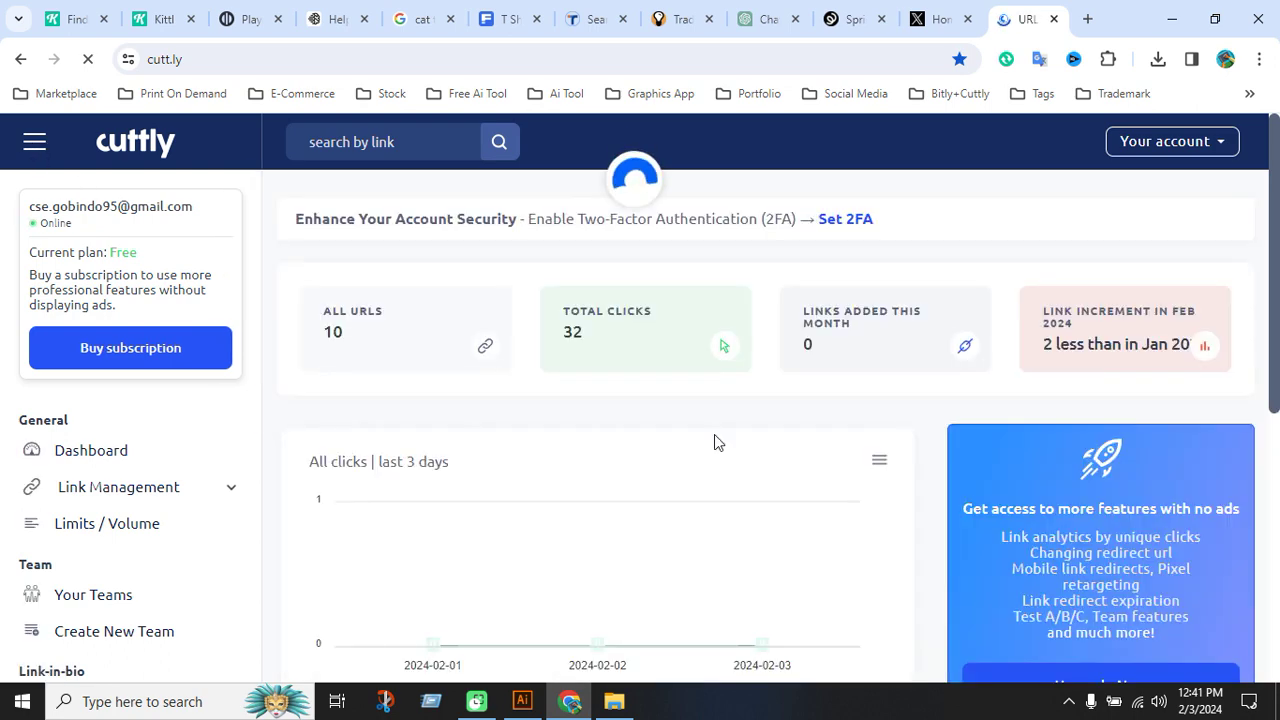
scroll(440, 530, "down", 3)
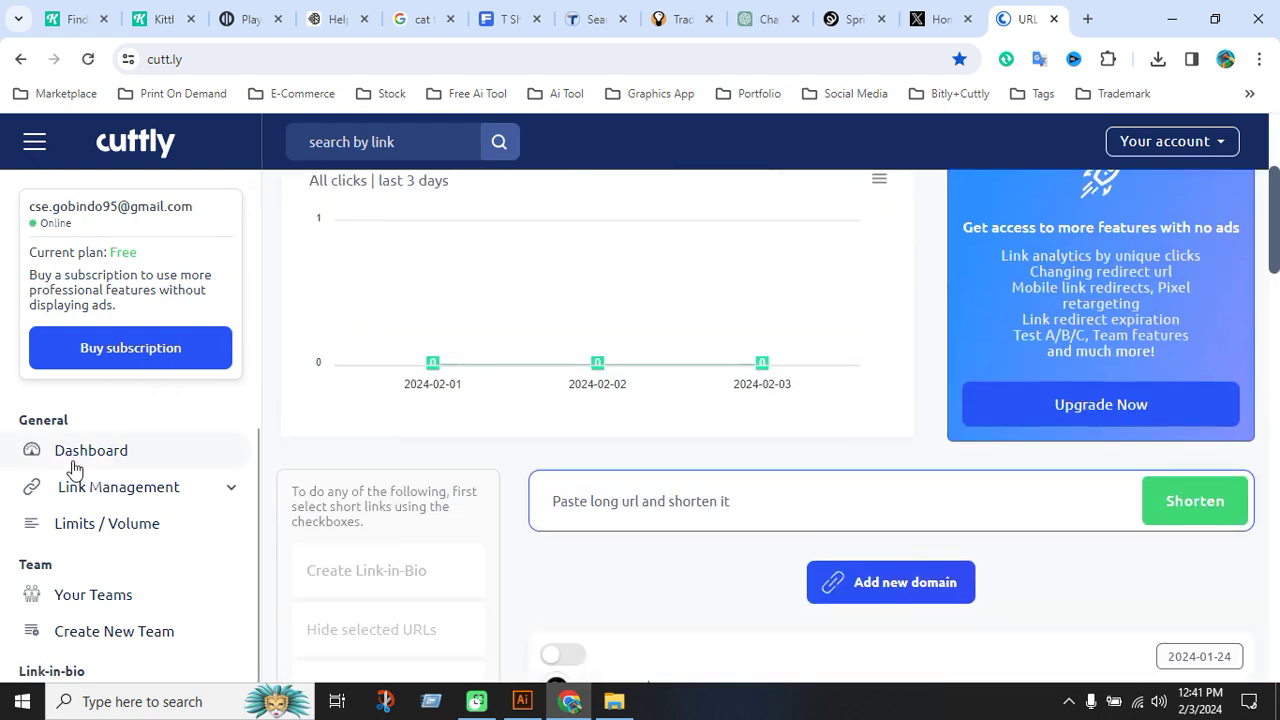
scroll(87, 565, "down", 3)
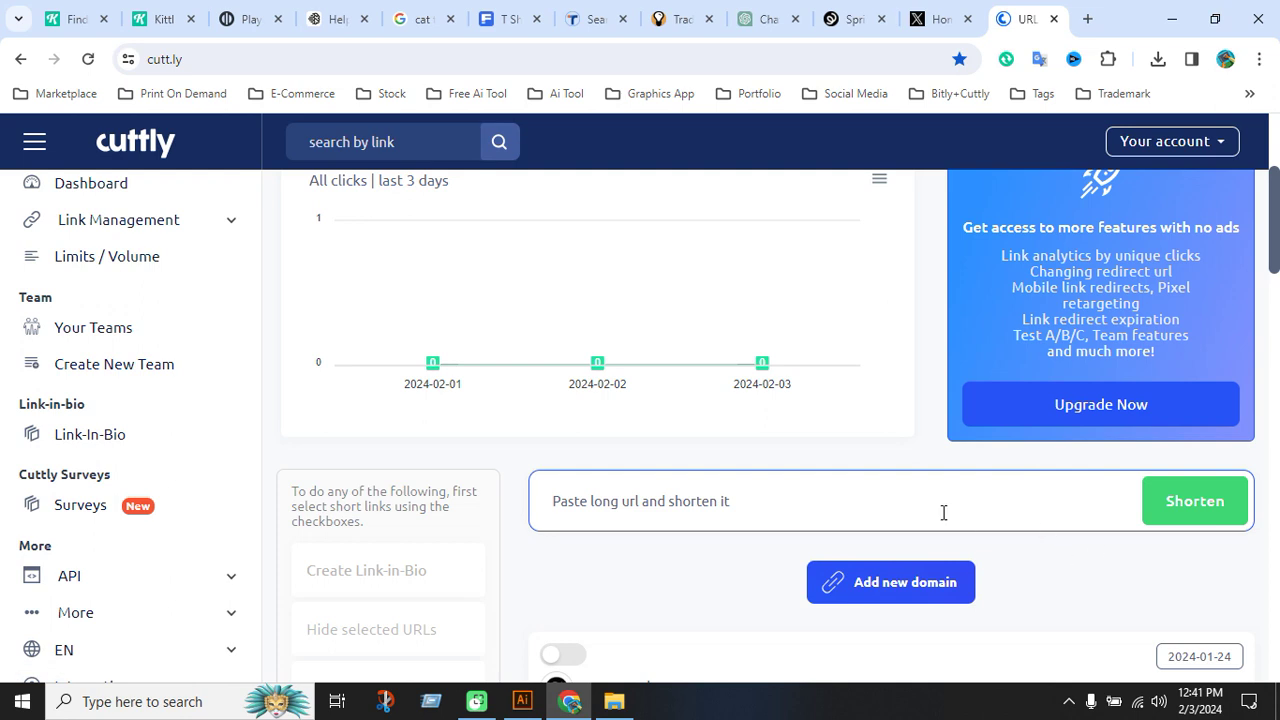
key("ctrl+v")
left_click(1200, 501)
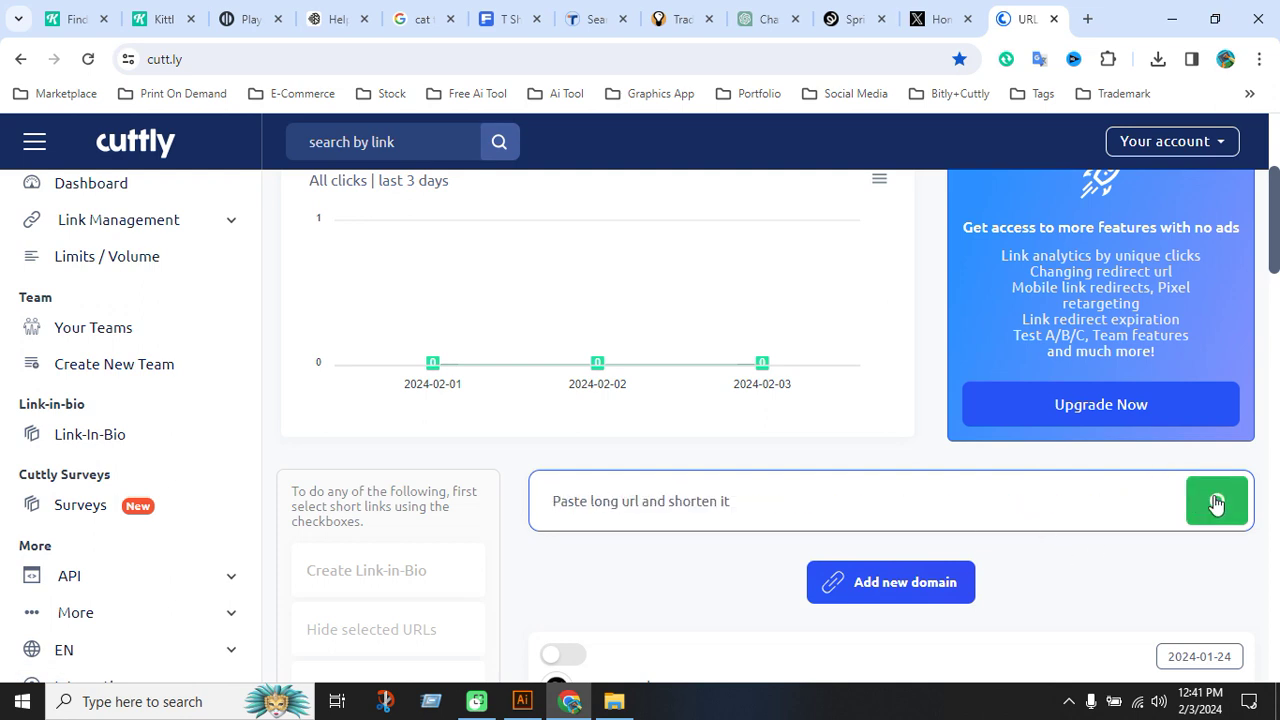
scroll(733, 511, "down", 3)
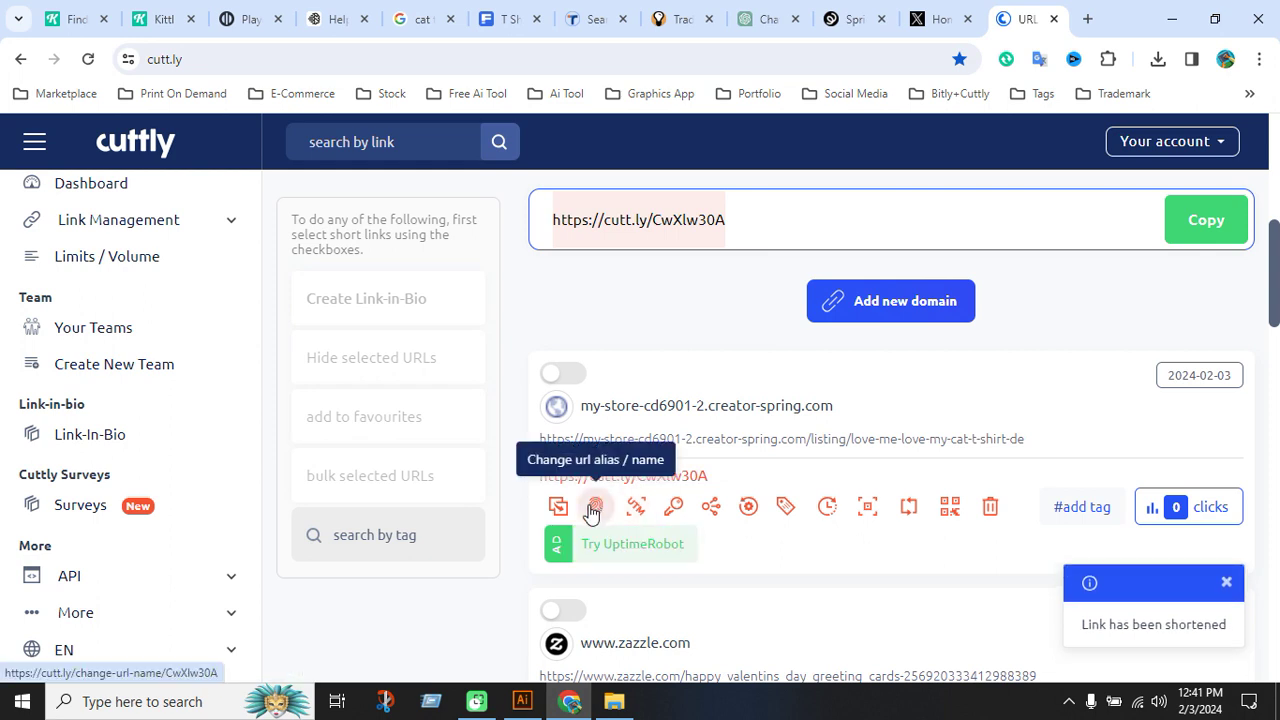
left_click(558, 507)
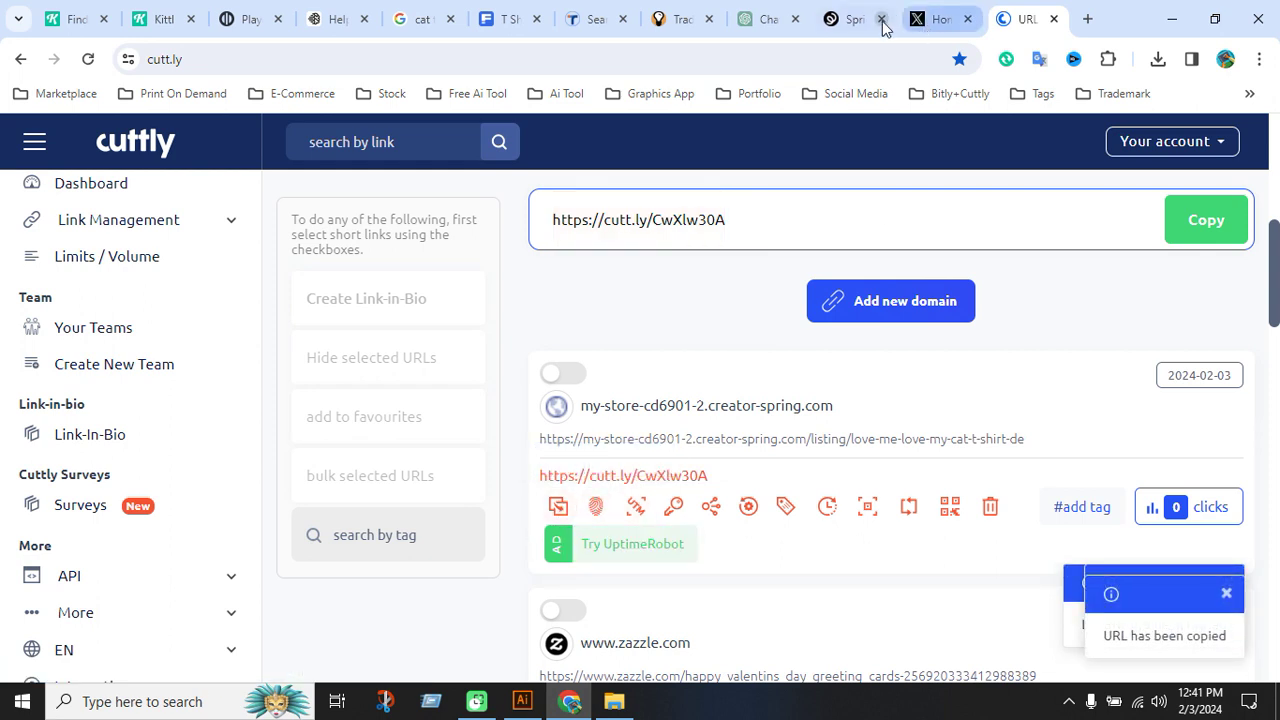
Paste the short link after "Order Now:" in the X post and start a new line below it.
left_click(932, 18)
key("ctrl+v")
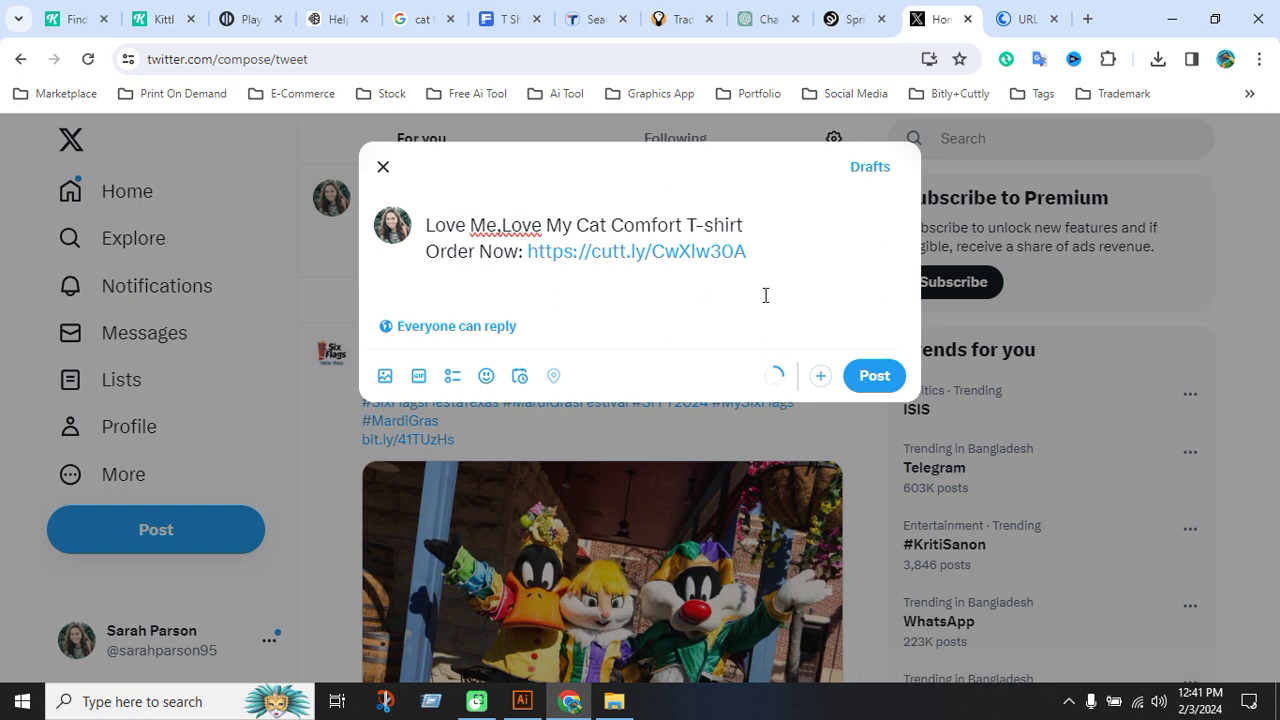
key("Return")
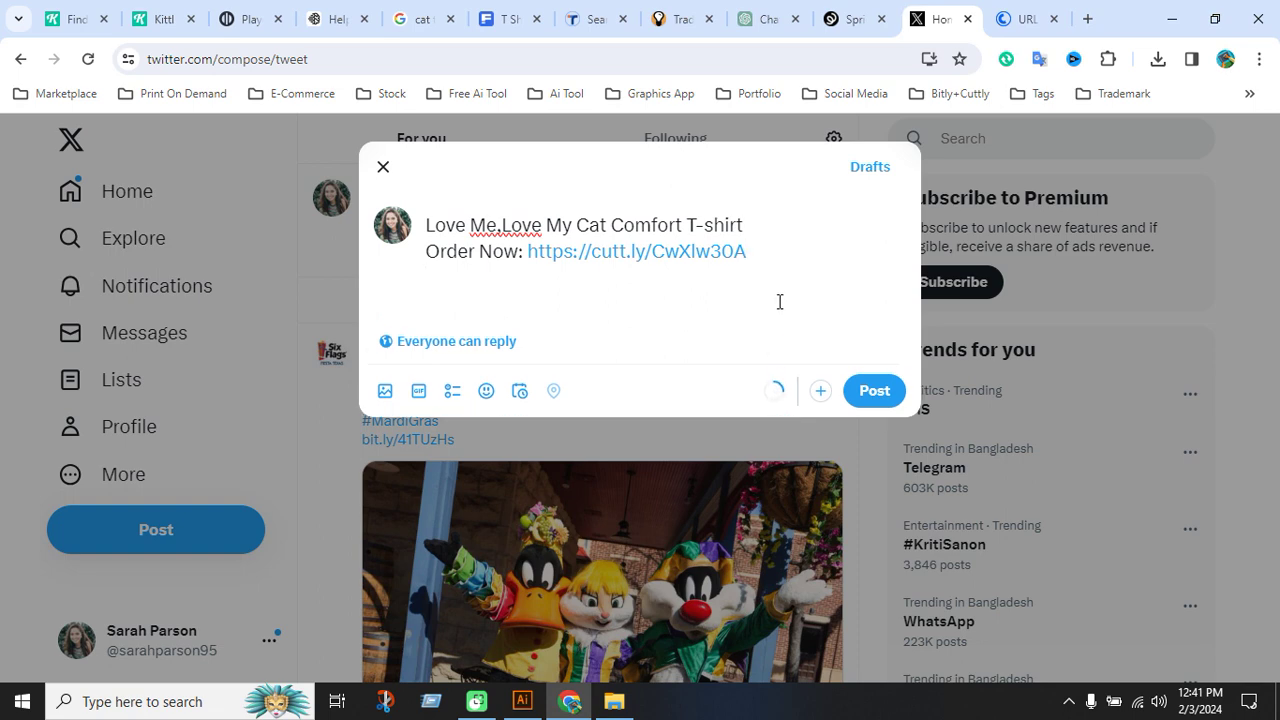
Switch to the Spring tab, view the store as a customer and open its Classic Crew Neck T-Shirt product page.
left_click(853, 19)
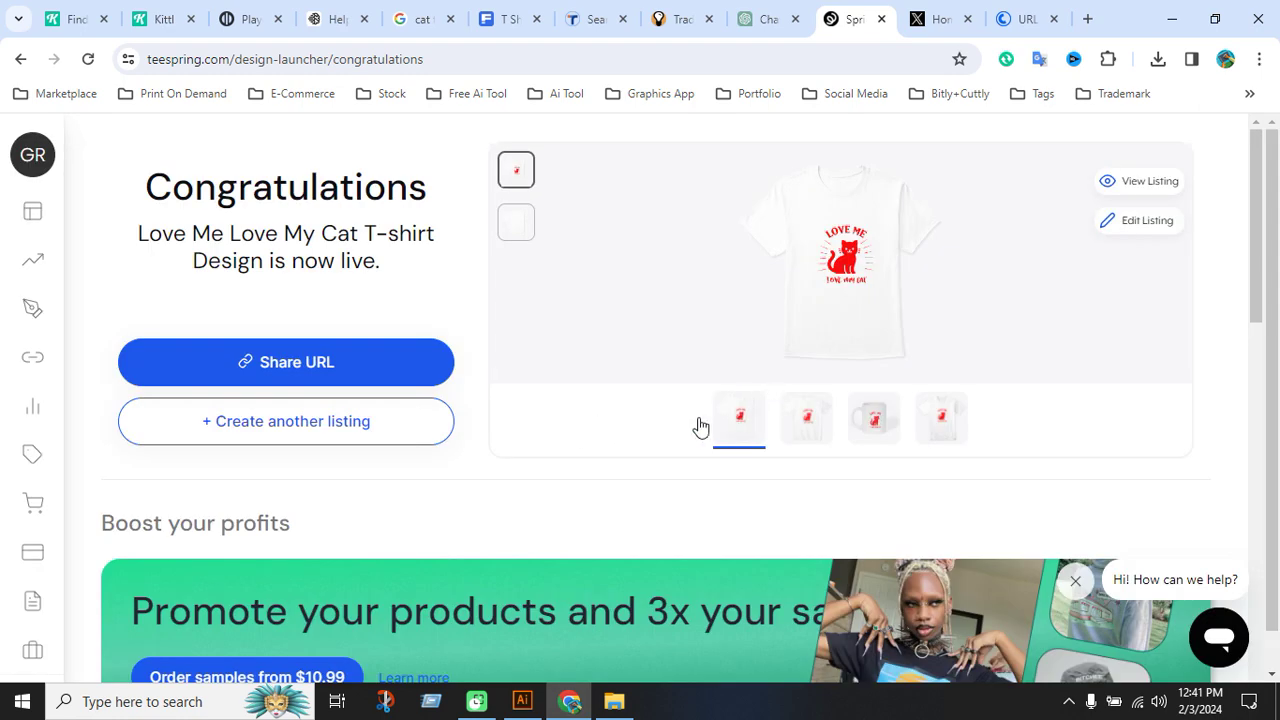
mouse_move(60, 517)
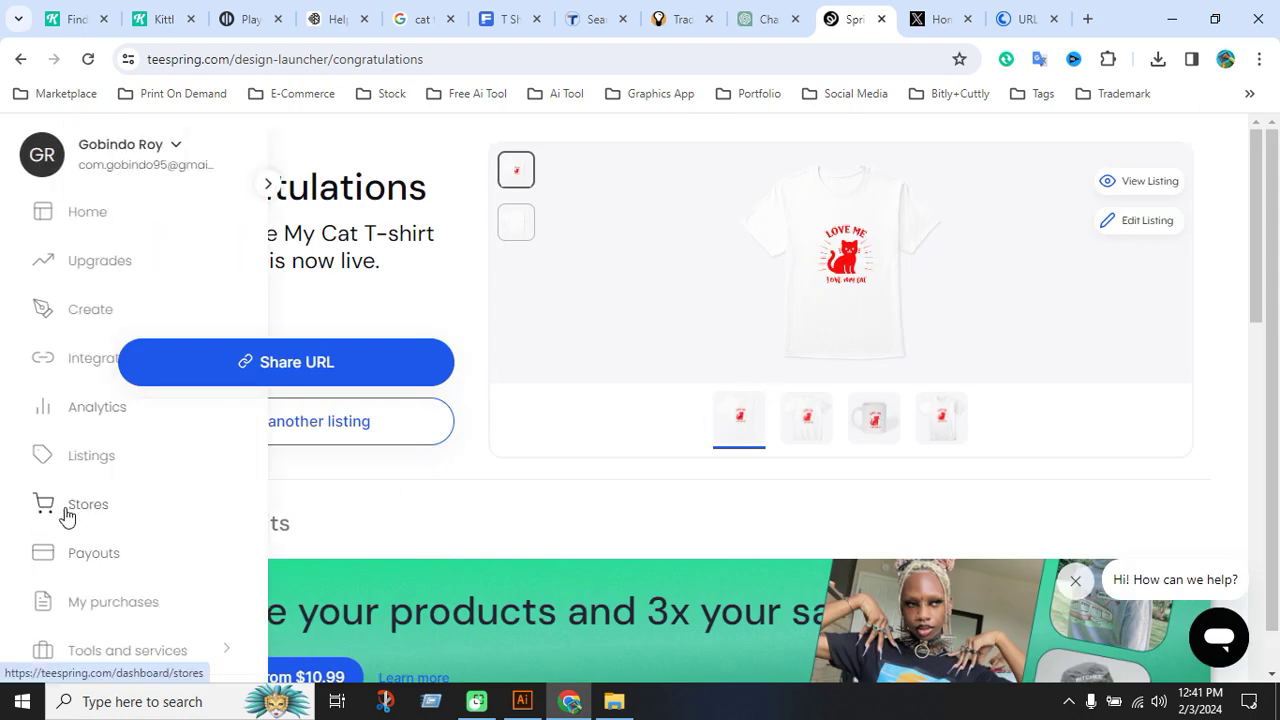
left_click(105, 515)
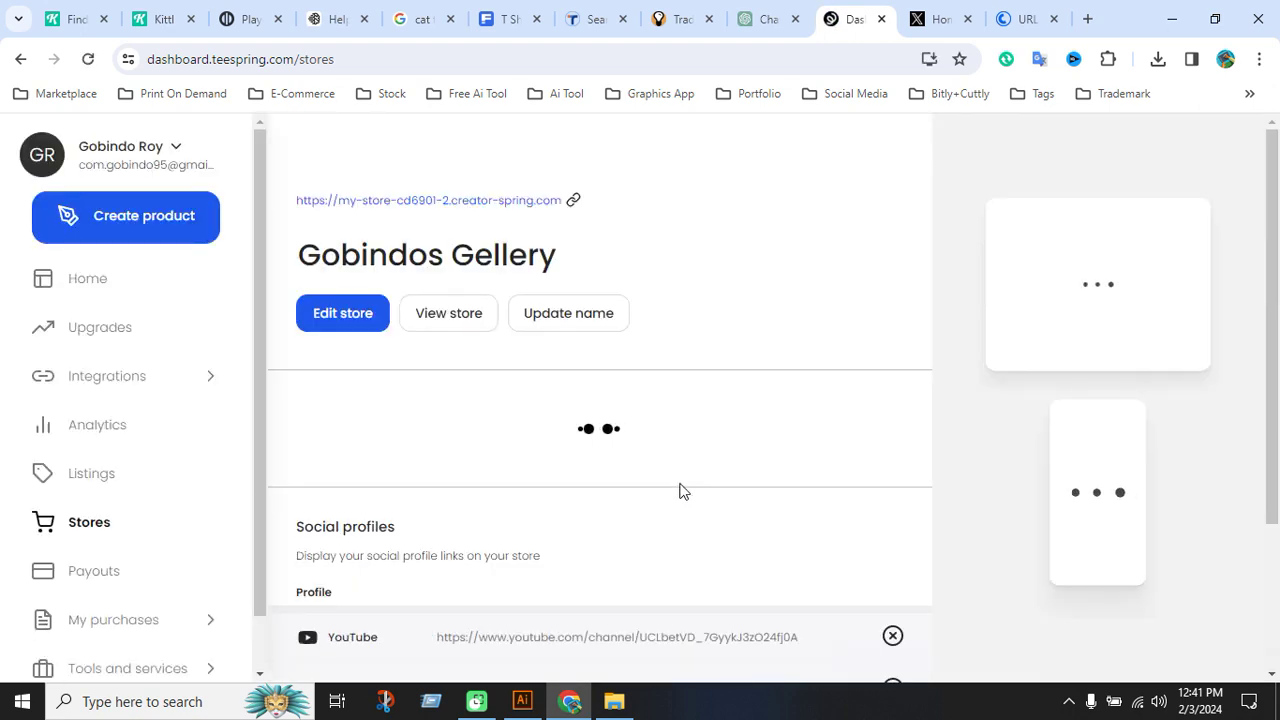
left_click(490, 314)
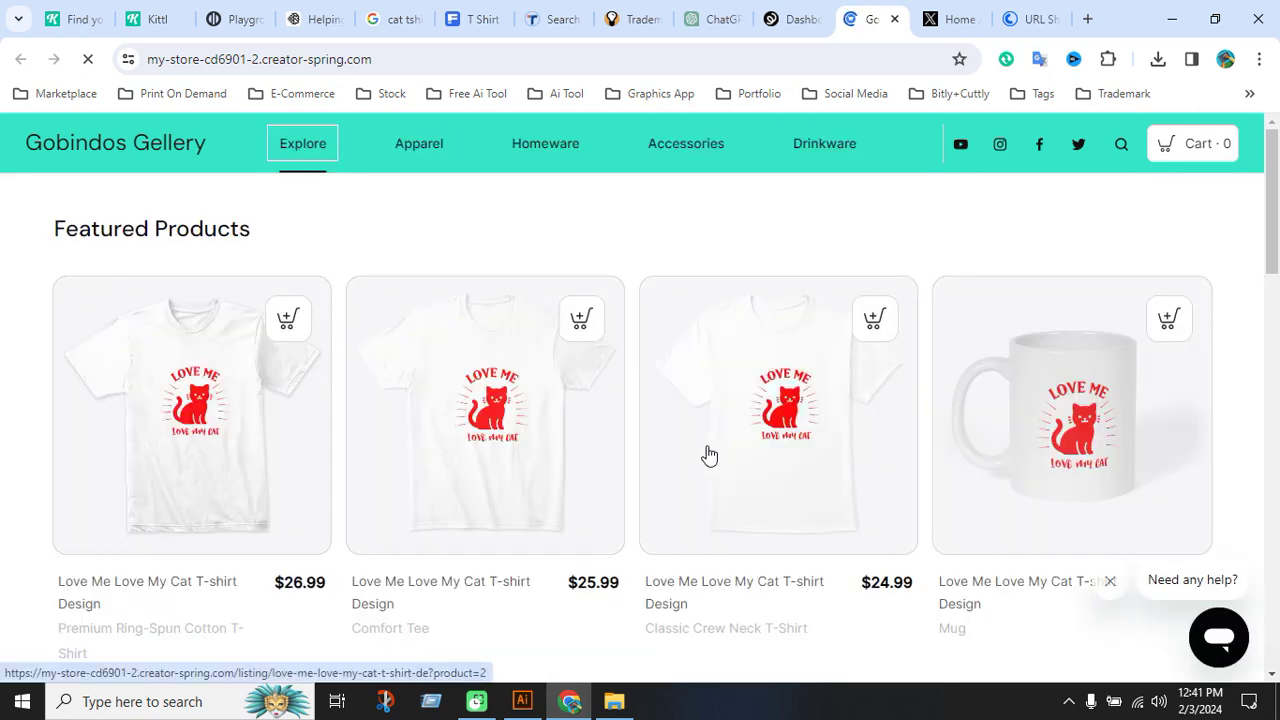
left_click(765, 468)
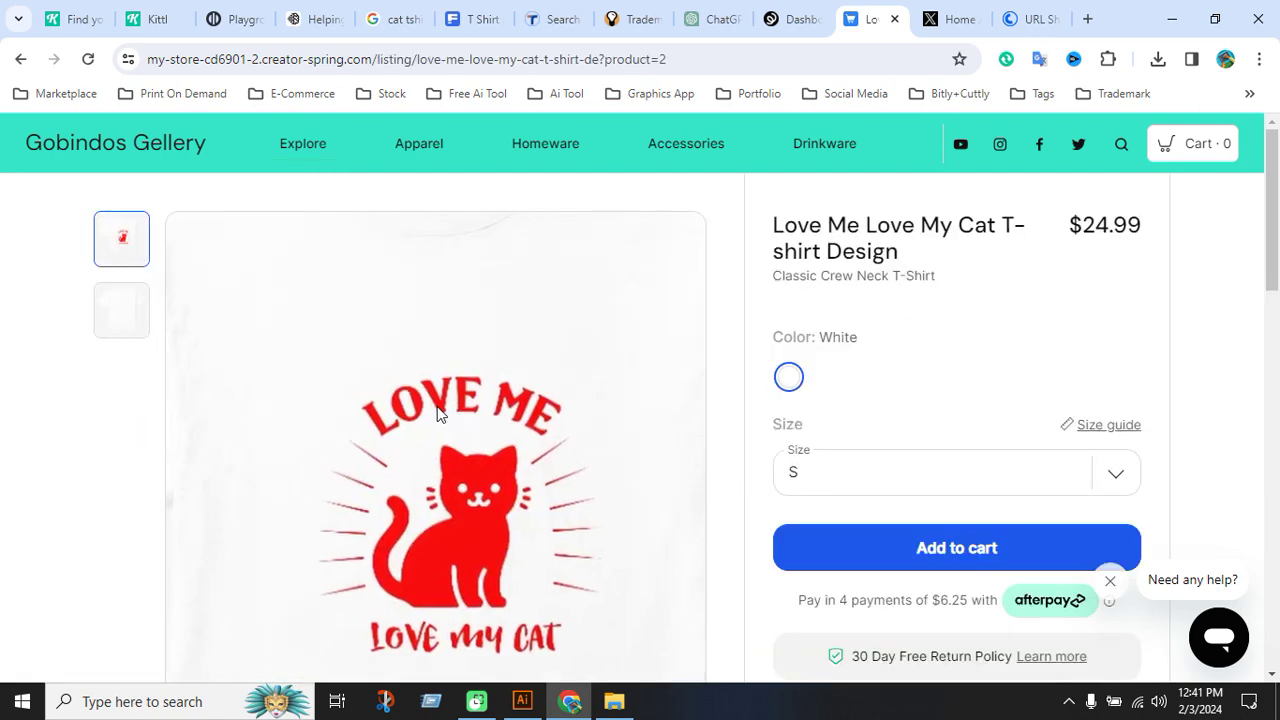
Start saving the crew neck T-shirt mockup image and browse to the T-shirt Design folder on the Desktop.
right_click(437, 414)
left_click(500, 453)
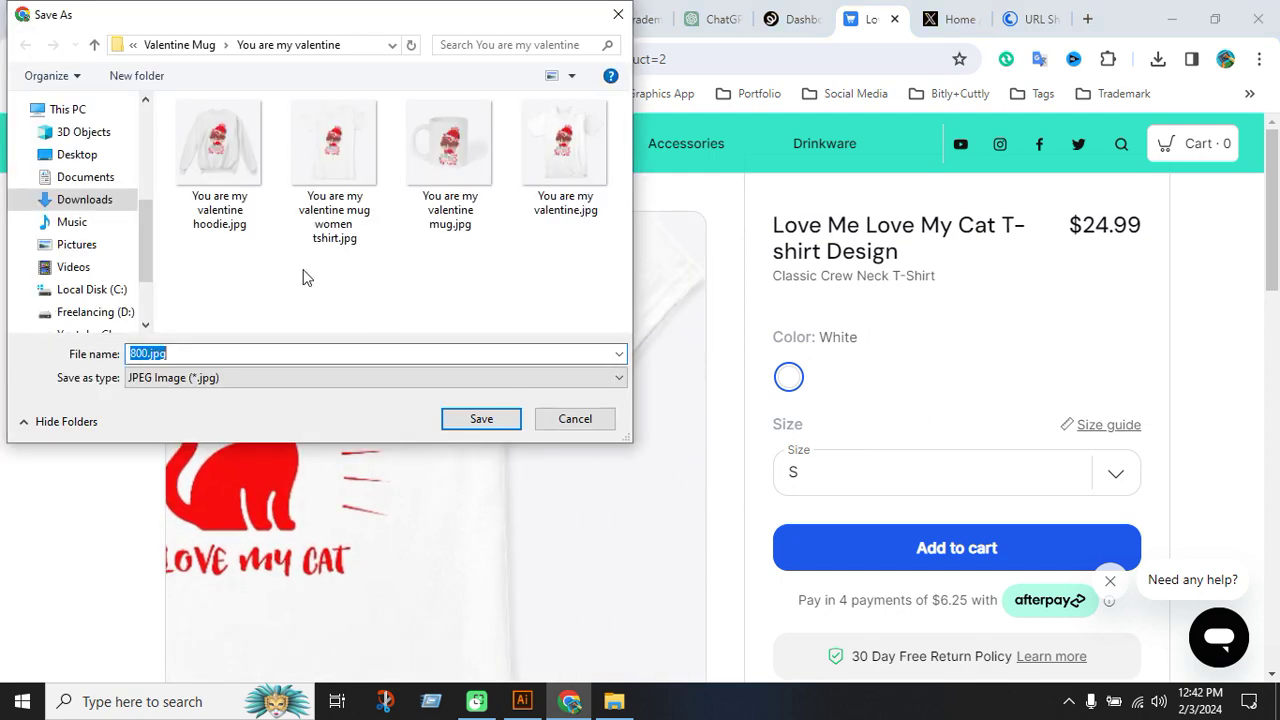
left_click(100, 200)
left_click(90, 160)
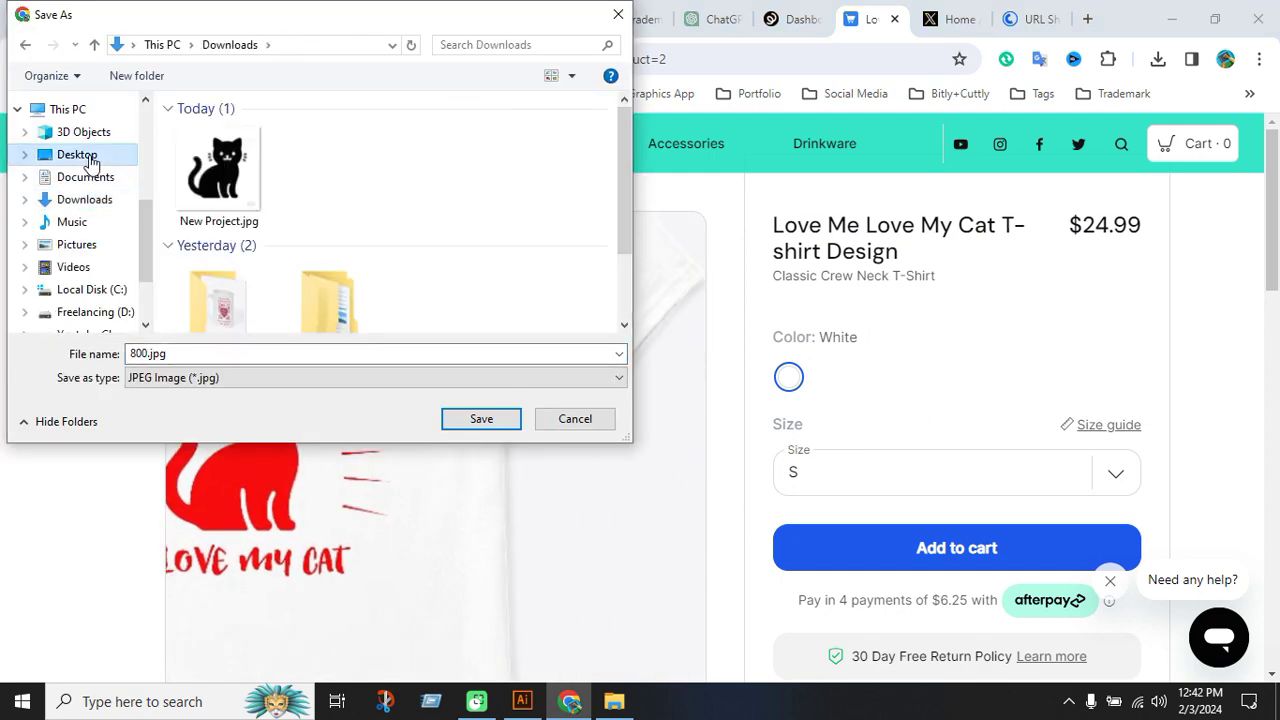
left_click(85, 200)
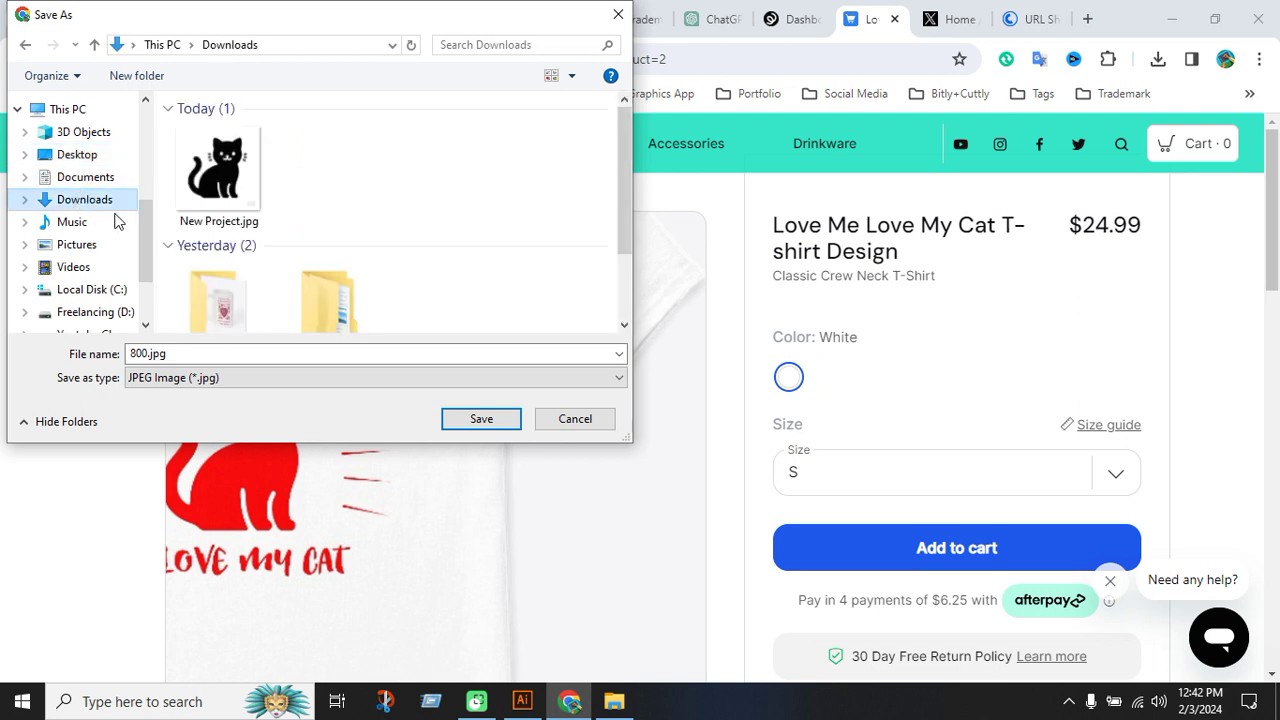
left_click(77, 155)
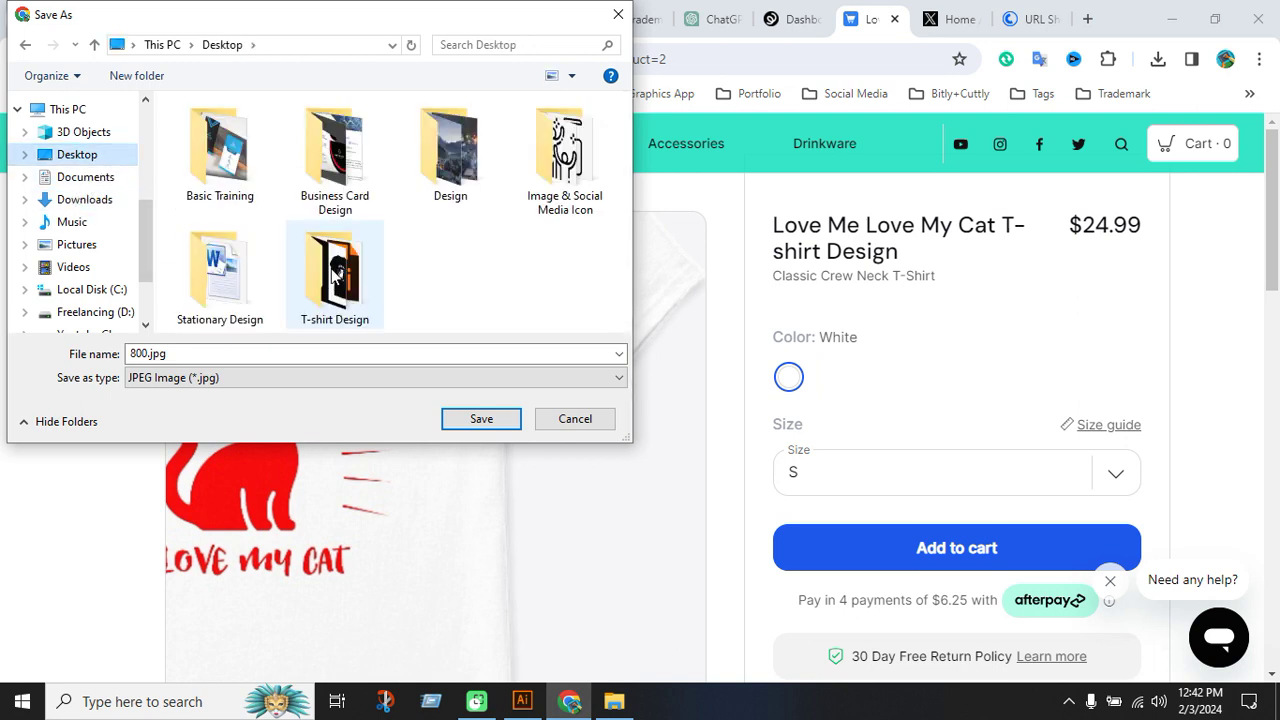
left_click(335, 275)
double_click(335, 275)
Create a folder named Teespring inside the T-shirt Design folder and open it.
right_click(308, 242)
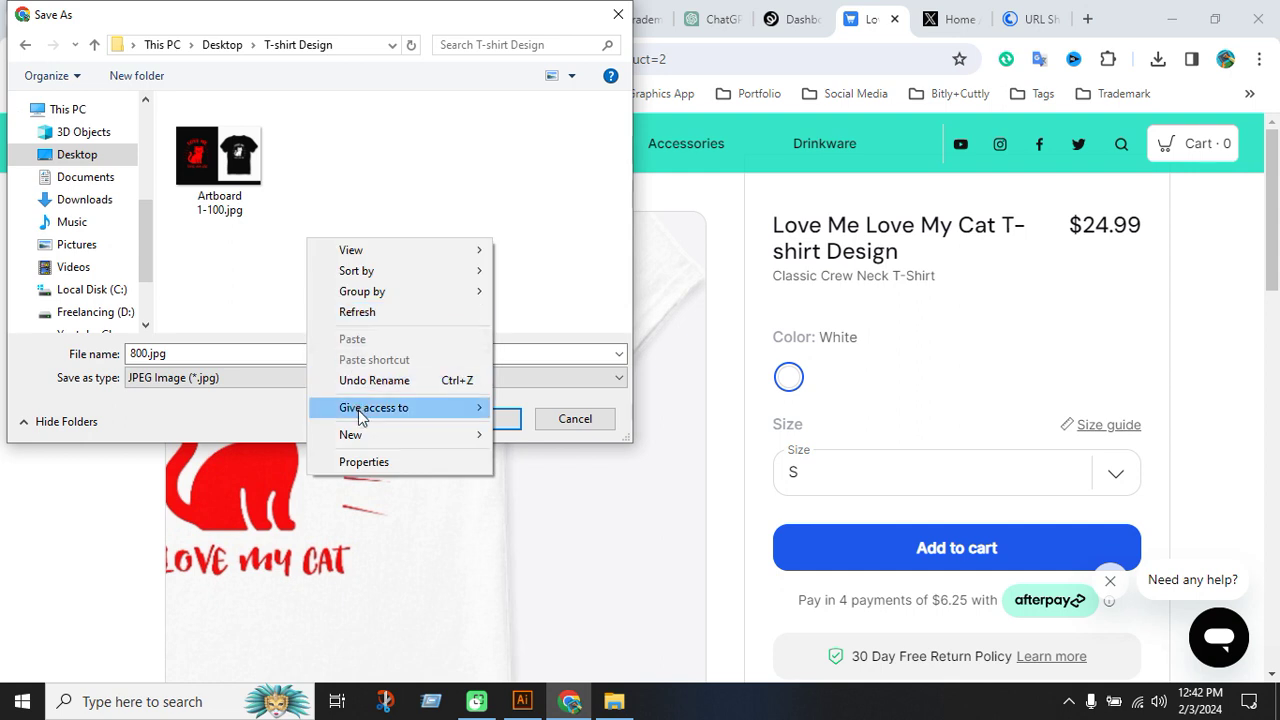
mouse_move(413, 440)
left_click(534, 434)
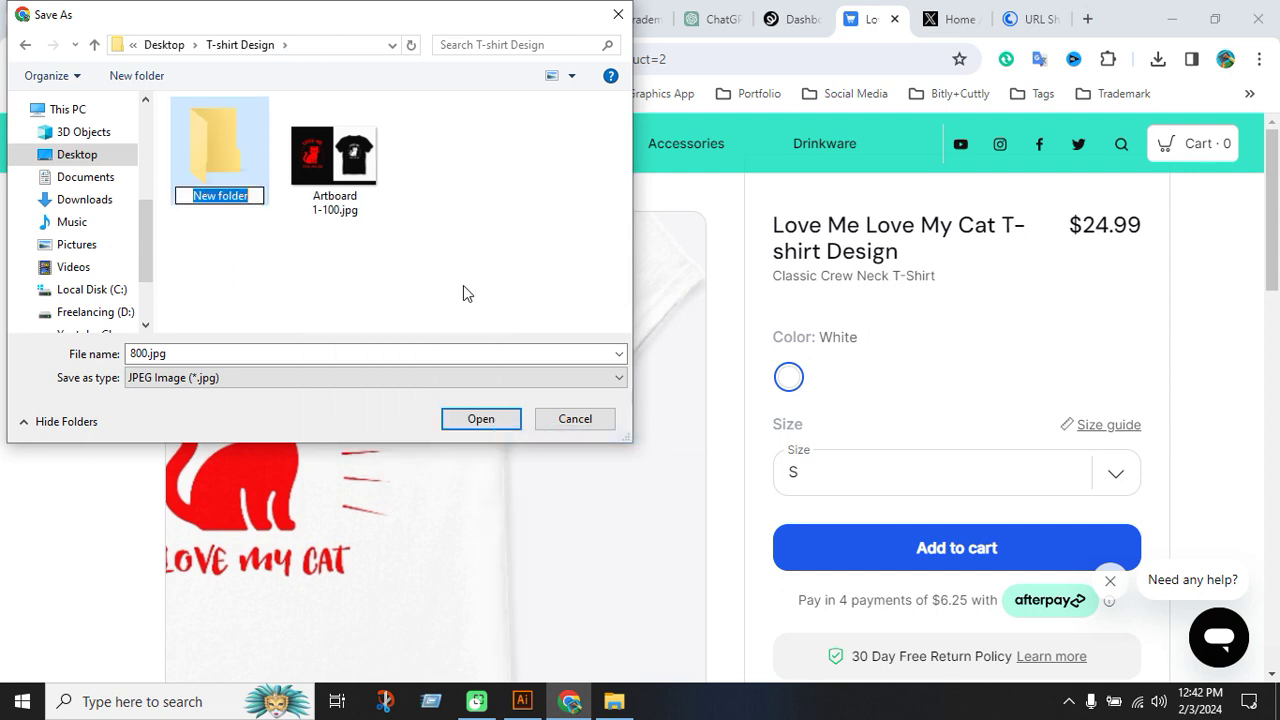
type("Teespring")
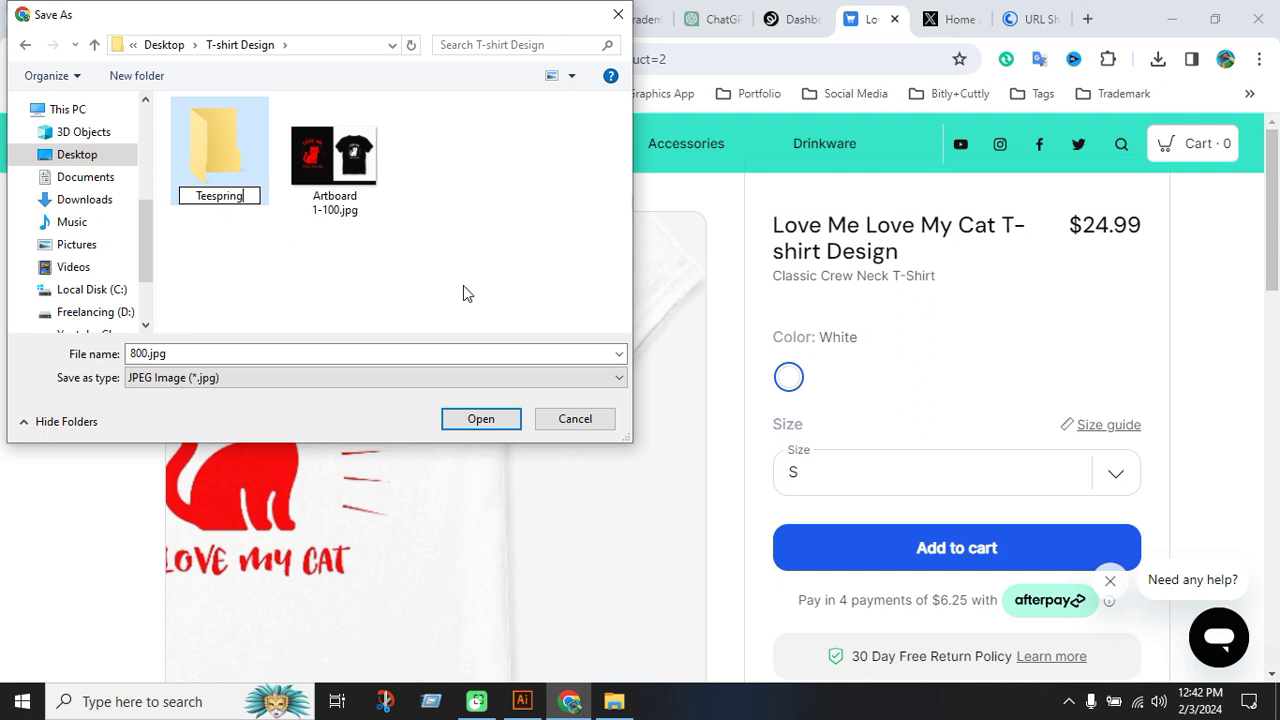
key("Return")
key("Return")
Save the crew neck T-shirt mockup in the Teespring folder as a JPEG image named 1.
left_click(254, 354)
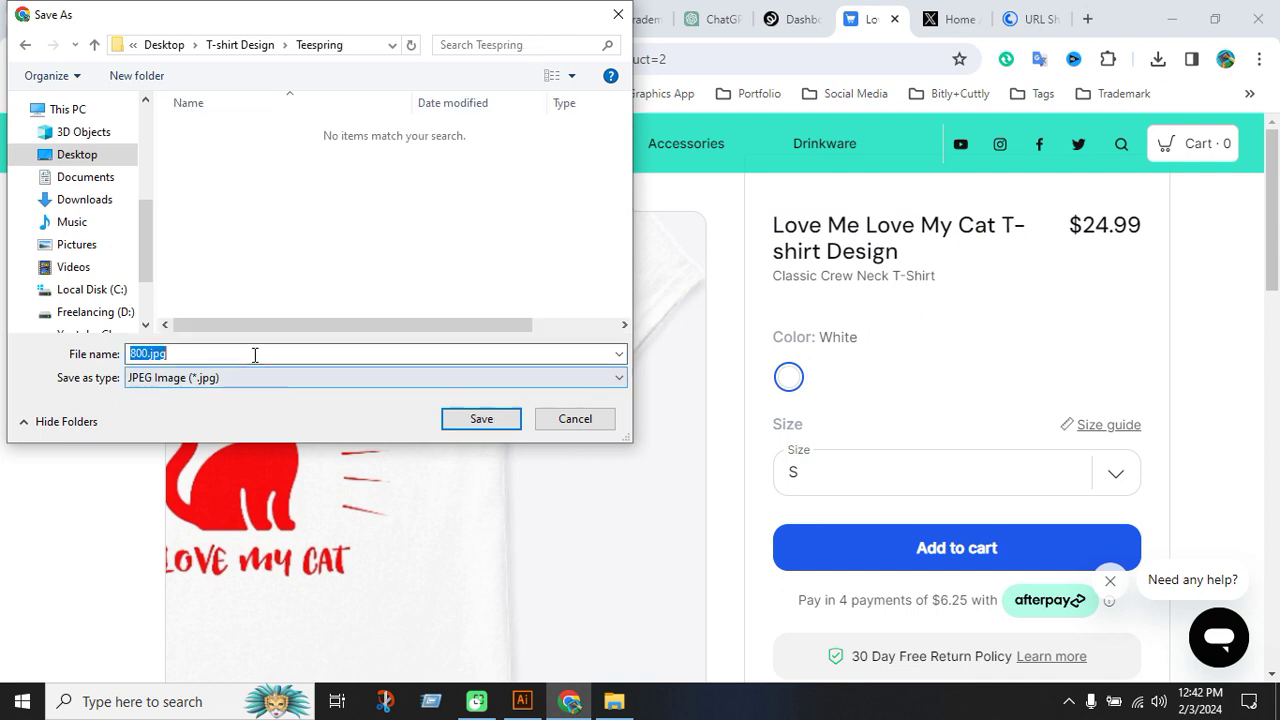
type("1")
left_click(480, 419)
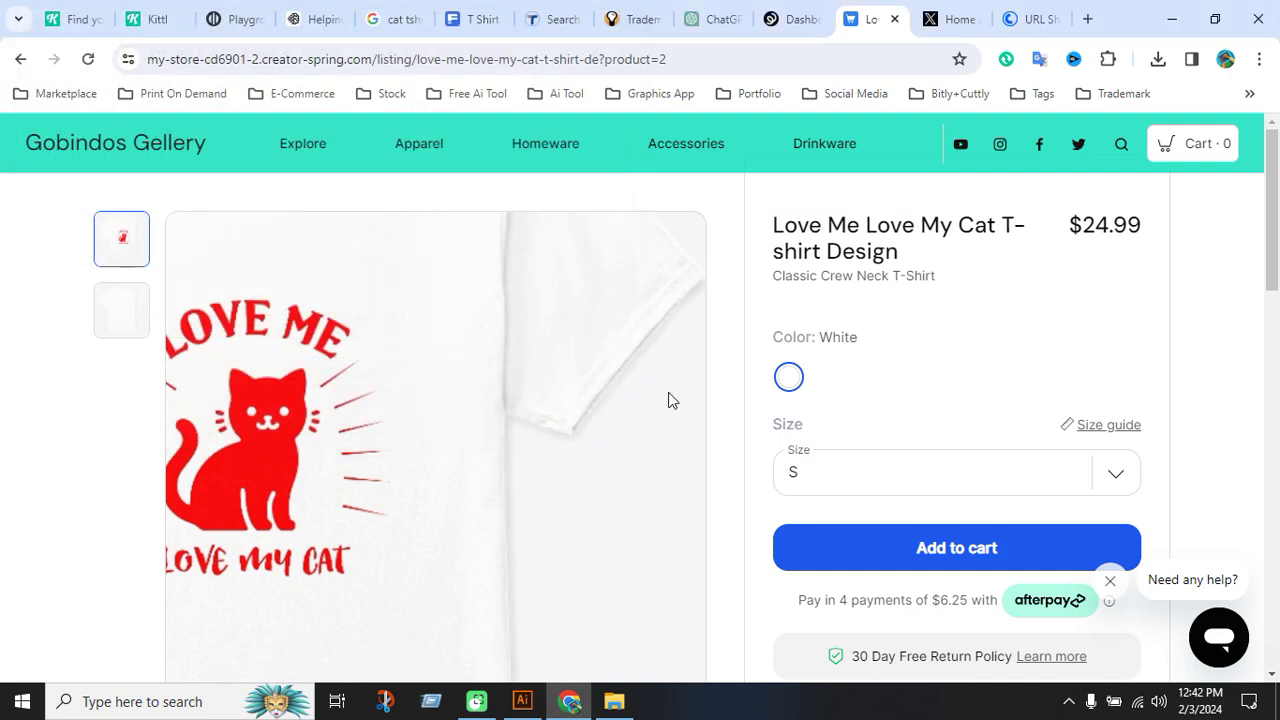
Open the Mug from the similar products and save its mockup image as 2 in the Teespring folder.
scroll(643, 484, "down", 4)
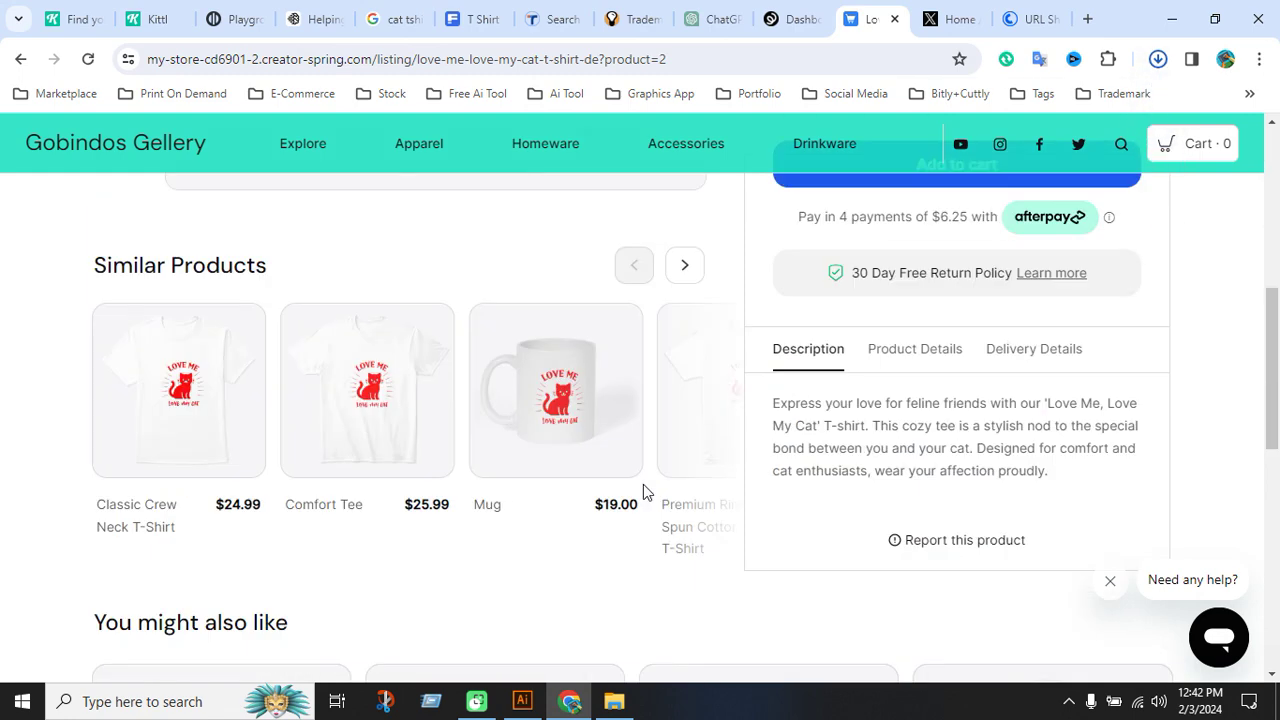
left_click(563, 430)
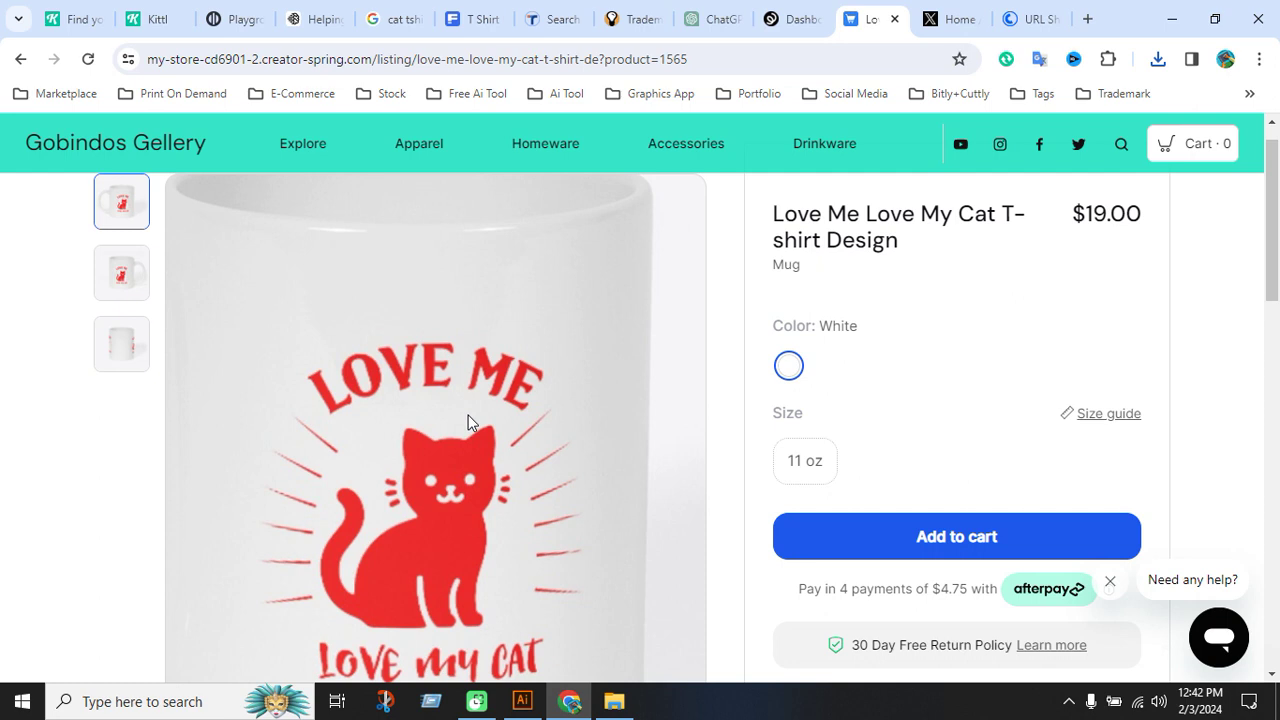
right_click(431, 417)
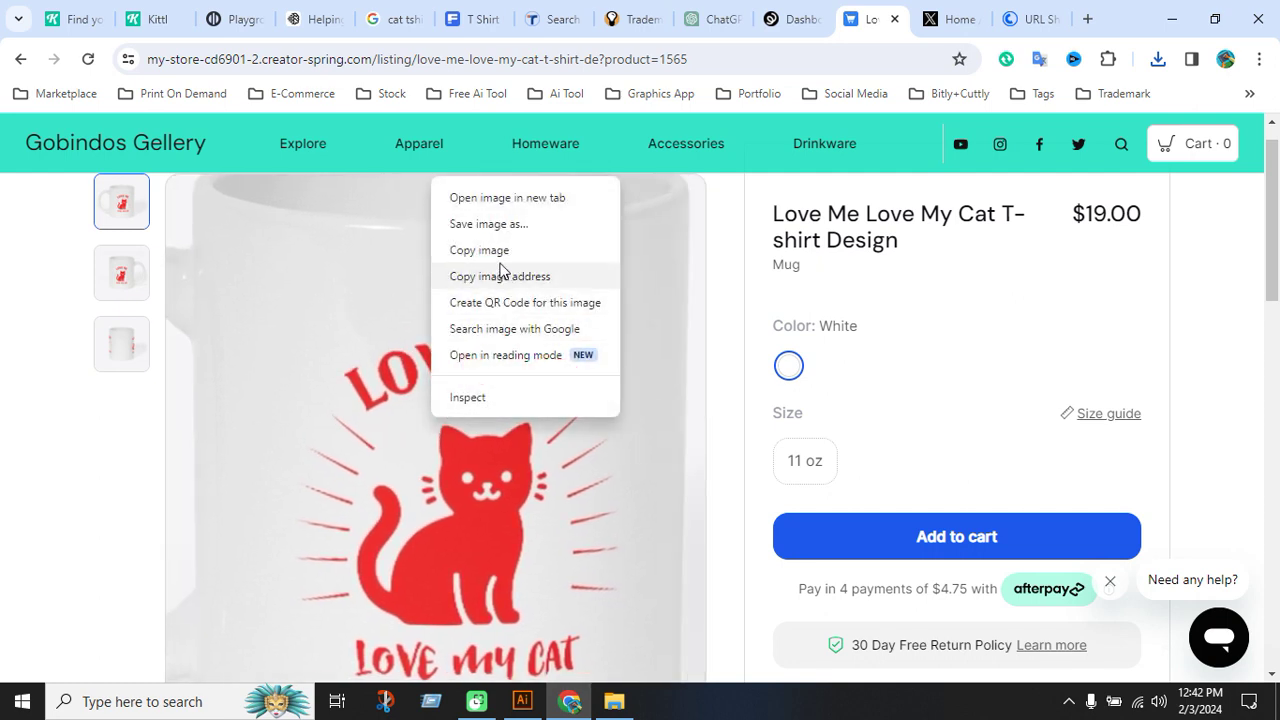
left_click(646, 380)
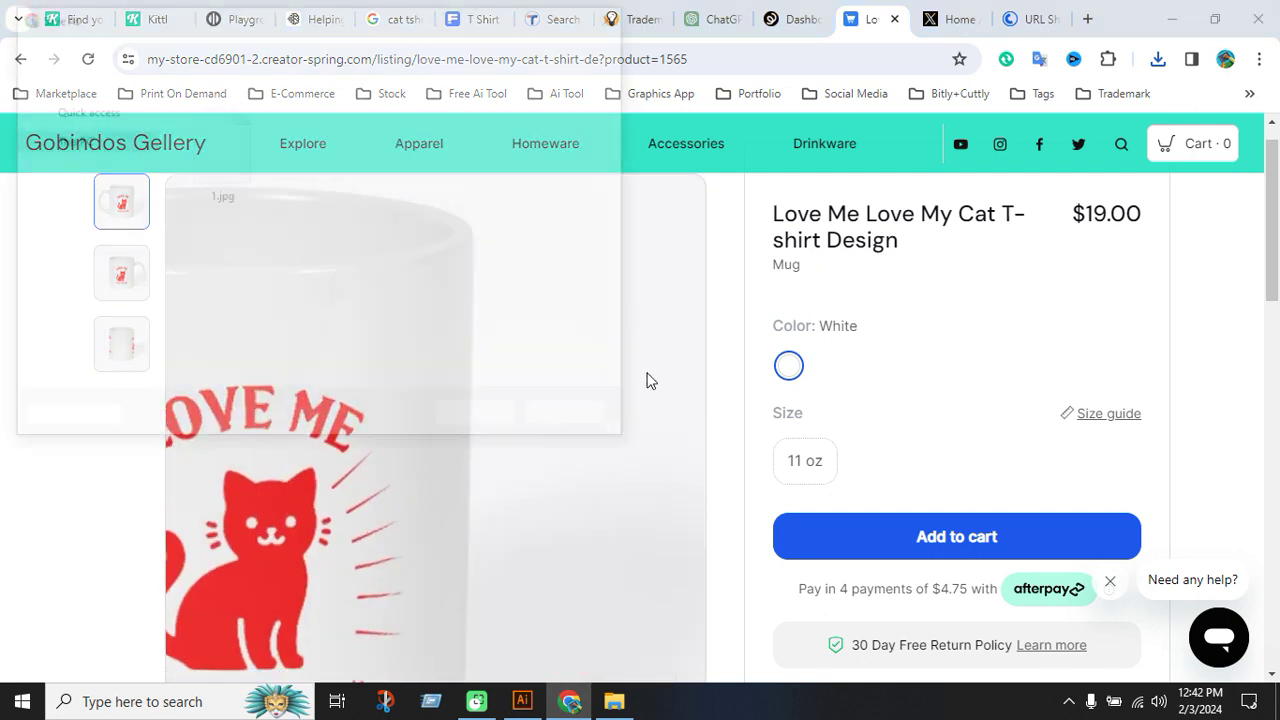
type("2")
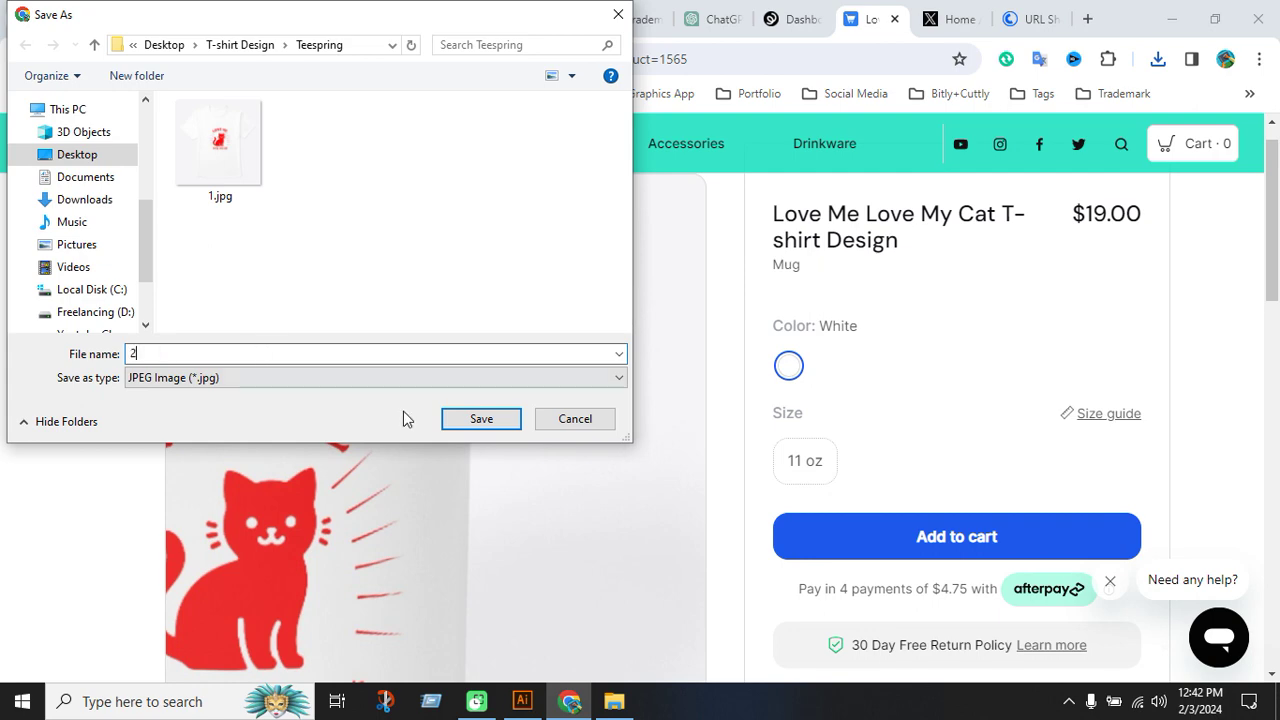
left_click(481, 418)
Open the Comfort Tee from the similar products and start saving its mockup image.
scroll(618, 486, "down", 3)
scroll(618, 486, "down", 2)
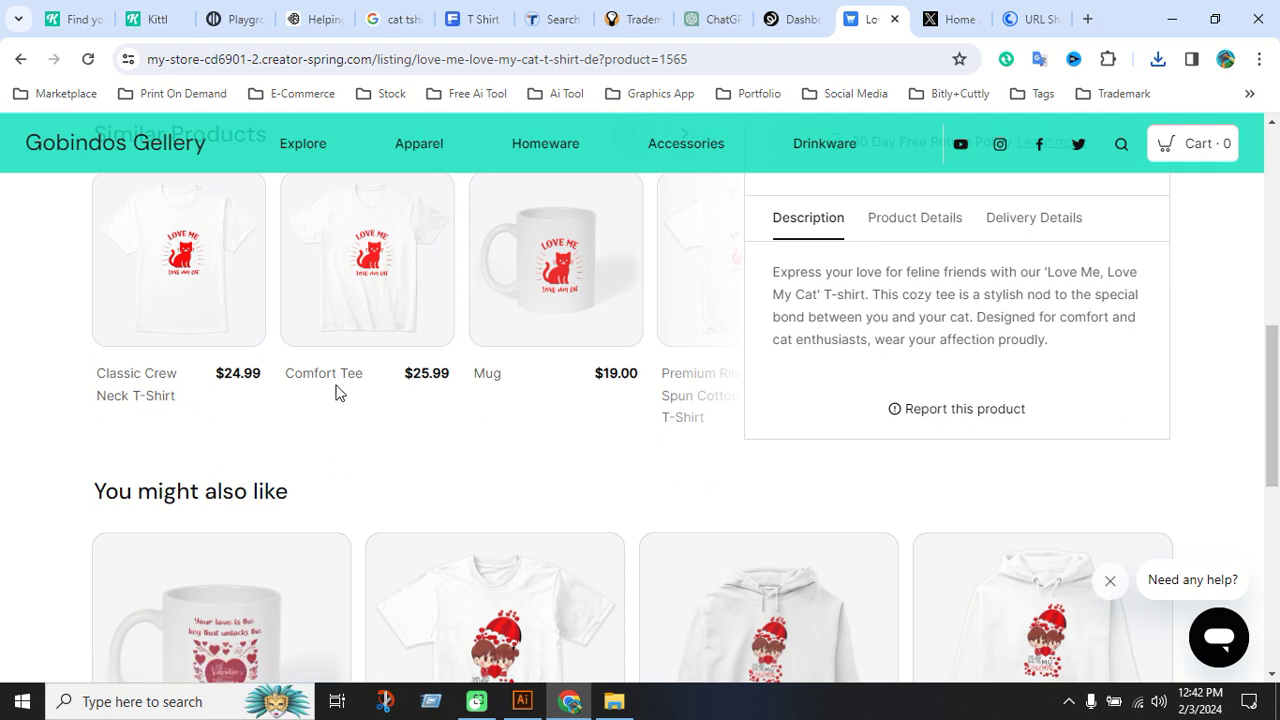
scroll(380, 388, "up", 1)
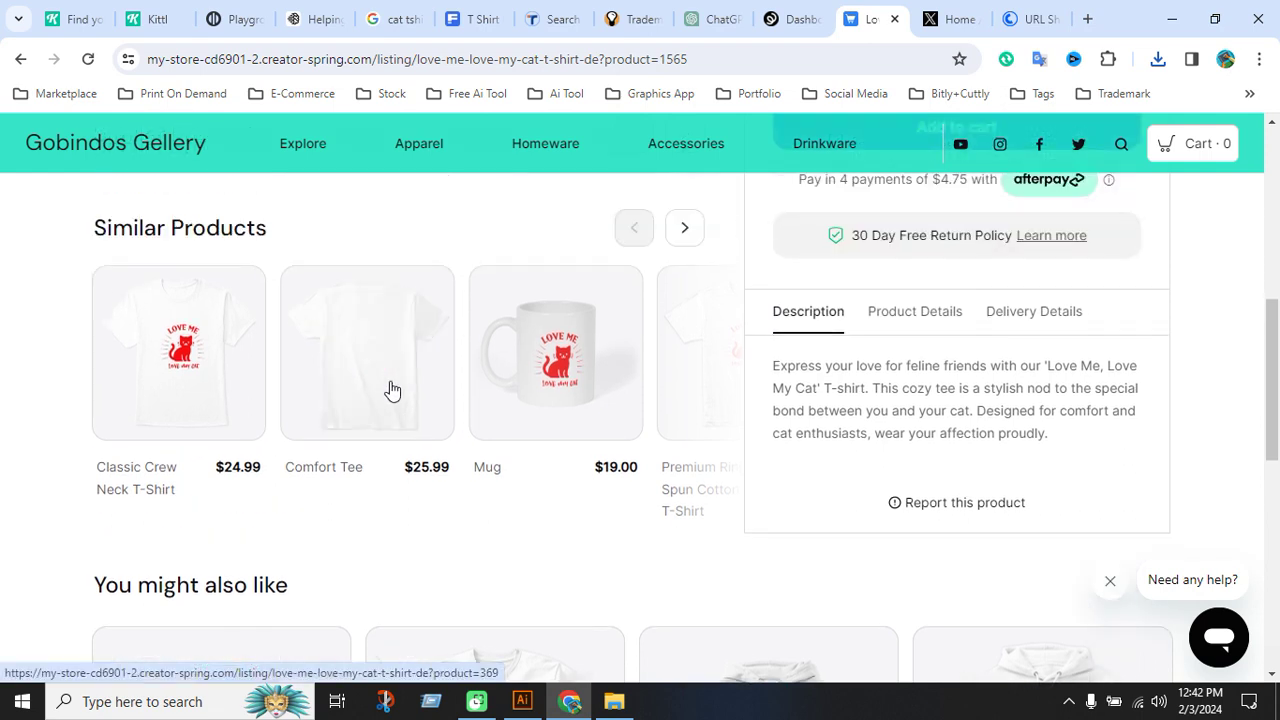
left_click(388, 391)
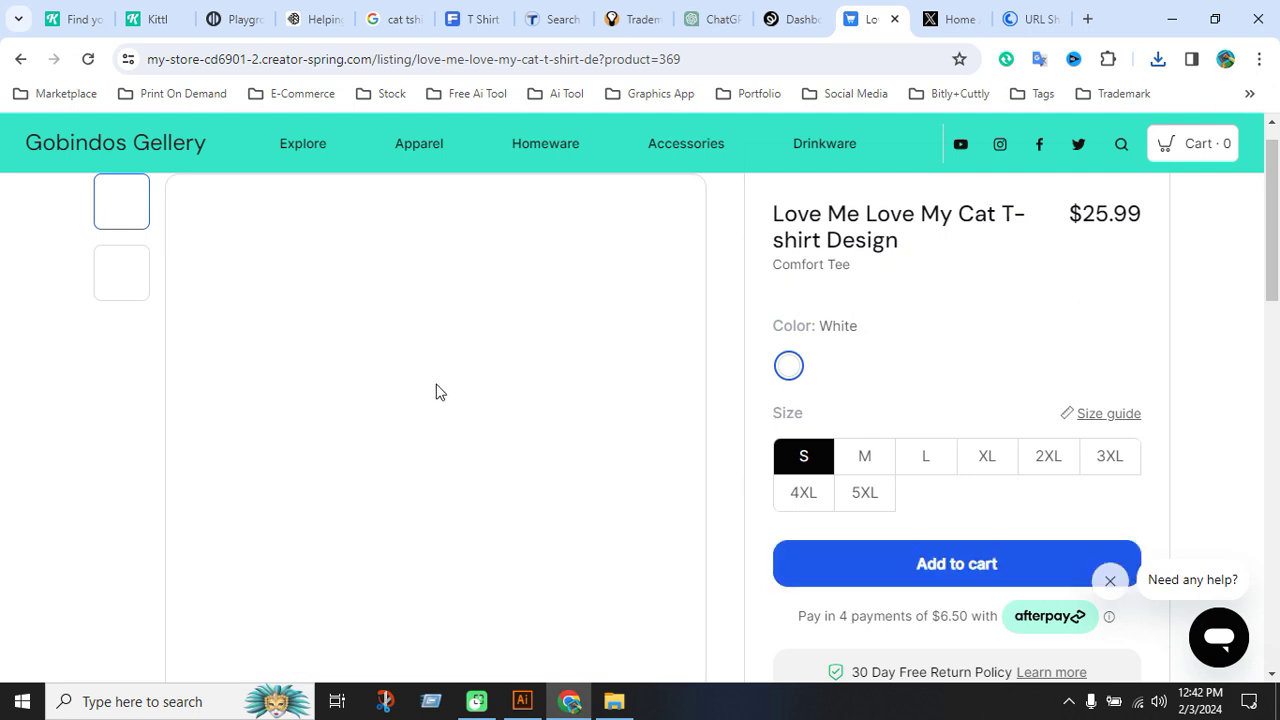
right_click(408, 390)
left_click(430, 429)
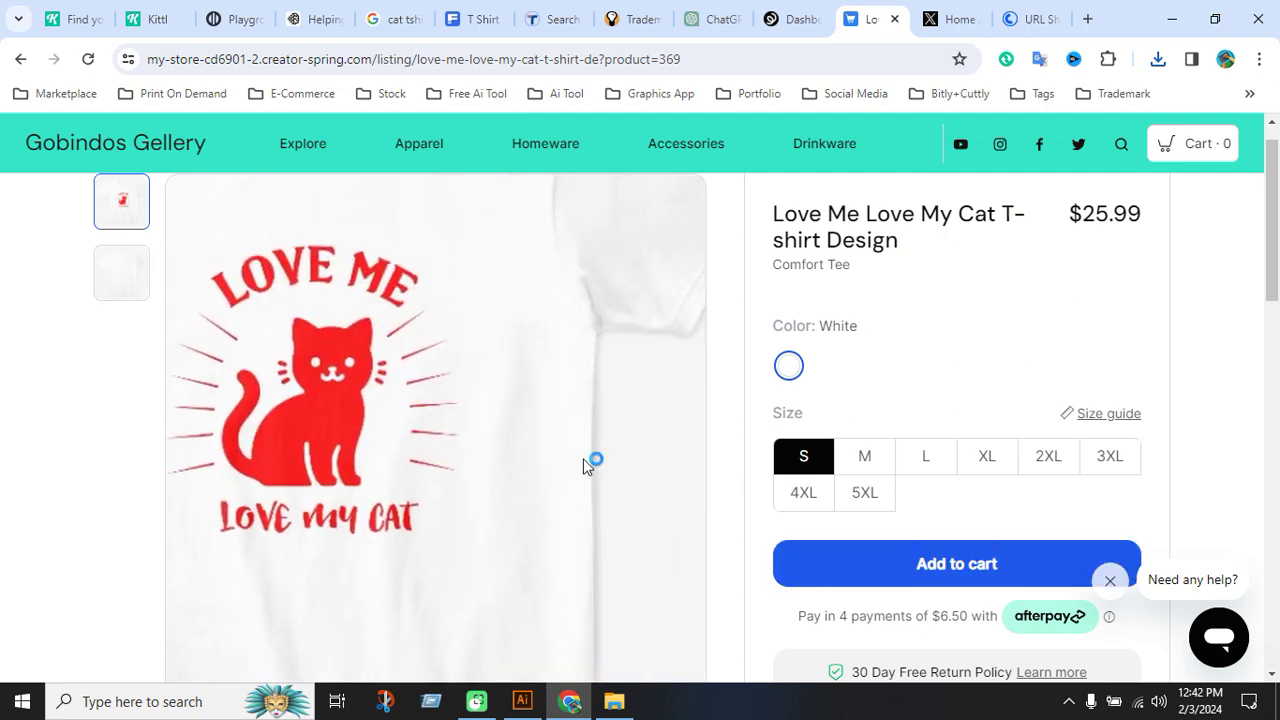